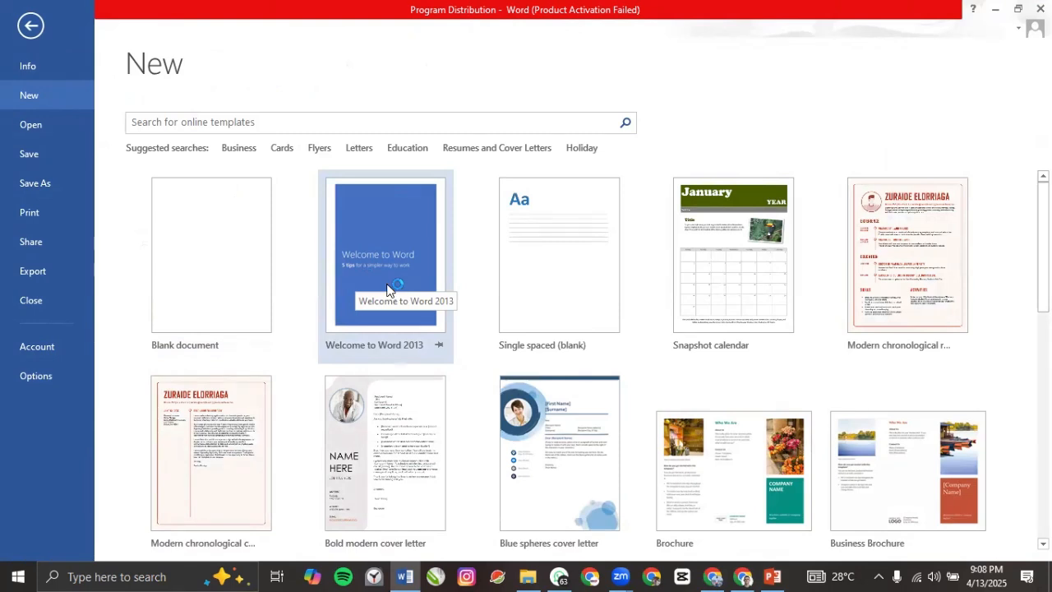
Step: Create a blank Document1, glance at the PowerPoint slides, then return to the empty document
click(218, 273)
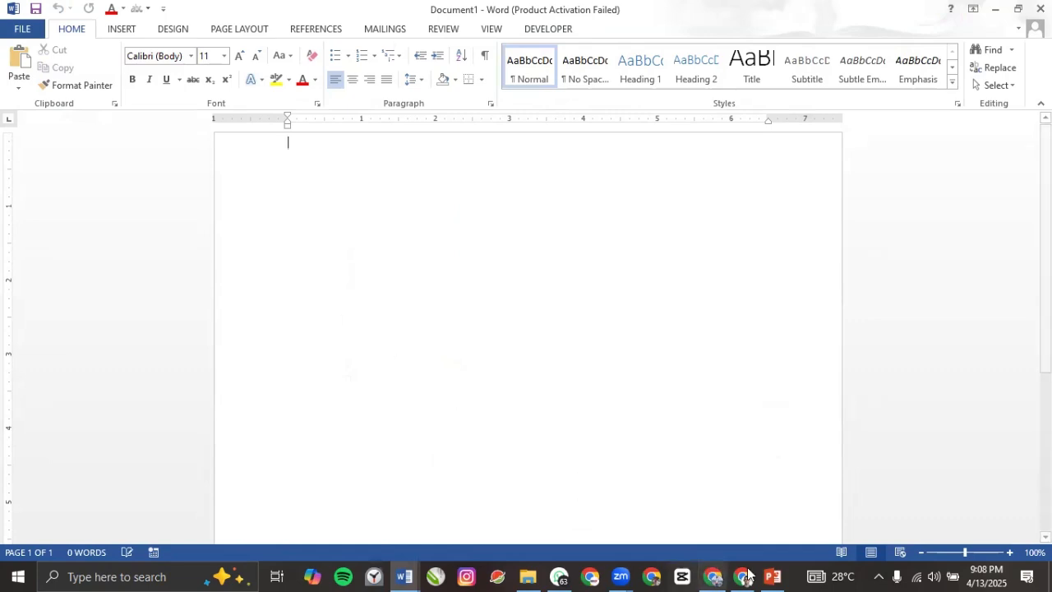
click(772, 576)
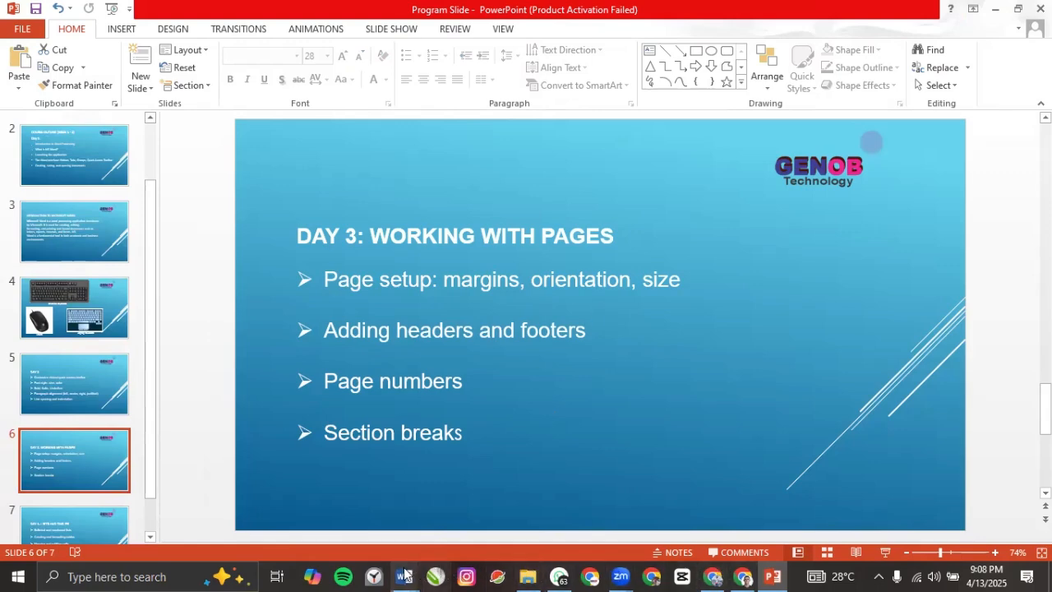
mouse_move(404, 576)
click(448, 530)
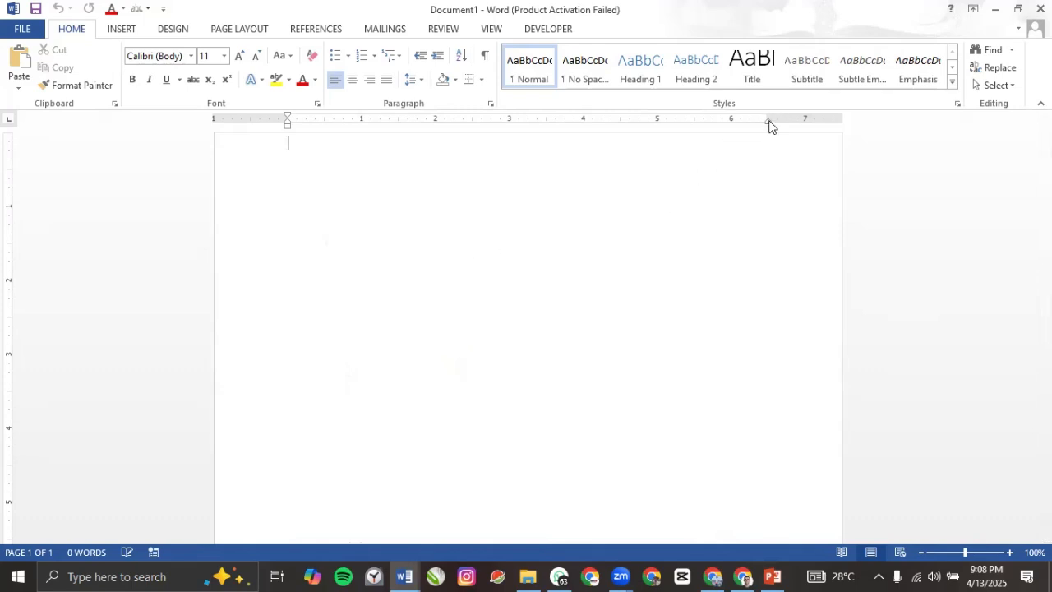
drag(768, 117, 768, 117)
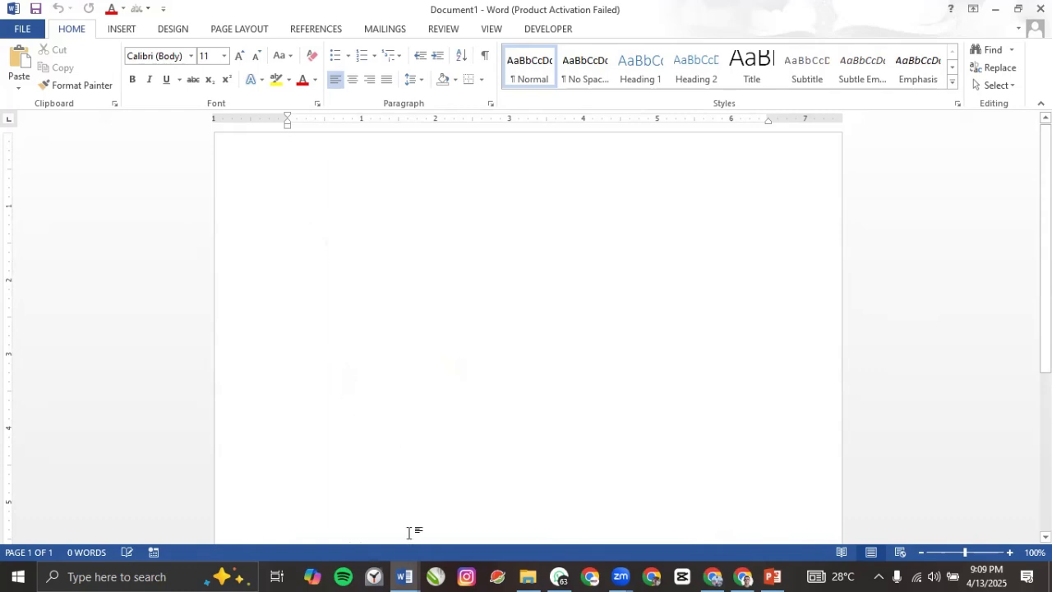
Step: From the Program Distribution document, create a new document from the Company Newsletter template
click(410, 575)
click(331, 530)
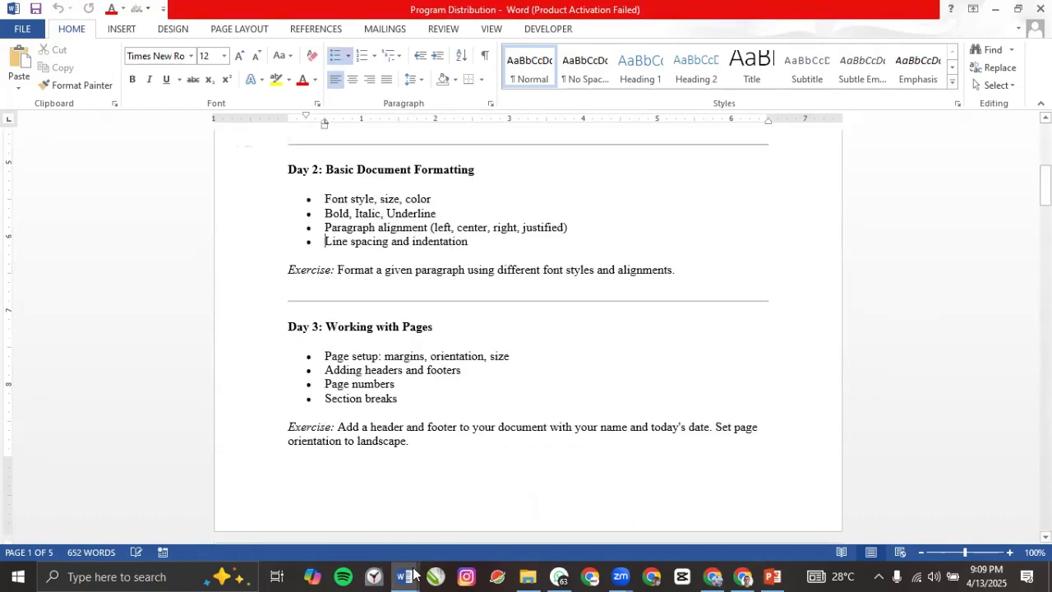
click(22, 29)
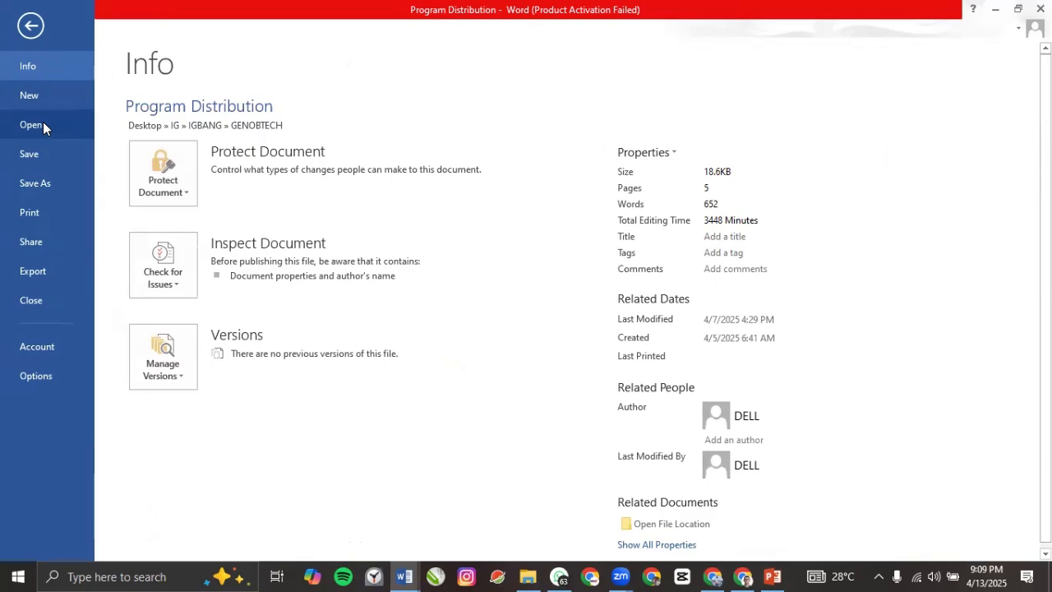
click(46, 95)
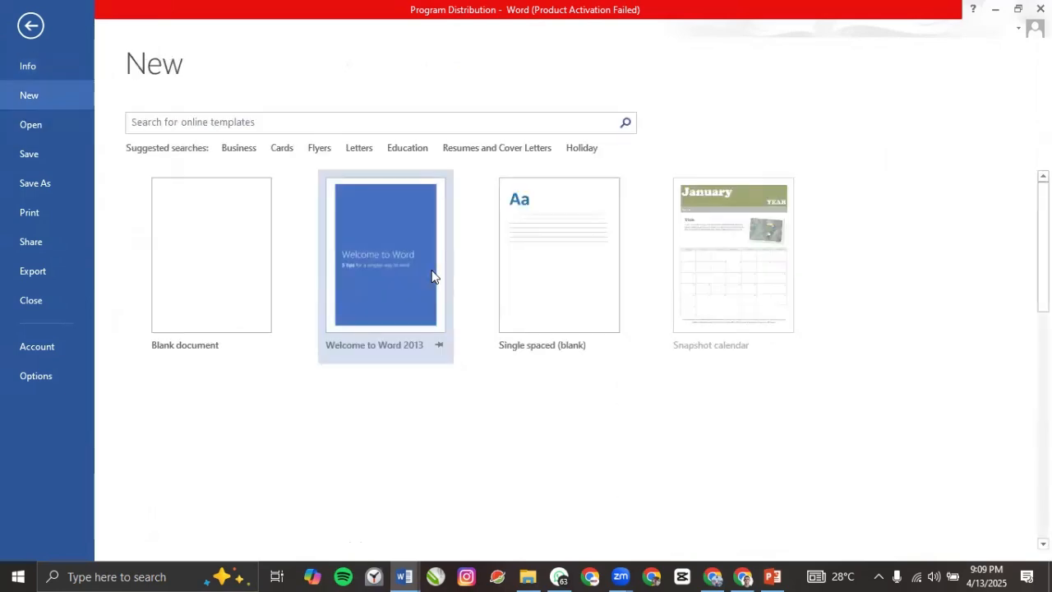
scroll(391, 342, down, 10)
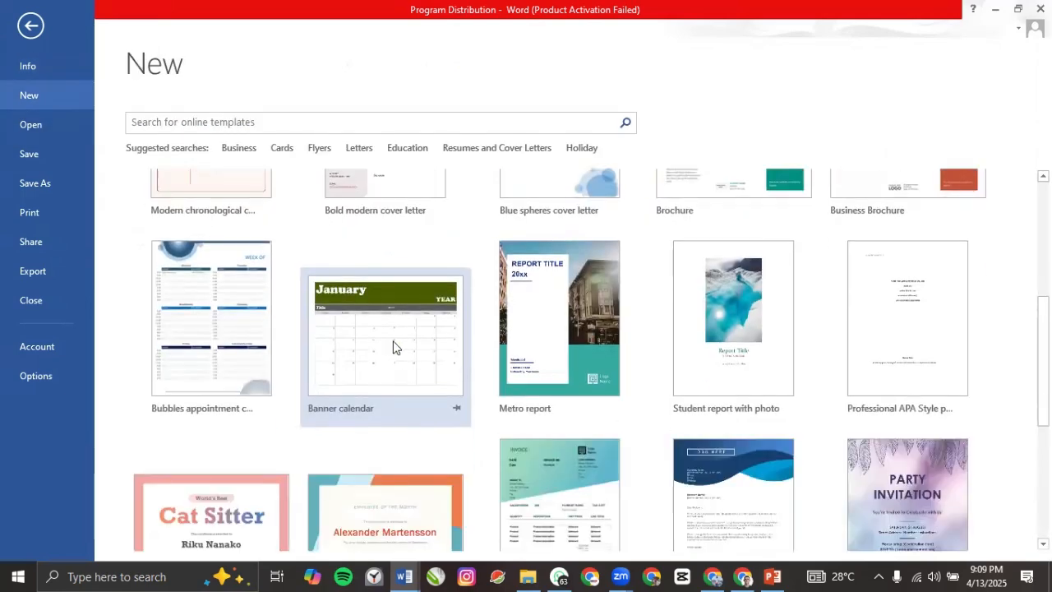
scroll(366, 349, down, 1)
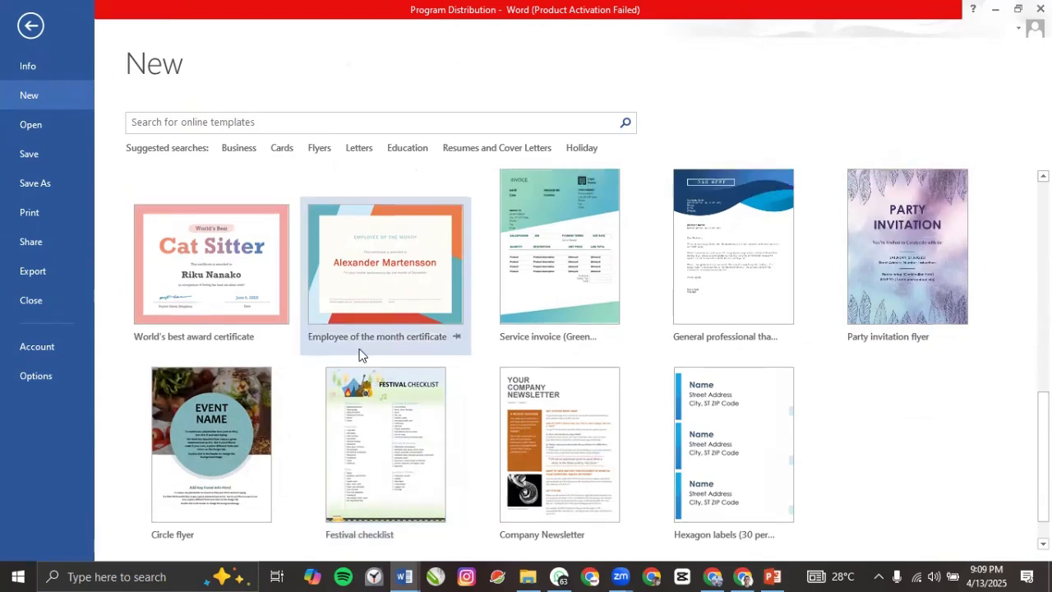
scroll(252, 315, up, 10)
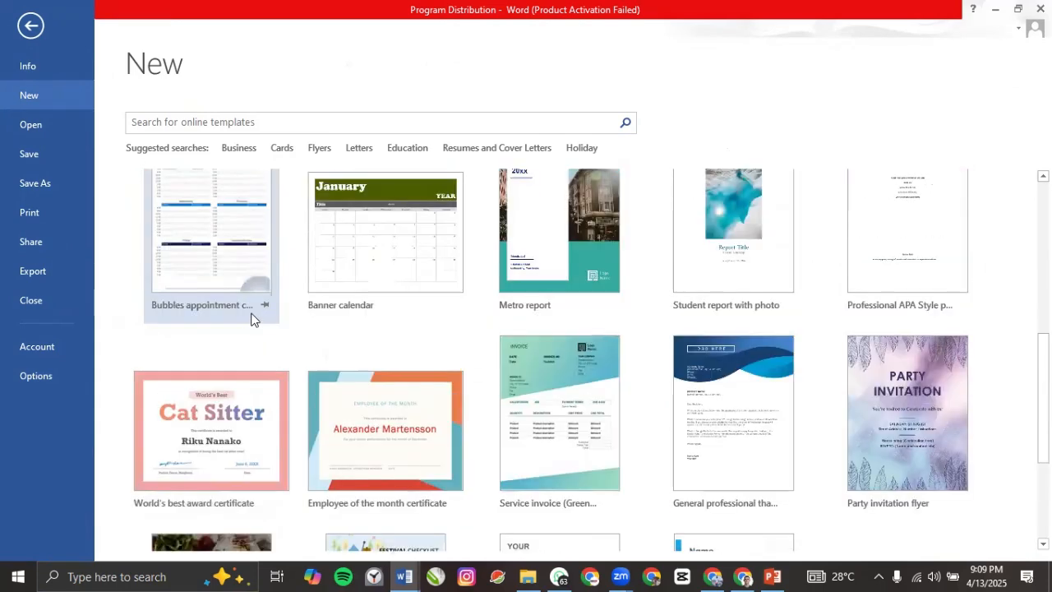
scroll(470, 394, down, 10)
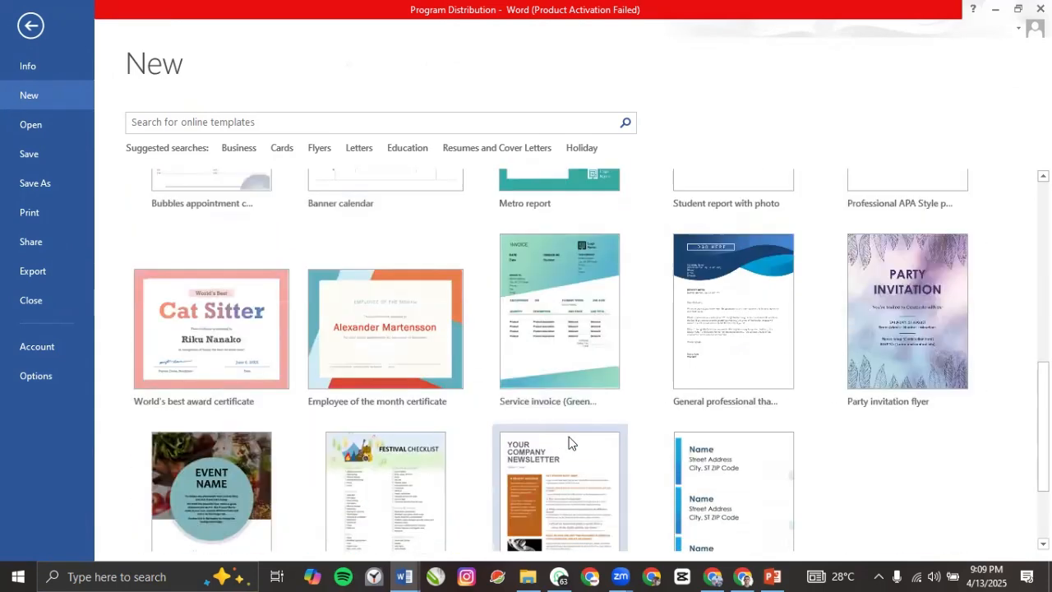
click(573, 423)
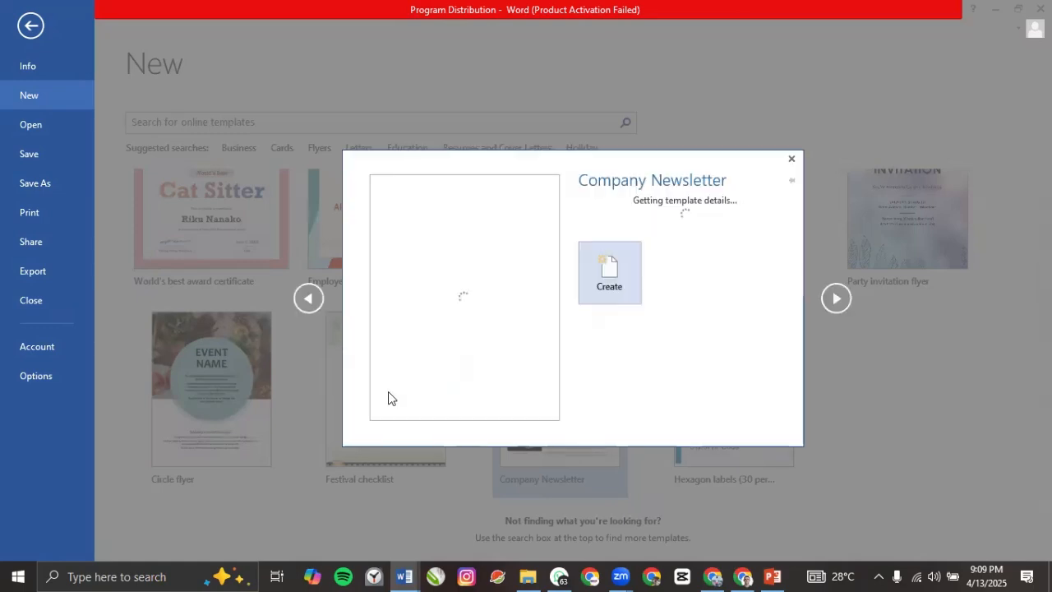
click(610, 384)
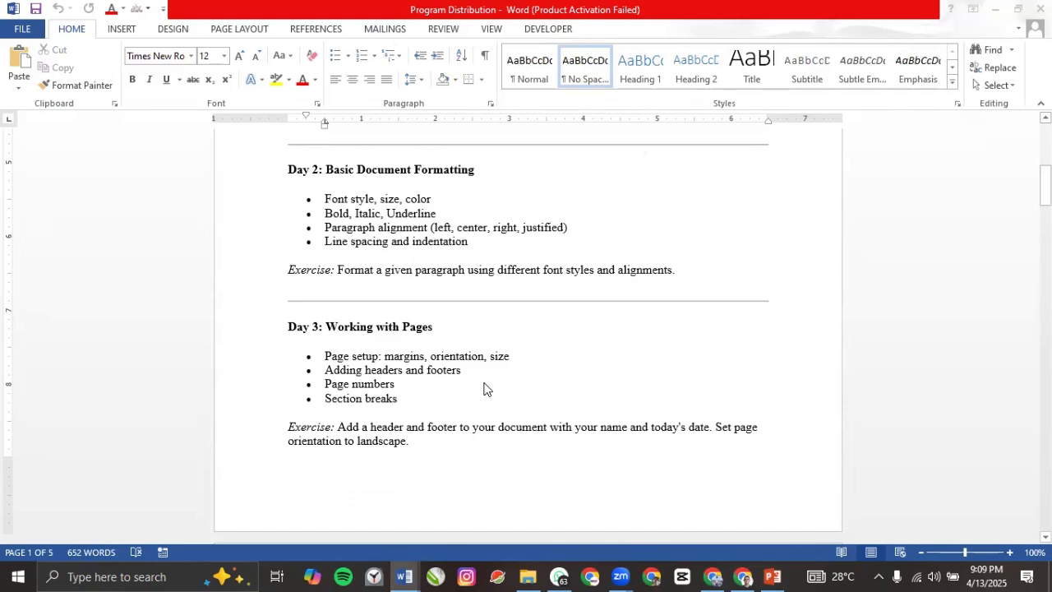
Step: Look through the newsletter and select the 'To get started right away' paragraph
scroll(473, 382, down, 9)
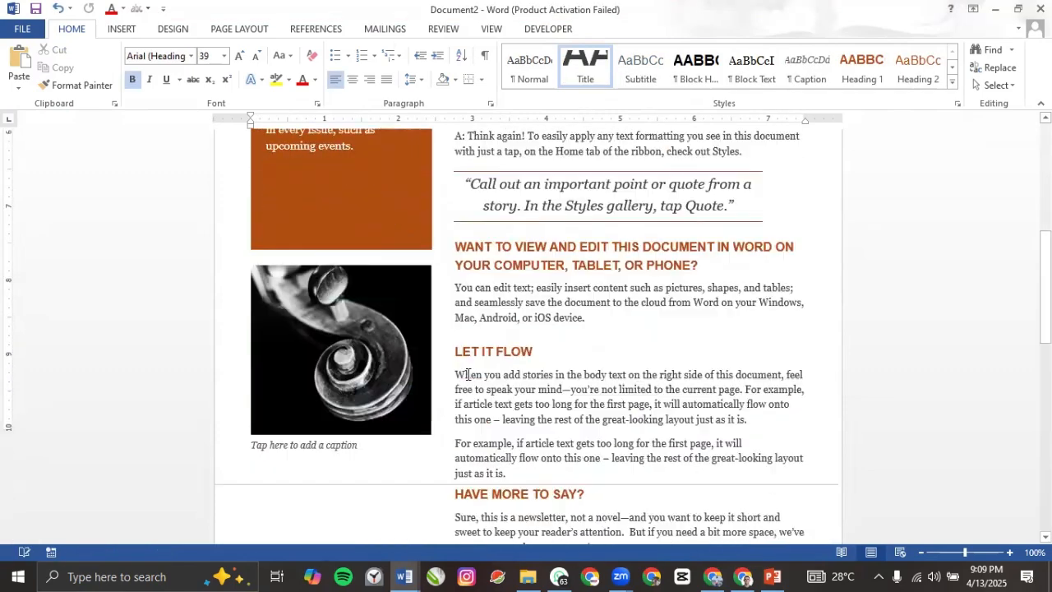
scroll(467, 375, down, 10)
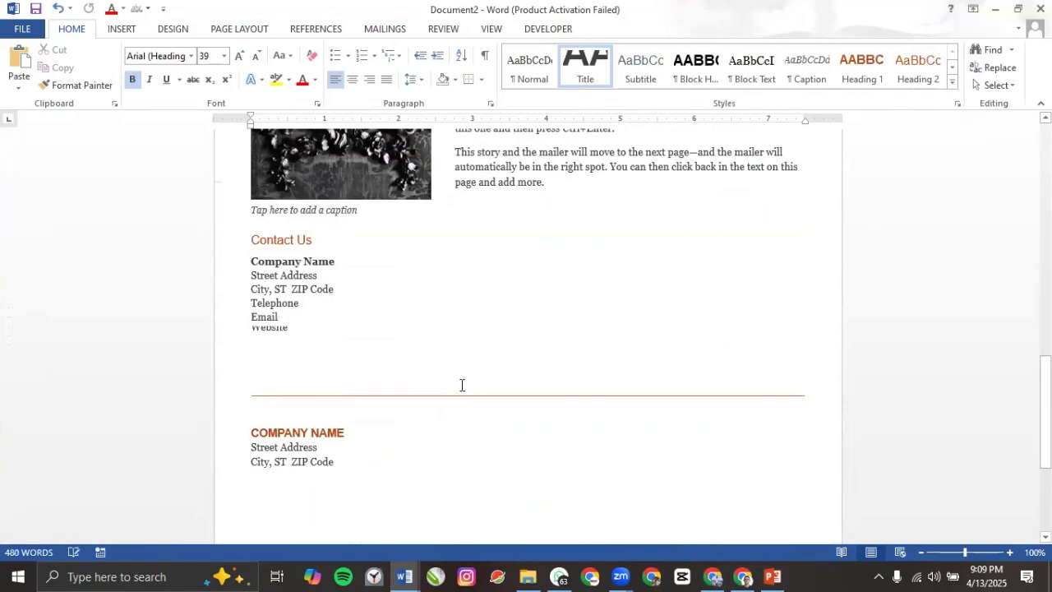
scroll(462, 384, up, 18)
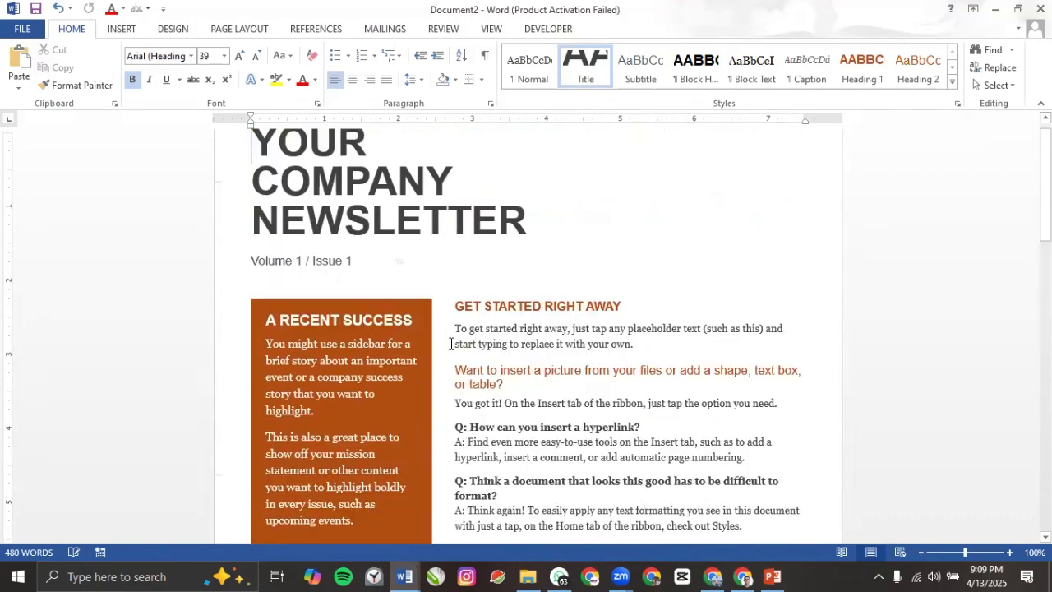
scroll(450, 344, up, 1)
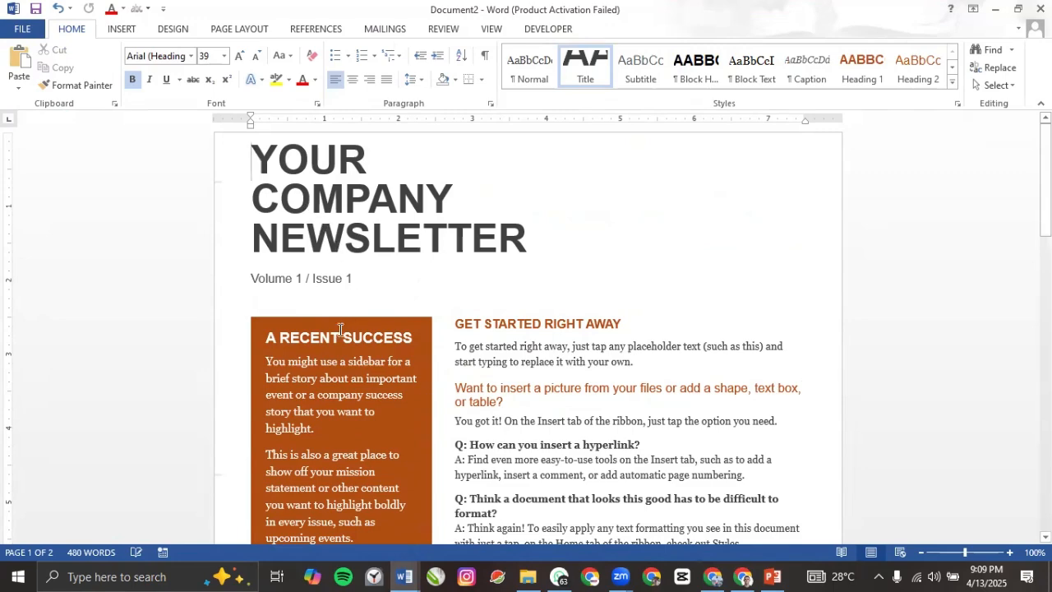
scroll(341, 330, down, 3)
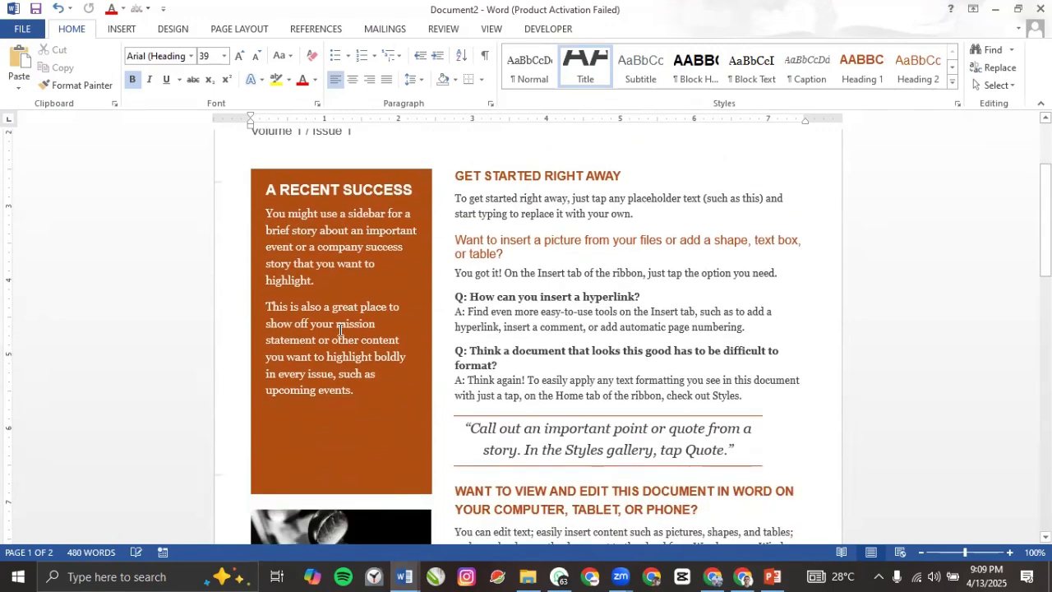
scroll(341, 330, down, 4)
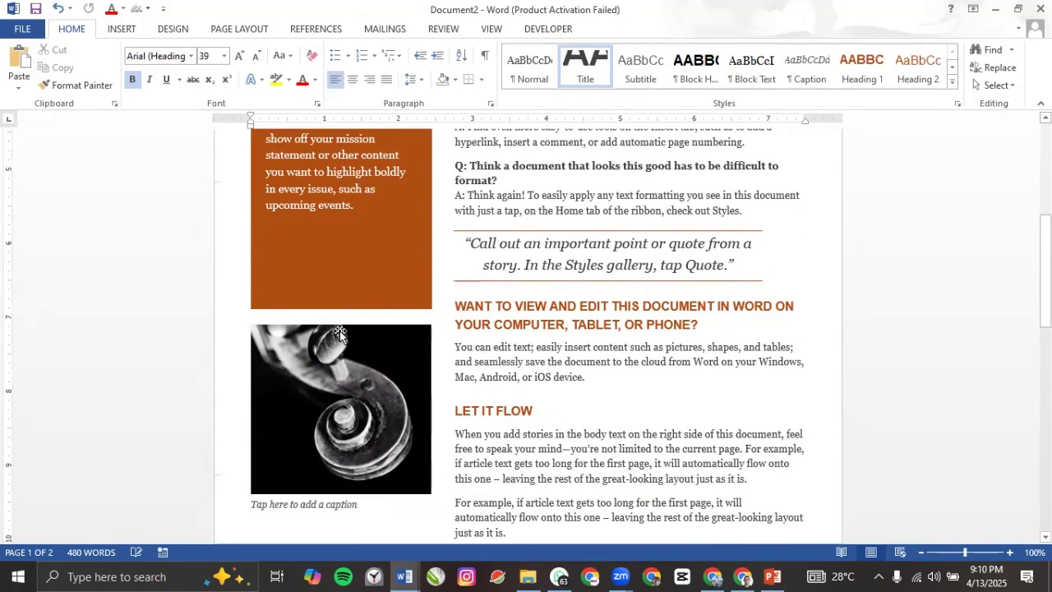
scroll(339, 330, up, 7)
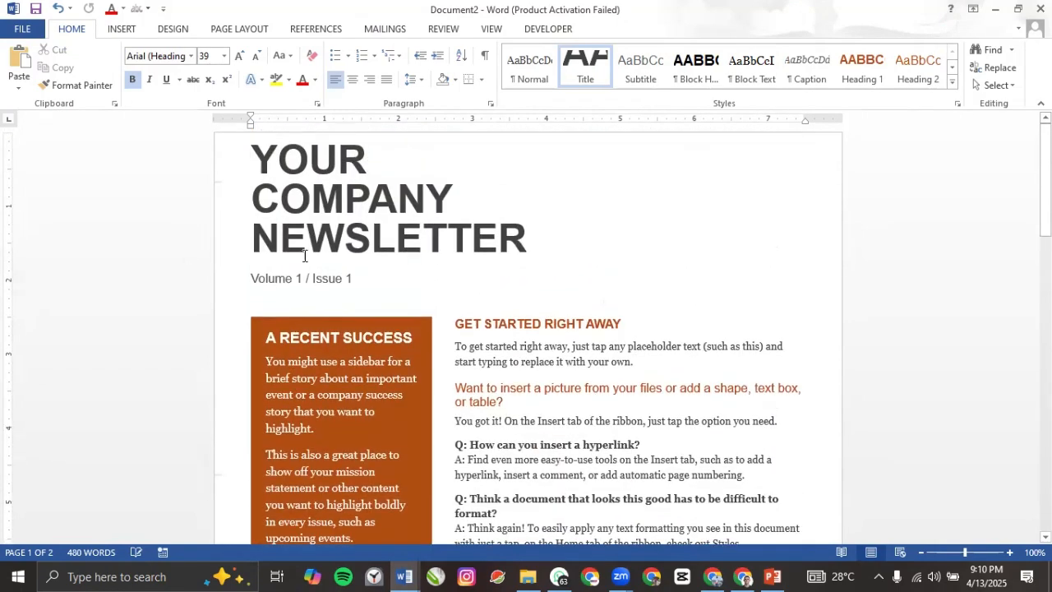
scroll(404, 343, down, 18)
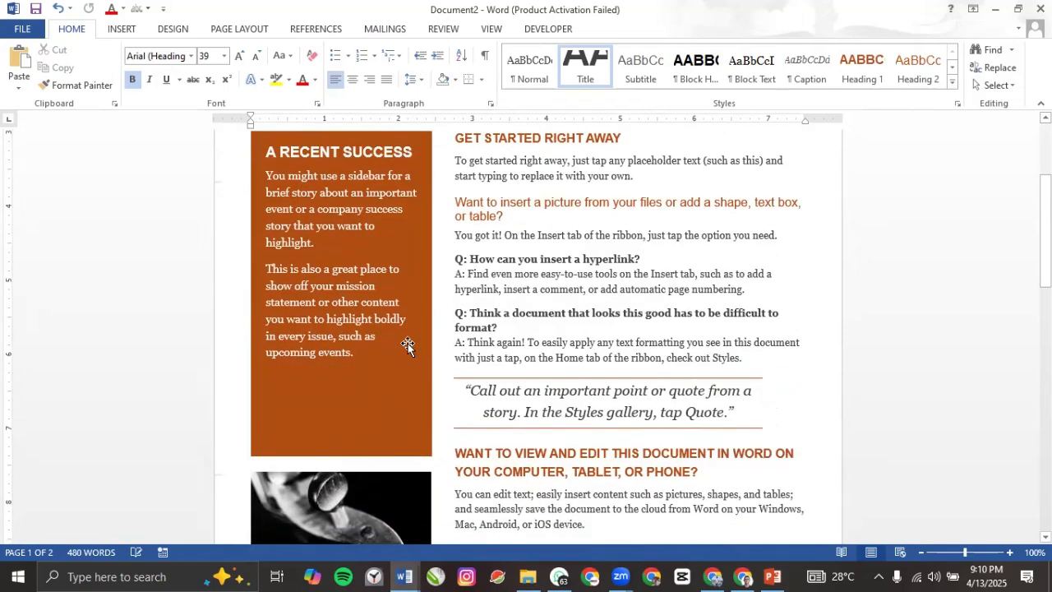
scroll(408, 346, up, 16)
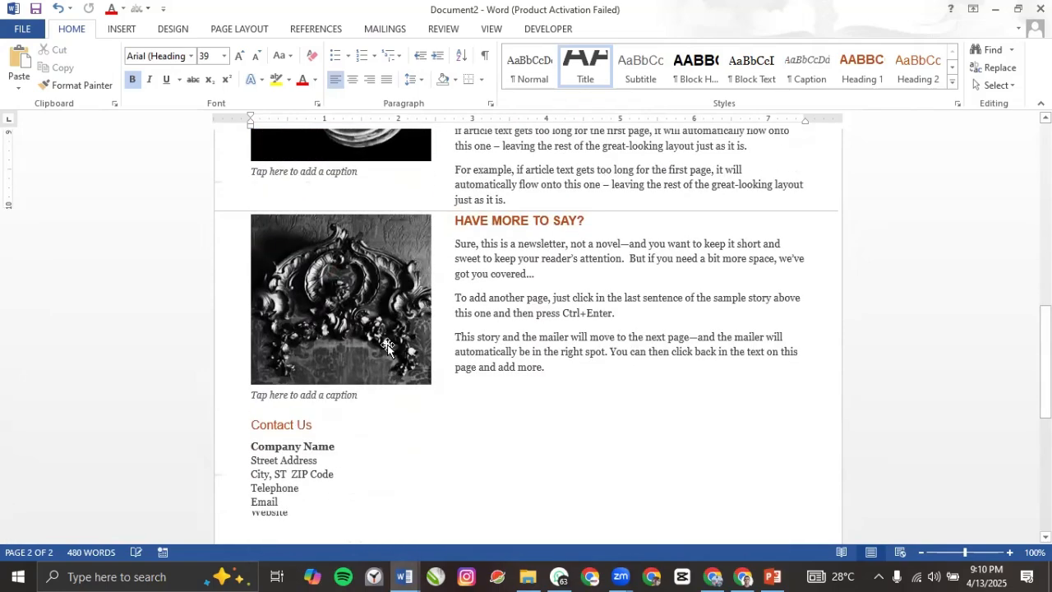
scroll(412, 328, up, 2)
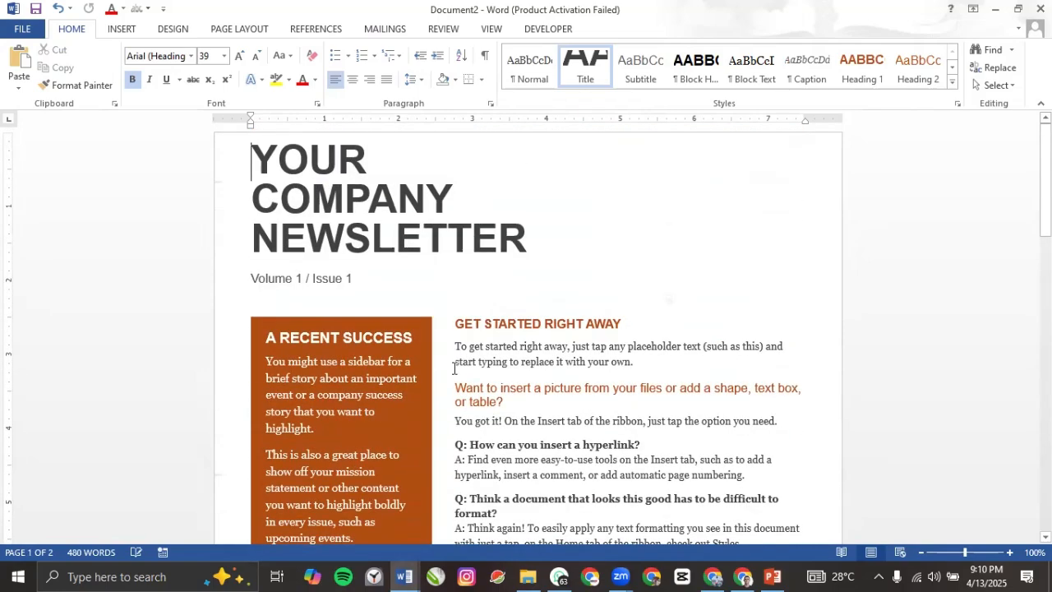
triple_click(511, 352)
Step: Select the LET IT FLOW story paragraphs, then the HAVE MORE TO SAY? heading
scroll(509, 352, down, 2)
scroll(509, 352, down, 20)
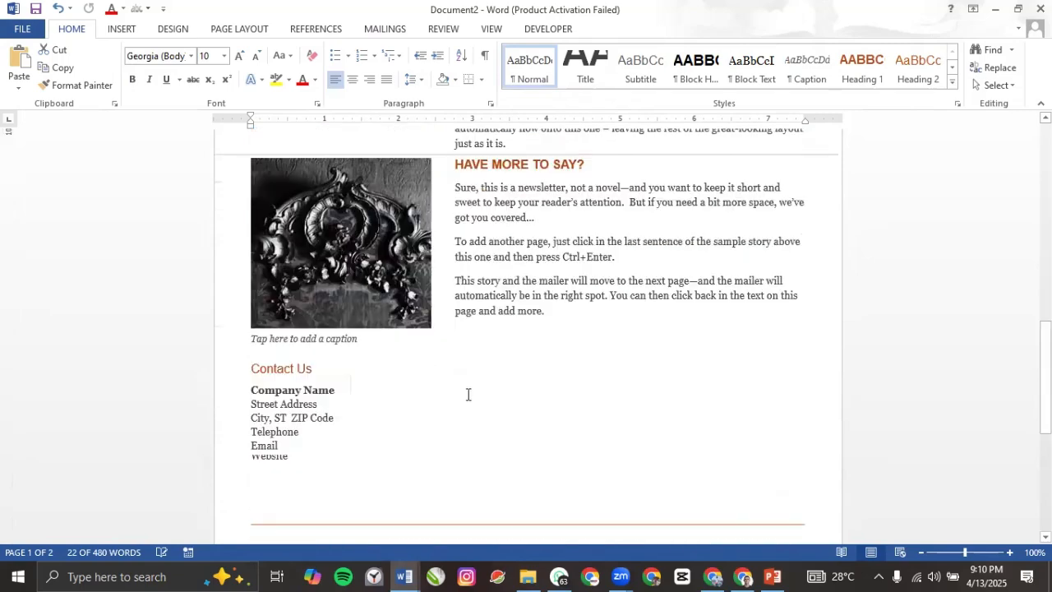
scroll(440, 391, up, 8)
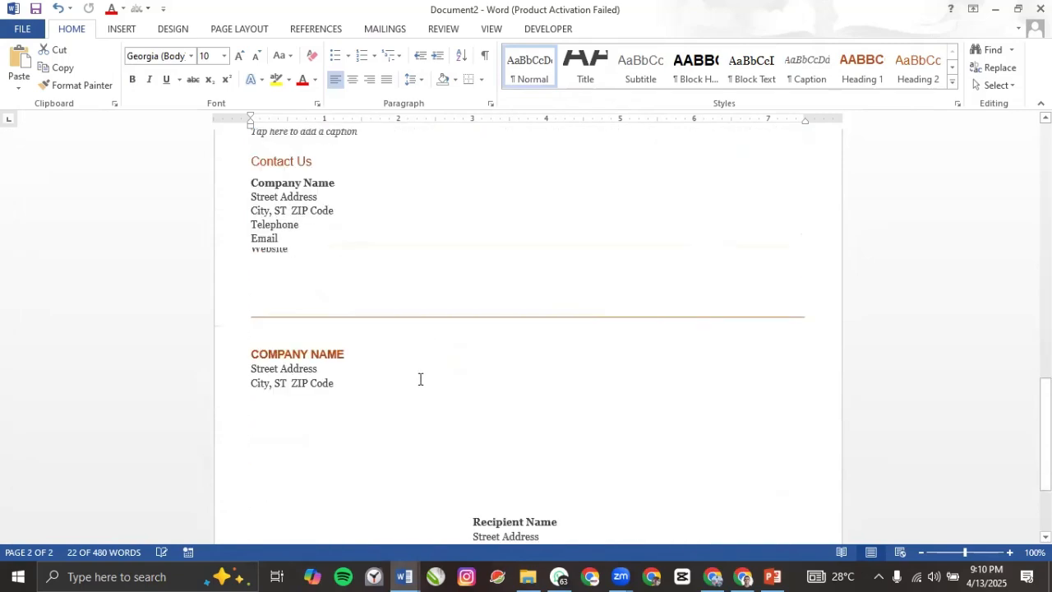
scroll(403, 346, up, 6)
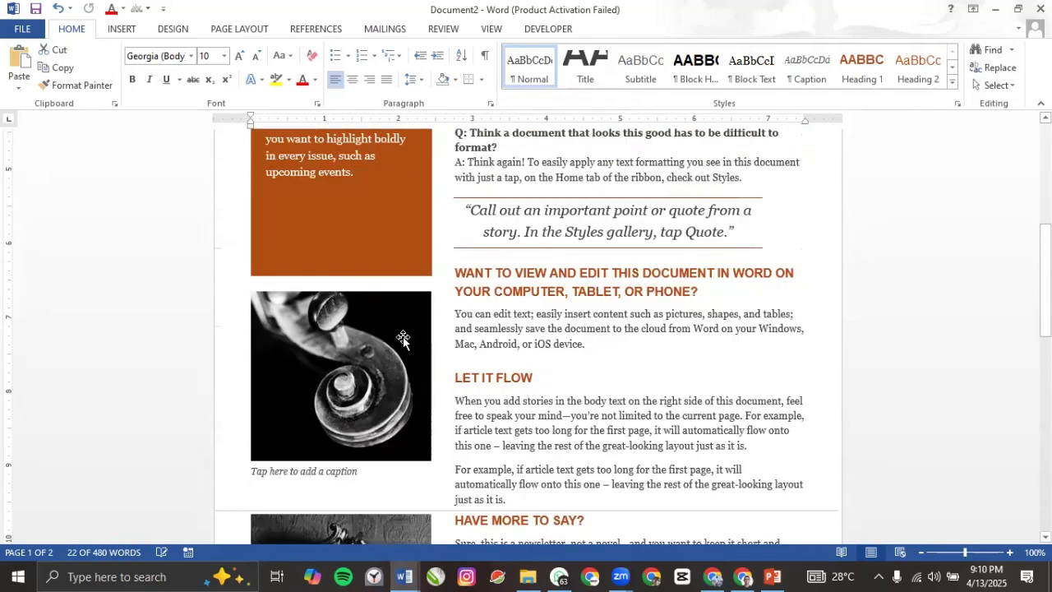
scroll(403, 340, down, 5)
scroll(403, 339, down, 5)
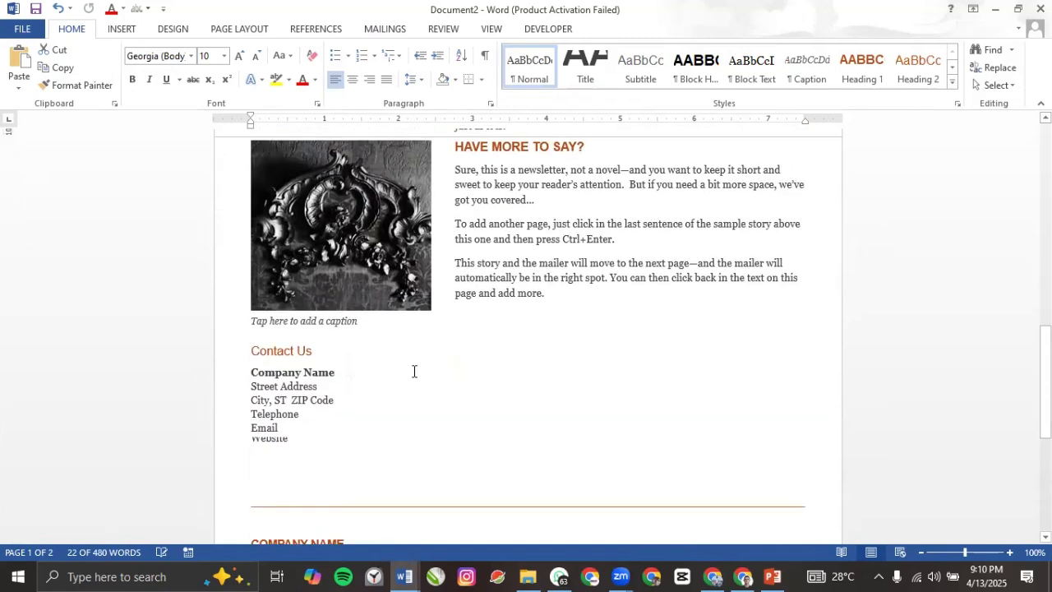
scroll(485, 368, up, 9)
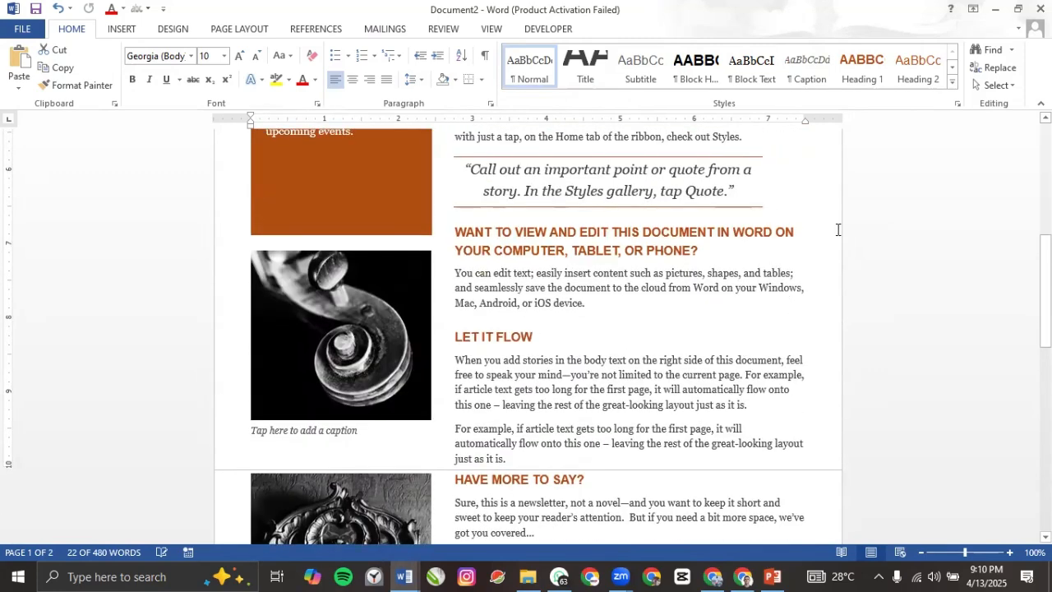
drag(805, 116, 804, 115)
scroll(322, 206, up, 11)
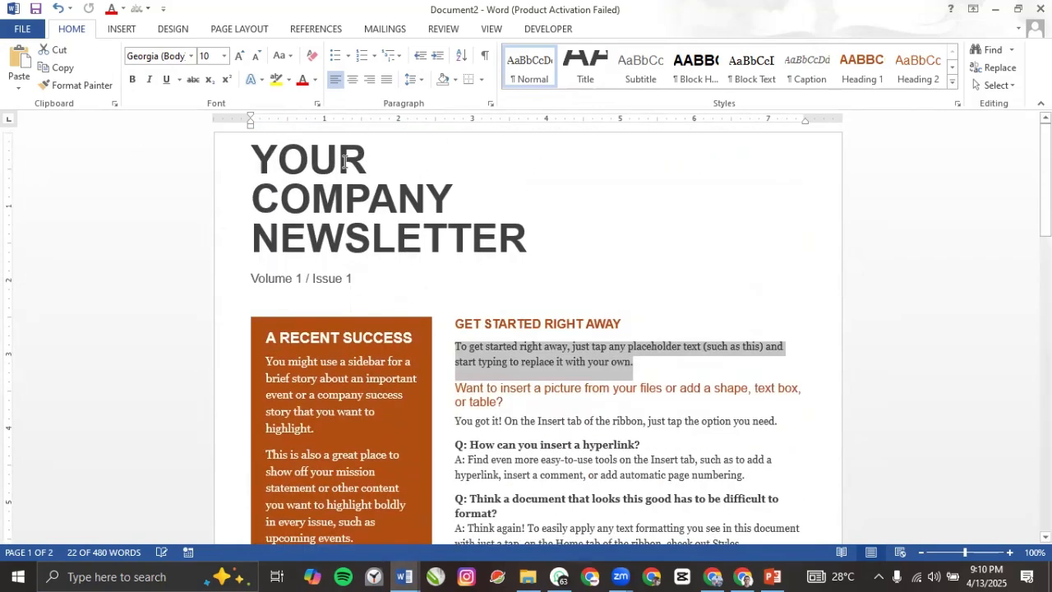
scroll(325, 359, down, 20)
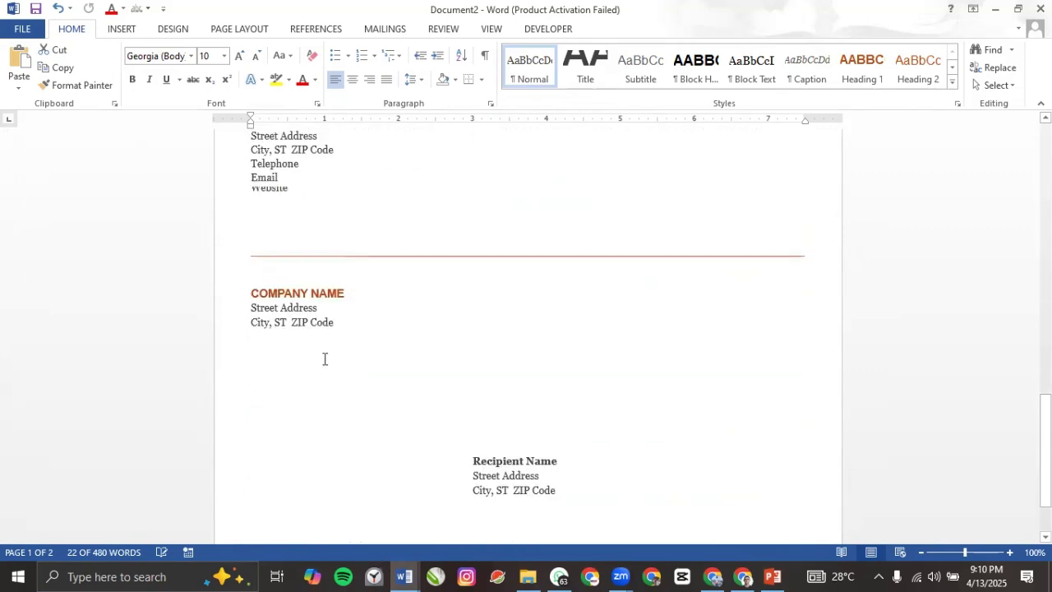
scroll(294, 322, up, 9)
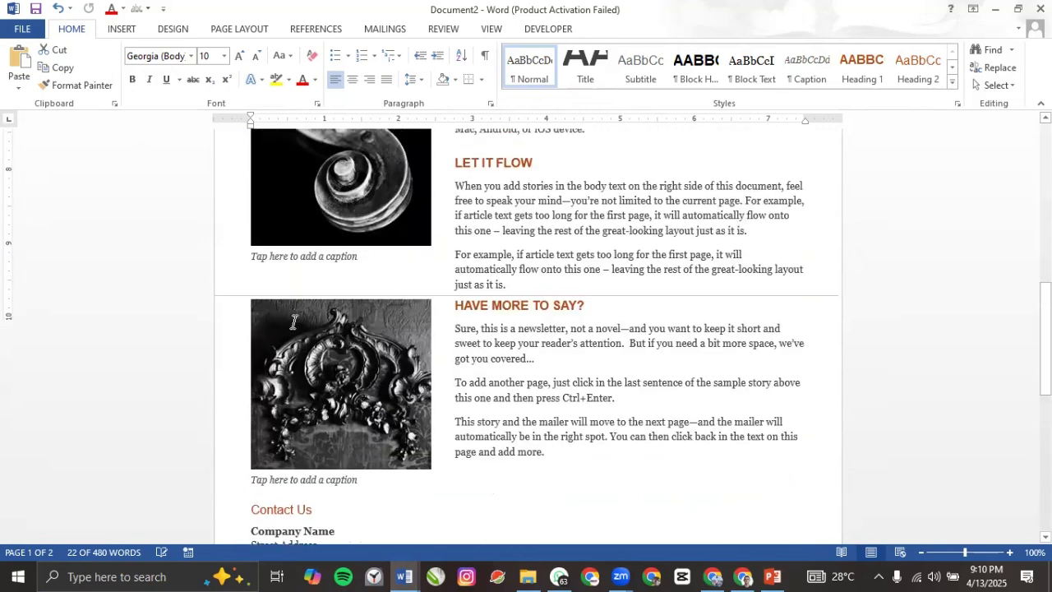
scroll(294, 322, up, 2)
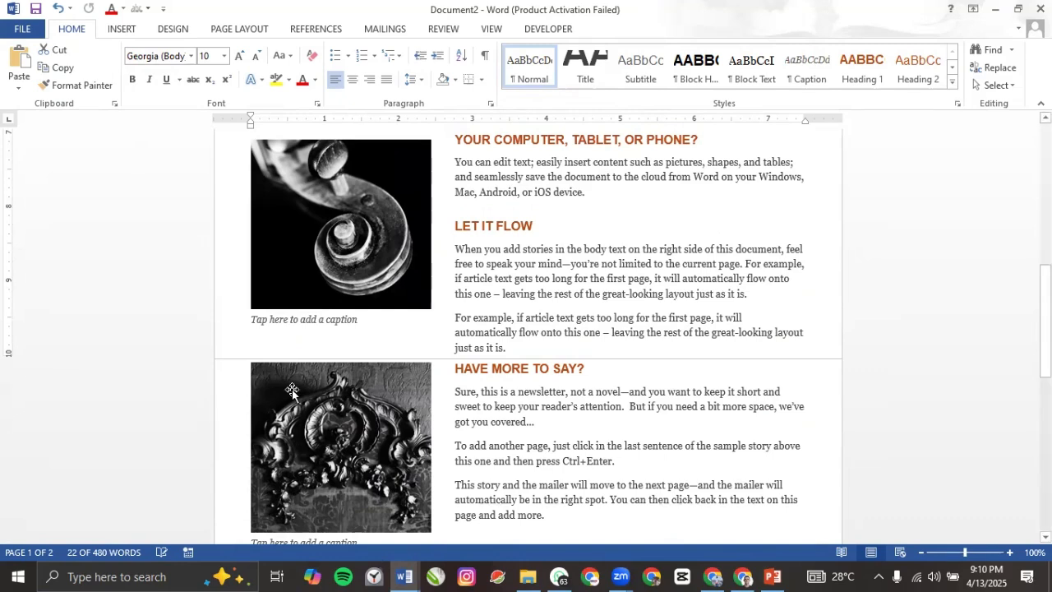
triple_click(469, 351)
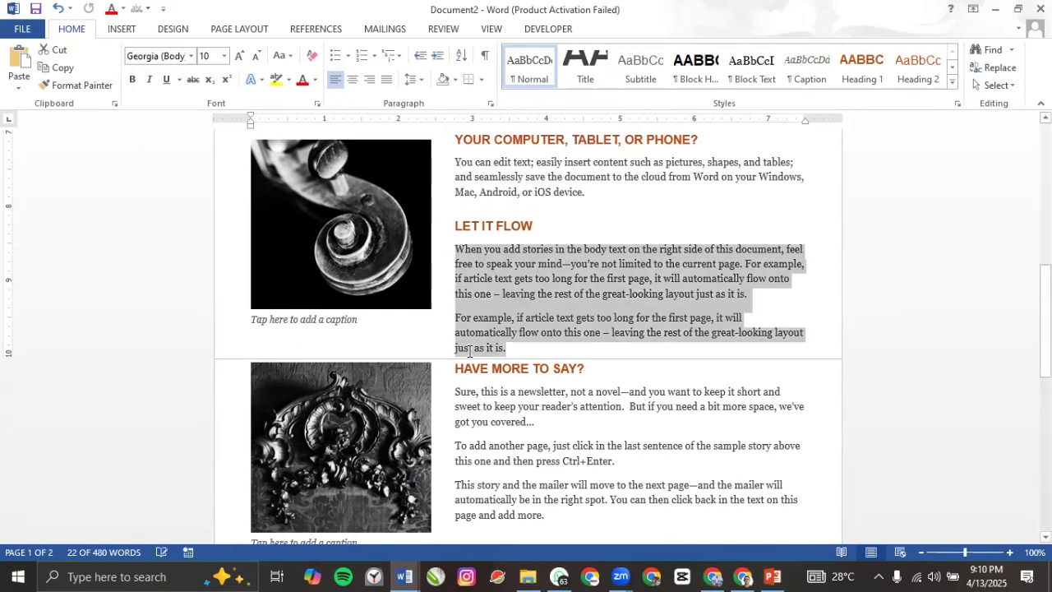
click(492, 382)
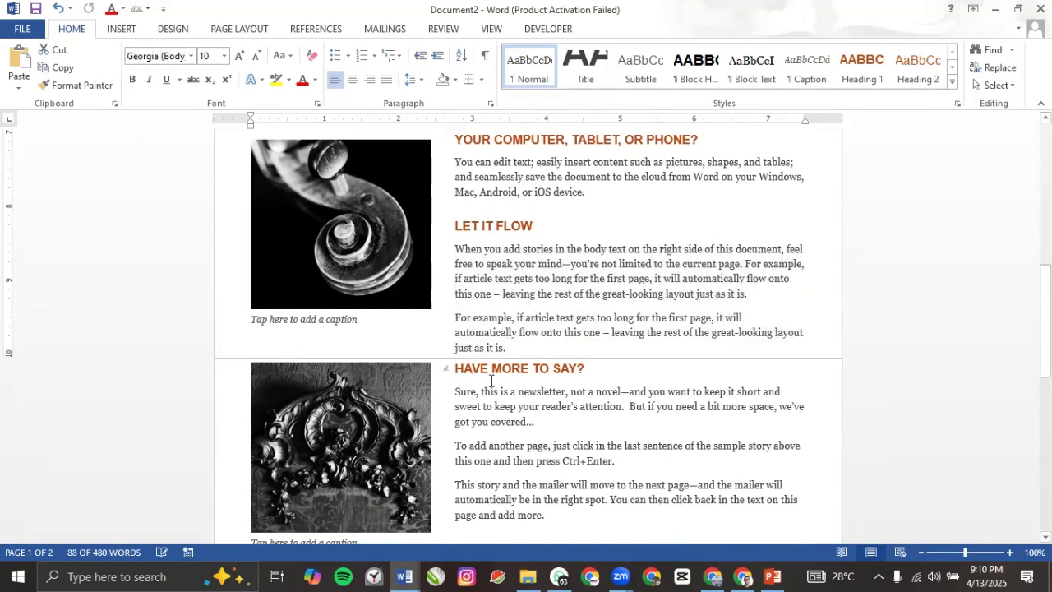
triple_click(491, 382)
Step: Select the subheading about inserting a picture and bring up Page Layout
scroll(493, 329, up, 6)
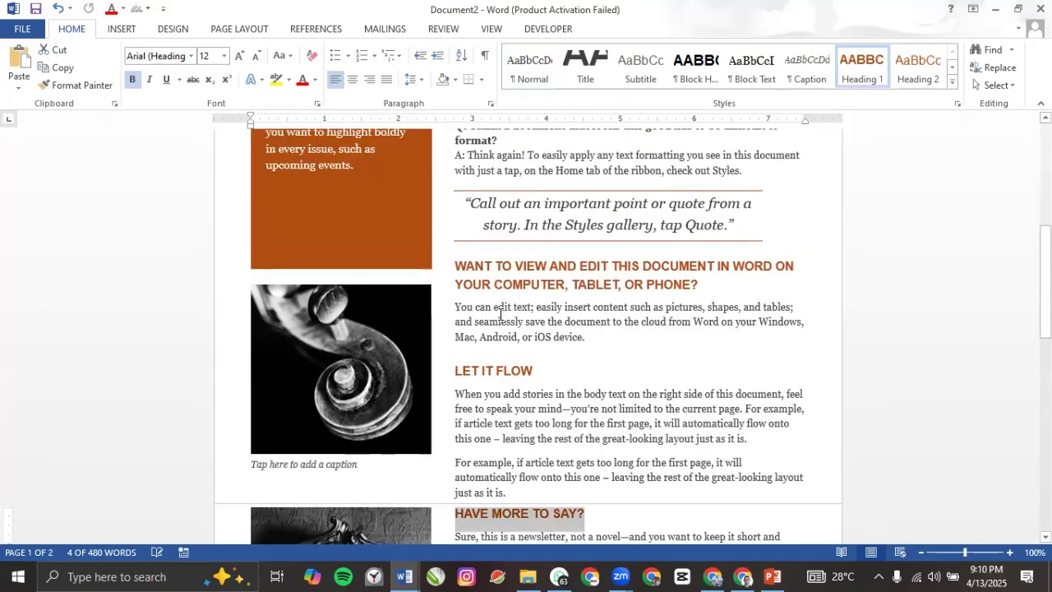
scroll(496, 277, up, 3)
triple_click(454, 277)
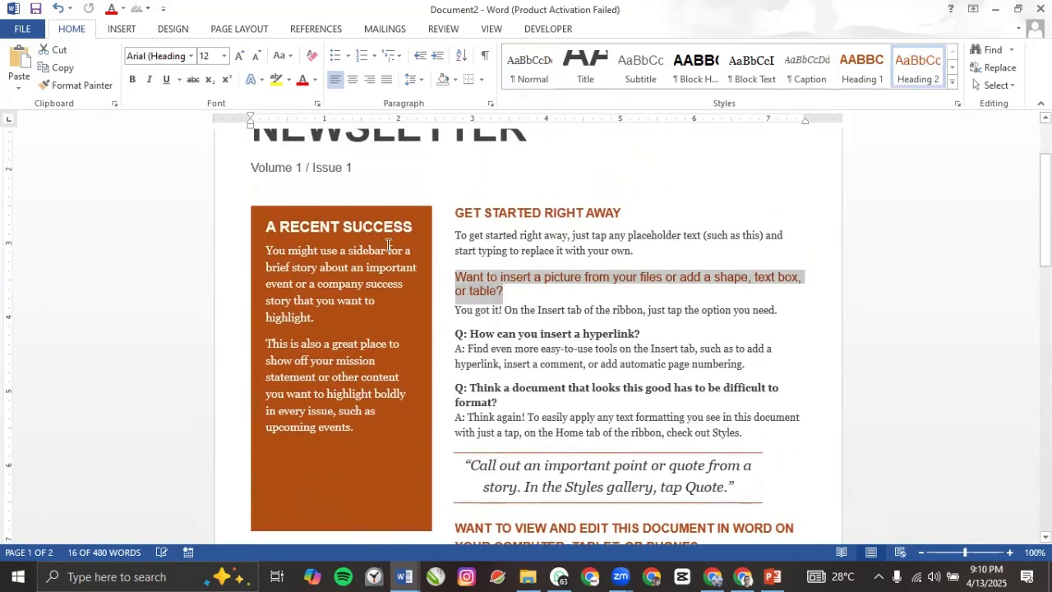
click(236, 33)
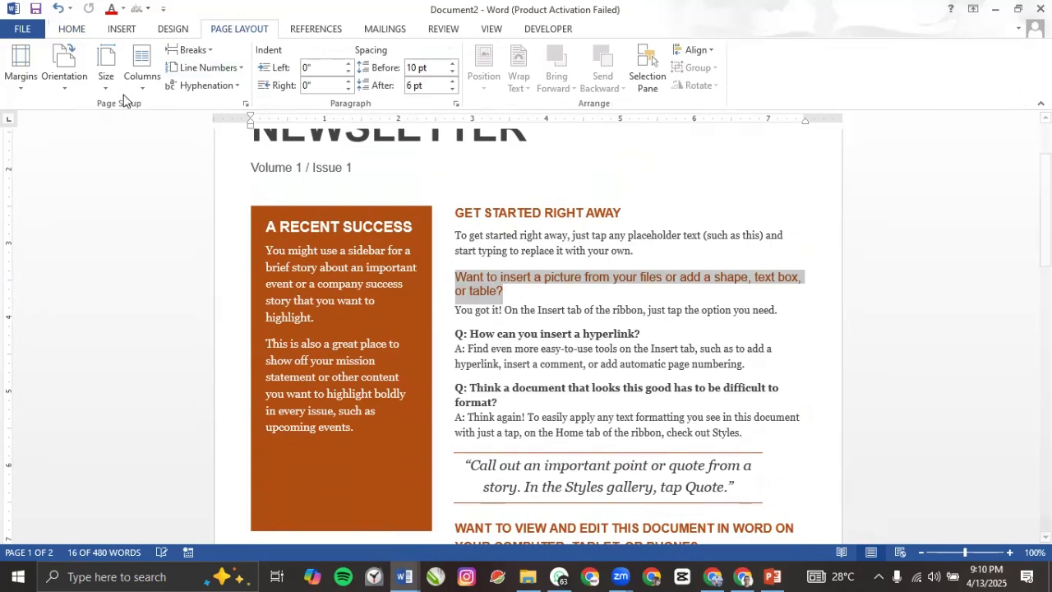
Step: Return to the top of the newsletter and open the Size paper list
scroll(498, 341, up, 3)
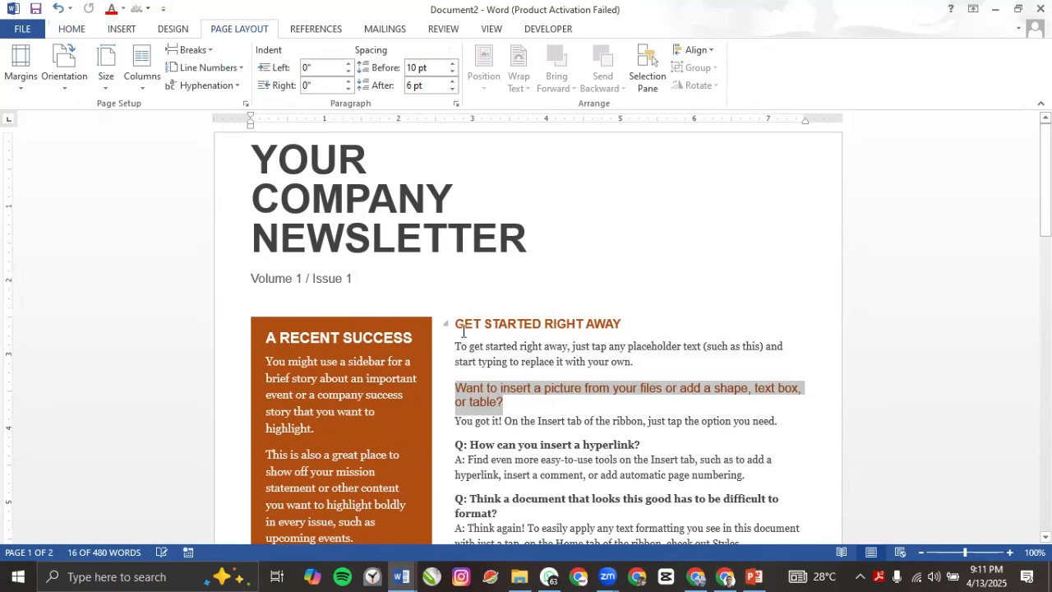
click(115, 89)
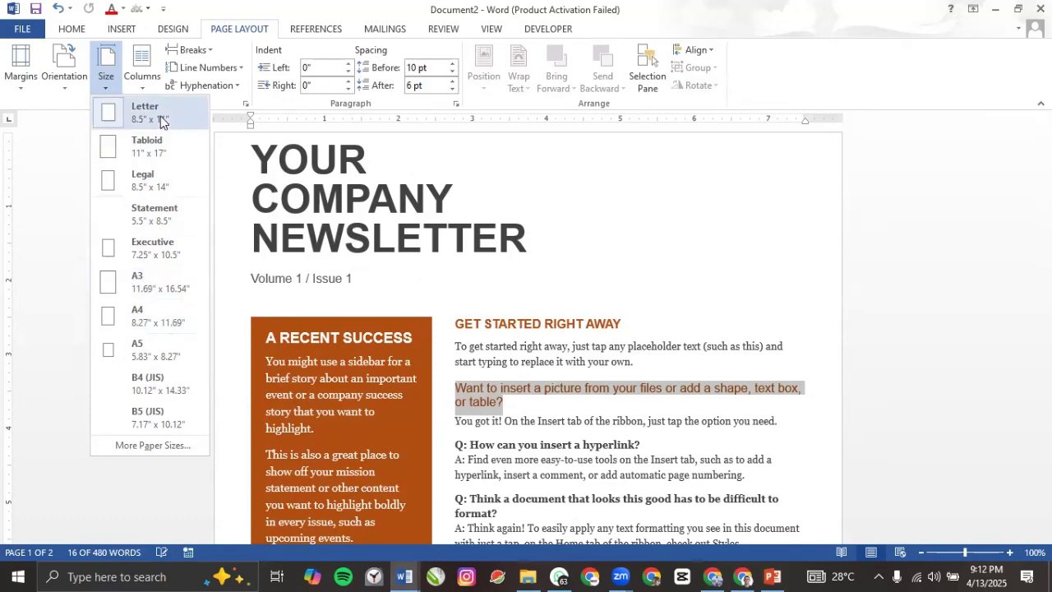
Step: Try A3 in the Size list, then dismiss it with the page size unchanged
click(165, 282)
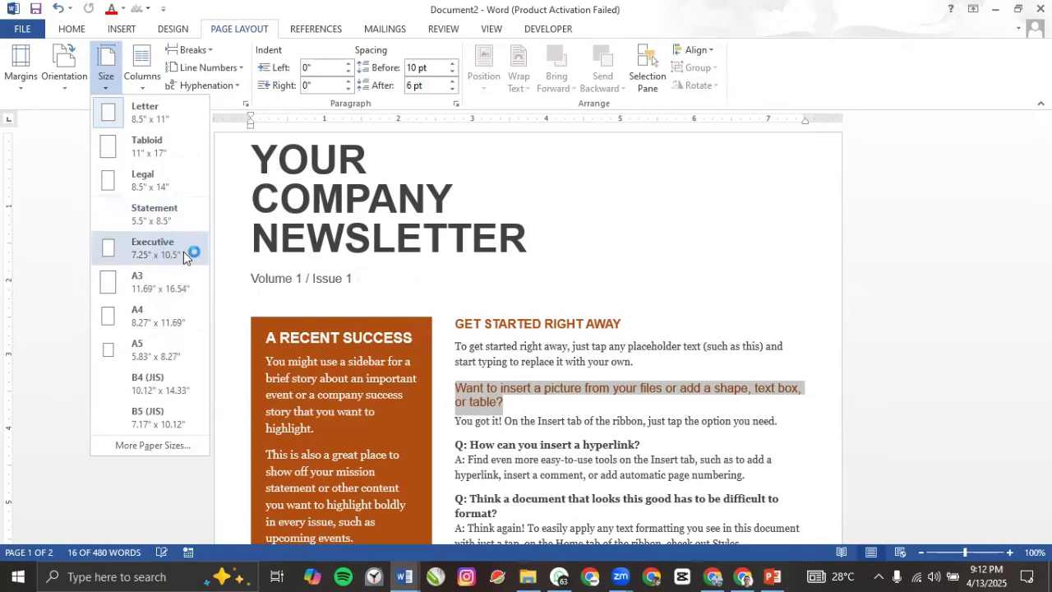
click(260, 164)
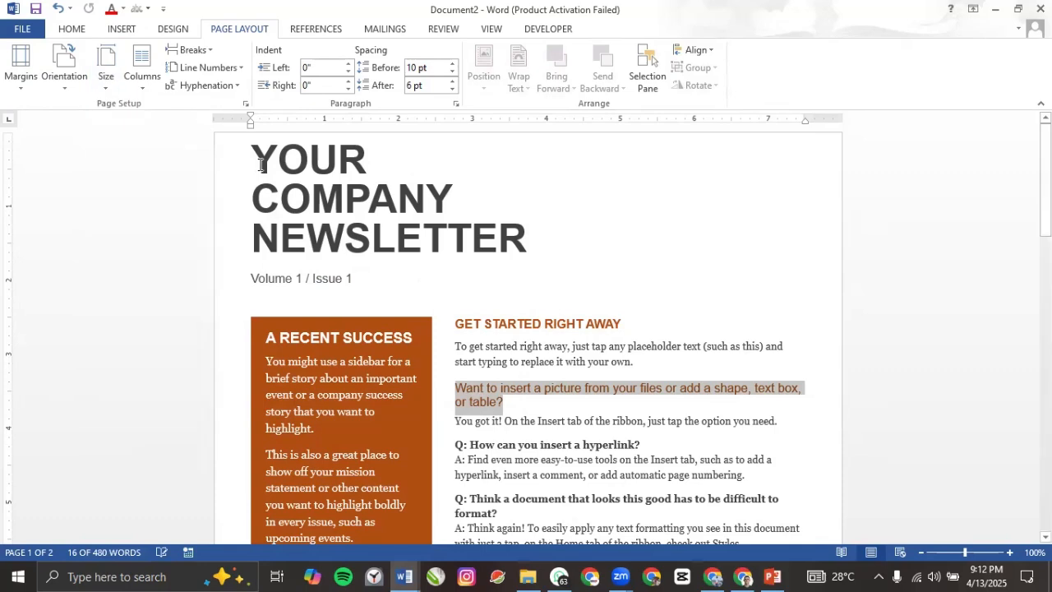
Step: Select the YOUR COMPANY NEWSLETTER title and set the paper size to A4
triple_click(261, 165)
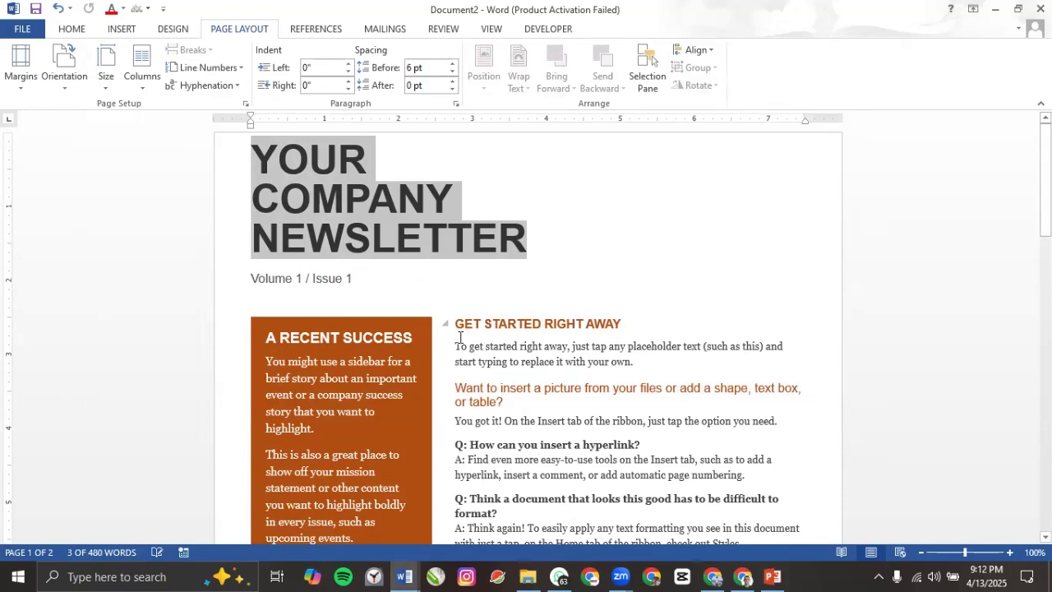
click(104, 85)
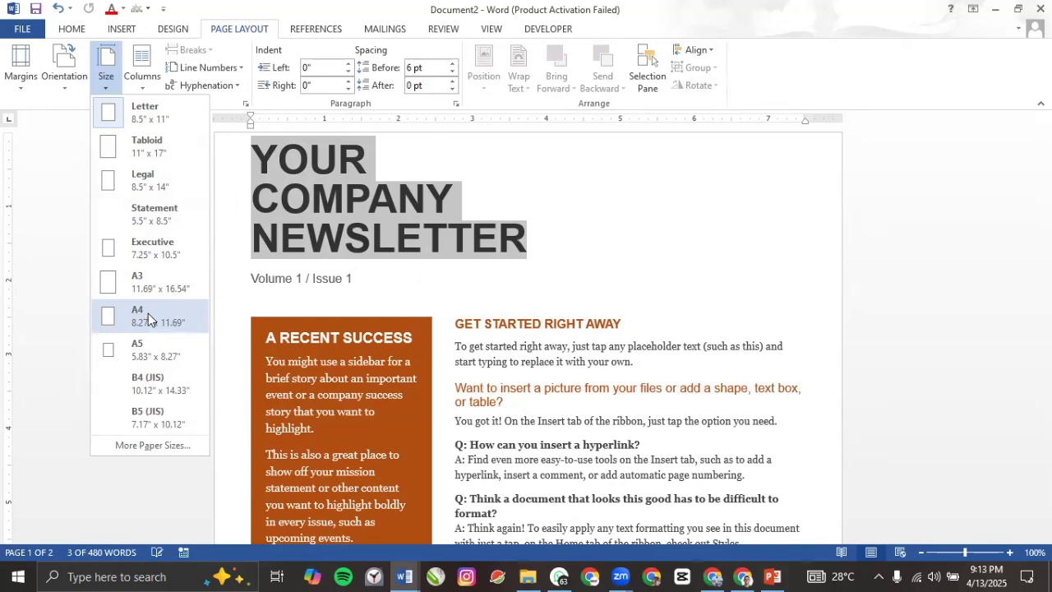
click(145, 320)
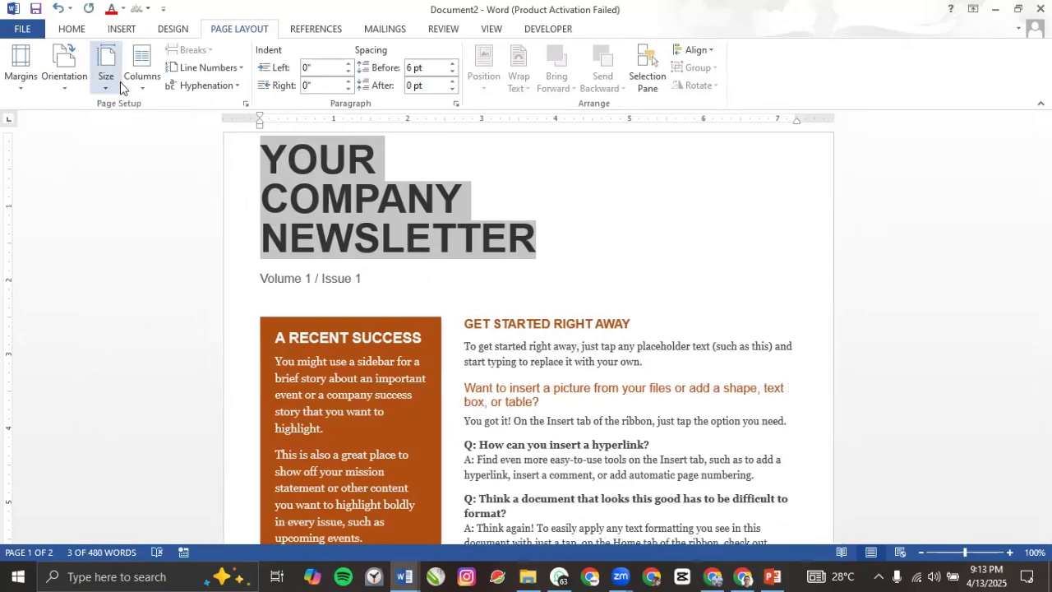
Step: Reopen the paper size list, browse it, and close it without changes
click(108, 78)
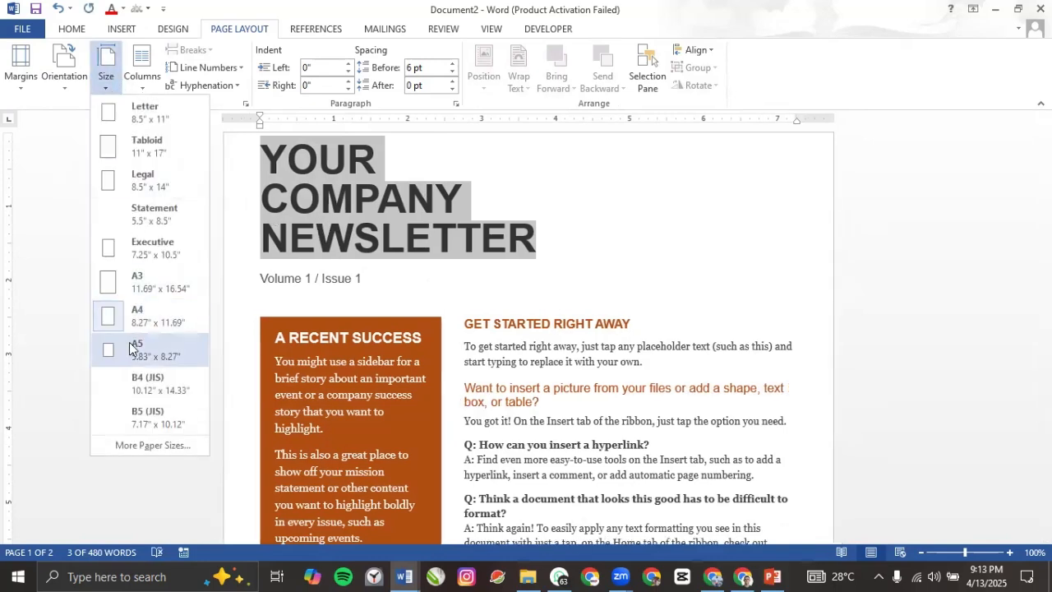
scroll(185, 521, down, 8)
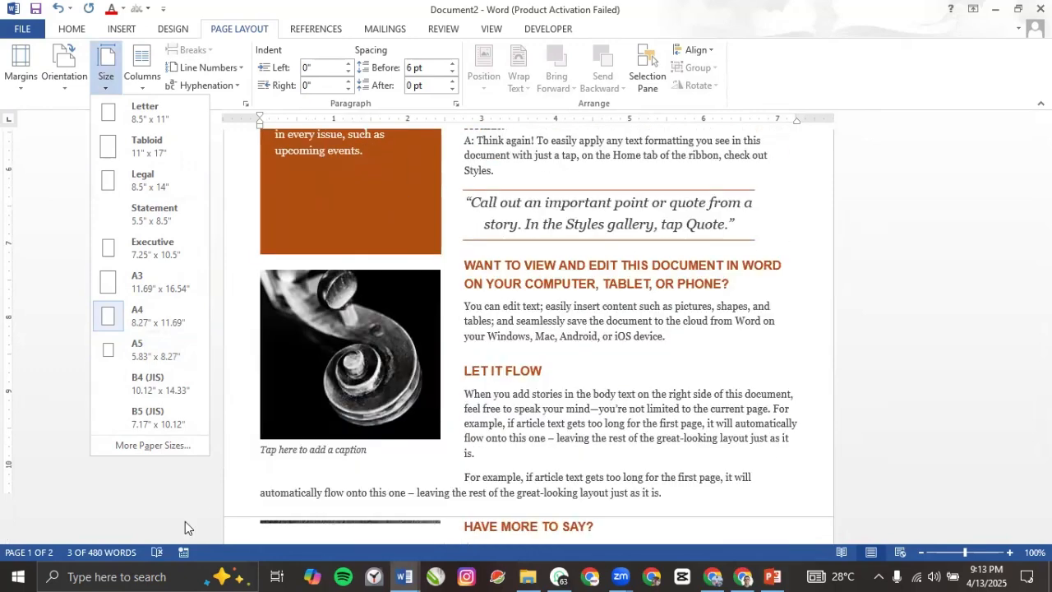
scroll(369, 430, down, 10)
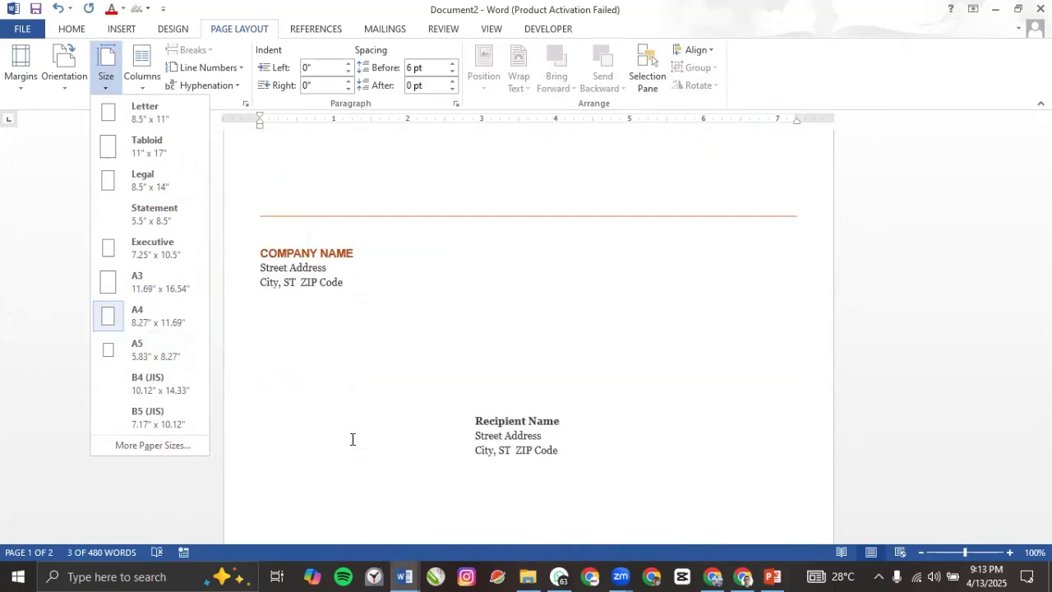
scroll(342, 284, up, 10)
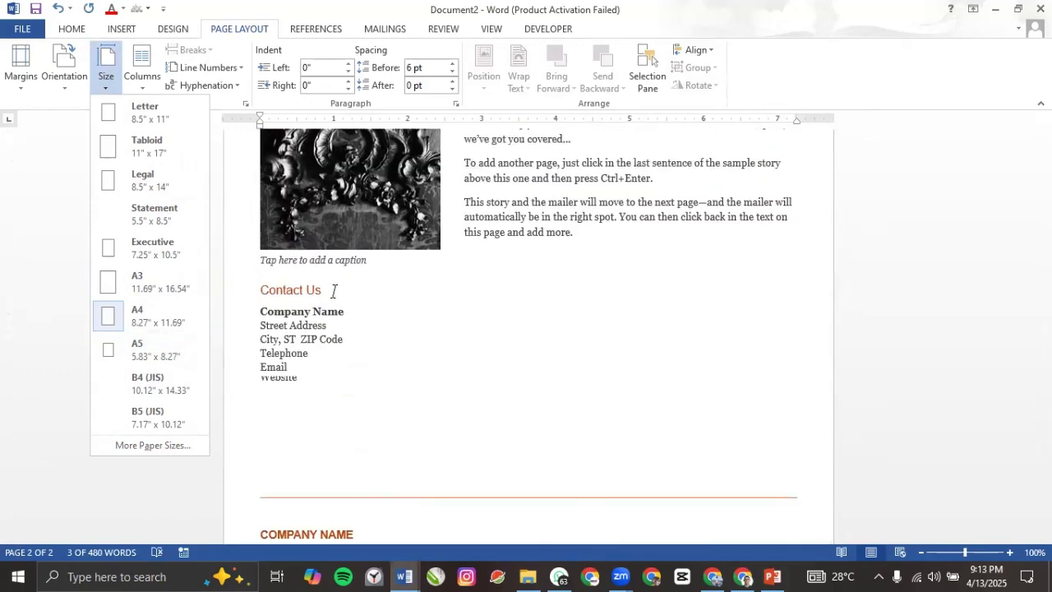
click(334, 290)
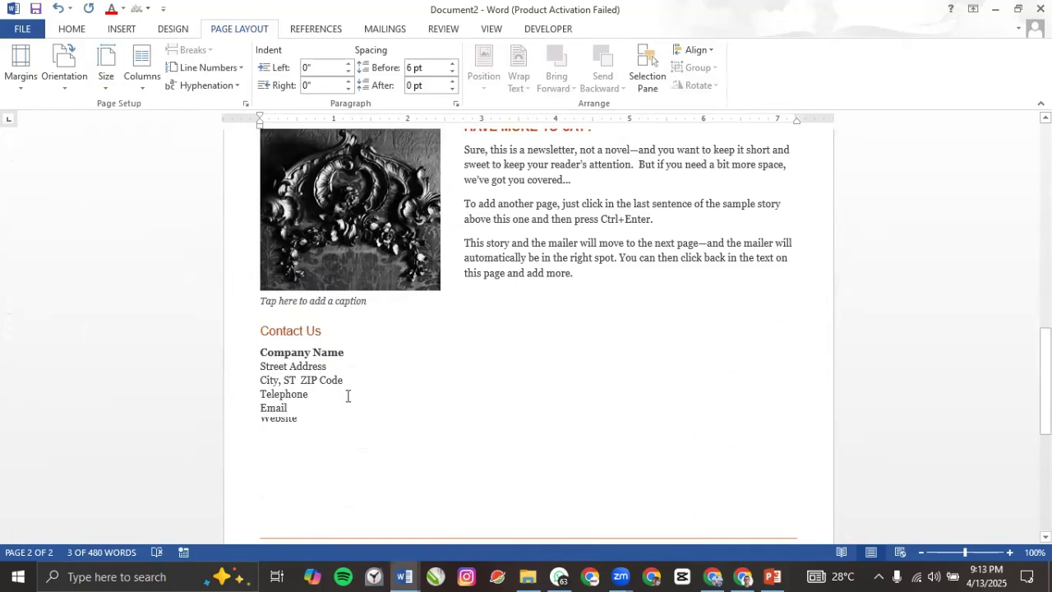
Step: Select the LET IT FLOW story text and the body text under HAVE MORE TO SAY?
scroll(413, 345, up, 5)
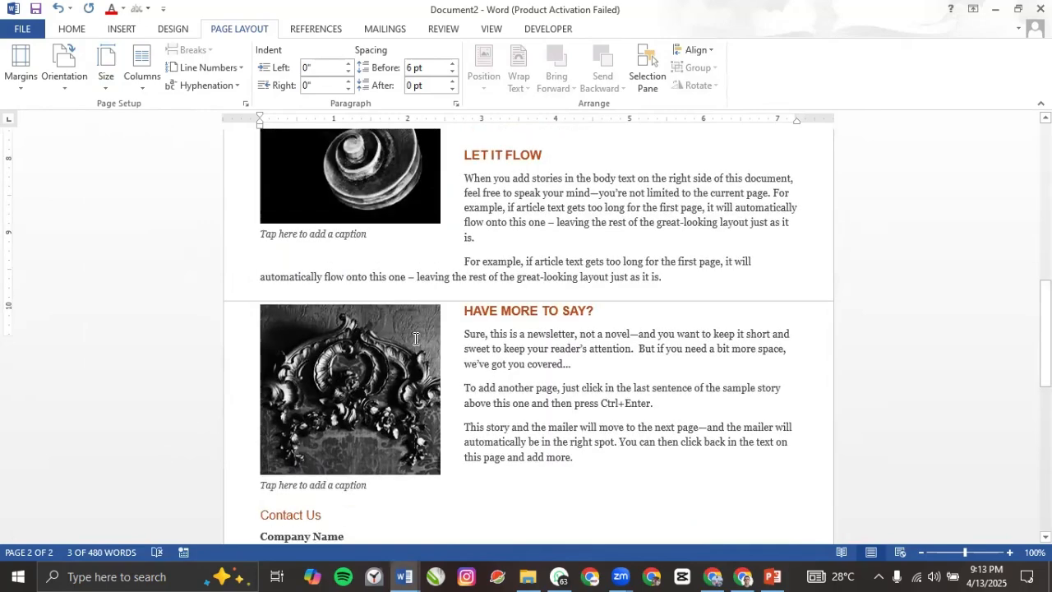
click(388, 374)
scroll(464, 431, down, 5)
click(464, 399)
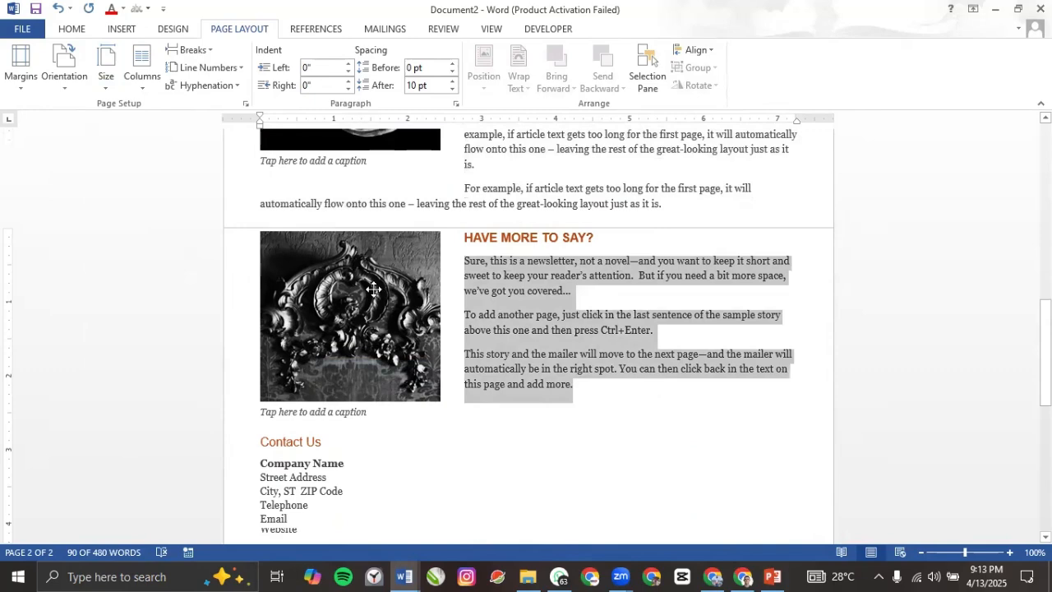
Step: Set the newsletter's paper size to A5
click(110, 78)
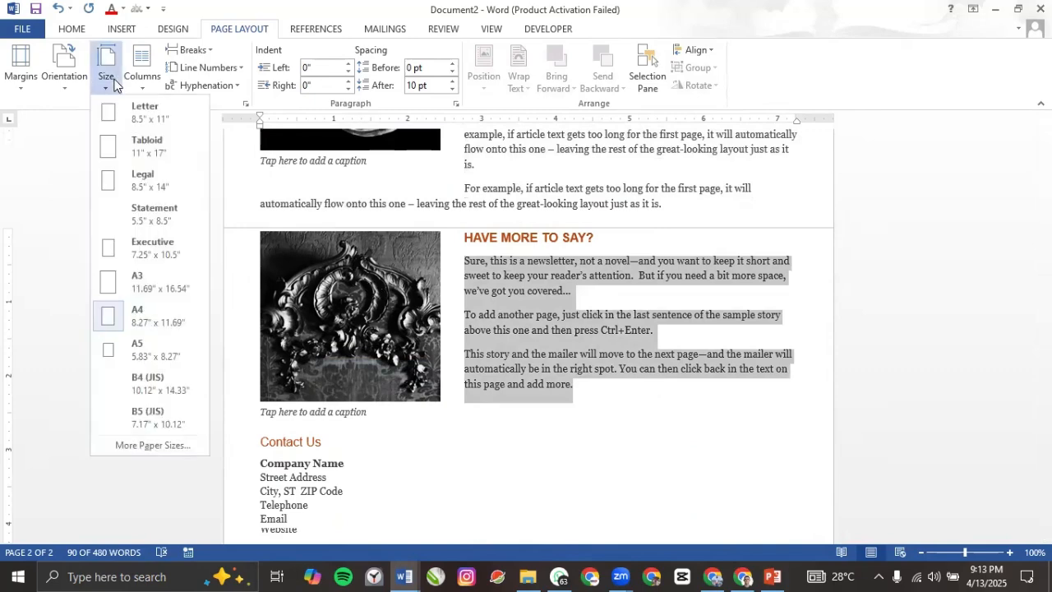
click(141, 349)
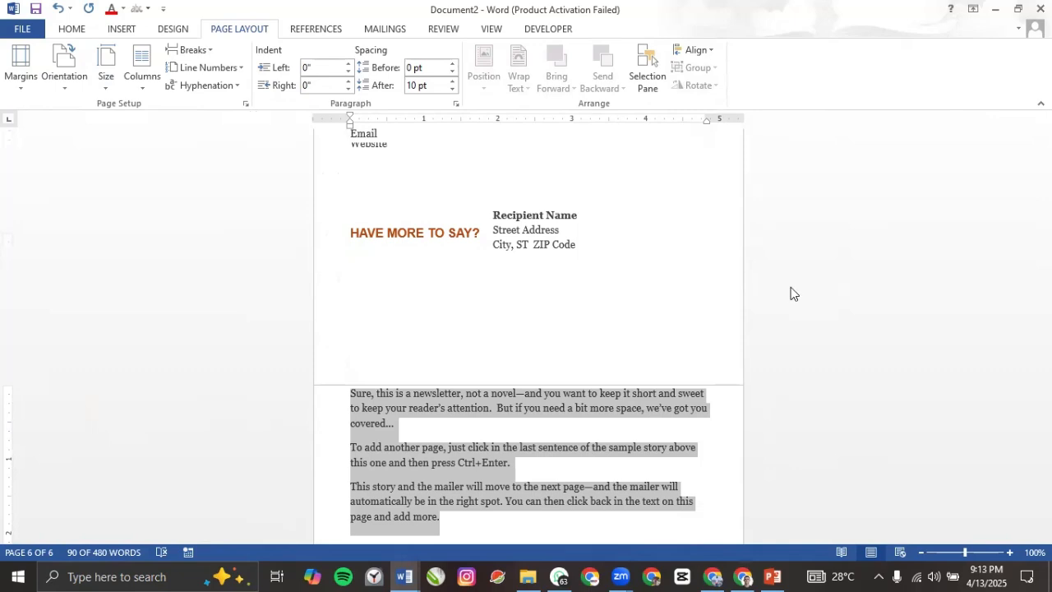
click(65, 551)
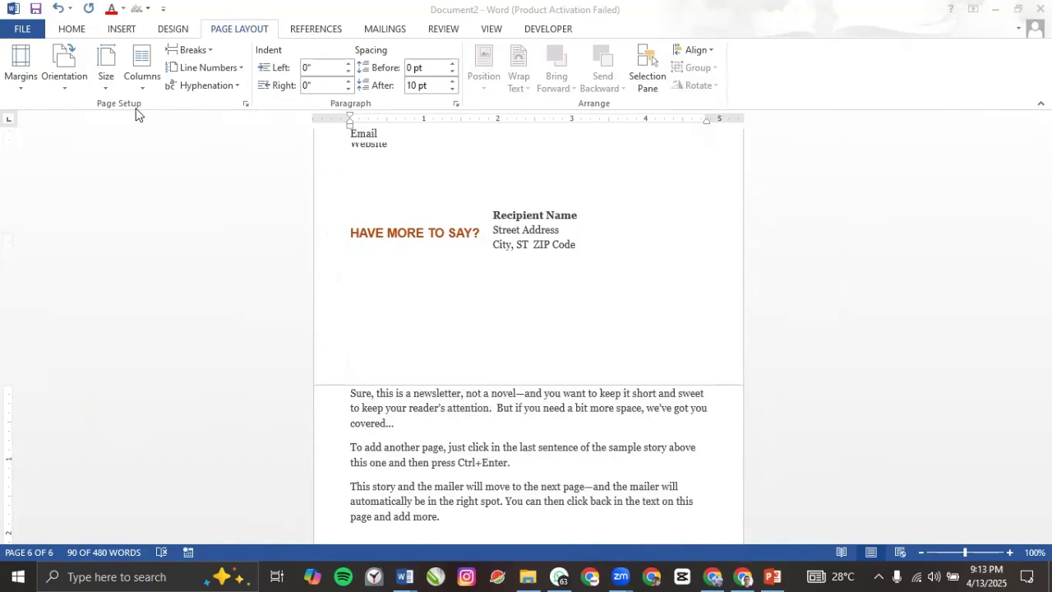
Step: Change the paper size to A3 so all 480 words fit on one page
click(105, 84)
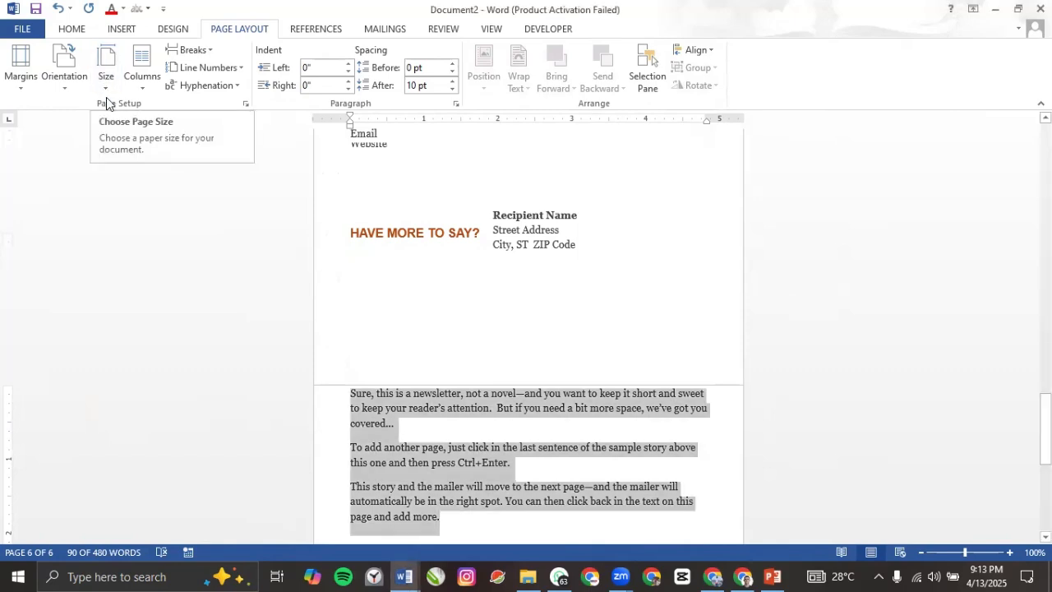
click(105, 83)
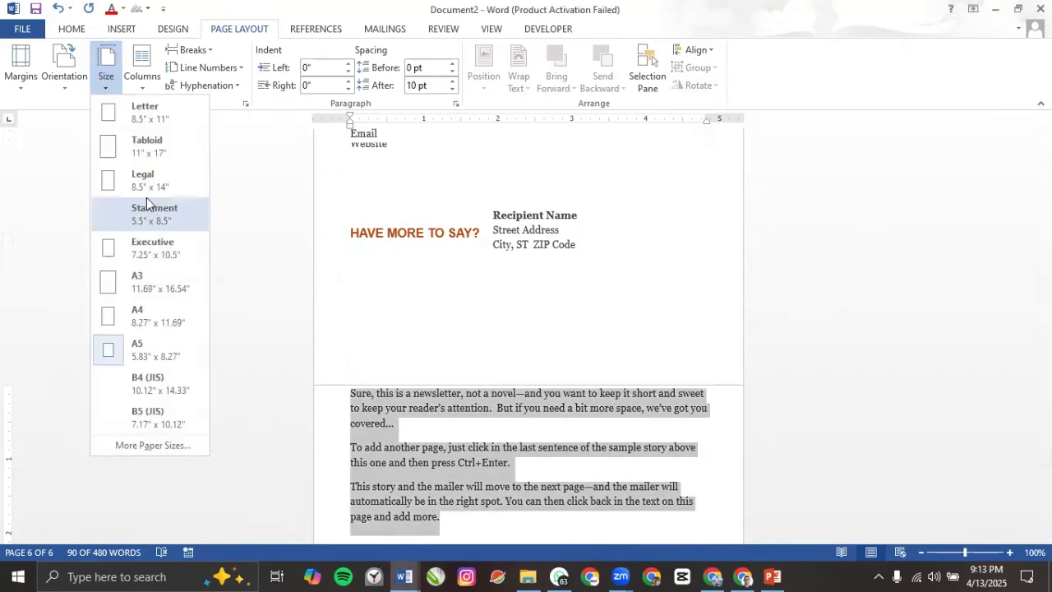
click(148, 278)
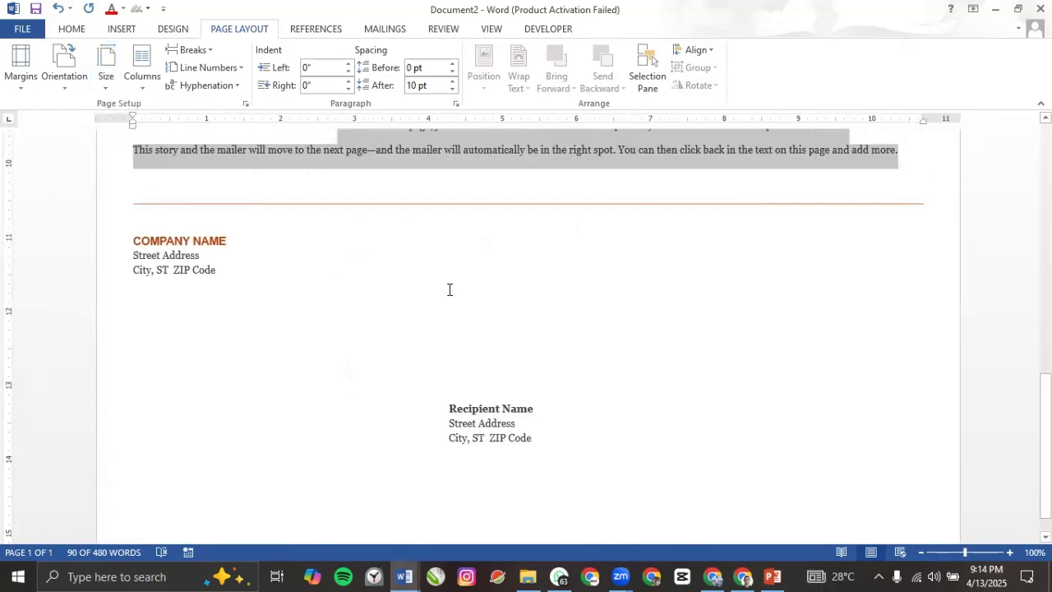
scroll(446, 298, up, 8)
scroll(446, 296, up, 9)
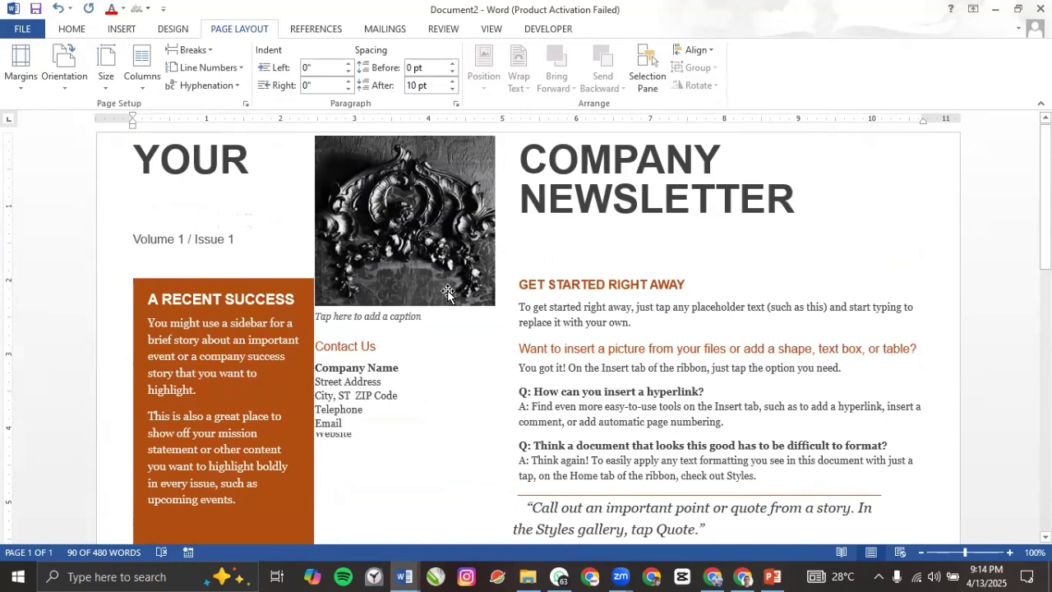
Step: Set the paper size back to Letter and select the YOUR COMPANY NEWSLETTER title
click(107, 81)
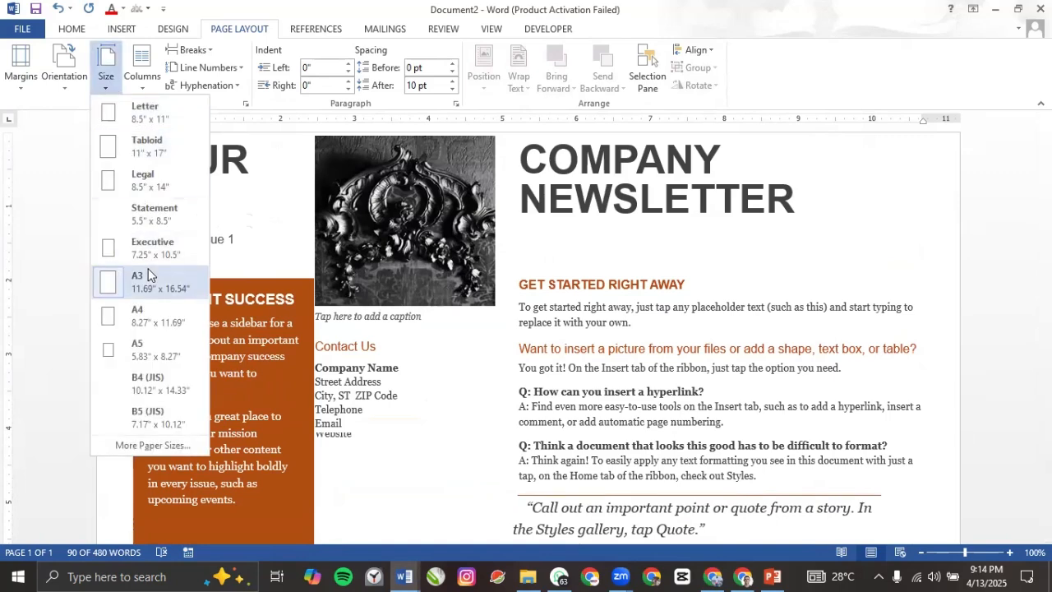
click(149, 121)
scroll(373, 272, down, 10)
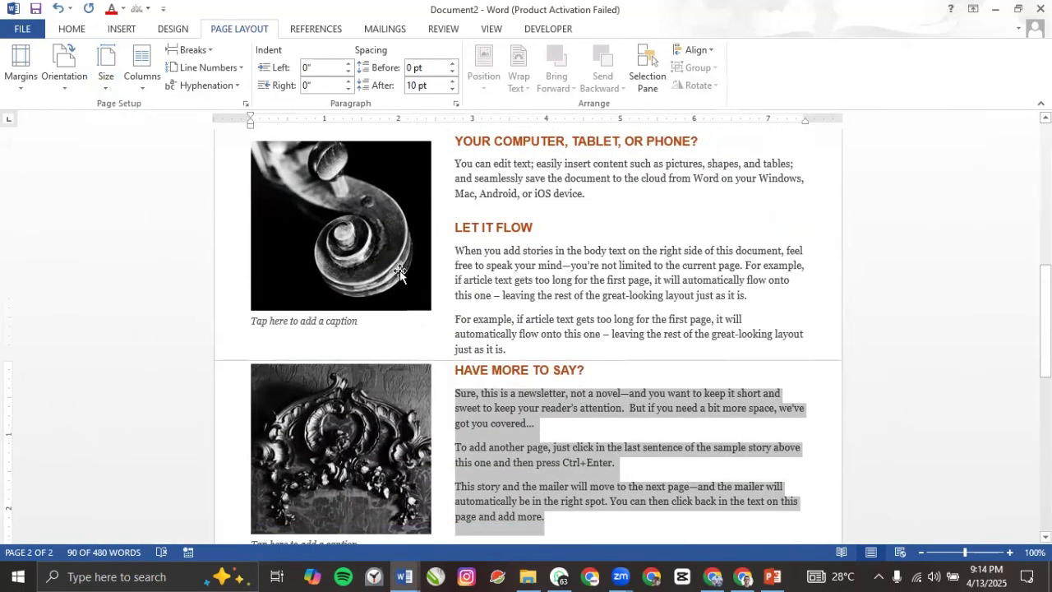
scroll(400, 273, up, 10)
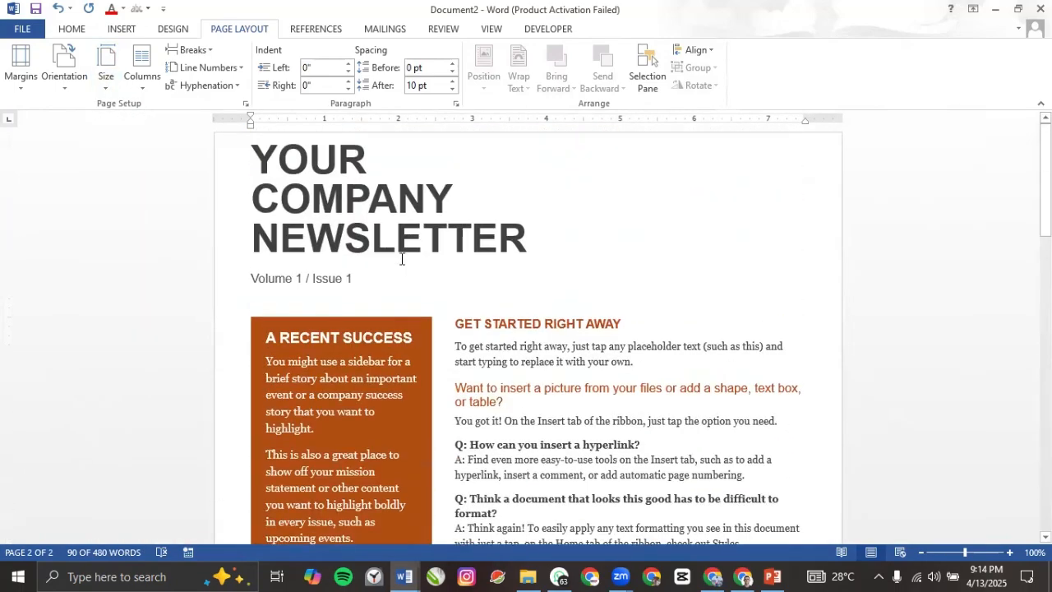
scroll(400, 259, down, 15)
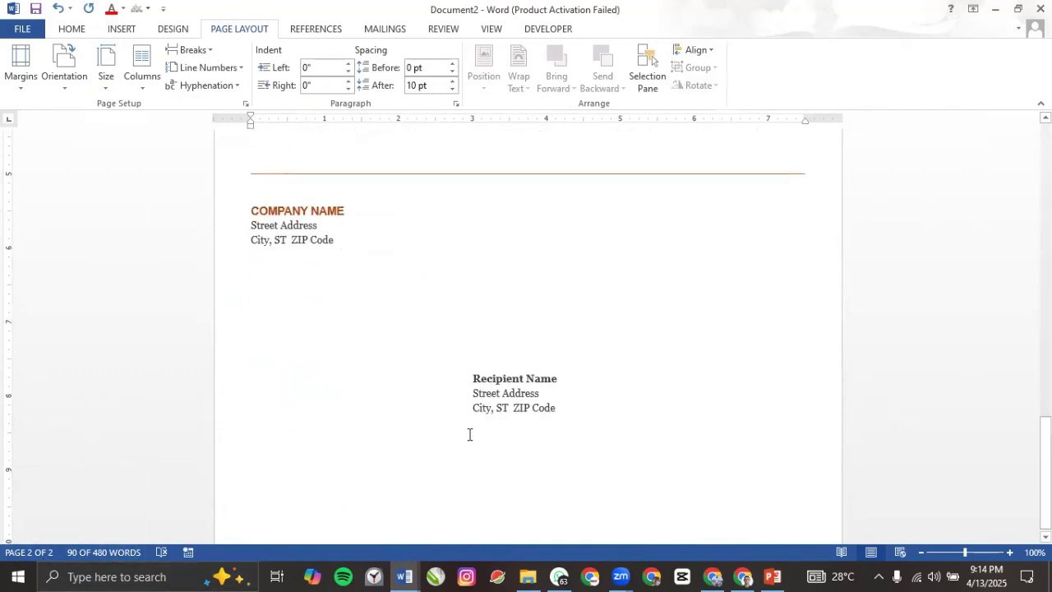
scroll(406, 388, up, 5)
scroll(407, 388, up, 10)
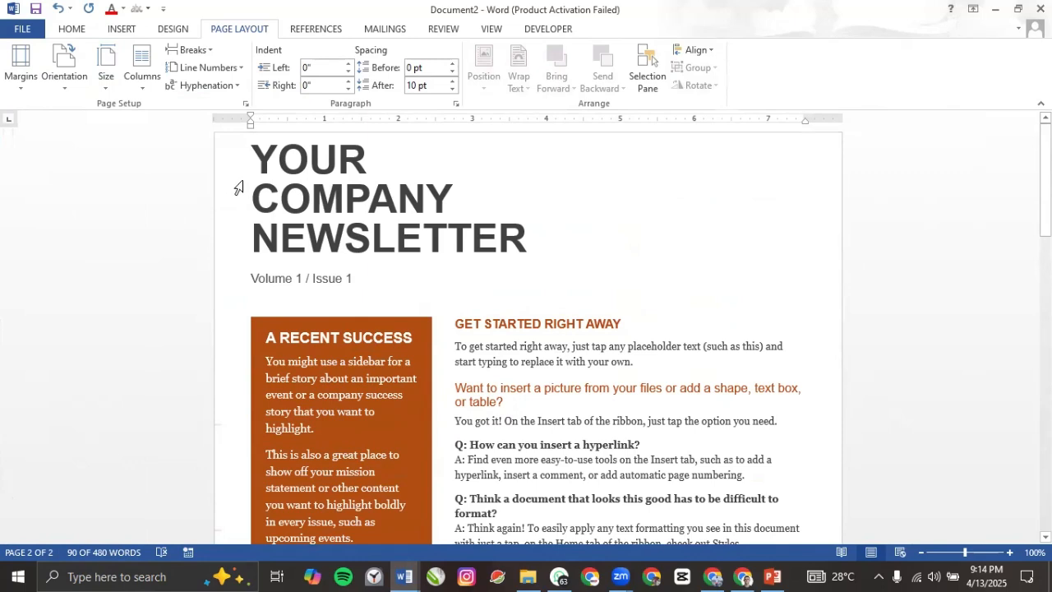
double_click(240, 185)
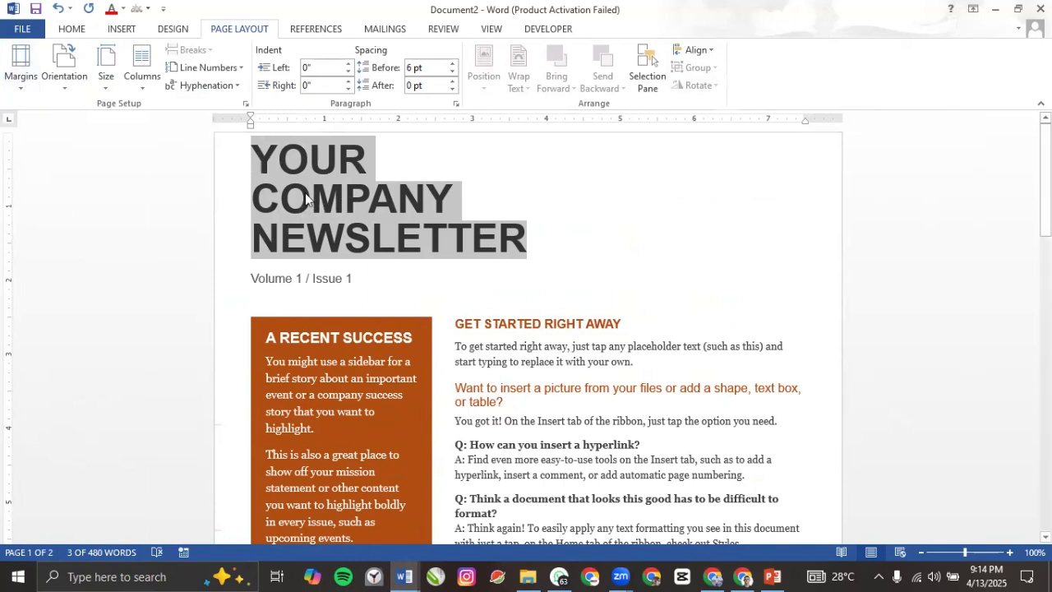
Step: Apply Moderate margins, then select the Volume 1 / Issue 1 line and picture placeholder heading
click(23, 89)
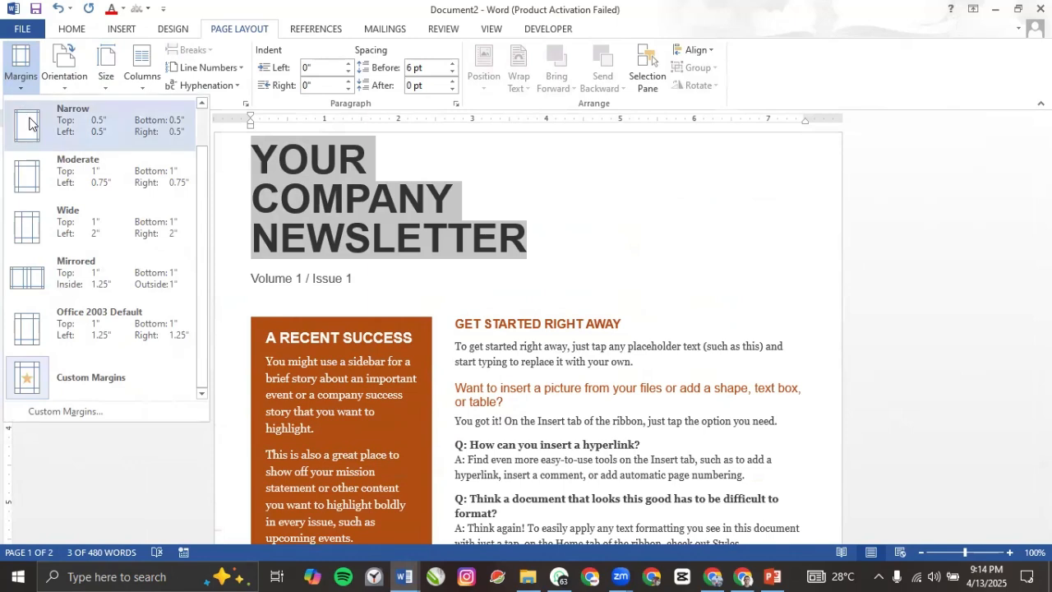
key(Escape)
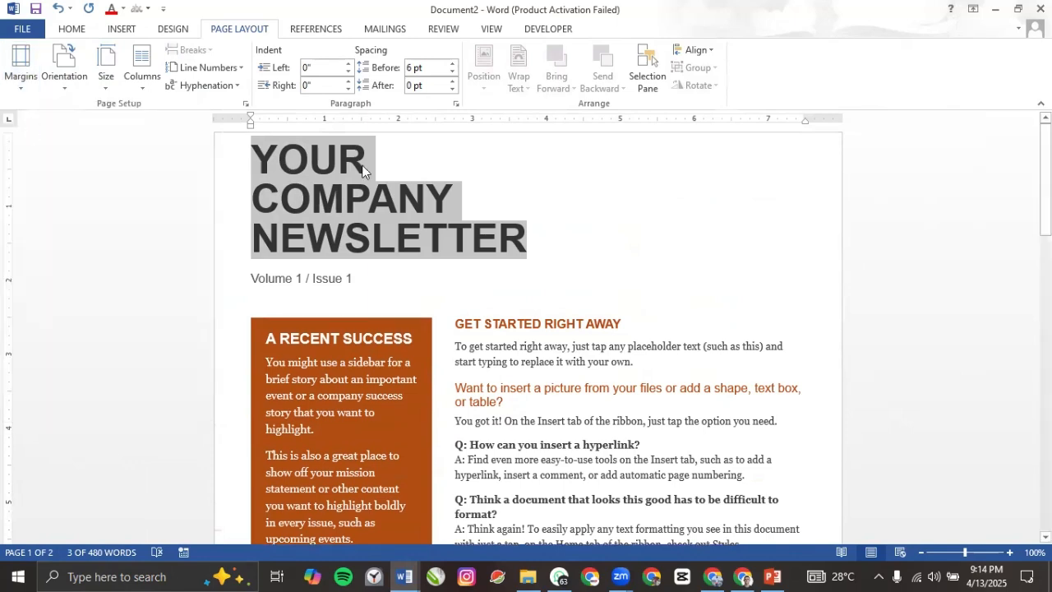
click(25, 87)
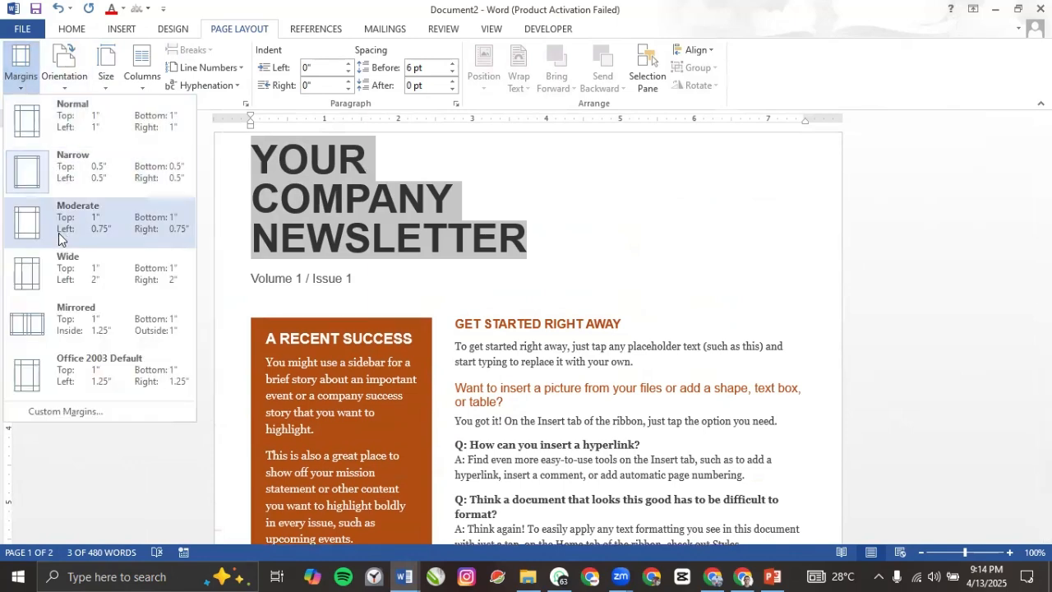
click(58, 233)
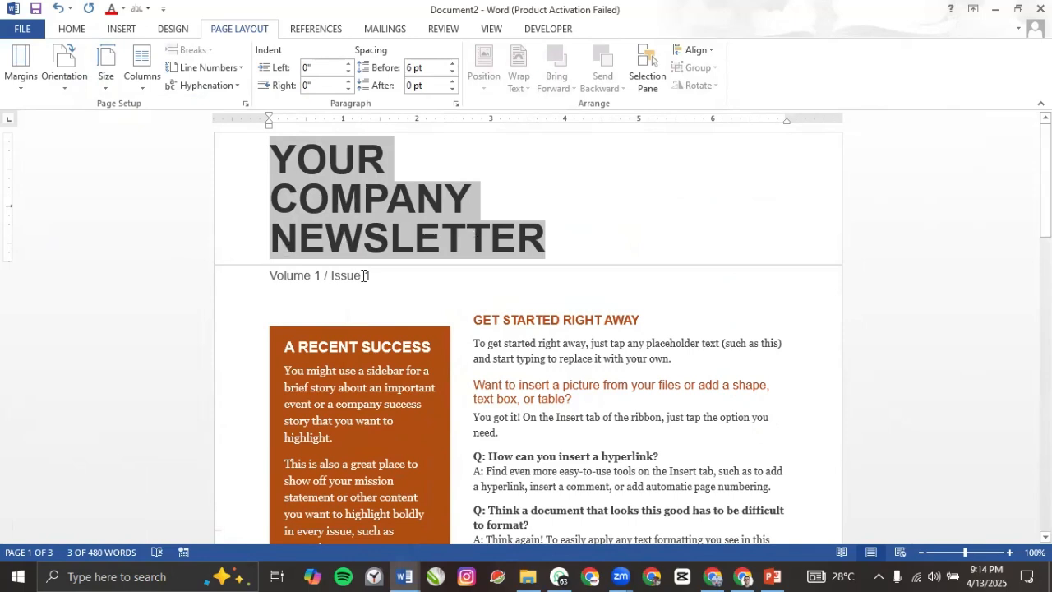
triple_click(397, 305)
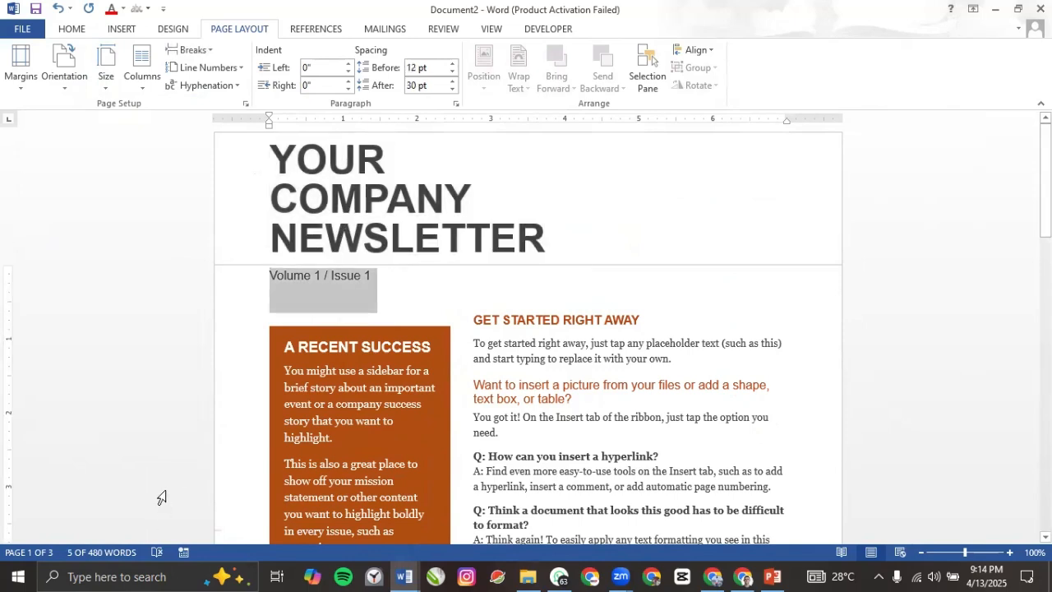
scroll(463, 403, down, 1)
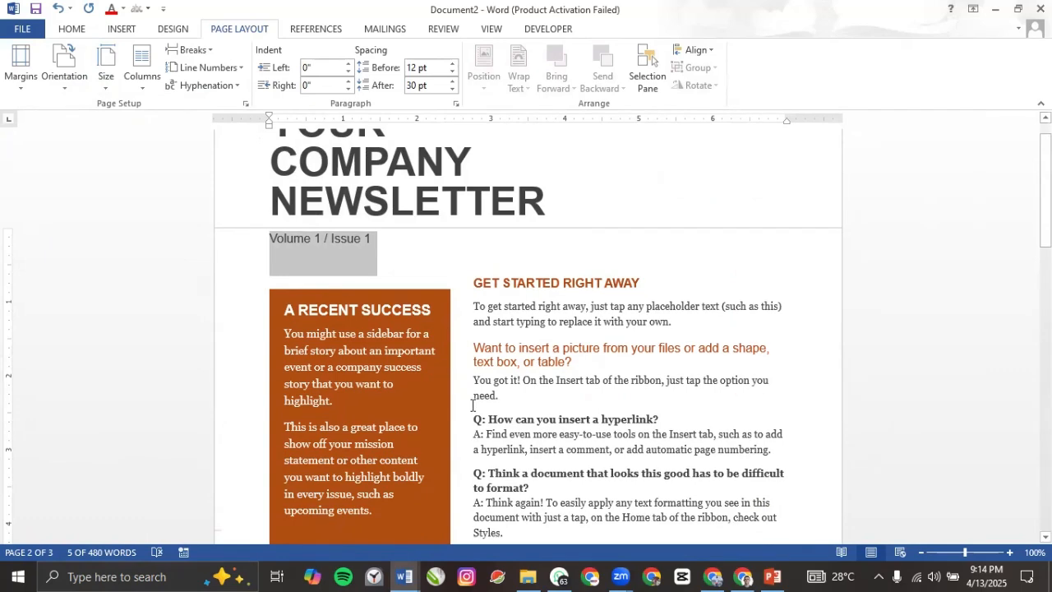
click(469, 356)
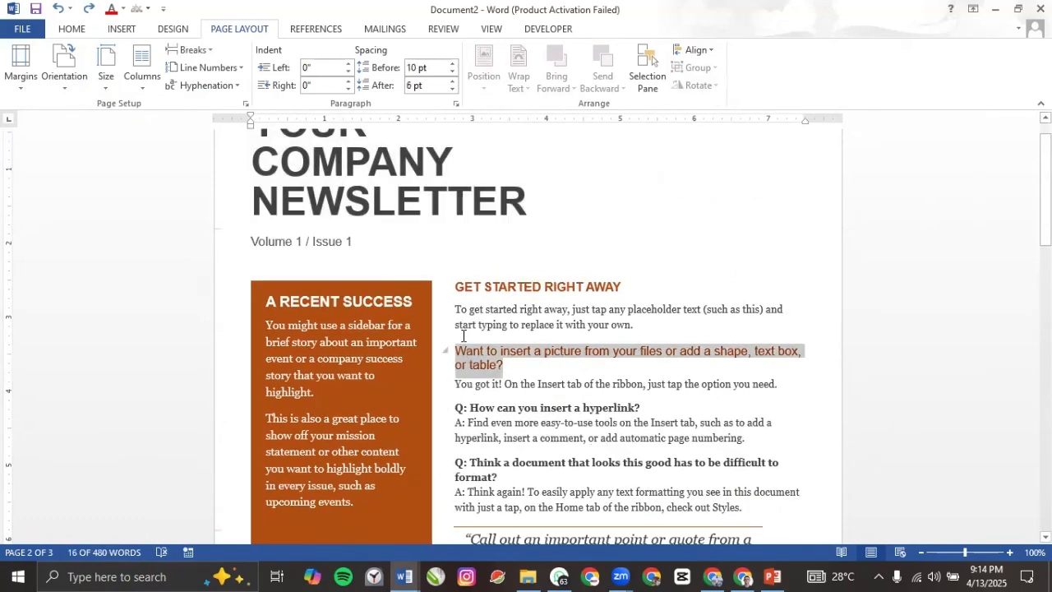
Step: Reapply the Moderate margins preset, select the title paragraph, then undo the margin change
click(20, 66)
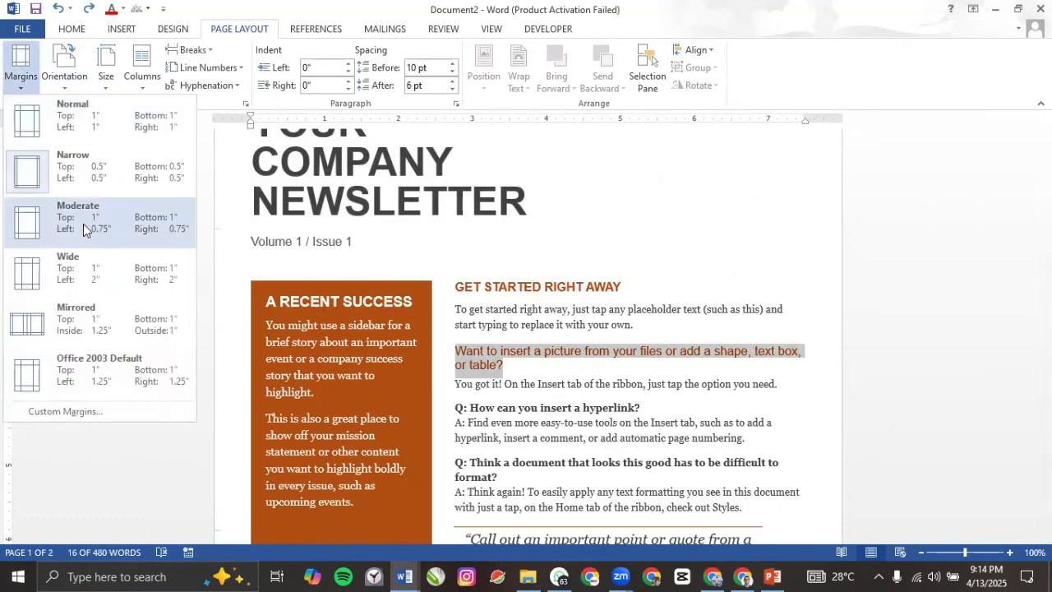
click(84, 229)
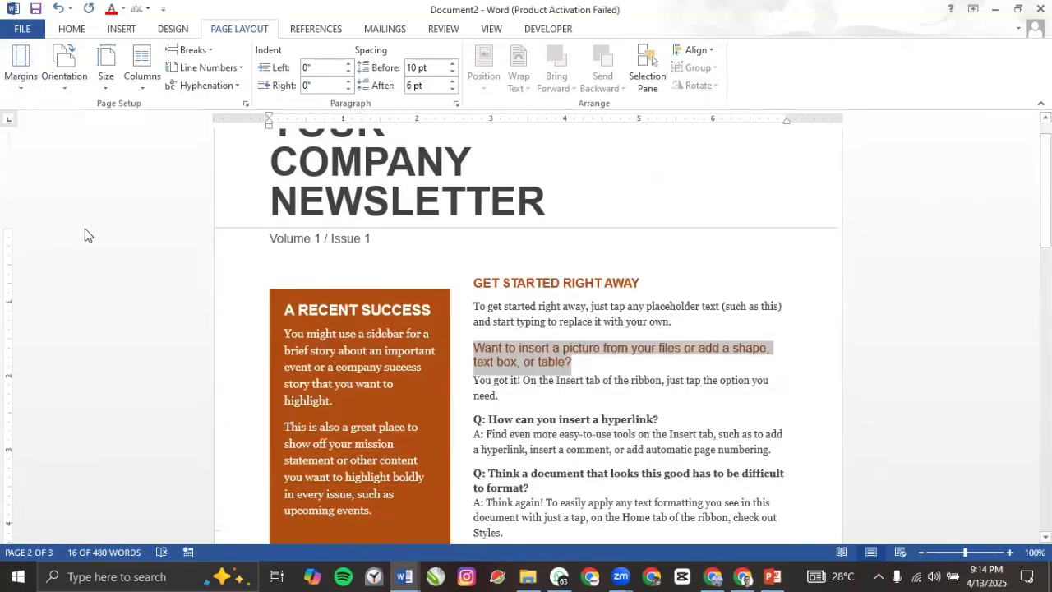
scroll(488, 333, up, 1)
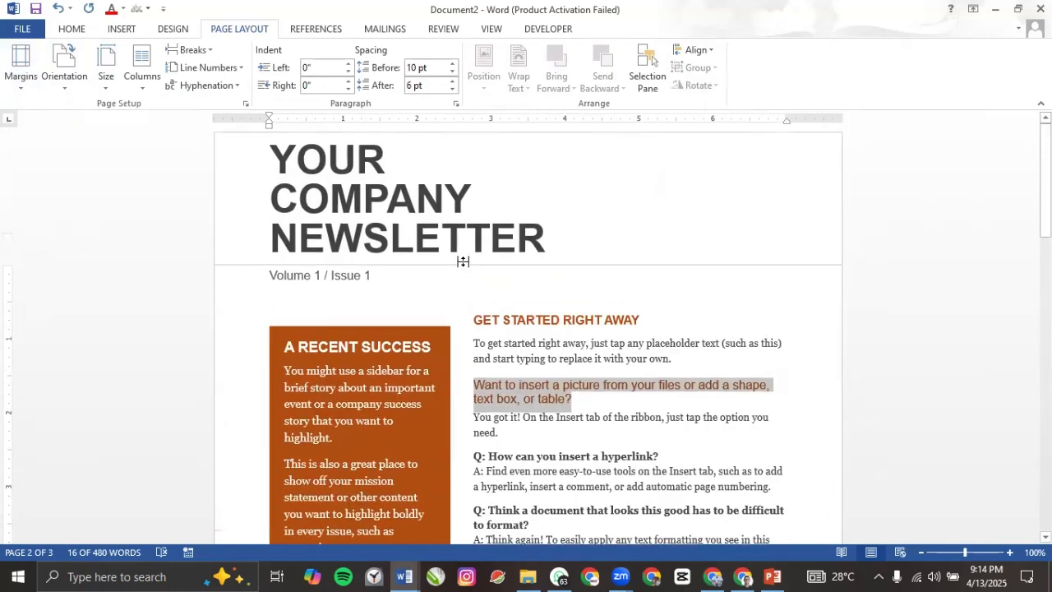
click(451, 216)
triple_click(451, 216)
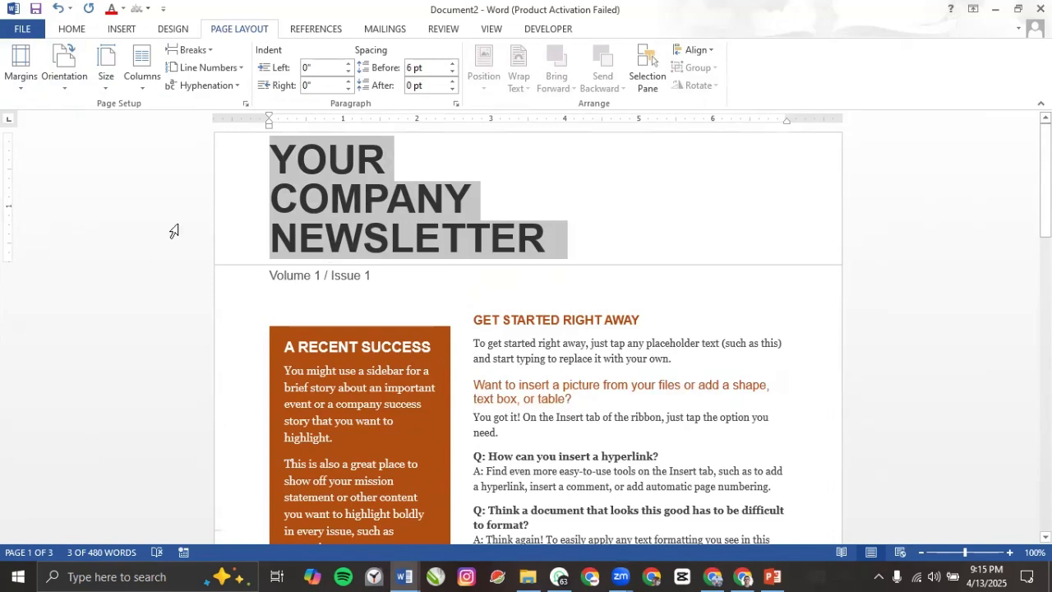
key(ctrl+z)
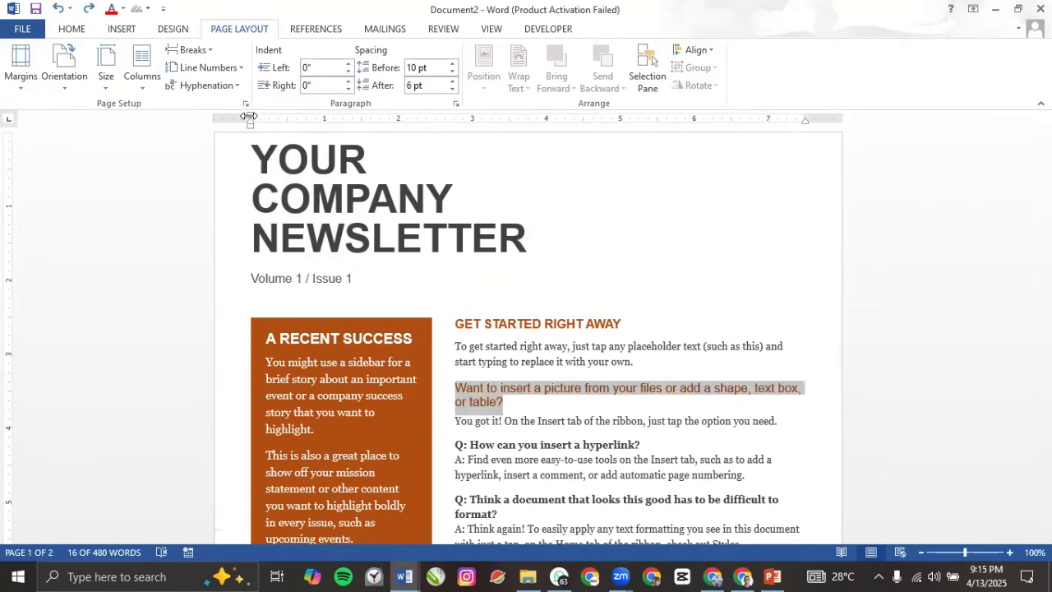
Step: Widen the left margin on the ruler, then apply the Moderate margins preset
drag(251, 117, 295, 135)
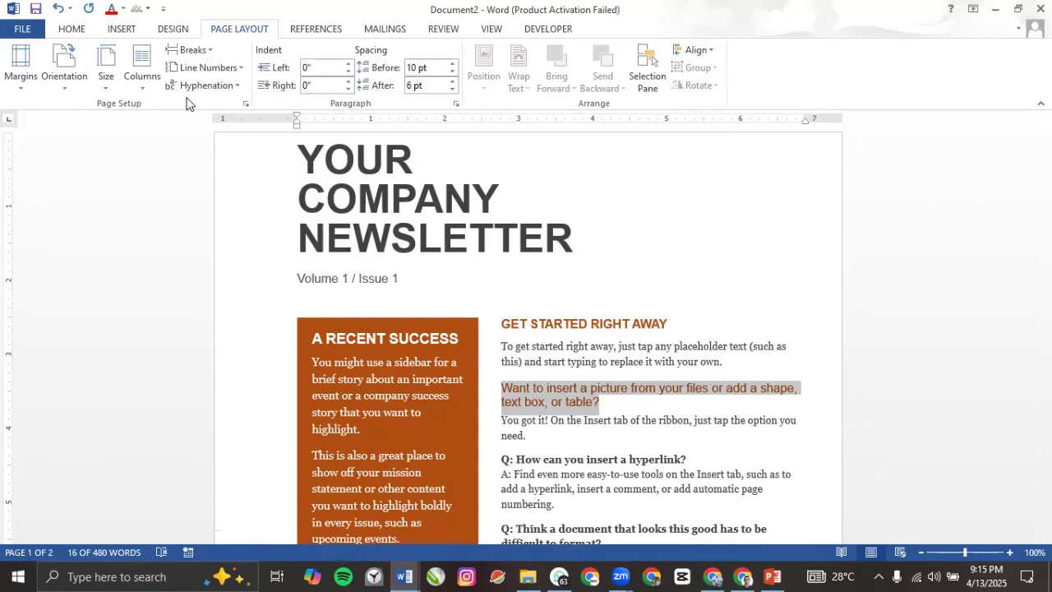
click(22, 82)
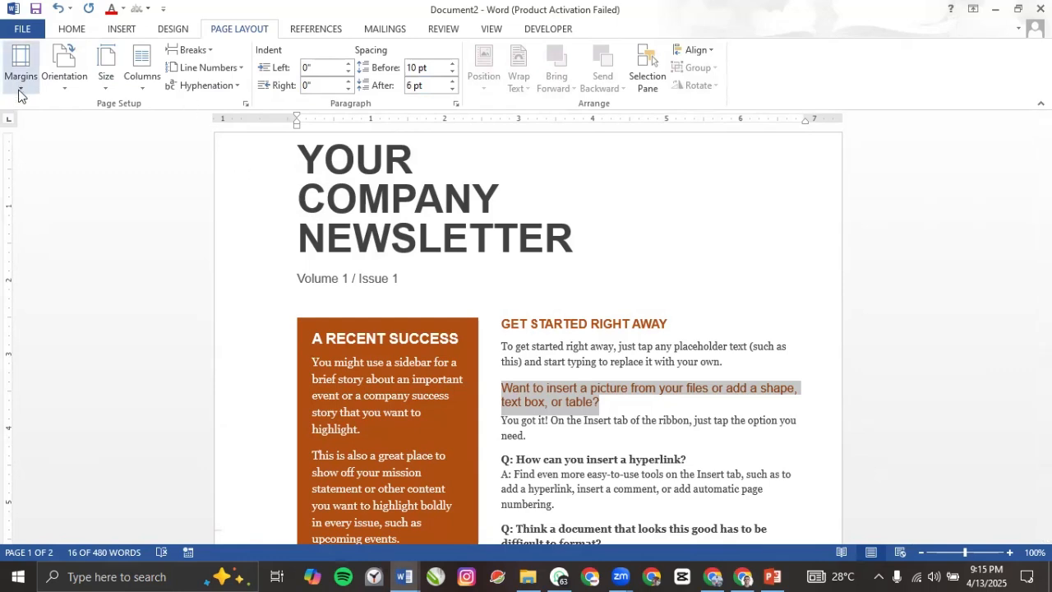
scroll(70, 278, down, 1)
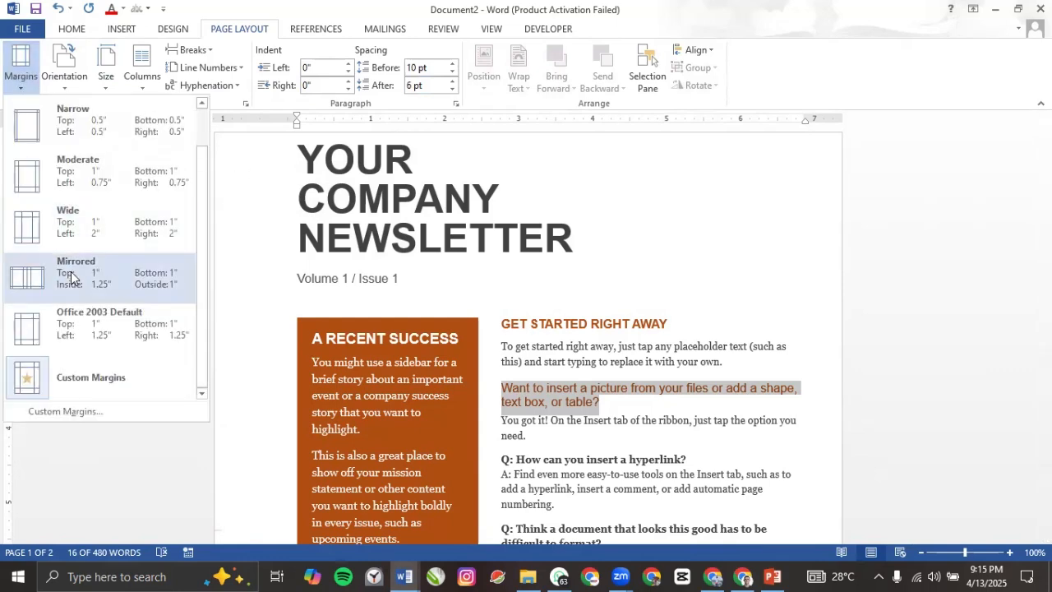
click(74, 181)
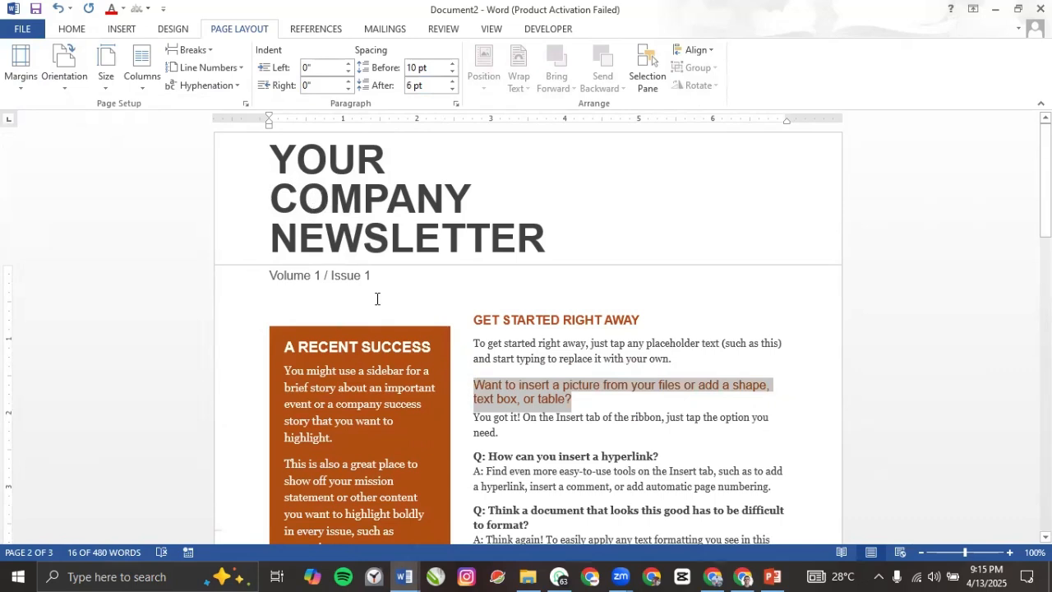
Step: Select the title, A RECENT SUCCESS sidebar, intro placeholder and GET STARTED RIGHT AWAY heading in turn
click(334, 220)
click(365, 342)
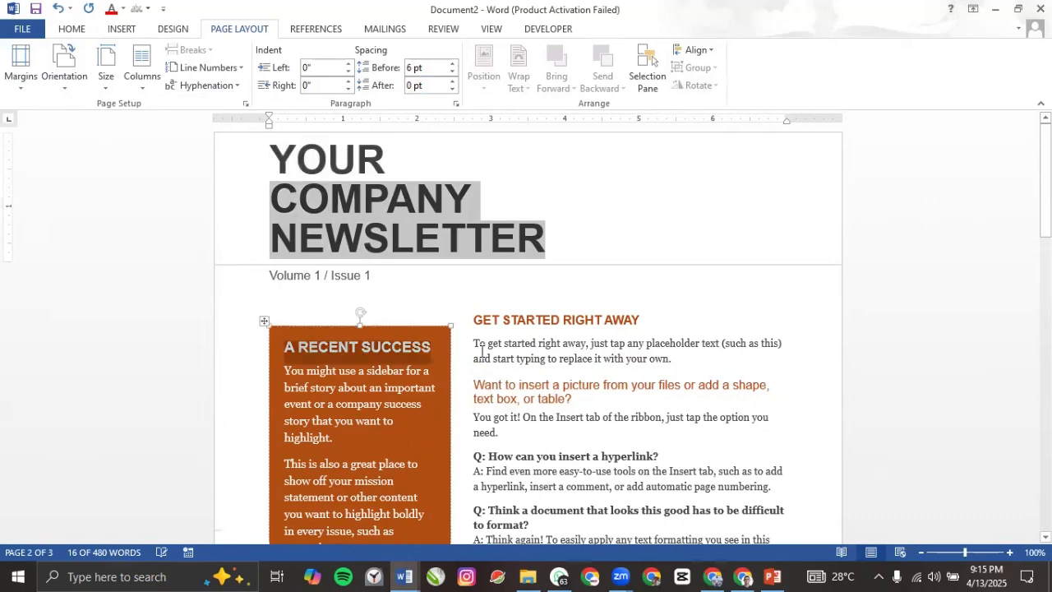
click(503, 352)
click(526, 323)
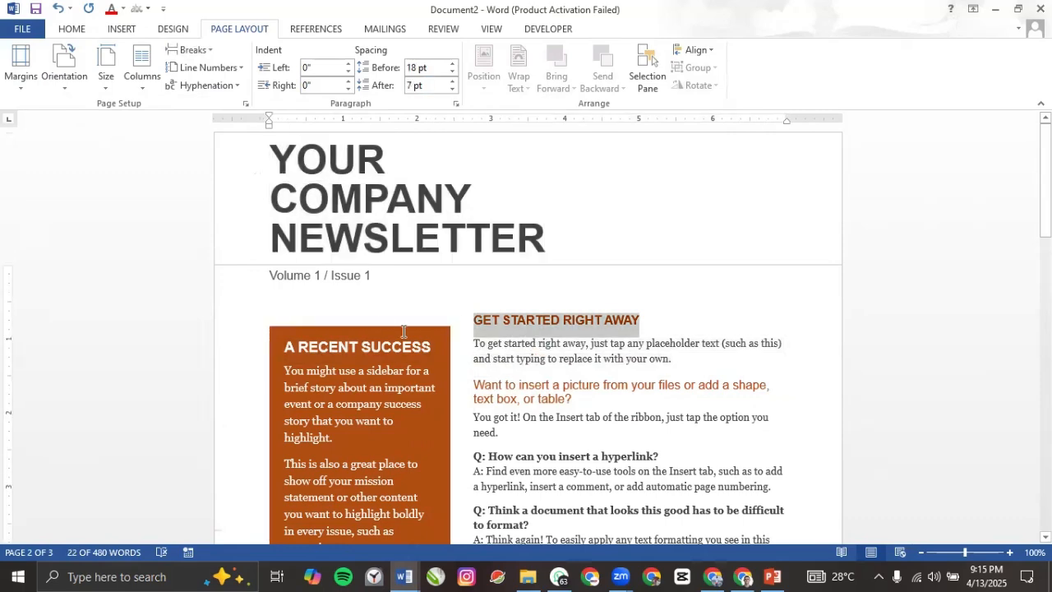
click(334, 251)
scroll(428, 340, down, 4)
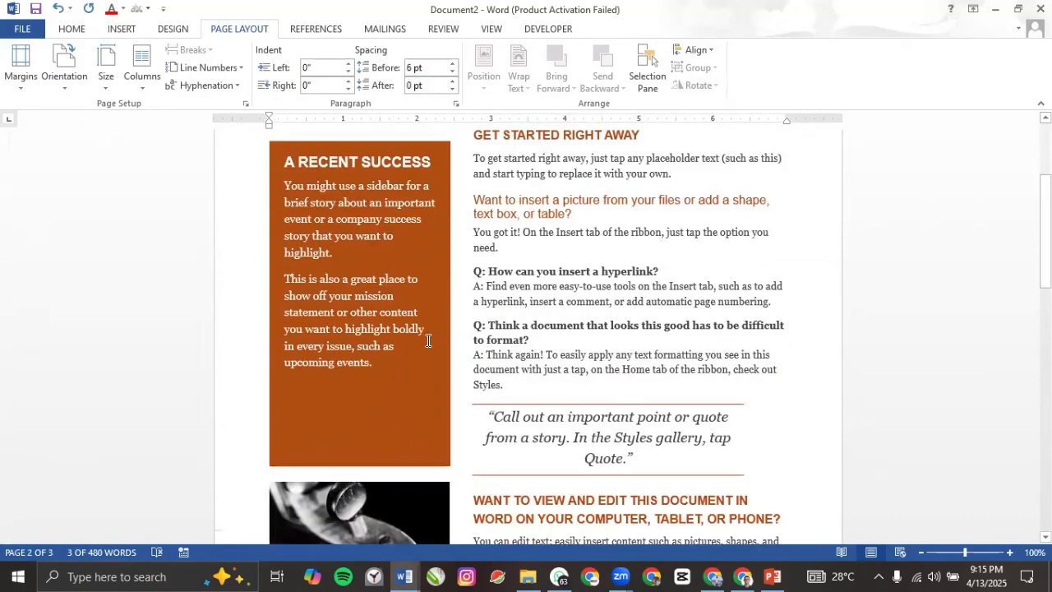
scroll(427, 340, down, 2)
scroll(428, 340, up, 6)
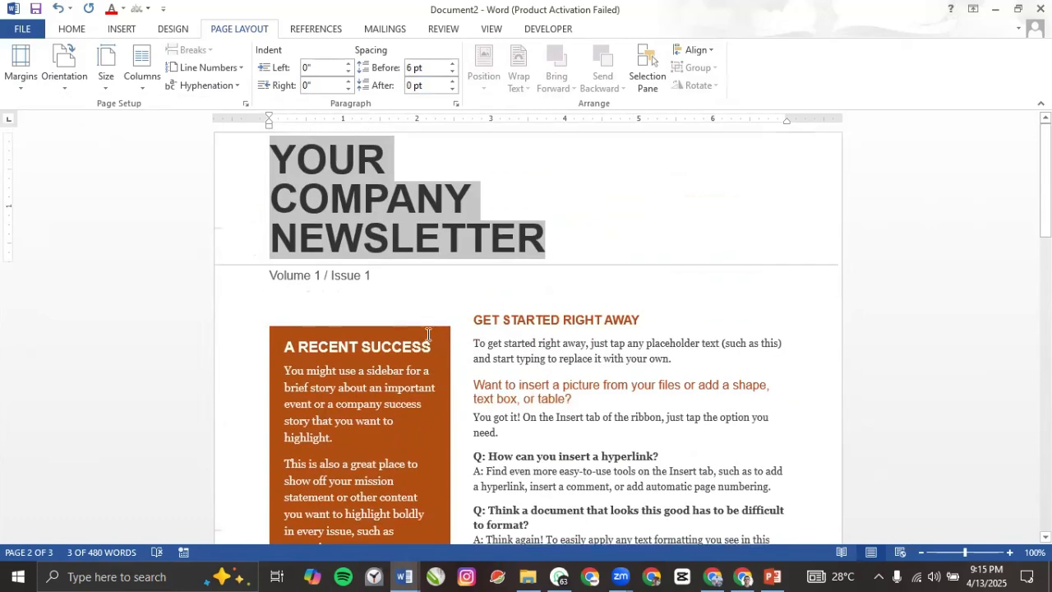
click(323, 355)
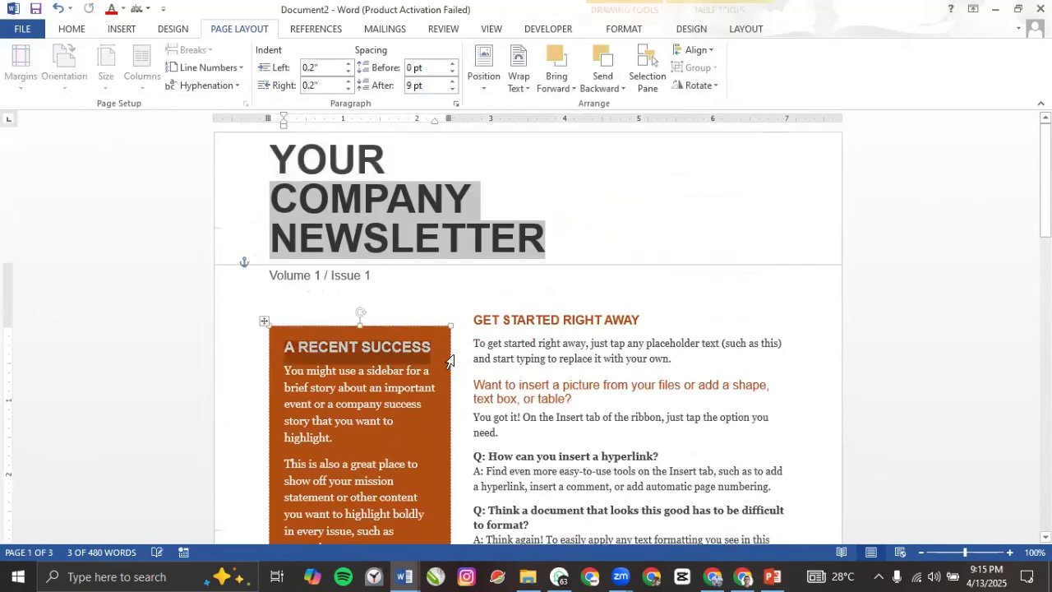
click(489, 357)
click(361, 251)
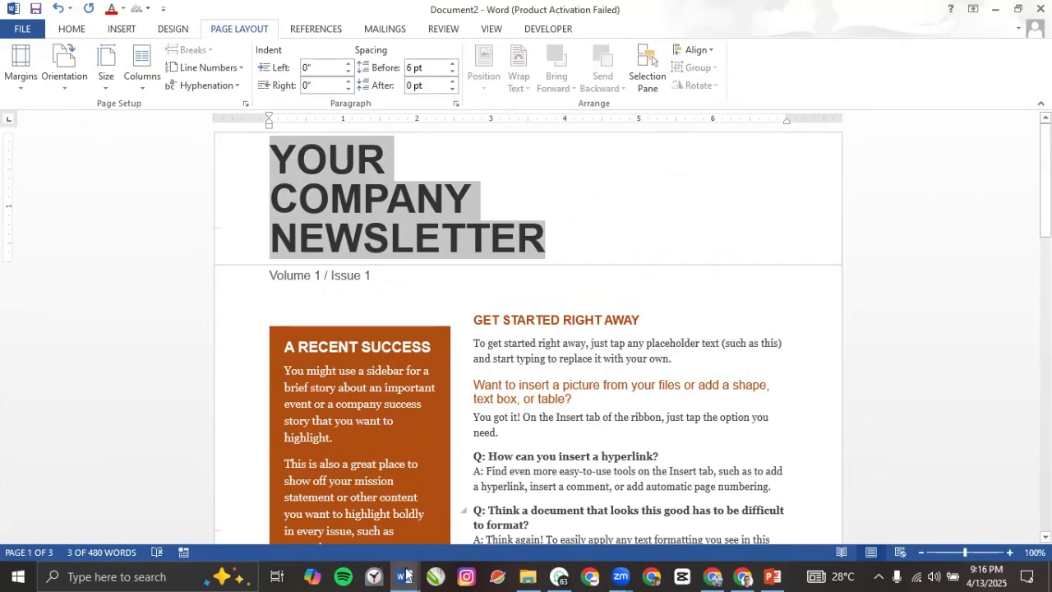
Step: Copy the Weeks 1–2 handout text from Program Distribution and paste it into Document1
mouse_move(406, 575)
click(273, 535)
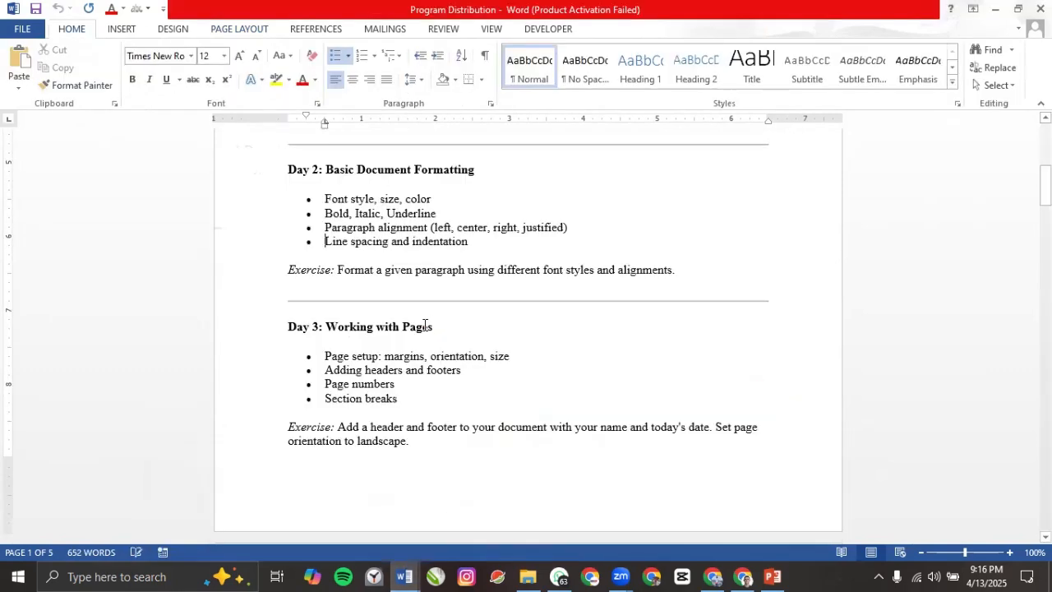
key(ctrl+shift+Home)
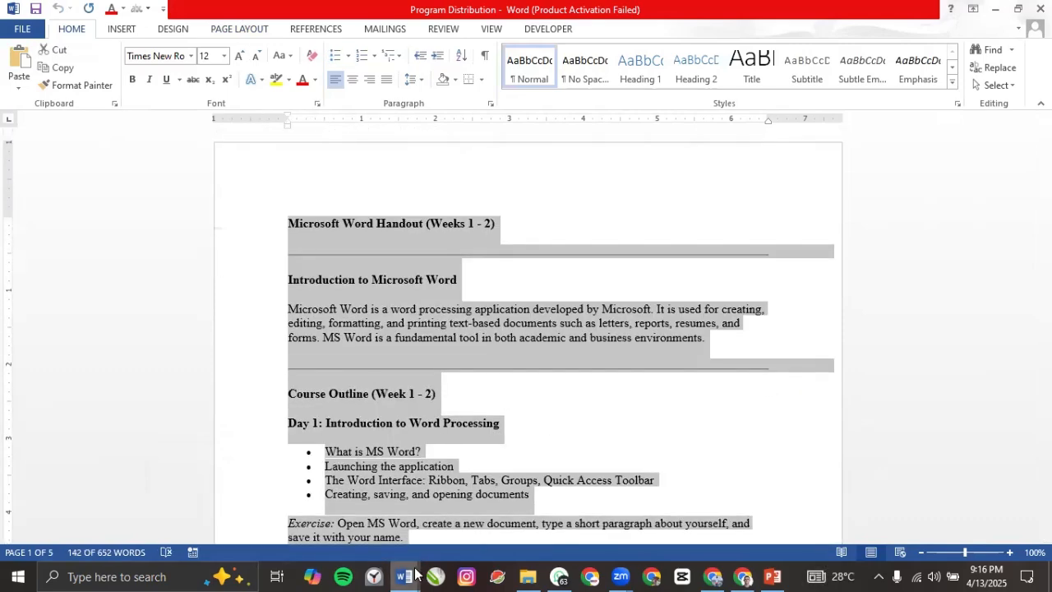
mouse_move(415, 573)
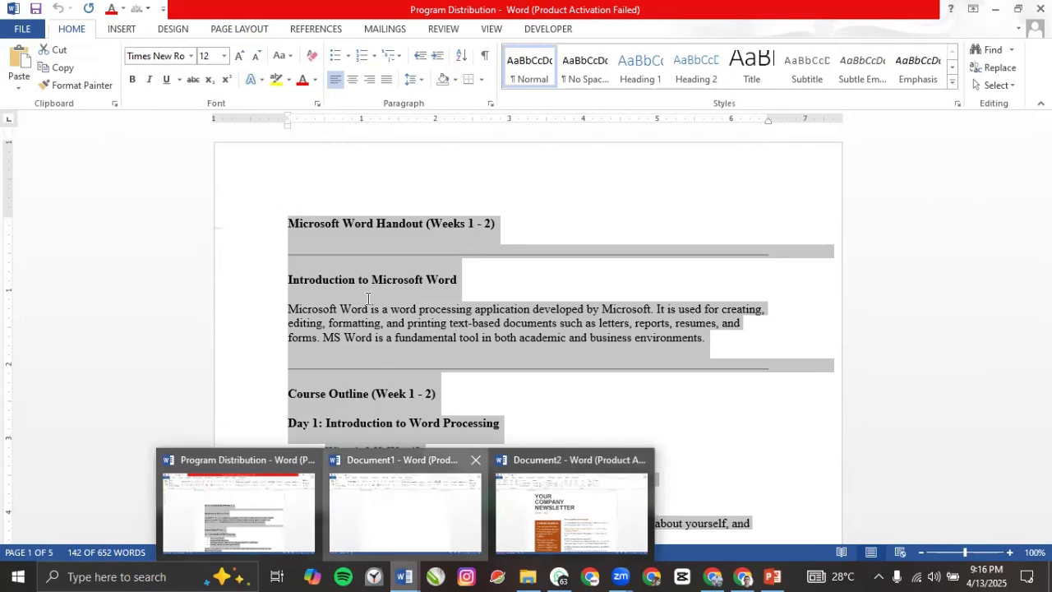
key(ctrl+v)
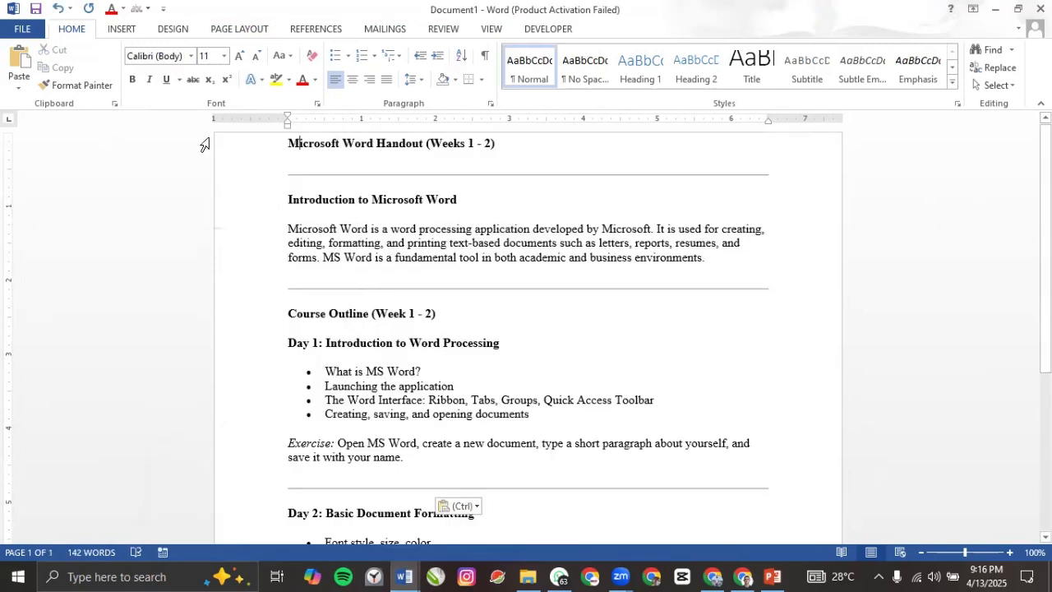
click(212, 31)
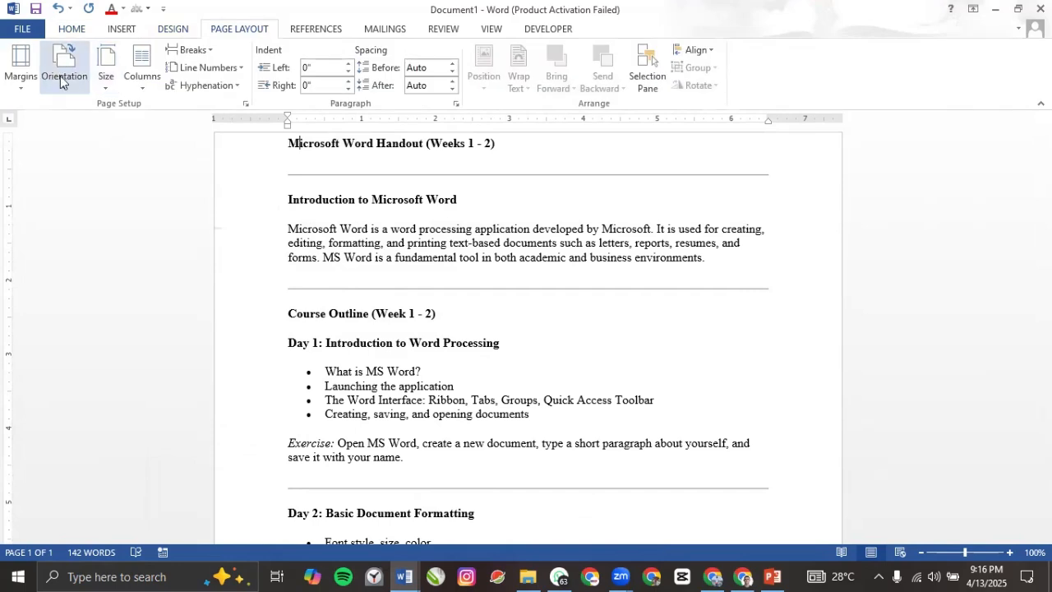
click(20, 70)
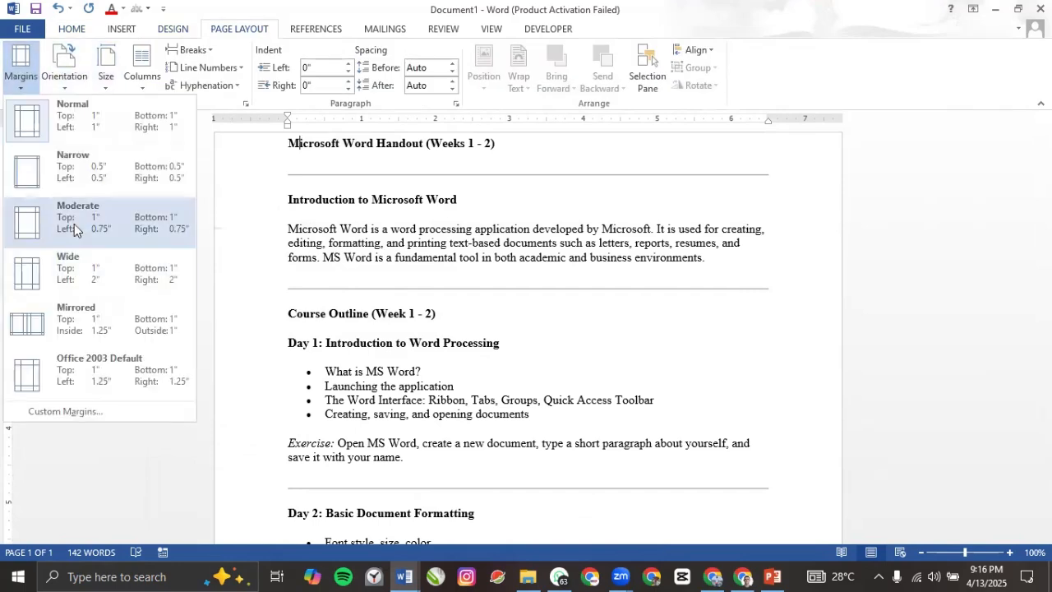
click(74, 224)
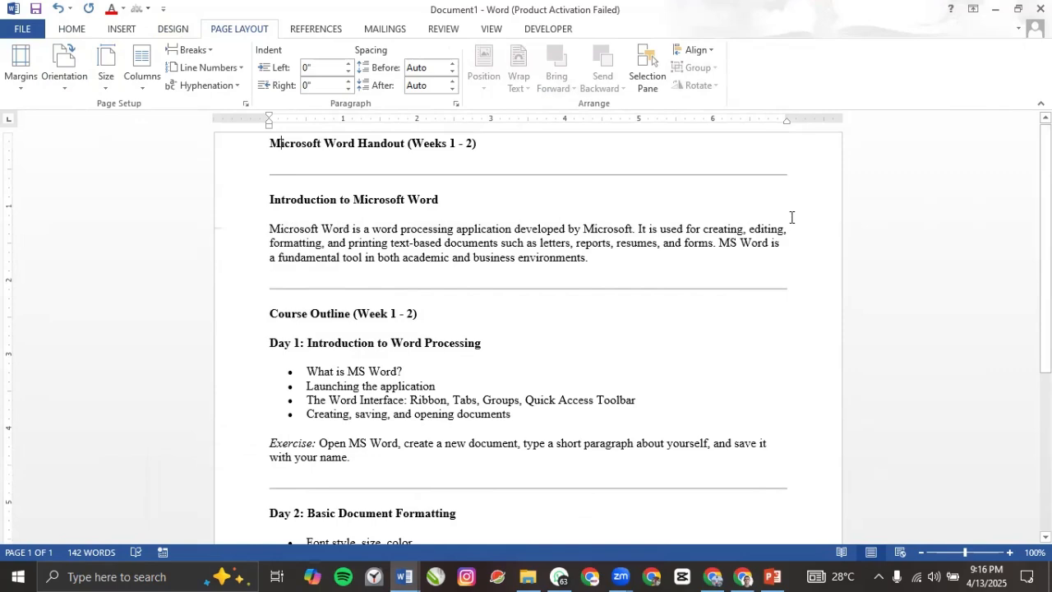
click(788, 120)
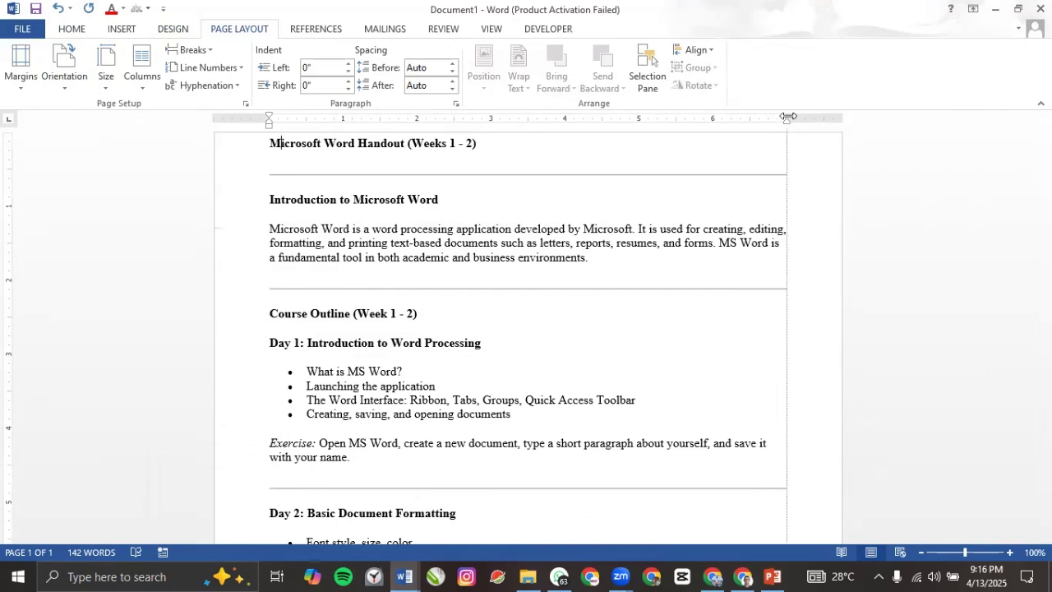
click(21, 66)
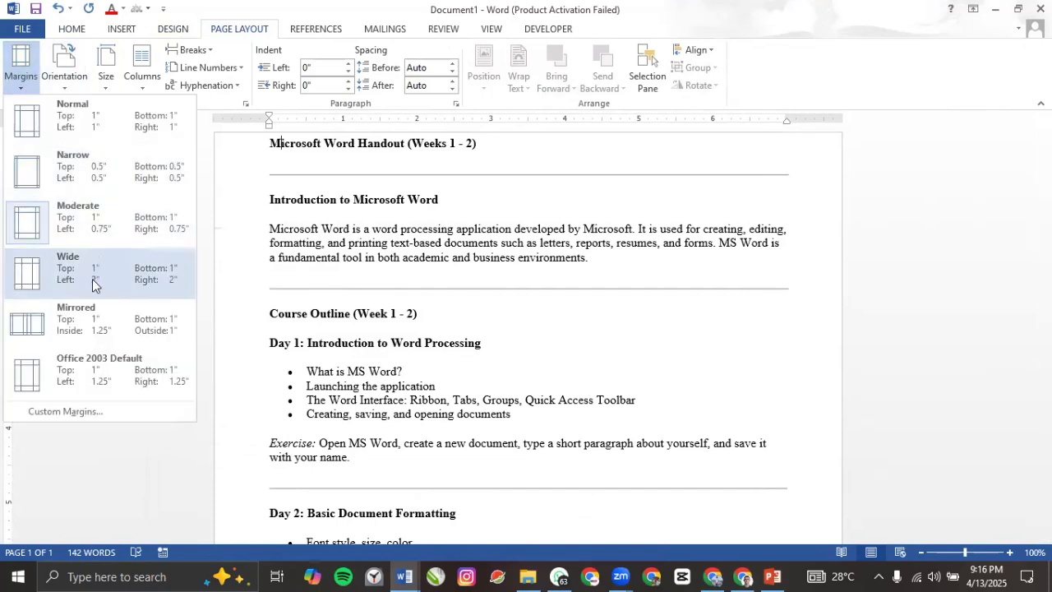
click(88, 279)
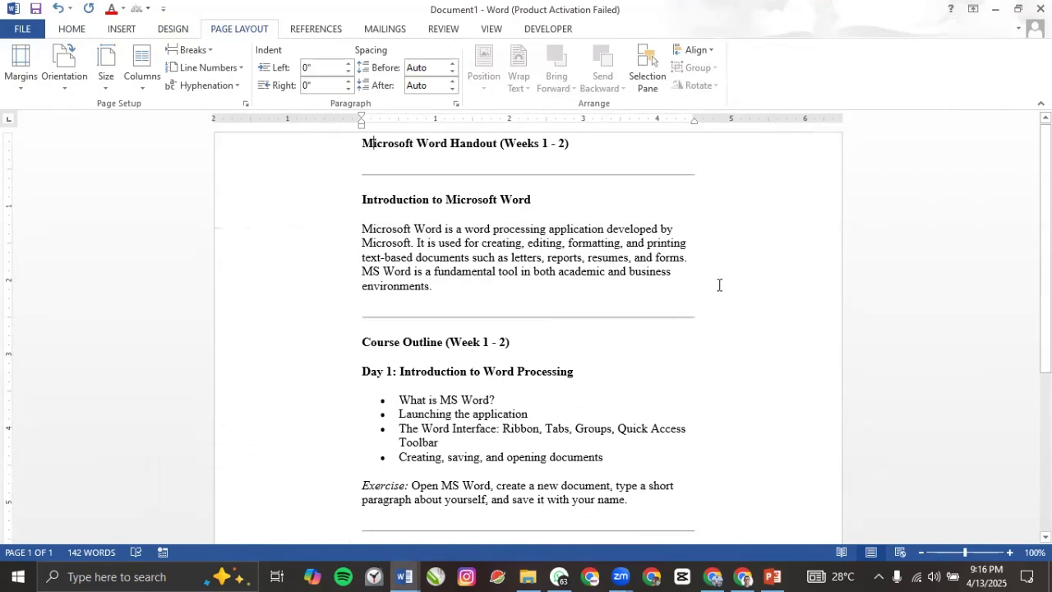
click(299, 351)
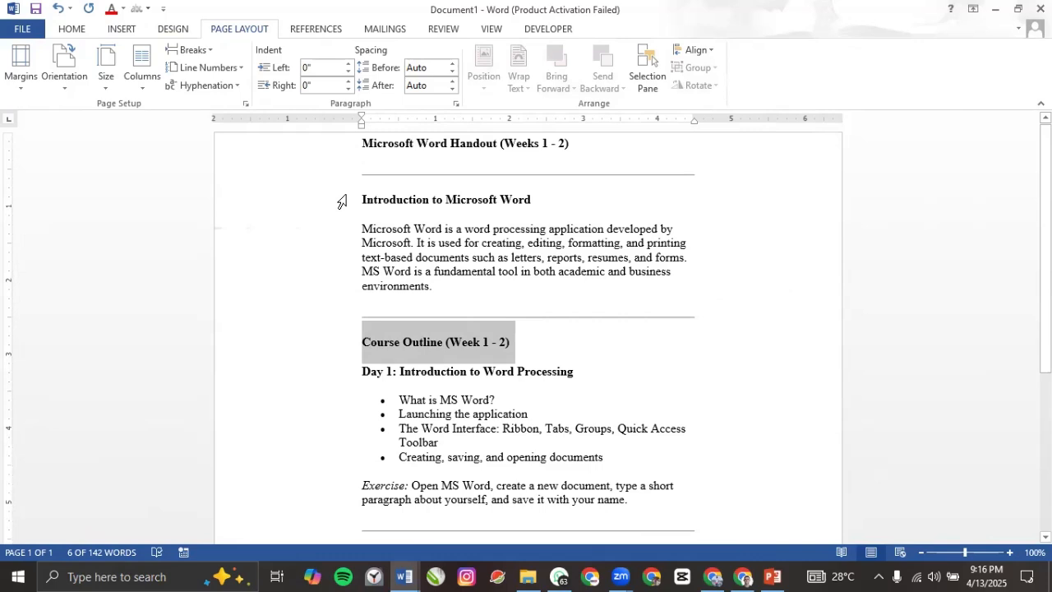
click(382, 231)
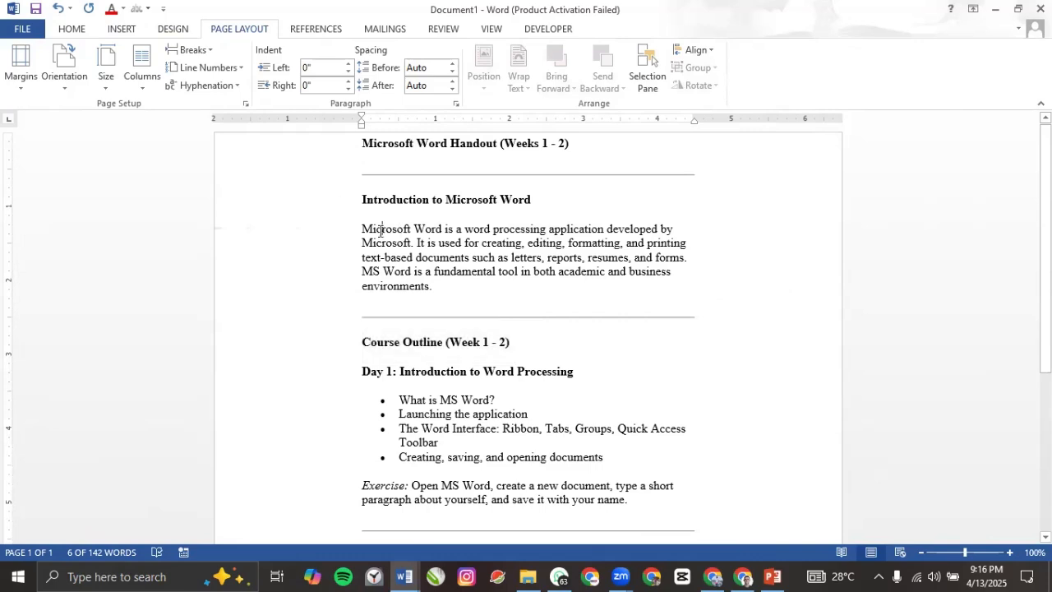
Step: Insert a Blank header into the handout from the Insert tab
click(123, 30)
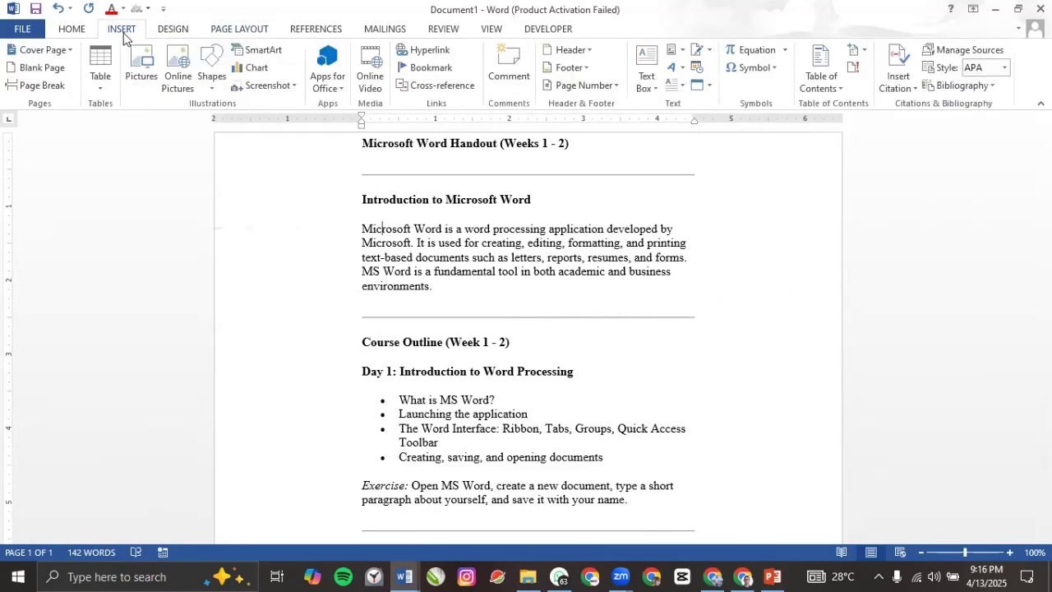
click(562, 51)
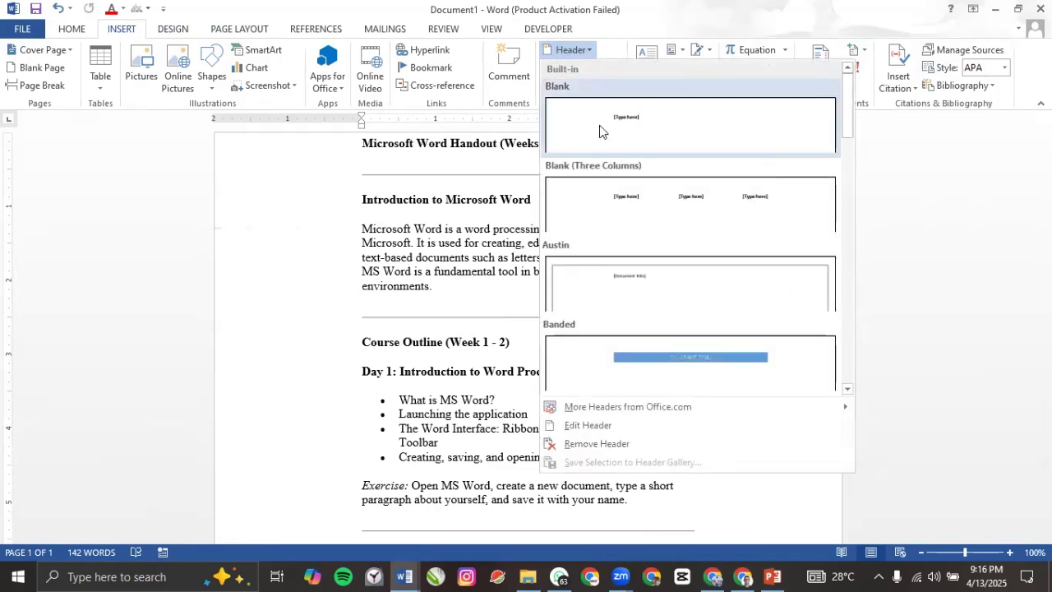
click(600, 127)
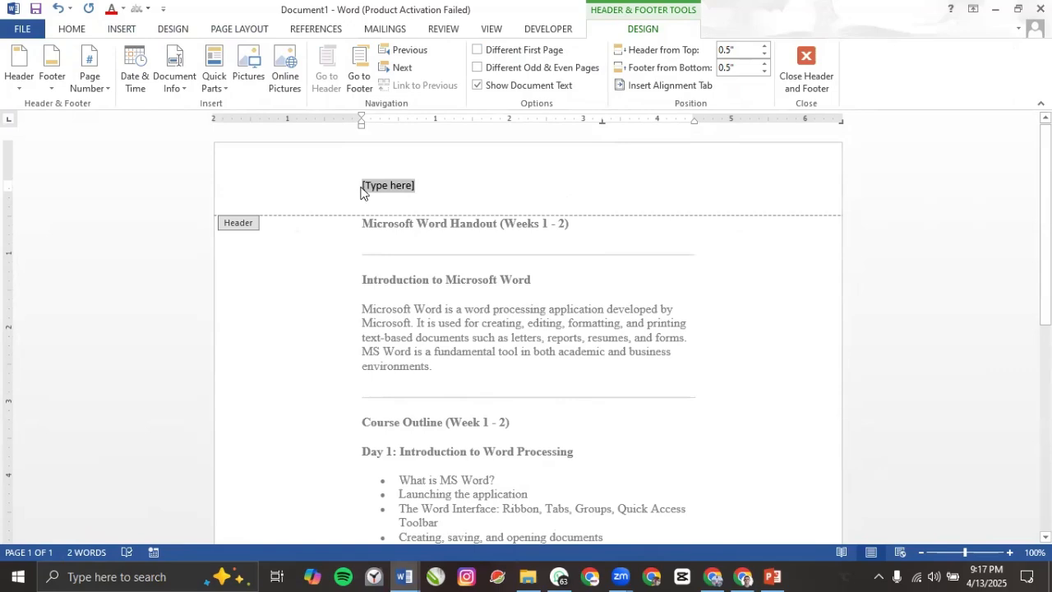
double_click(427, 283)
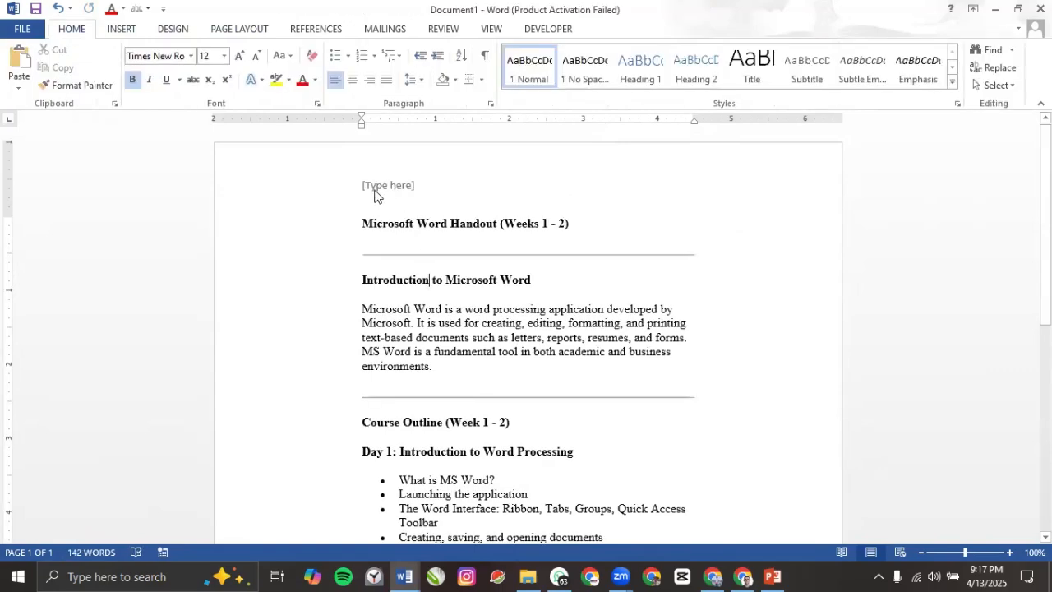
scroll(426, 303, down, 5)
scroll(425, 303, down, 5)
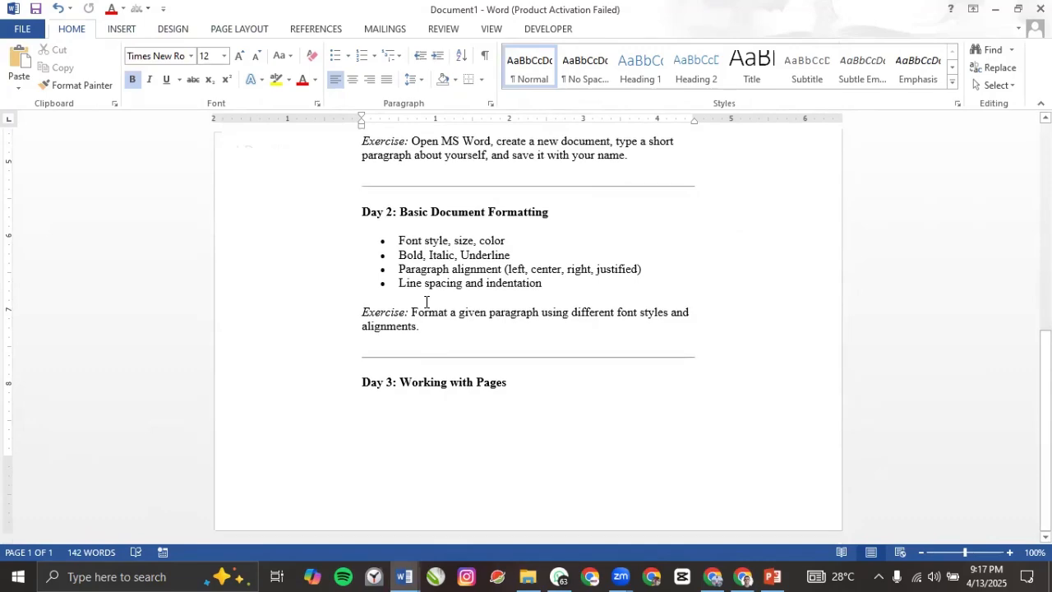
scroll(415, 292, up, 10)
Step: Delete the header's placeholder text and drag the top margin down on the vertical ruler
click(394, 187)
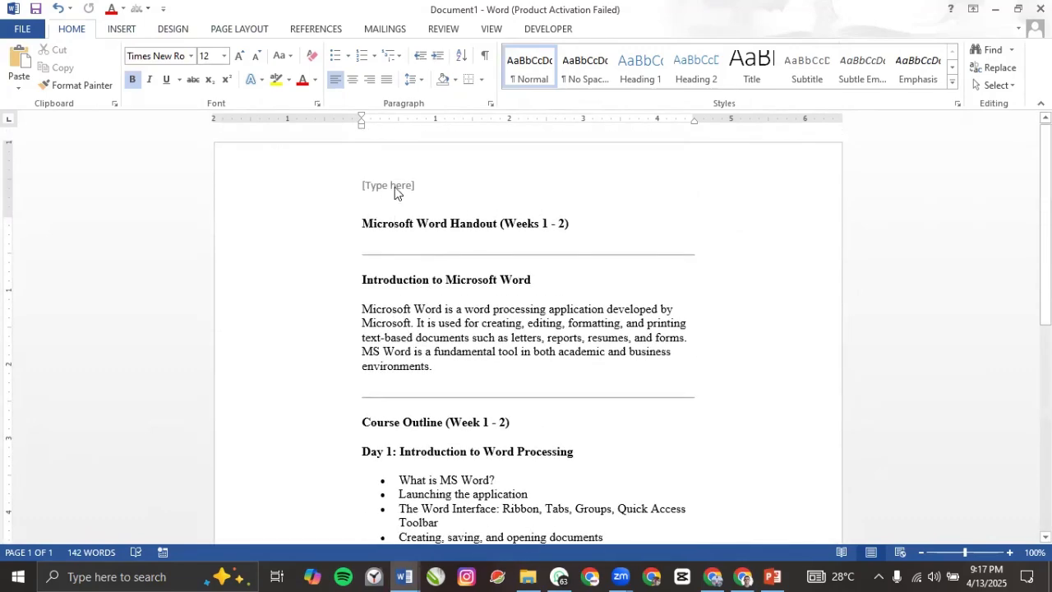
double_click(394, 187)
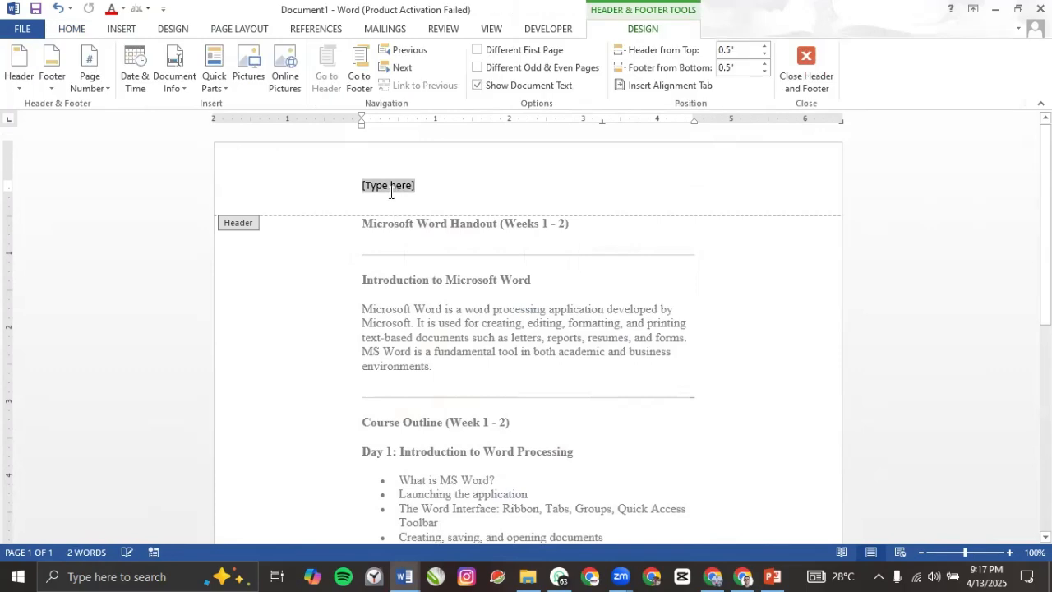
key(Delete)
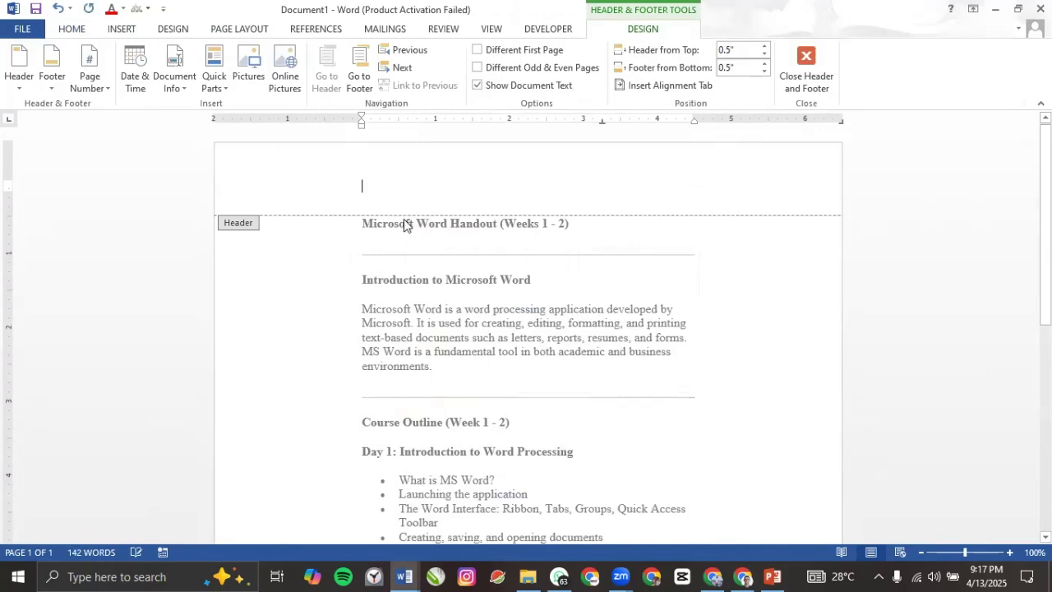
double_click(388, 261)
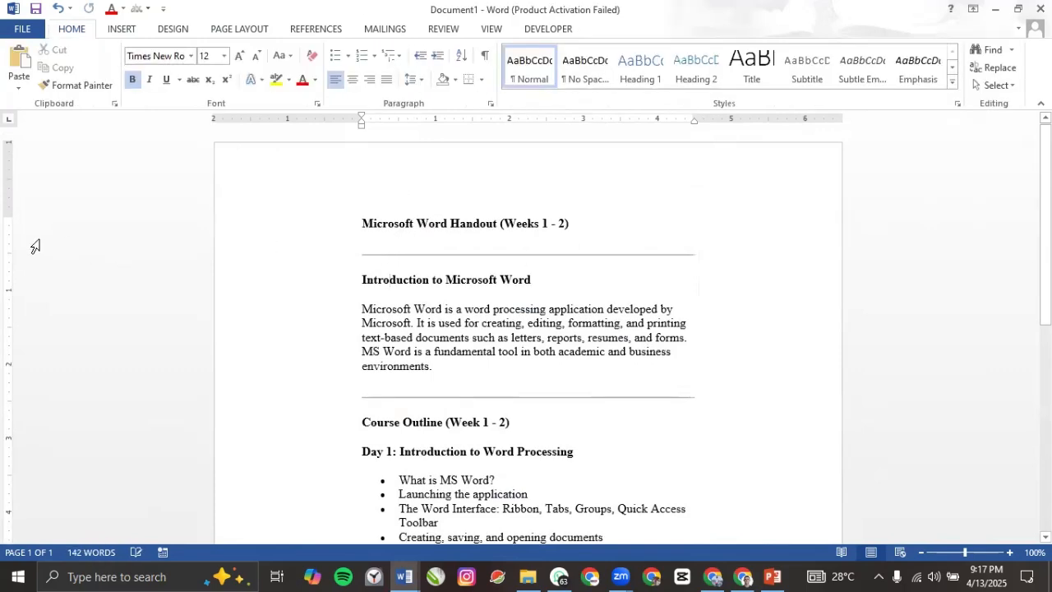
drag(9, 217, 3, 332)
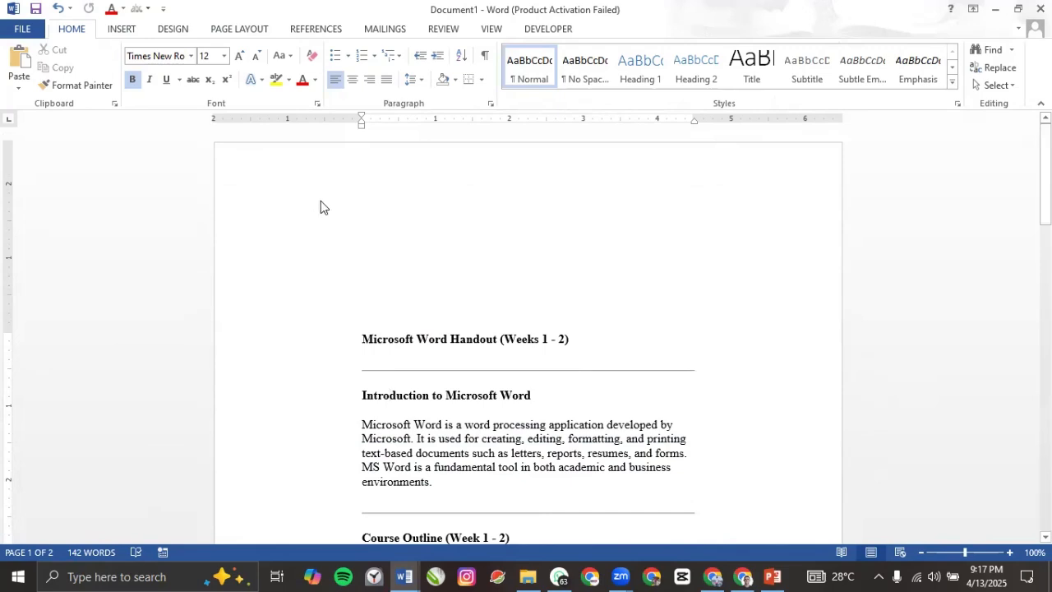
Step: Paste the YOUR COMPANY NEWSLETTER title from Document2 into the handout's header
click(407, 574)
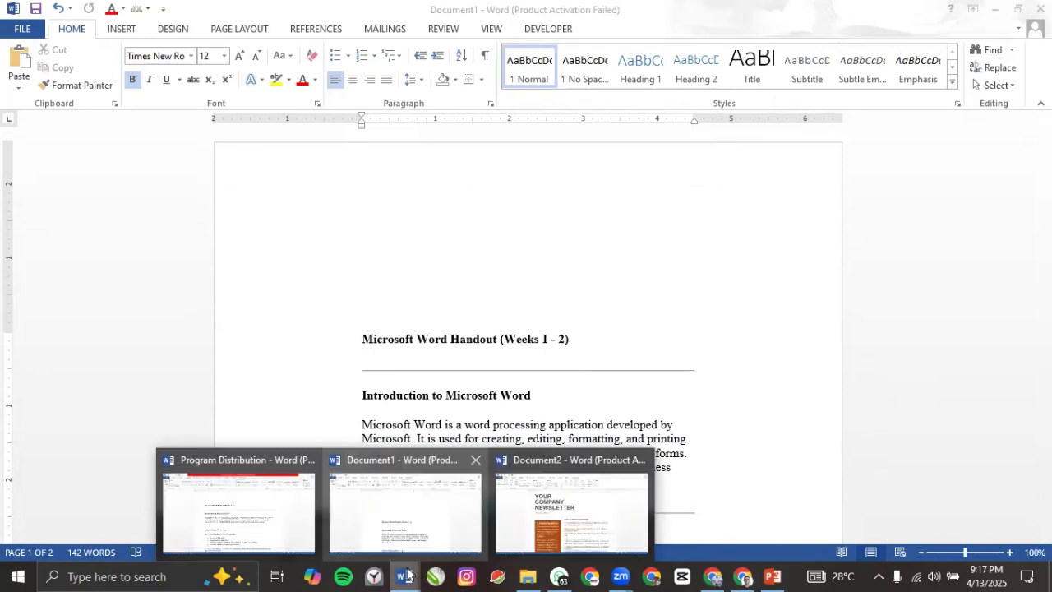
click(520, 521)
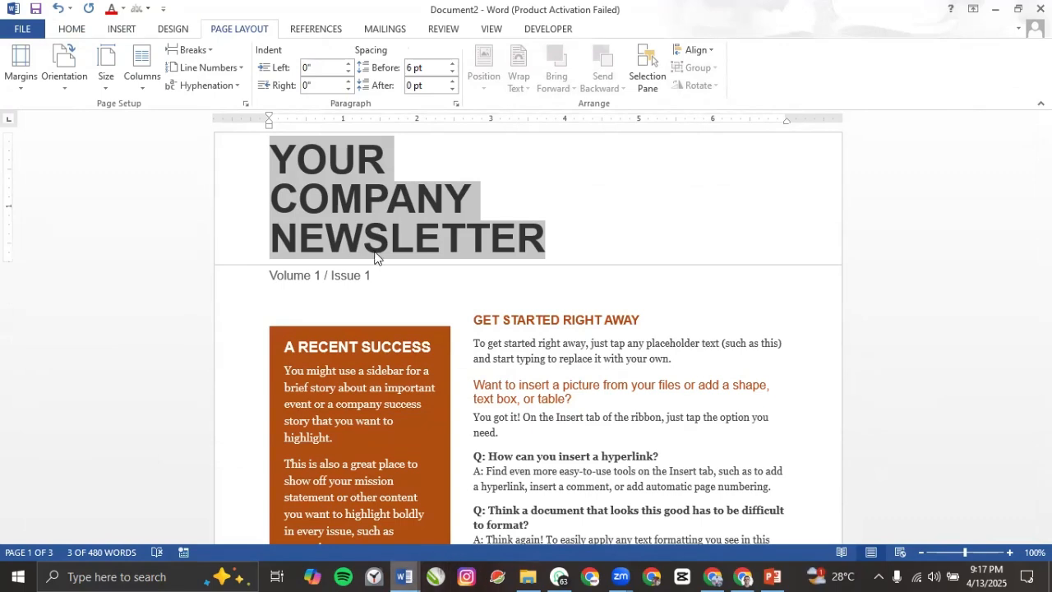
key(alt+Tab)
double_click(360, 227)
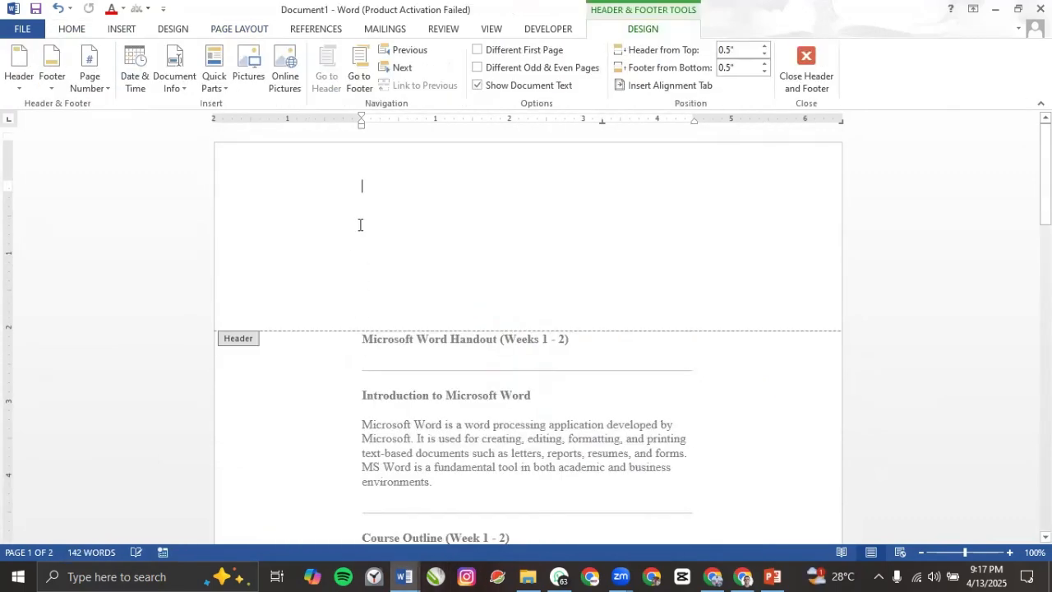
text(YOUR COMPANY NEWSLETTER)
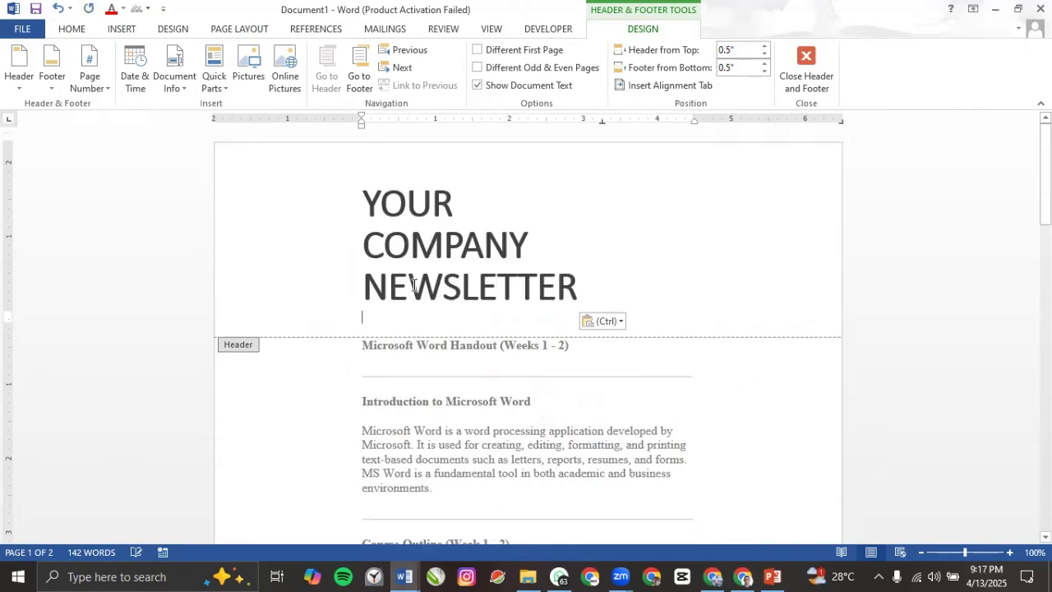
double_click(420, 402)
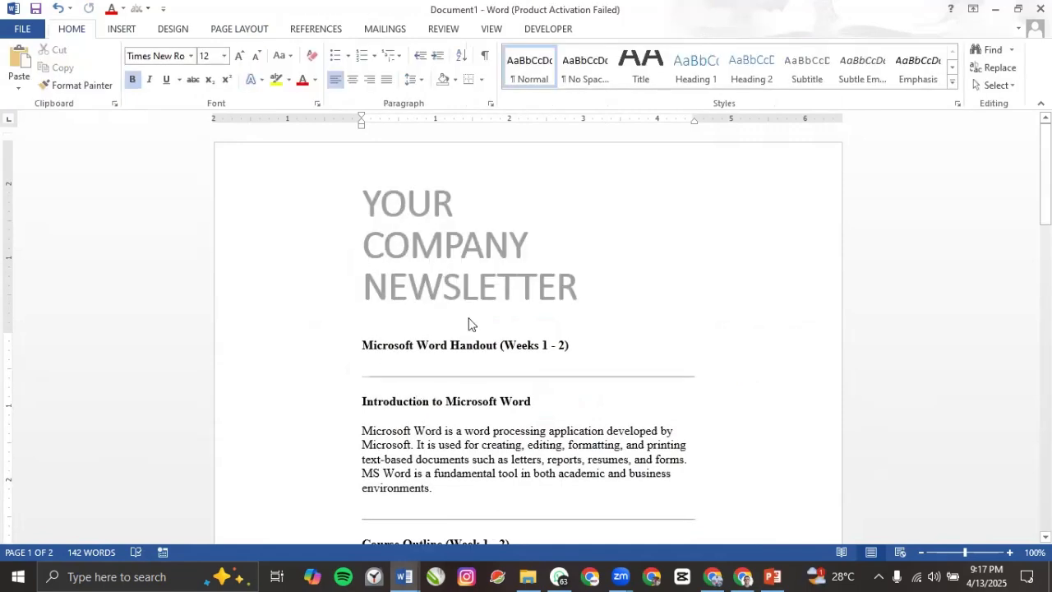
Step: Lower the top margin on the vertical ruler, then nudge it back up slightly
scroll(468, 323, down, 3)
scroll(393, 311, up, 3)
drag(3, 331, 3, 419)
drag(4, 421, 64, 271)
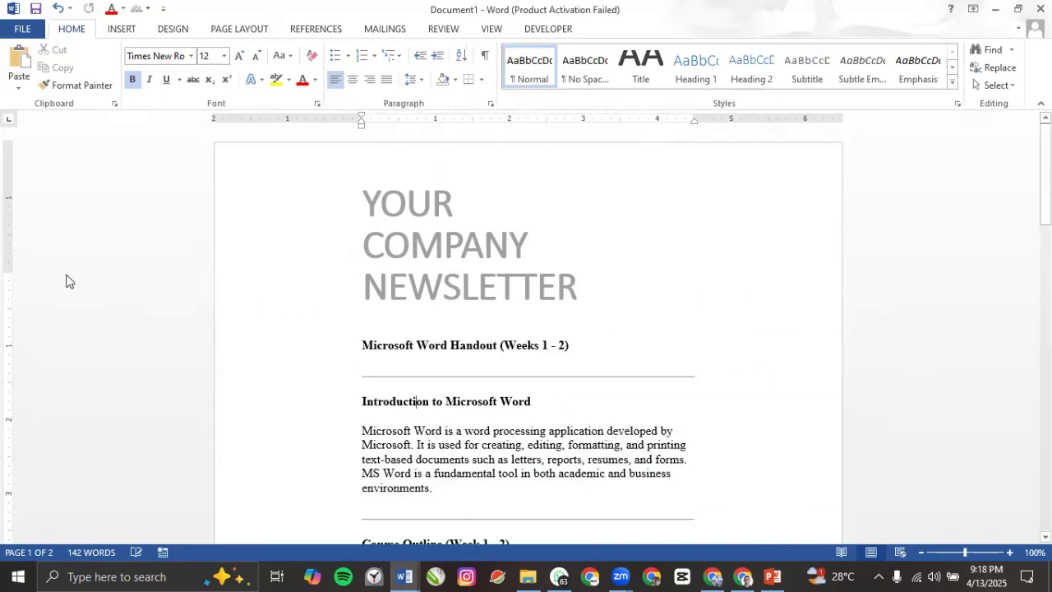
double_click(368, 248)
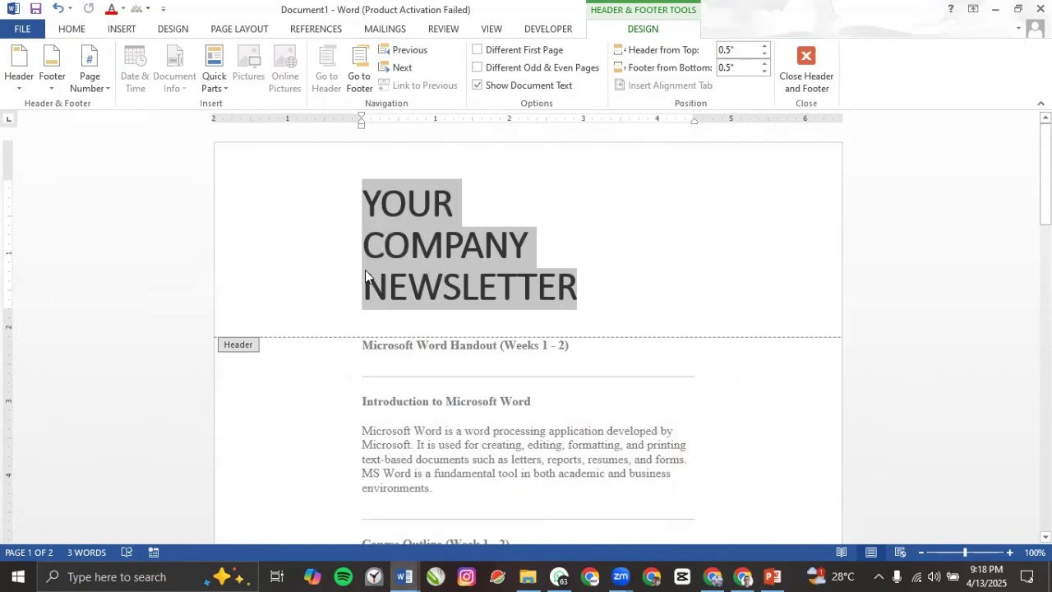
Step: Delete the newsletter title from the header and raise the top margin toward the page top
key(Delete)
double_click(427, 310)
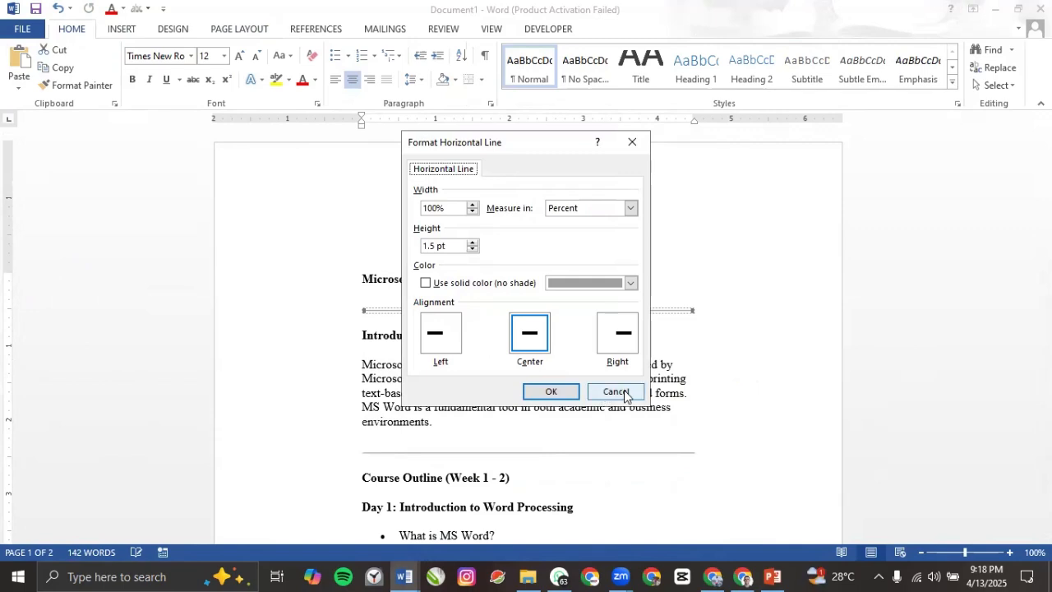
click(606, 394)
drag(8, 269, 26, 166)
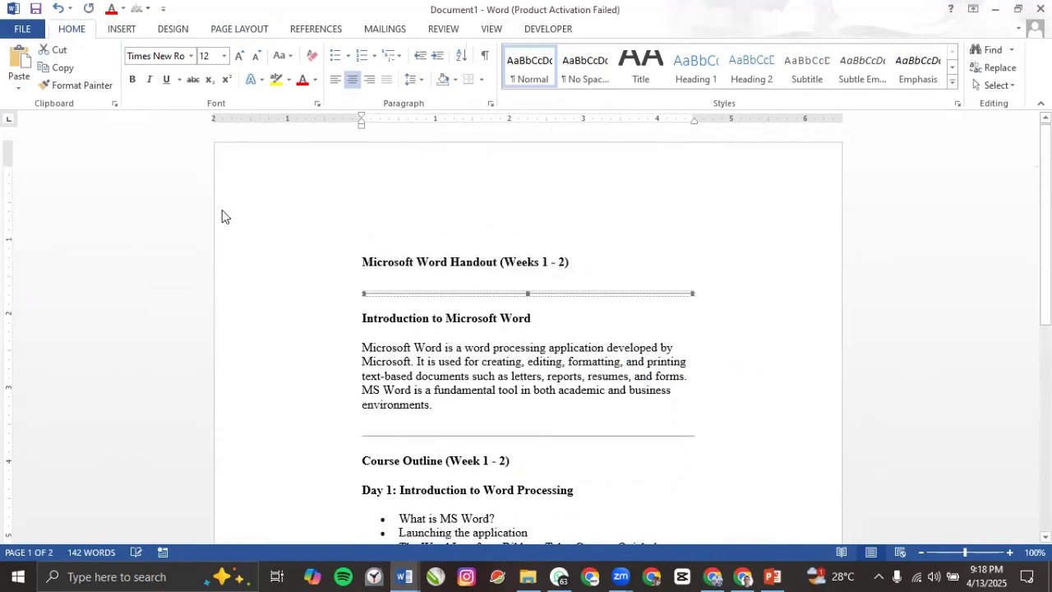
double_click(404, 231)
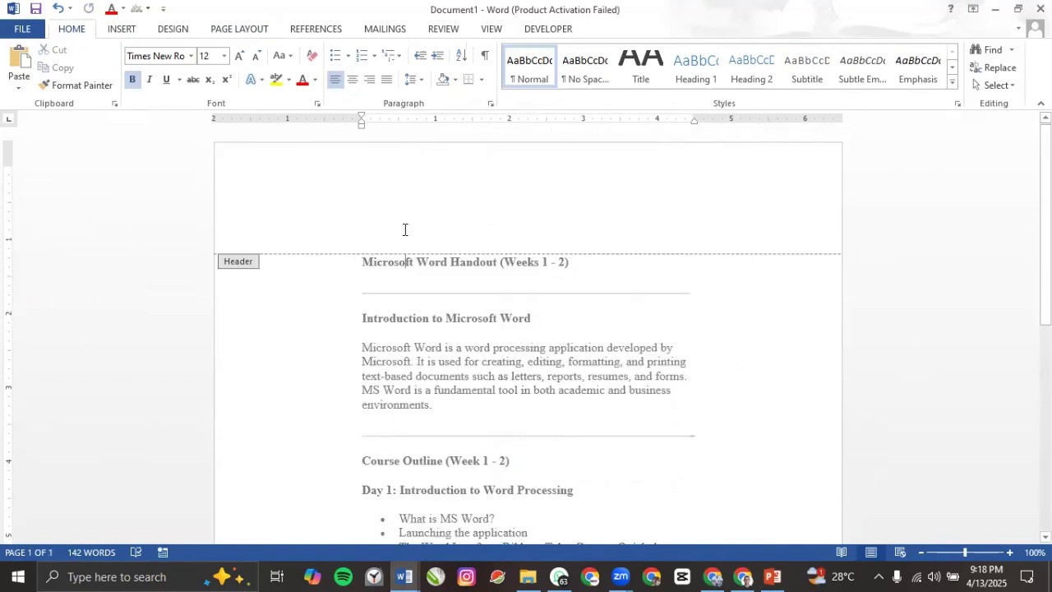
double_click(395, 345)
double_click(371, 207)
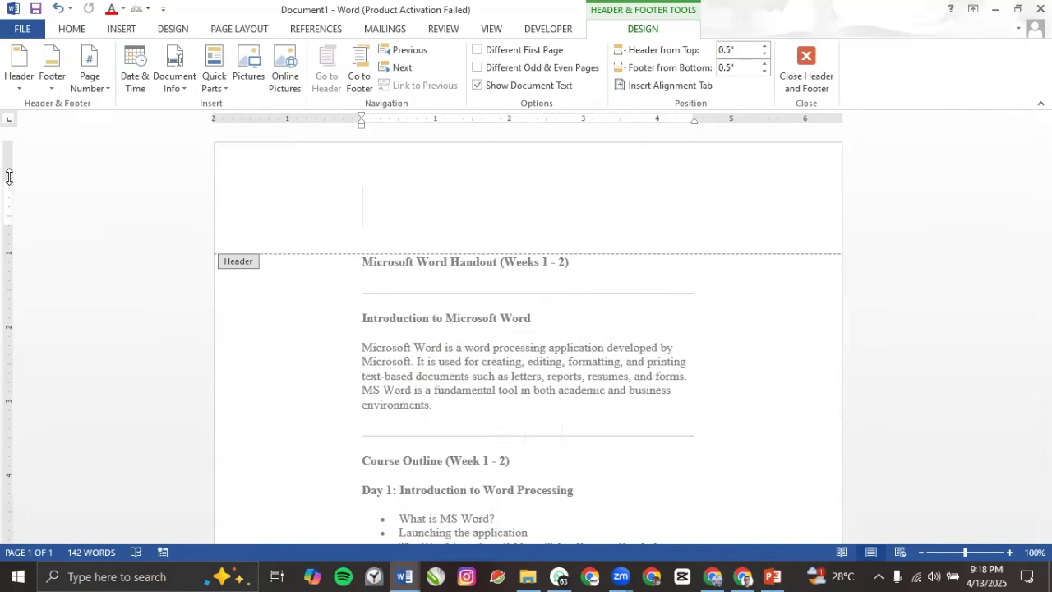
drag(9, 178, 15, 151)
double_click(334, 284)
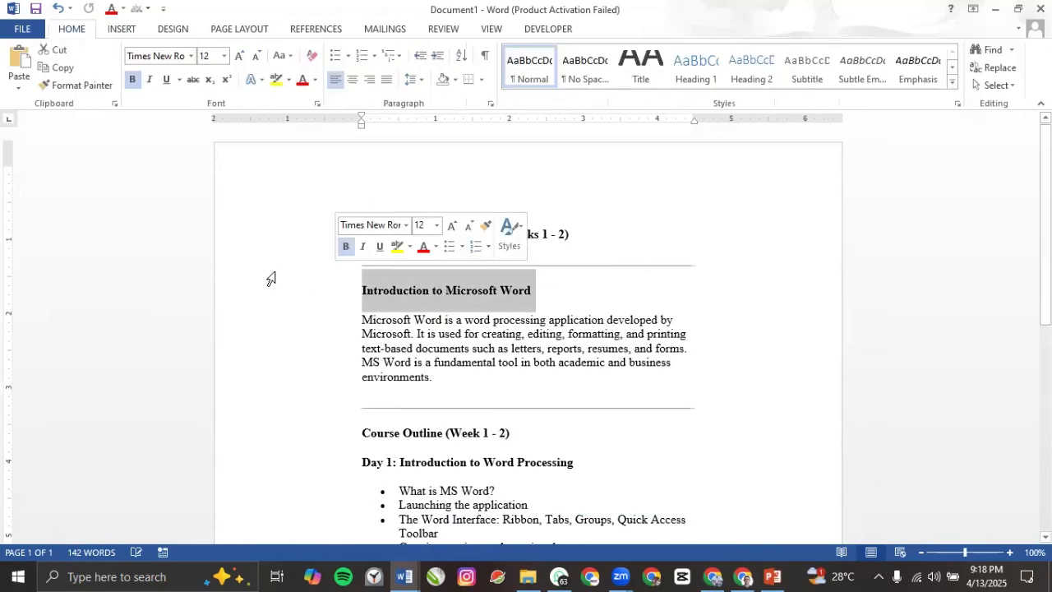
Step: Set the header's font size to 11 and close the header
click(110, 238)
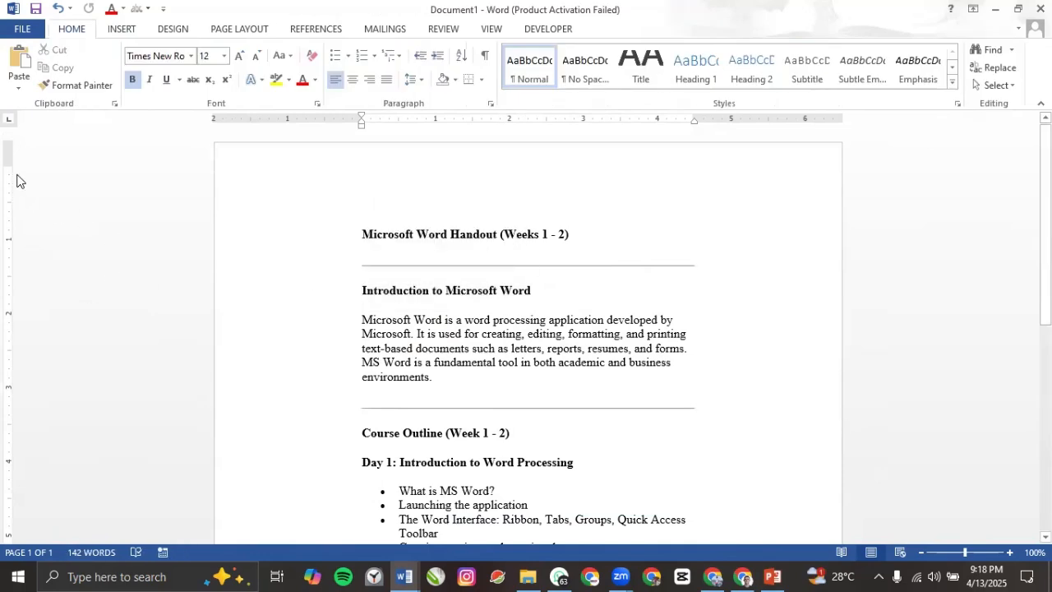
click(327, 206)
double_click(360, 207)
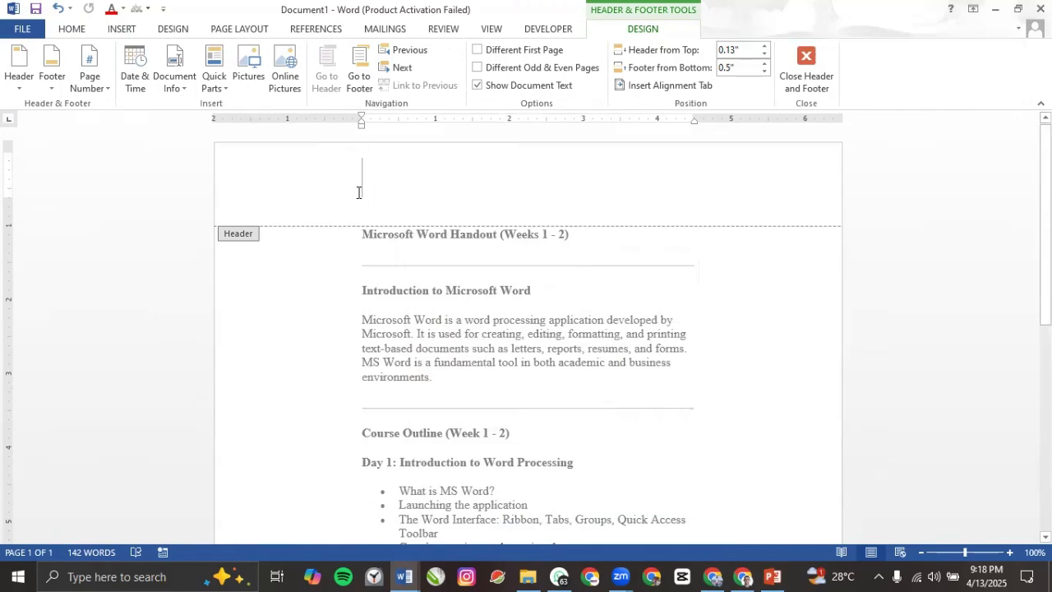
click(66, 35)
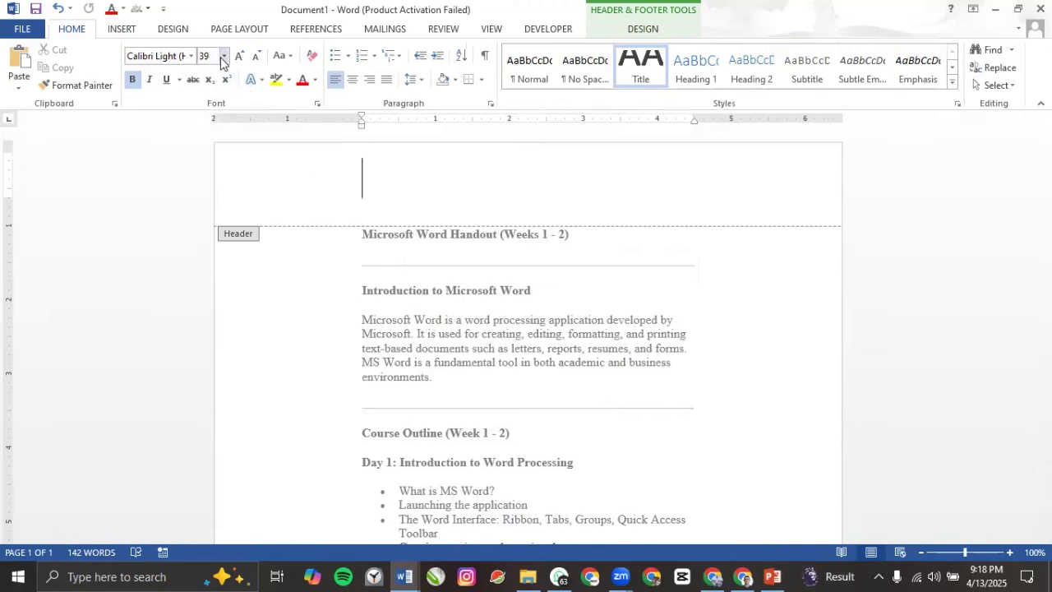
click(223, 58)
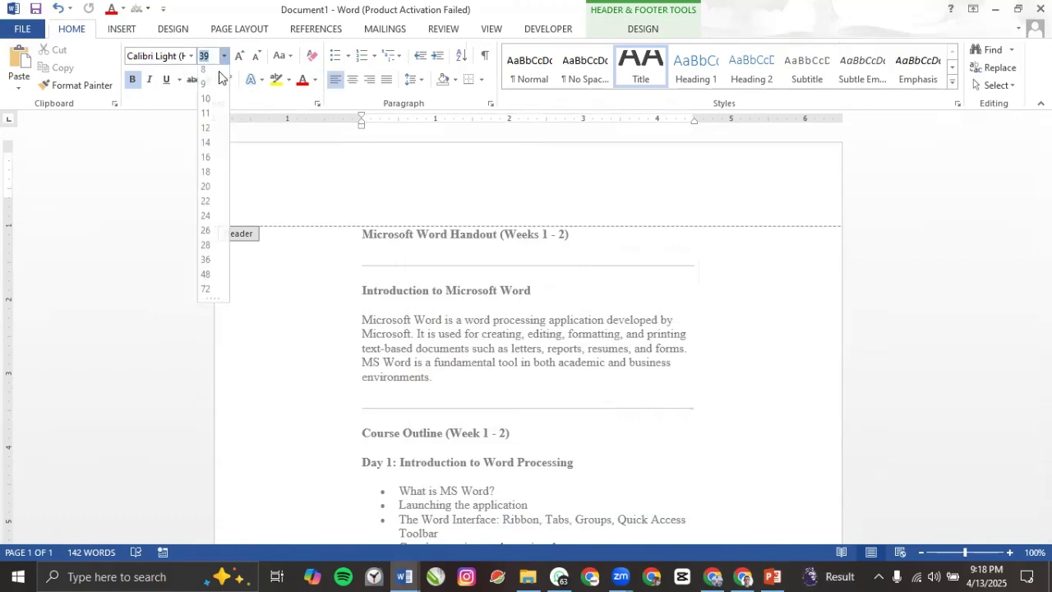
click(206, 124)
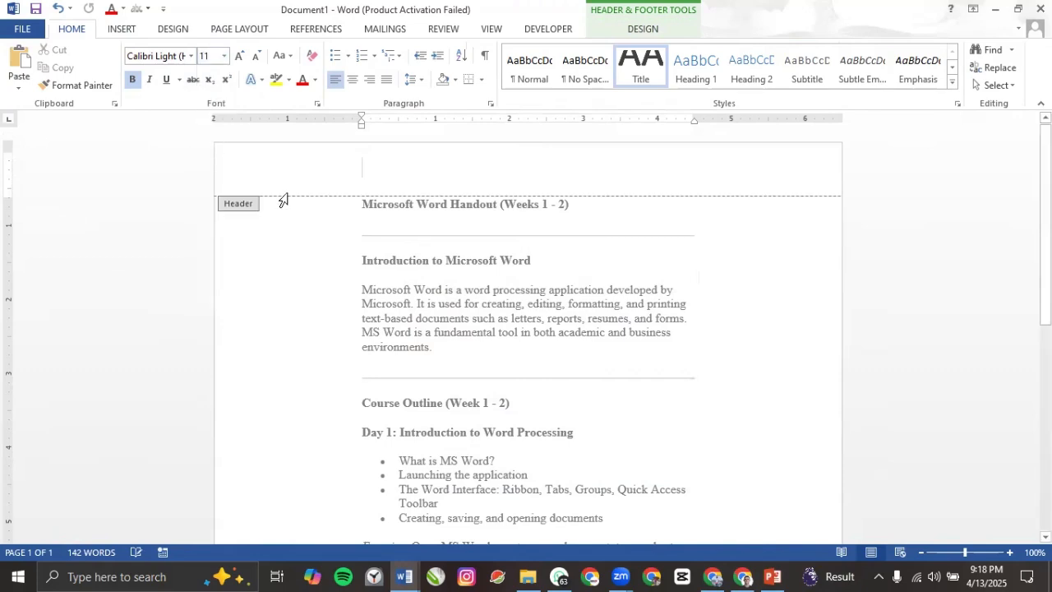
double_click(396, 275)
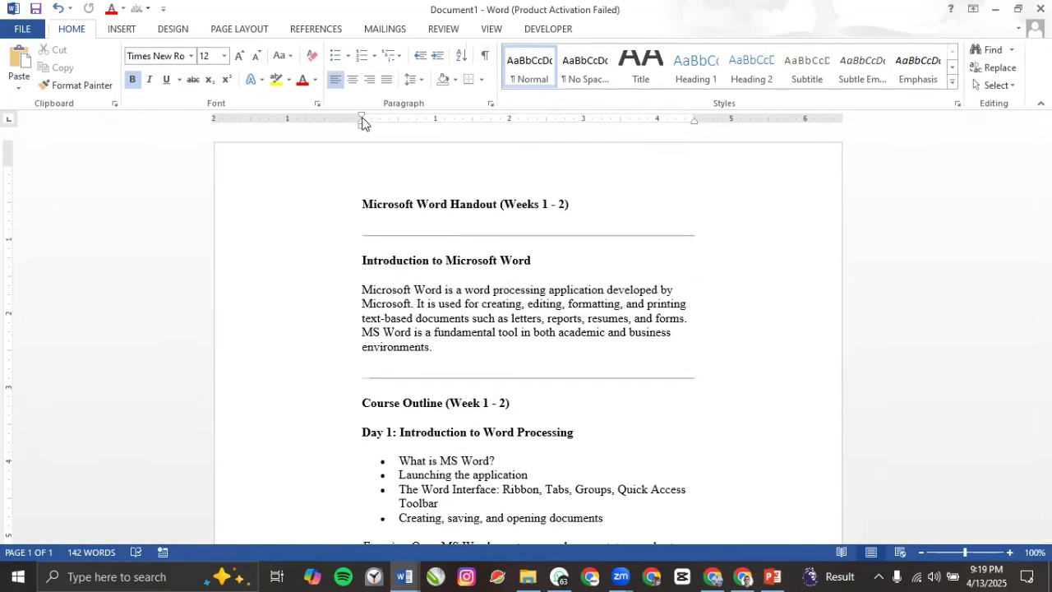
Step: Move the left text edge further left and the right edge further right on the ruler
scroll(462, 291, down, 4)
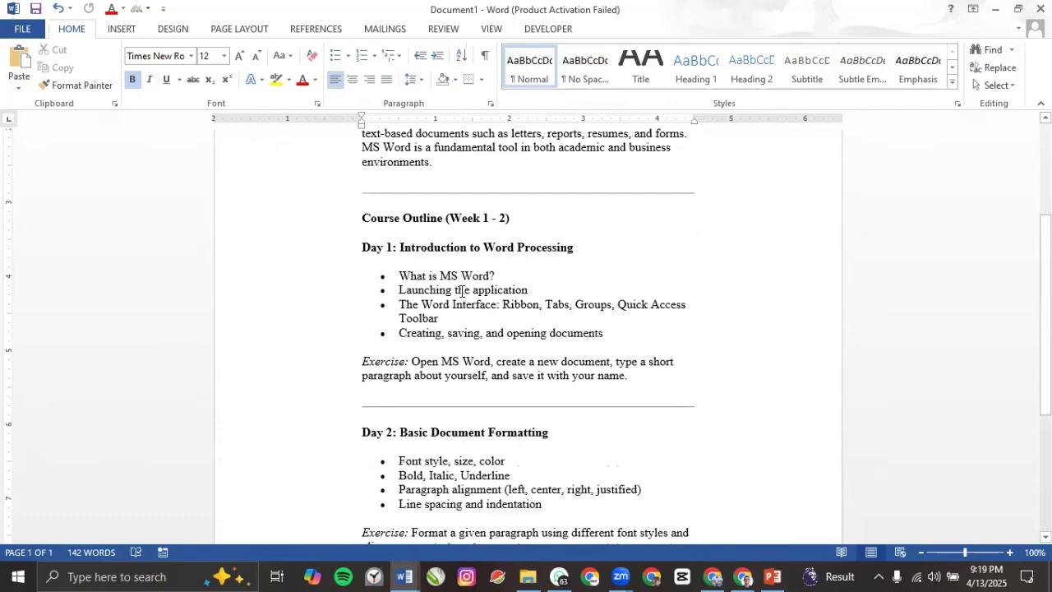
scroll(462, 291, down, 3)
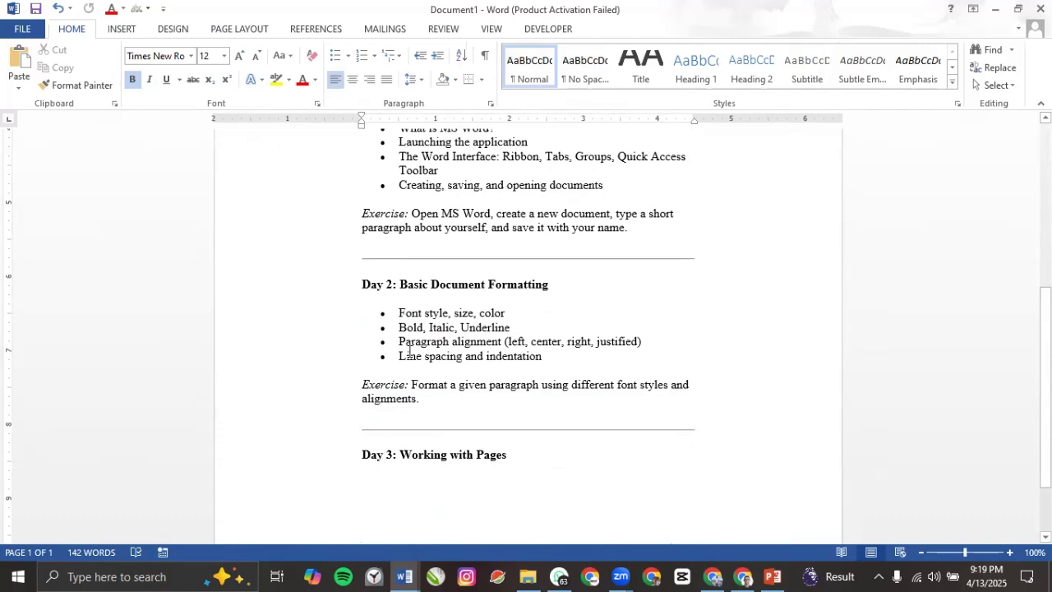
scroll(408, 352, up, 7)
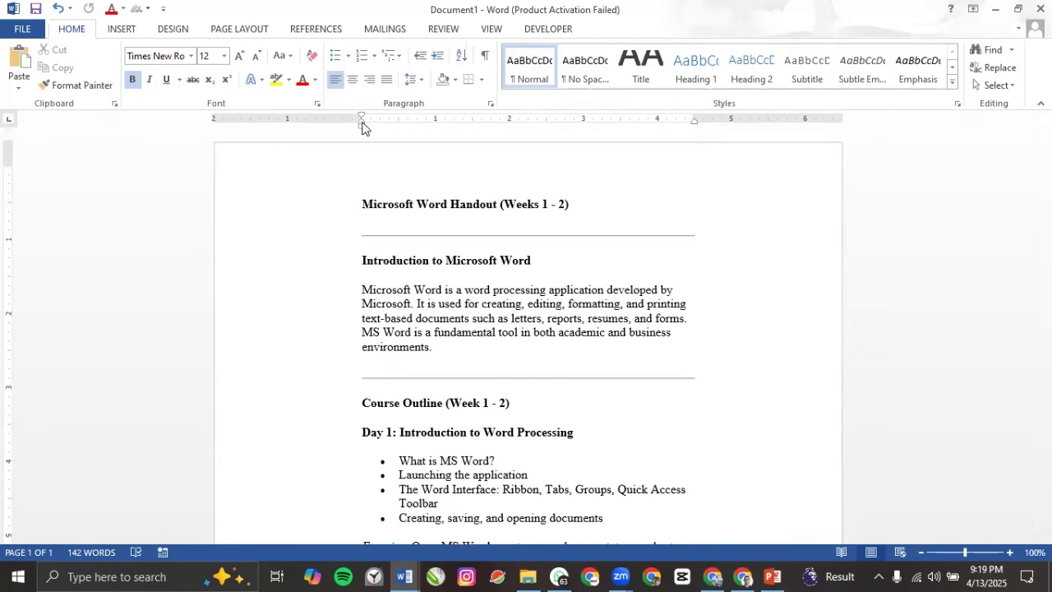
mouse_move(363, 123)
mouse_down()
mouse_move(332, 116)
mouse_move(289, 126)
mouse_up()
drag(695, 119, 758, 119)
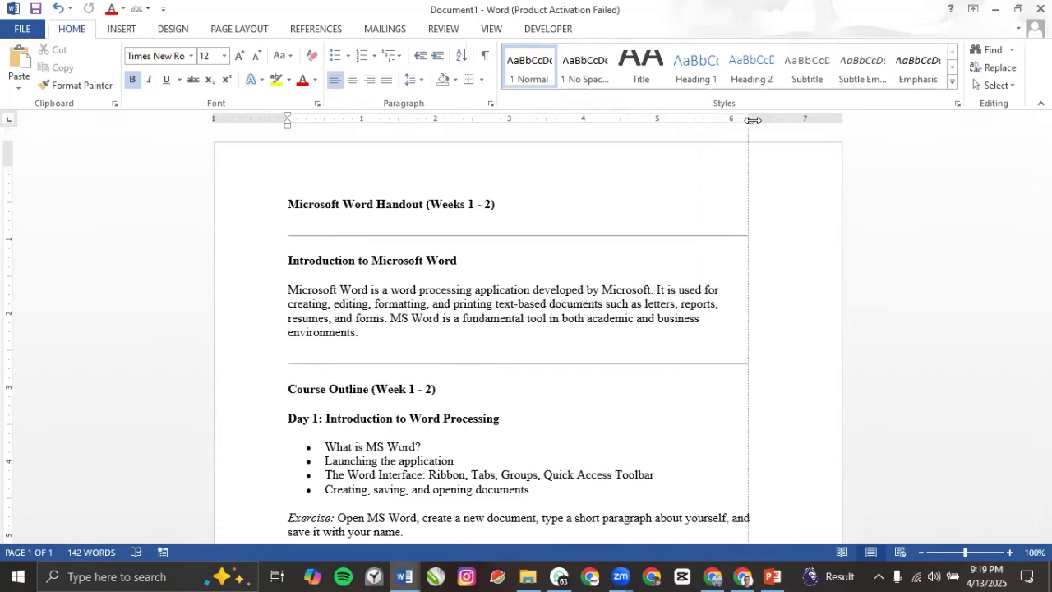
Step: Copy the entire handout and paste several copies of it at the document's end
click(424, 341)
key(ctrl+a)
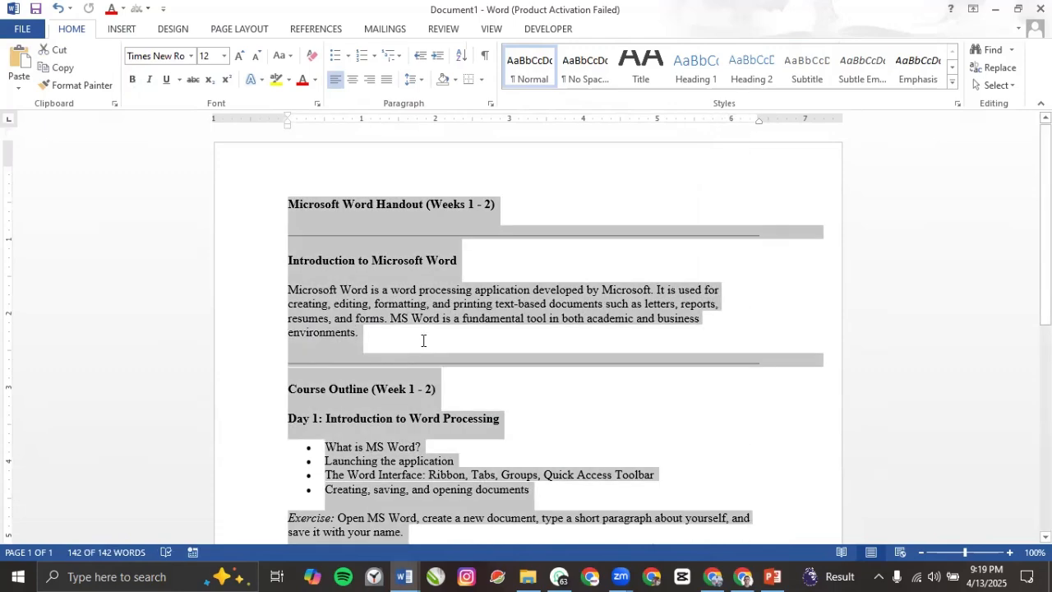
scroll(433, 360, down, 10)
click(352, 428)
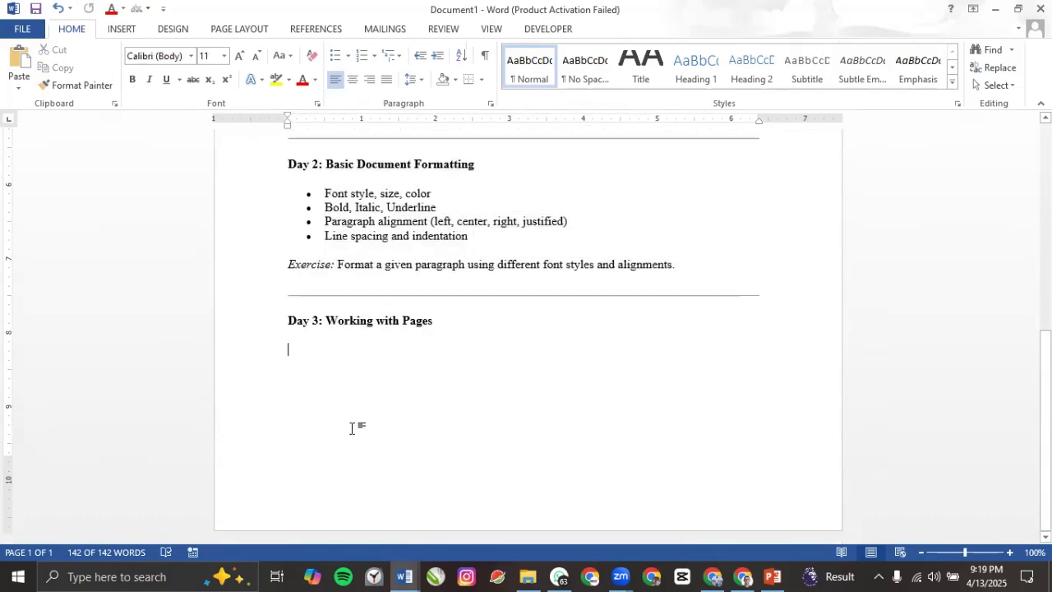
key(ctrl+v)
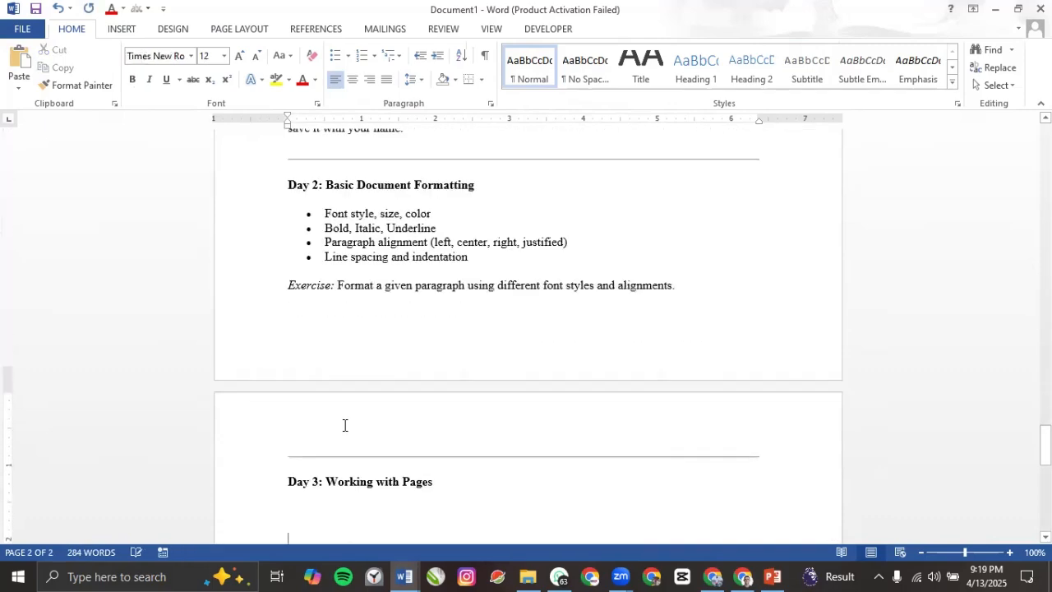
key(ctrl+v)
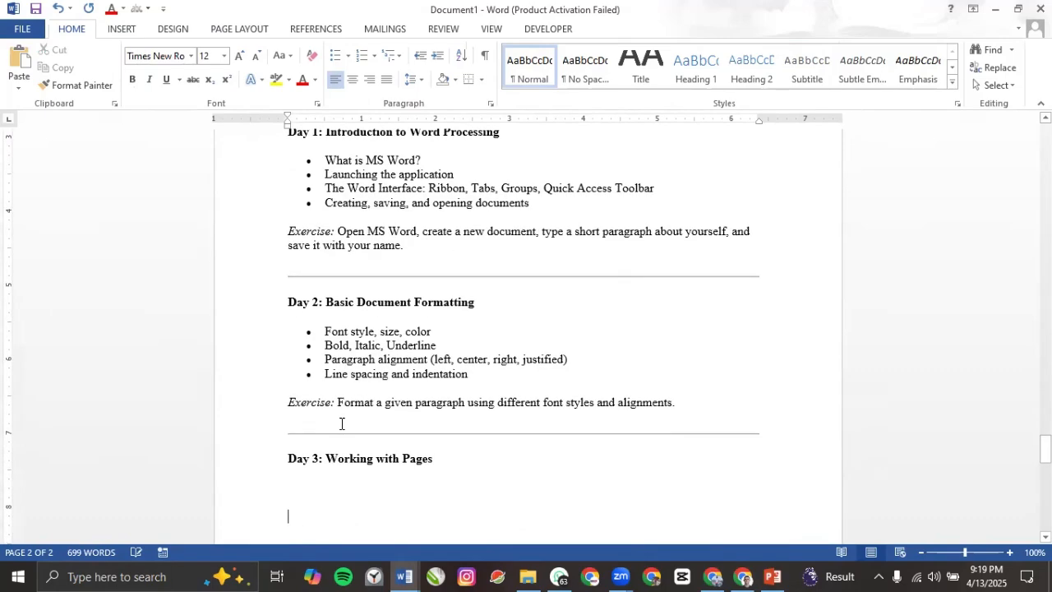
Step: Review the repeated handout text, now 7 pages, with the Page Layout settings shown
scroll(349, 335, up, 8)
click(346, 362)
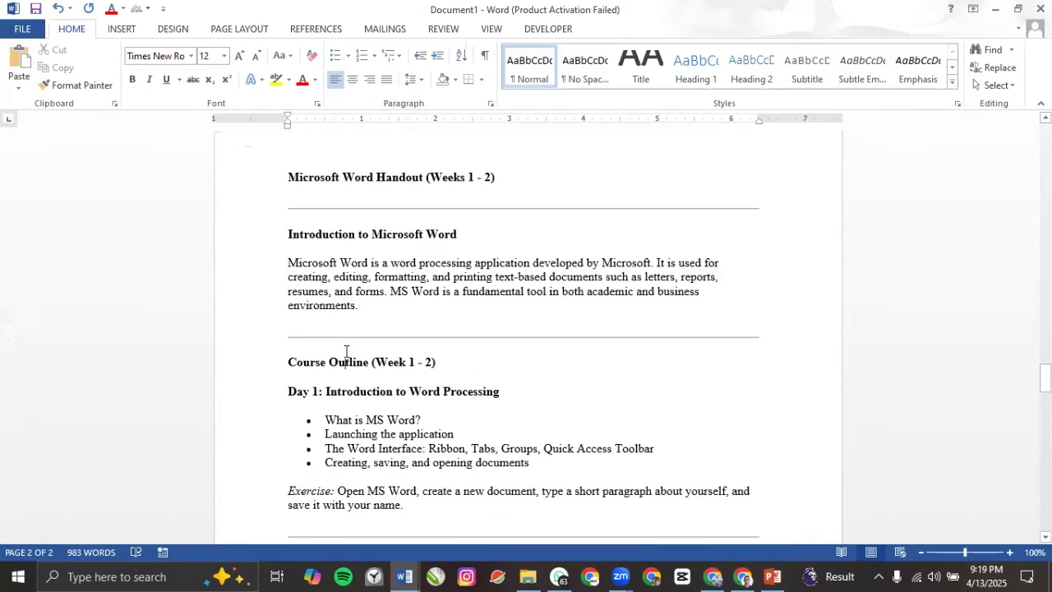
scroll(346, 353, up, 10)
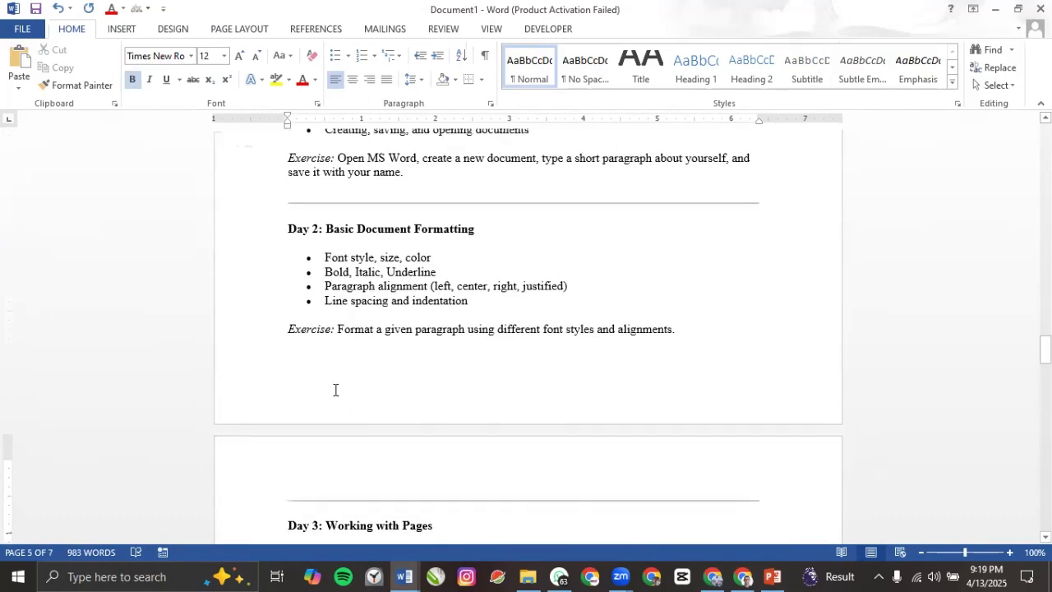
click(346, 359)
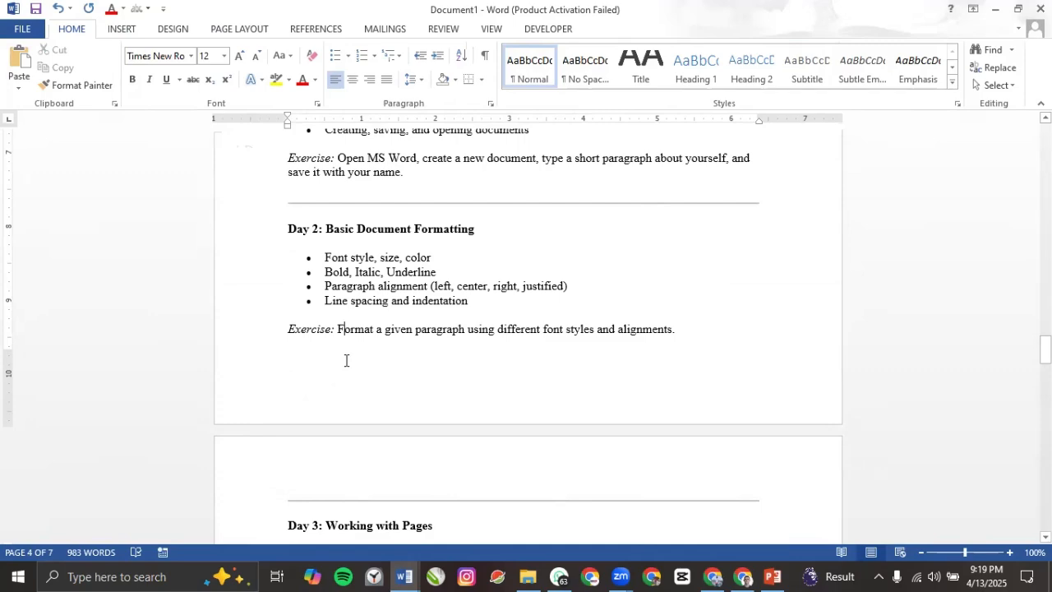
key(Home)
key(Up)
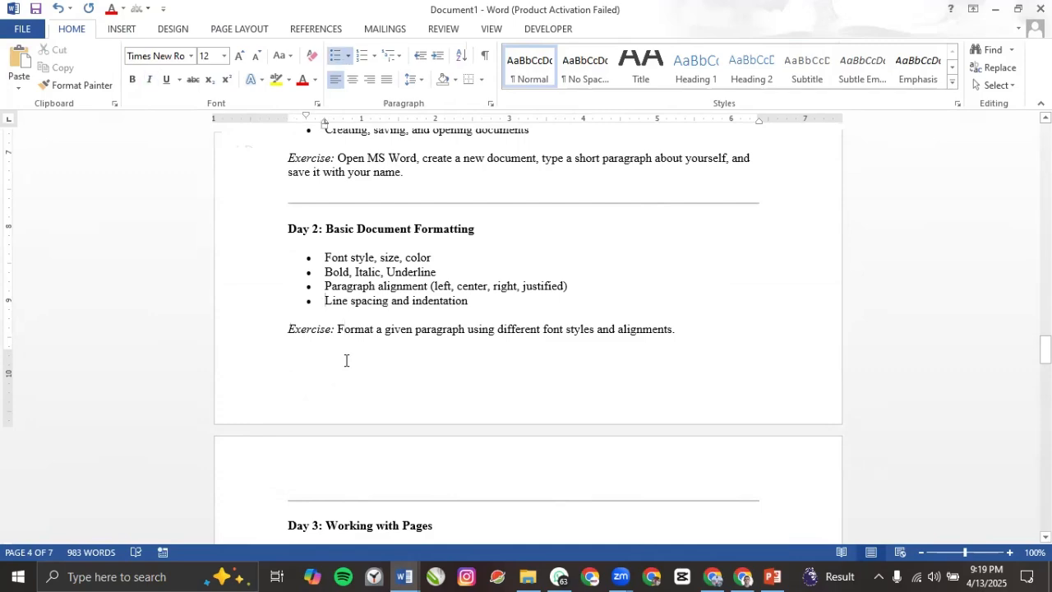
drag(1045, 349, 1014, 146)
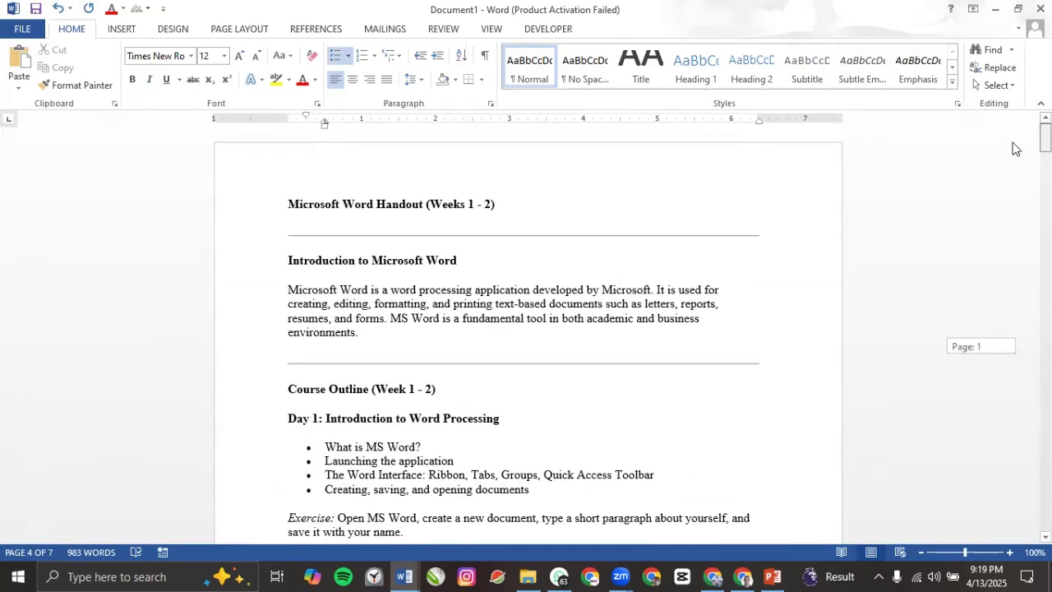
click(429, 286)
click(239, 29)
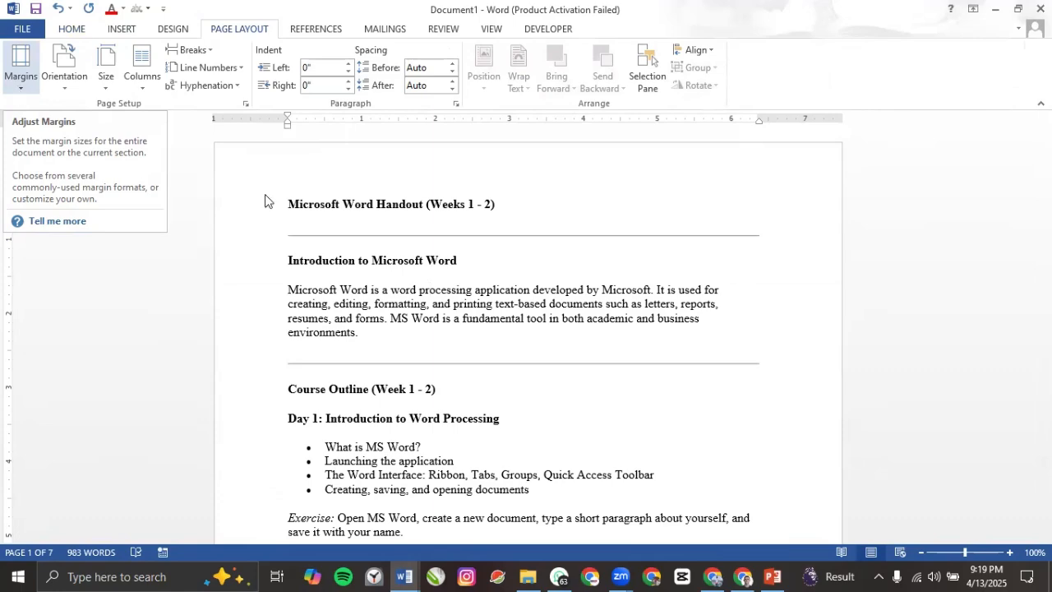
click(457, 332)
scroll(444, 337, down, 15)
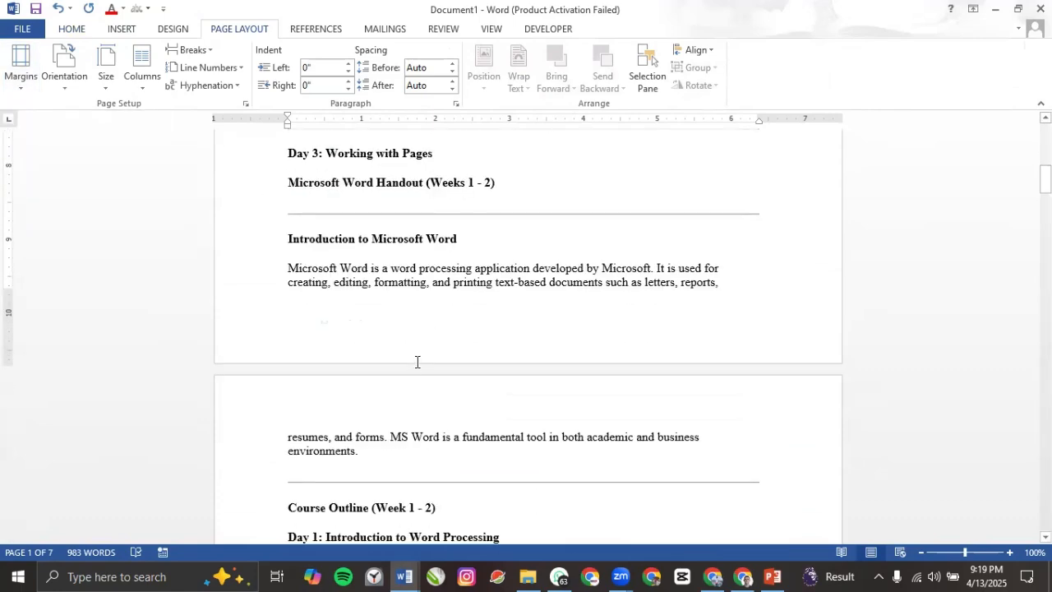
scroll(345, 359, up, 4)
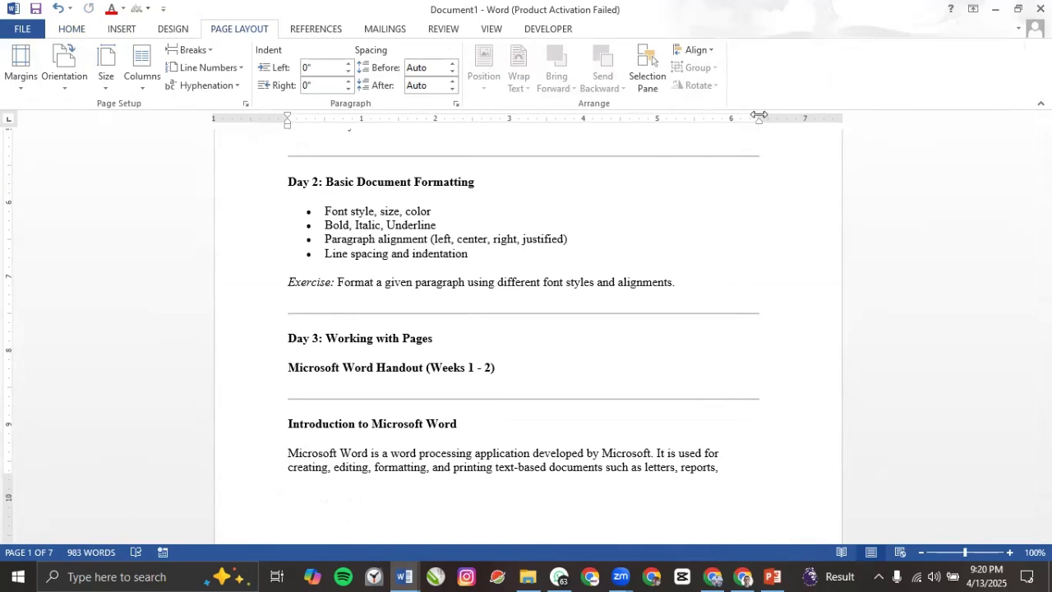
Step: Push the right margin further right and the left margin further left, trimming the handout to 6 pages
drag(768, 114, 804, 113)
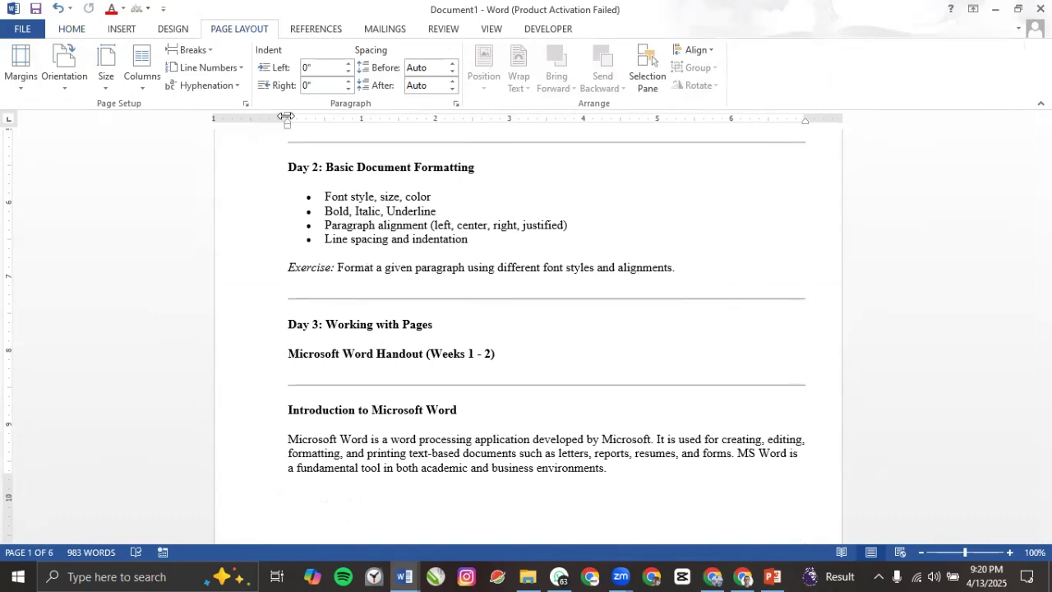
drag(286, 116, 265, 115)
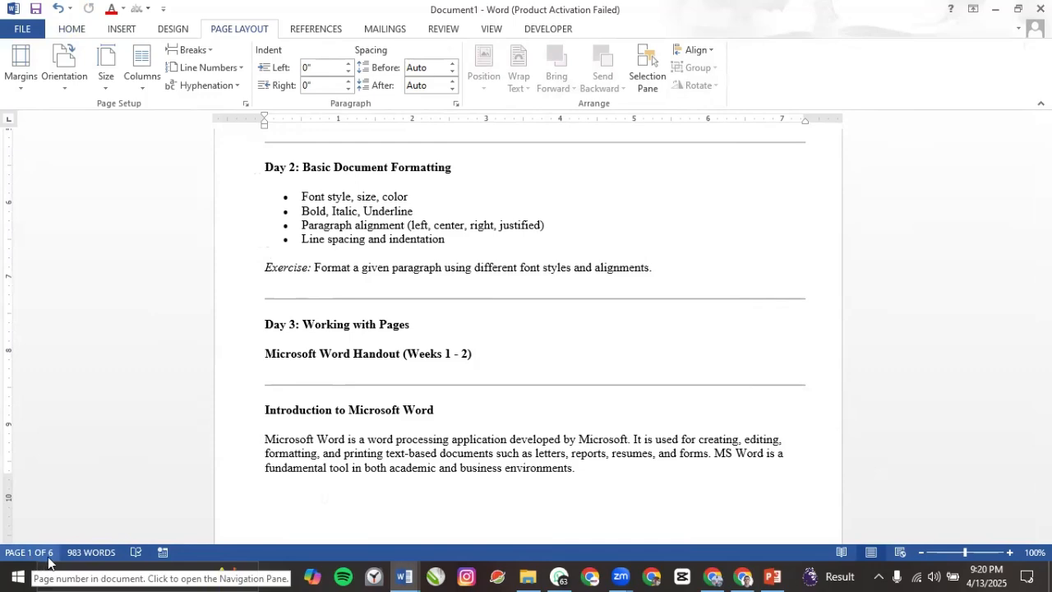
scroll(411, 288, up, 10)
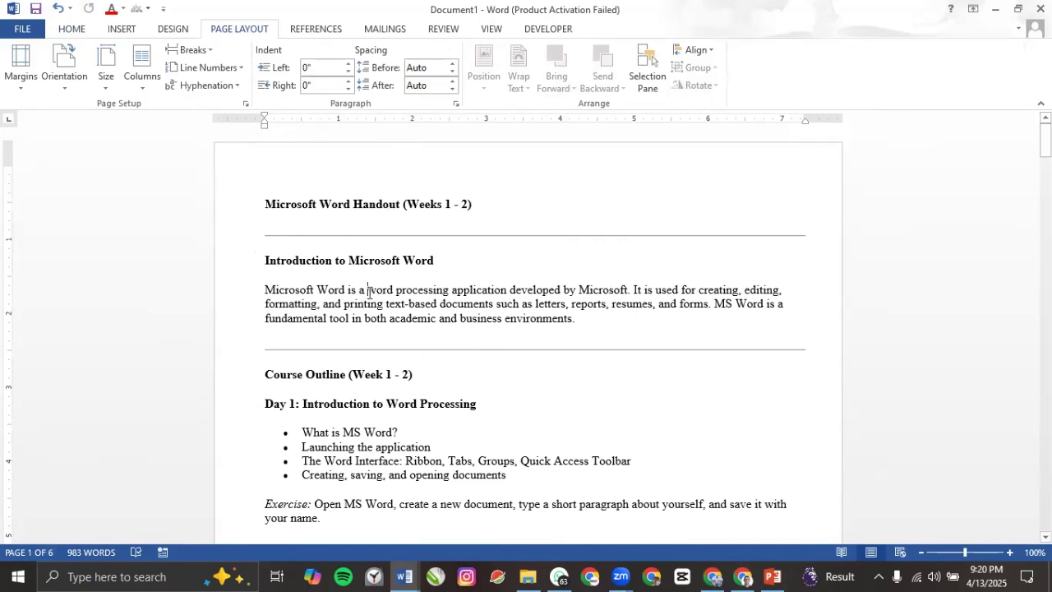
Step: Lower Spacing Before and After for all paragraphs, cutting the document to 4 pages
key(ctrl+a)
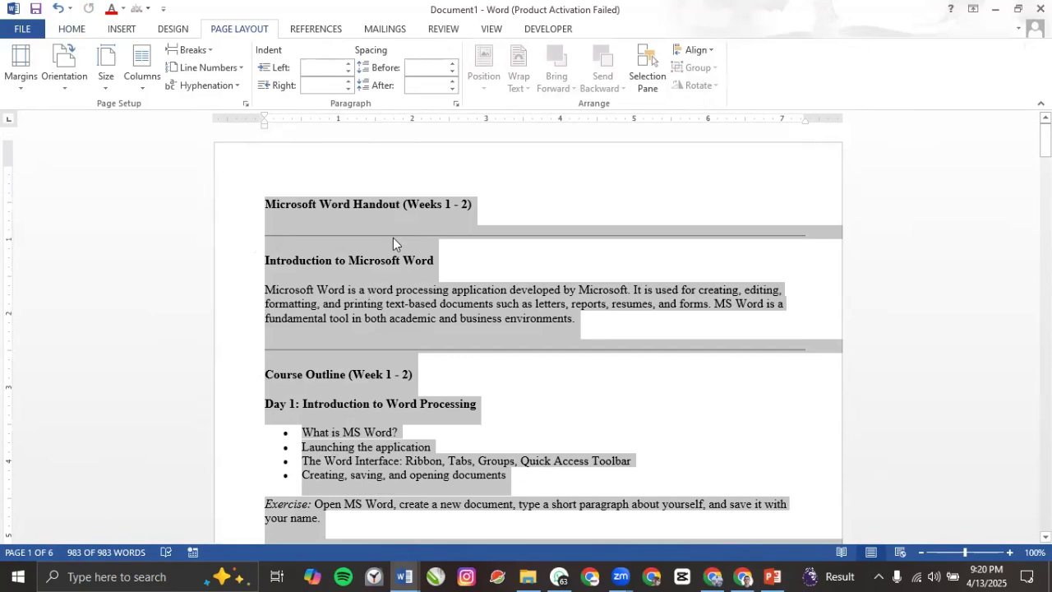
click(452, 73)
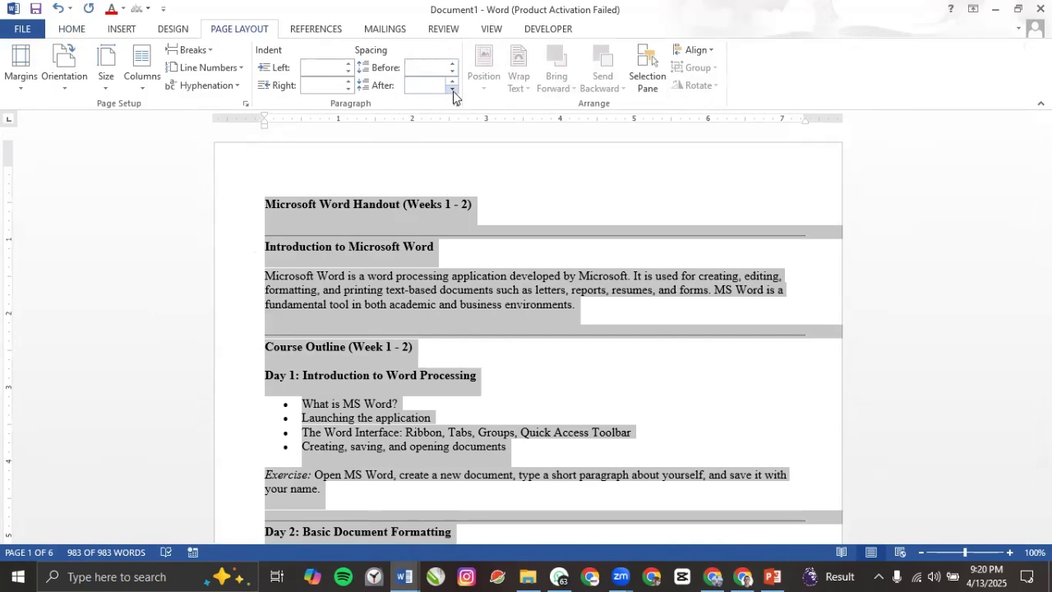
click(453, 91)
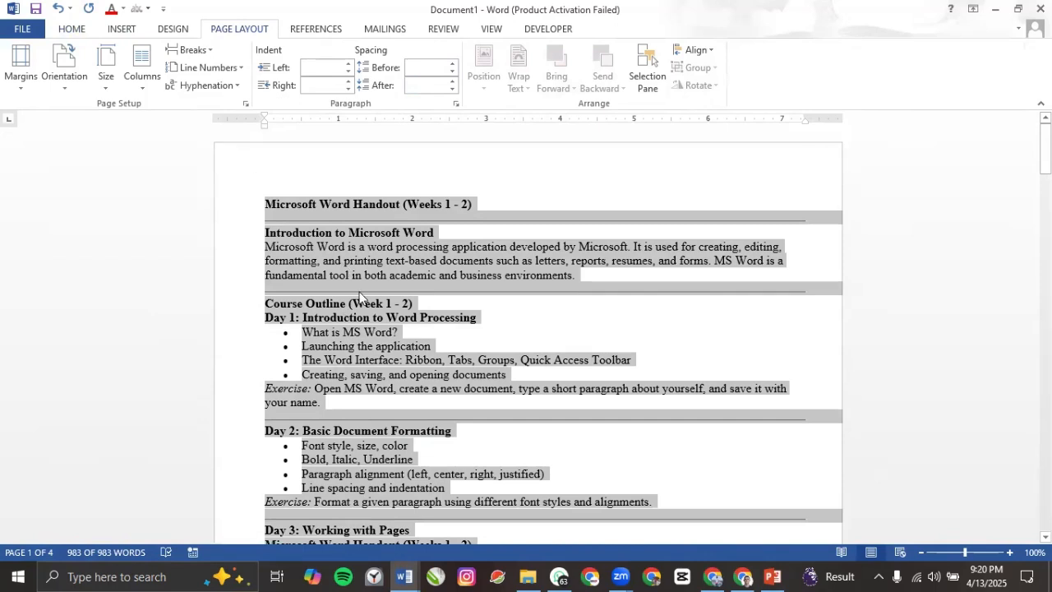
click(367, 375)
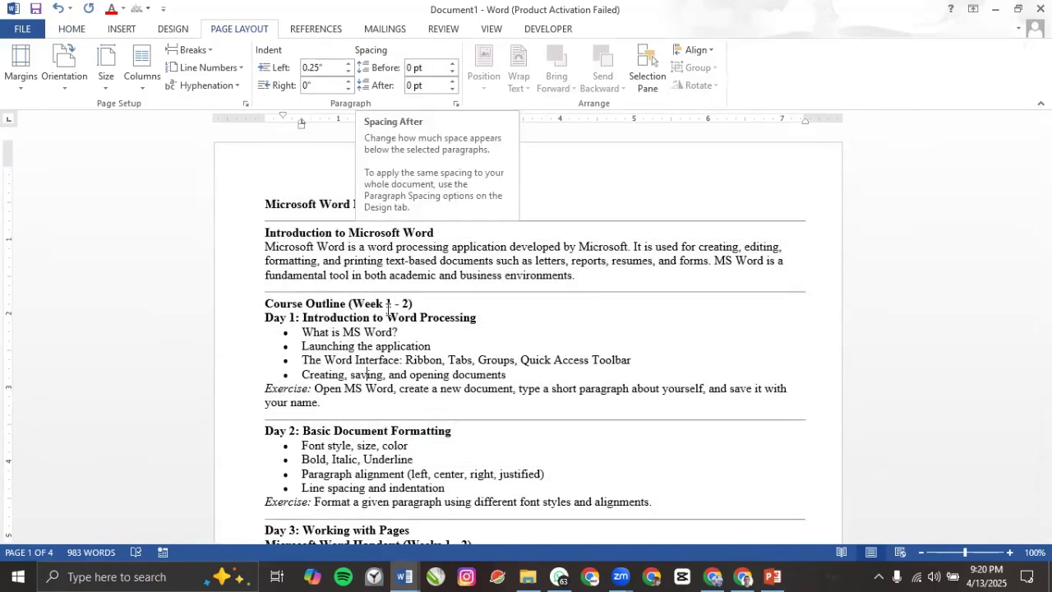
key(ctrl+a)
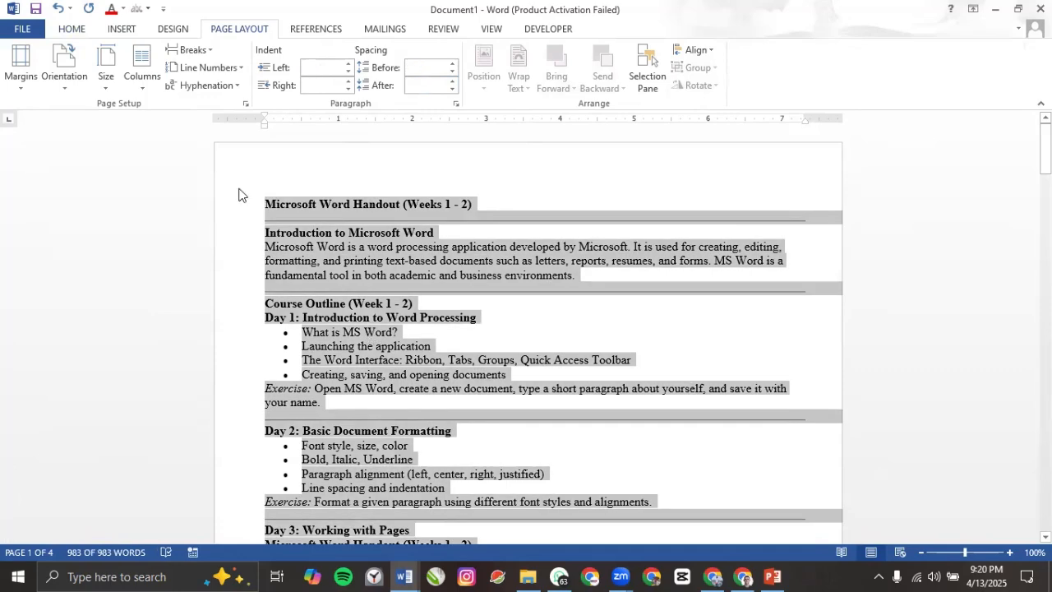
click(79, 33)
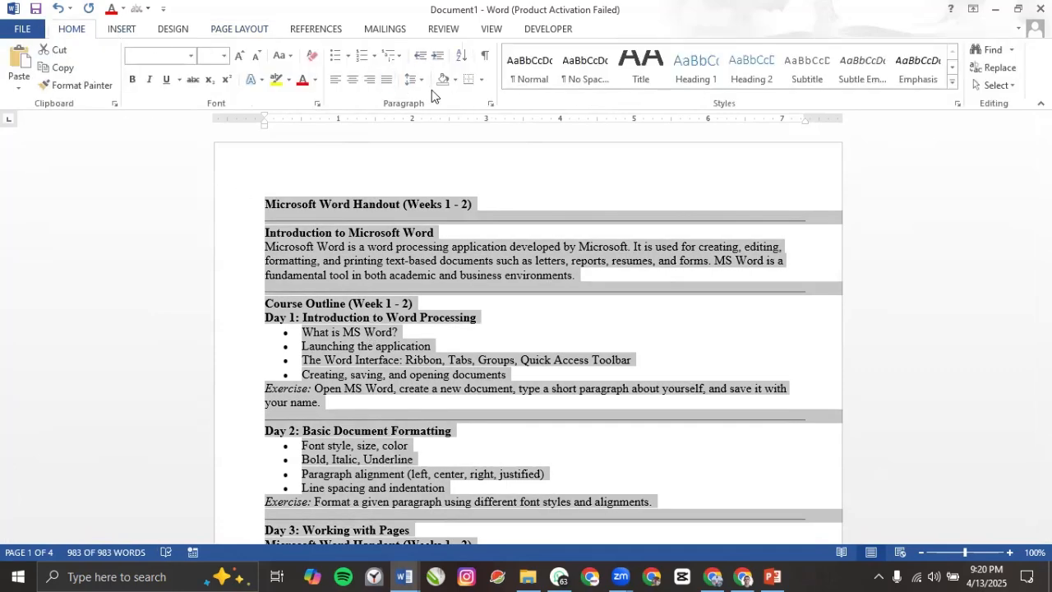
Step: Apply 1.5 line spacing to all the selected handout text
click(421, 81)
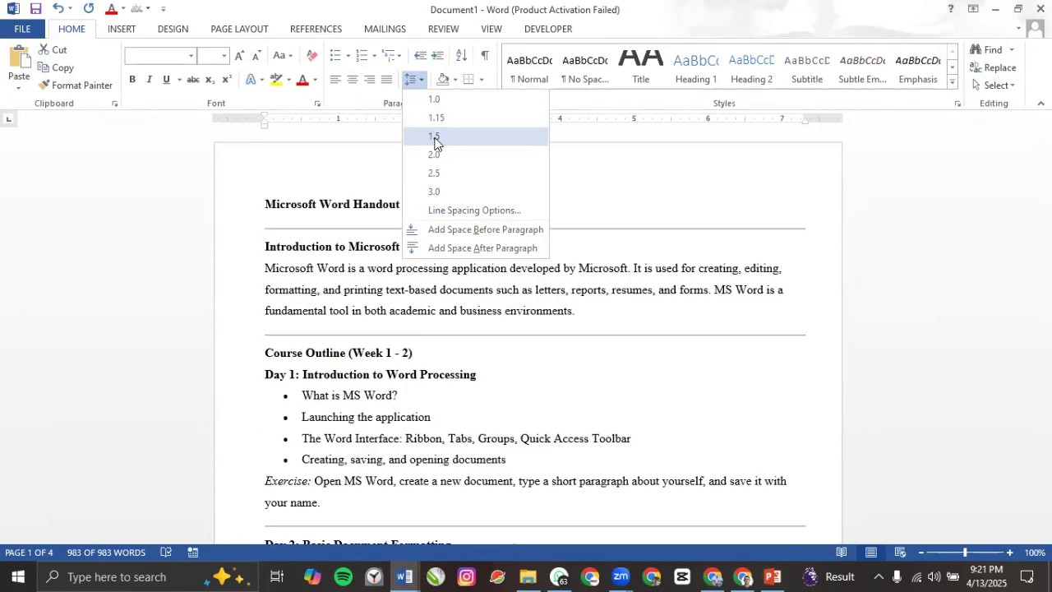
click(435, 142)
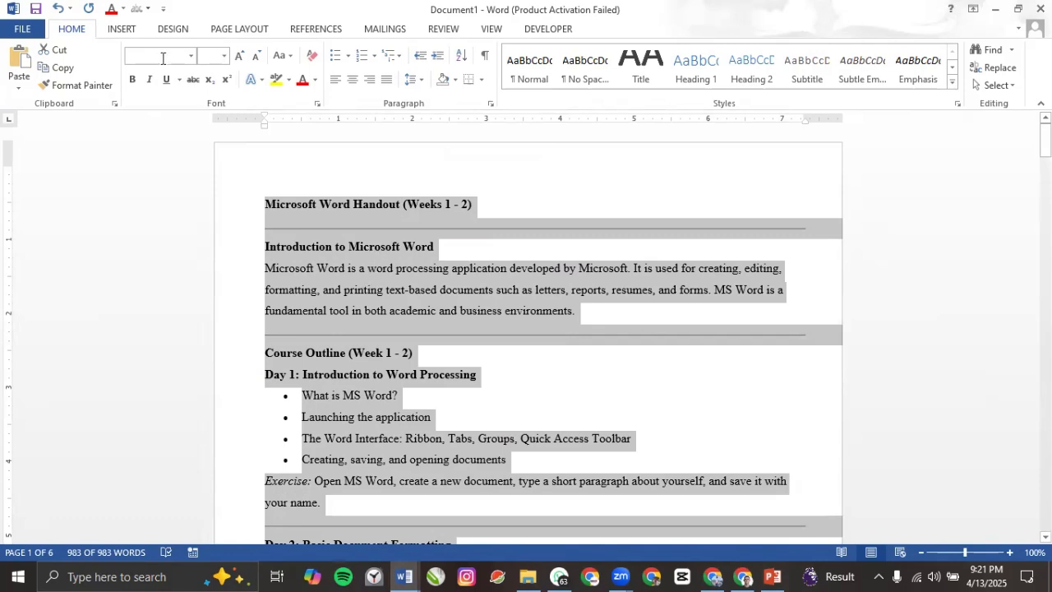
click(236, 30)
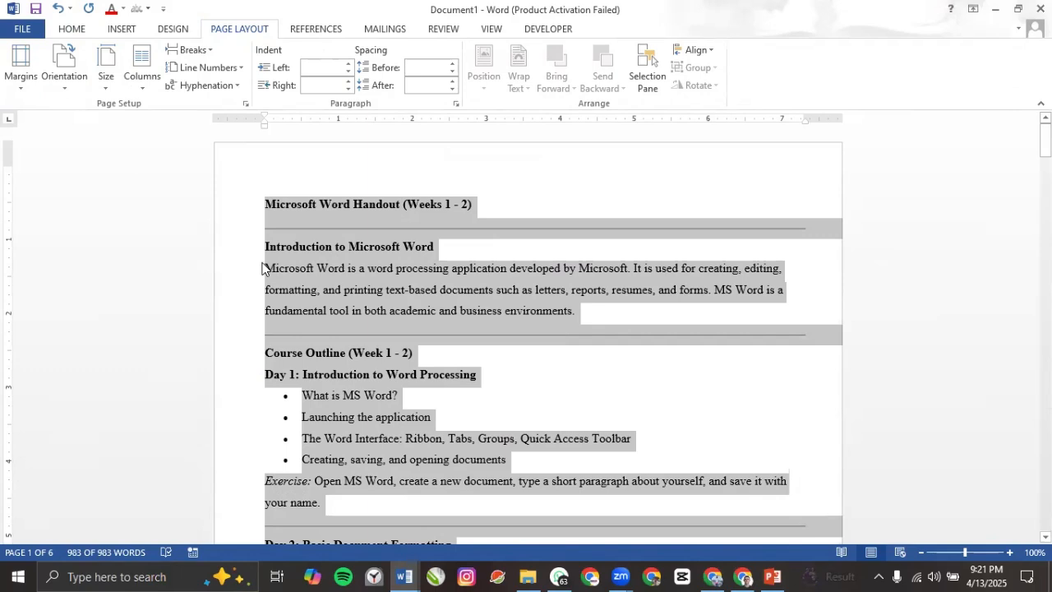
Step: Select all the text and lay the handout out in Two columns, reducing it to 4 pages
click(426, 290)
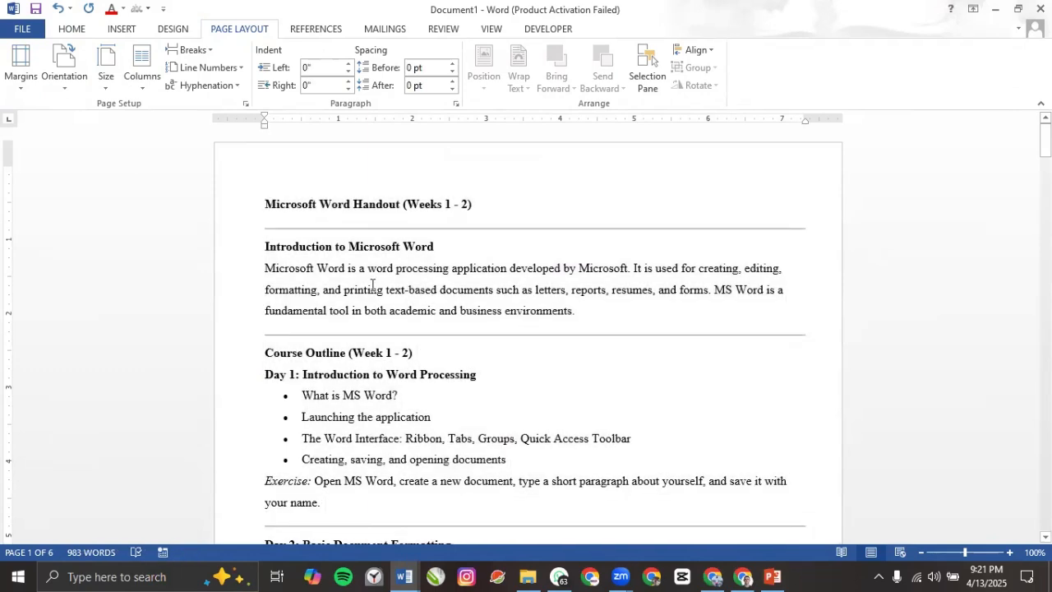
key(ctrl+a)
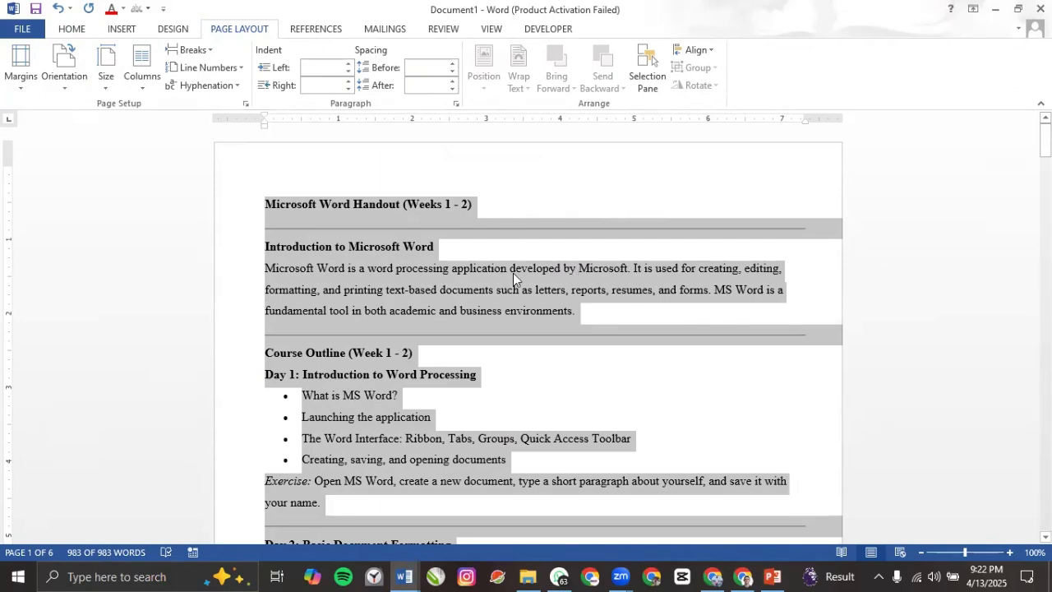
click(143, 92)
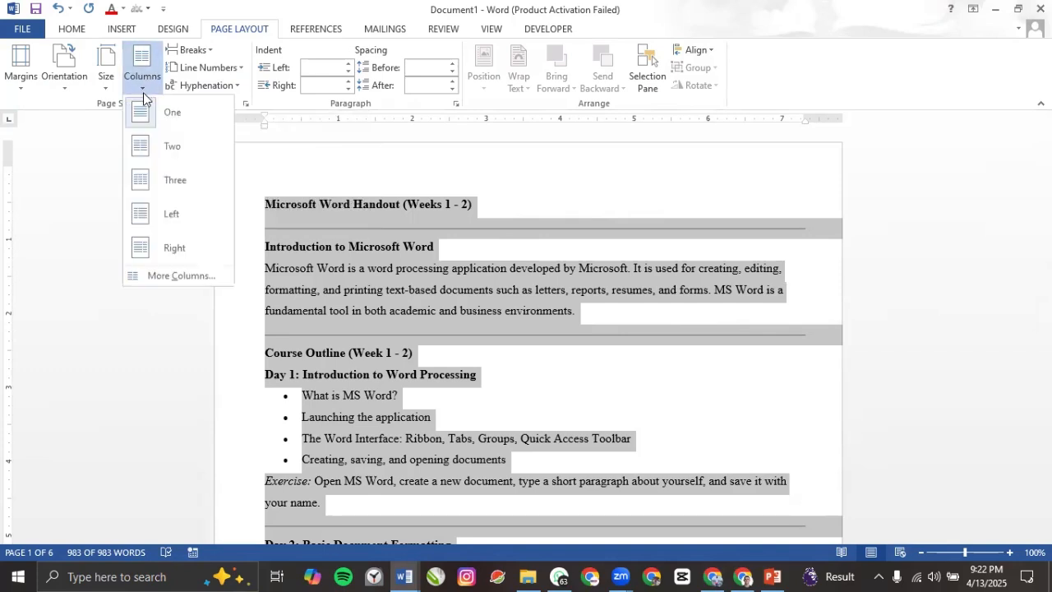
click(172, 151)
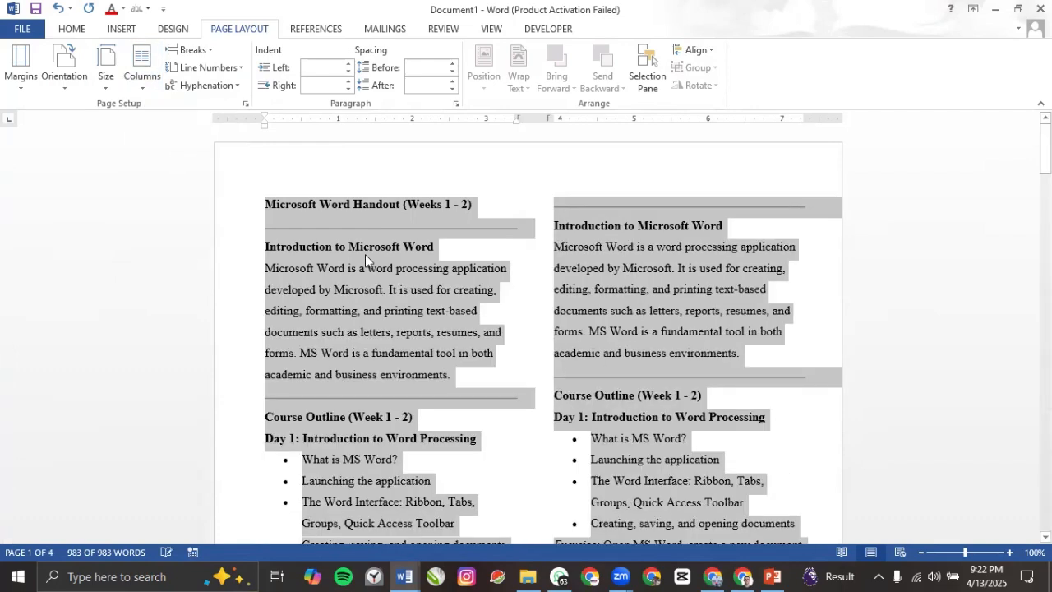
click(533, 333)
scroll(521, 335, down, 8)
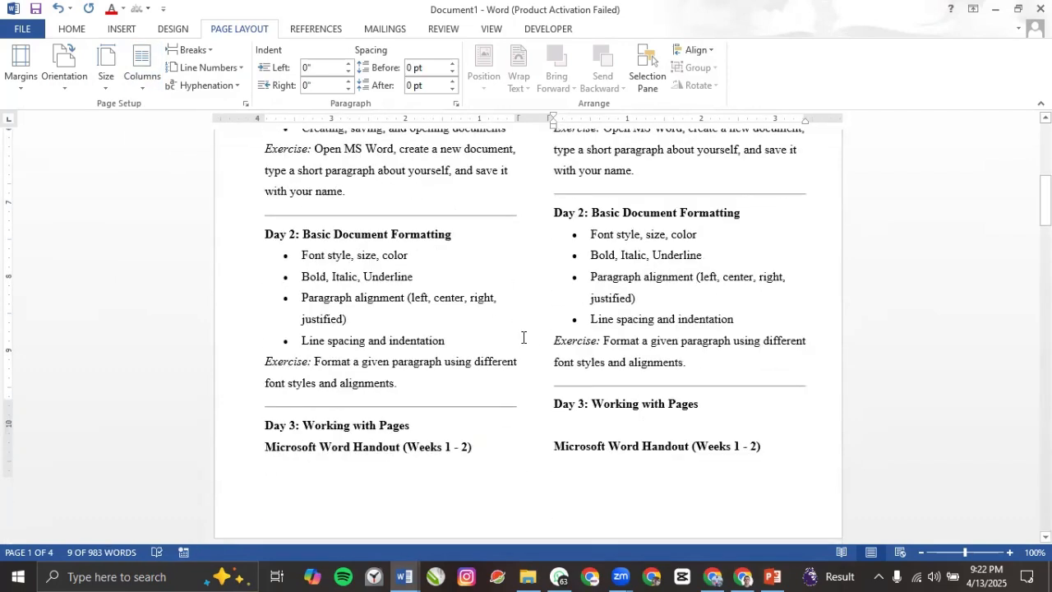
scroll(519, 327, down, 8)
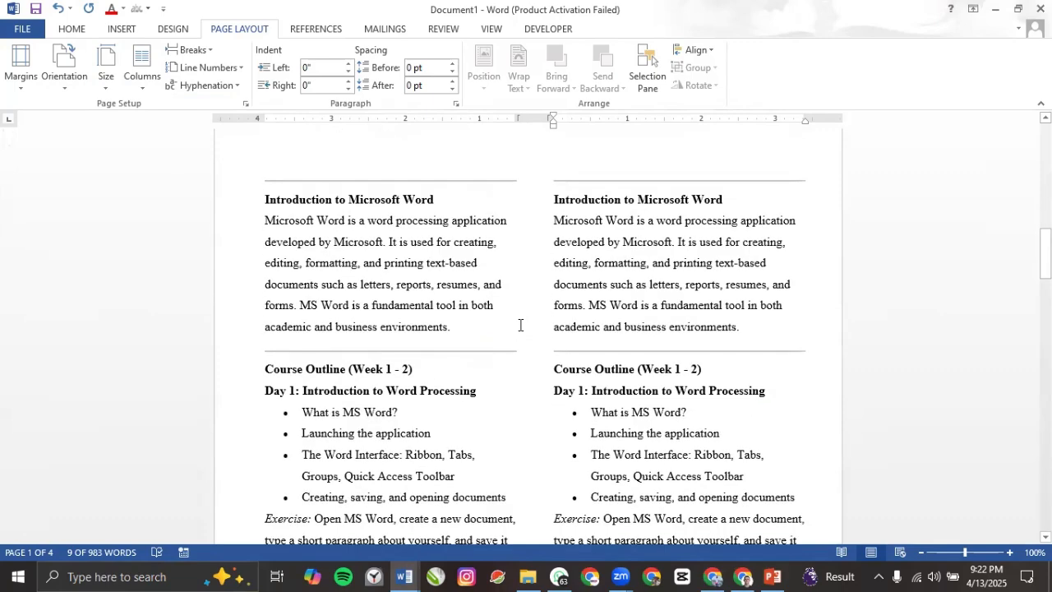
scroll(520, 324, up, 10)
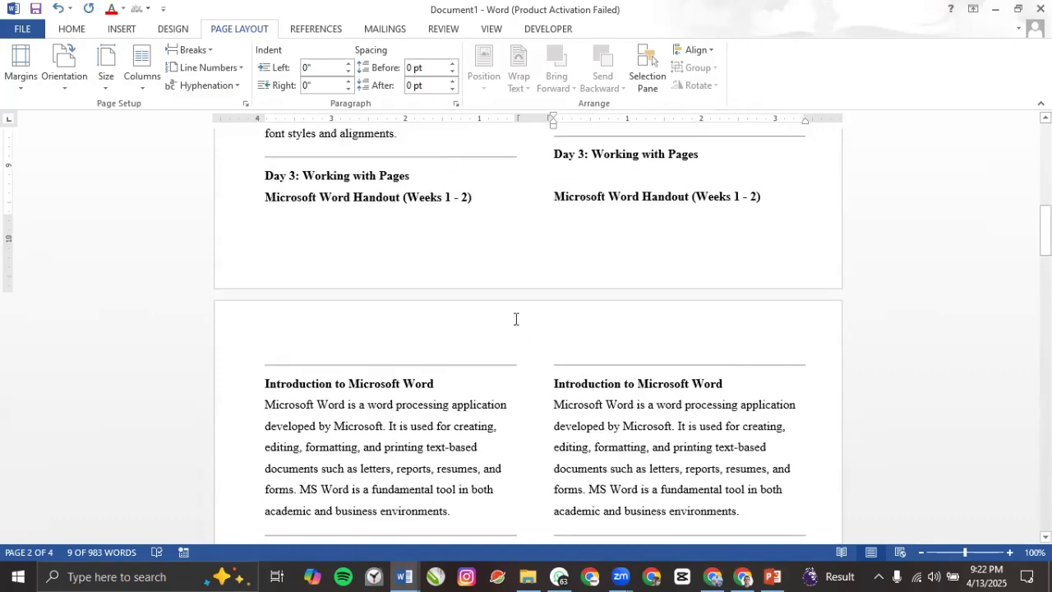
scroll(516, 319, up, 7)
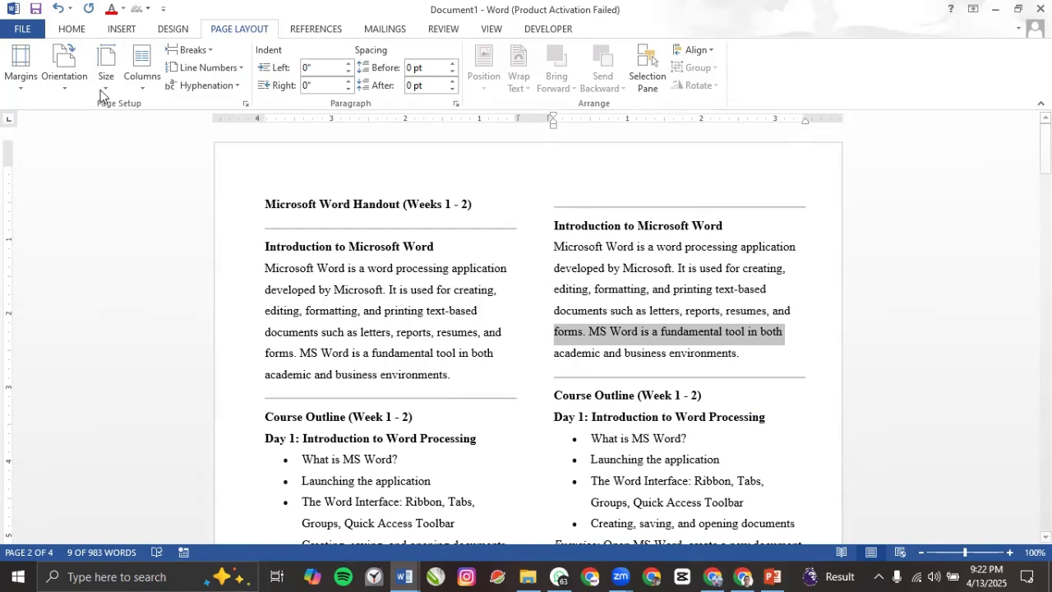
Step: Apply the Three columns layout and scroll to review the result
click(144, 82)
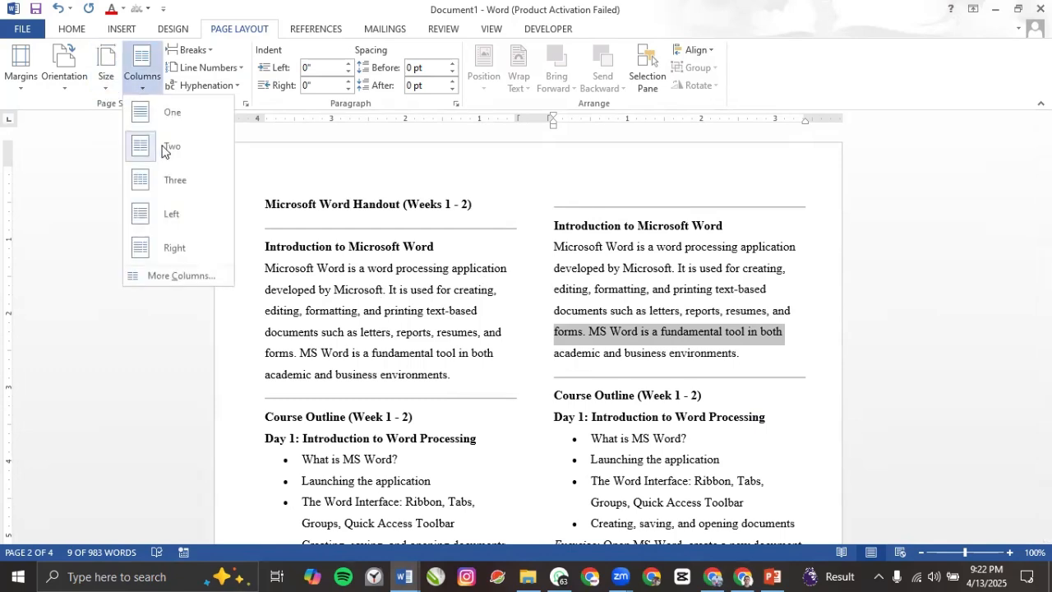
click(171, 188)
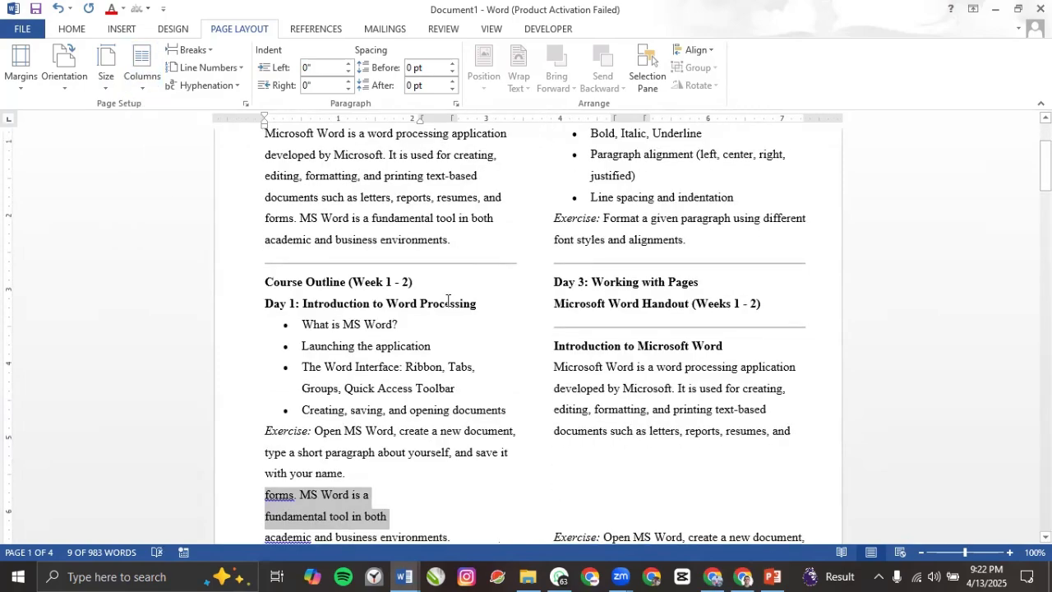
scroll(448, 300, down, 20)
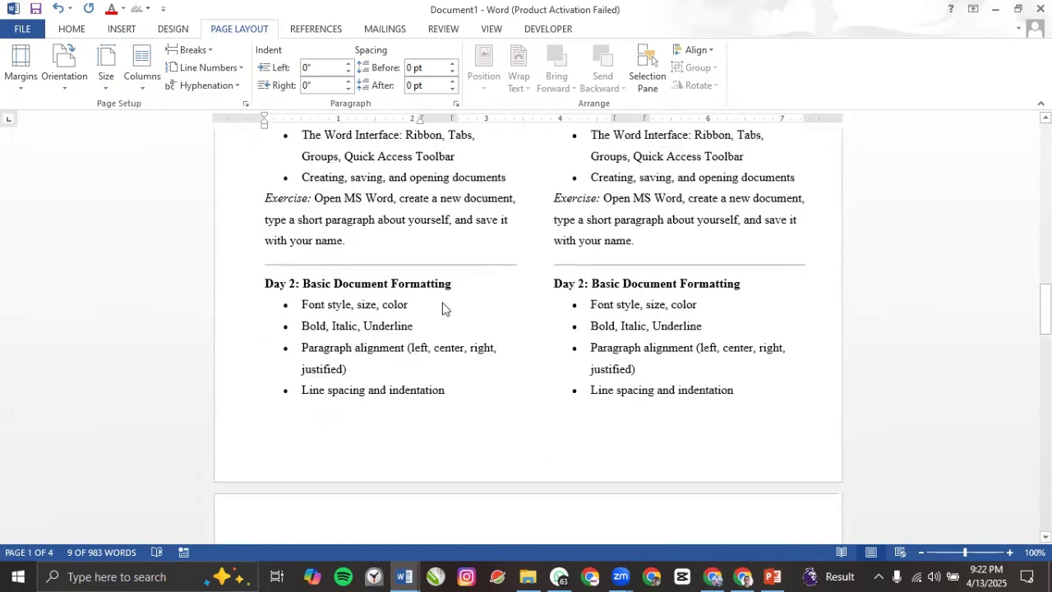
scroll(442, 308, down, 15)
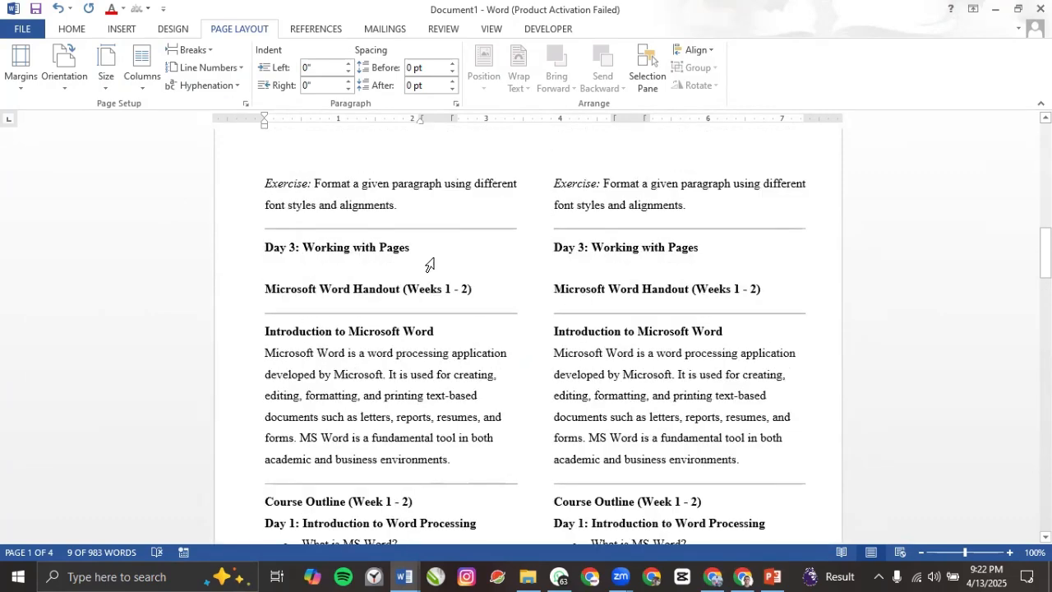
scroll(429, 263, up, 10)
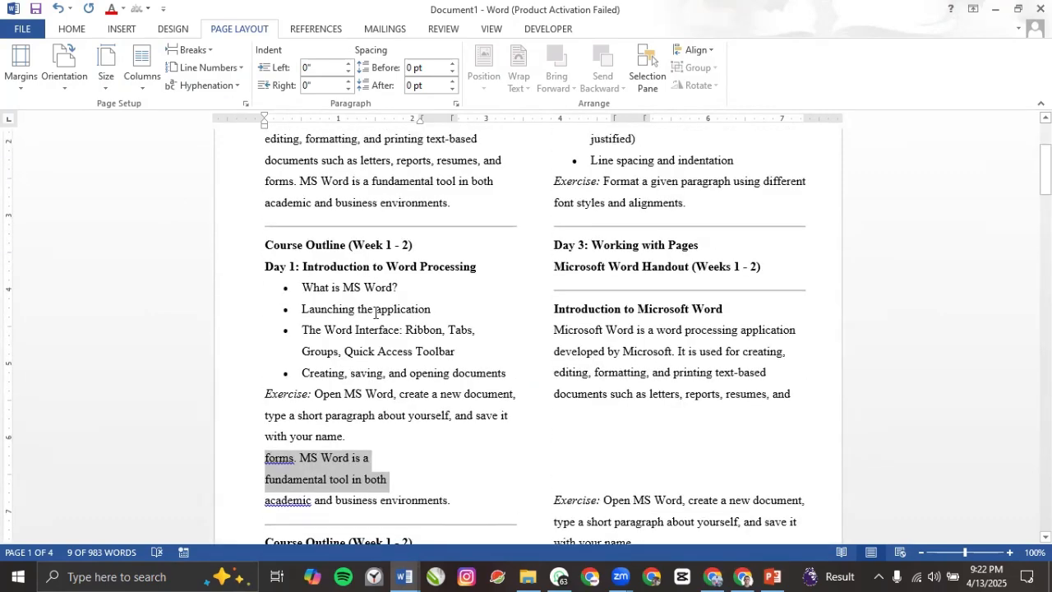
Step: Select the entire handout and apply three columns to the whole document
key(ctrl+a)
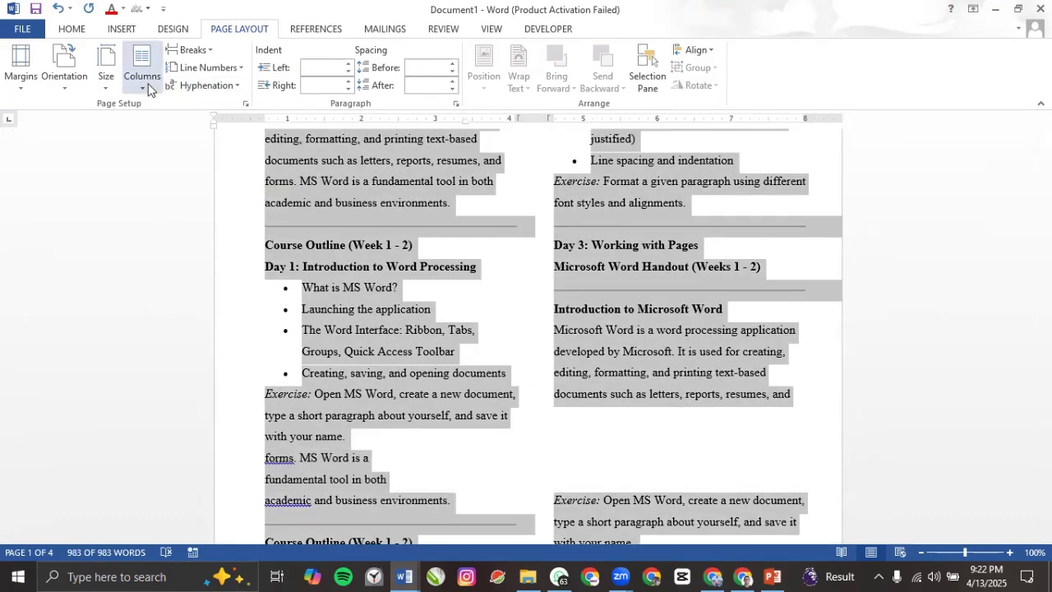
click(149, 88)
click(171, 183)
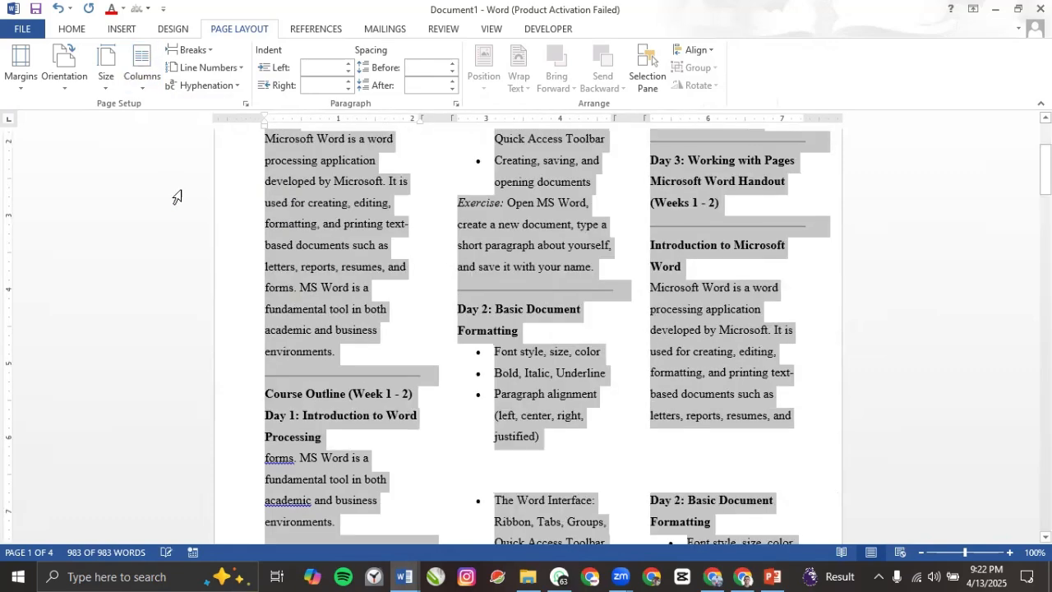
click(456, 298)
scroll(459, 300, up, 3)
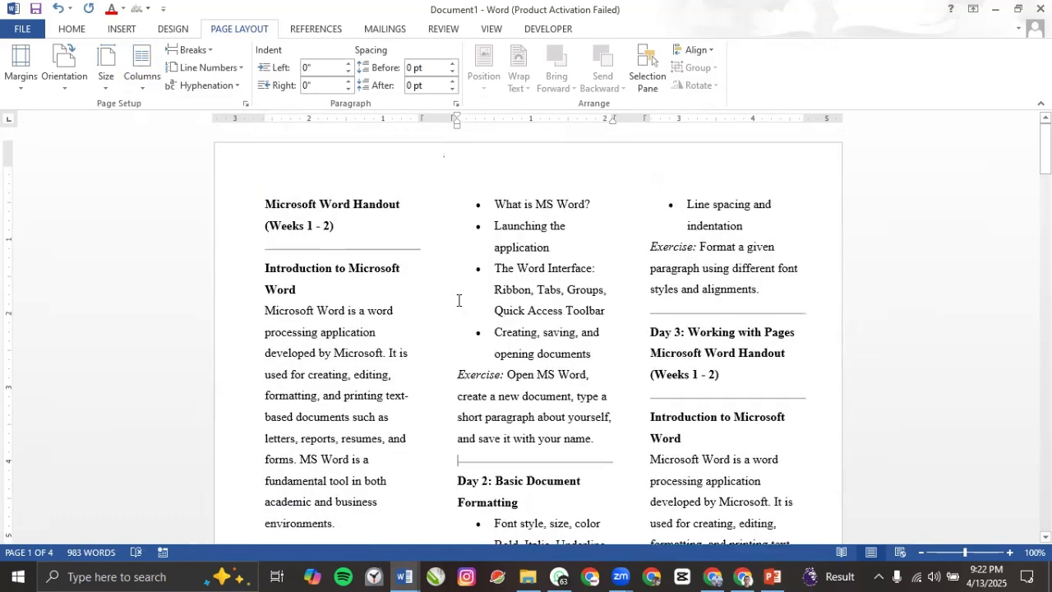
Step: Review the Columns options without changes, then reselect the whole handout for a new layout
click(146, 88)
click(378, 291)
key(ctrl+a)
click(143, 83)
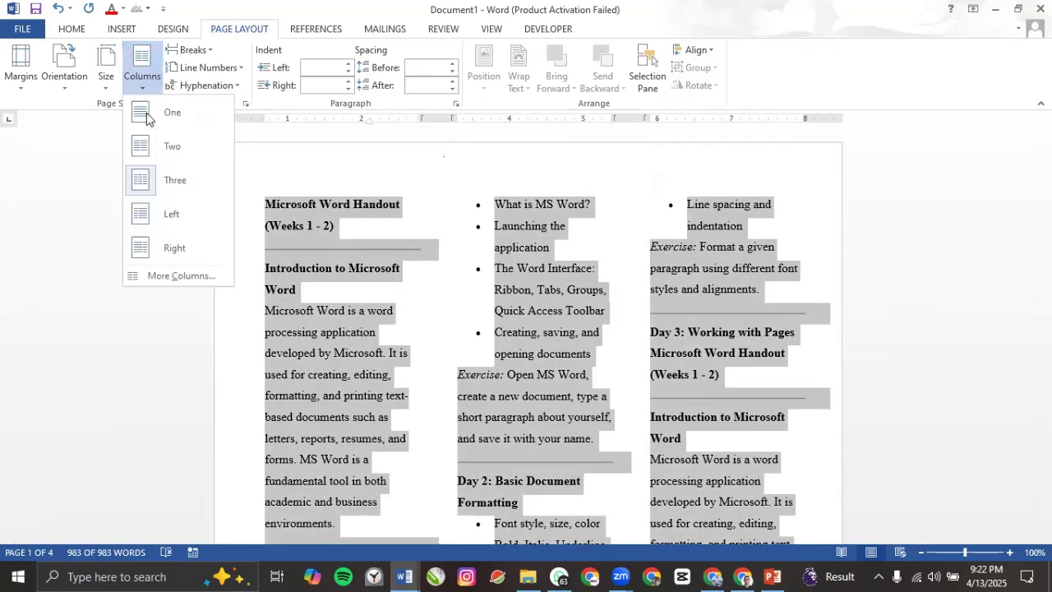
Step: Try the Right column layout (wide left, narrow right) and scroll through to review it
click(159, 249)
click(576, 333)
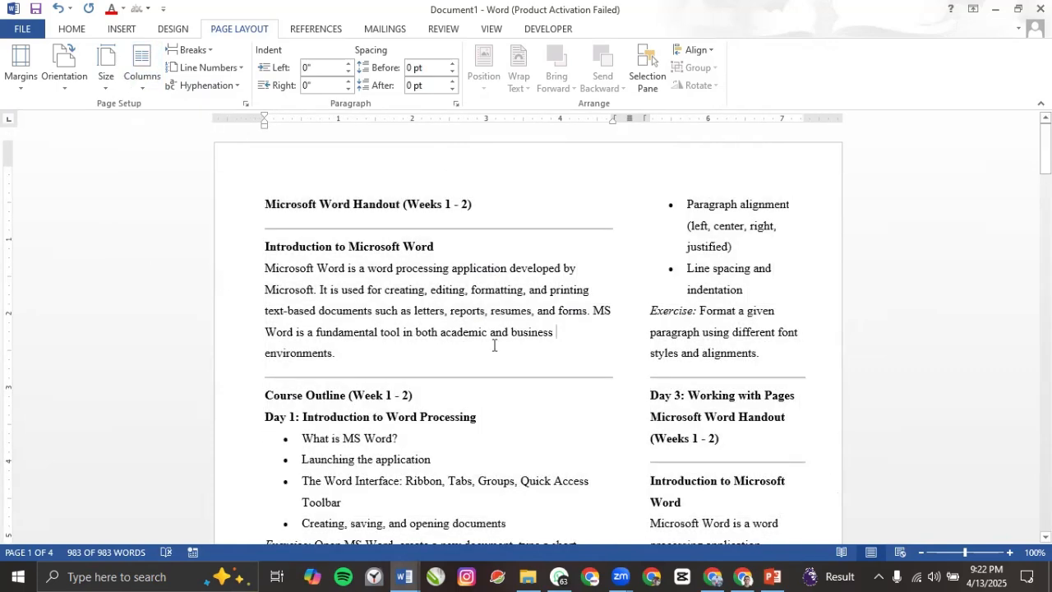
scroll(425, 360, down, 15)
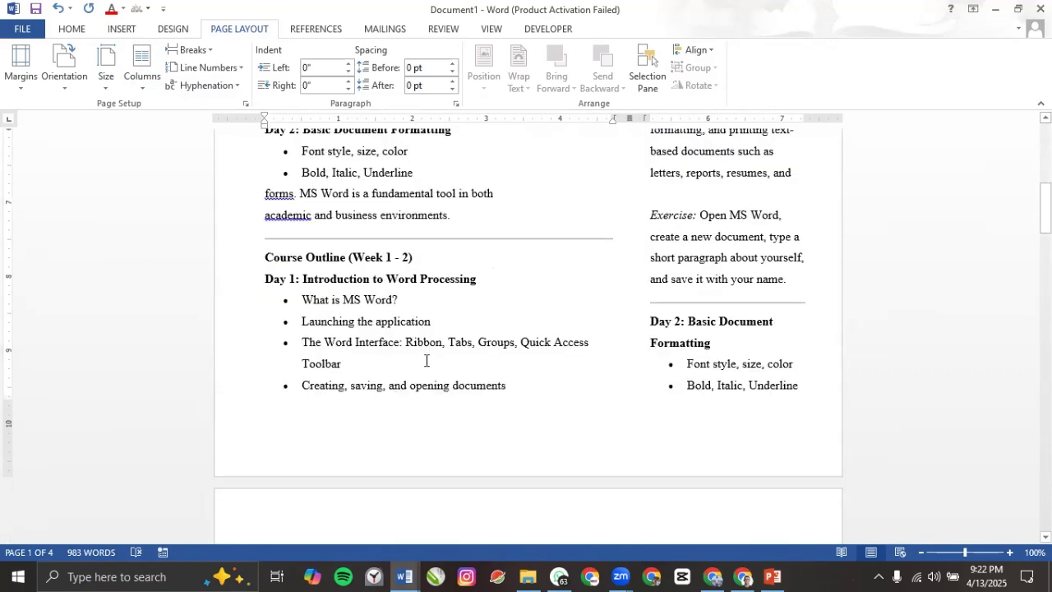
scroll(419, 365, down, 1)
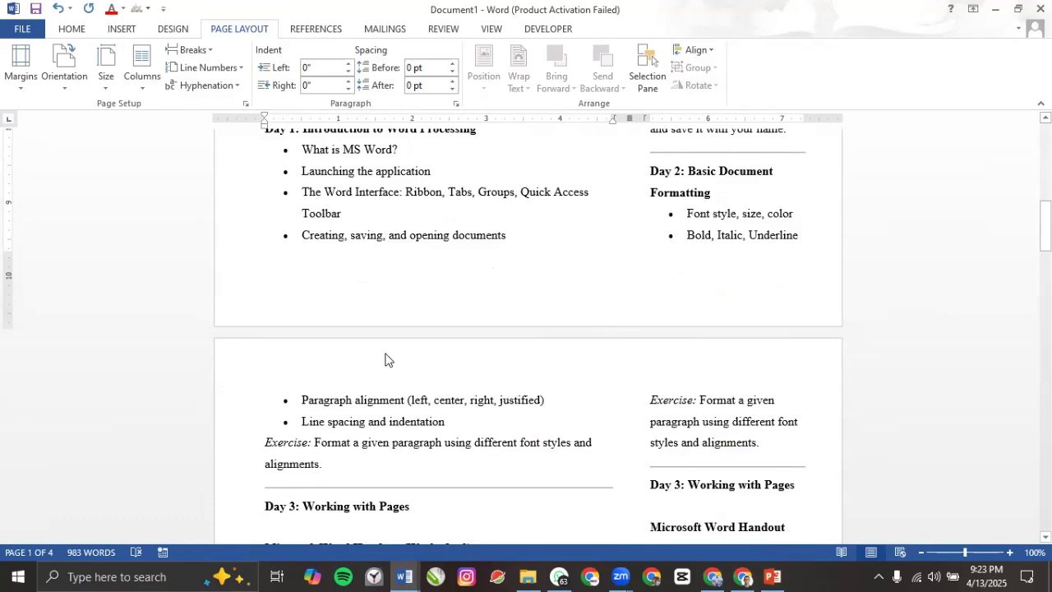
scroll(493, 271, up, 5)
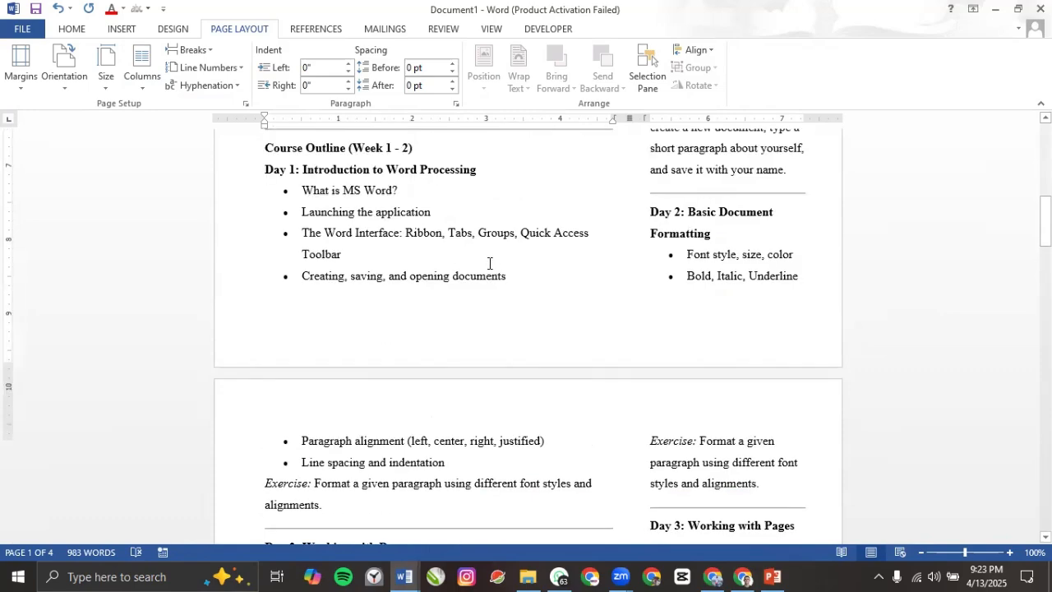
scroll(609, 280, up, 8)
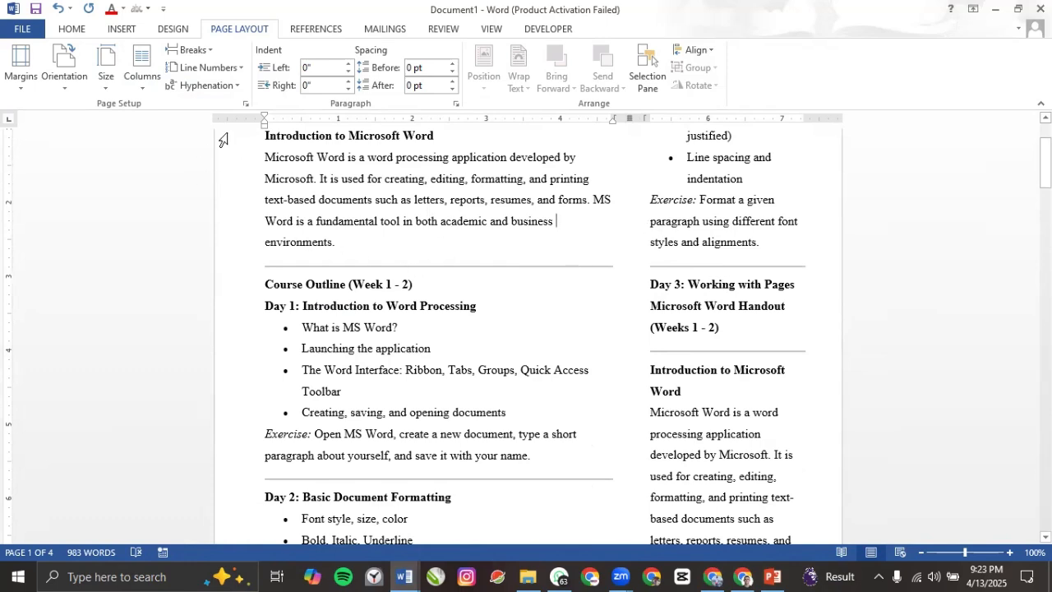
Step: Select the whole handout and set it back to two equal columns
key(ctrl+a)
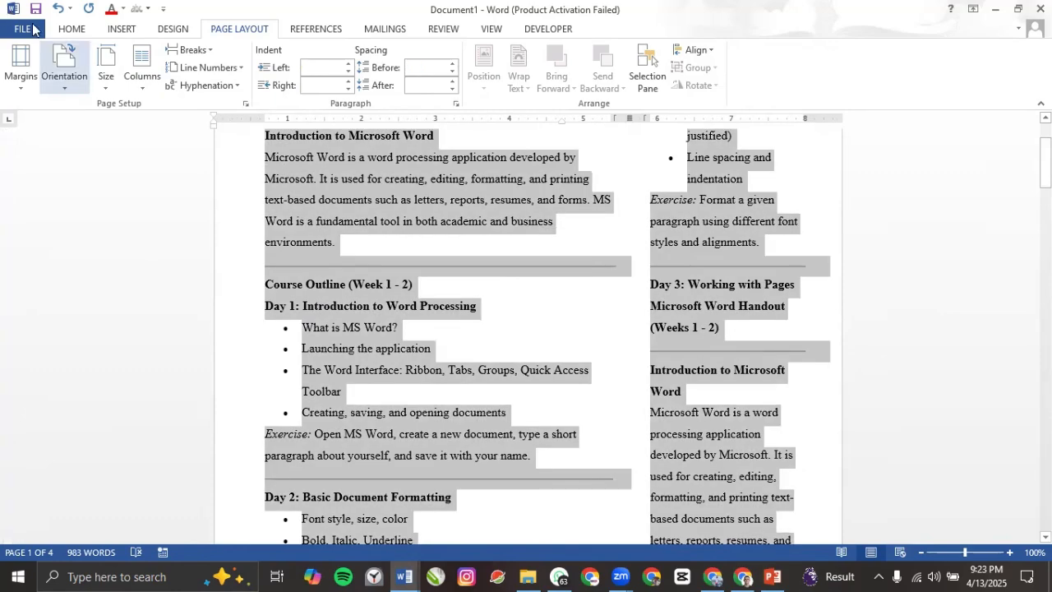
click(136, 88)
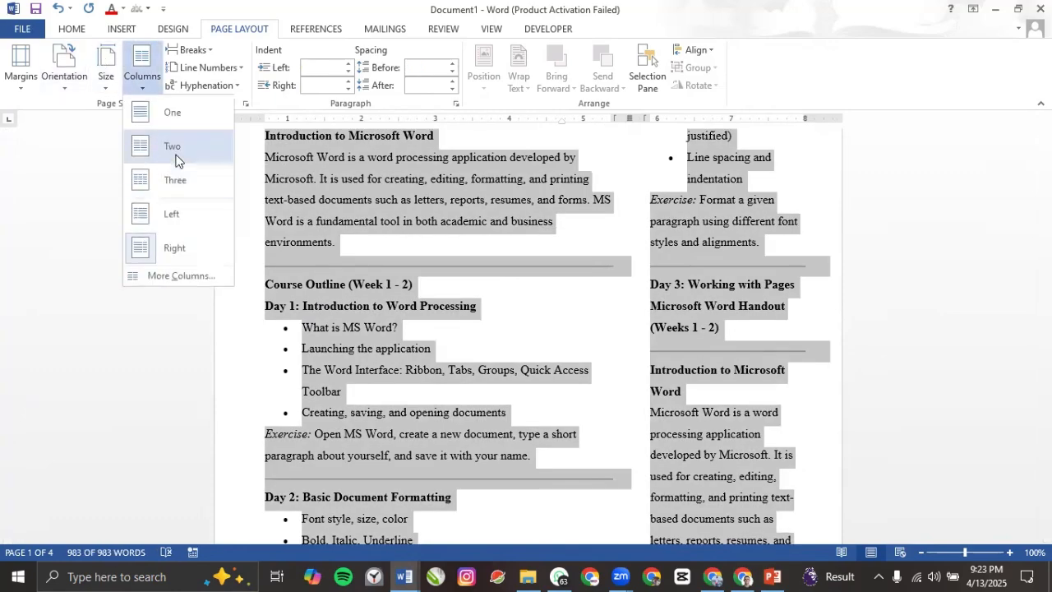
click(156, 147)
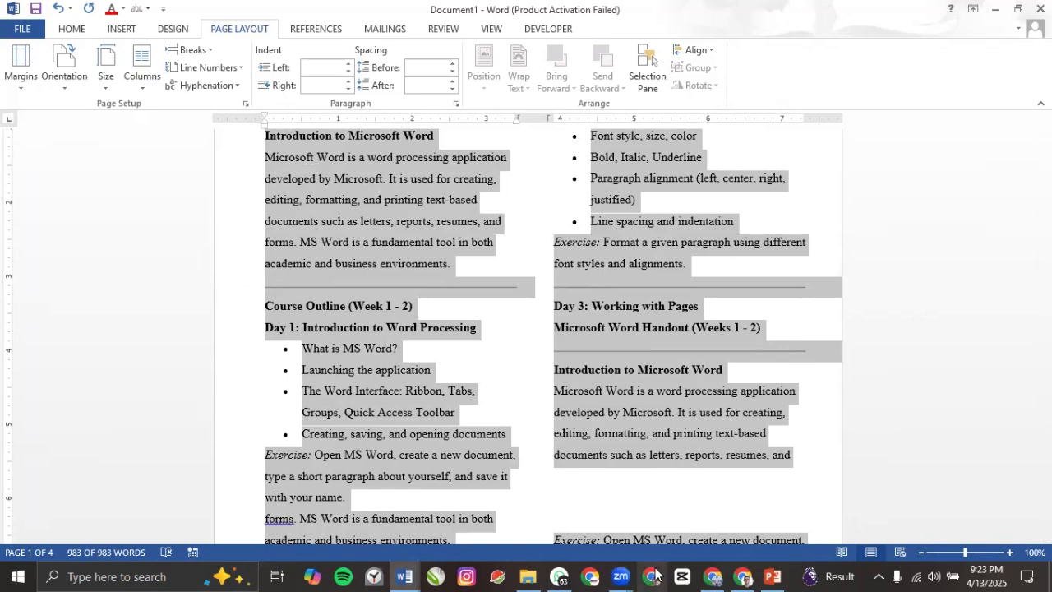
click(771, 576)
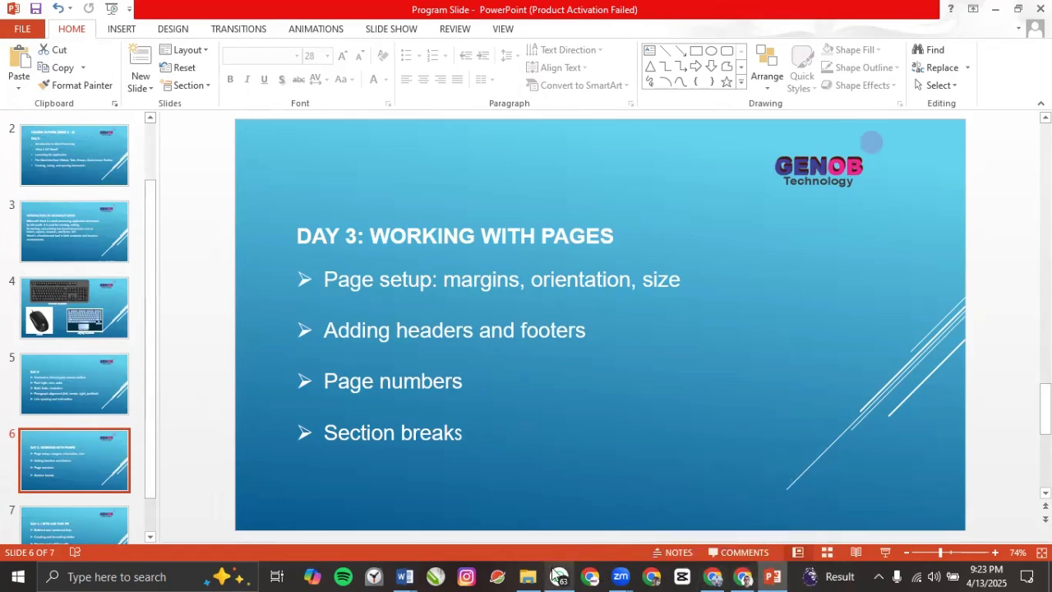
mouse_move(404, 574)
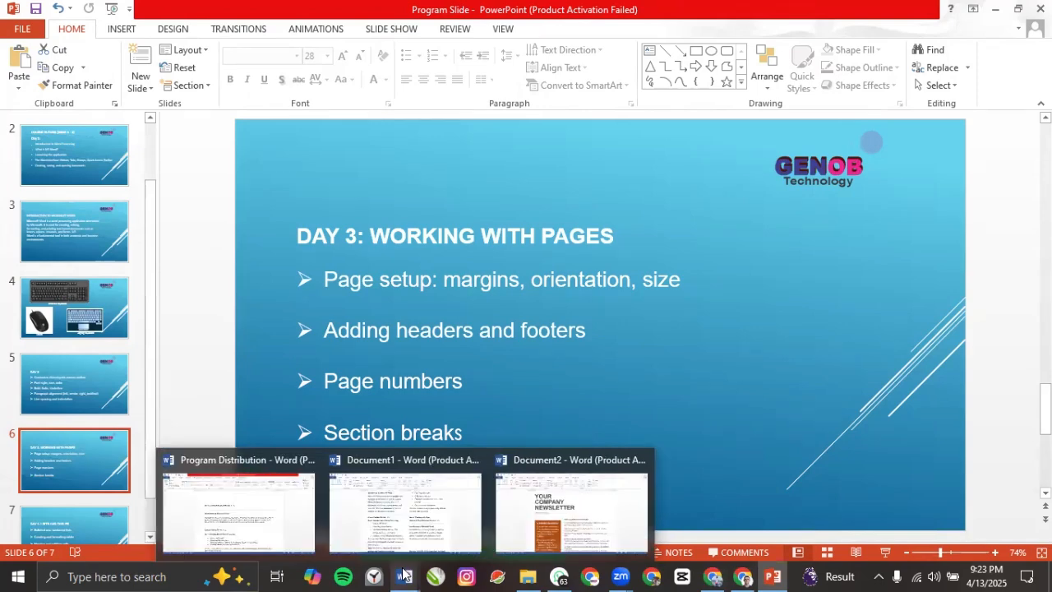
click(409, 539)
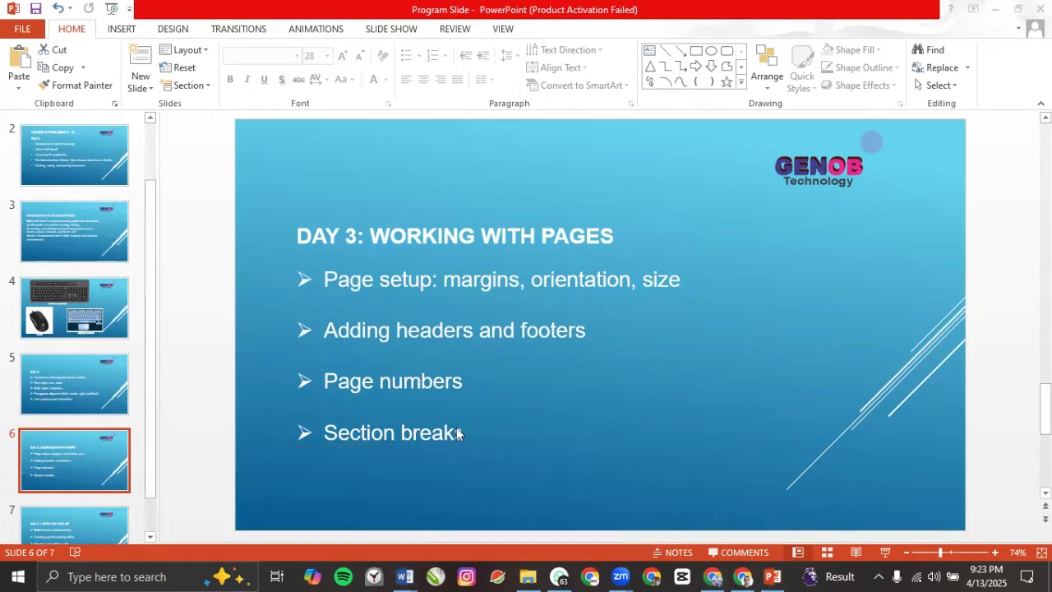
click(364, 253)
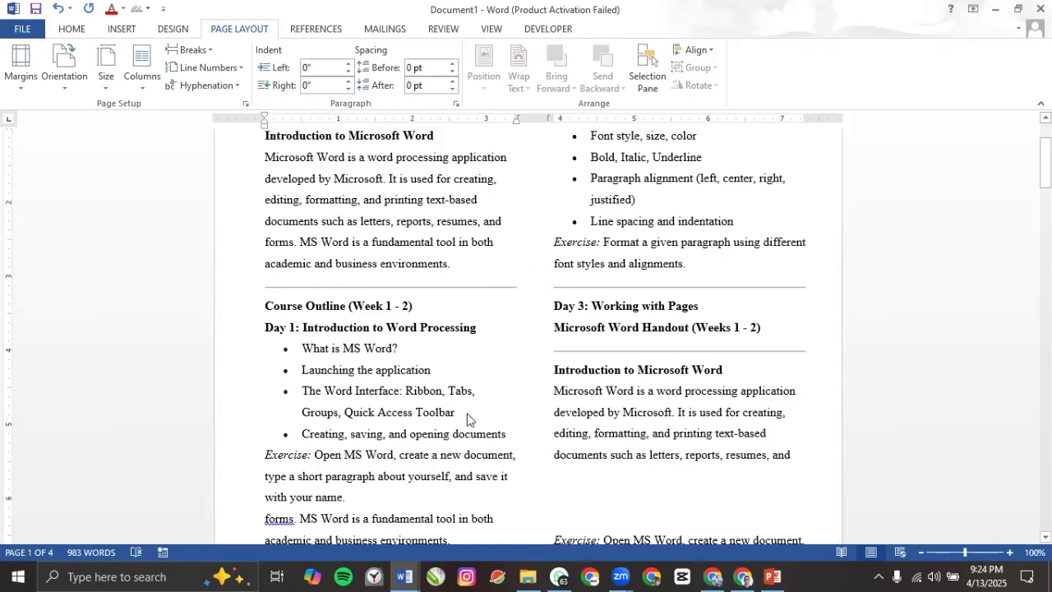
Step: Start a new blank document and type the phone number, correcting stray letters
key(ctrl+n)
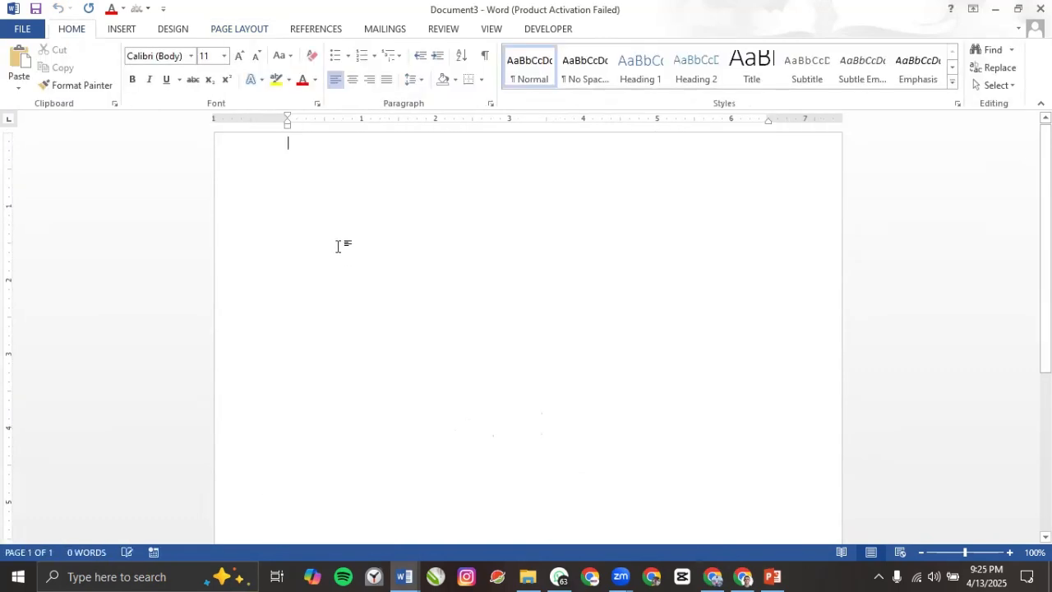
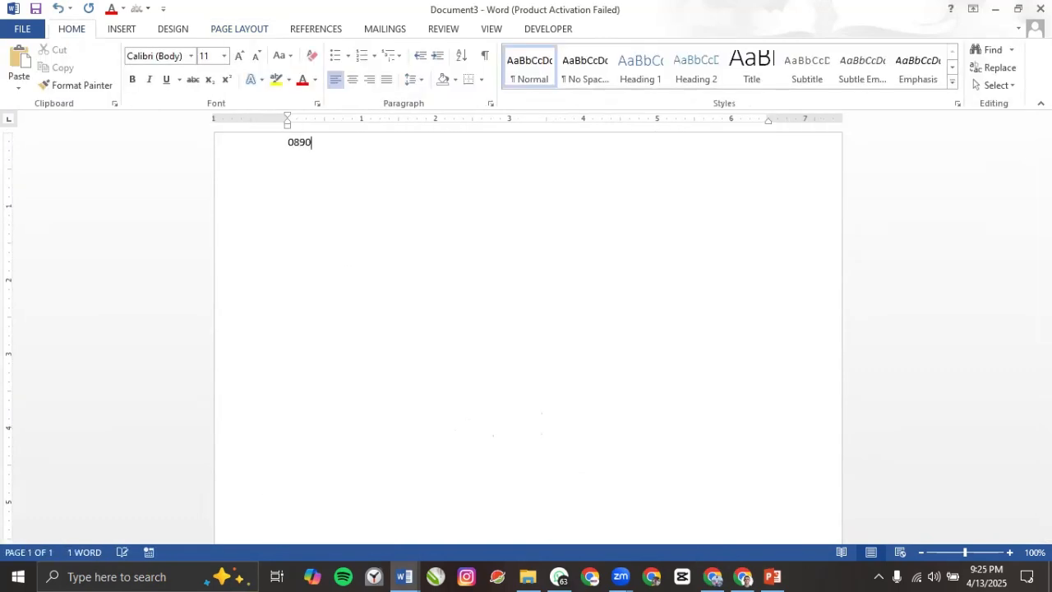
text(ma)
key(BackSpace)
key(BackSpace)
key(BackSpace)
text(ama)
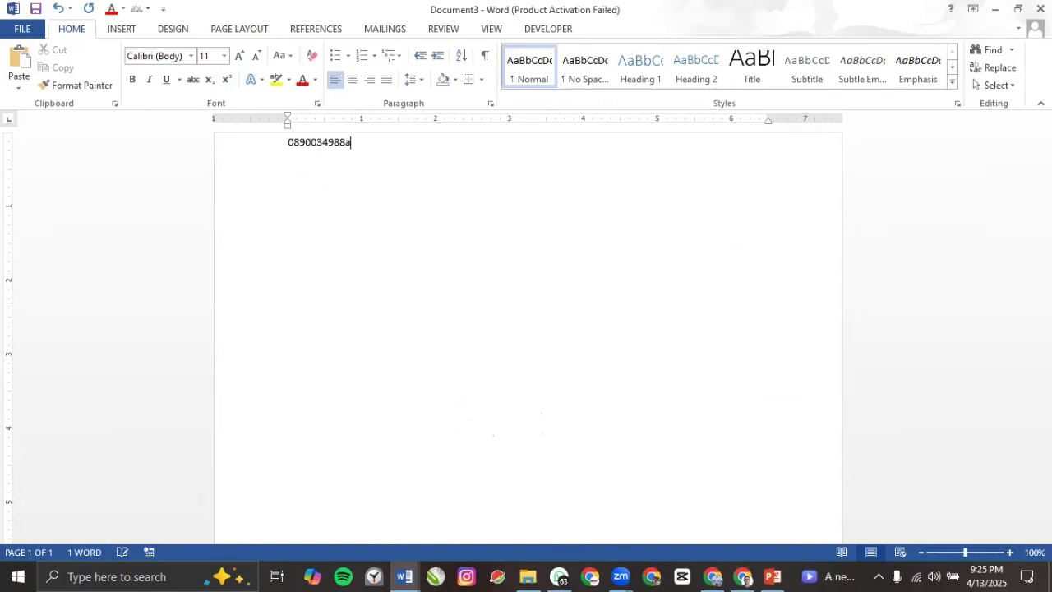
key(BackSpace)
key(BackSpace)
key(BackSpace)
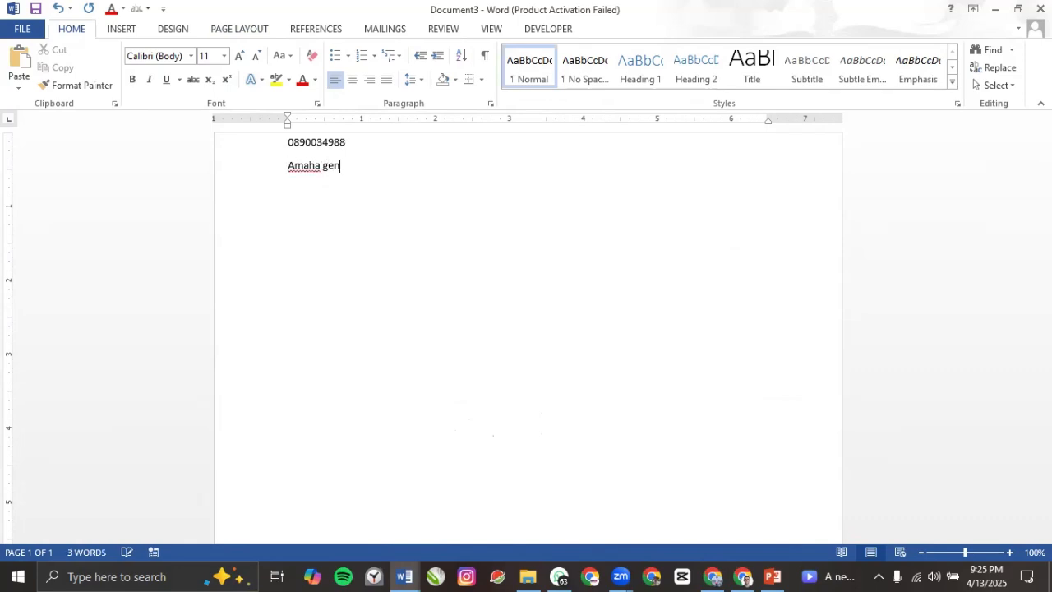
Step: Add the full name, then 'kuda mfb' on the next line, and select all three lines
key(Return)
text(kud)
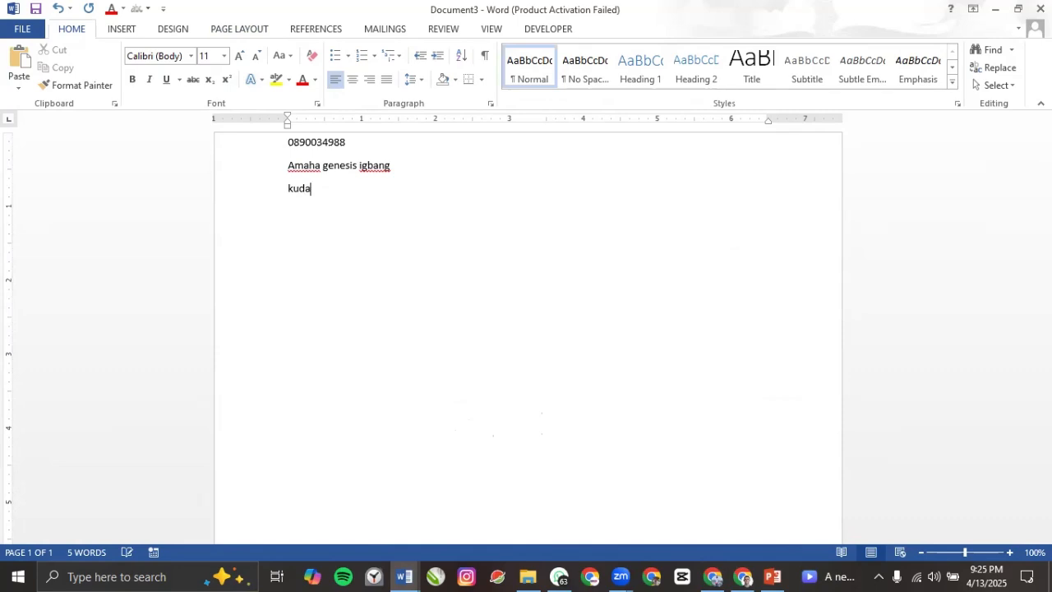
text(a mfb)
drag(283, 145, 367, 190)
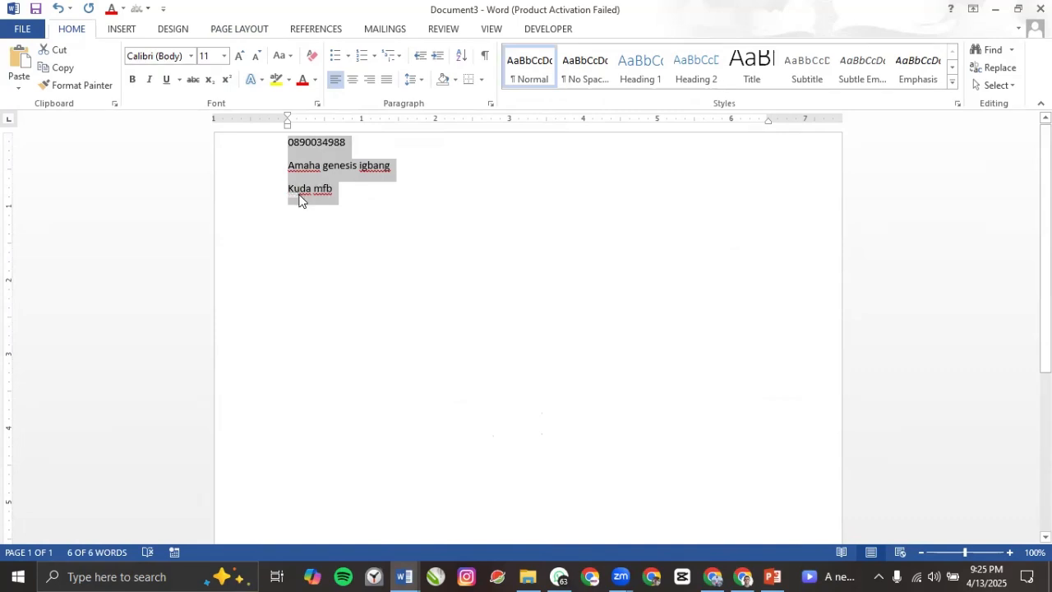
Step: Check the Page Layout orientation choices, leave the page in Portrait, and return to Home
click(232, 32)
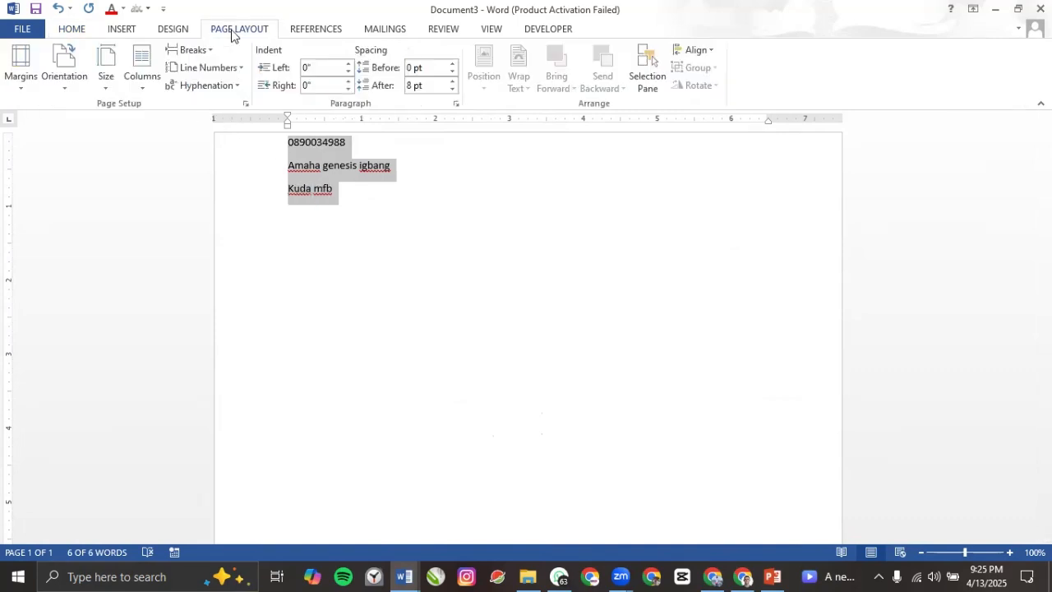
click(78, 89)
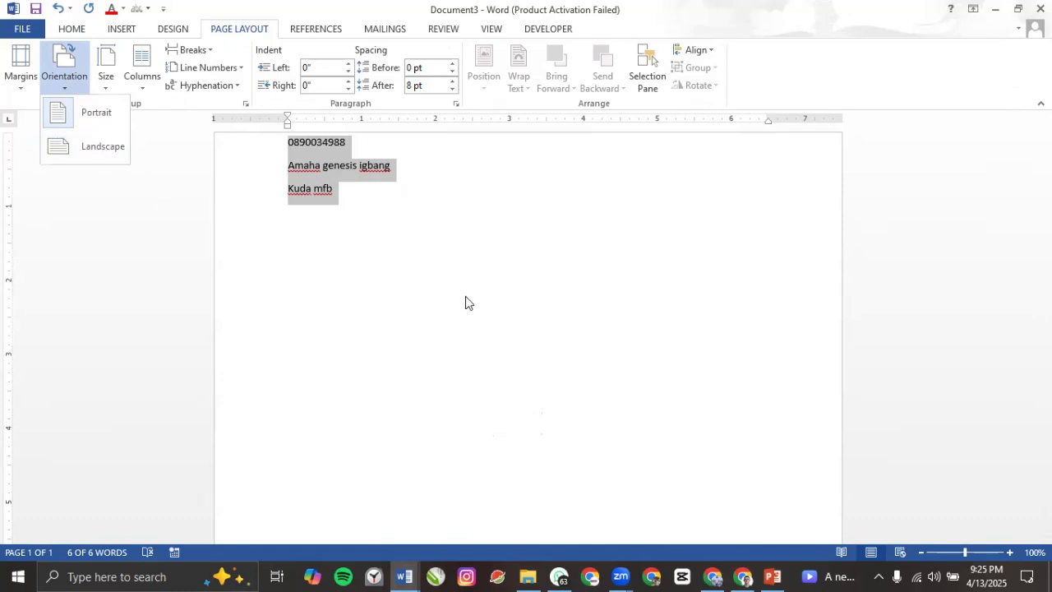
ctrl+scroll(374, 306, down, 3)
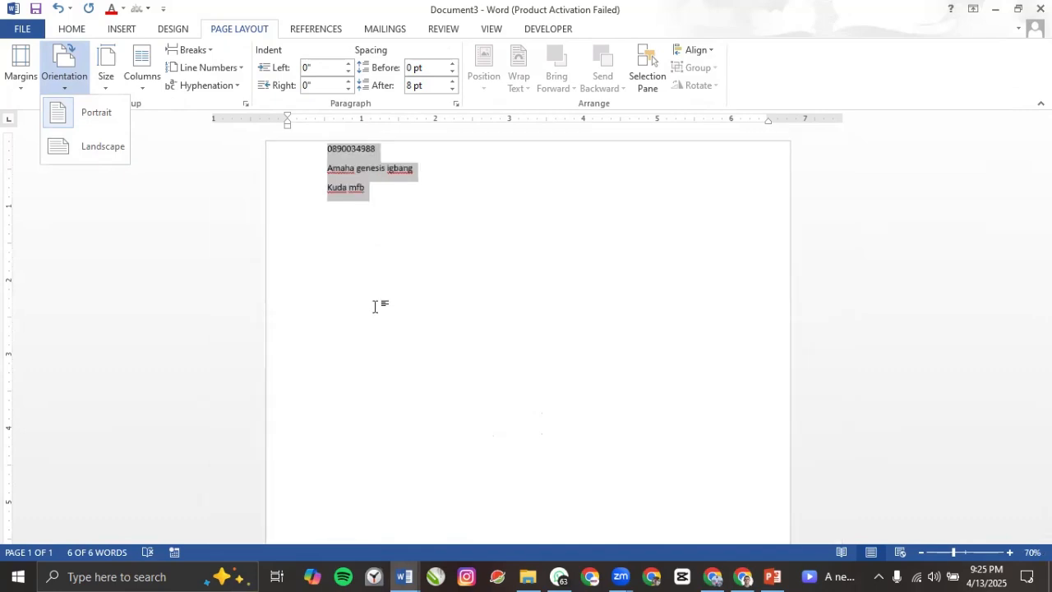
ctrl+scroll(374, 305, down, 2)
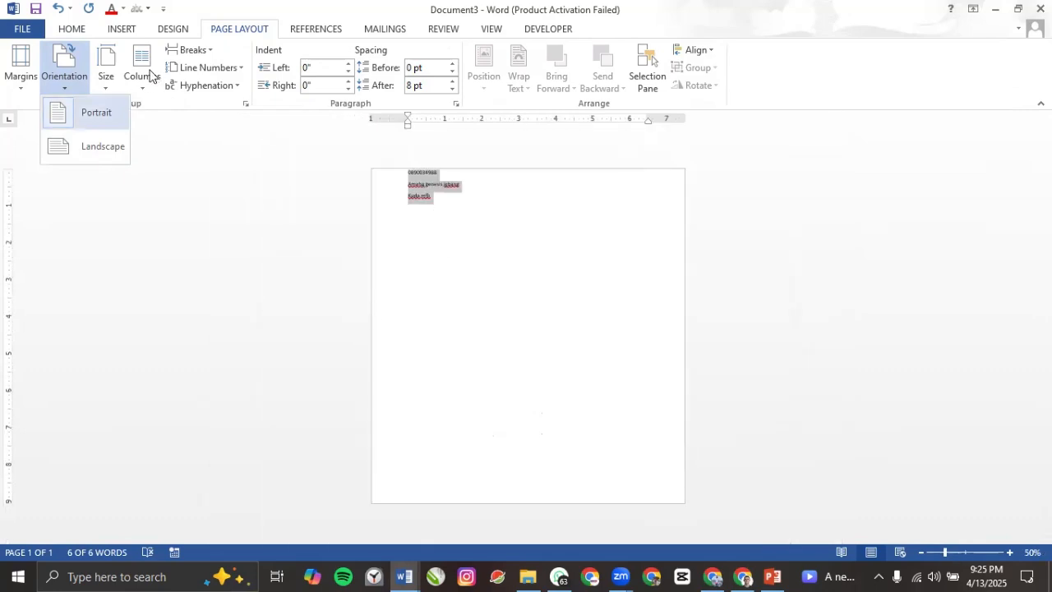
click(72, 29)
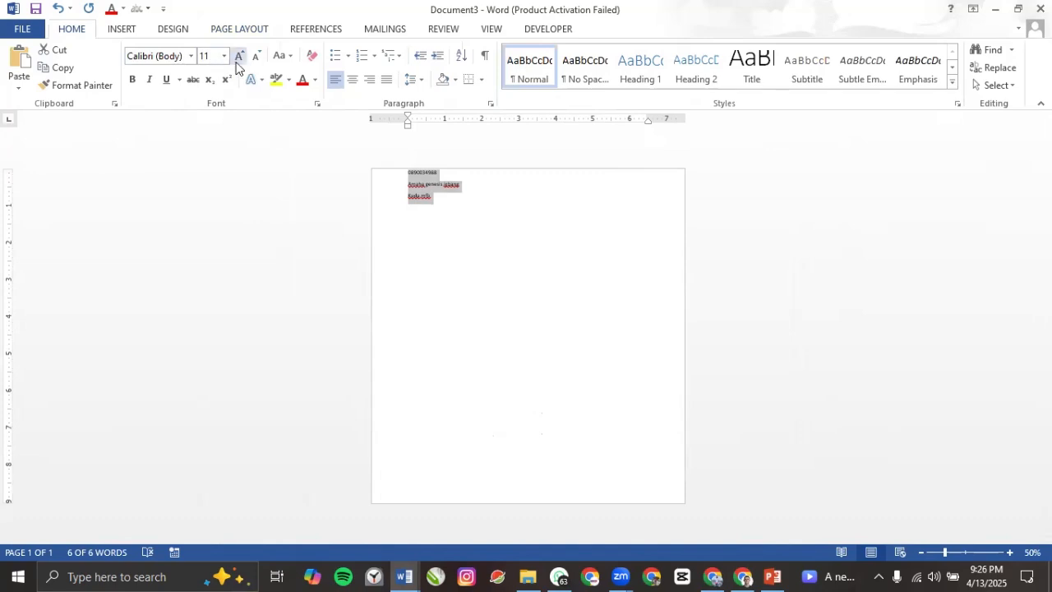
Step: Grow the selected lines three sizes and change their font to Arial Black
click(237, 59)
click(237, 60)
click(238, 59)
click(238, 59)
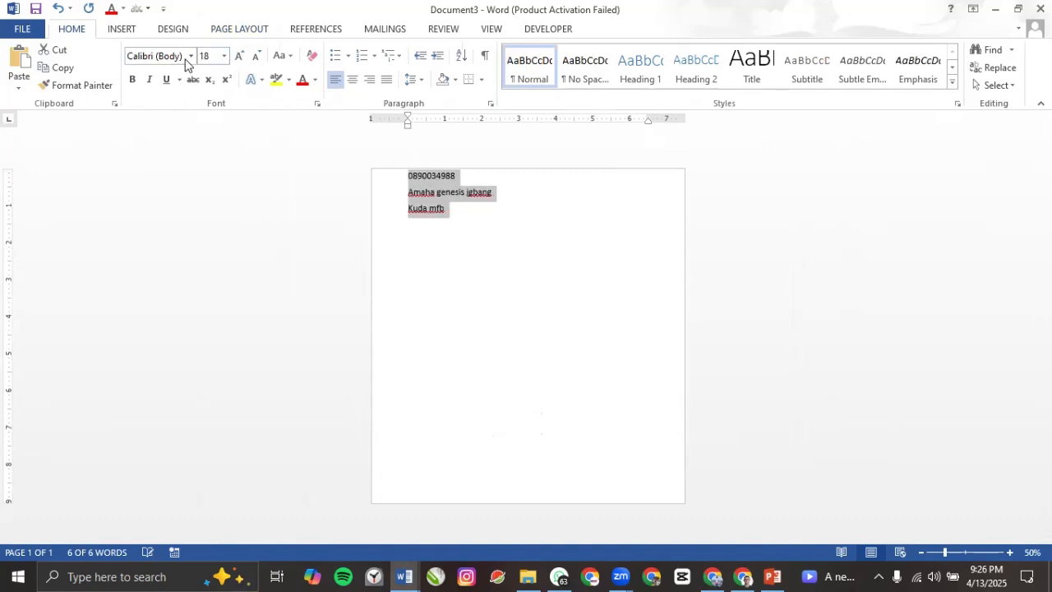
click(179, 58)
text(Arial Black)
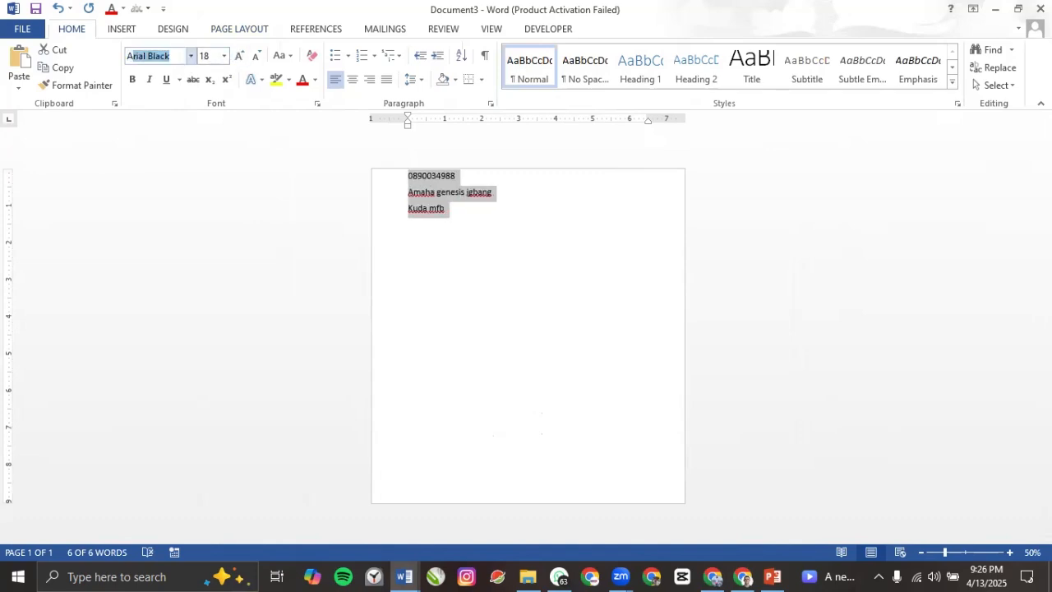
key(Return)
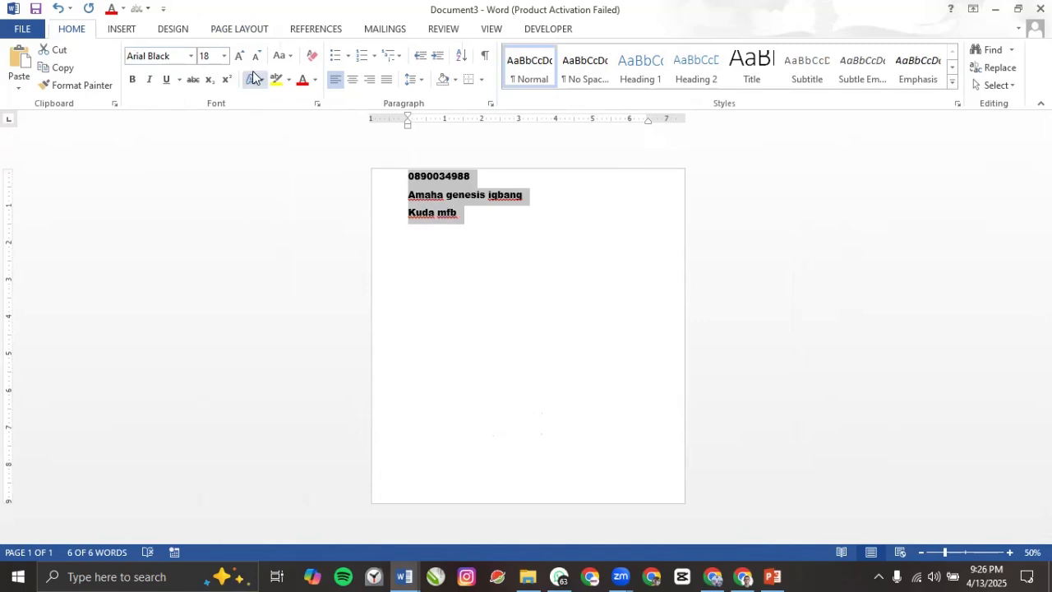
Step: Step the font size up with Ctrl+] until it settles at 38 pt
key(ctrl+bracketright)
key(ctrl+bracketright)
key(ctrl+bracketright)
key(ctrl+bracketright)
key(ctrl+bracketright)
key(ctrl+bracketright)
key(ctrl+bracketright)
key(ctrl+bracketright)
key(ctrl+bracketright)
key(ctrl+bracketright)
key(ctrl+bracketright)
key(ctrl+bracketright)
key(ctrl+bracketright)
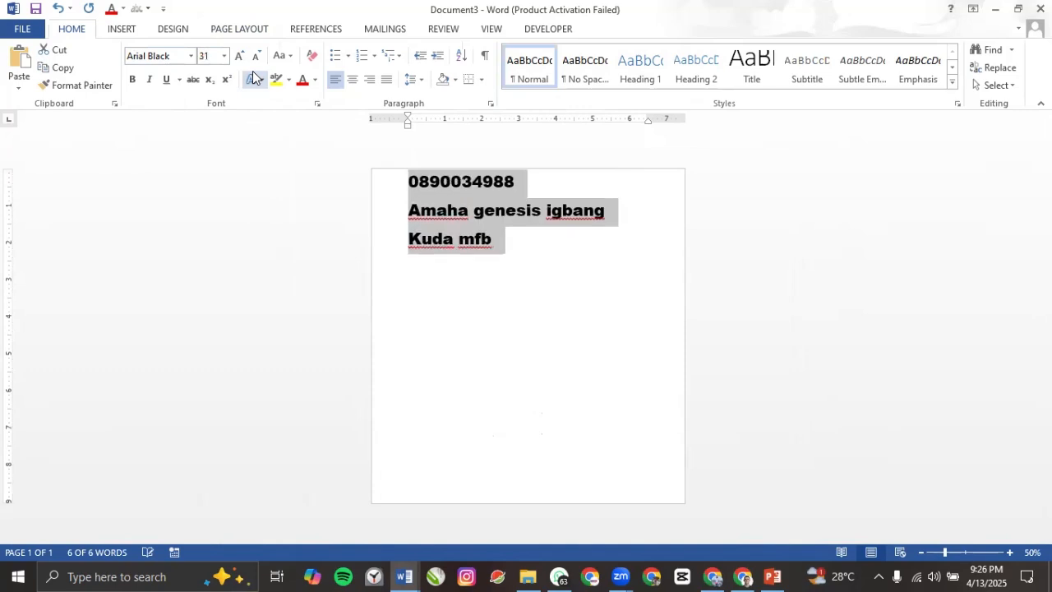
key(ctrl+bracketright)
key(ctrl+bracketright)
key(ctrl+bracketright)
key(ctrl+bracketright)
key(ctrl+bracketright)
key(ctrl+bracketright)
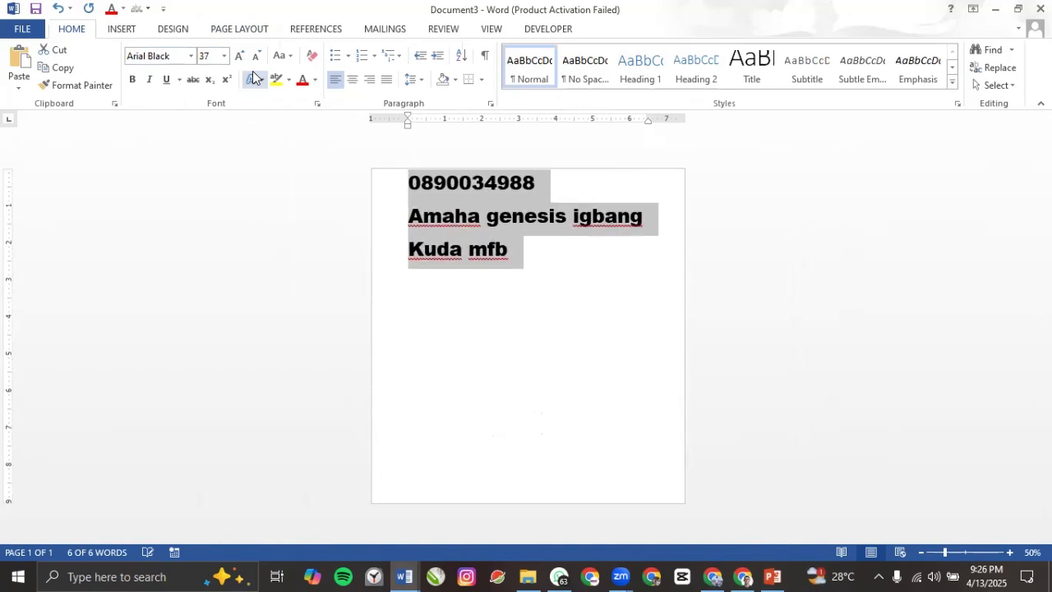
key(ctrl+bracketright)
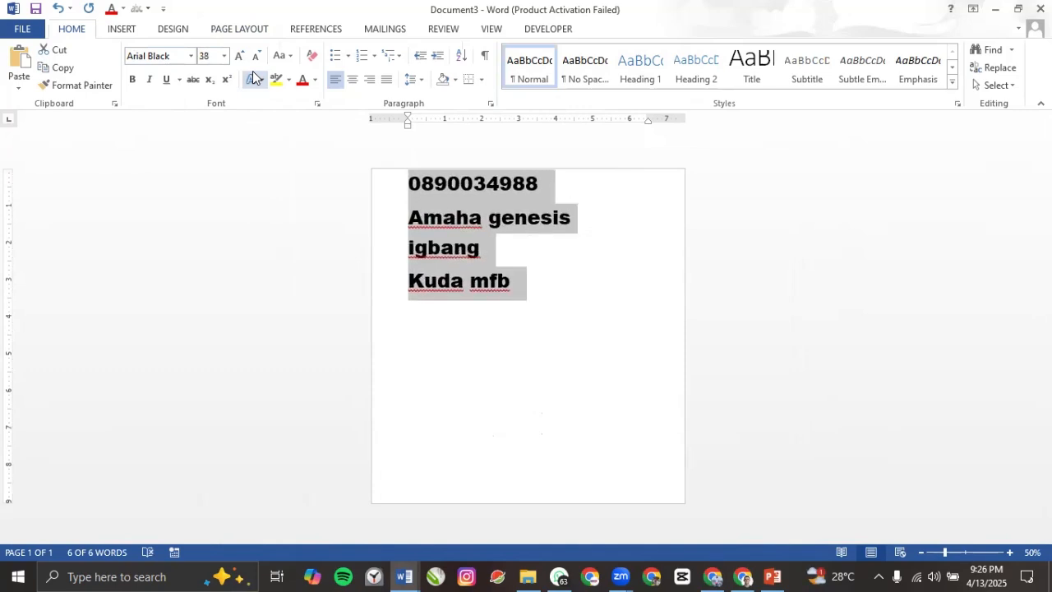
key(ctrl+bracketleft)
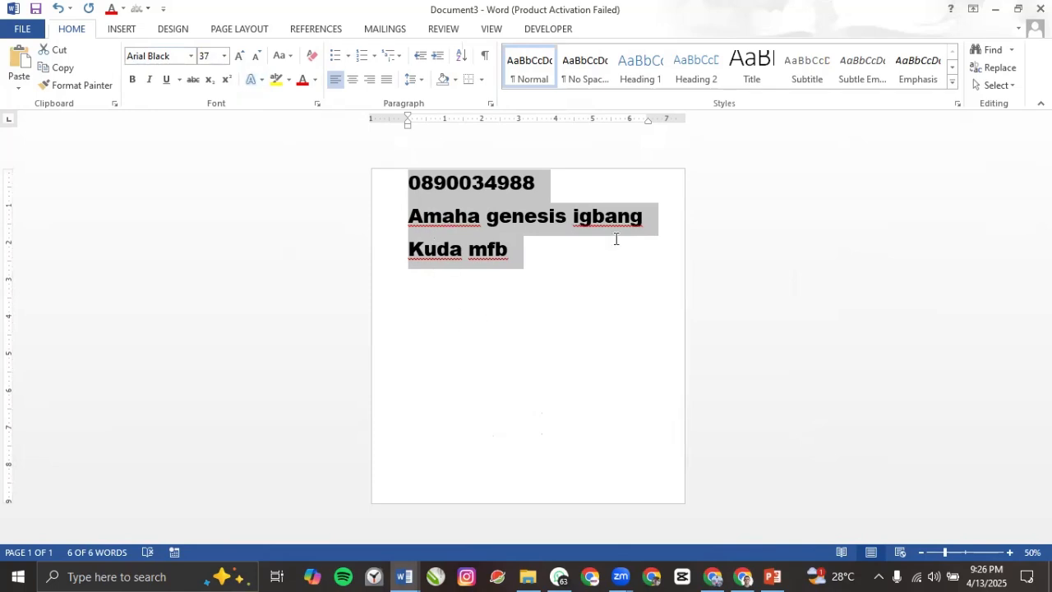
key(ctrl+bracketright)
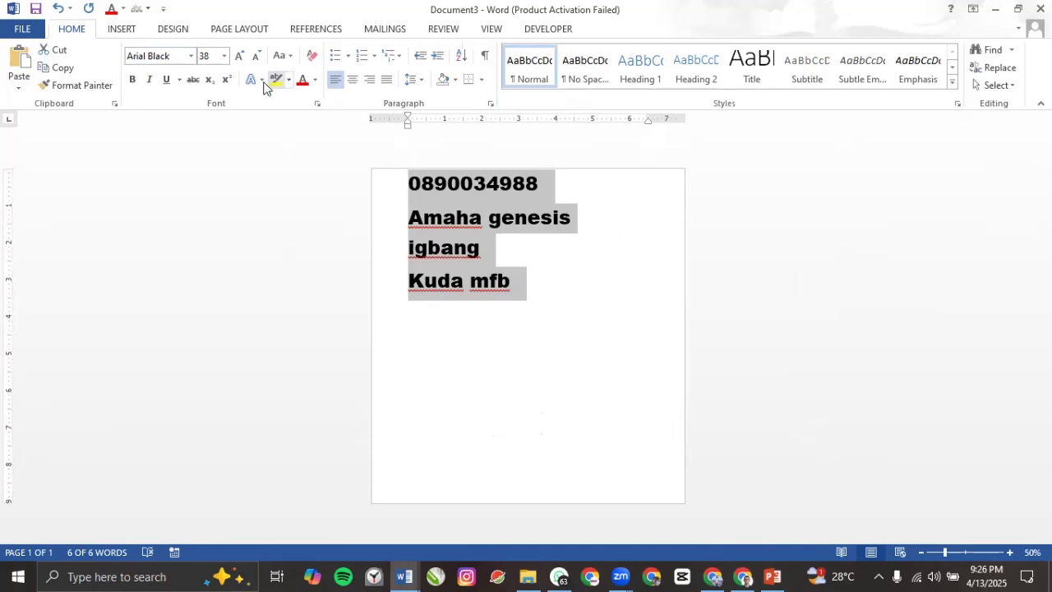
Step: Change the selected details to UPPERCASE
click(284, 55)
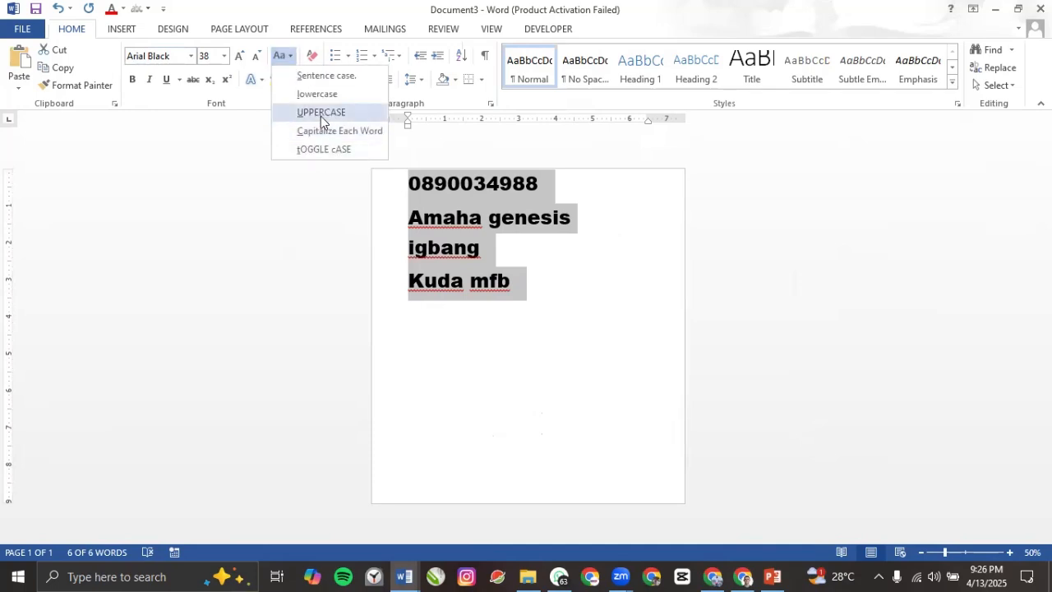
click(321, 113)
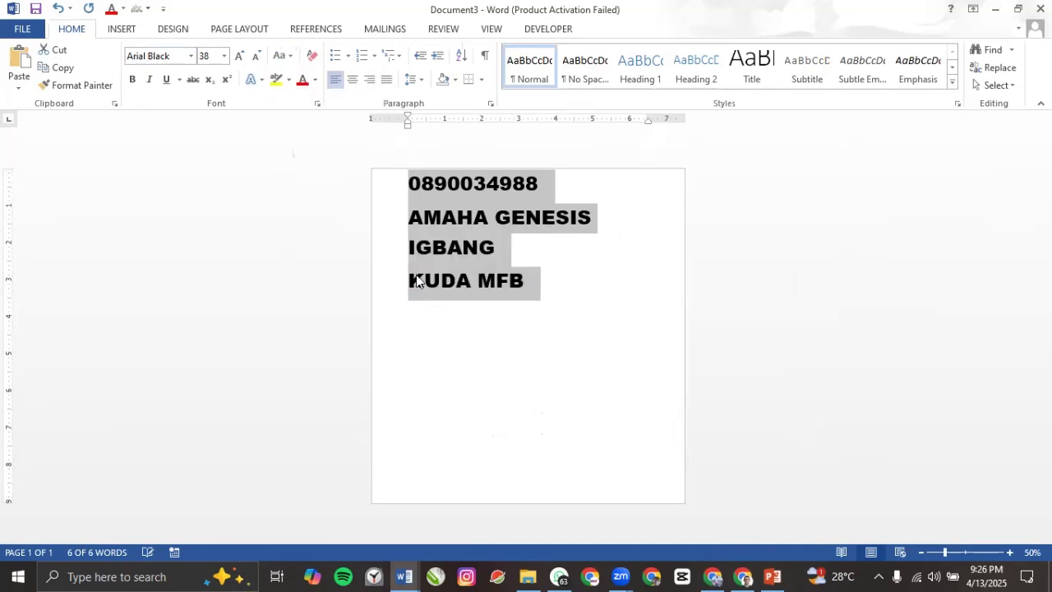
click(470, 281)
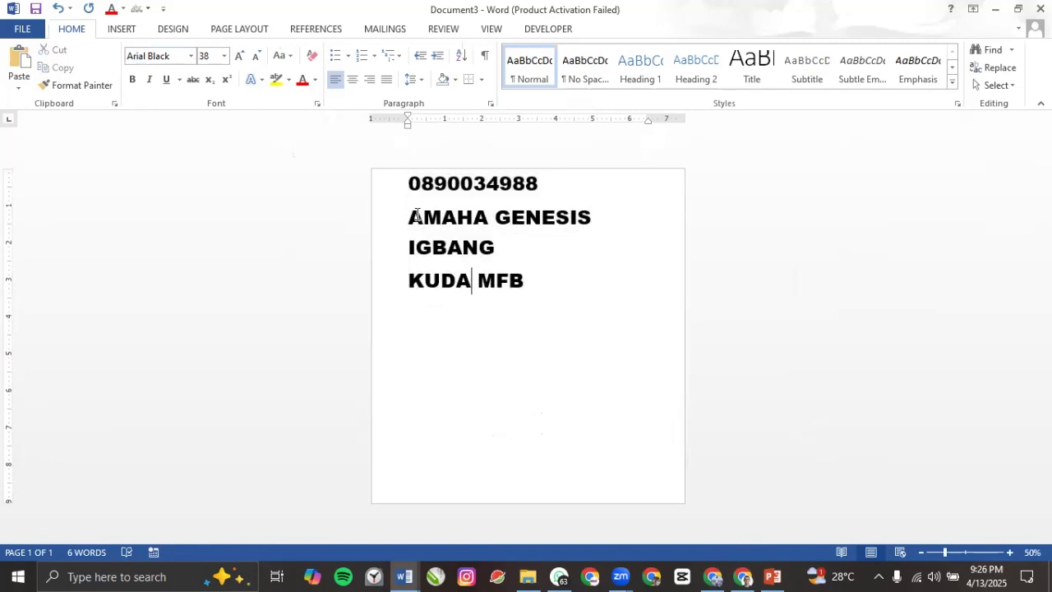
Step: Insert blank lines after the name line and after the account number
click(499, 257)
key(Return)
click(541, 185)
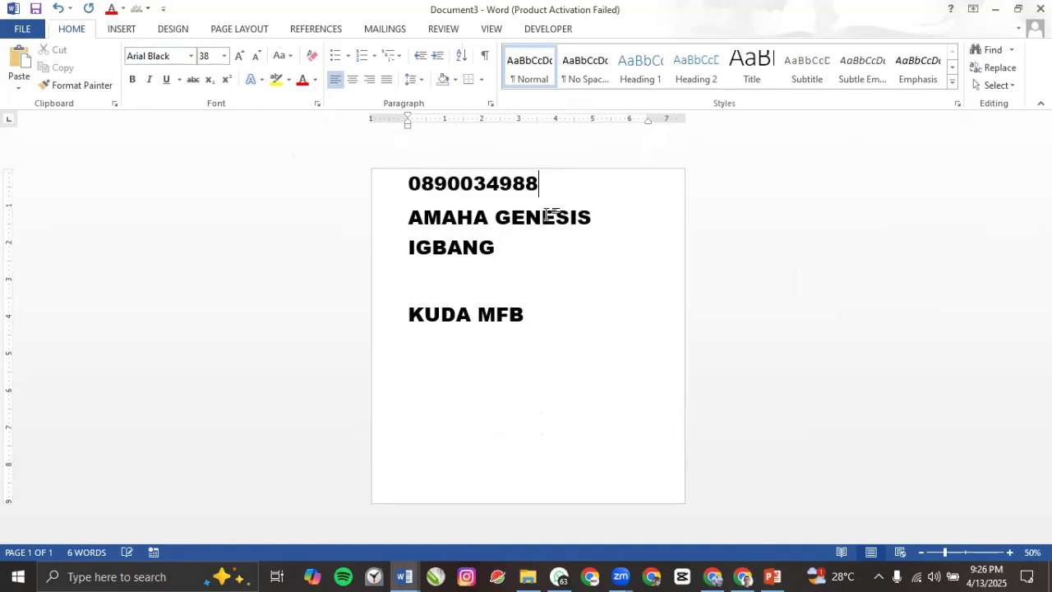
key(Return)
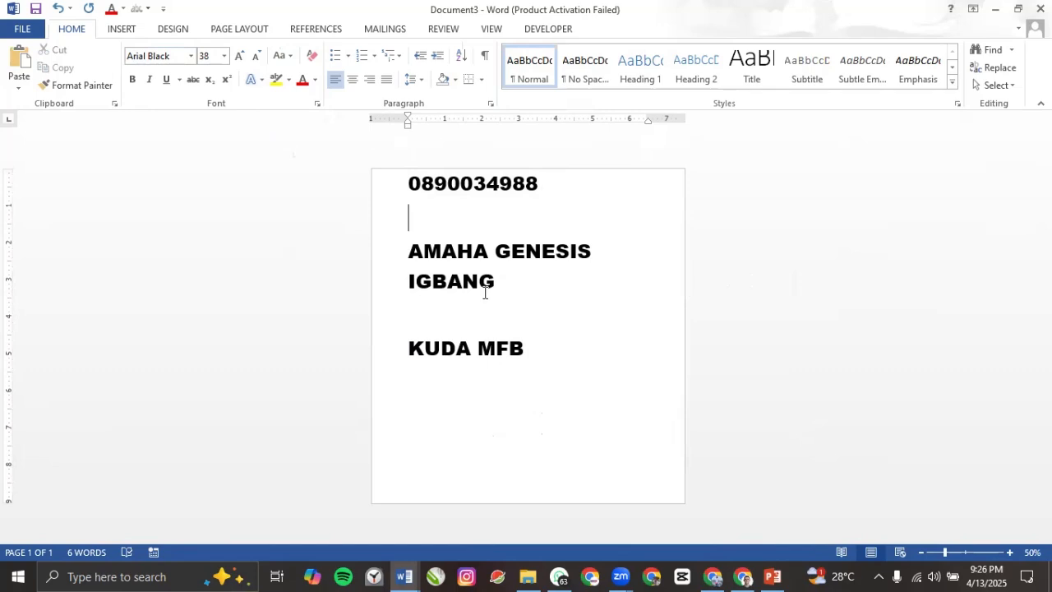
Step: Centre all the account-detail lines on the page
drag(410, 183, 552, 347)
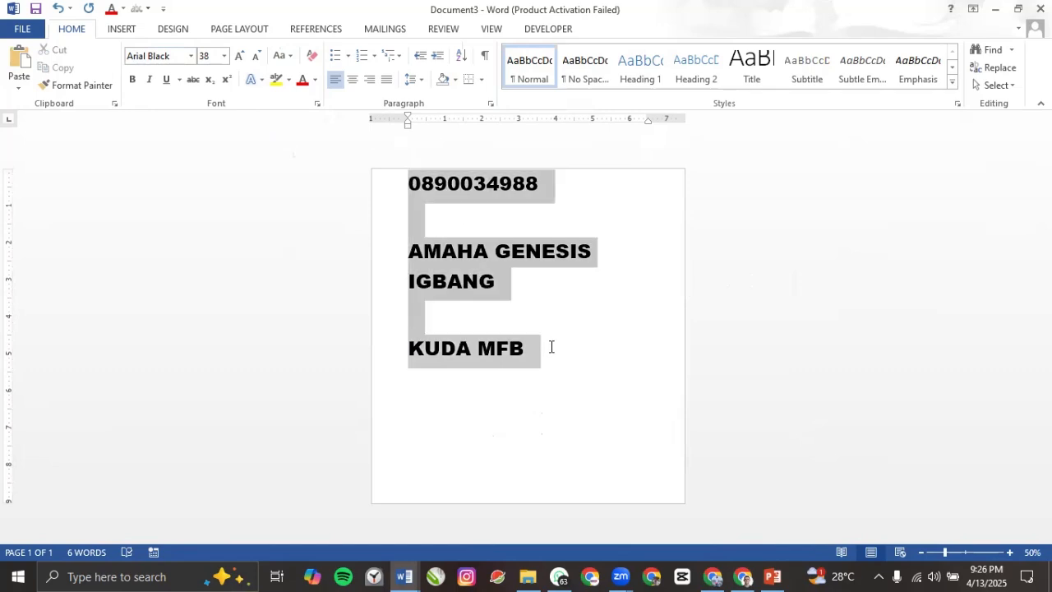
click(354, 81)
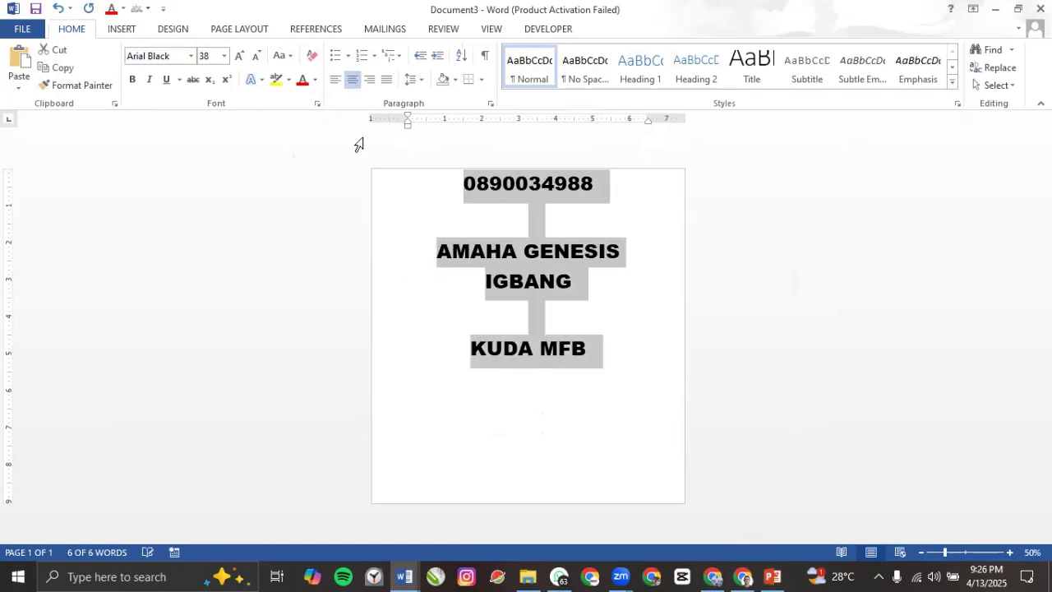
click(534, 325)
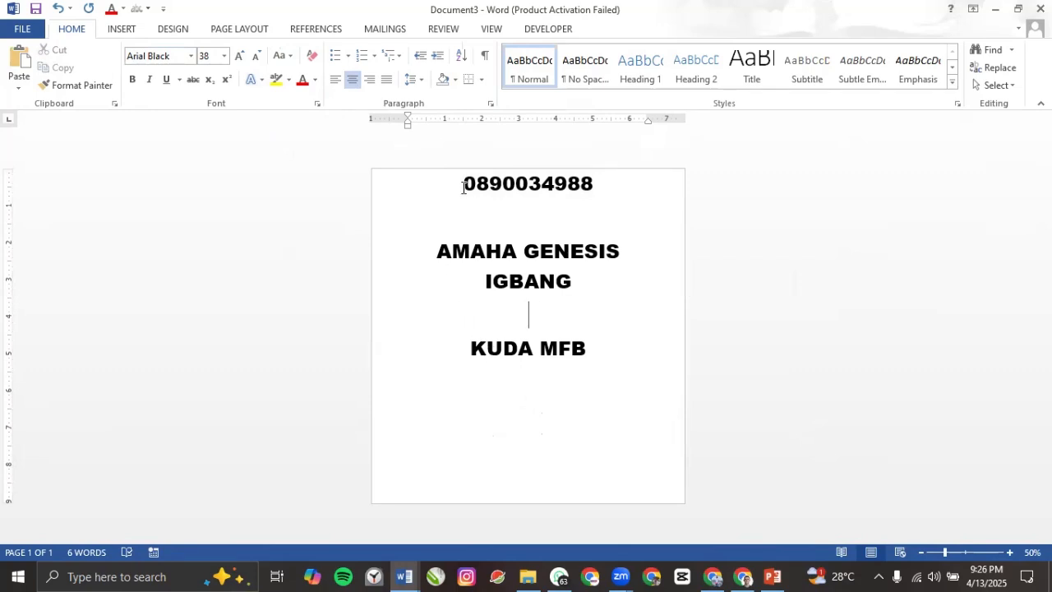
drag(463, 186, 571, 374)
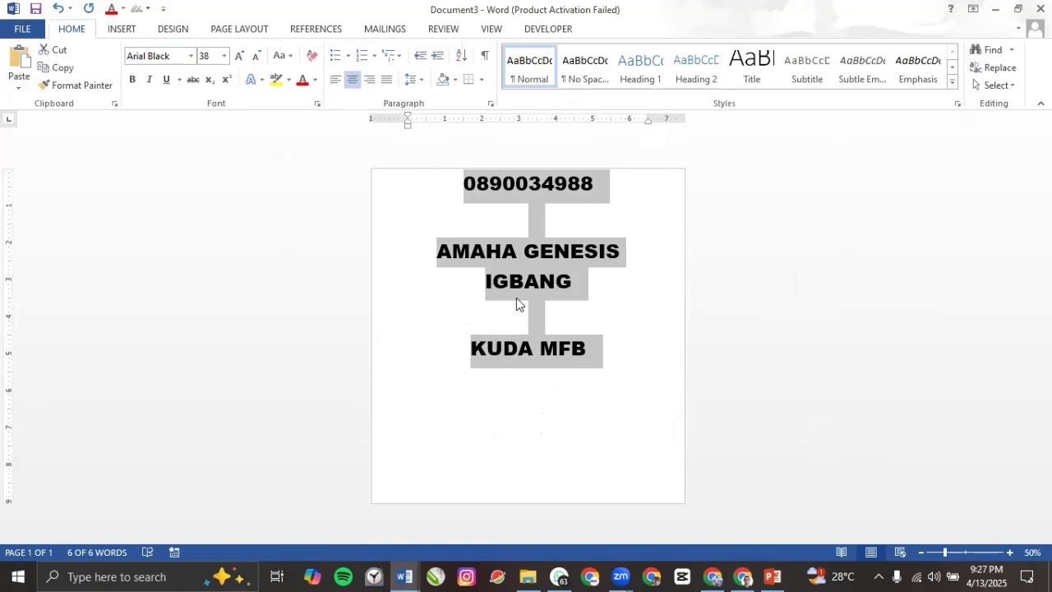
Step: Set the page orientation to Landscape
click(170, 33)
click(220, 31)
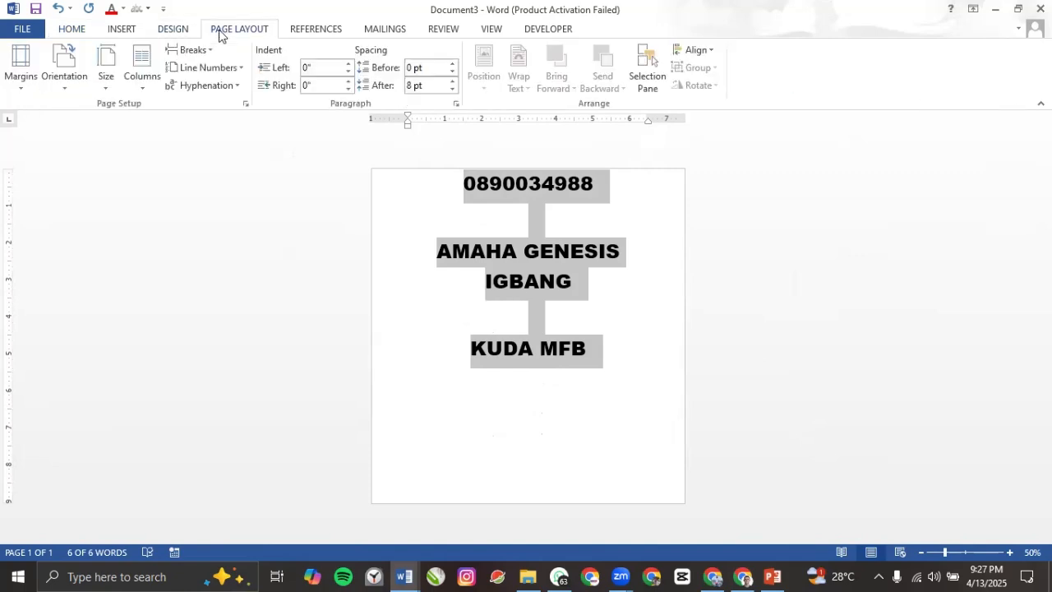
click(76, 83)
click(92, 149)
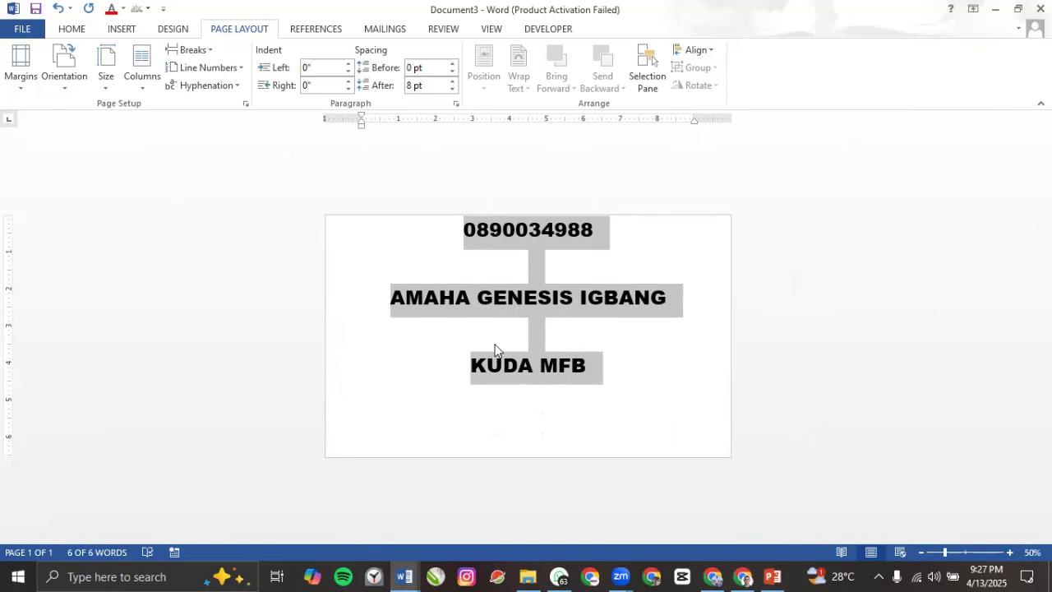
Step: Left-align the blank line below the number and add an empty line above the number
click(507, 277)
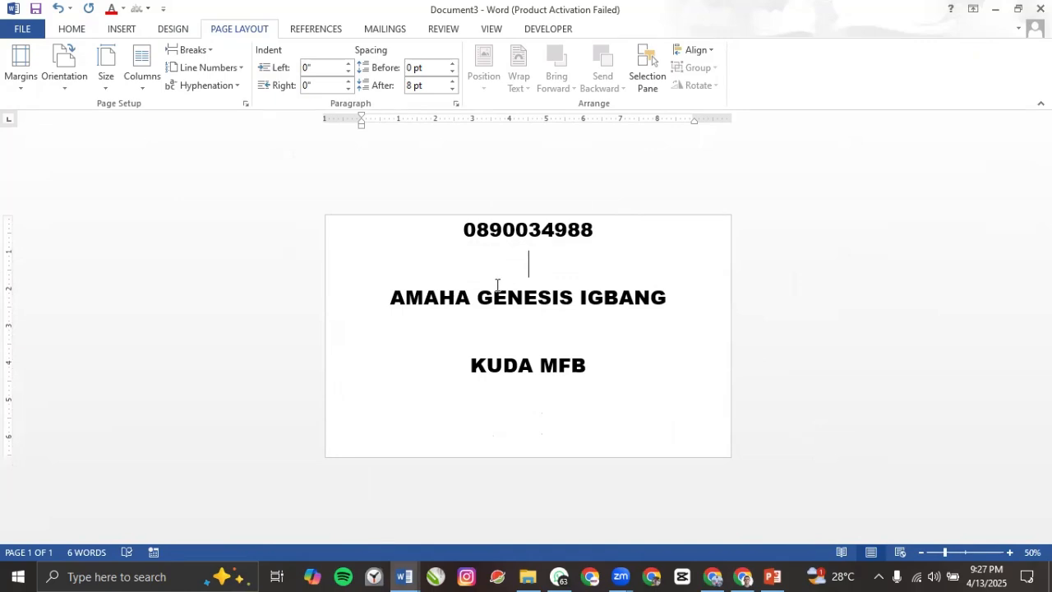
key(ctrl+l)
click(465, 239)
key(Return)
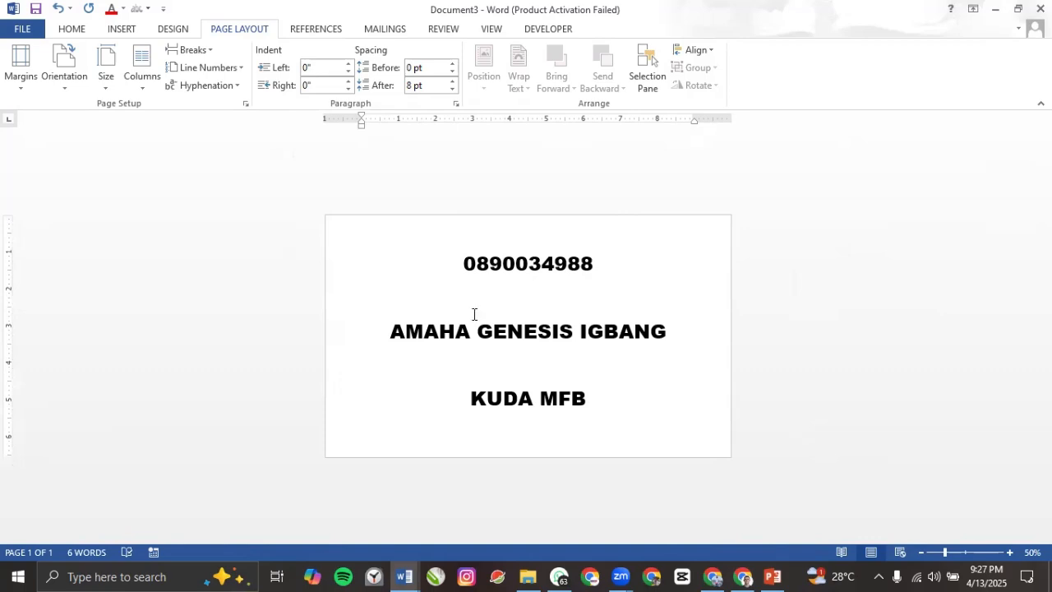
Step: Delete the empty lines above the name and above the bank name
key(BackSpace)
double_click(501, 345)
key(BackSpace)
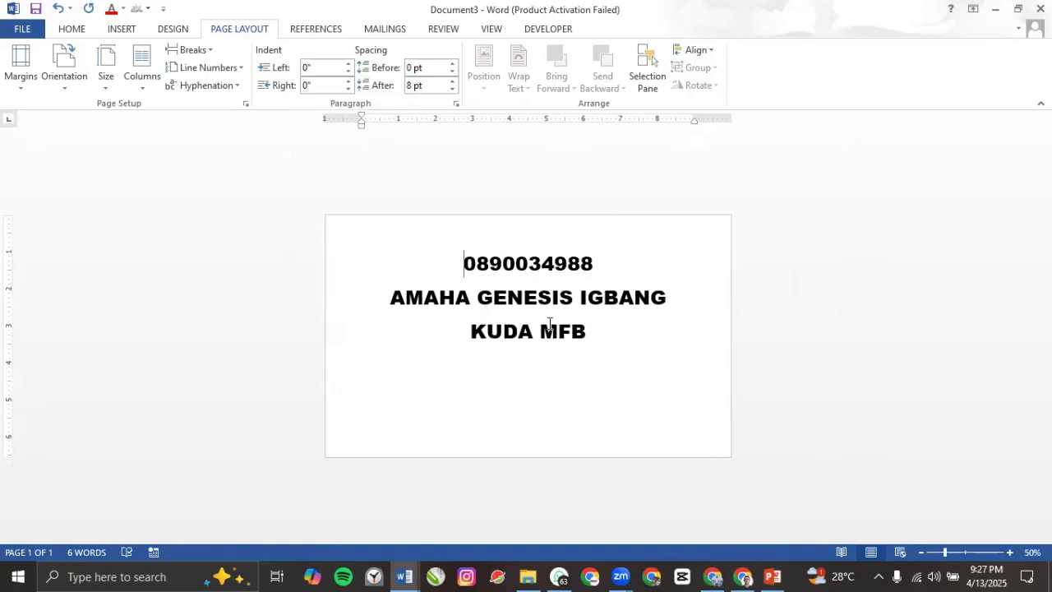
Step: Enlarge all the text one size net so the name still fits on one line
key(ctrl+a)
key(ctrl+bracketright)
key(ctrl+bracketright)
key(ctrl+bracketright)
key(ctrl+bracketright)
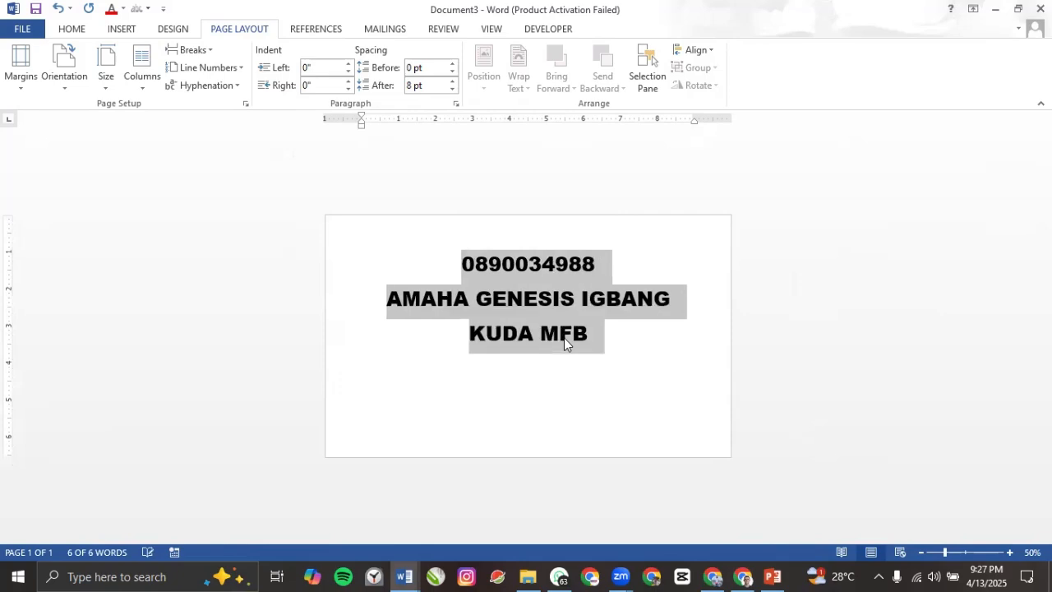
key(ctrl+bracketright)
key(ctrl+bracketright)
key(ctrl+bracketright)
key(ctrl+bracketright)
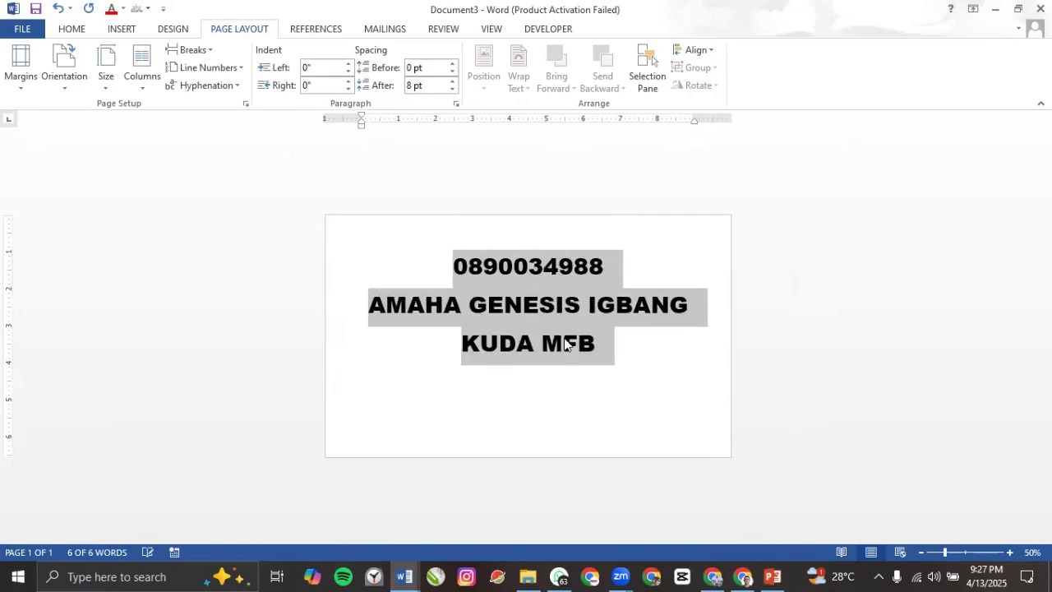
key(ctrl+bracketleft)
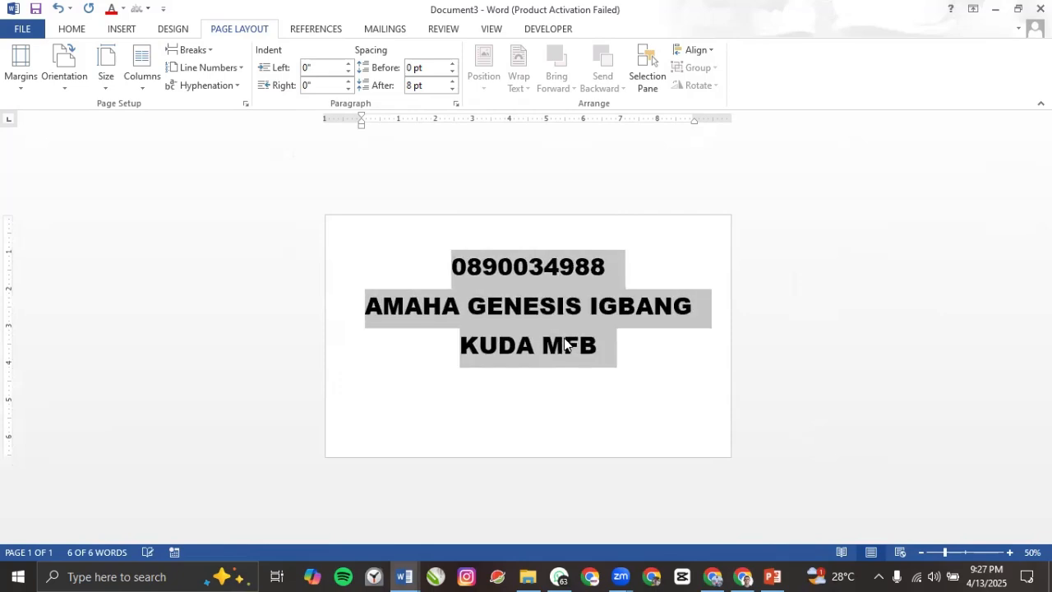
click(451, 262)
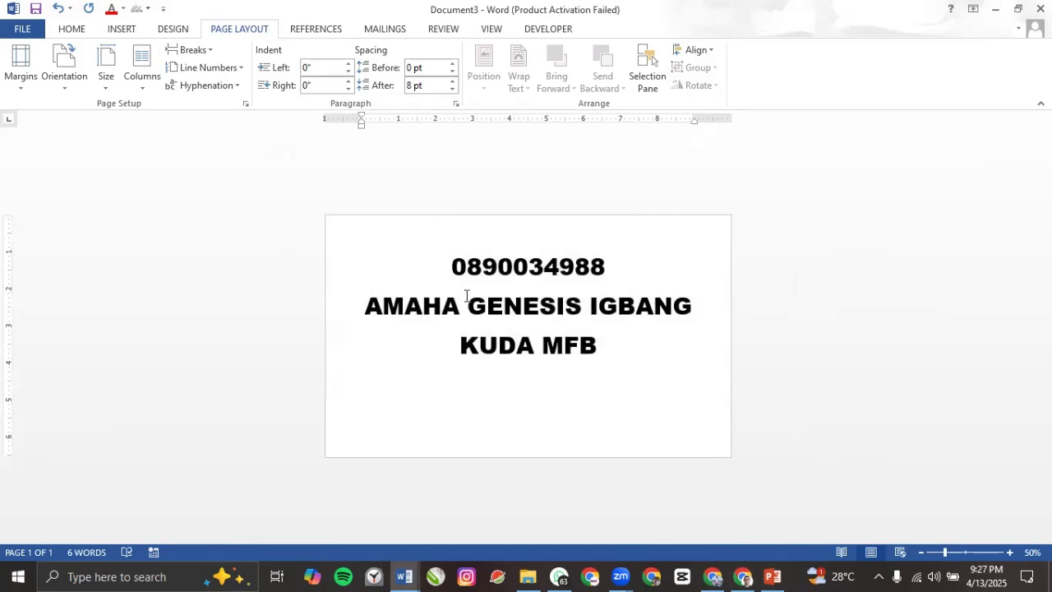
drag(452, 266, 620, 265)
Step: Set the phone number line in Algerian and grow it to 90 pt
click(72, 31)
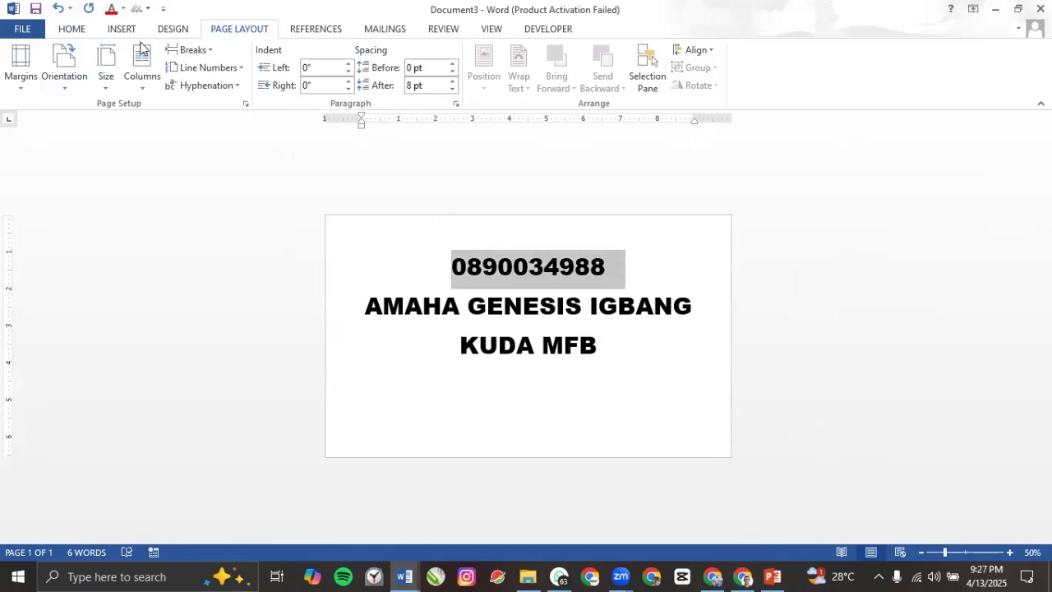
click(159, 58)
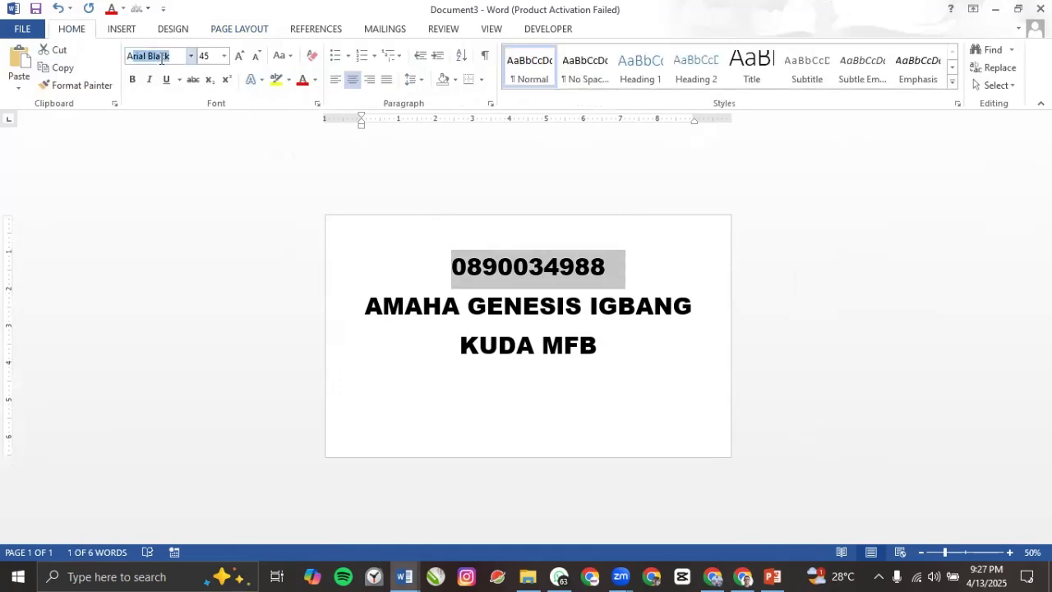
text(Algerian)
key(Return)
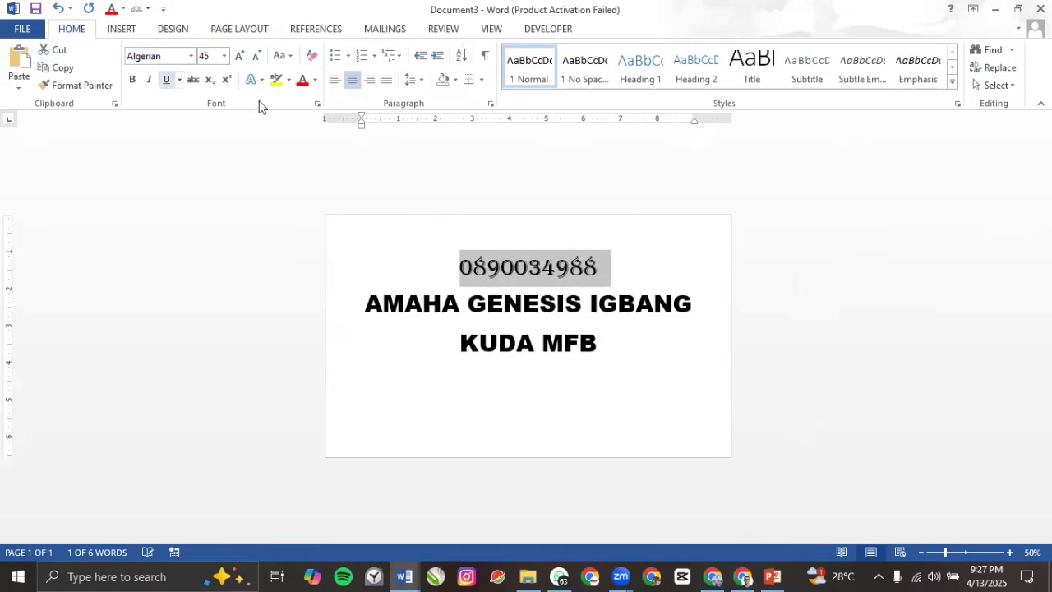
click(238, 57)
click(237, 58)
click(238, 58)
click(238, 58)
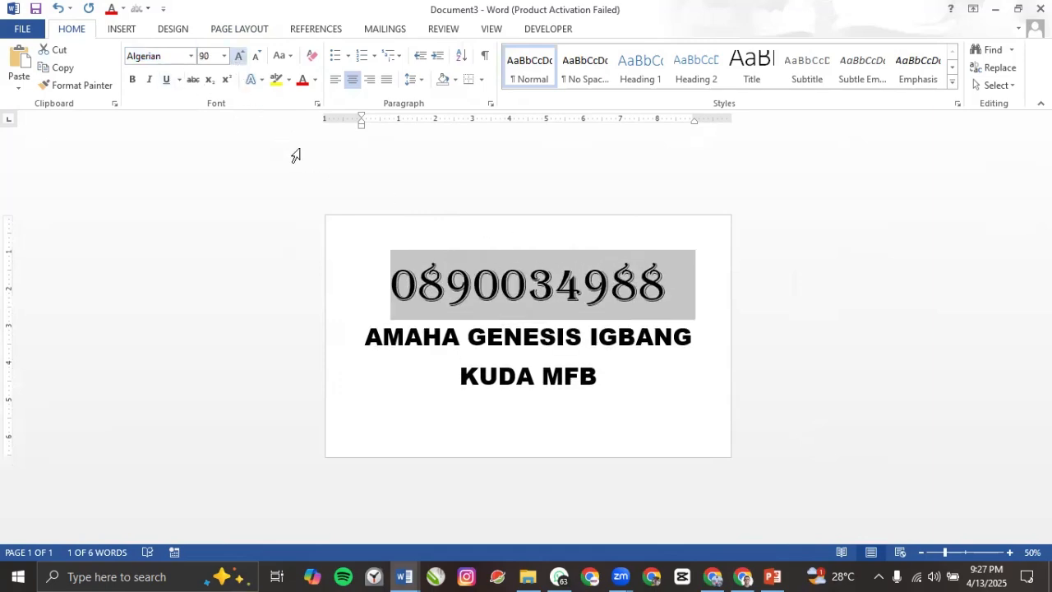
Step: Select the KUDA MFB line and enlarge it to 72 pt
triple_click(507, 376)
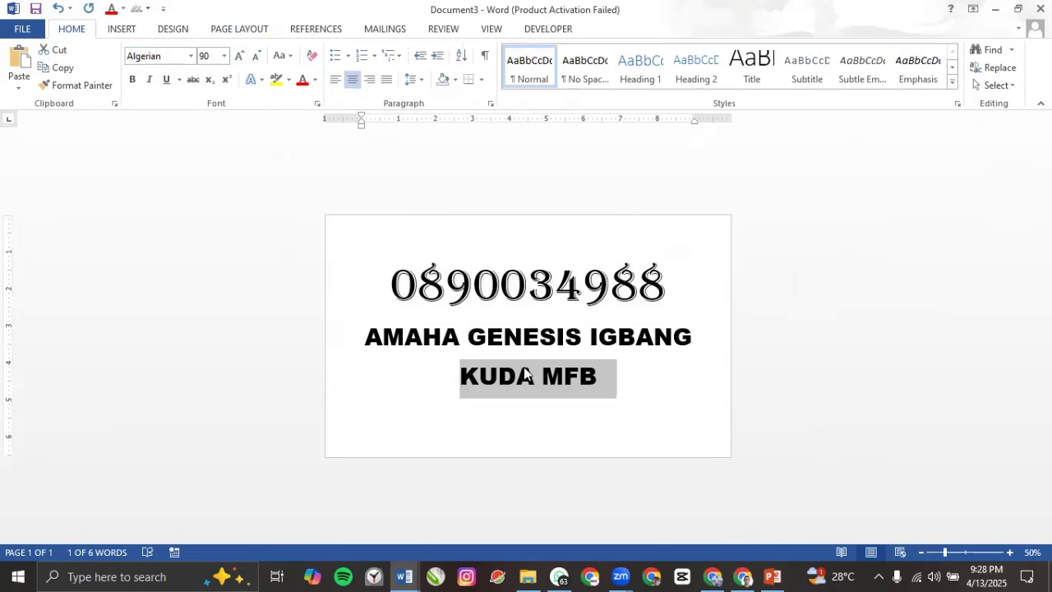
drag(392, 283, 661, 284)
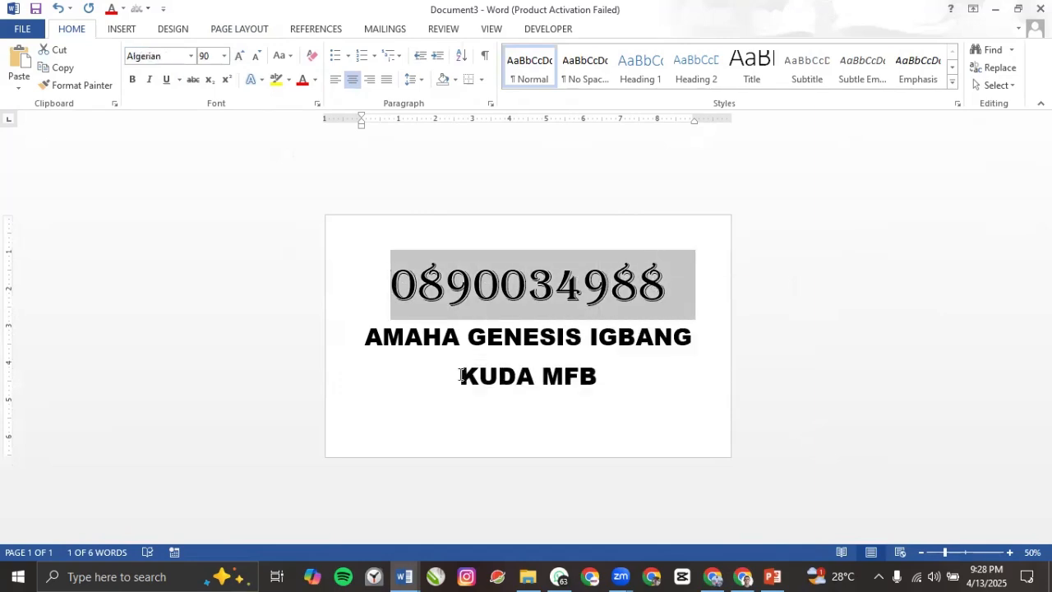
drag(461, 375, 605, 370)
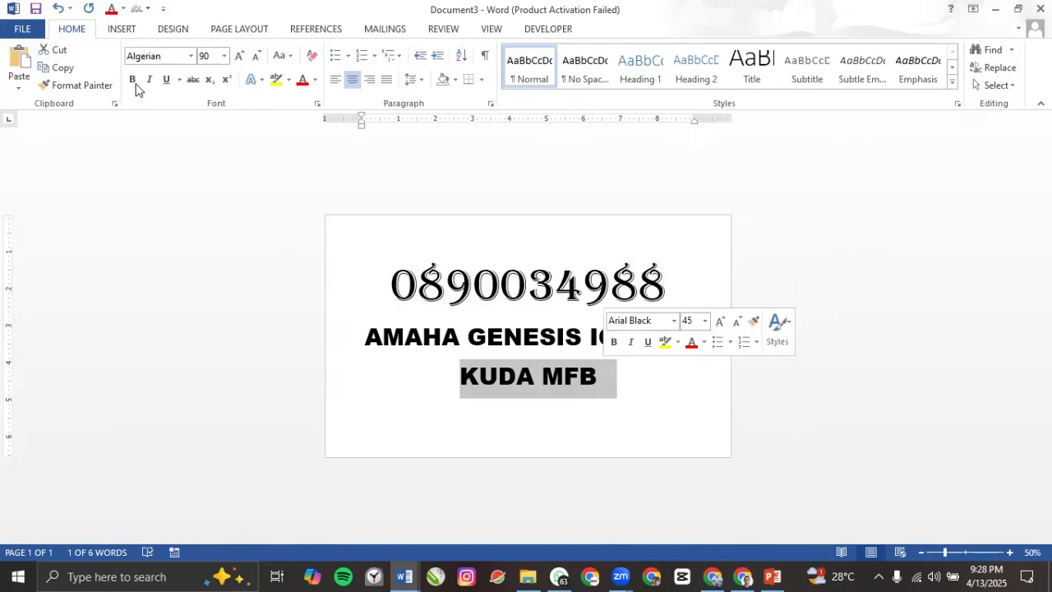
click(236, 57)
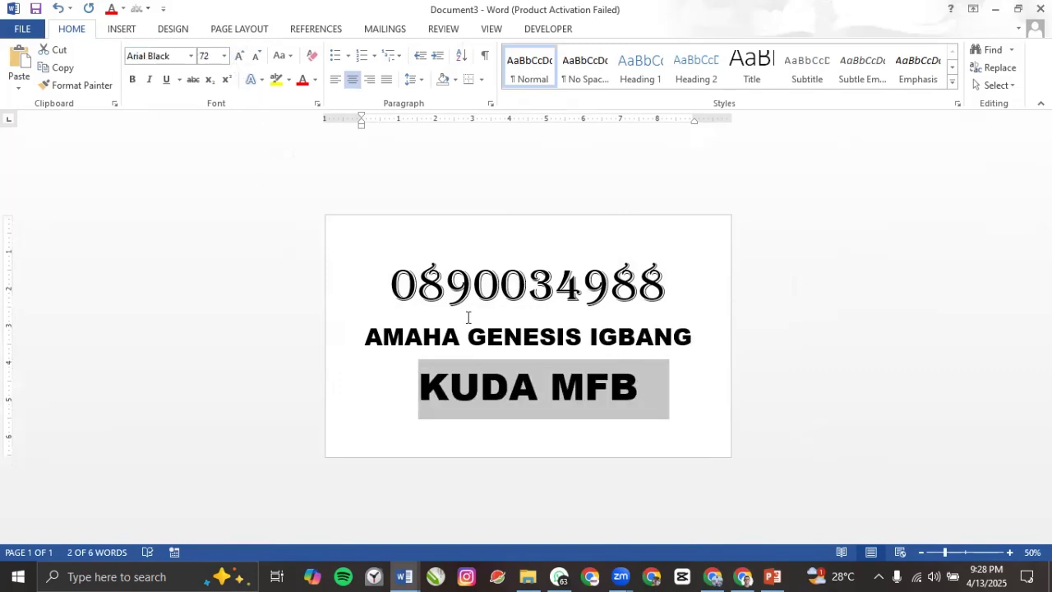
click(474, 286)
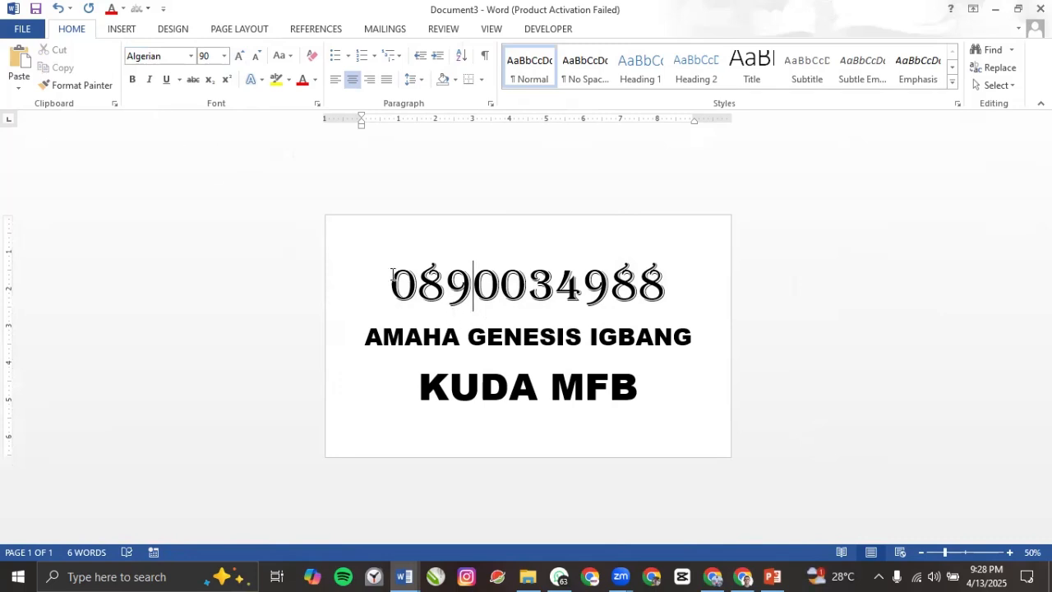
Step: Switch Document3's card to Portrait for comparison, then return it to Landscape
click(238, 30)
click(71, 93)
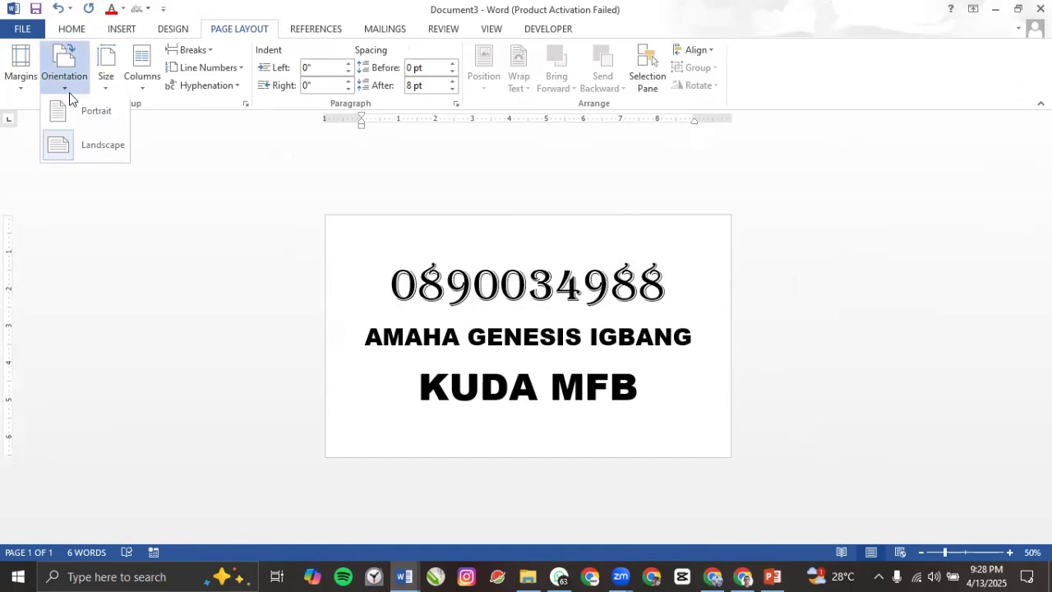
click(89, 138)
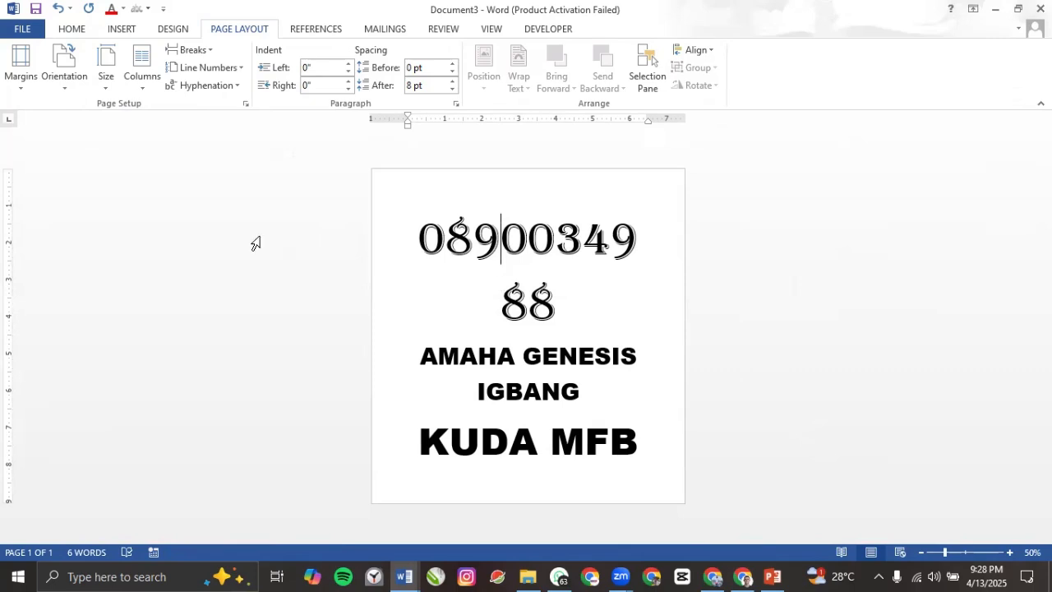
click(70, 76)
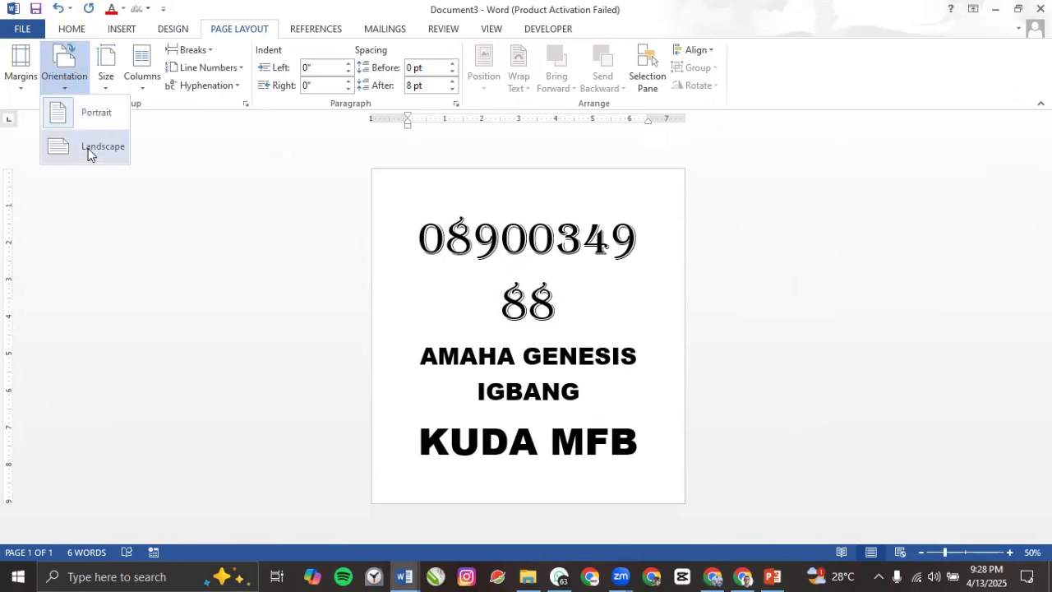
click(91, 148)
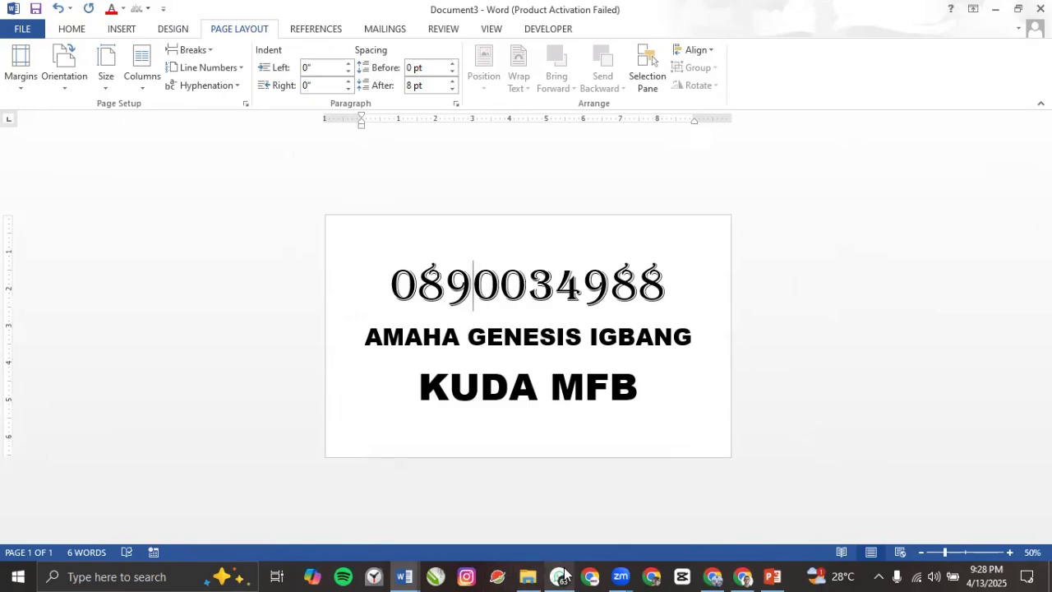
Step: Look at the 'Day 3: Working with Pages' slide in PowerPoint, then return to Document1 in Word
click(773, 575)
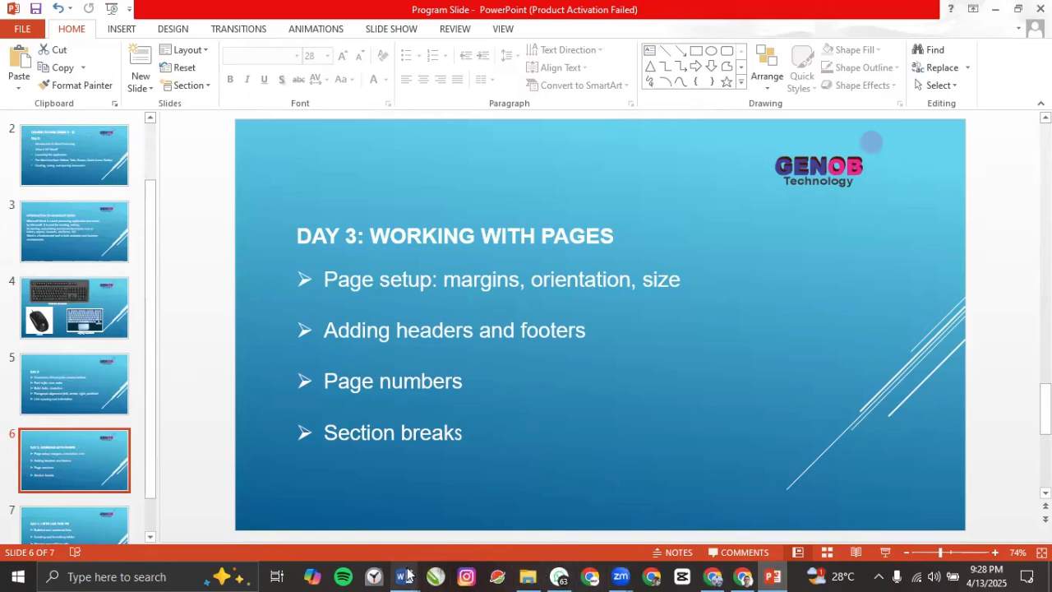
mouse_move(409, 575)
click(331, 529)
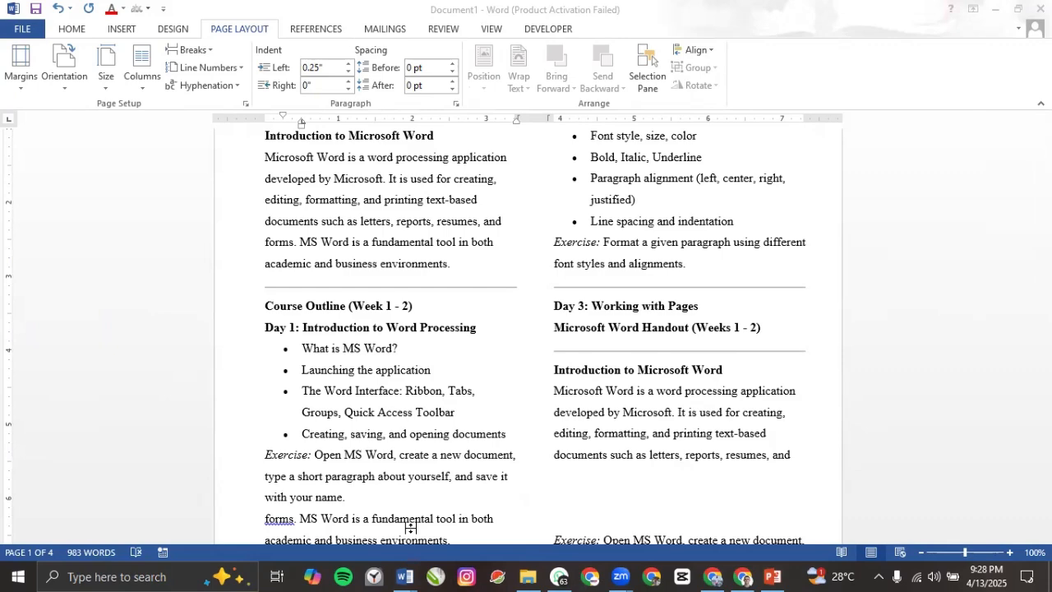
scroll(337, 251, up, 3)
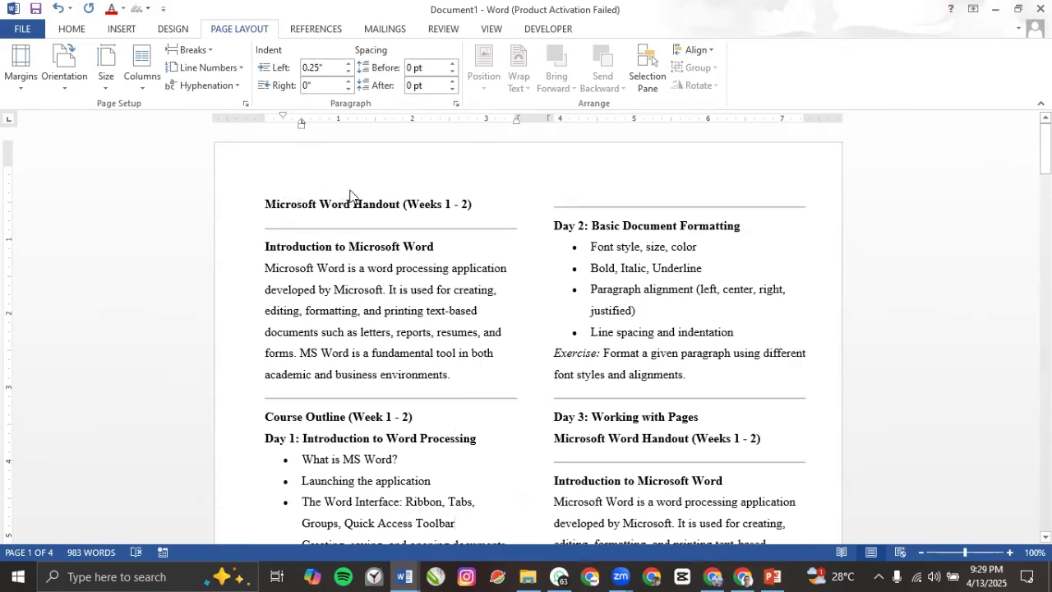
scroll(356, 198, down, 7)
scroll(356, 201, down, 8)
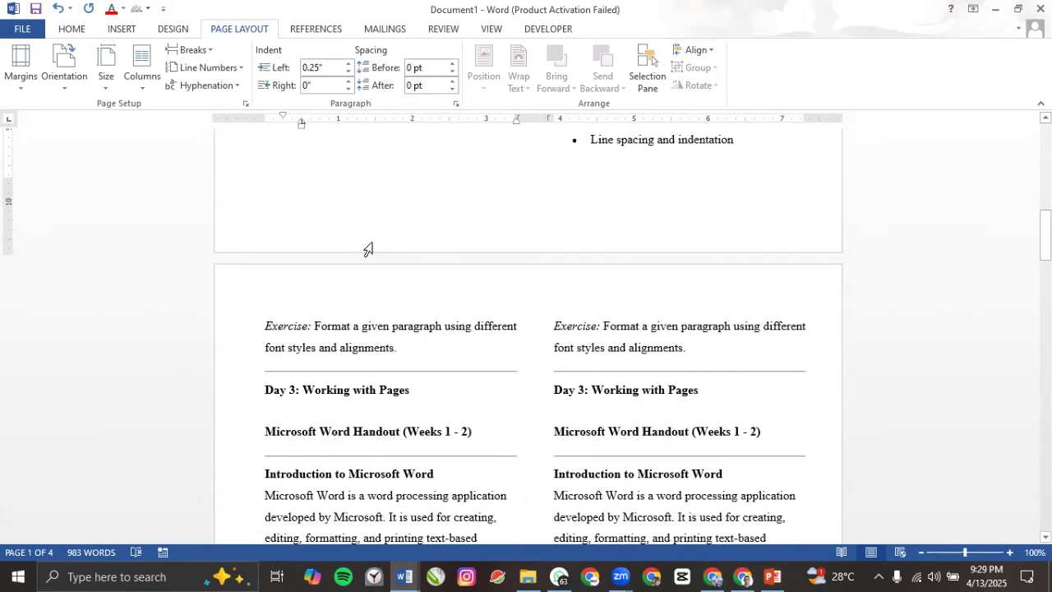
scroll(368, 250, up, 10)
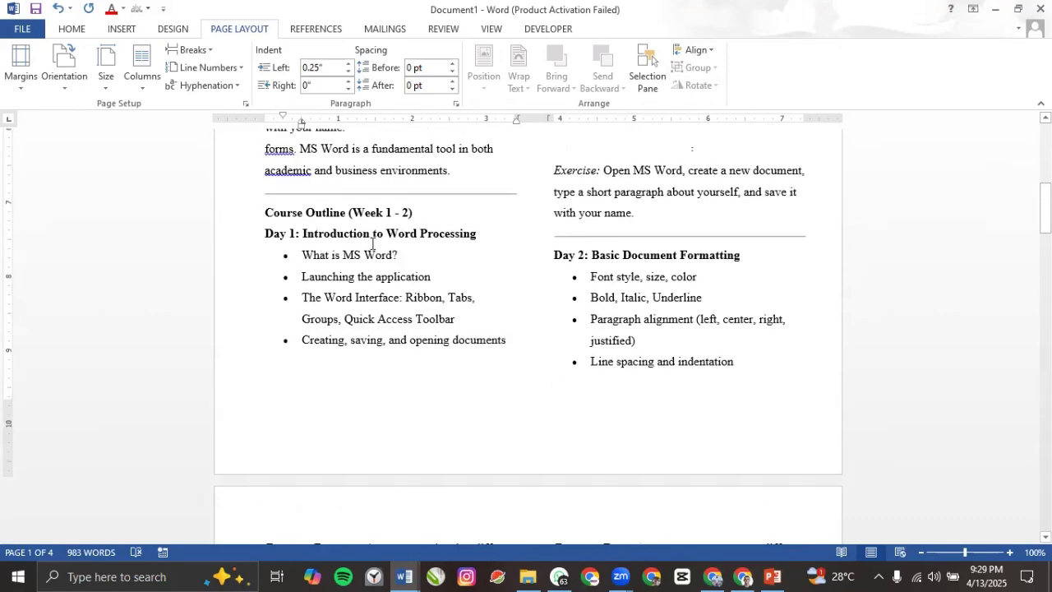
scroll(373, 244, up, 3)
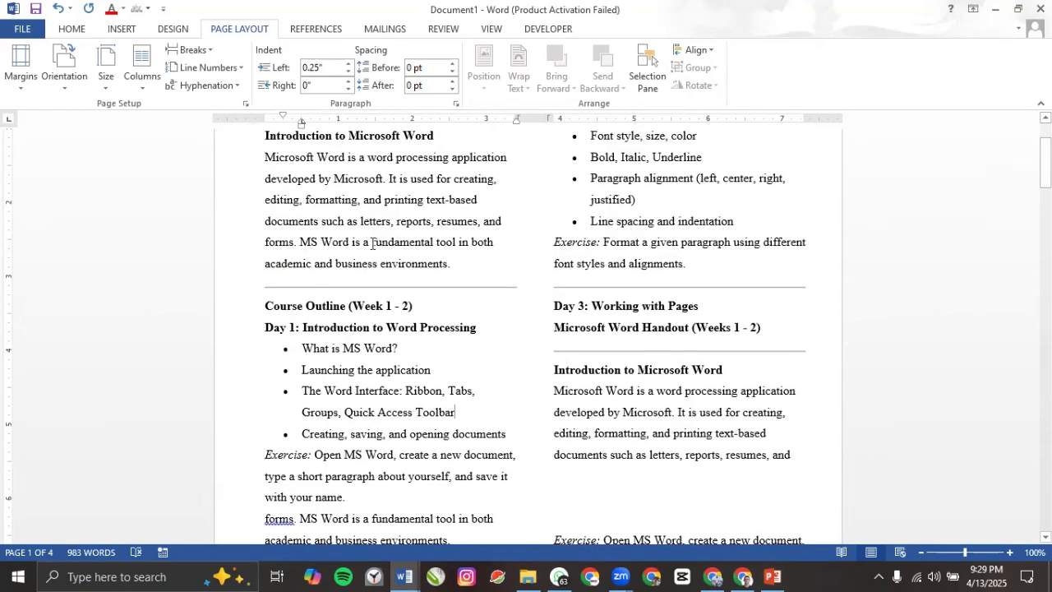
scroll(373, 245, up, 3)
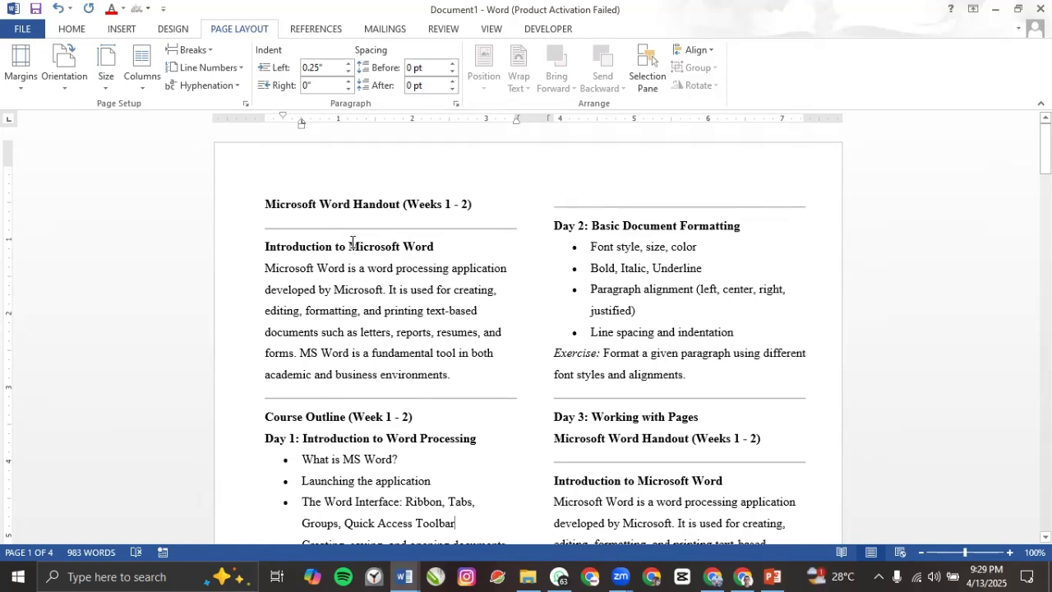
Step: Type 'GENESIS UPDATED CV' into the page header, centre it, fix the typo, and close the header
double_click(281, 187)
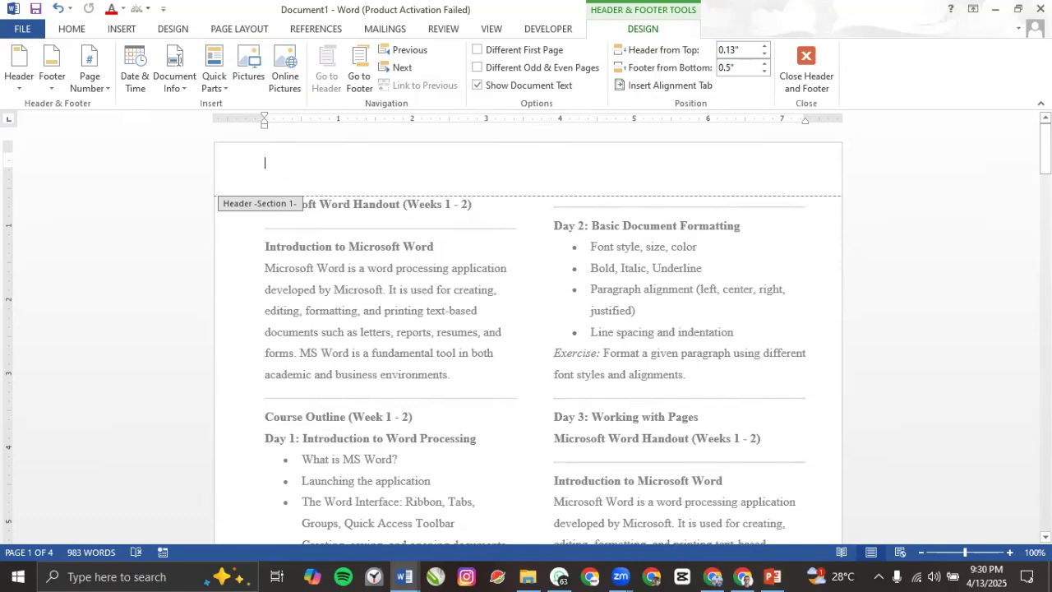
text(GEEN)
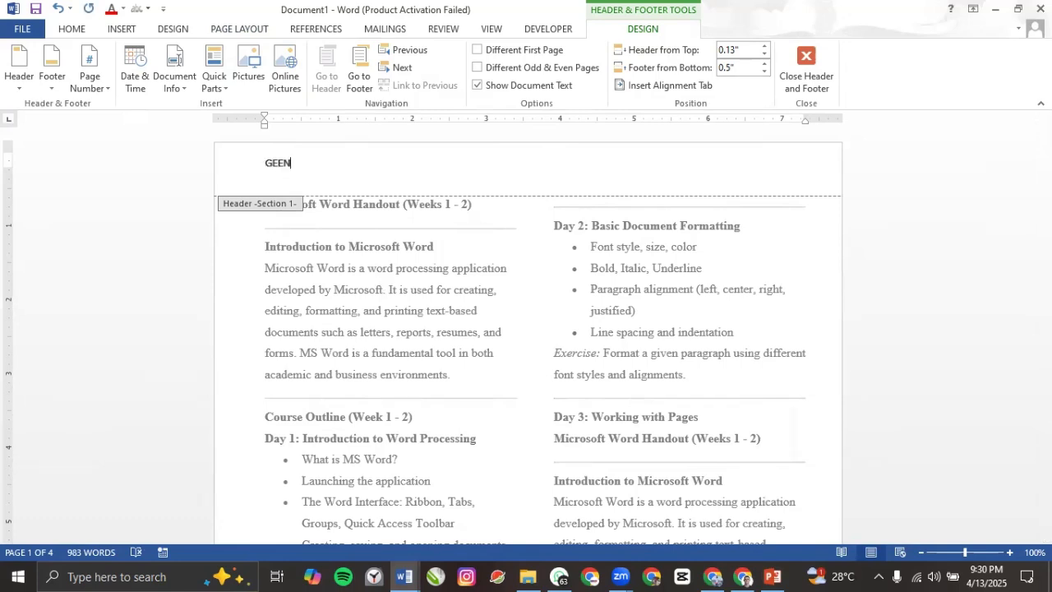
key(BackSpace)
key(BackSpace)
key(BackSpace)
key(BackSpace)
text(GENEESIS UPDATED CC)
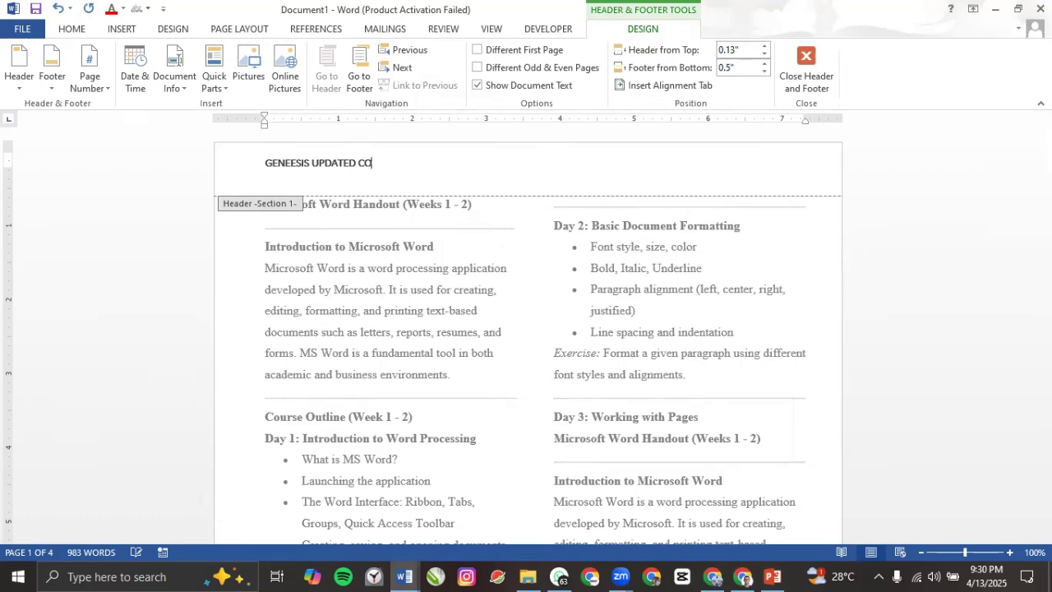
key(BackSpace)
text(V)
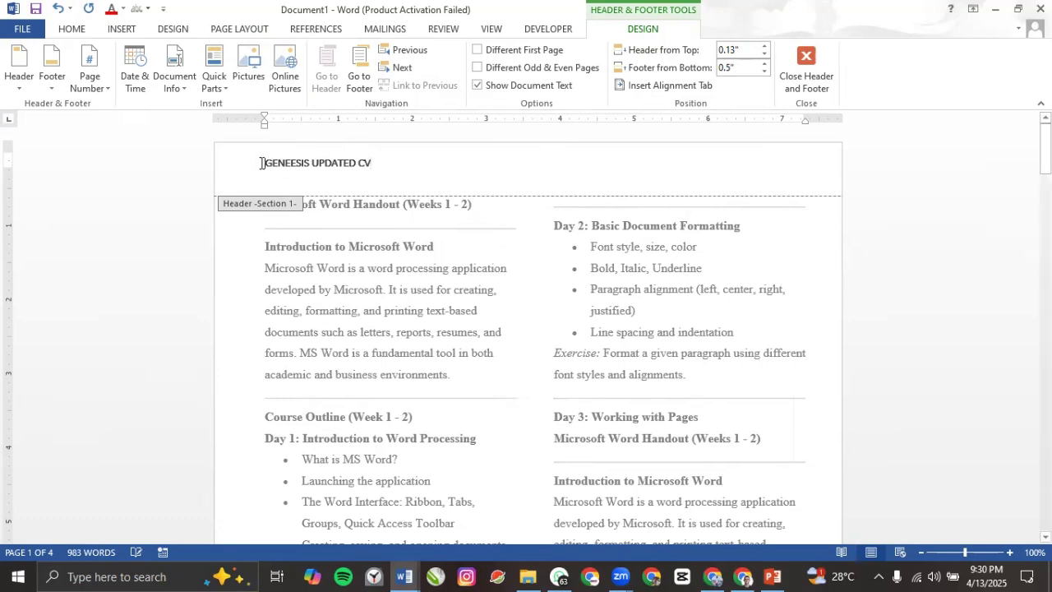
click(72, 28)
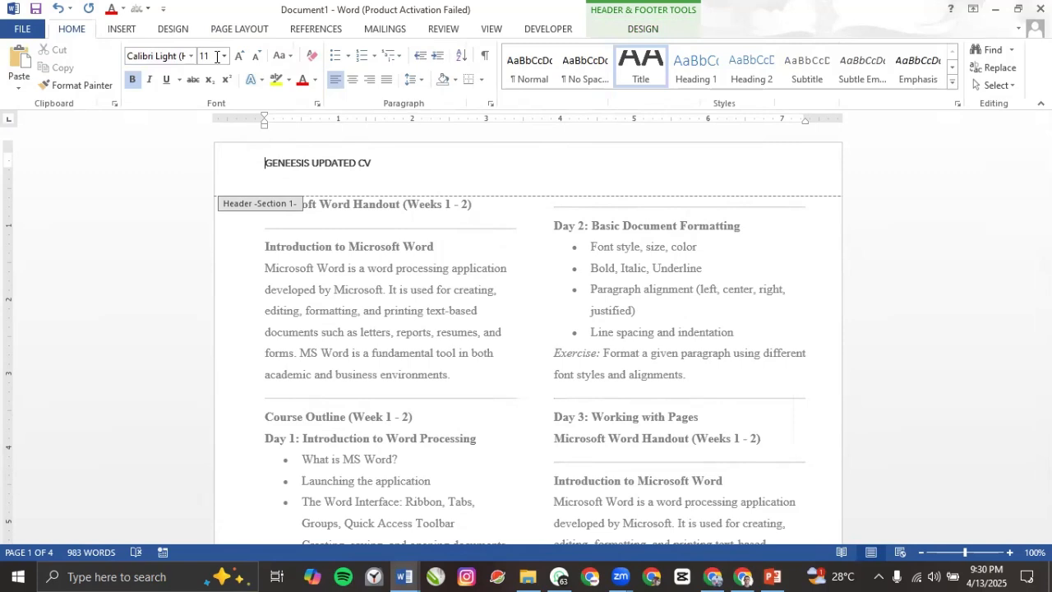
click(352, 80)
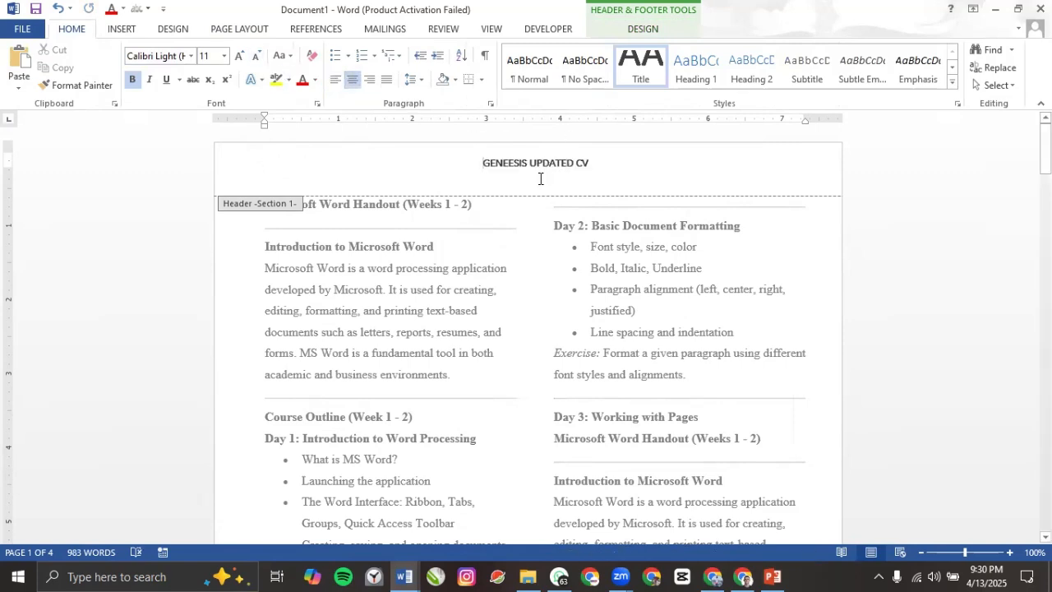
click(510, 163)
key(BackSpace)
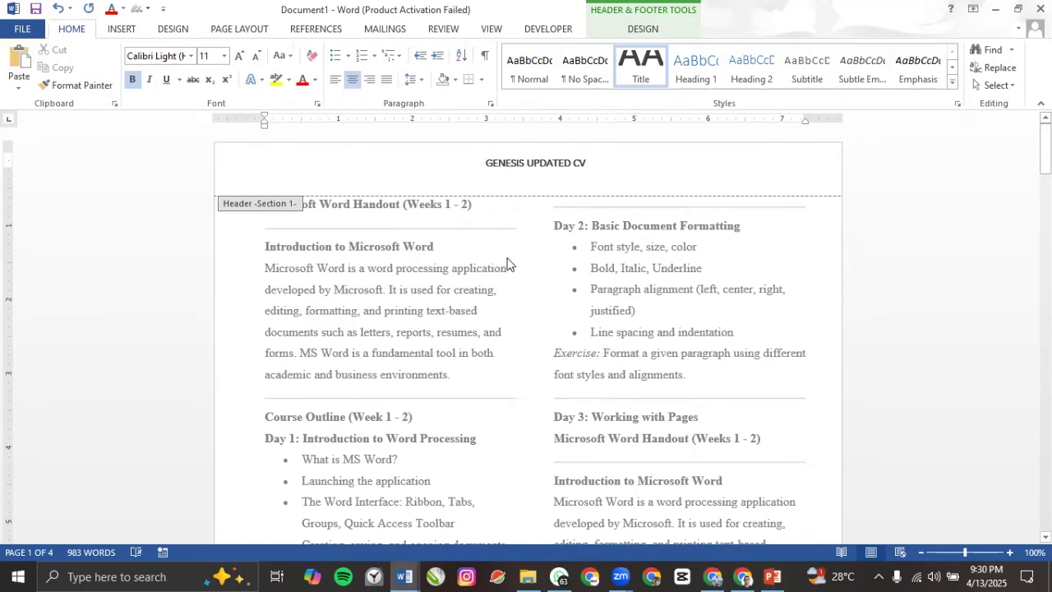
double_click(509, 267)
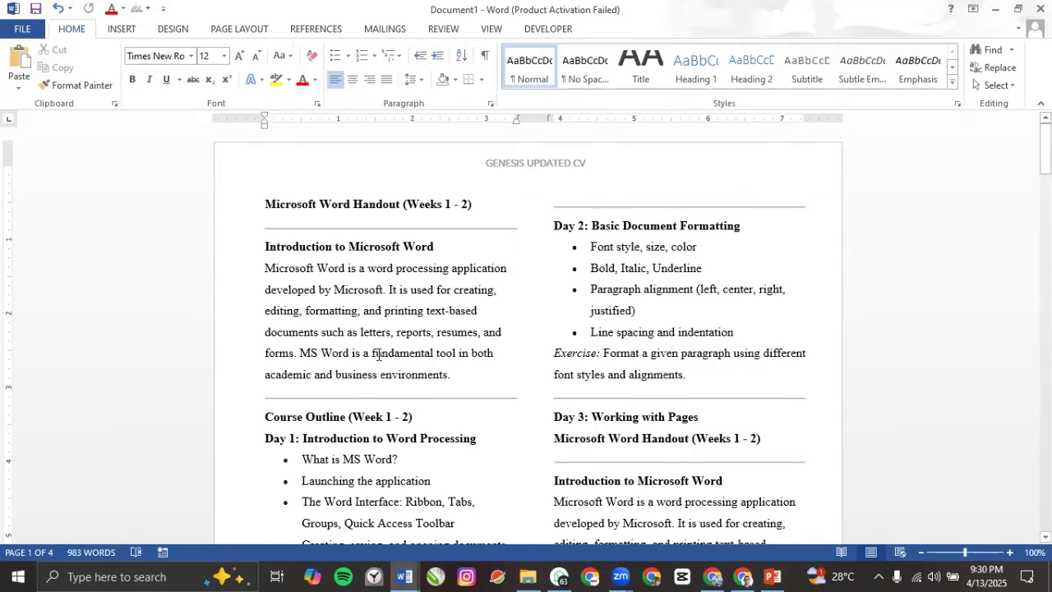
Step: Scroll through all pages to confirm the GENESIS UPDATED CV header, then show Page Layout settings
scroll(378, 353, down, 2)
scroll(378, 354, down, 9)
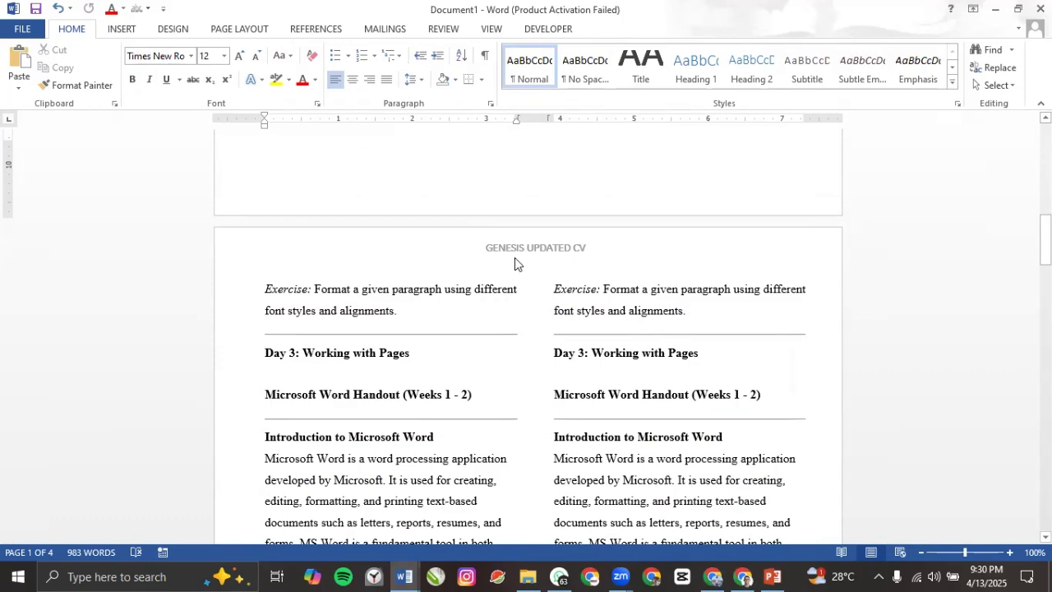
scroll(556, 272, down, 1)
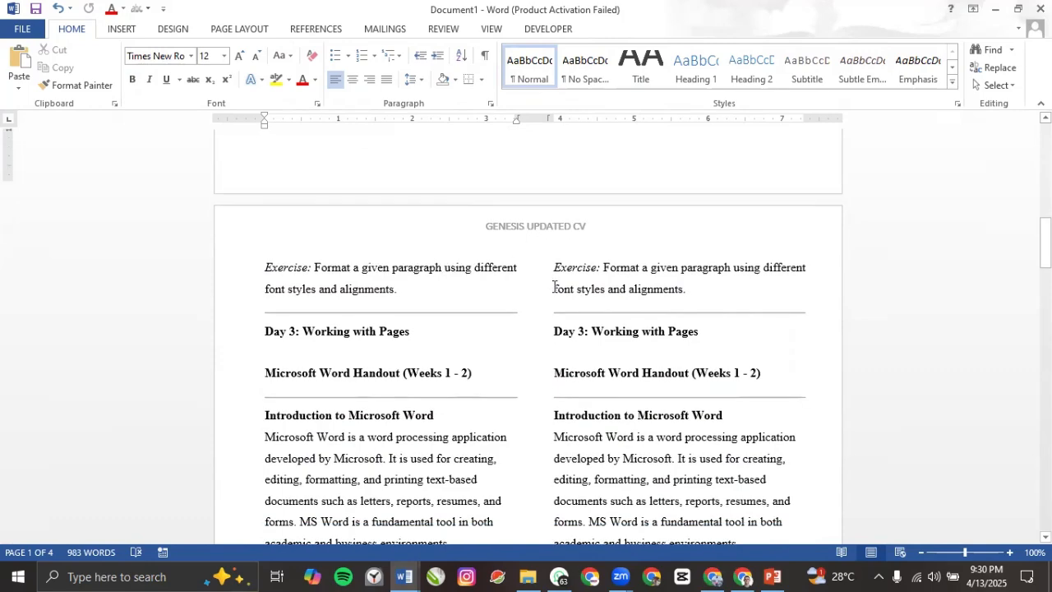
scroll(521, 305, down, 15)
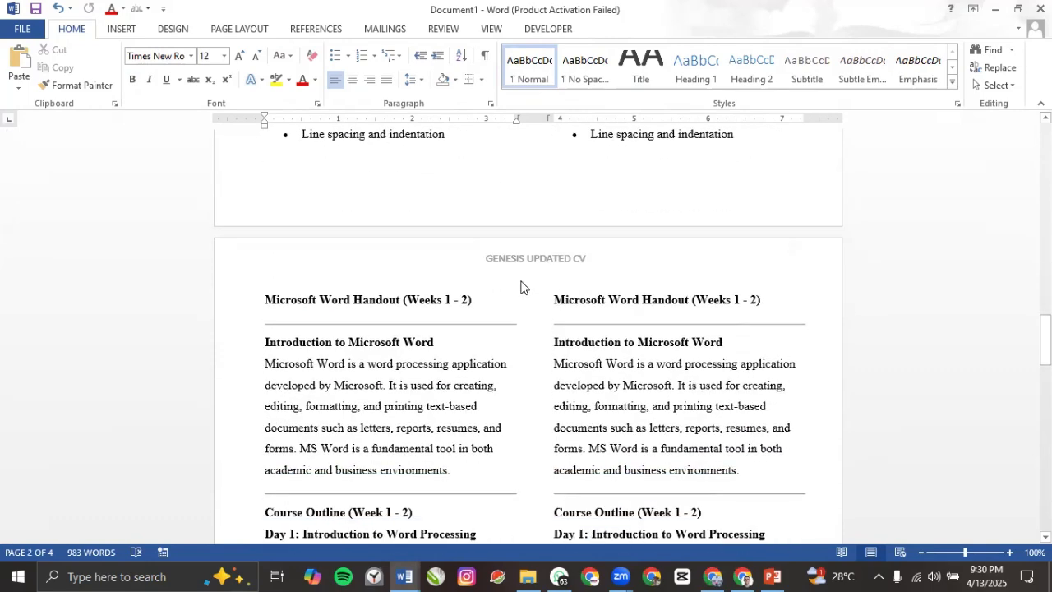
scroll(510, 294, down, 20)
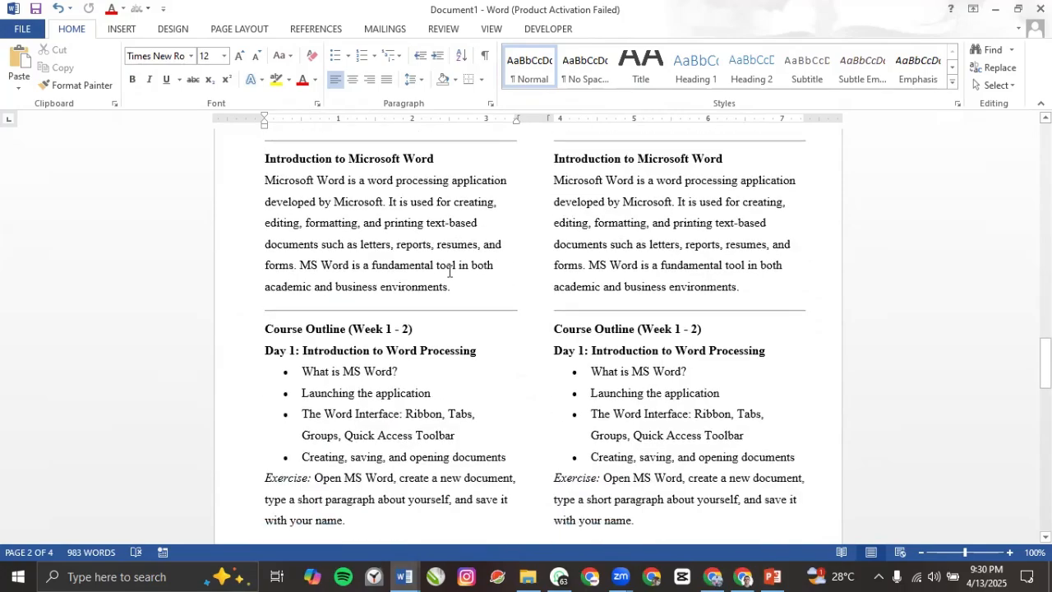
scroll(438, 194, up, 10)
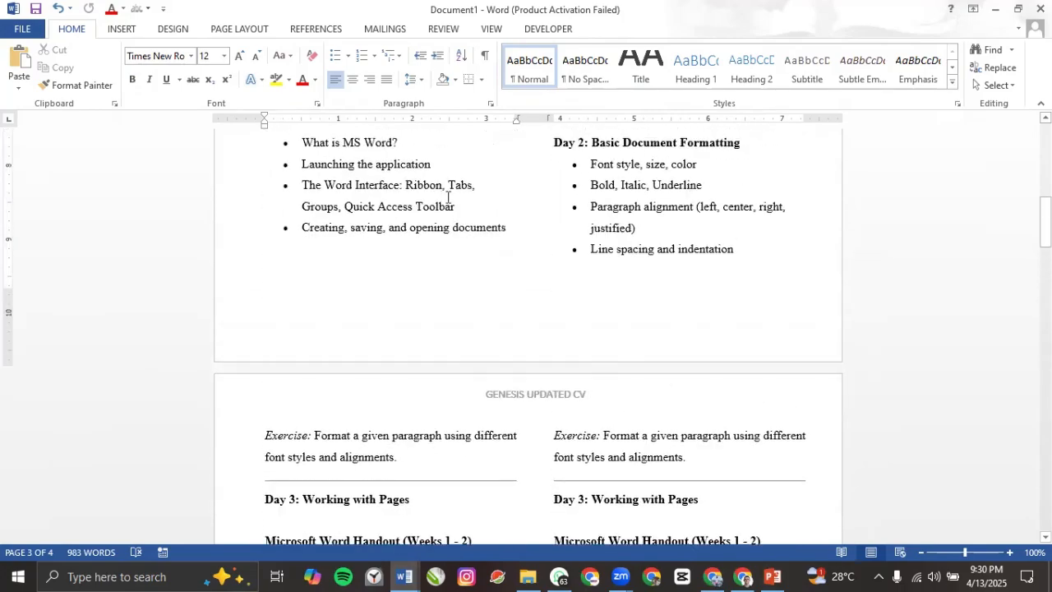
scroll(444, 214, down, 5)
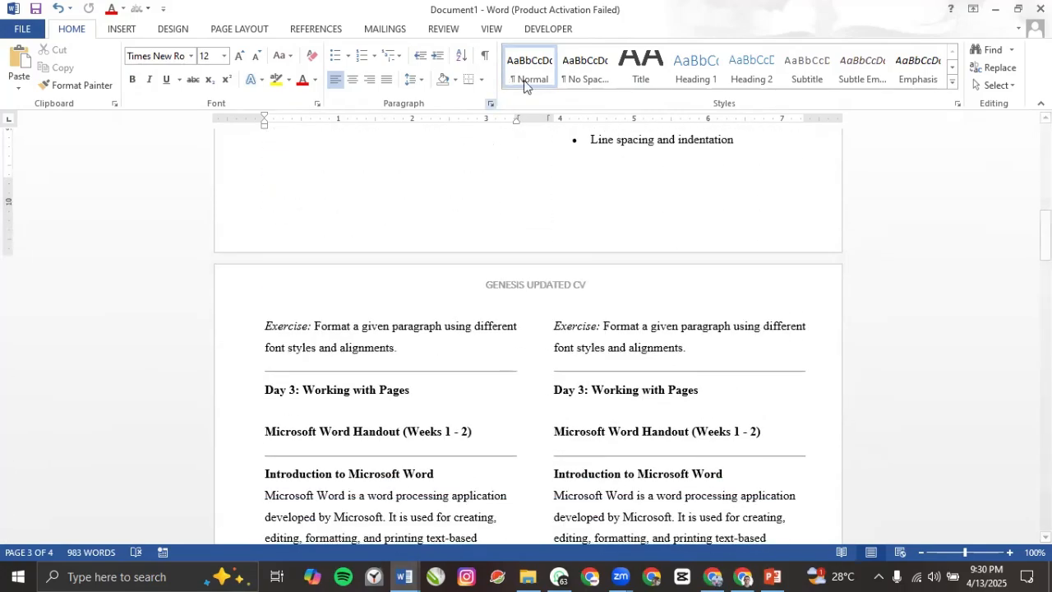
click(246, 30)
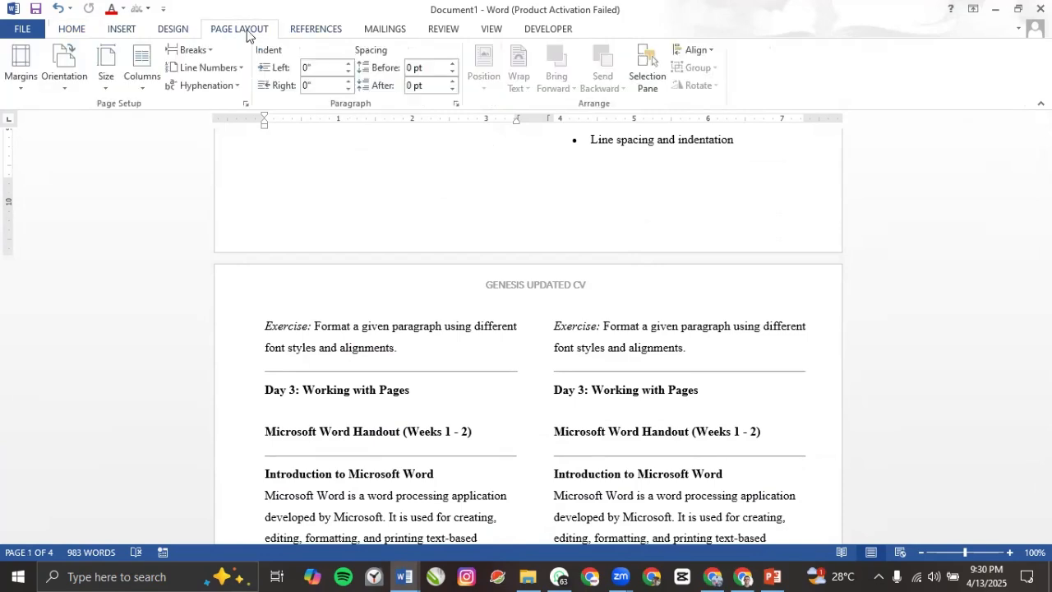
Step: Insert a Blank footer reading 'Biology test' and return to the document body
click(121, 30)
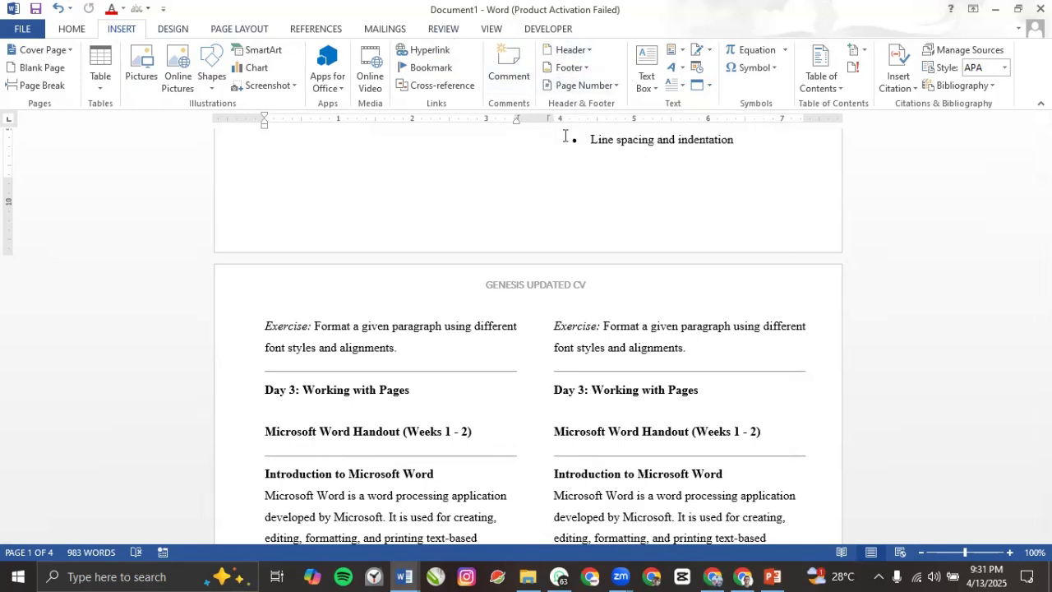
click(569, 67)
click(594, 157)
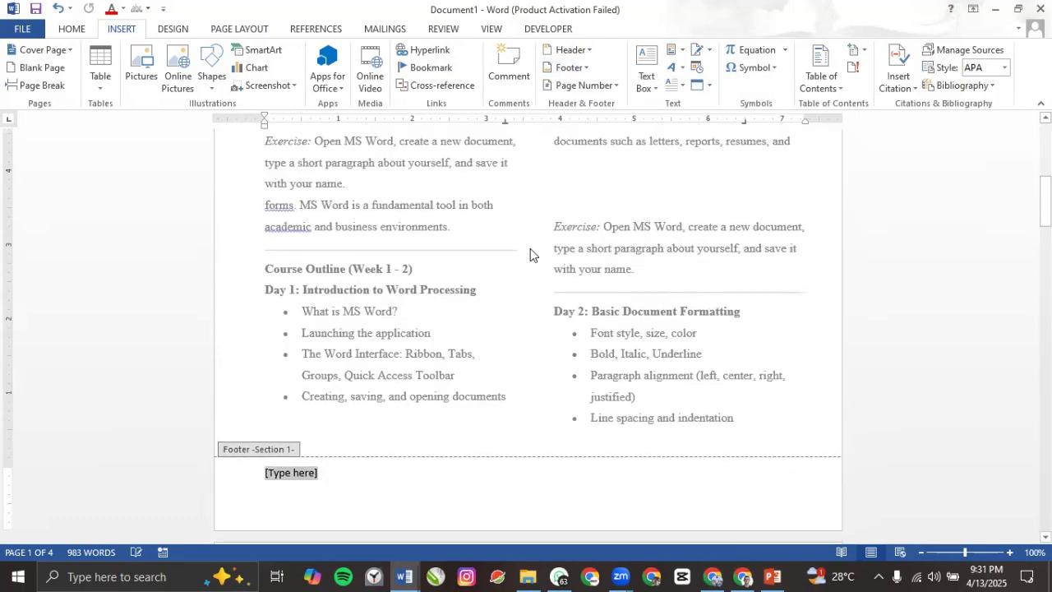
scroll(319, 285, up, 3)
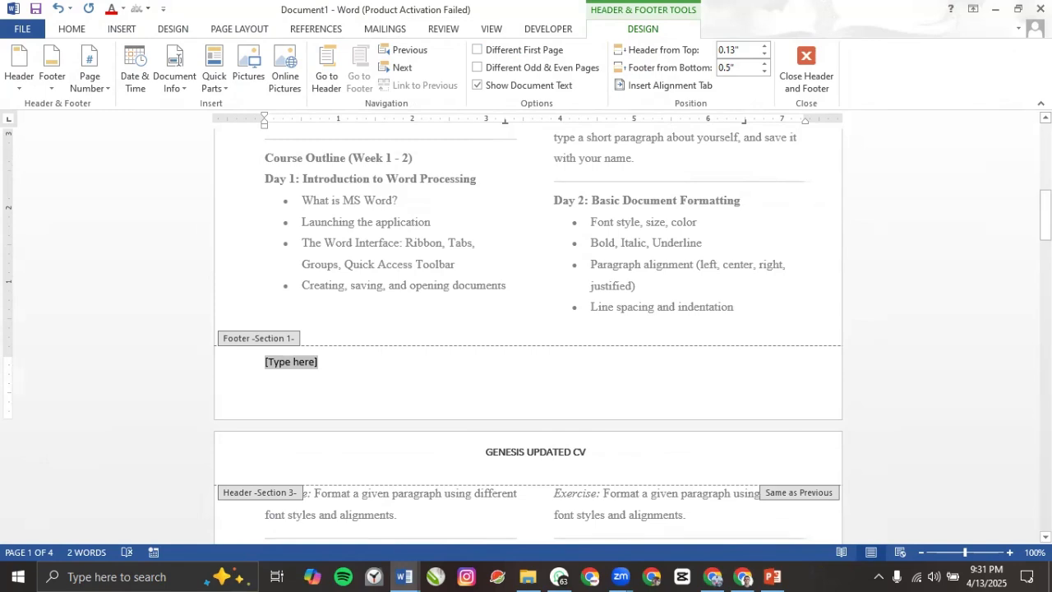
text(biolo)
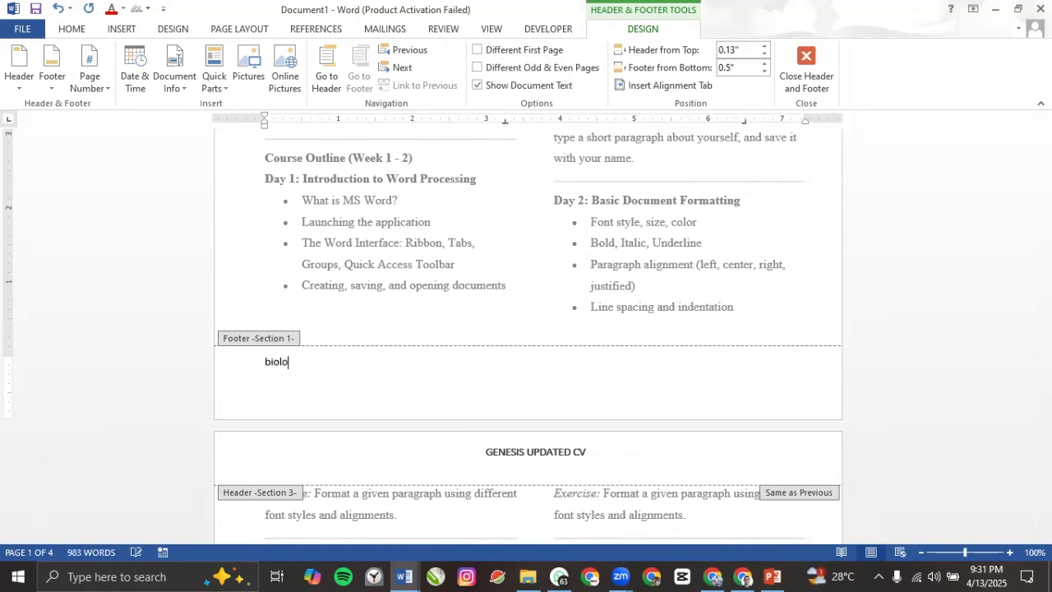
text(gy test)
double_click(354, 332)
Step: Reopen the Biology test footer and delete its extra empty line
scroll(354, 324, up, 5)
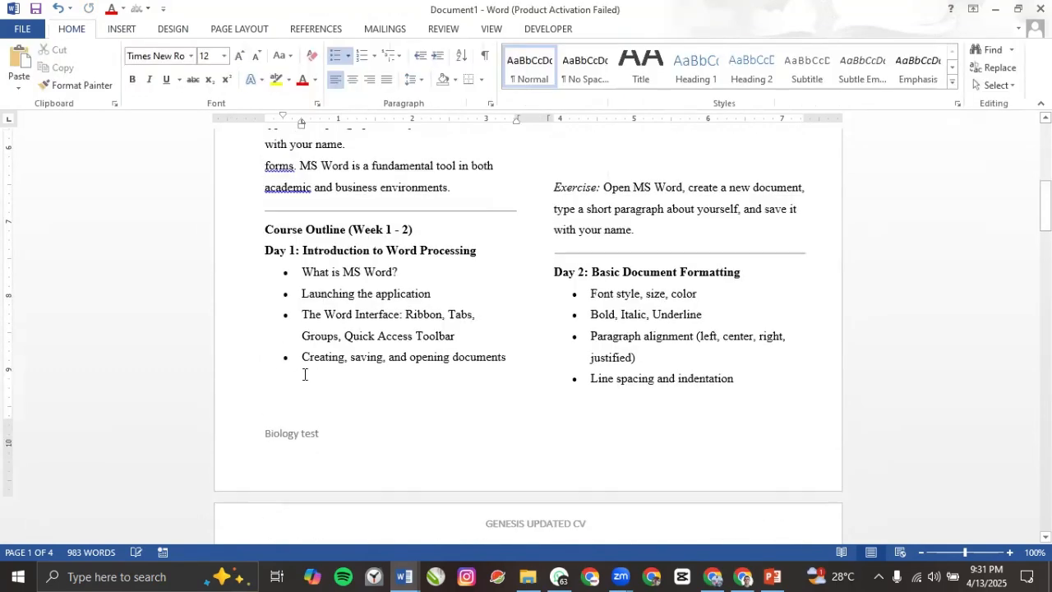
scroll(352, 315, up, 4)
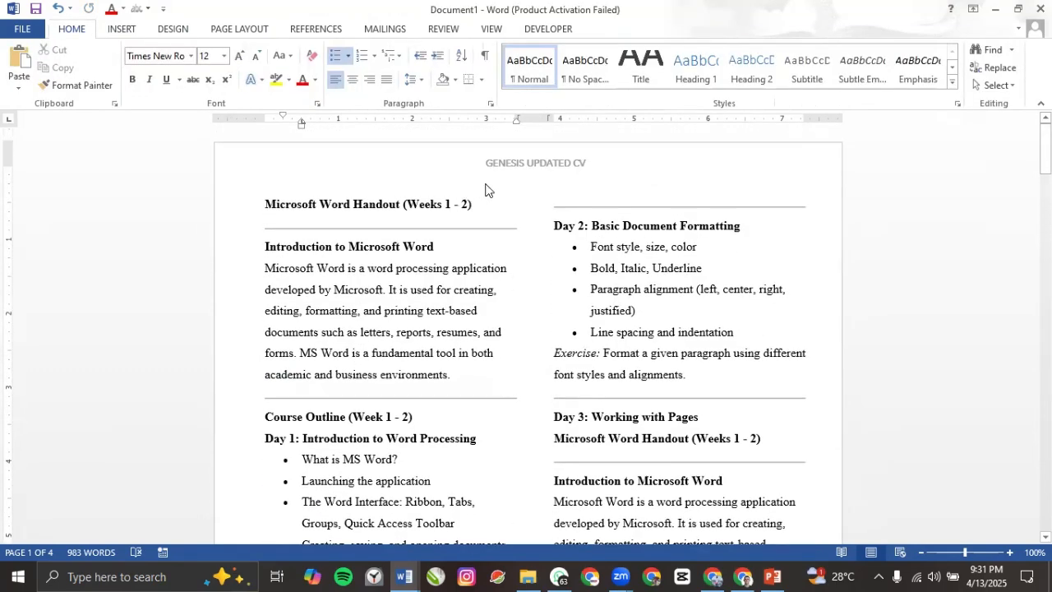
scroll(345, 411, down, 10)
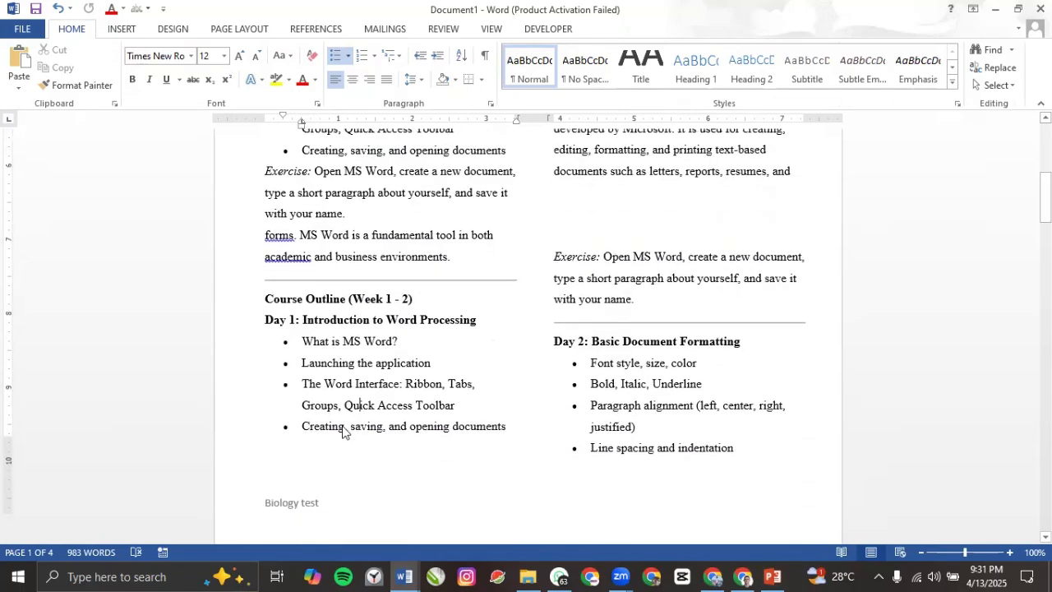
scroll(317, 308, down, 8)
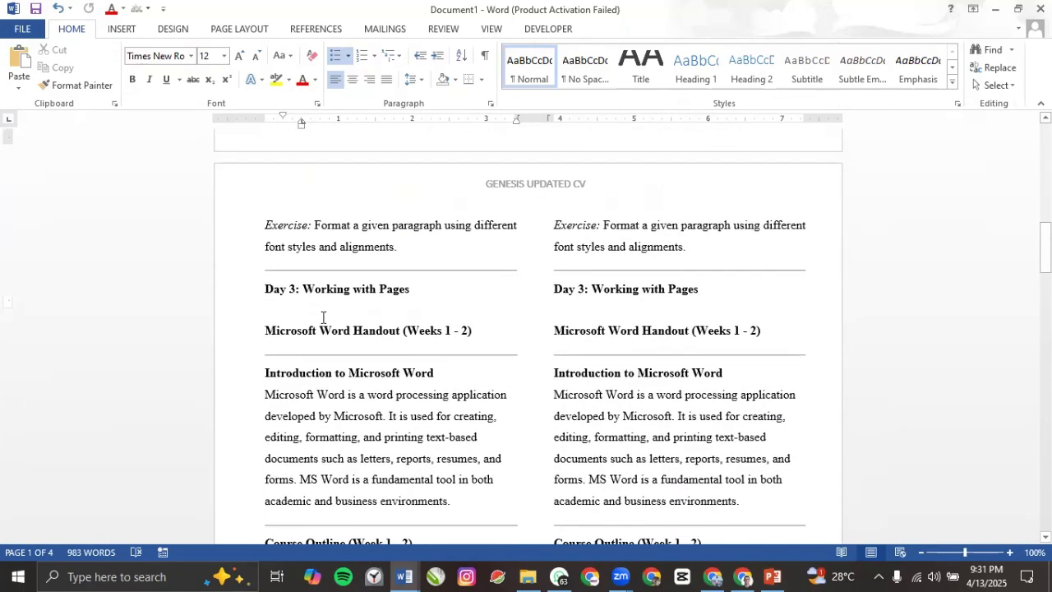
scroll(313, 335, up, 8)
scroll(313, 335, down, 16)
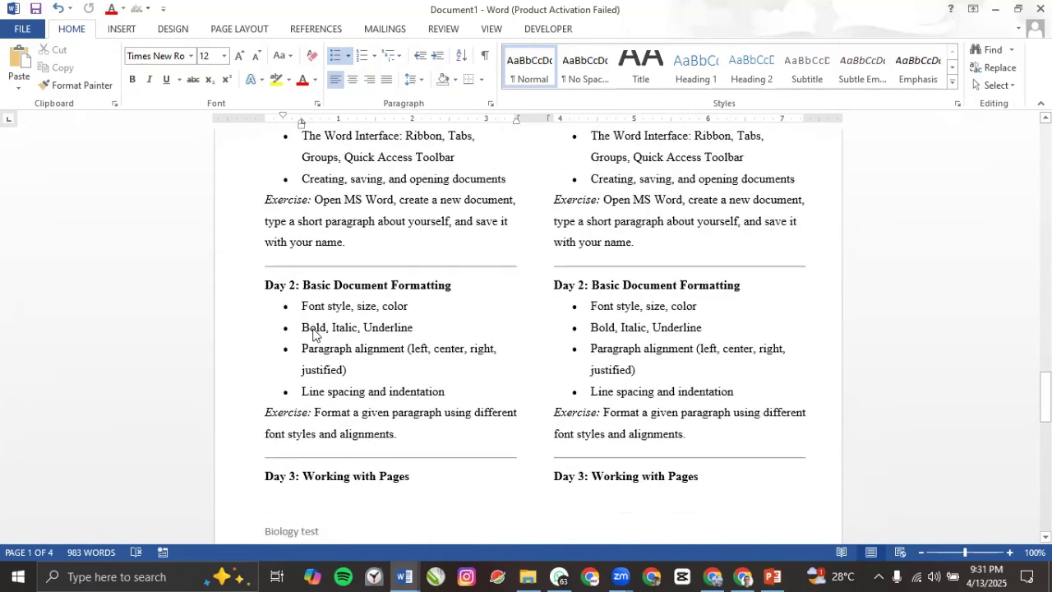
scroll(312, 335, down, 3)
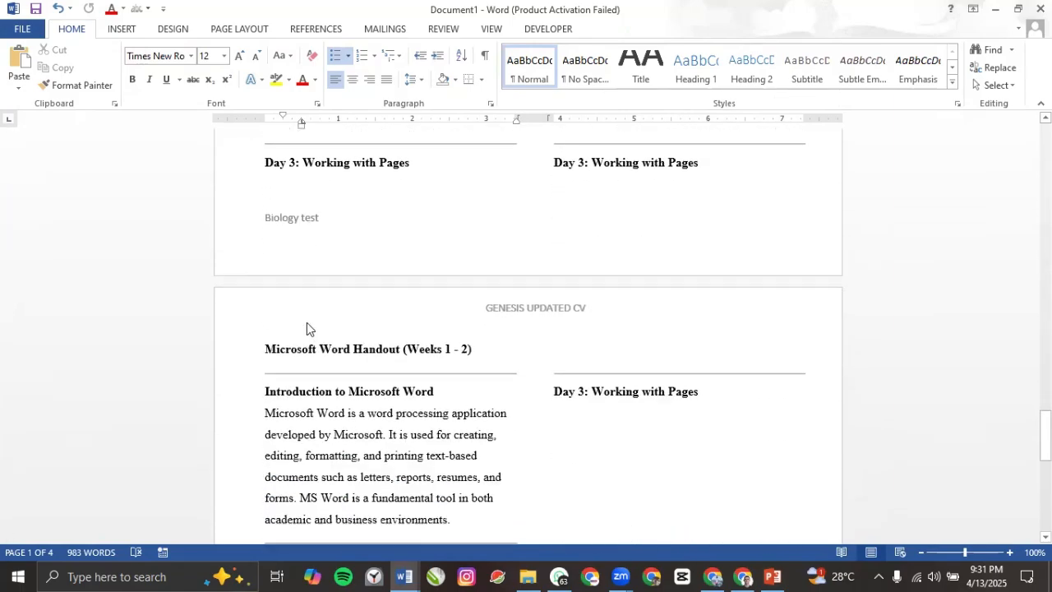
click(314, 238)
double_click(314, 238)
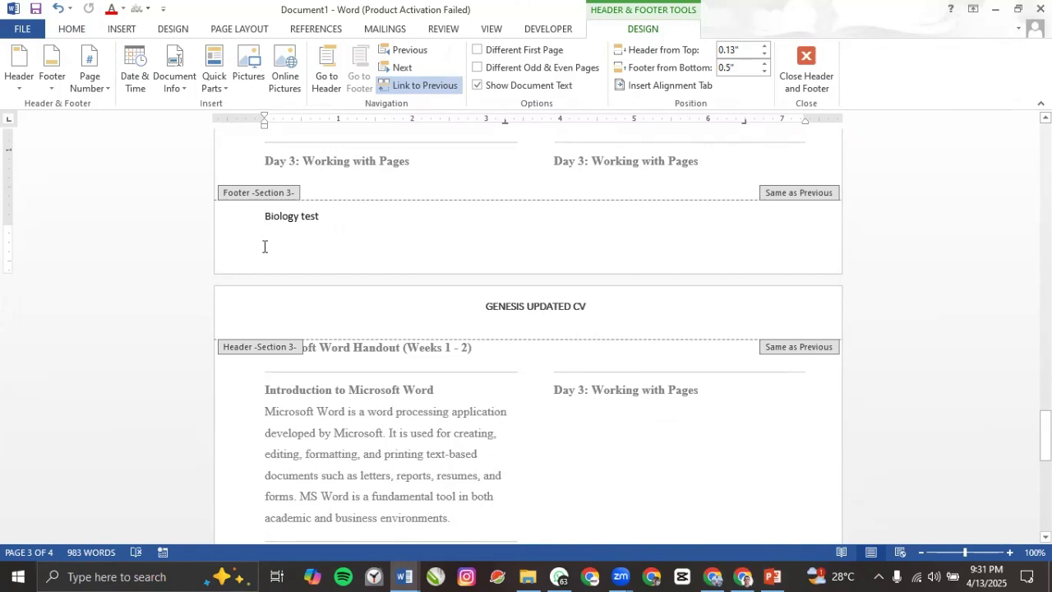
key(BackSpace)
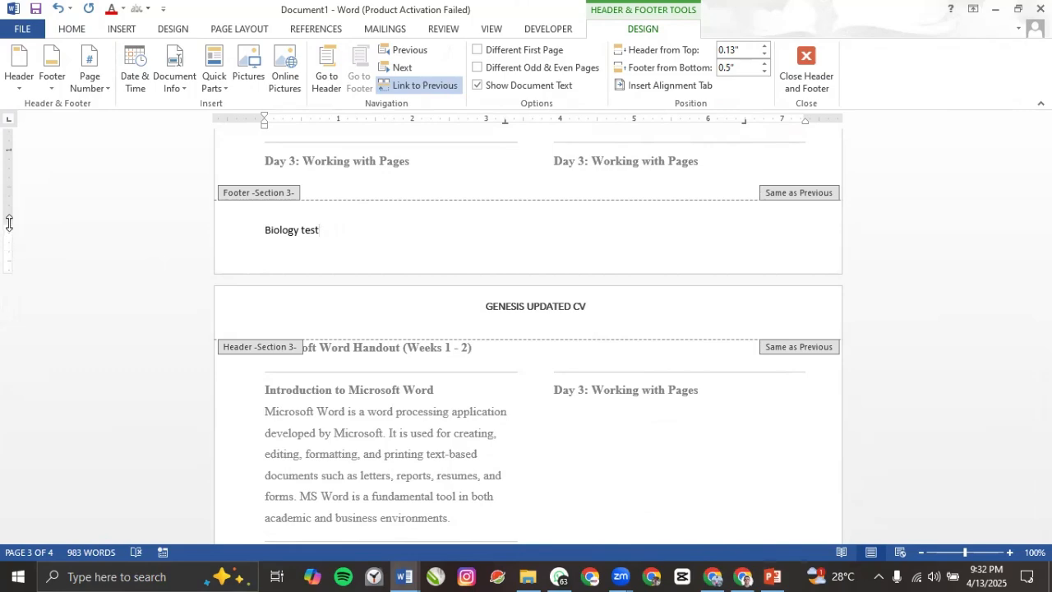
Step: Drag the bottom margin on the vertical ruler to lower the footer, then close footer editing
drag(9, 231, 9, 249)
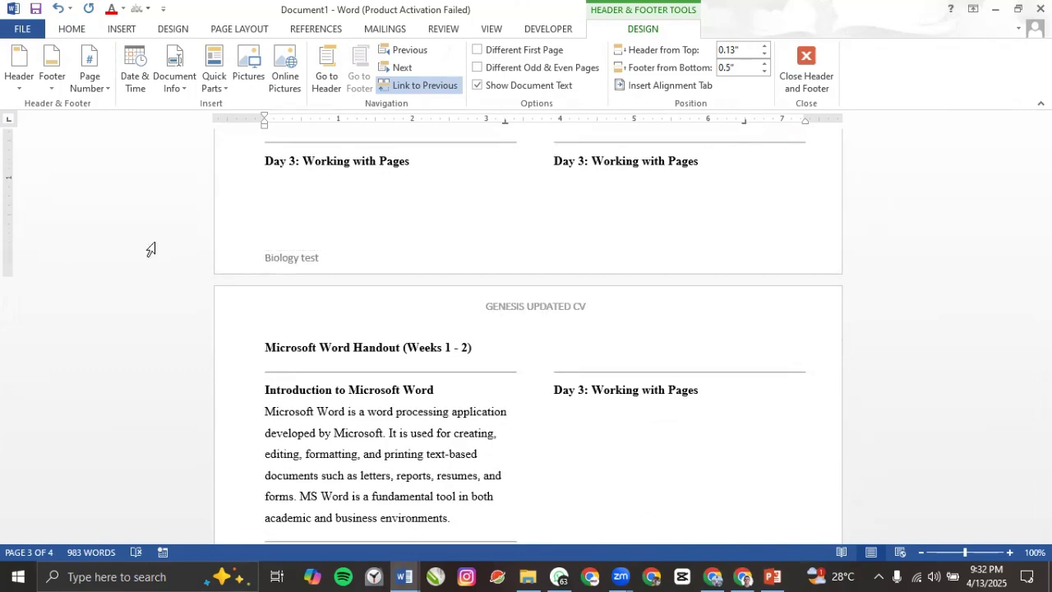
double_click(311, 249)
scroll(305, 241, up, 1)
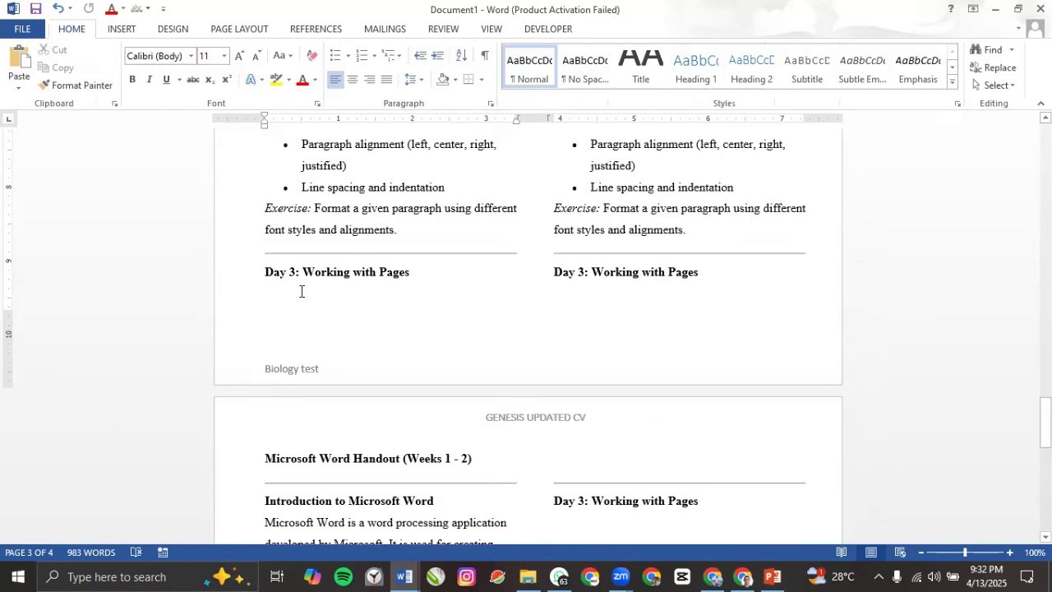
Step: Add a new line of stray characters under the right-column Day 3 heading
scroll(302, 291, up, 1)
click(319, 221)
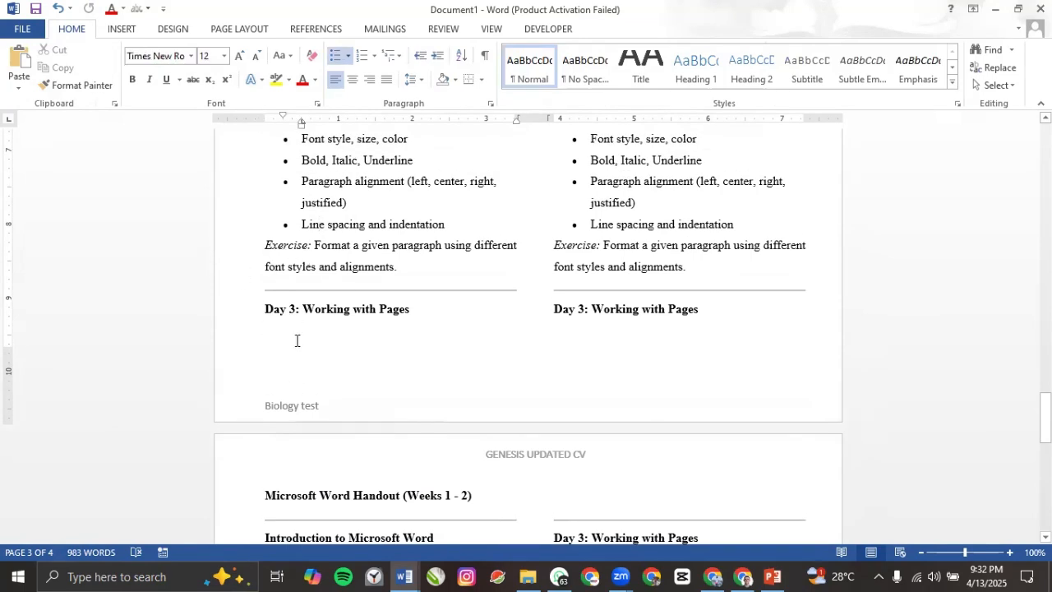
click(735, 318)
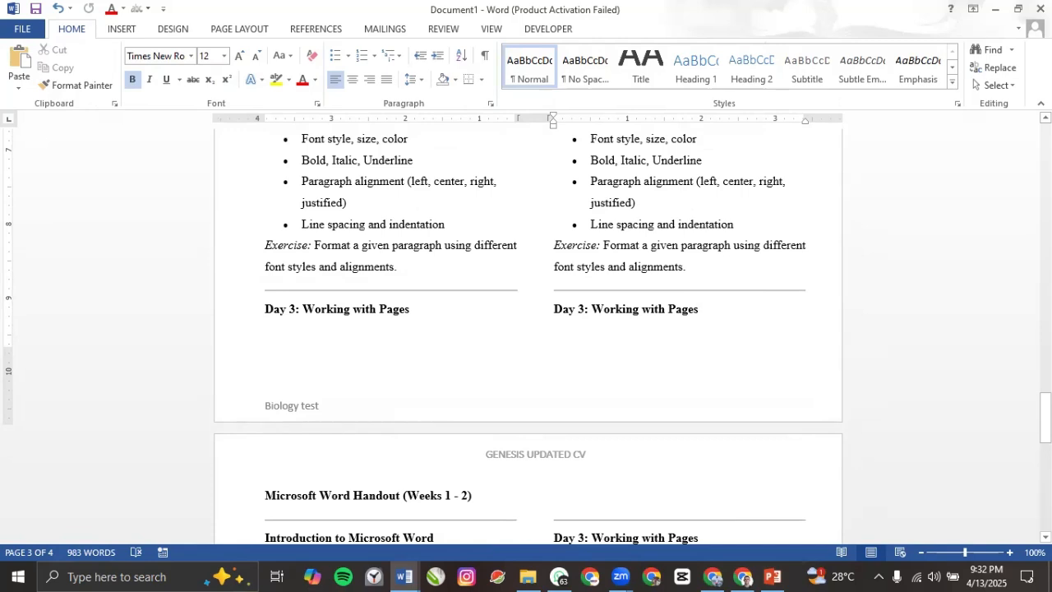
text(\)
key(Return)
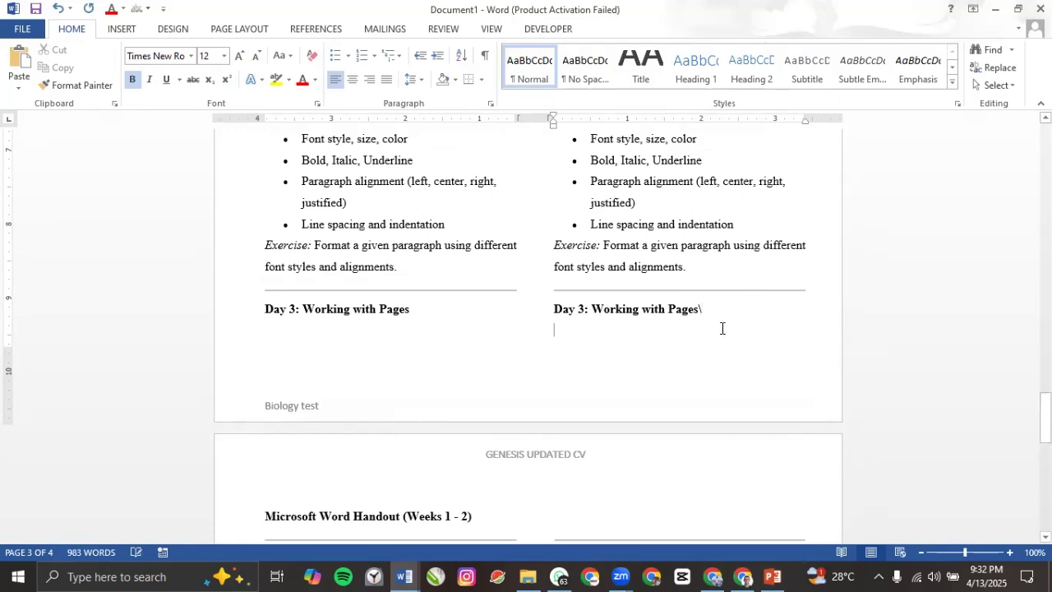
text(Hh,,h)
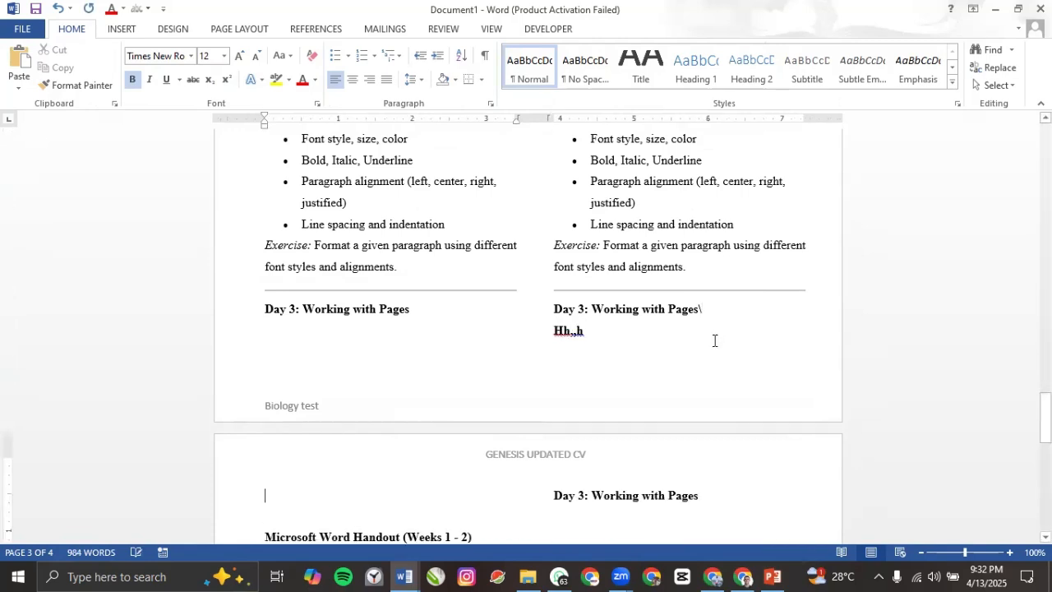
Step: Return to the top of page 1 and select the horizontal rule under the handout title
scroll(395, 370, down, 1)
scroll(388, 345, up, 3)
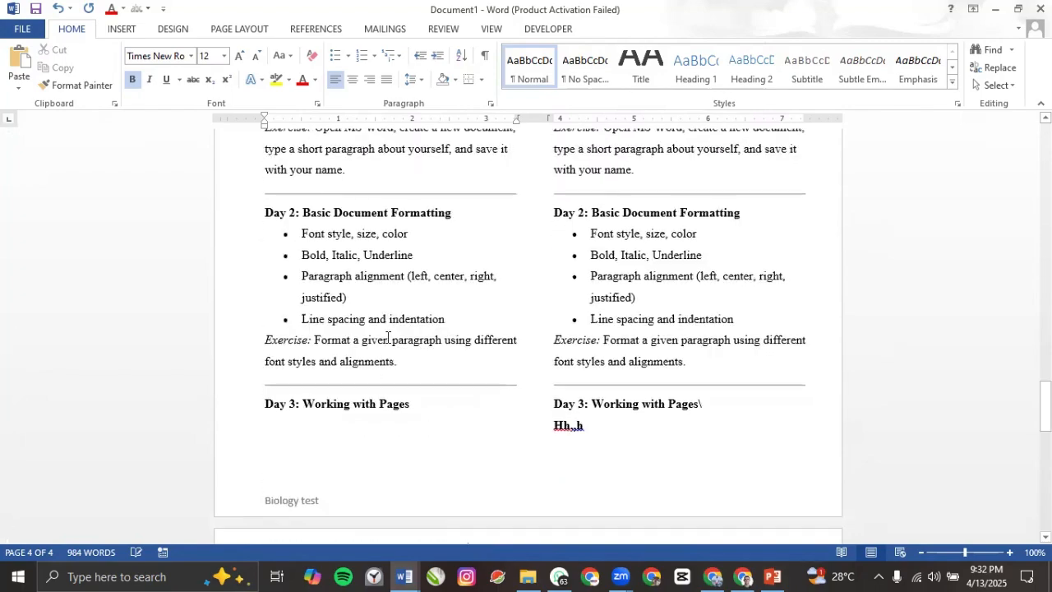
scroll(403, 312, up, 12)
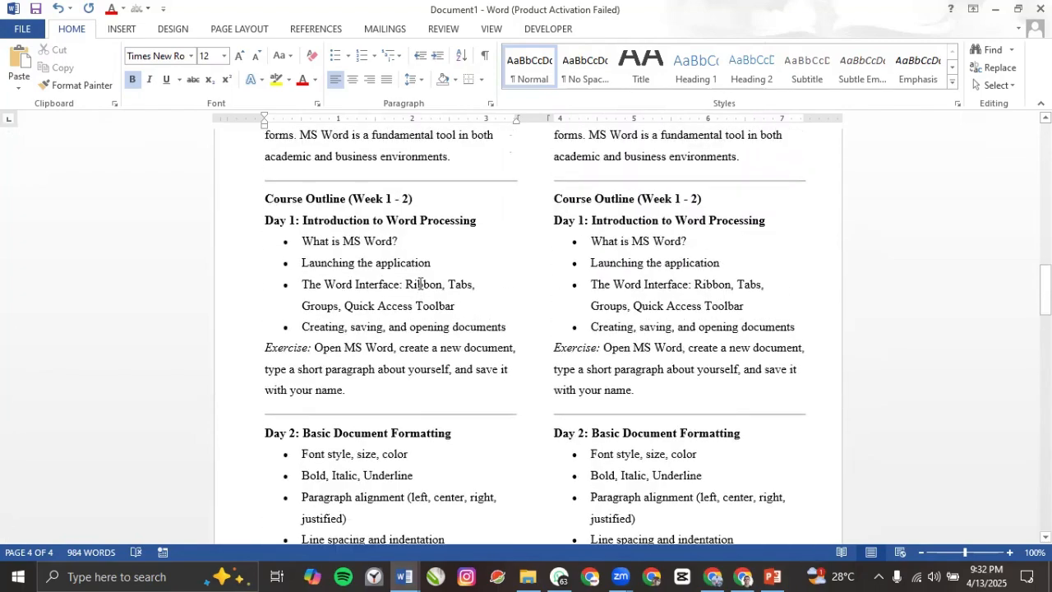
scroll(394, 287, up, 9)
click(390, 288)
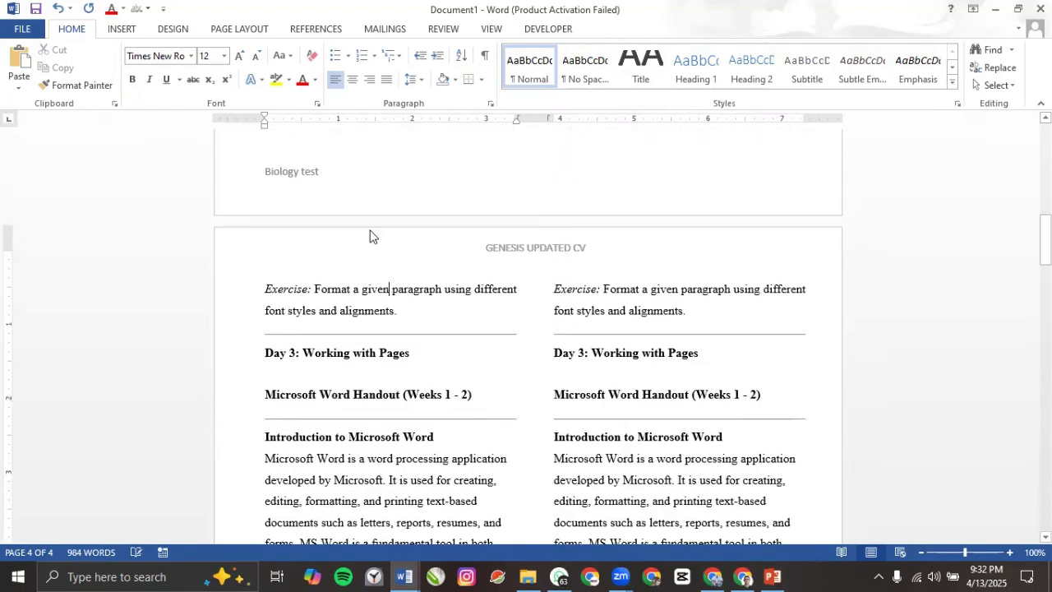
scroll(370, 237, up, 8)
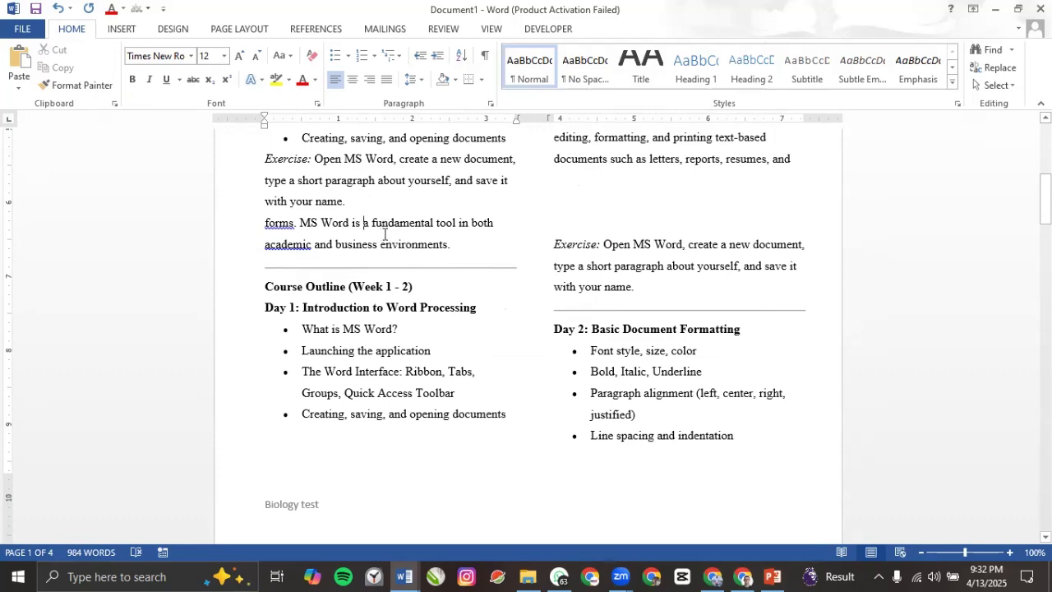
scroll(362, 222, up, 6)
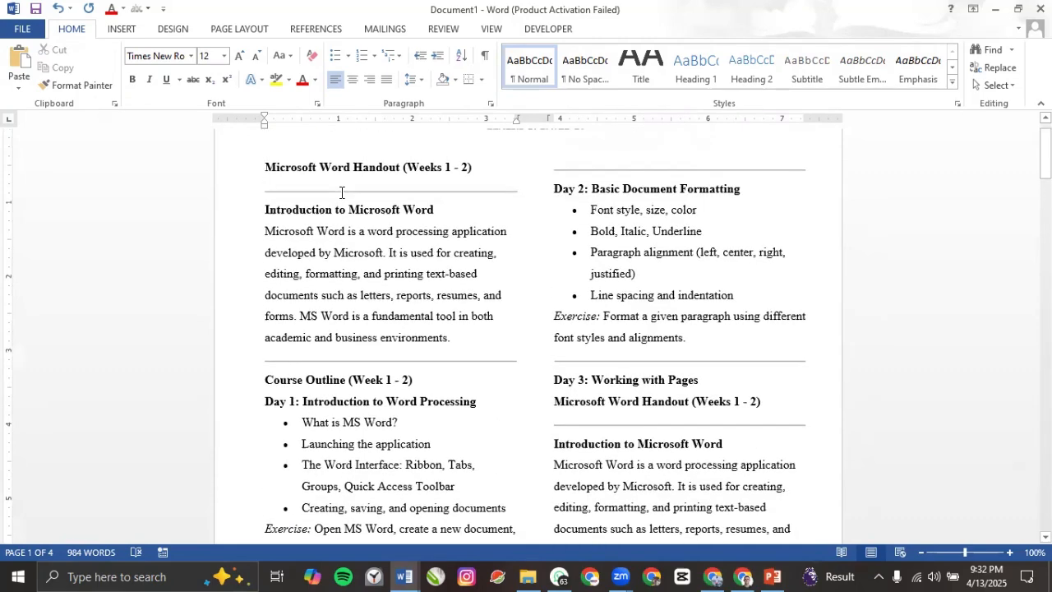
click(411, 229)
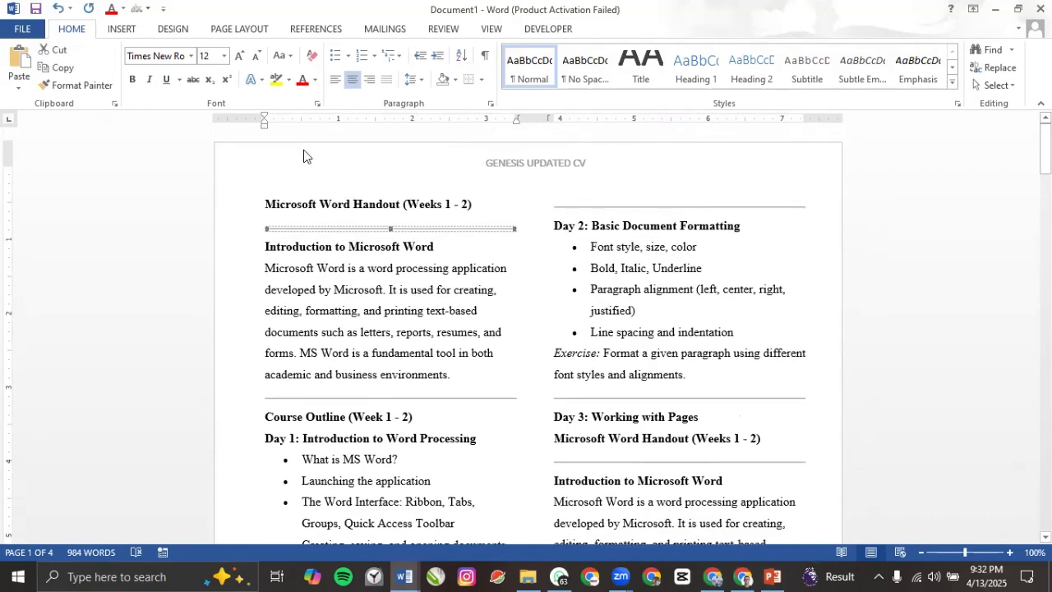
click(122, 31)
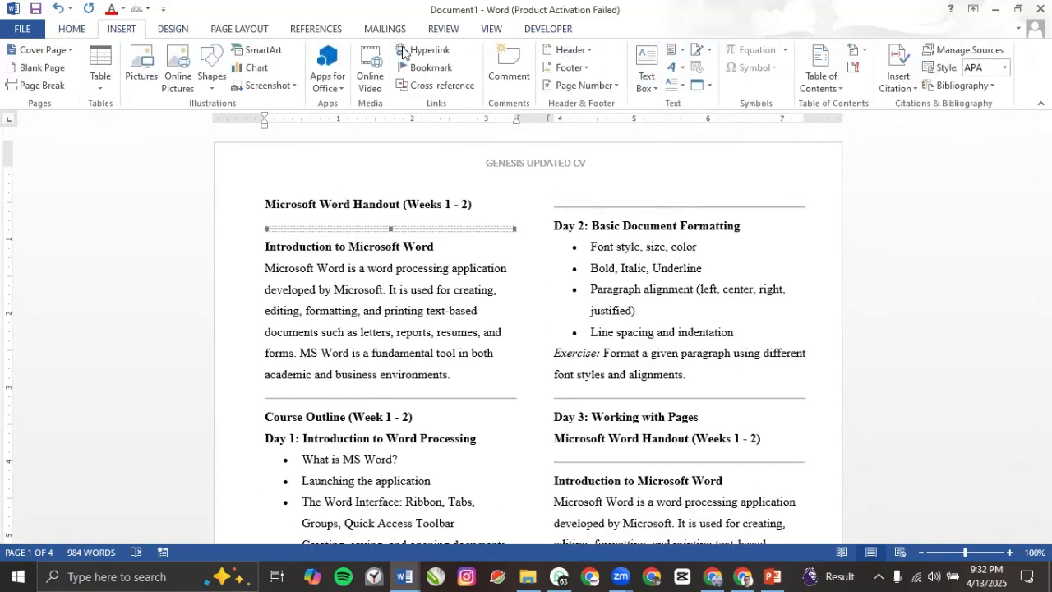
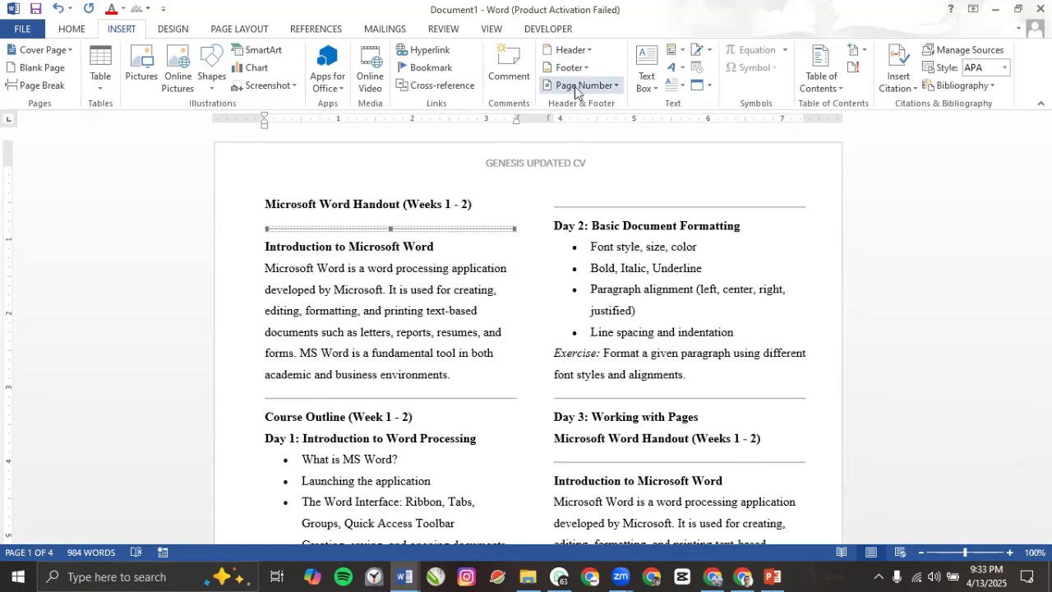
Step: Insert an Accent Bar 1 page number reading '1 | Page' at the bottom of the page
click(575, 86)
mouse_move(578, 110)
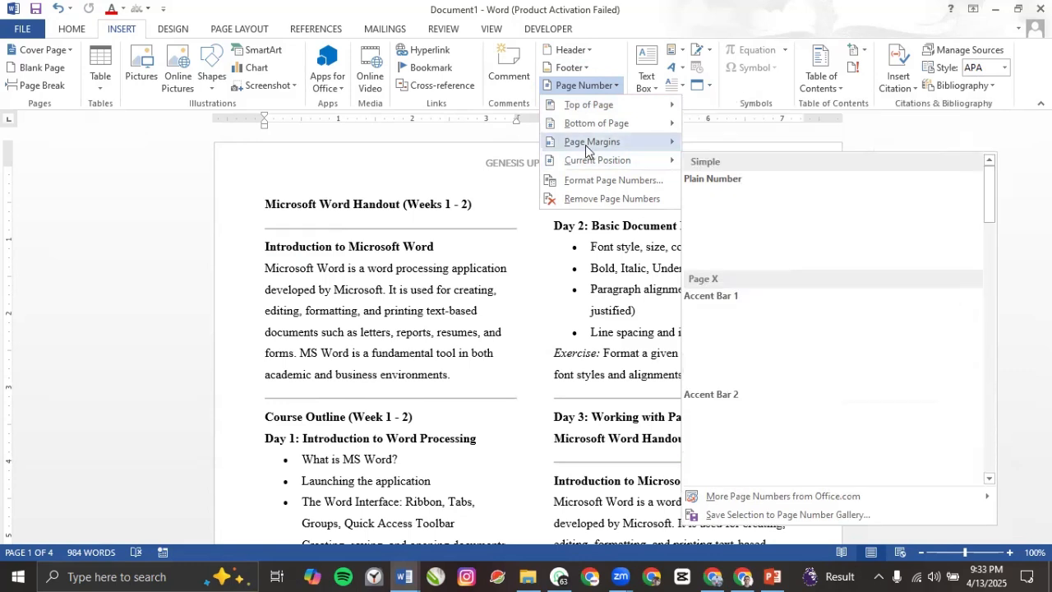
mouse_move(586, 148)
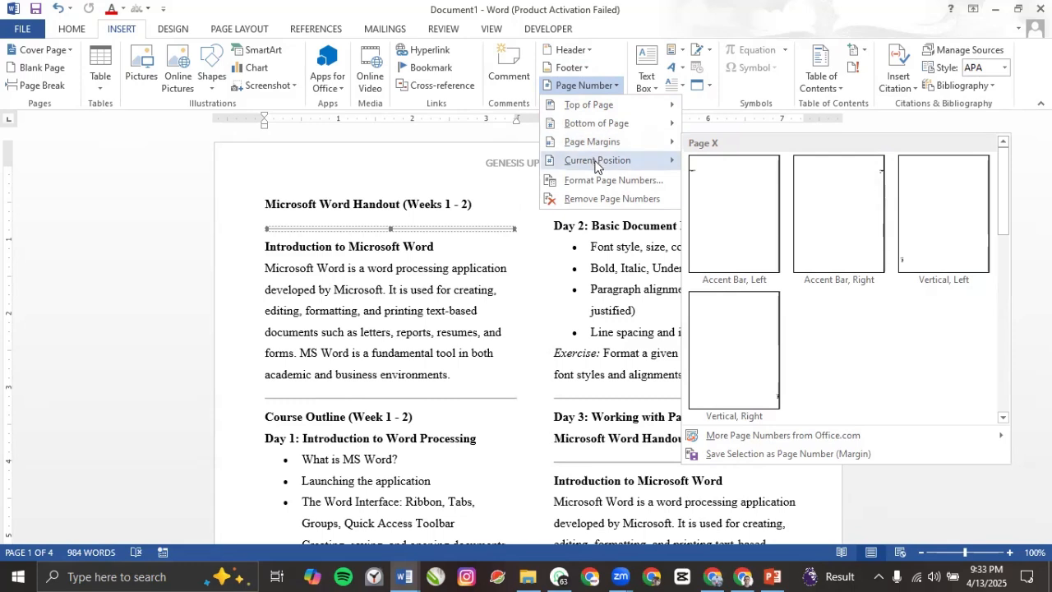
mouse_move(597, 167)
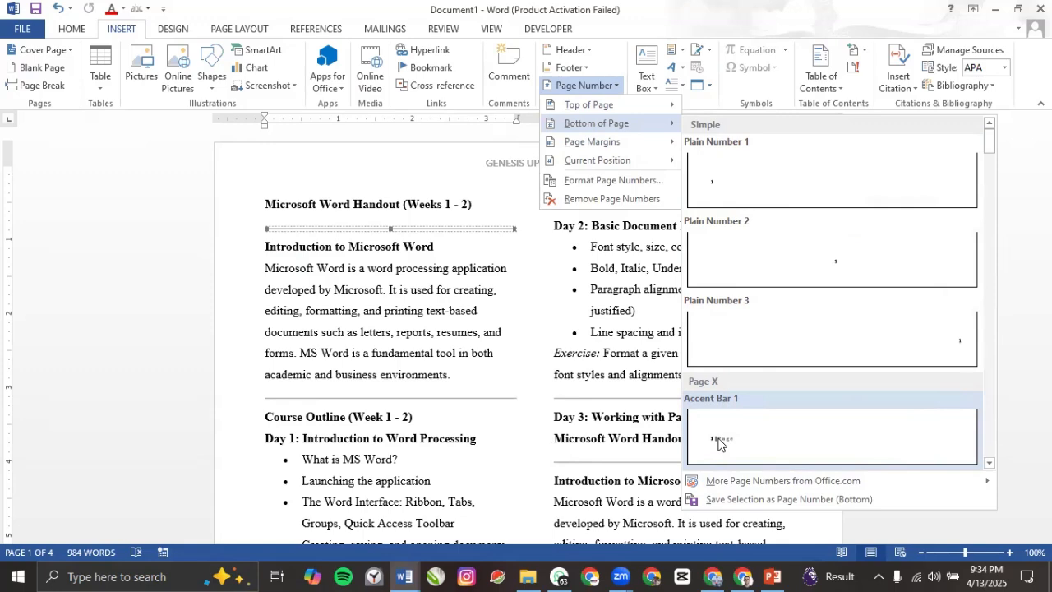
click(719, 443)
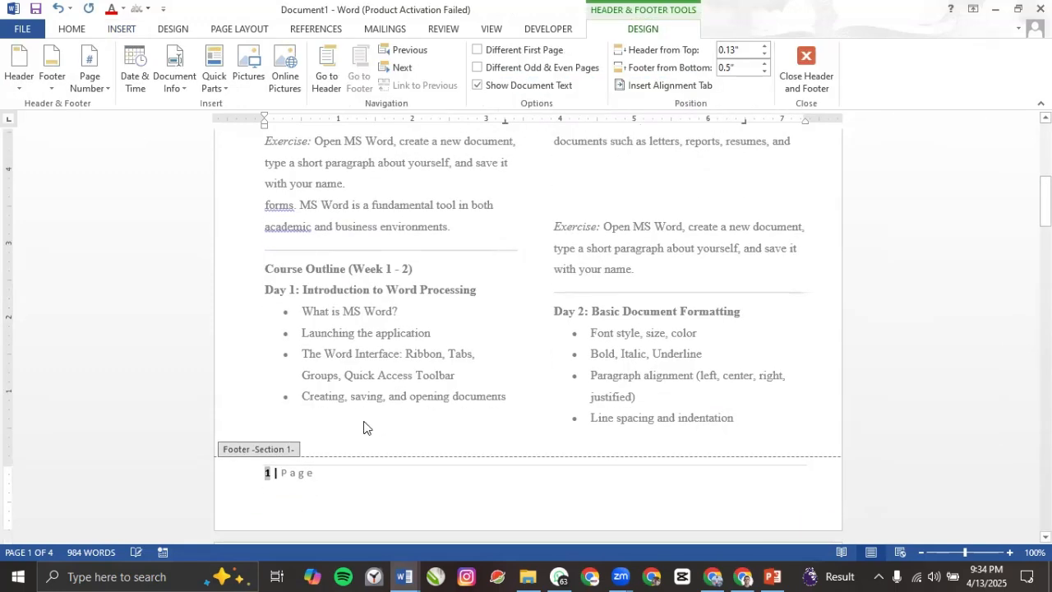
Step: Replace the word 'Page' after the footer page number with 'reproduction'
scroll(329, 419, down, 3)
click(277, 362)
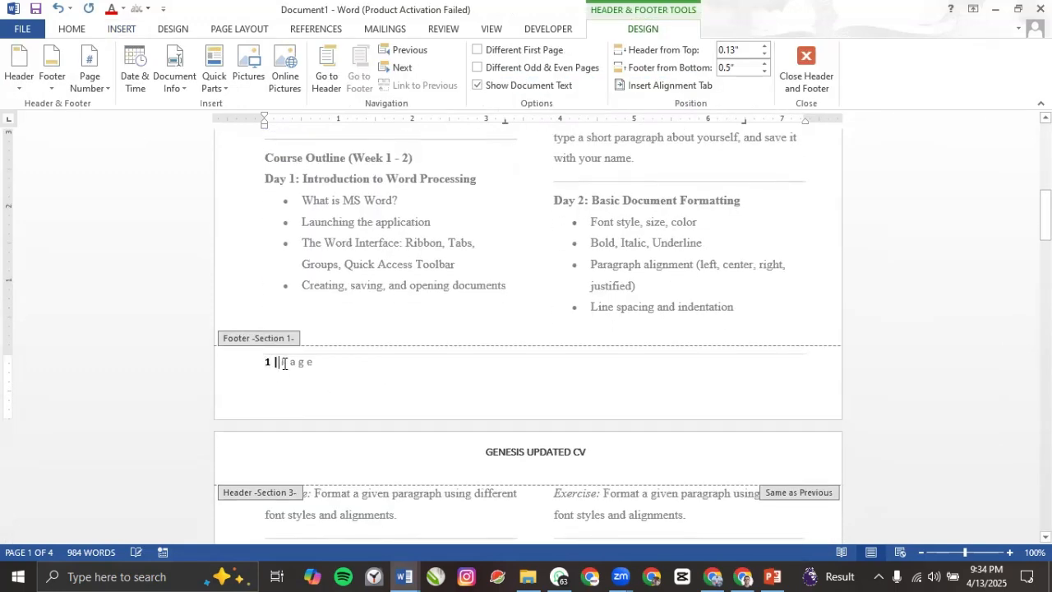
triple_click(317, 363)
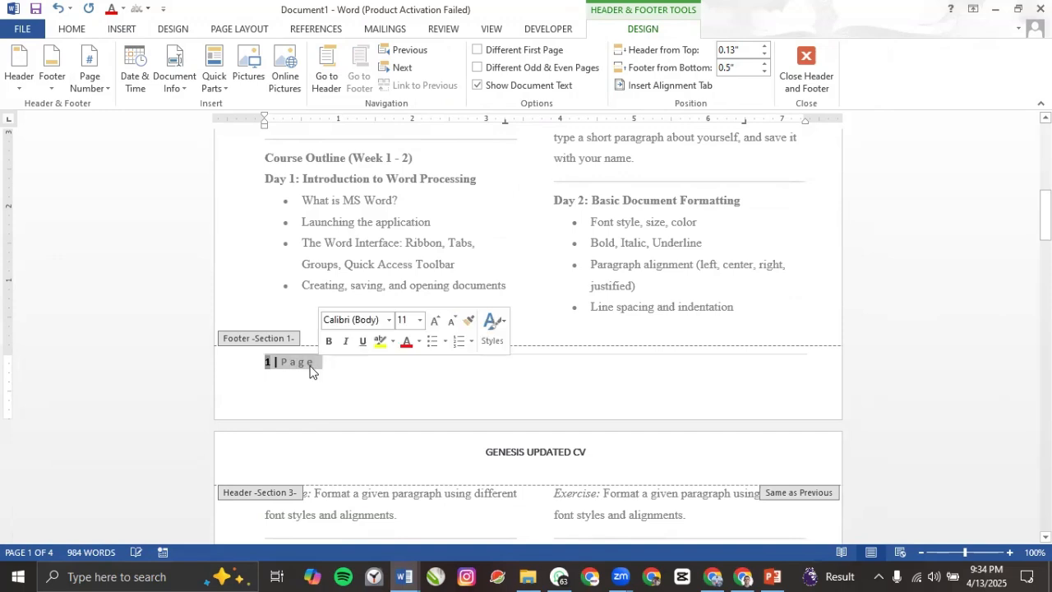
click(317, 364)
drag(317, 363, 281, 364)
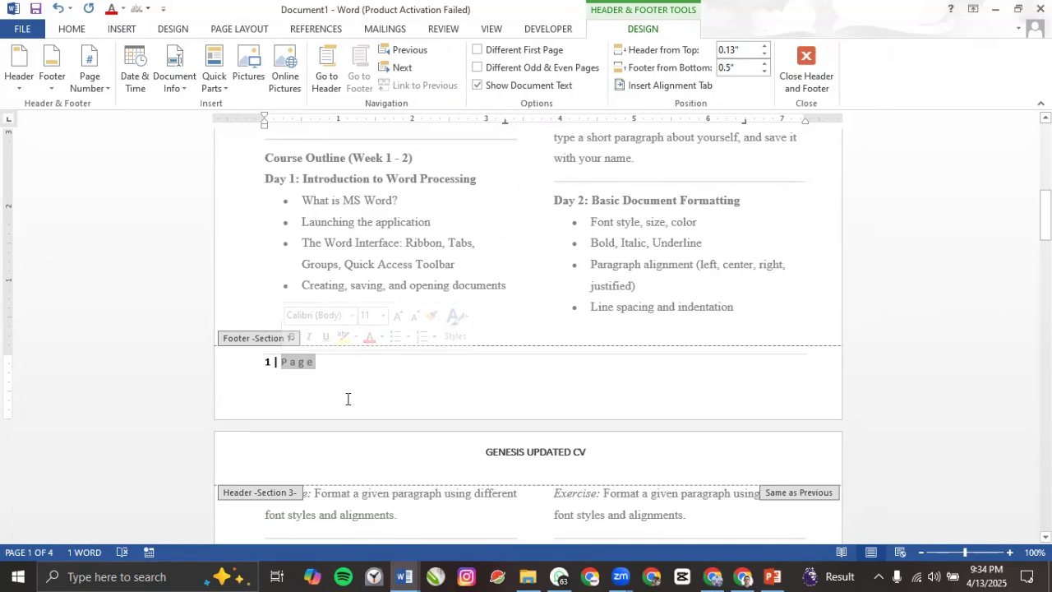
text(erumentor)
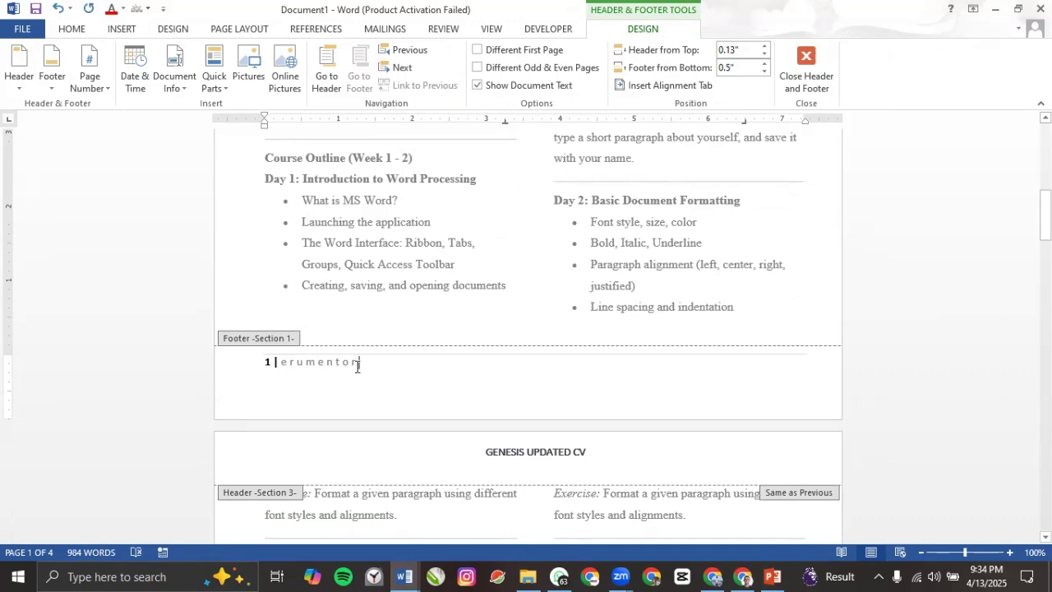
drag(358, 365, 280, 363)
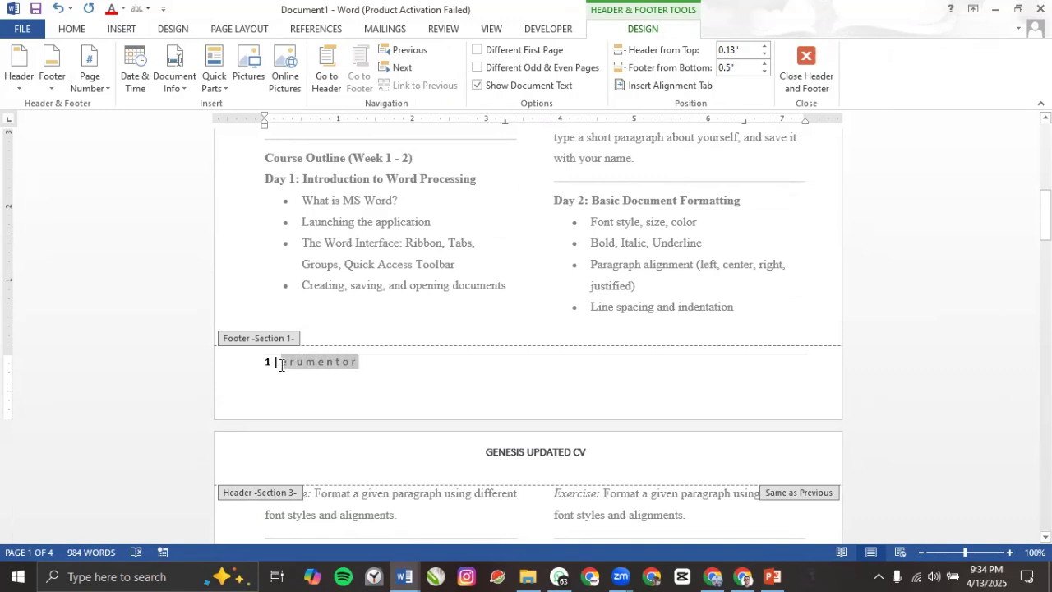
text(reprod)
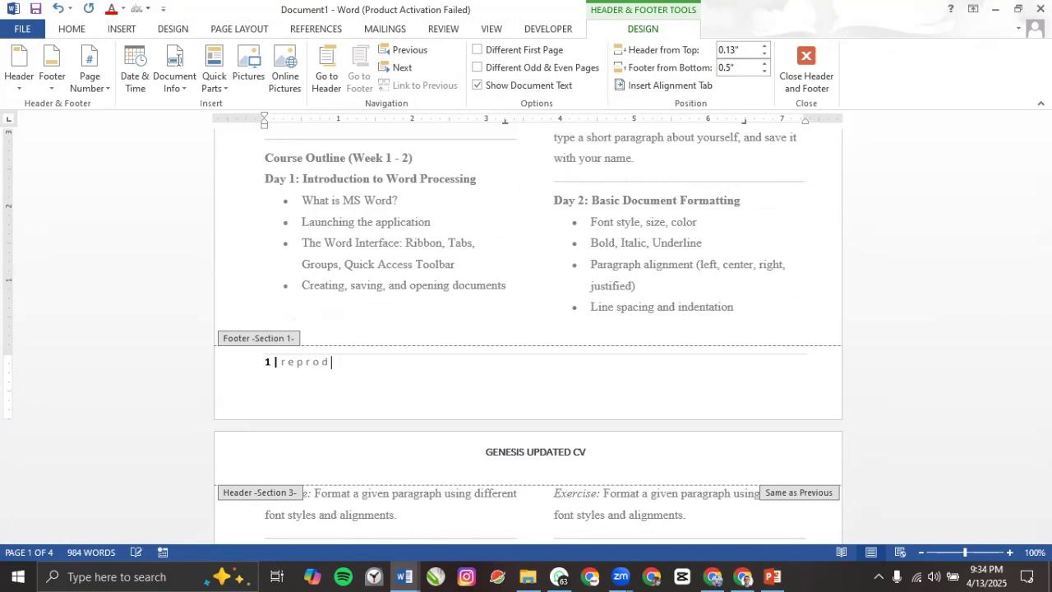
text(uction)
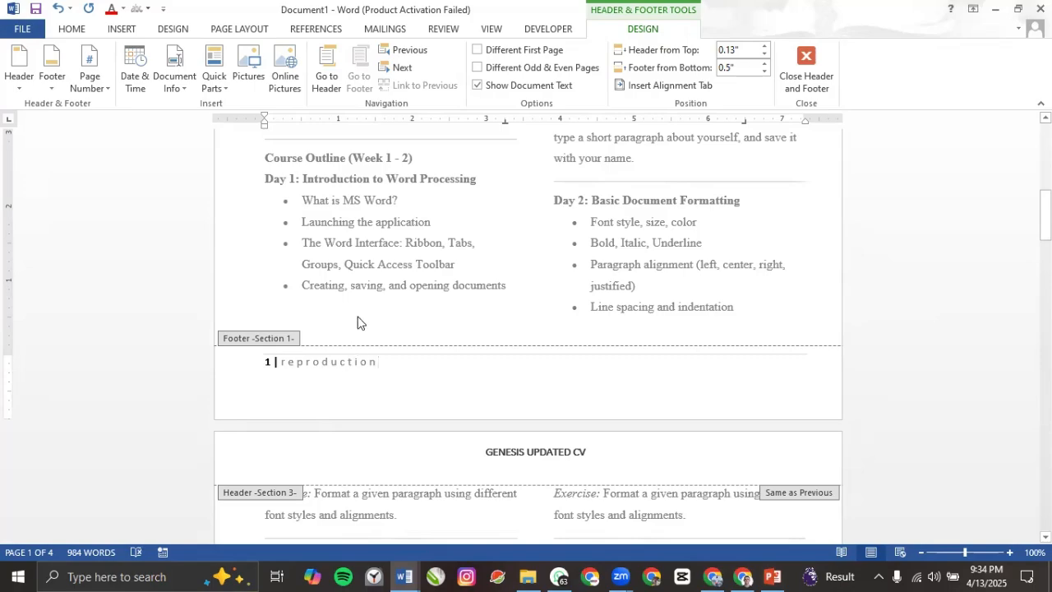
double_click(360, 268)
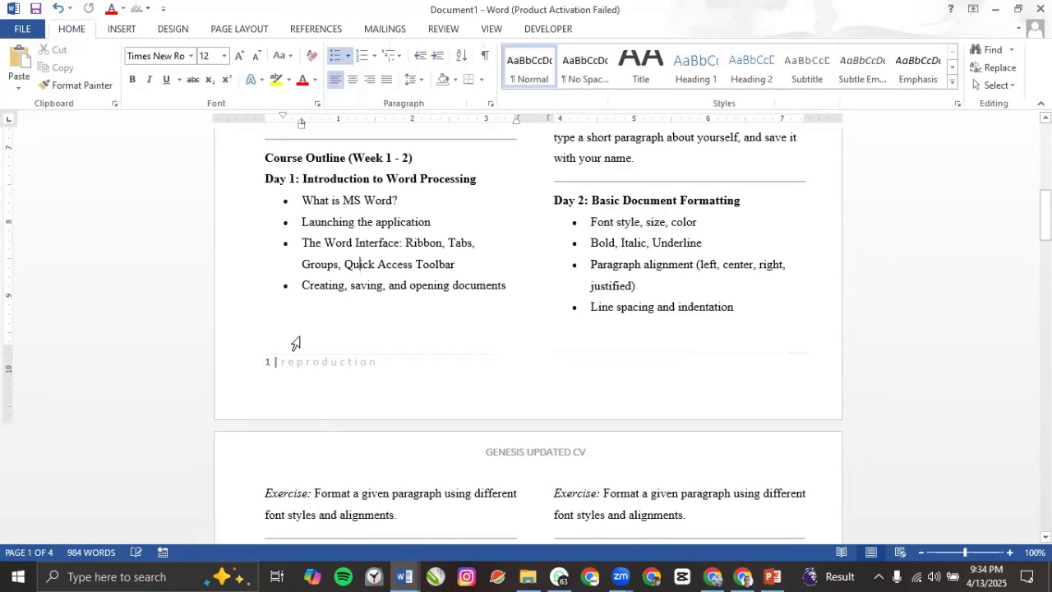
scroll(324, 376, down, 3)
scroll(321, 341, down, 15)
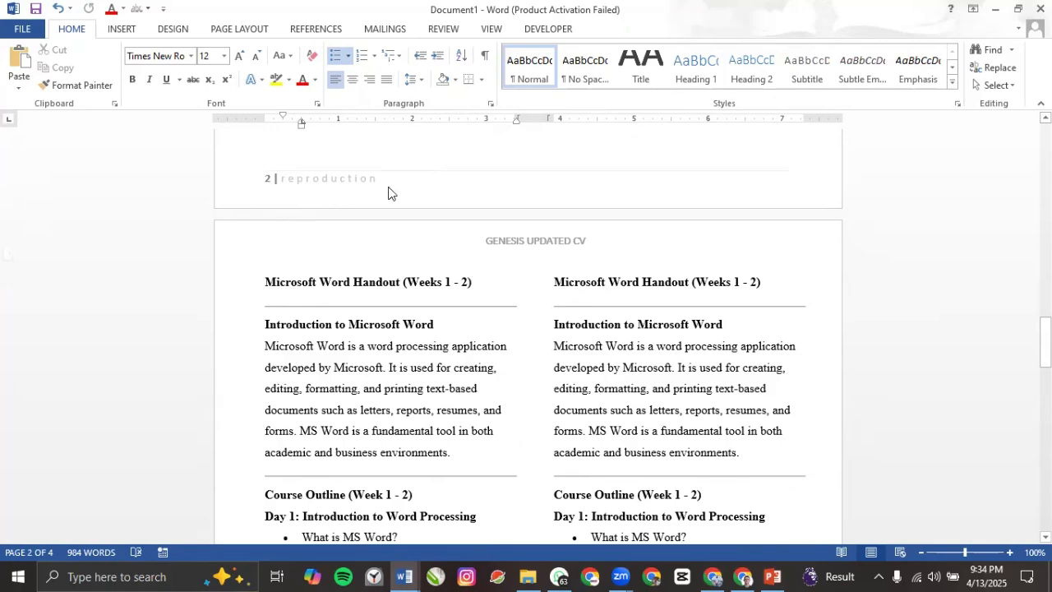
scroll(305, 329, down, 9)
scroll(304, 362, down, 10)
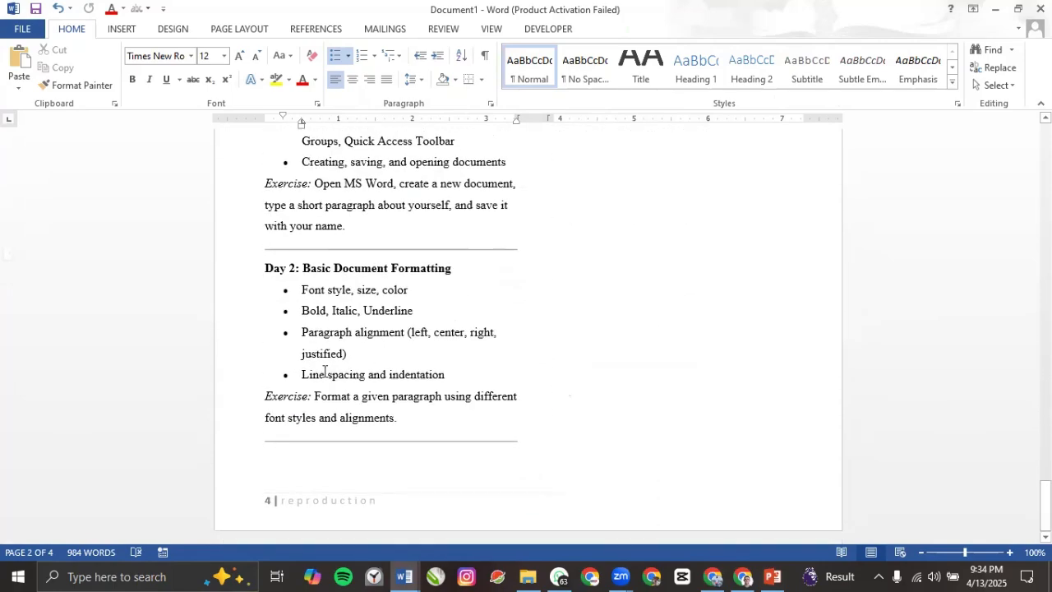
scroll(328, 372, up, 10)
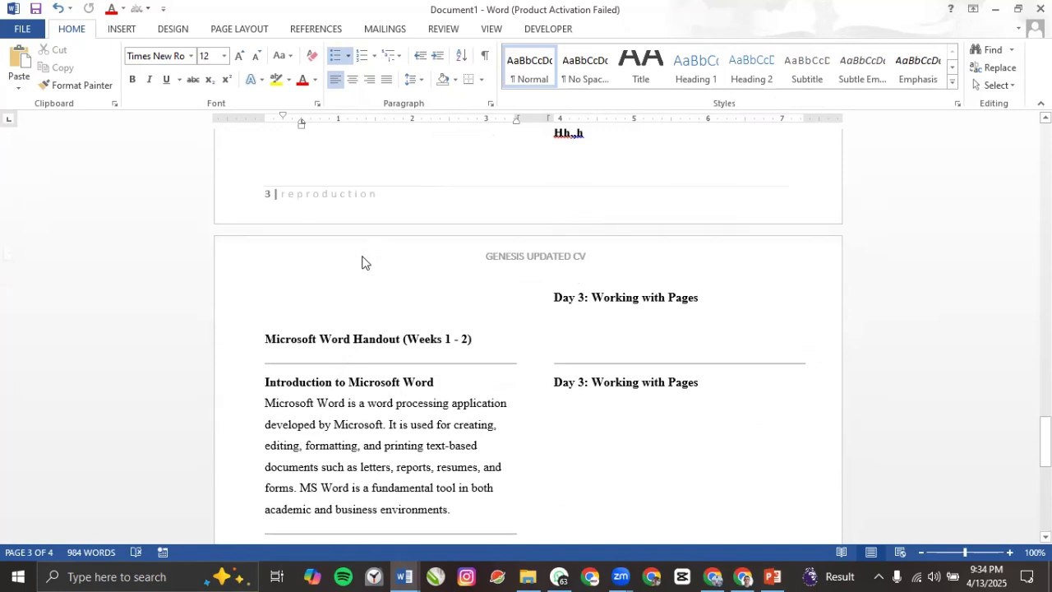
scroll(365, 262, up, 15)
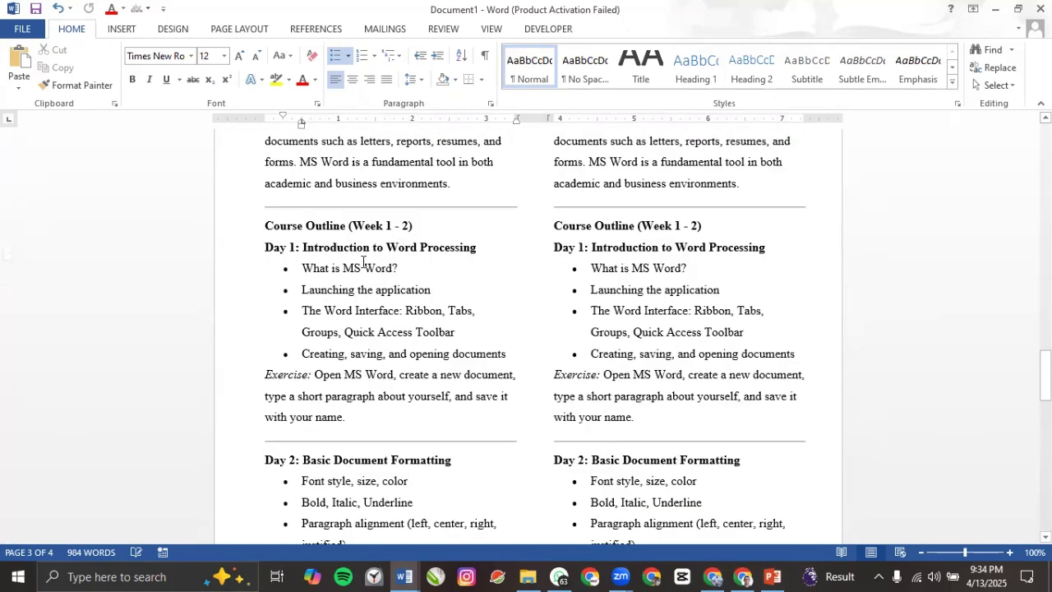
scroll(299, 432, up, 1)
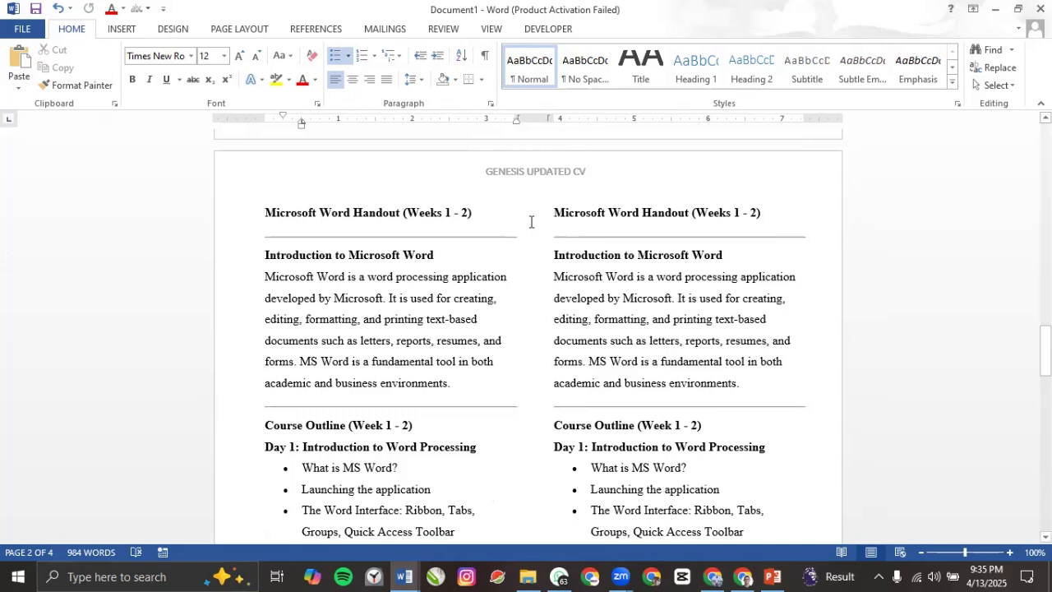
Step: Scroll back to the top of page 1 and bring up the Insert ribbon commands
scroll(514, 217, up, 3)
scroll(514, 217, up, 8)
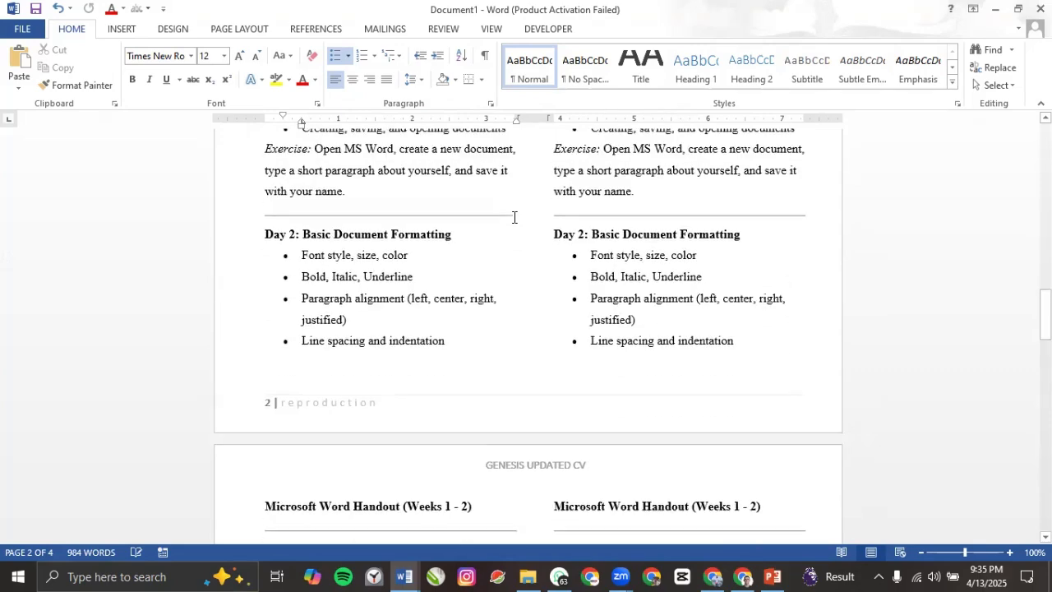
scroll(515, 217, up, 10)
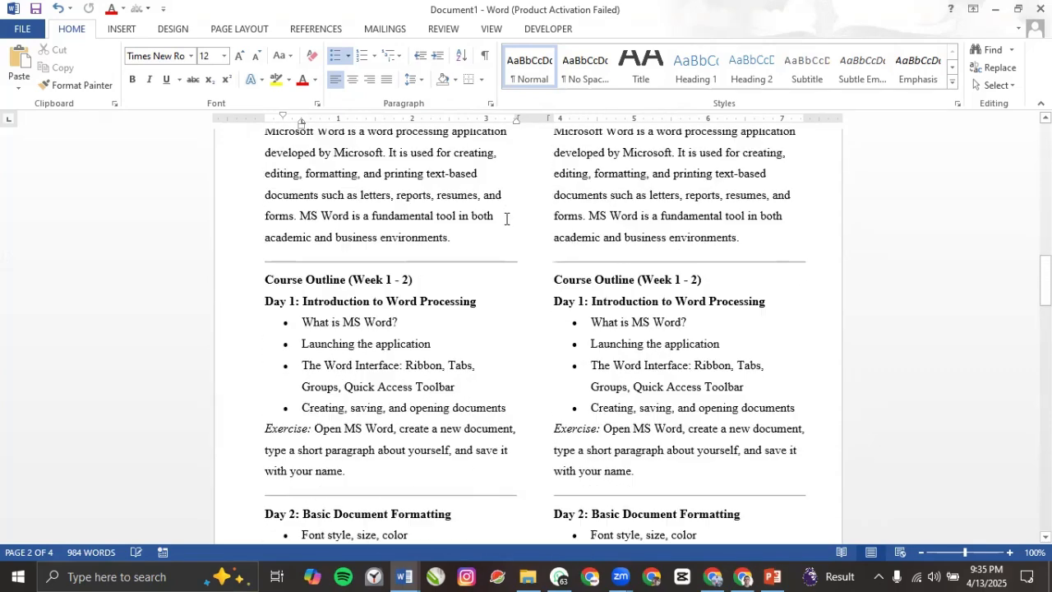
scroll(448, 228, up, 5)
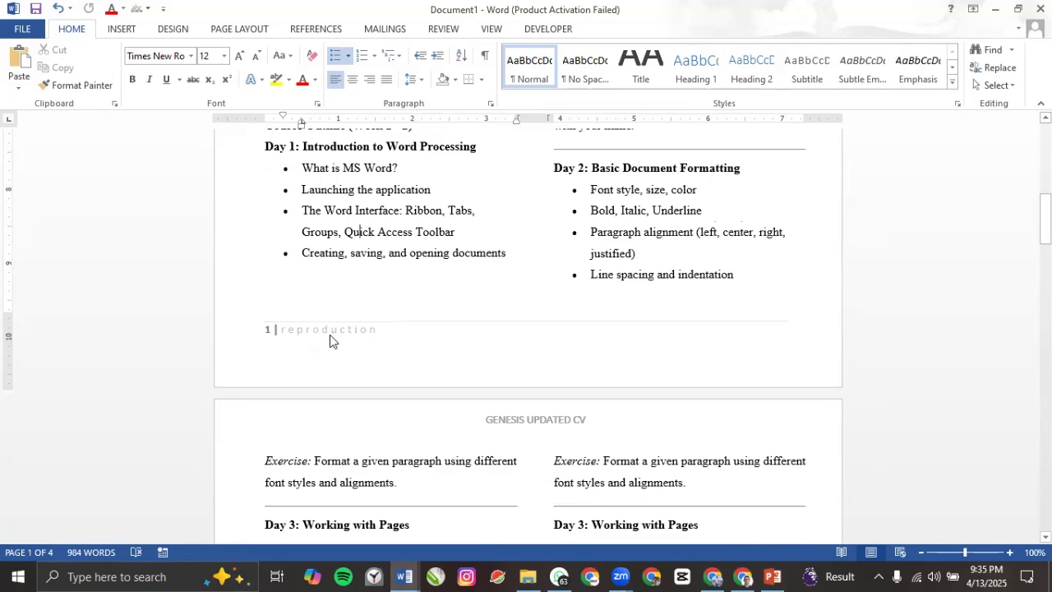
click(330, 335)
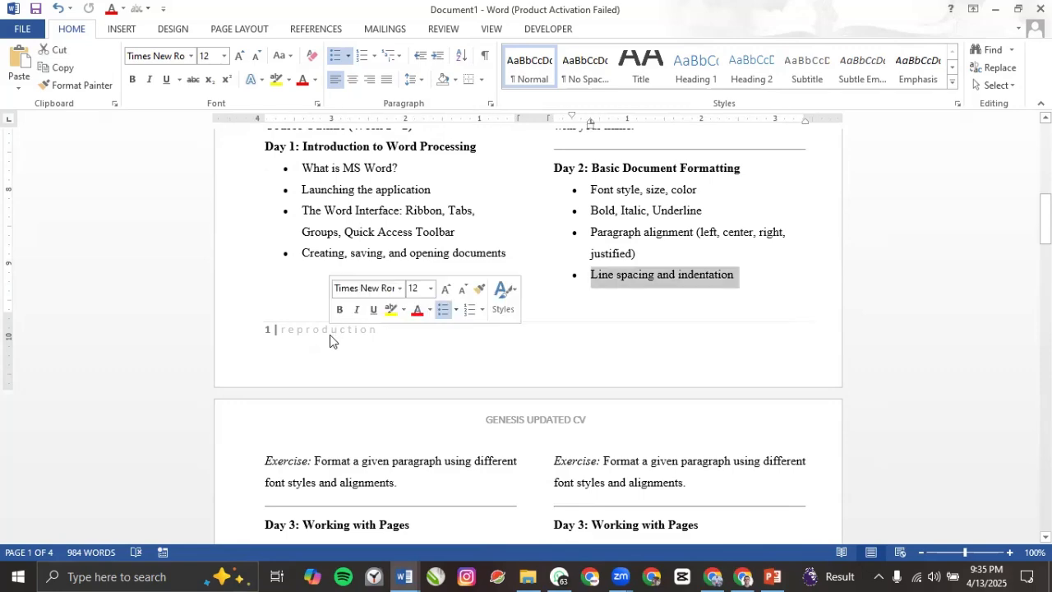
click(377, 232)
scroll(384, 235, up, 7)
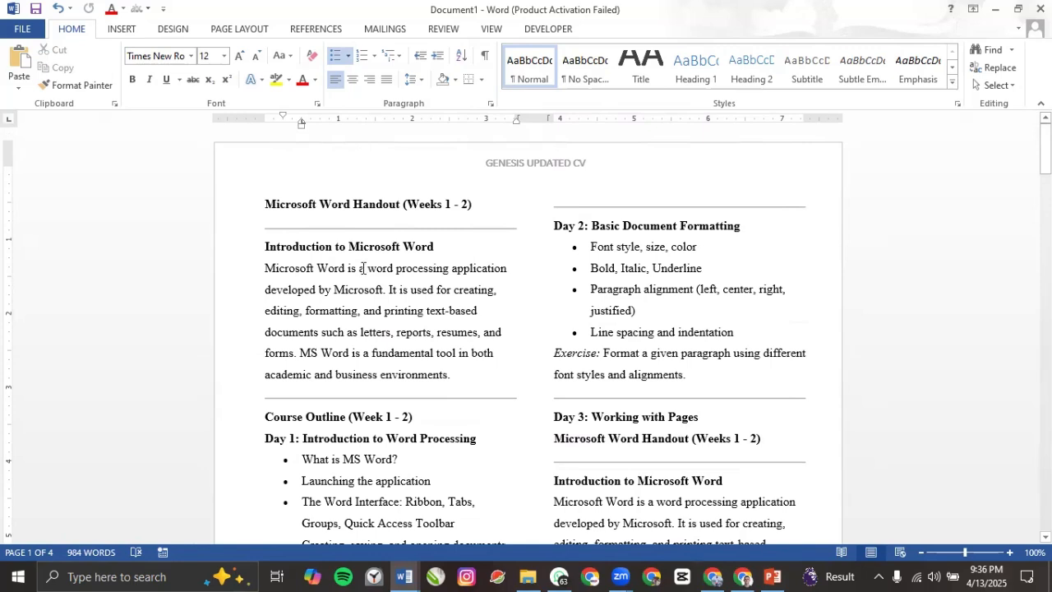
click(125, 31)
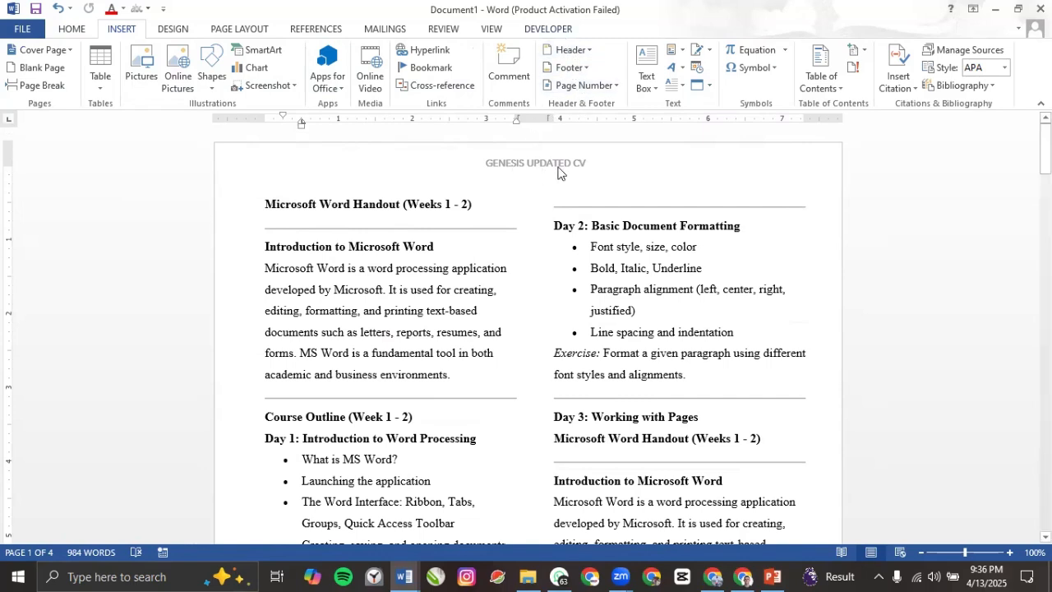
Step: Add an Accent Bar, Left page number reading 'Page | 1' in the left page margin
click(580, 85)
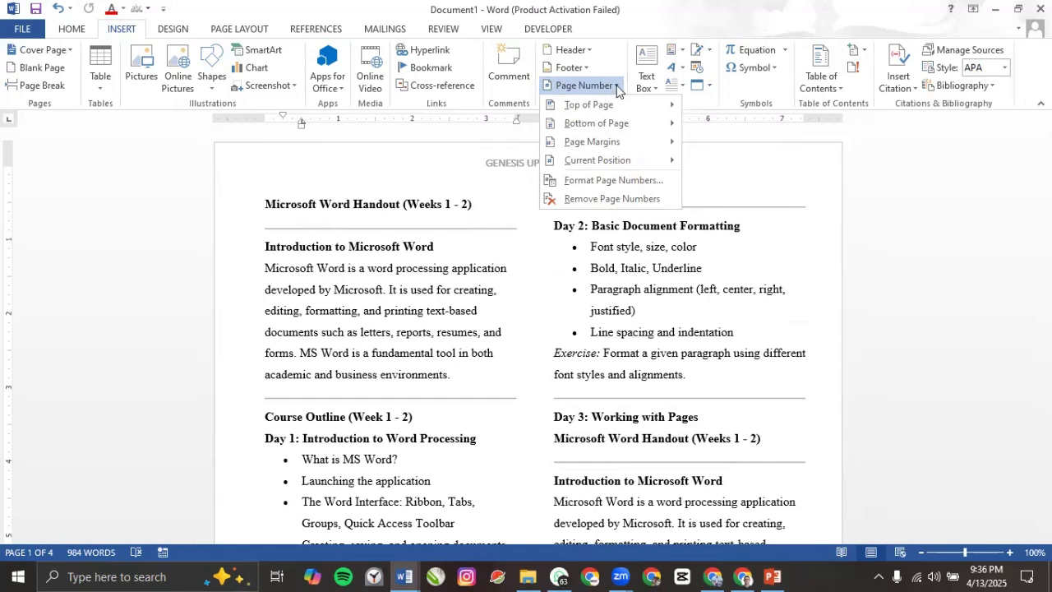
mouse_move(603, 104)
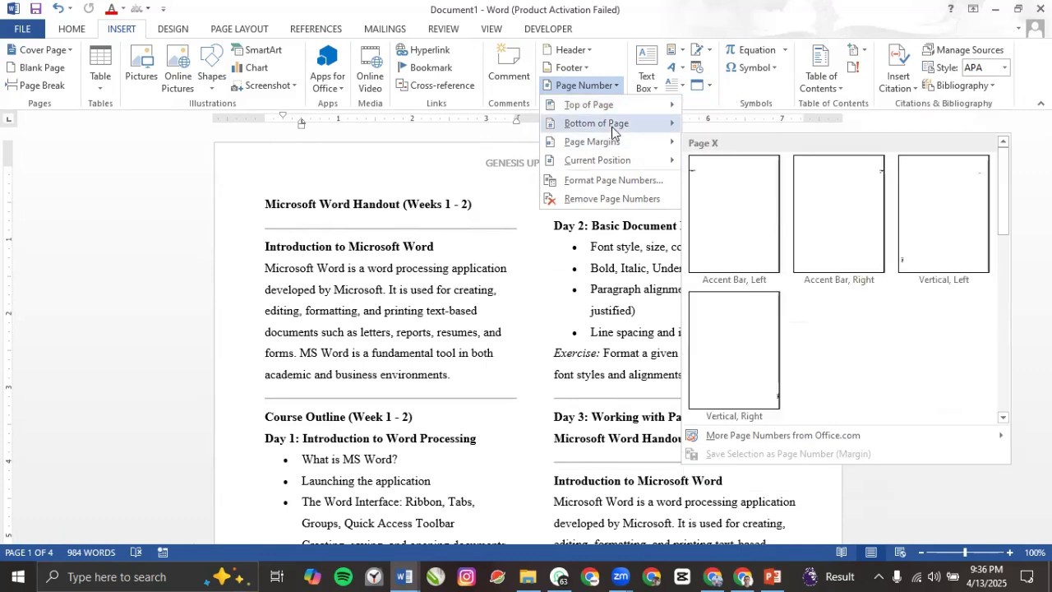
mouse_move(610, 150)
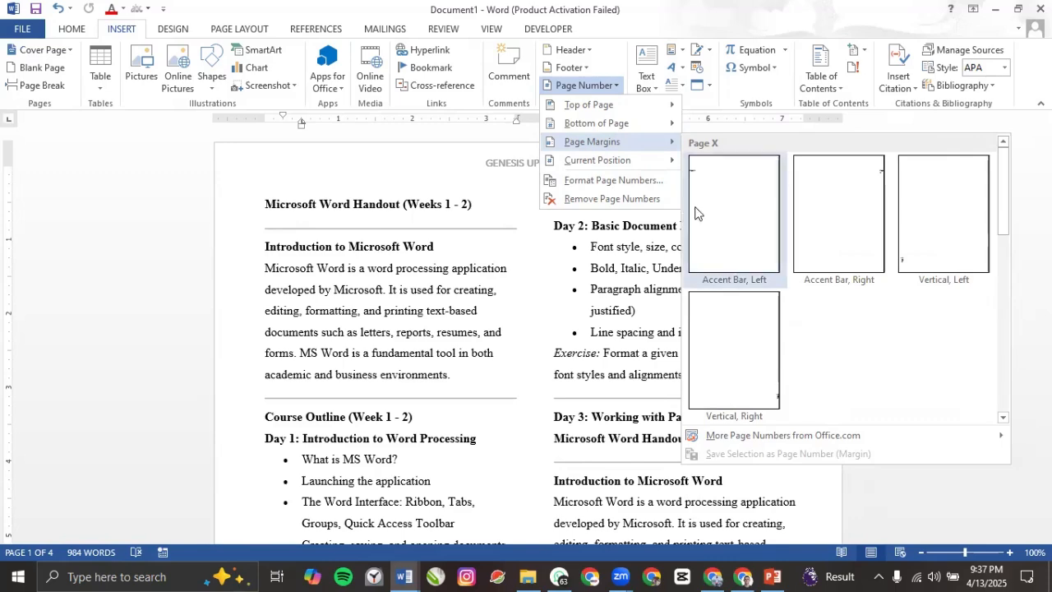
click(696, 206)
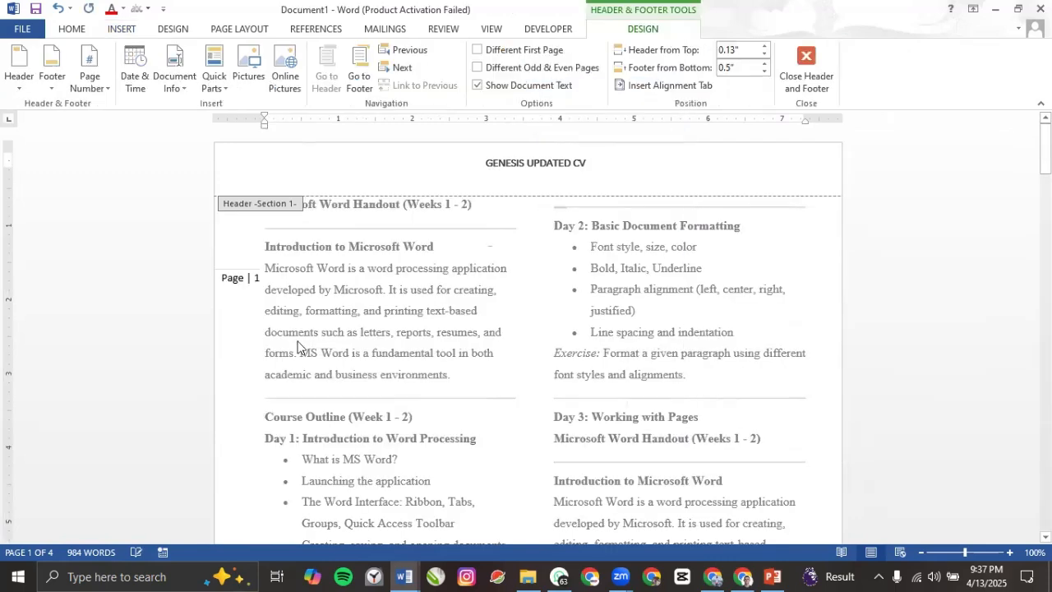
Step: Undo the left-margin accent-bar page number
click(239, 285)
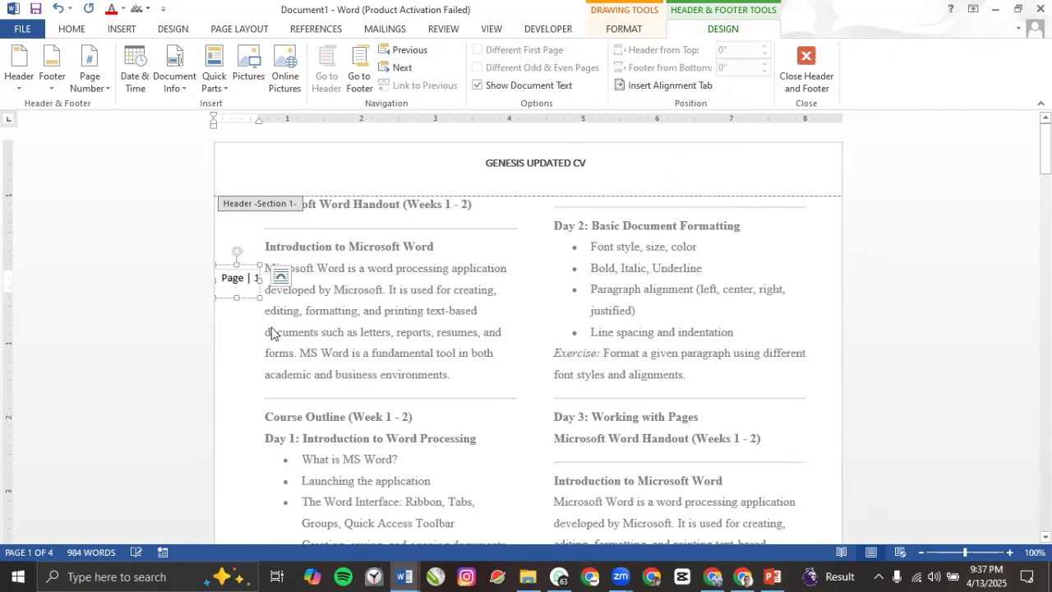
scroll(290, 341, down, 3)
scroll(289, 341, down, 4)
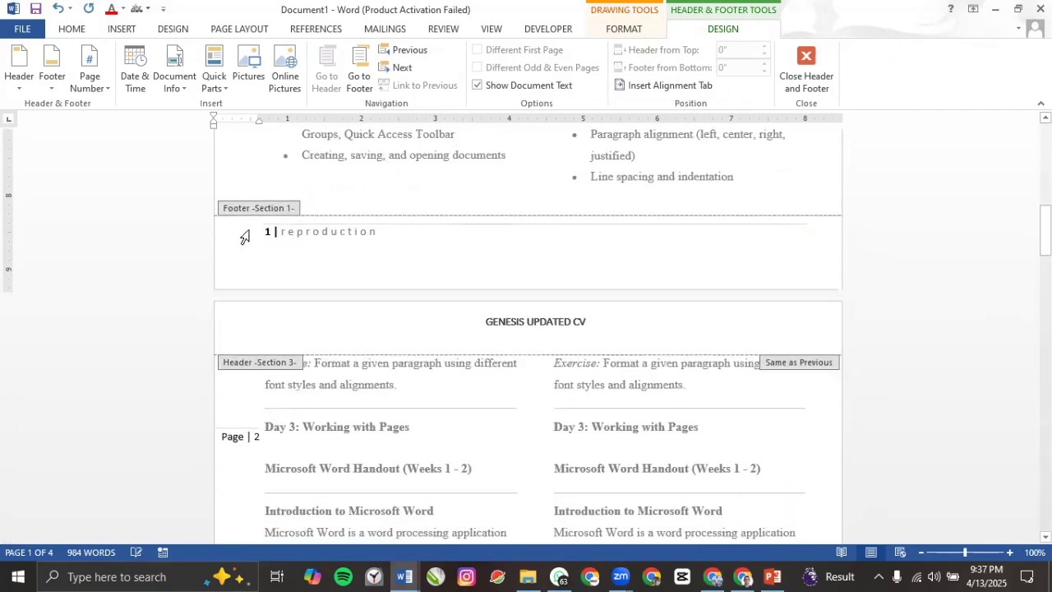
scroll(263, 304, down, 2)
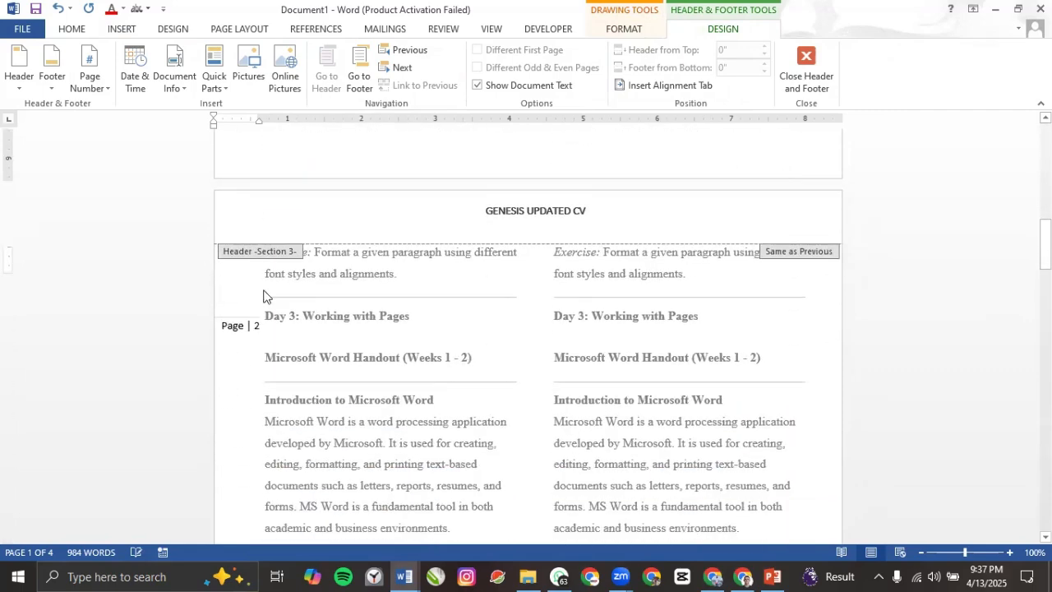
scroll(284, 301, up, 3)
scroll(308, 303, up, 2)
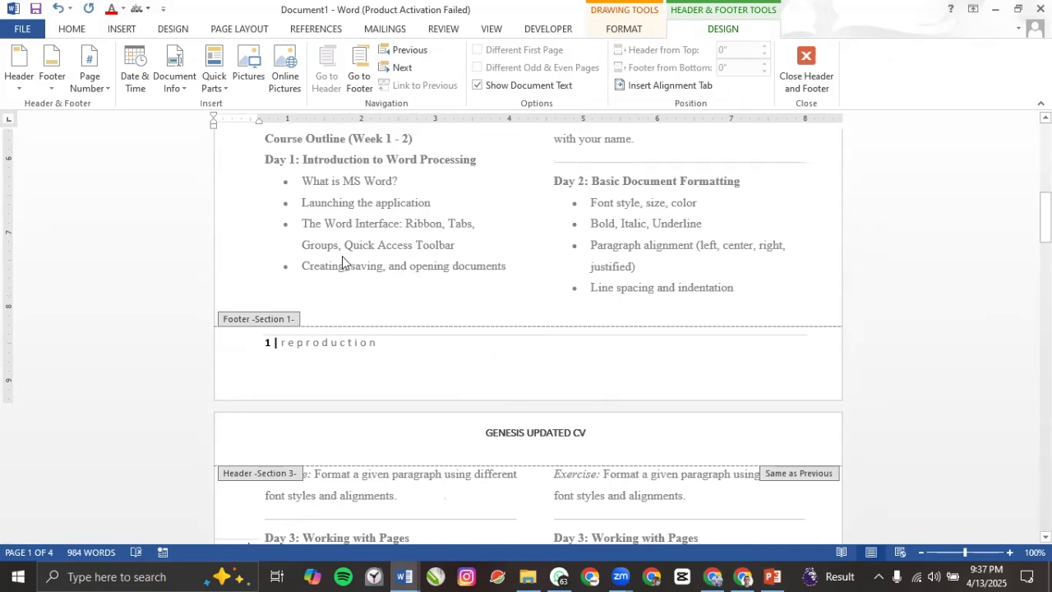
key(ctrl+z)
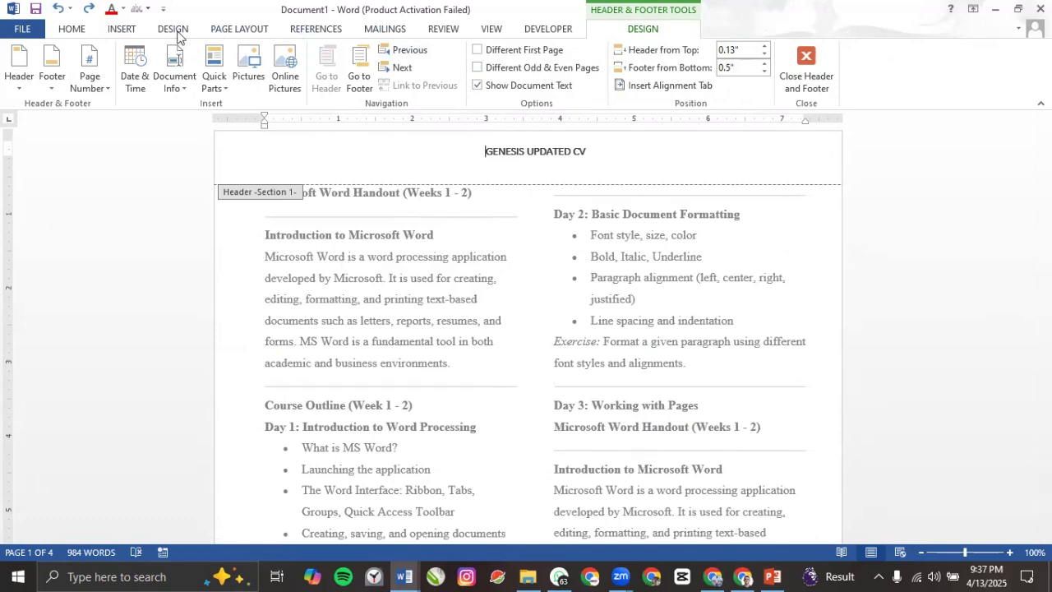
Step: Insert an Accent Bar 1 page number reading '1 | Page' at the bottom of the page
click(133, 32)
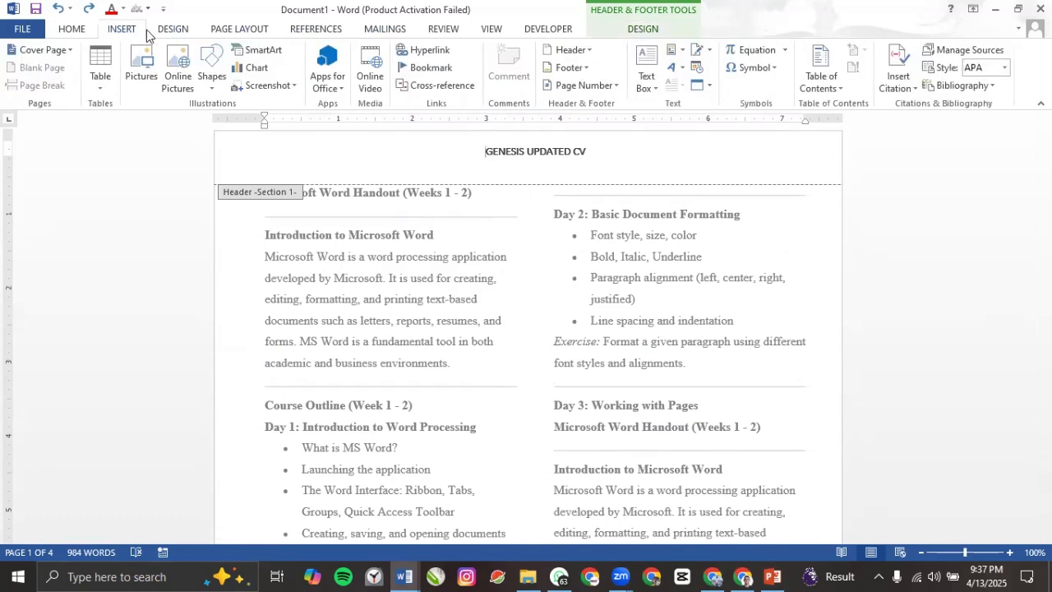
click(596, 89)
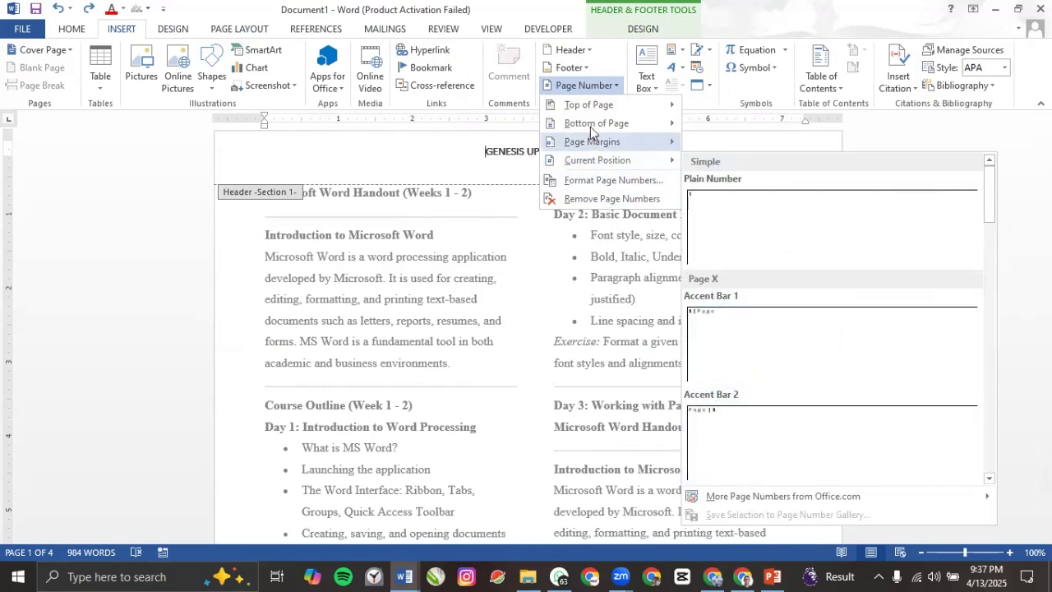
mouse_move(591, 126)
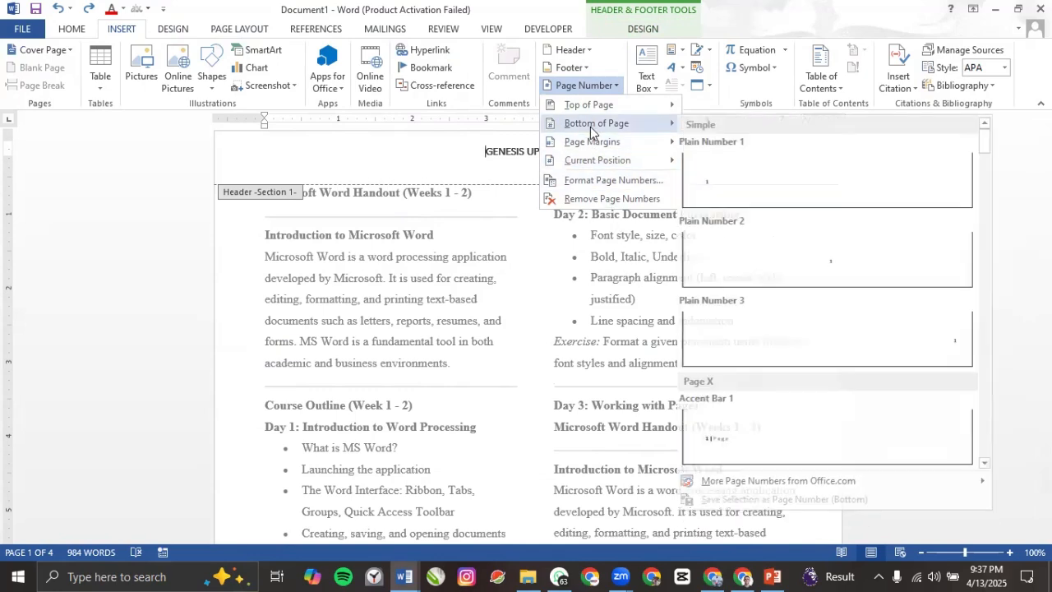
click(736, 444)
scroll(360, 454, down, 3)
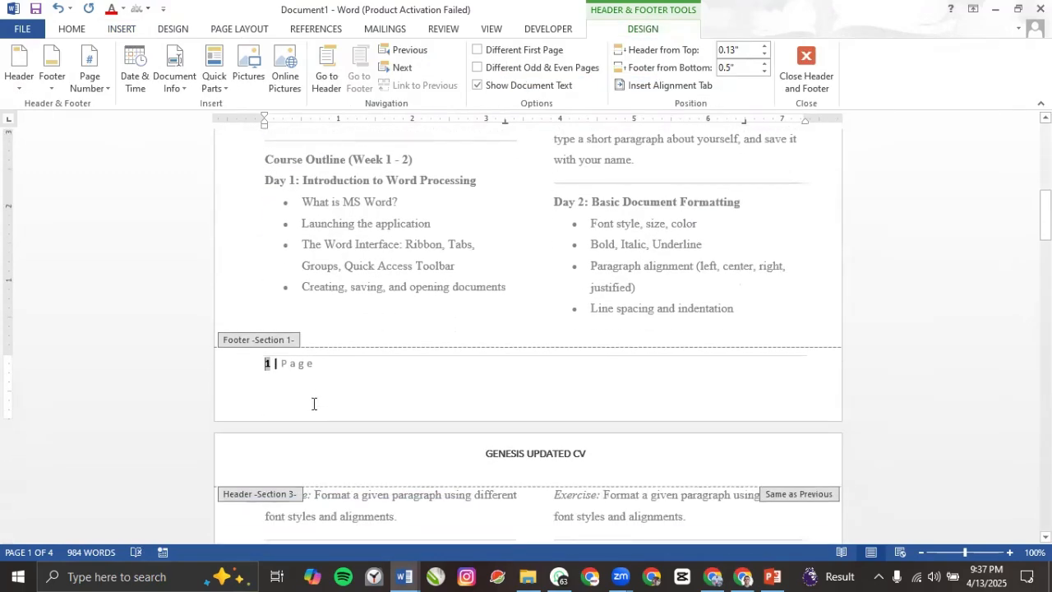
Step: Replace 'Page' in the footer with the label 'Erumentor's copy'
click(284, 363)
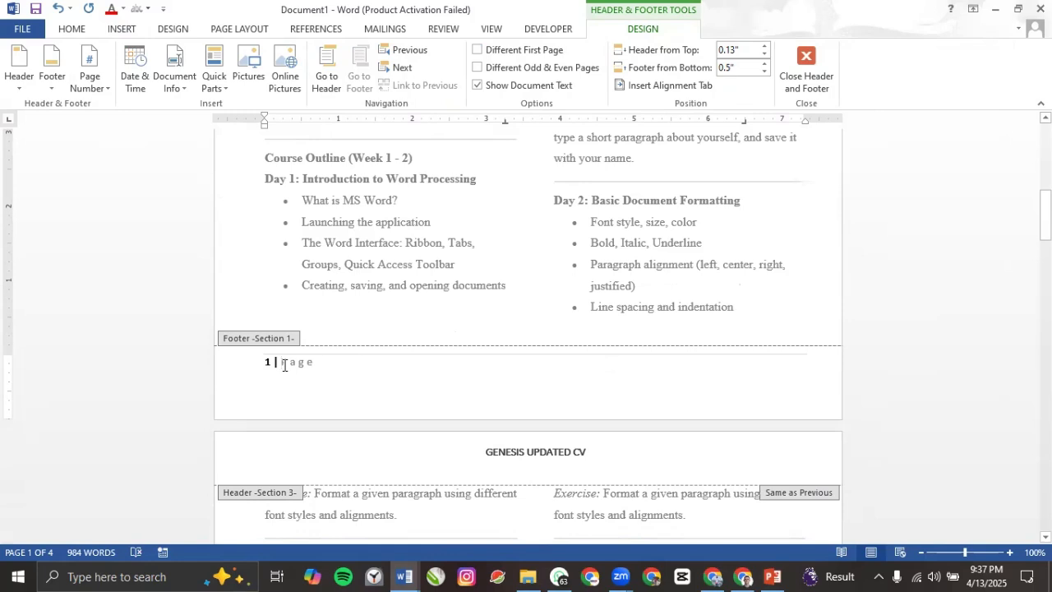
drag(283, 365, 319, 368)
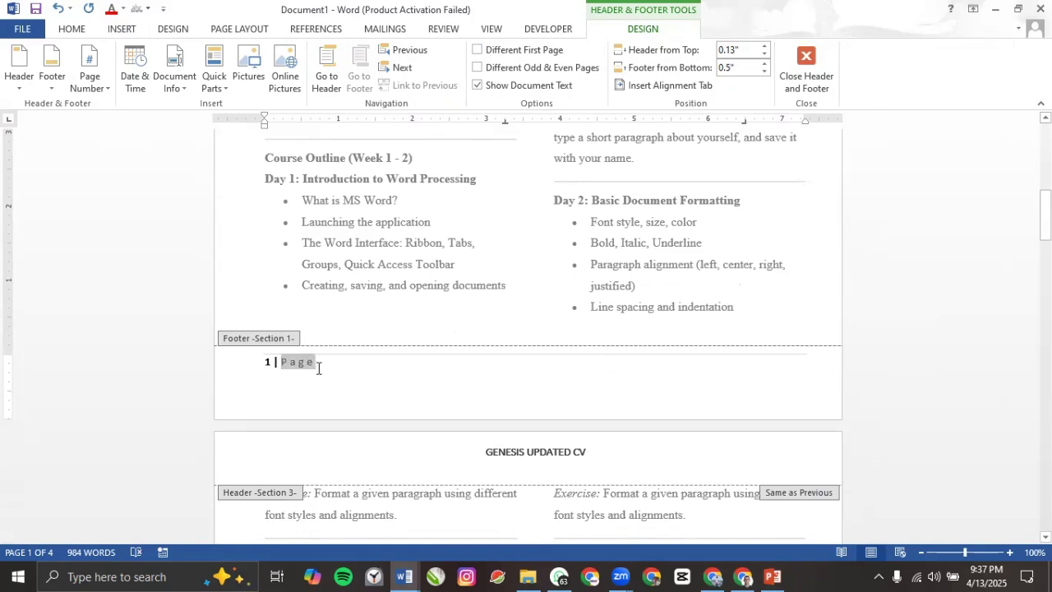
key(ctrl+a)
click(305, 367)
mouse_move(283, 363)
mouse_down()
mouse_move(320, 361)
mouse_move(281, 362)
mouse_up()
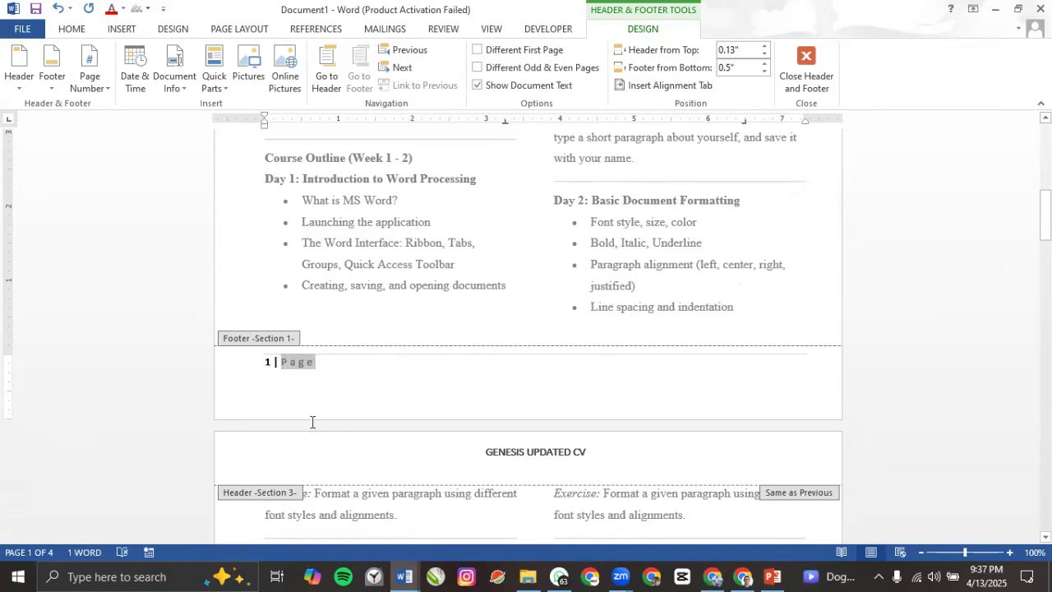
text(Erumen)
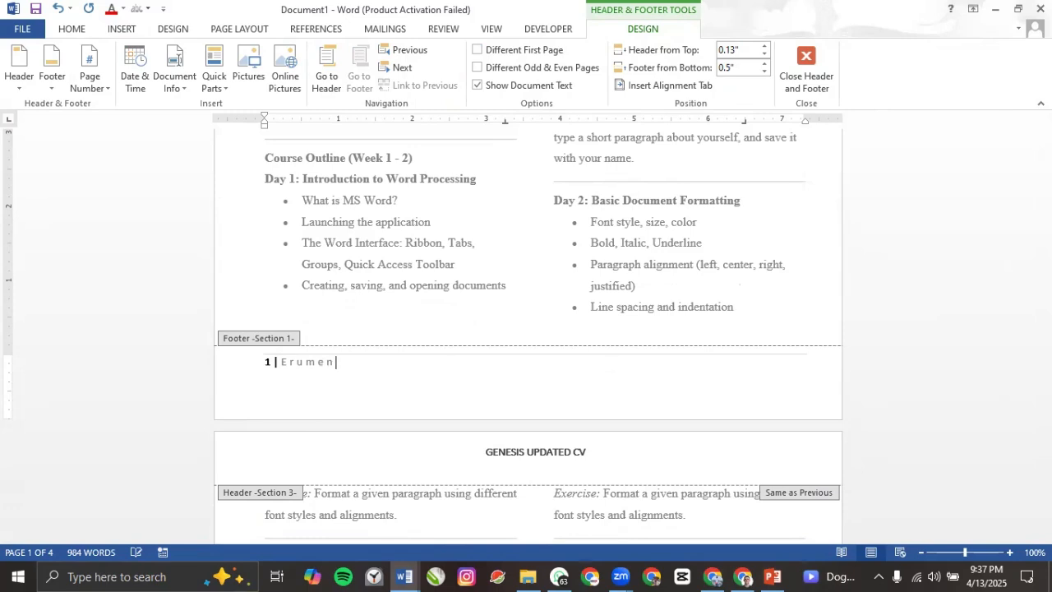
text(tor)
text('s copy)
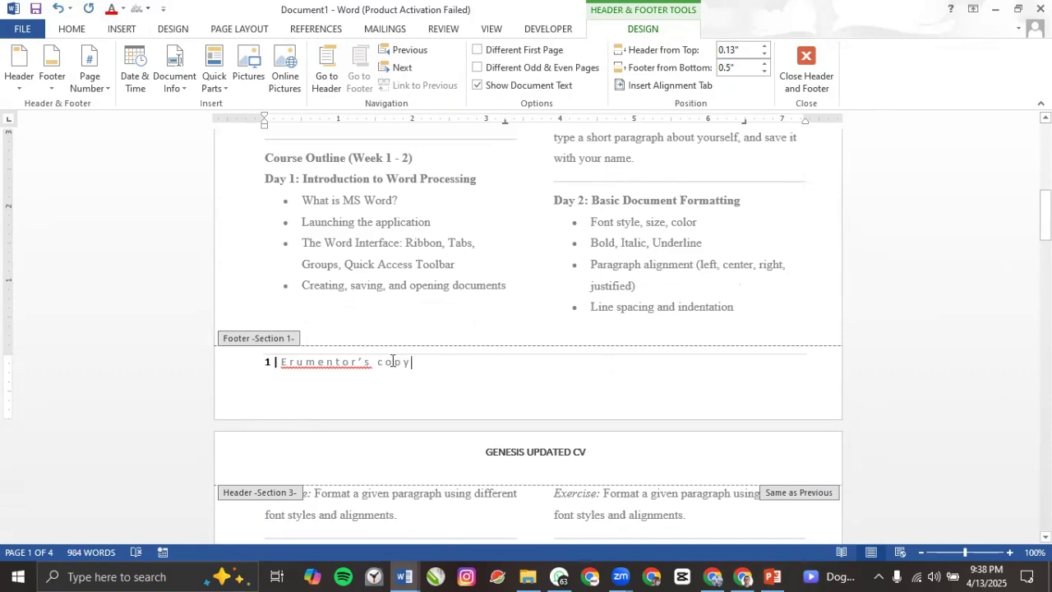
Step: Make the footer label blue and delete the empty line beneath it
mouse_move(415, 367)
mouse_down()
mouse_move(303, 367)
mouse_move(413, 360)
mouse_up()
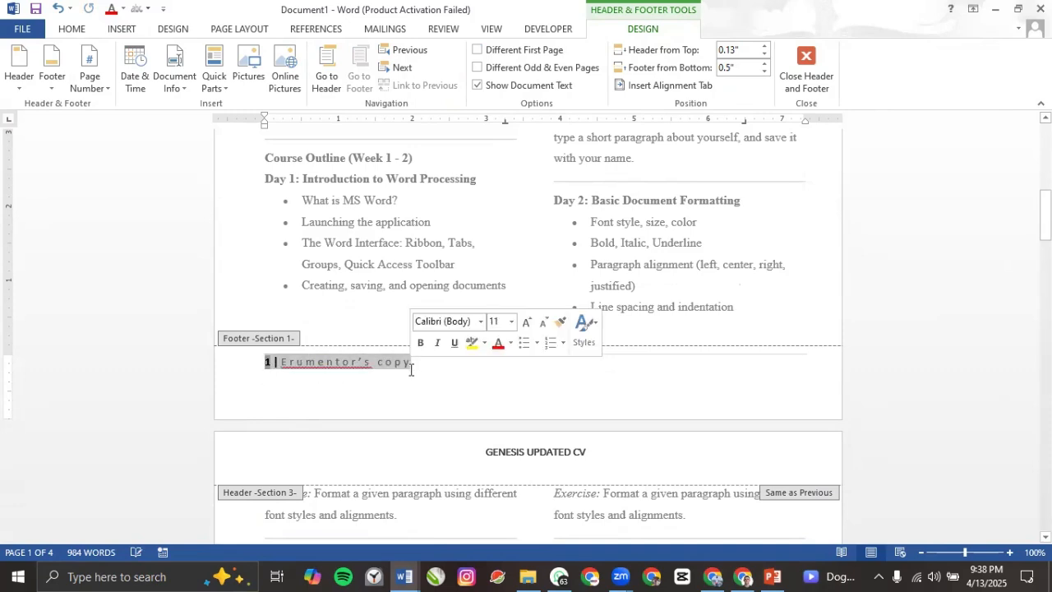
click(388, 386)
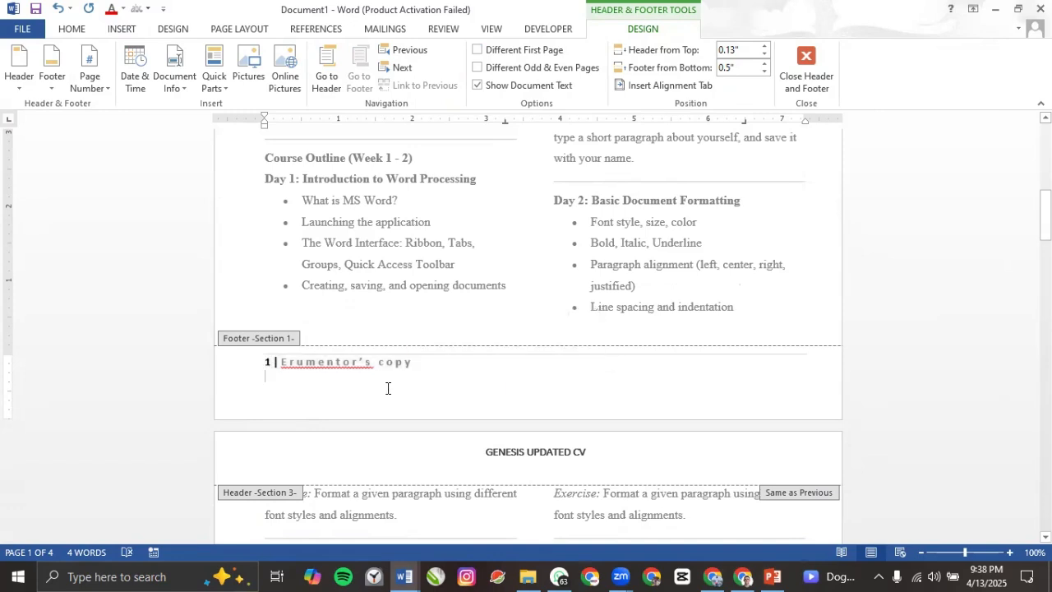
drag(414, 364, 317, 375)
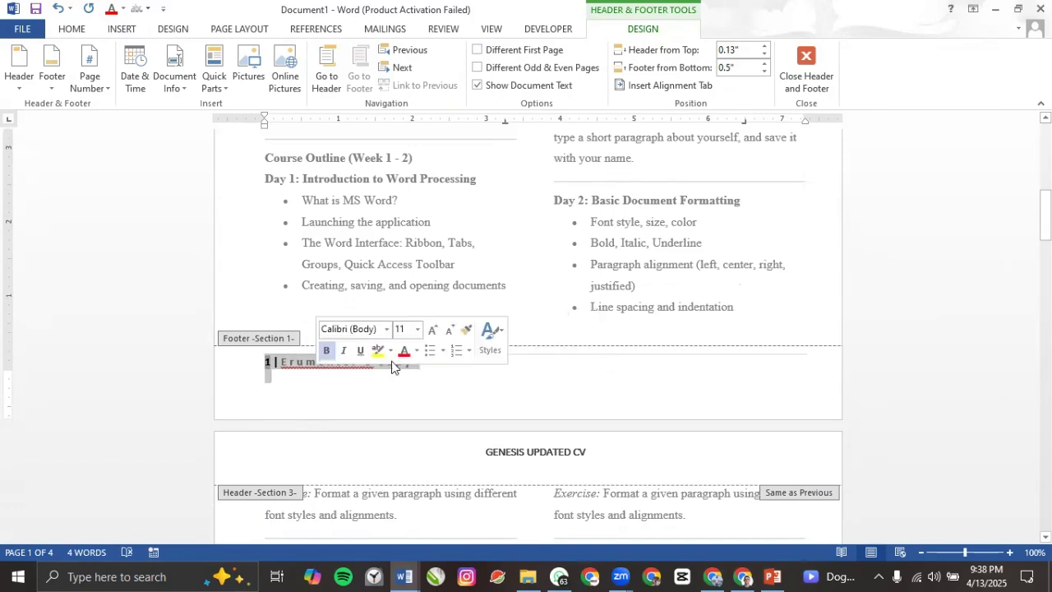
click(403, 352)
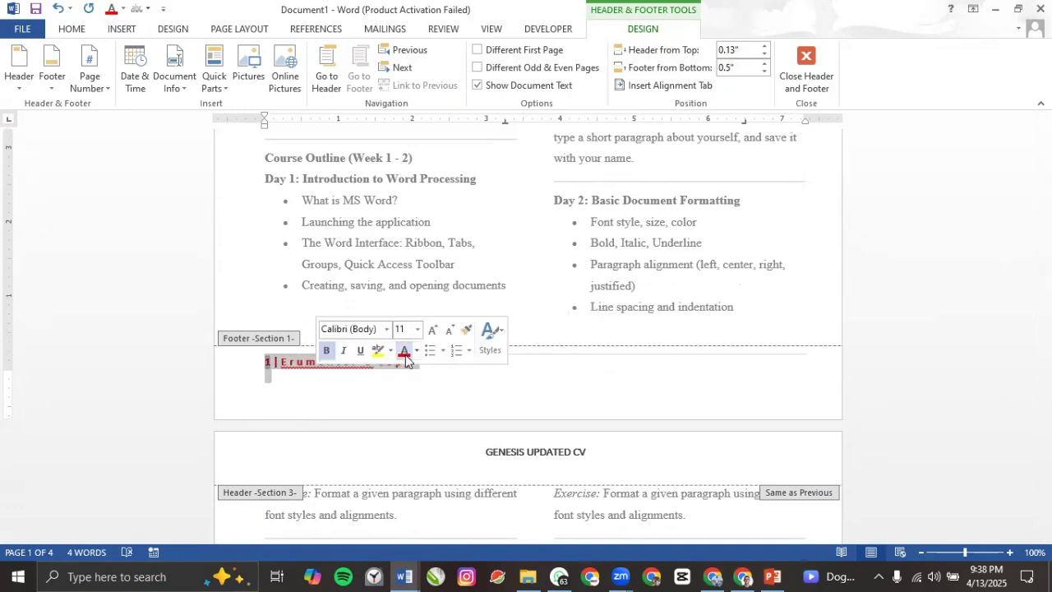
click(417, 351)
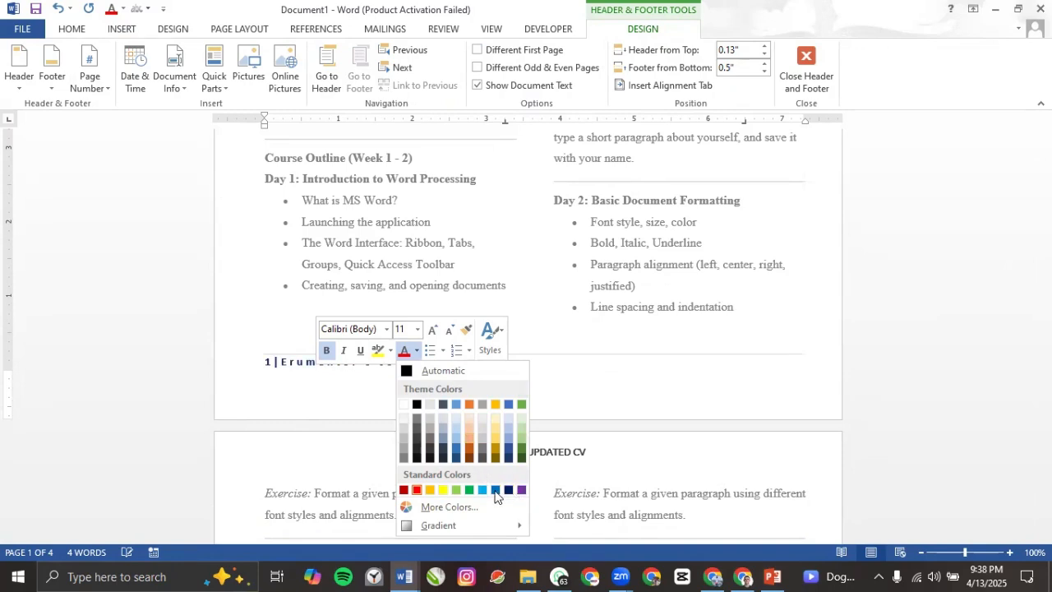
click(496, 493)
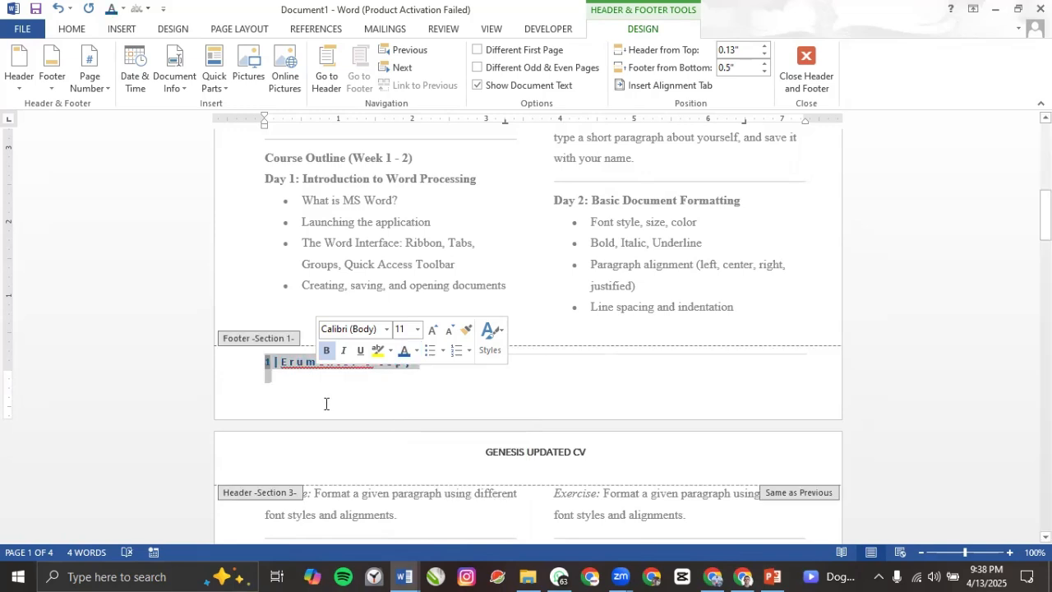
click(324, 403)
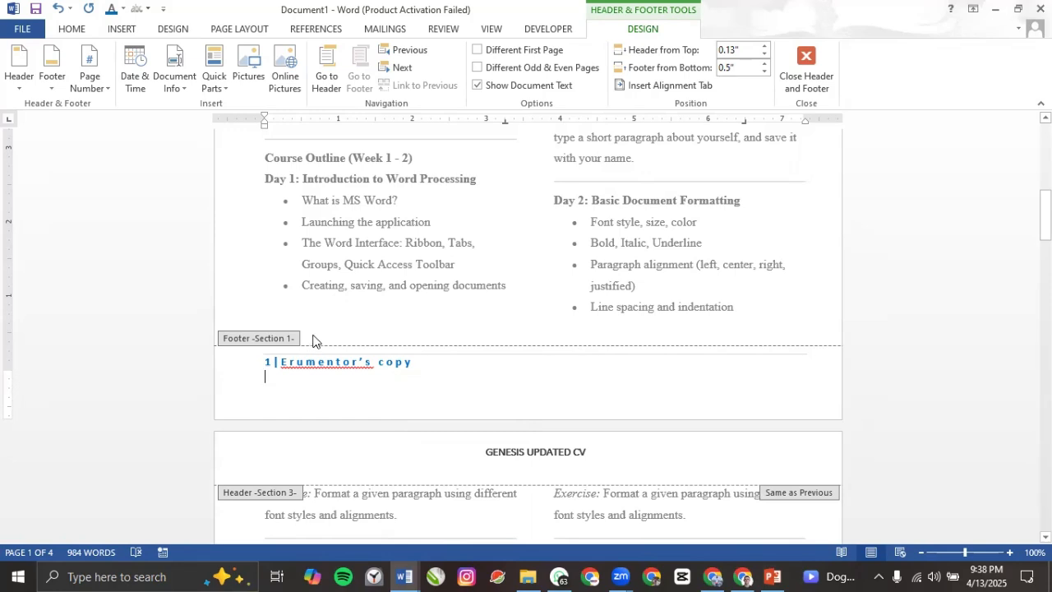
key(BackSpace)
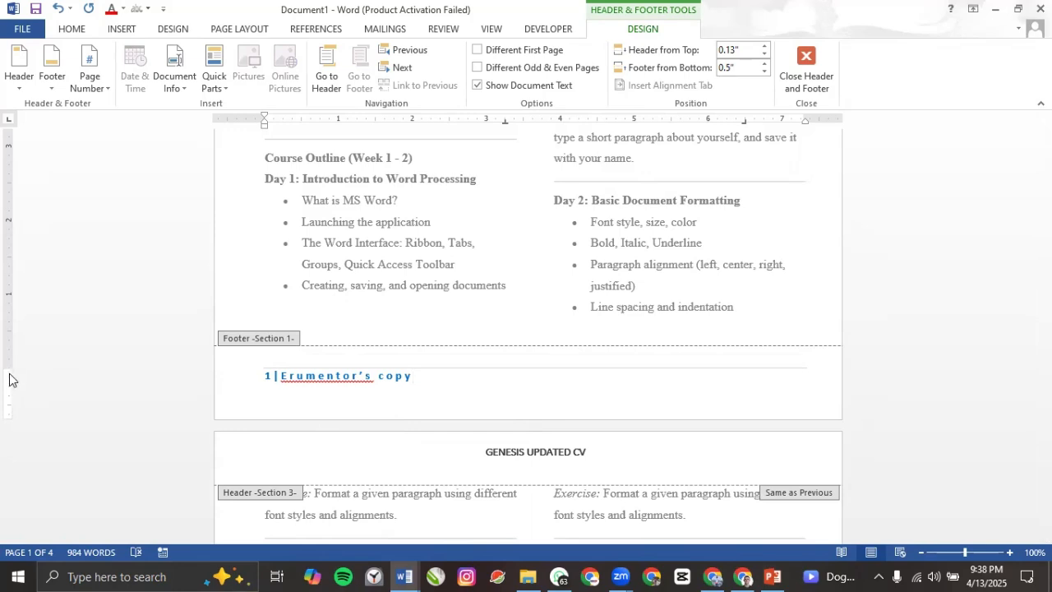
Step: Close footer editing and scroll down to the page-2 footer
key(Escape)
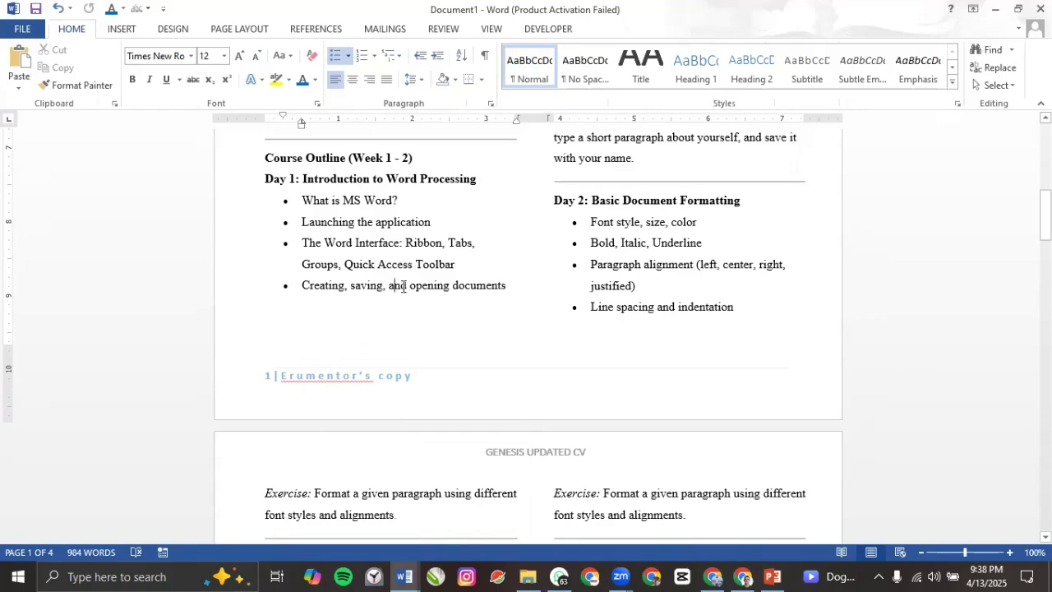
scroll(305, 376, down, 15)
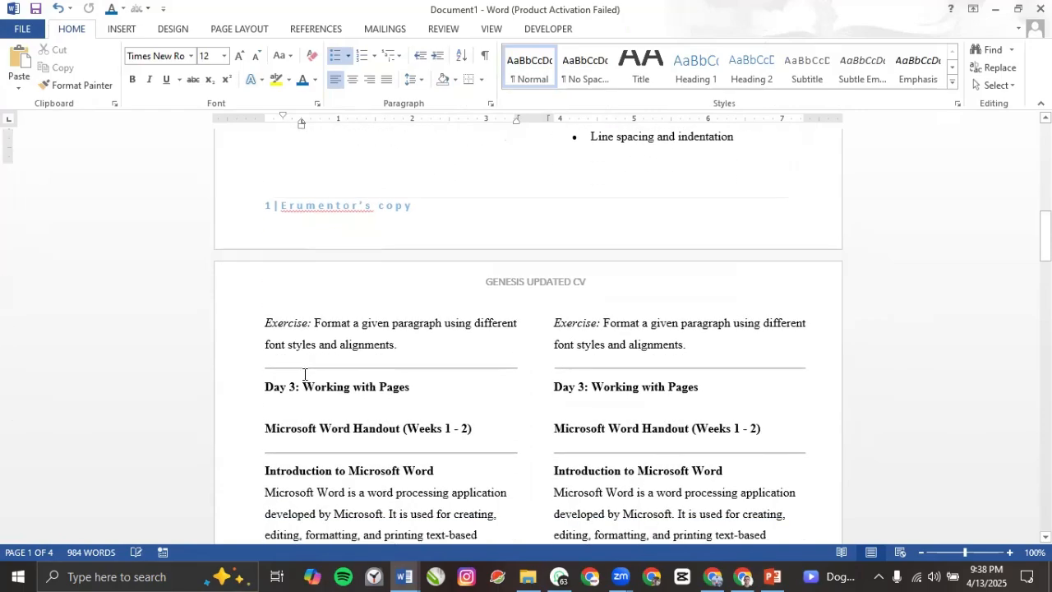
scroll(304, 375, down, 4)
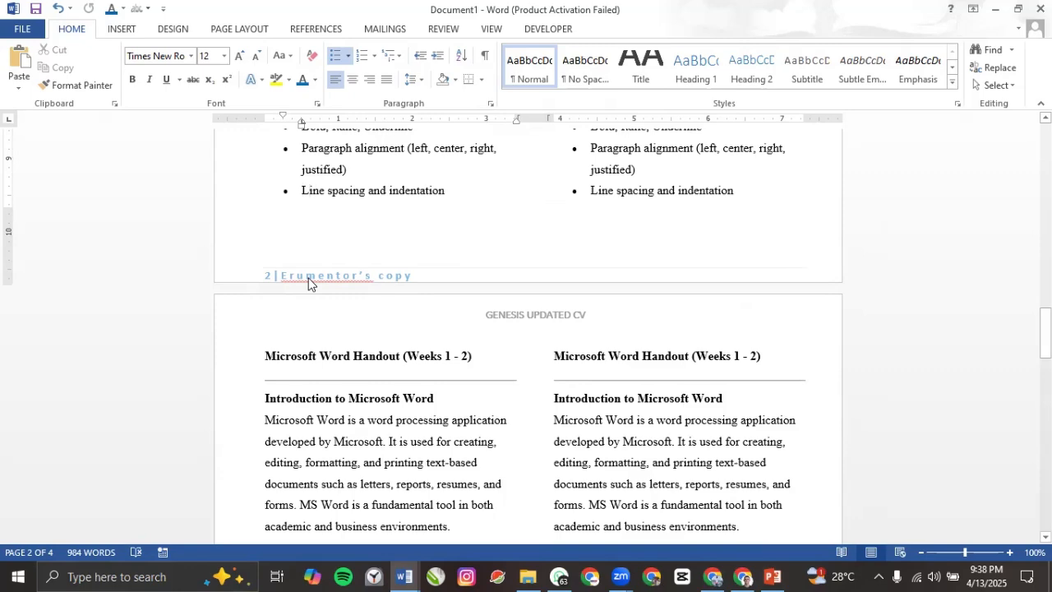
double_click(309, 278)
click(295, 277)
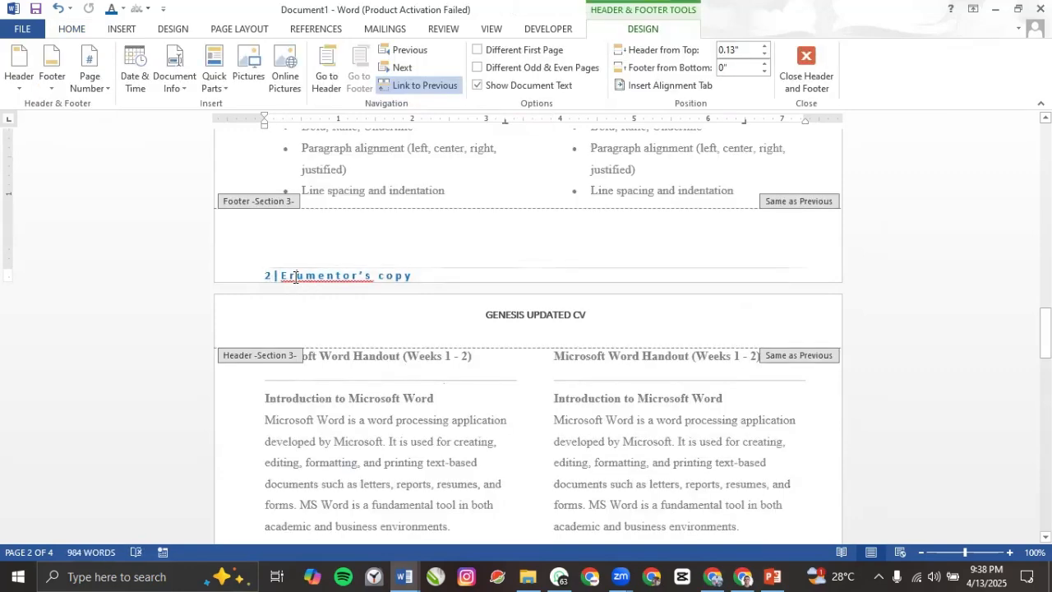
key(Escape)
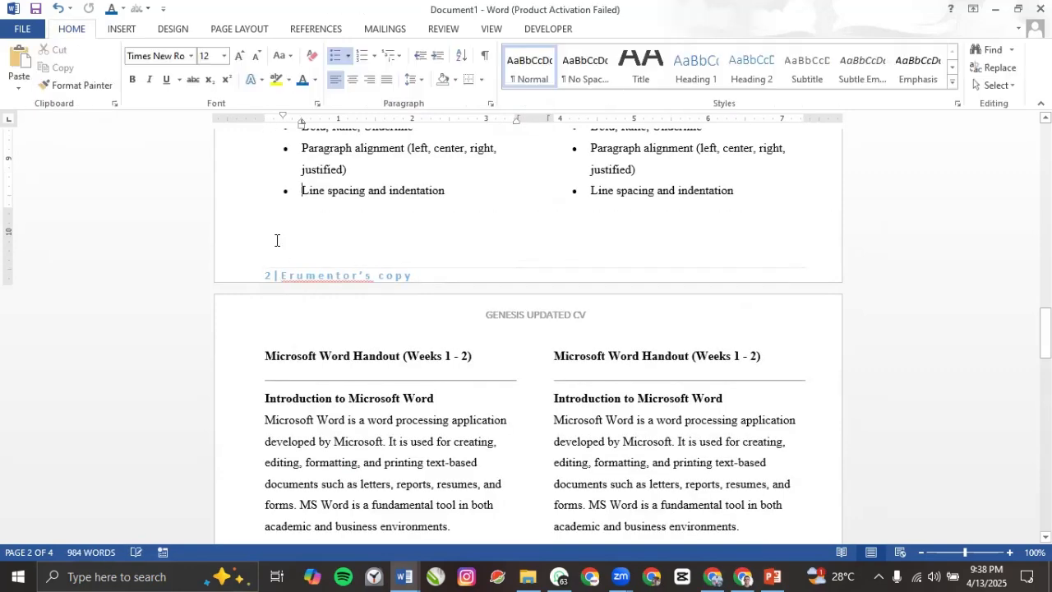
Step: Raise the section 3 footer to 0.17" from the page bottom and return to the body text
double_click(281, 275)
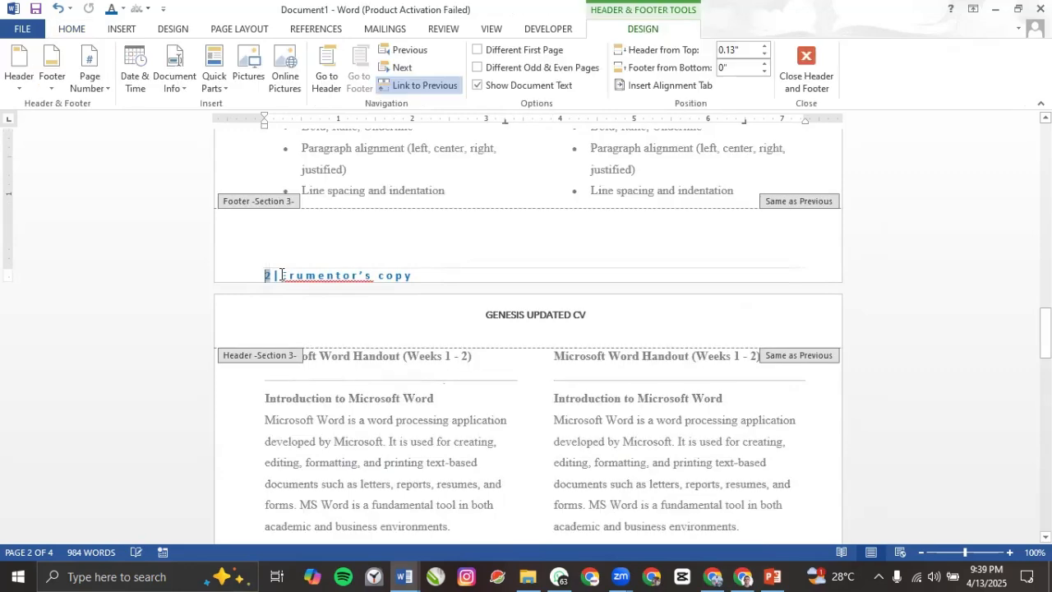
drag(7, 273, 7, 255)
double_click(331, 194)
double_click(330, 194)
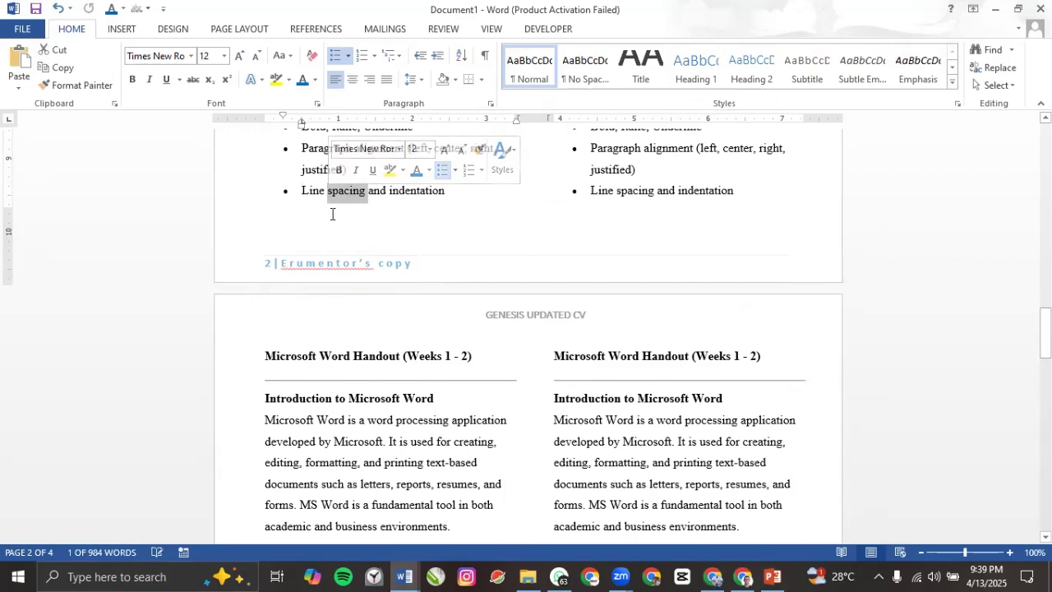
double_click(331, 214)
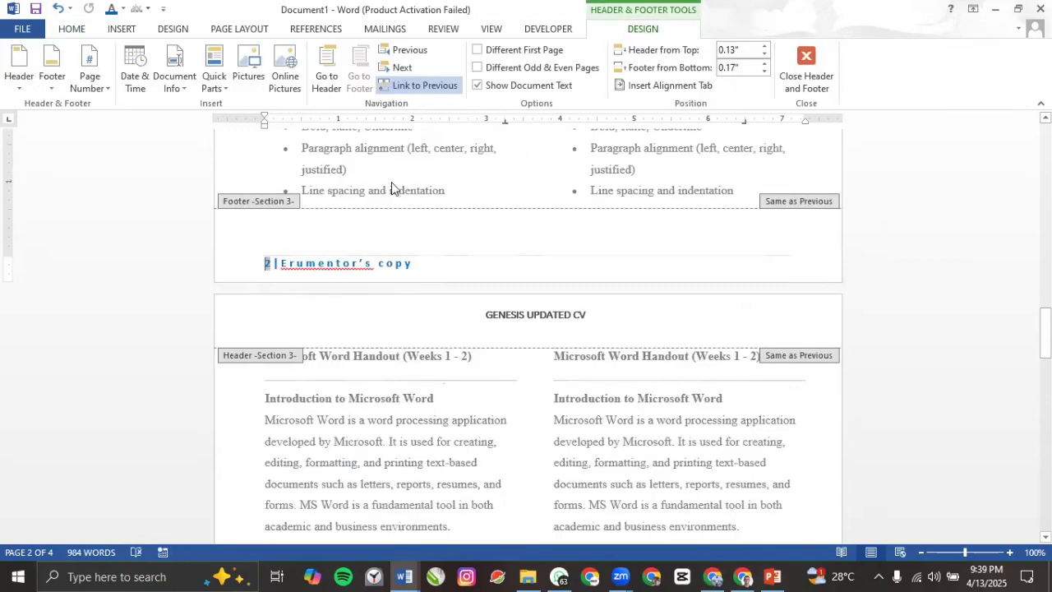
double_click(392, 183)
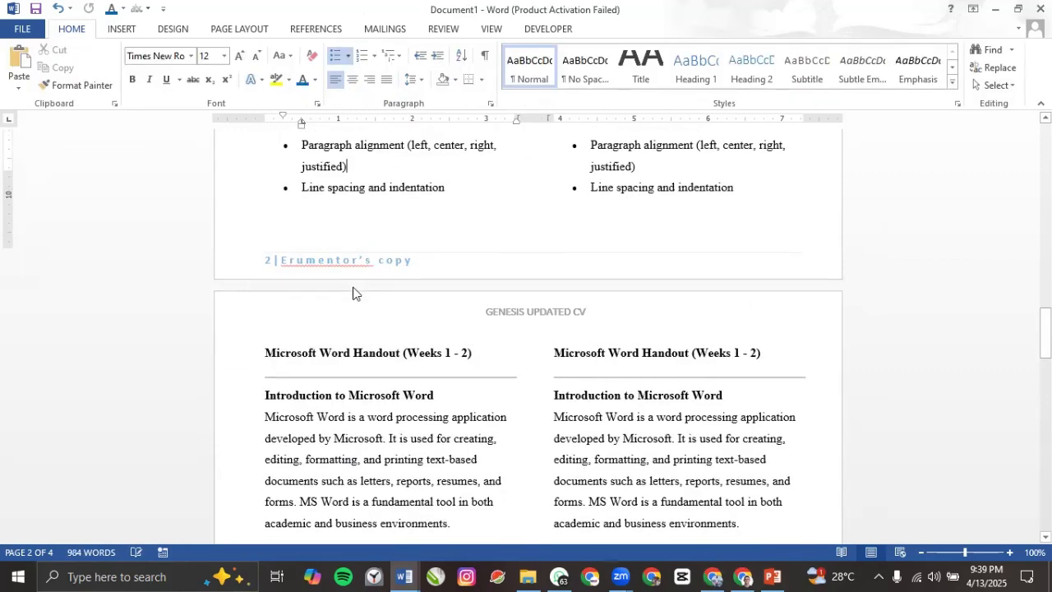
scroll(355, 294, down, 10)
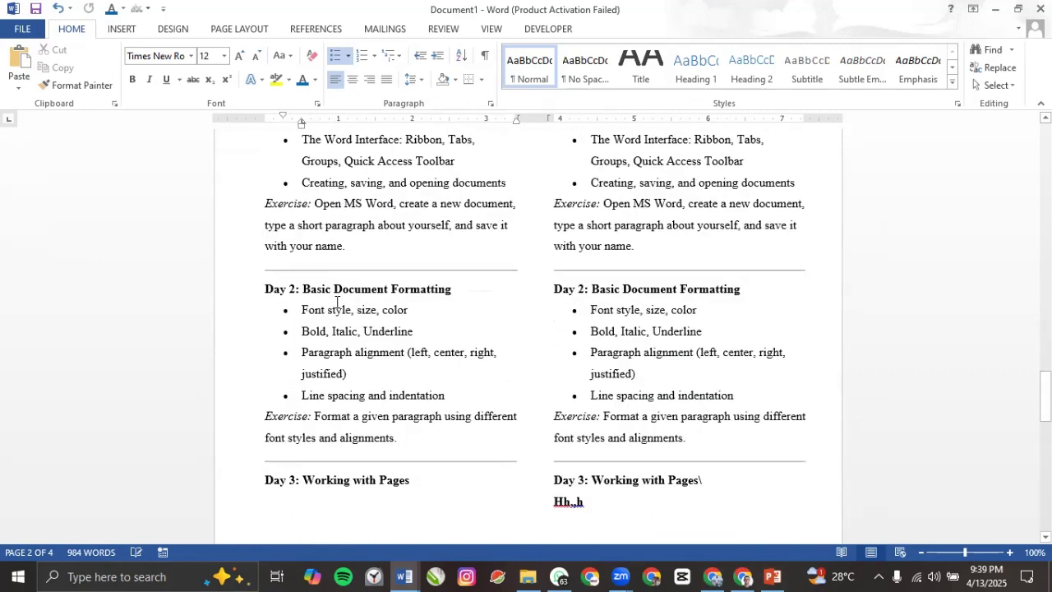
scroll(336, 304, down, 8)
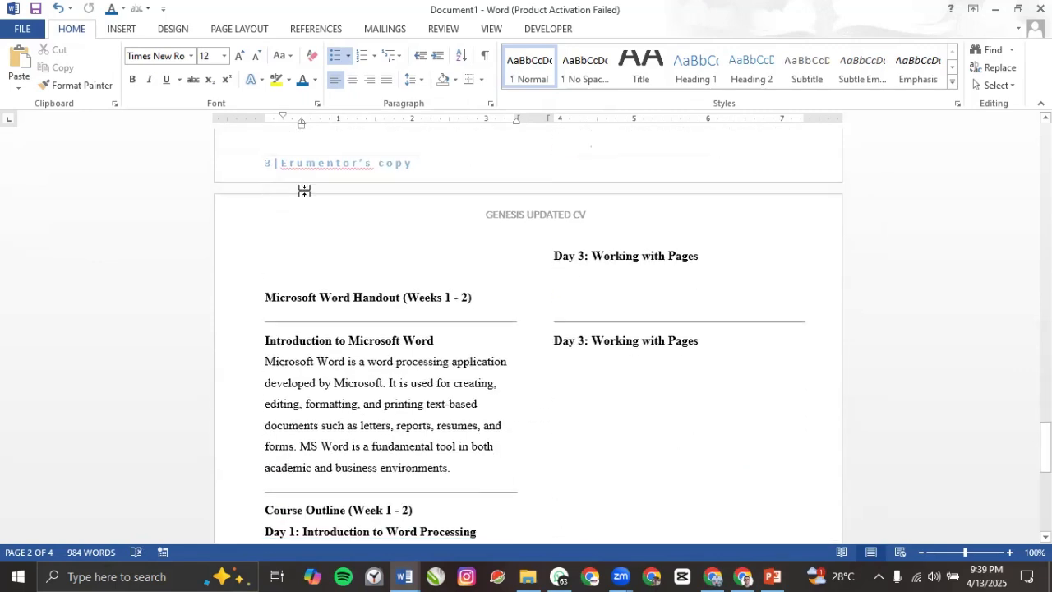
scroll(439, 417, down, 3)
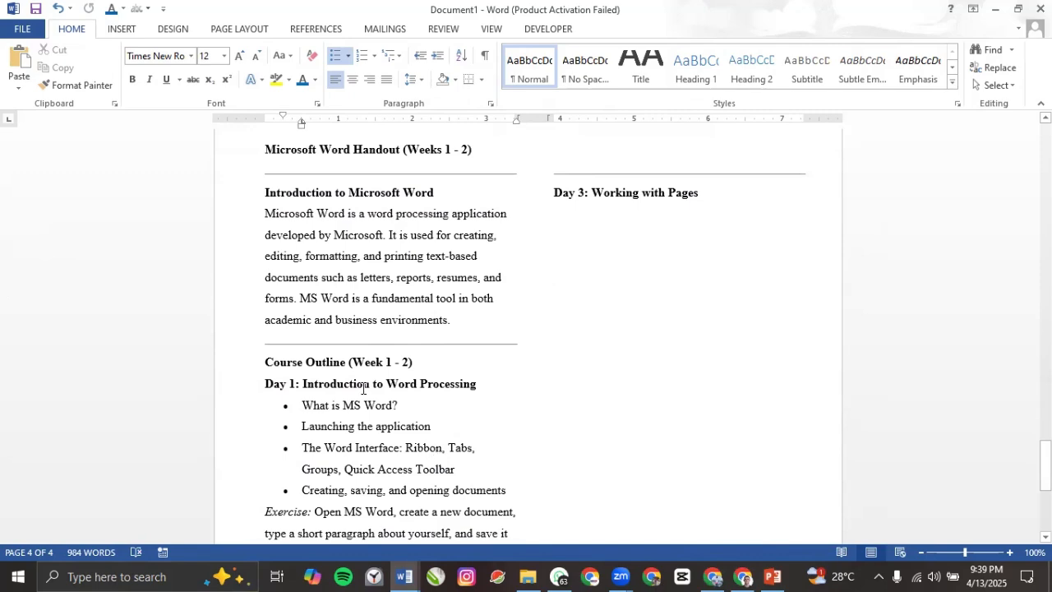
mouse_move(771, 576)
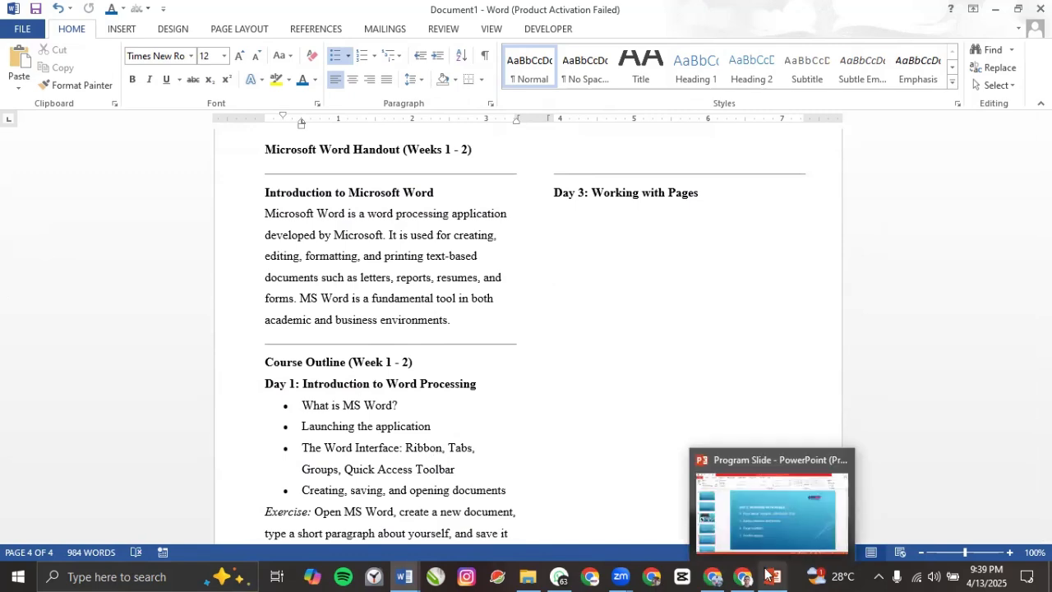
click(760, 537)
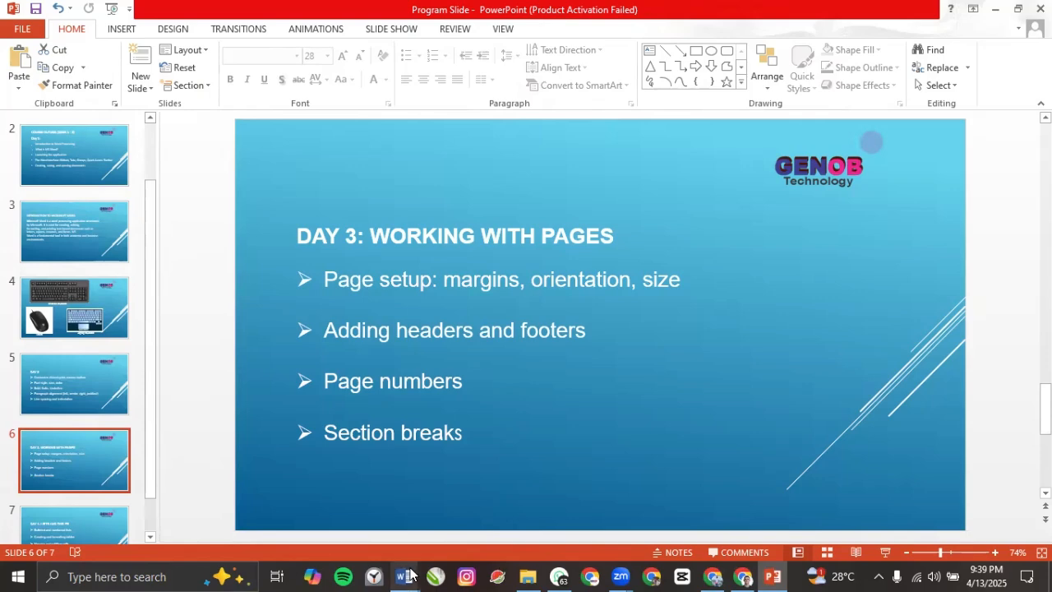
mouse_move(405, 576)
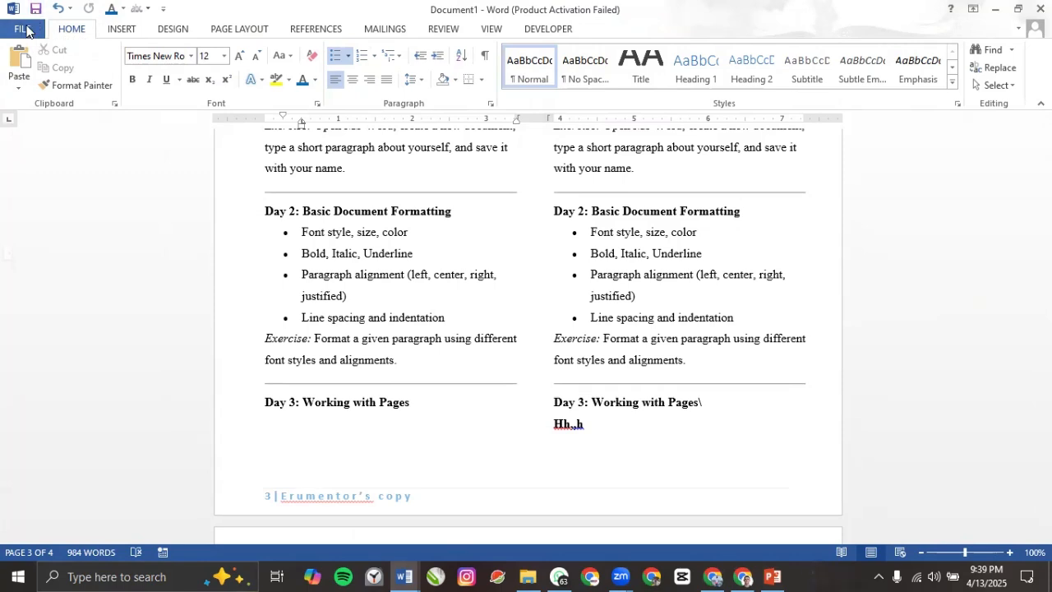
Step: Open the Save As dialog on this computer's Desktop folder
click(22, 29)
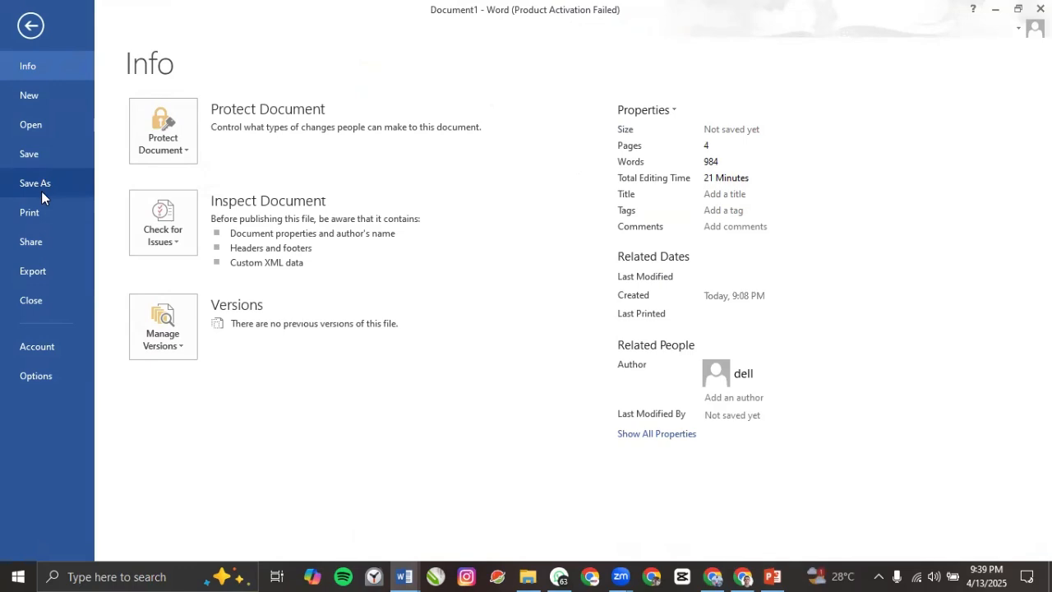
click(41, 187)
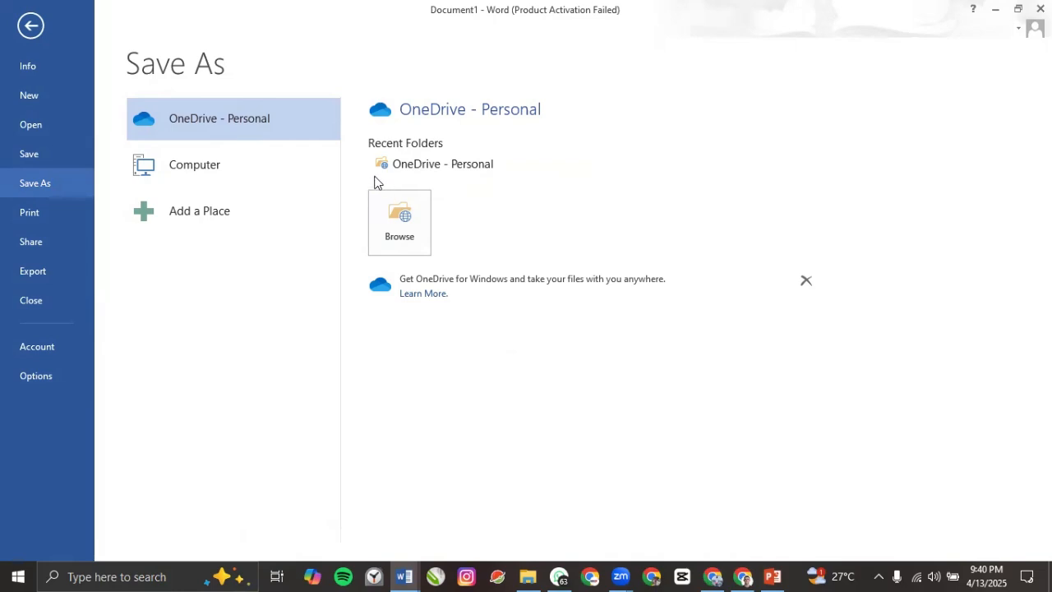
click(220, 176)
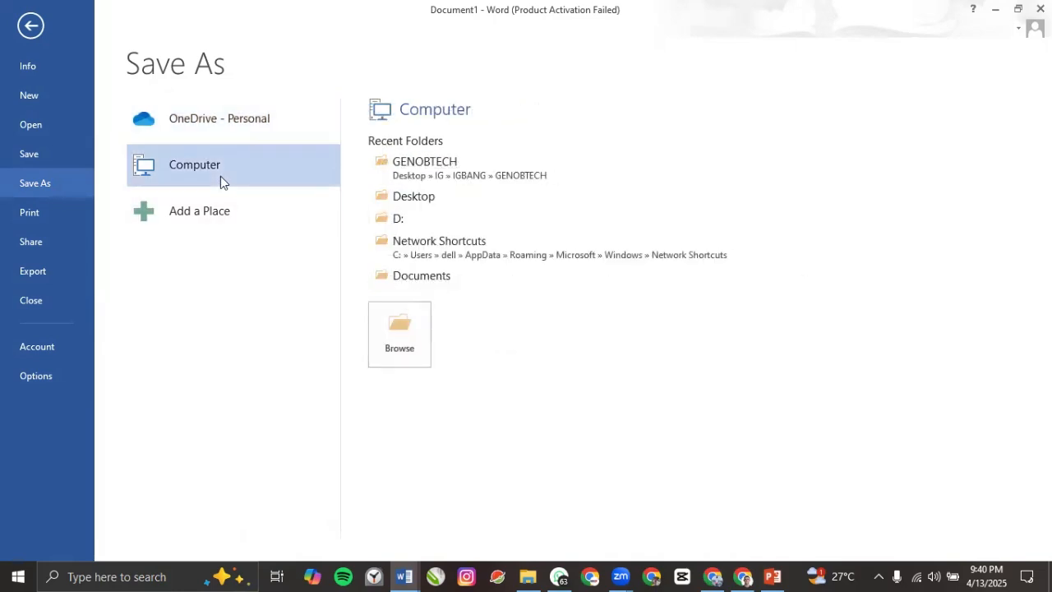
click(409, 201)
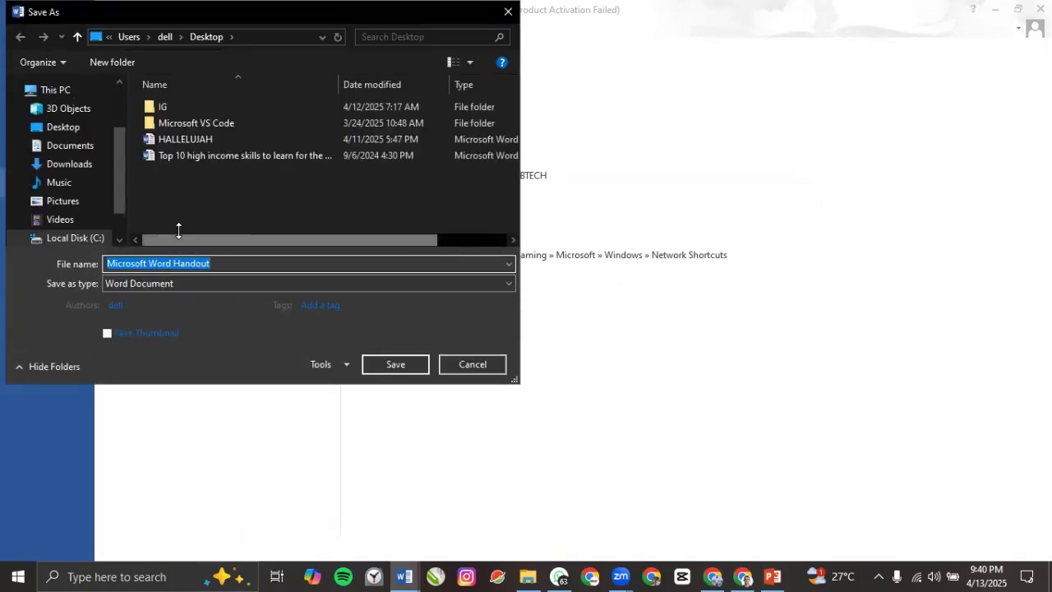
Step: Rename the file 'practice' and look through the Save as type formats
drag(220, 264, 103, 267)
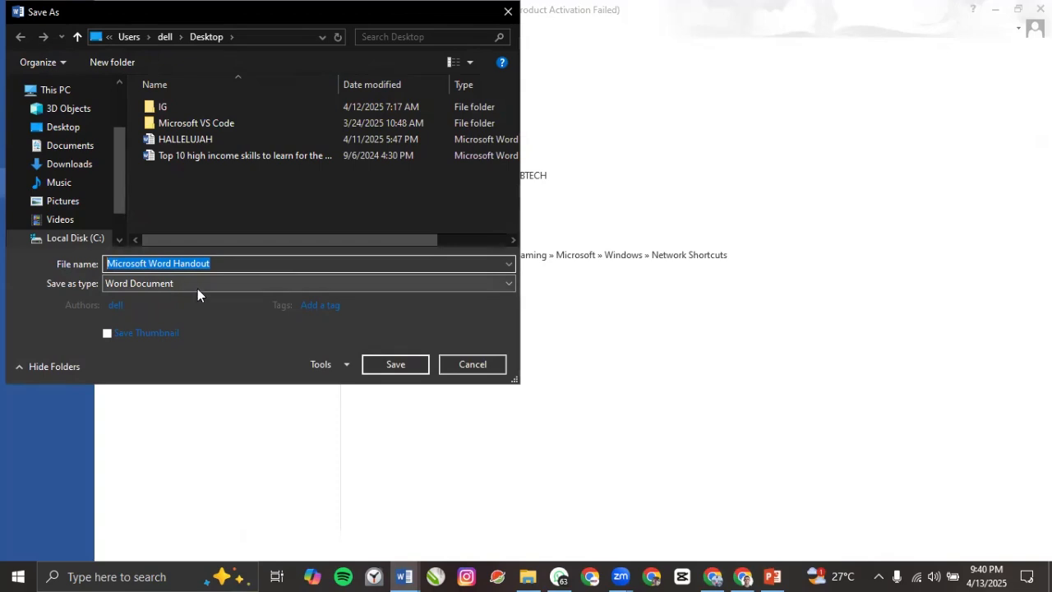
text(prac)
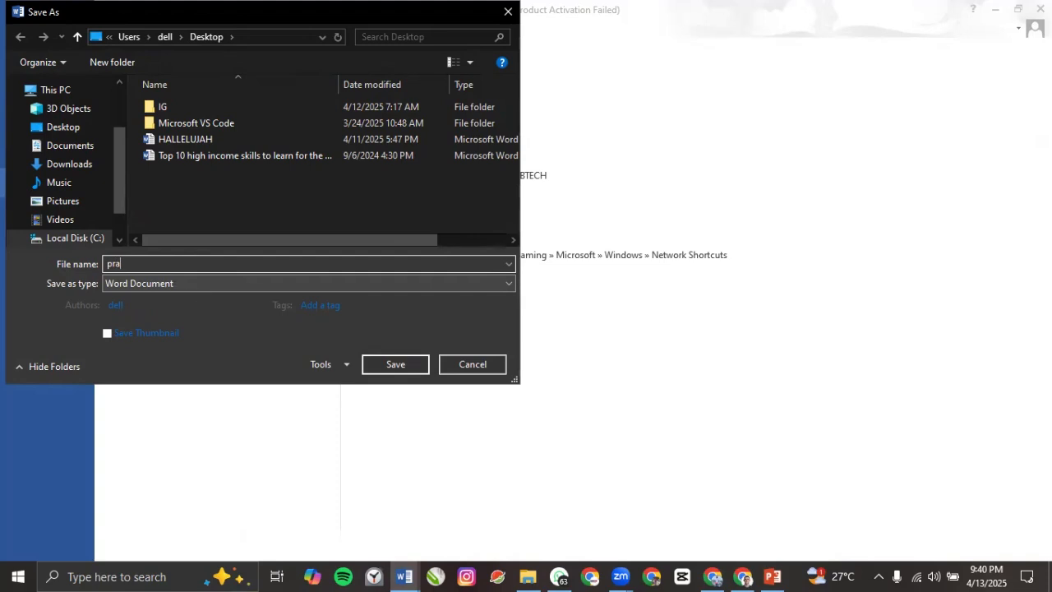
text(tice)
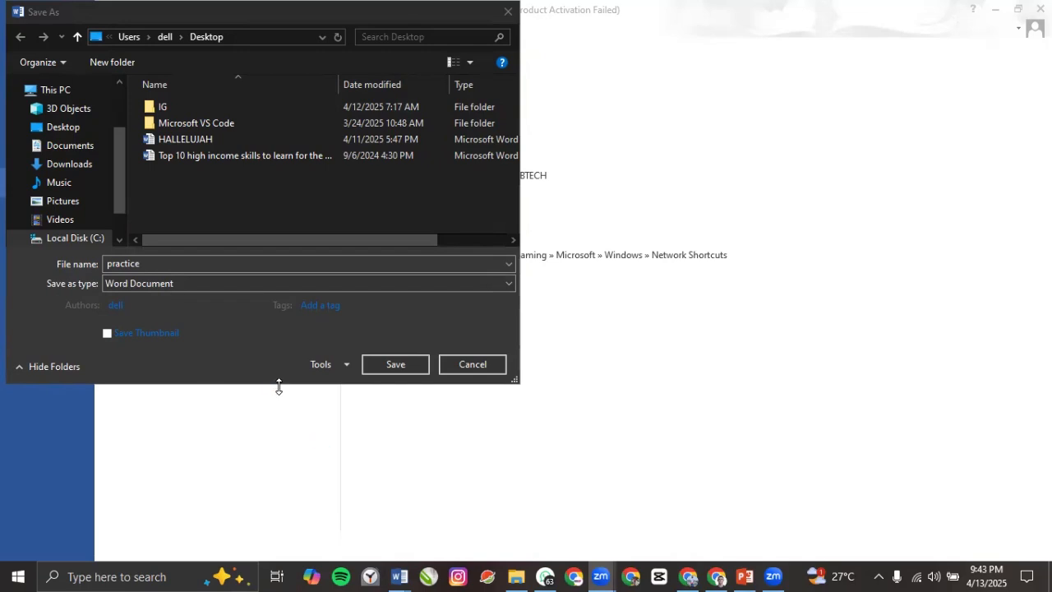
click(207, 286)
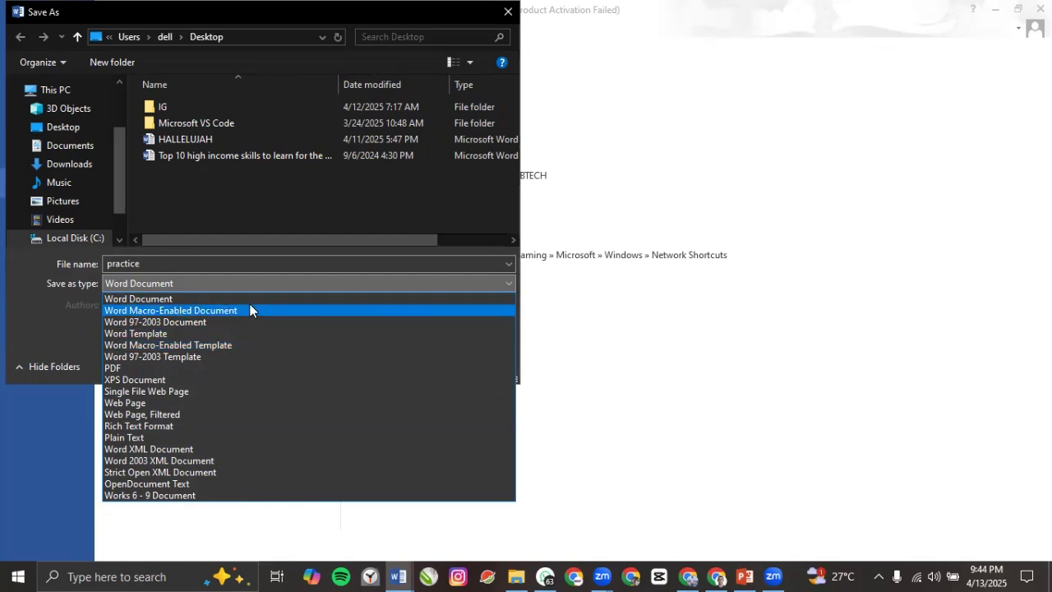
Step: Keep Word Document as the format and save the handout as 'practice' on the Desktop
click(138, 298)
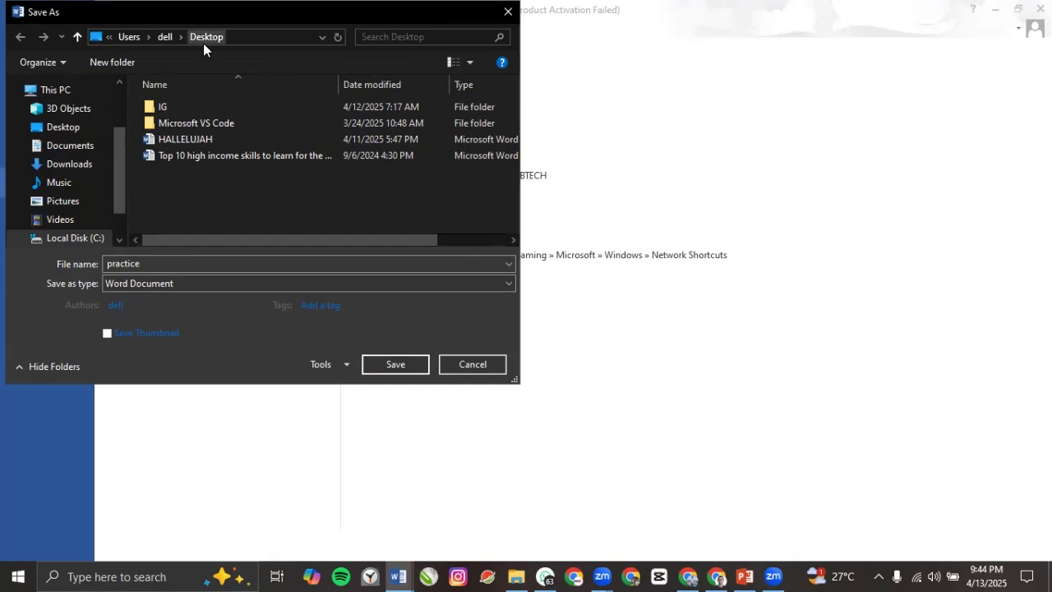
click(154, 267)
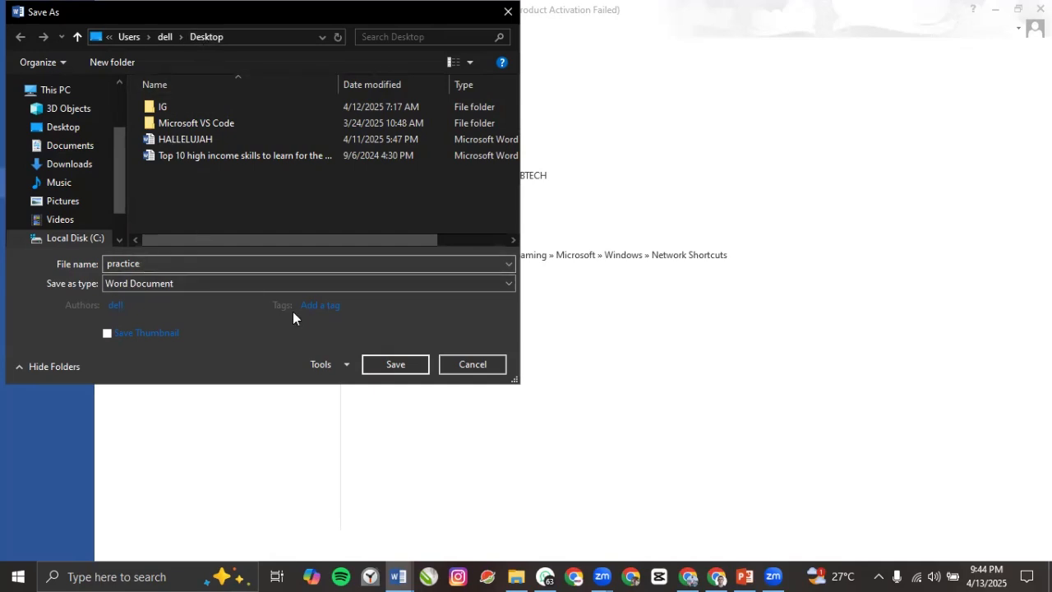
click(396, 364)
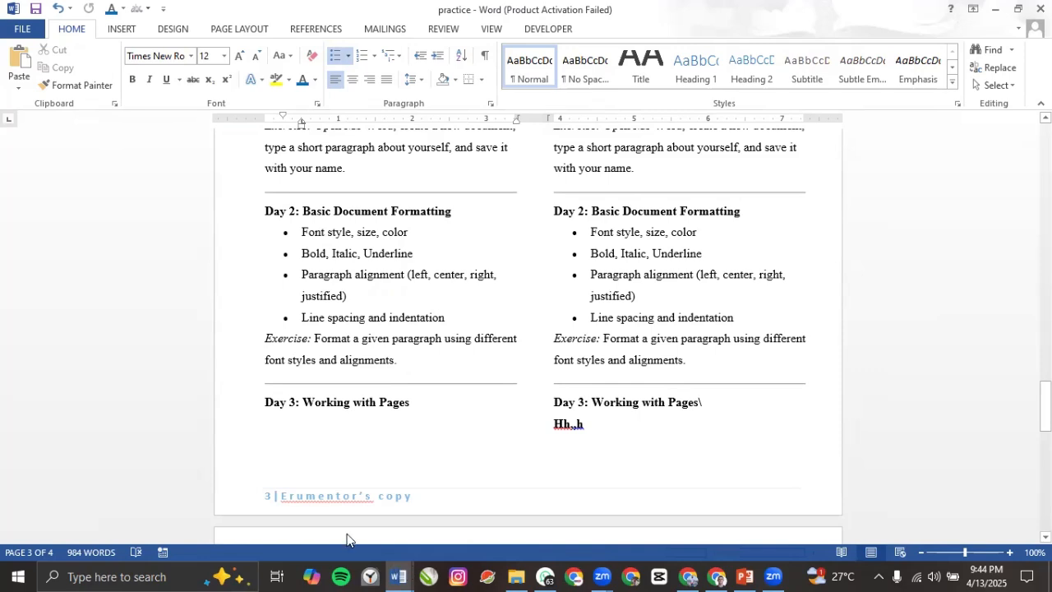
mouse_move(398, 576)
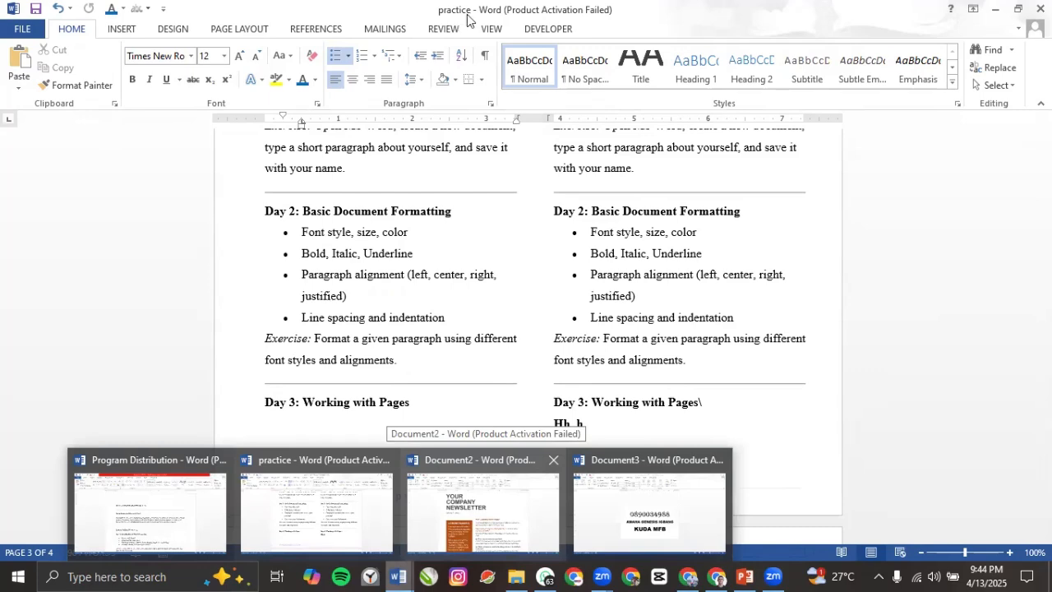
click(496, 485)
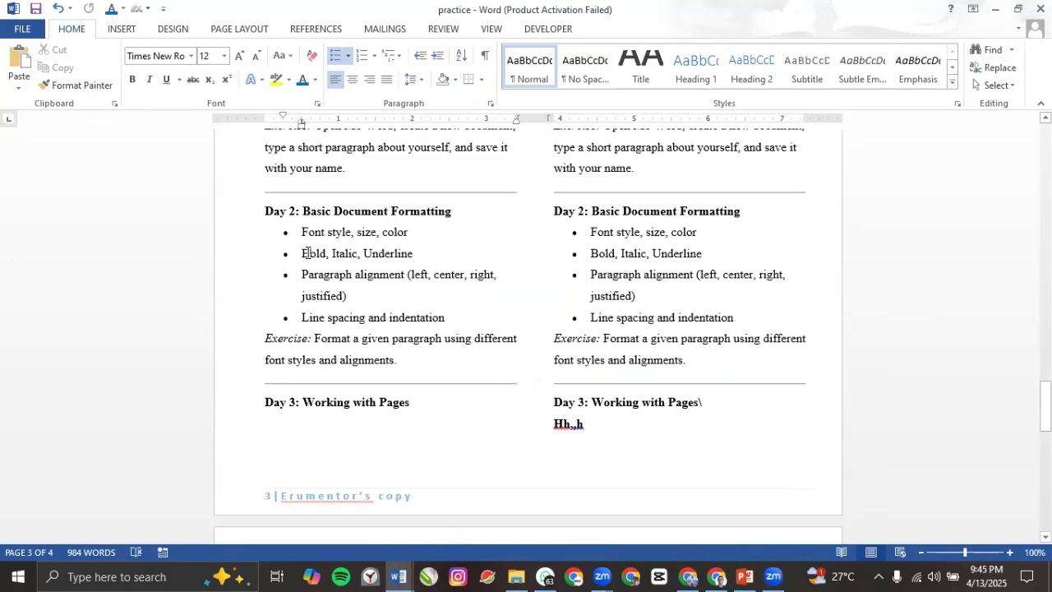
drag(465, 340, 310, 244)
scroll(387, 292, down, 3)
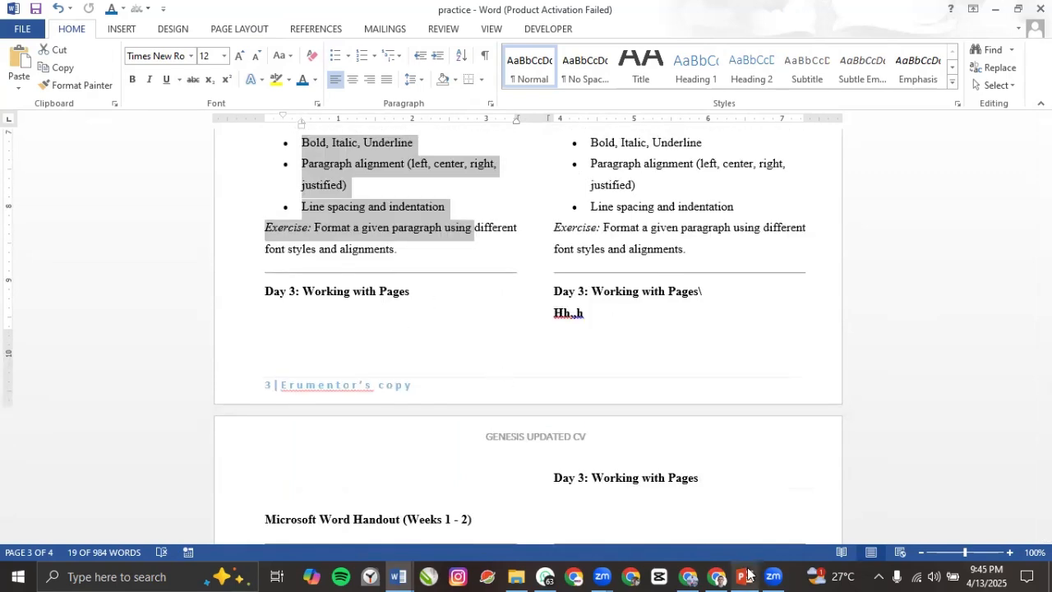
mouse_move(727, 549)
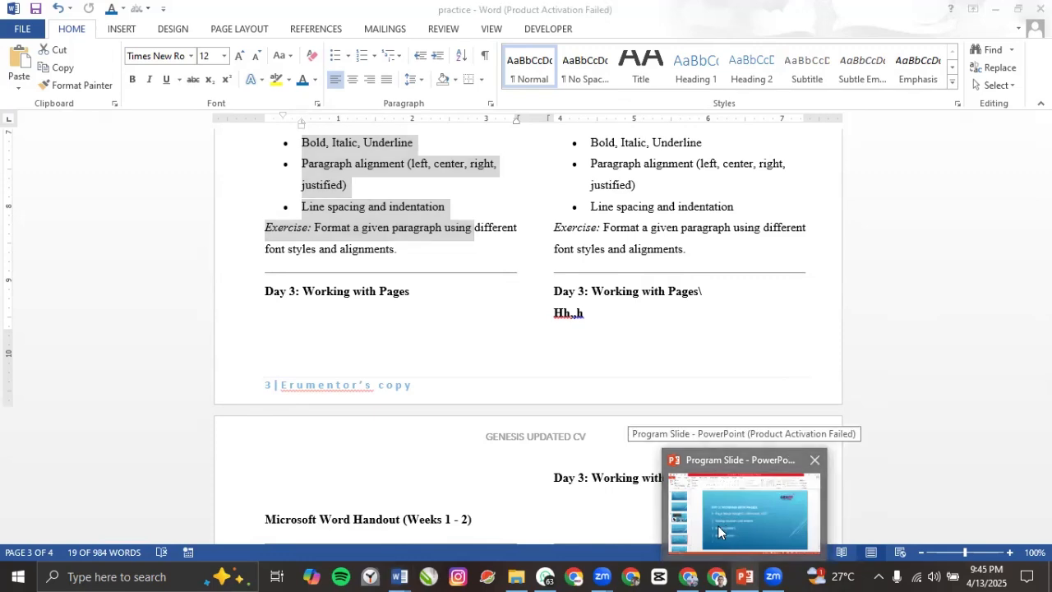
click(717, 525)
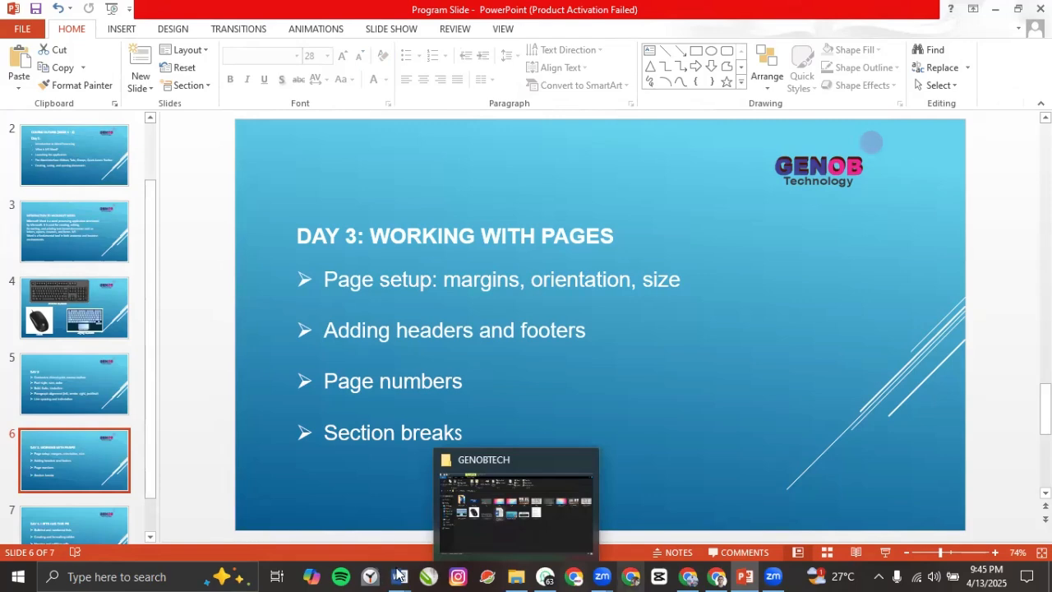
mouse_move(399, 576)
click(339, 534)
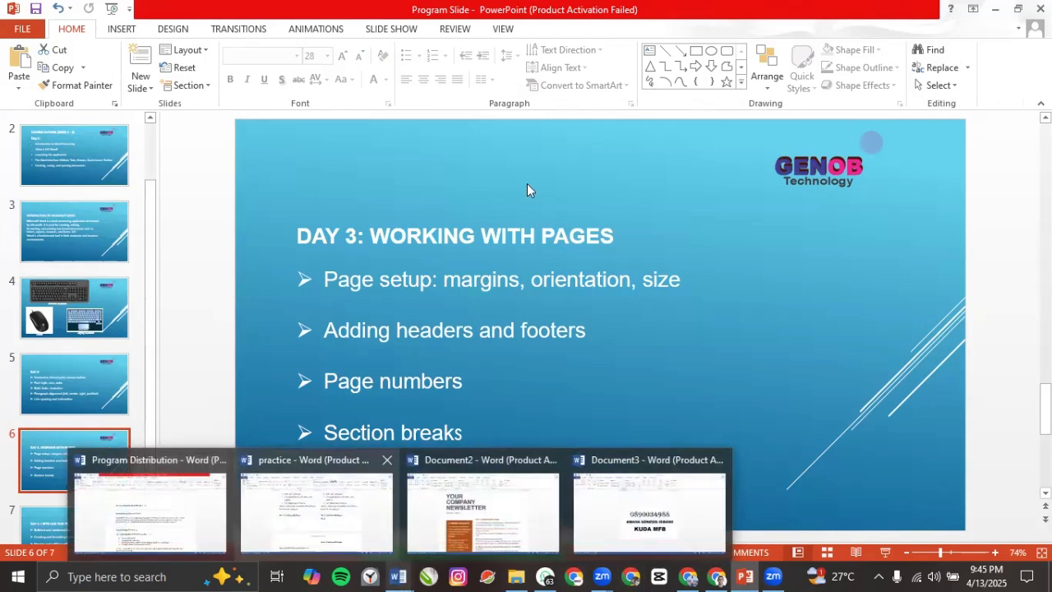
scroll(370, 247, up, 5)
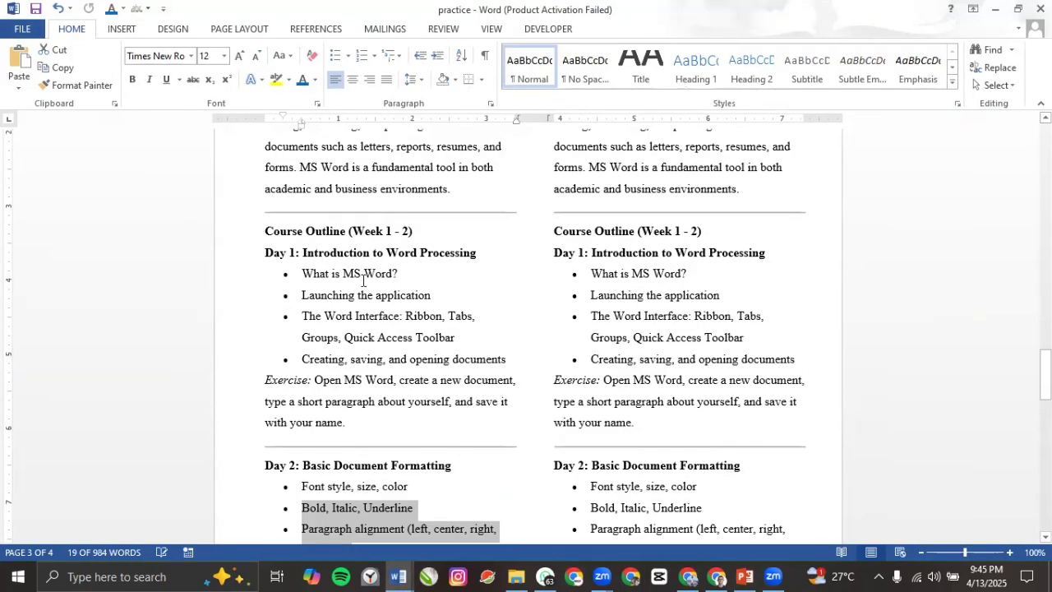
click(391, 203)
scroll(392, 210, up, 2)
click(427, 253)
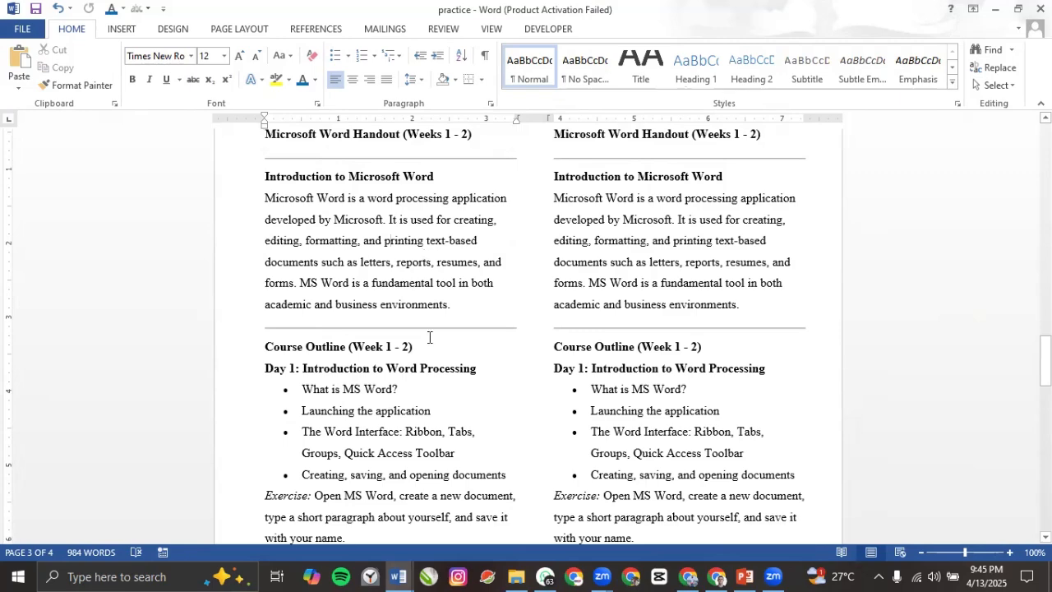
scroll(403, 313, up, 3)
scroll(457, 318, down, 1)
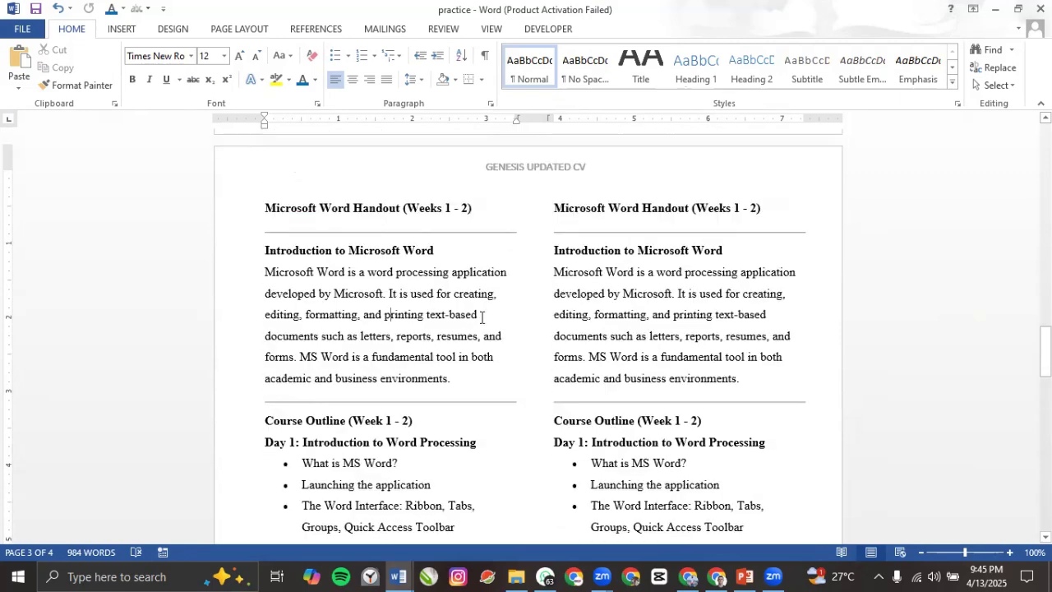
click(489, 319)
Step: Insert a page break from the Page Layout Breaks list and review the two-column pages
click(247, 33)
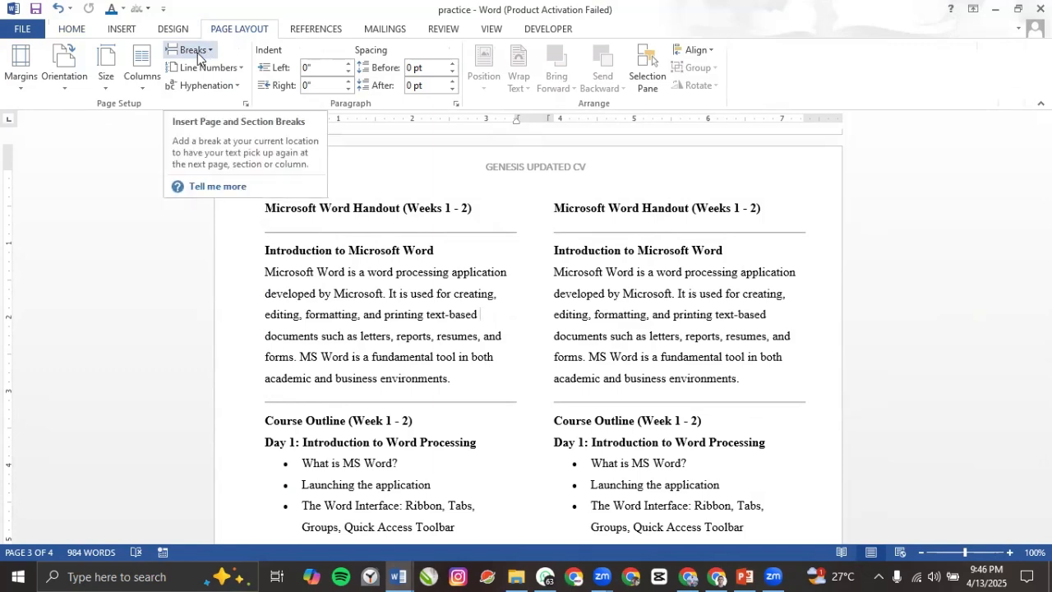
click(212, 52)
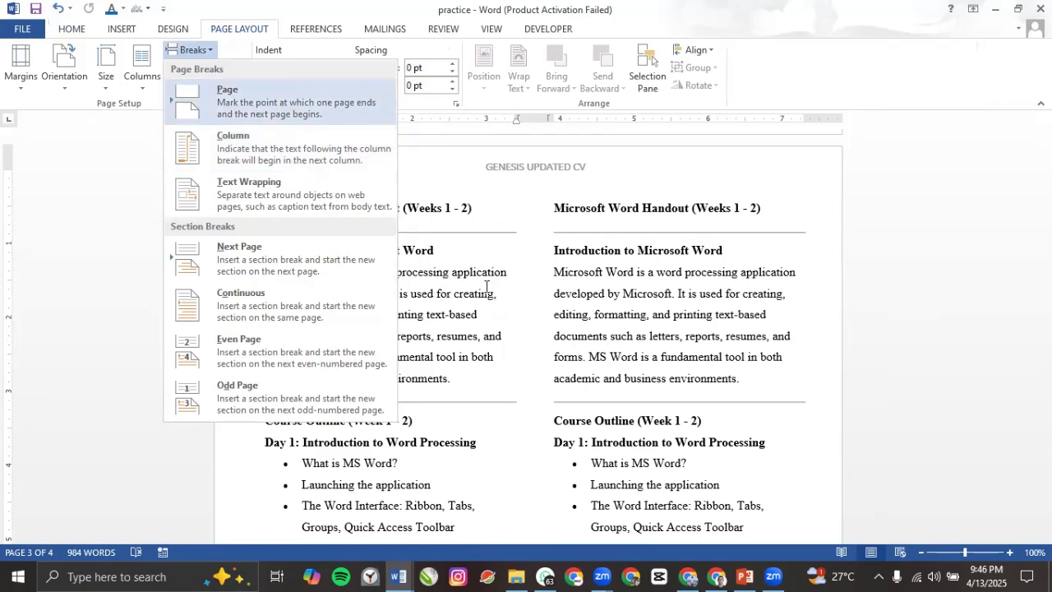
key(Return)
scroll(433, 239, up, 3)
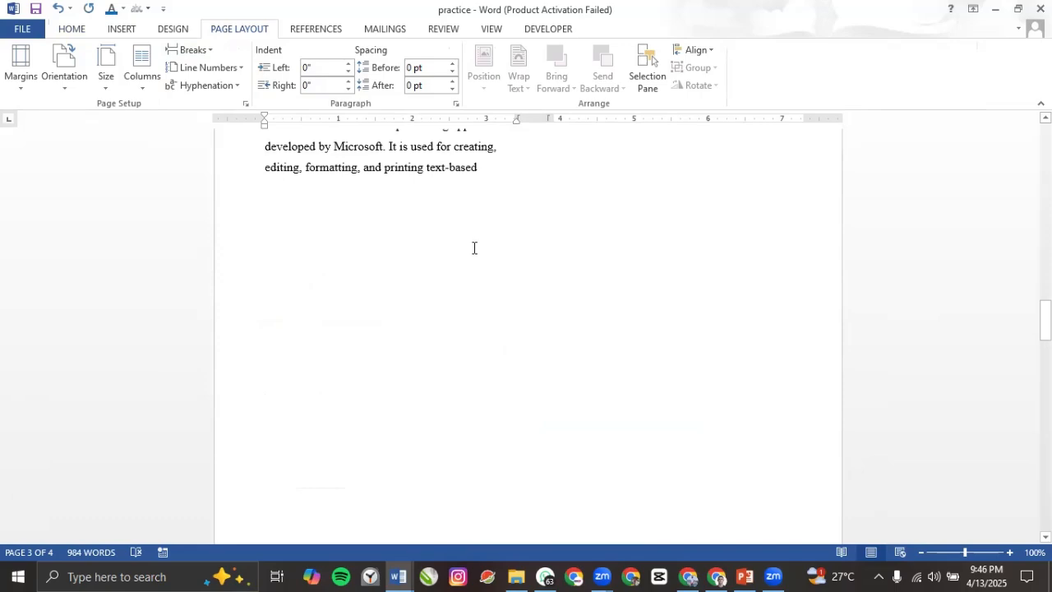
scroll(474, 248, up, 2)
scroll(437, 304, down, 5)
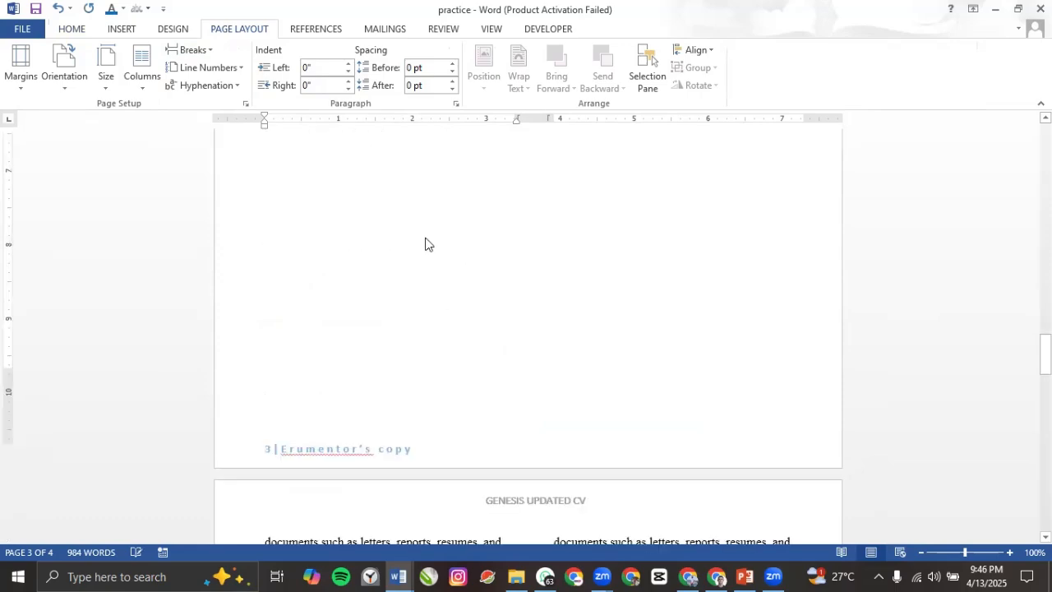
scroll(426, 241, down, 5)
scroll(425, 239, up, 12)
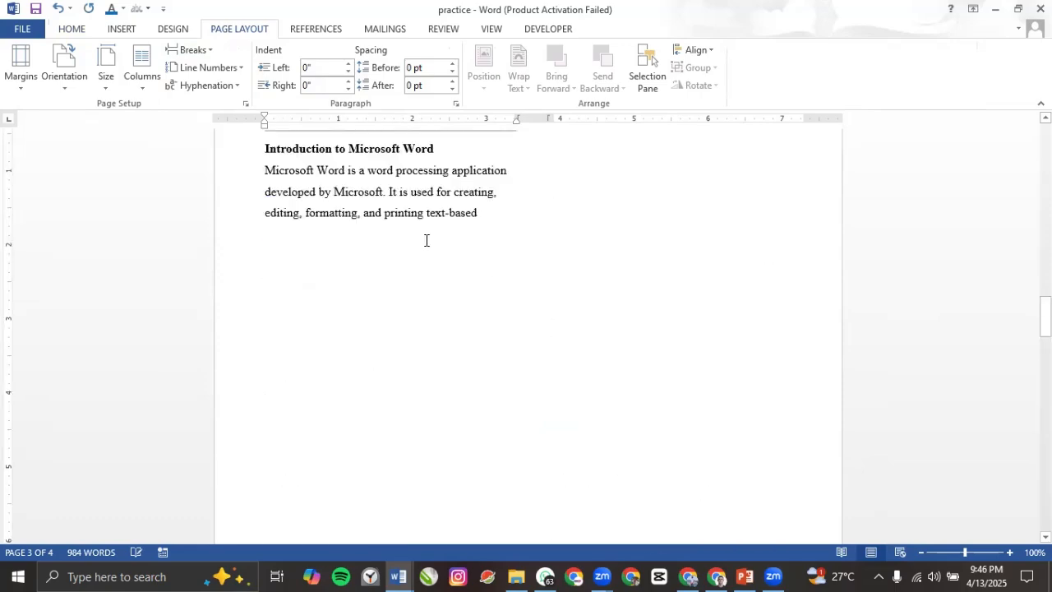
scroll(427, 241, down, 1)
scroll(425, 253, down, 10)
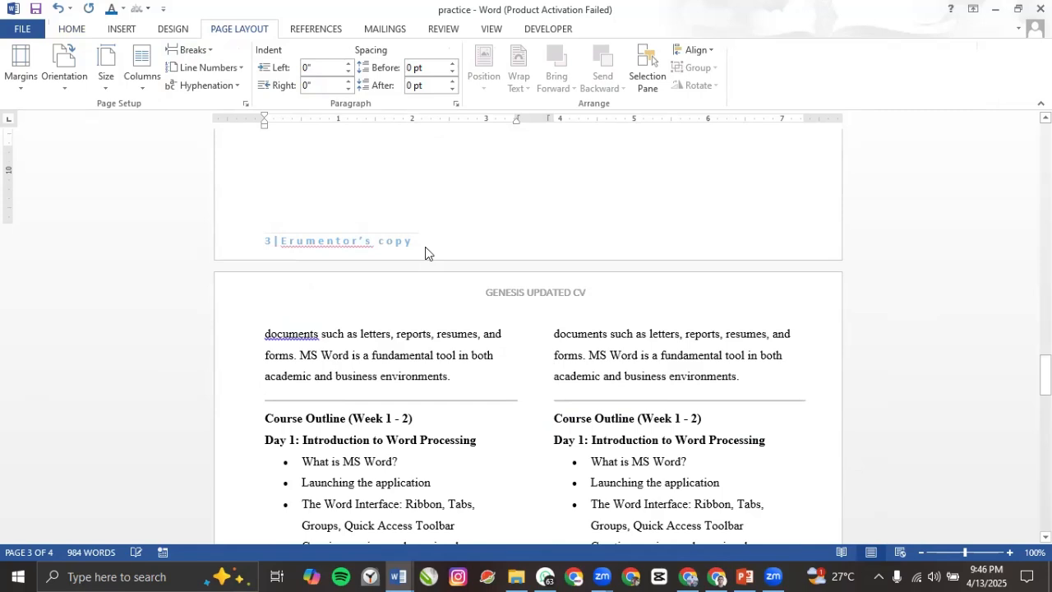
scroll(426, 251, down, 1)
scroll(425, 247, up, 5)
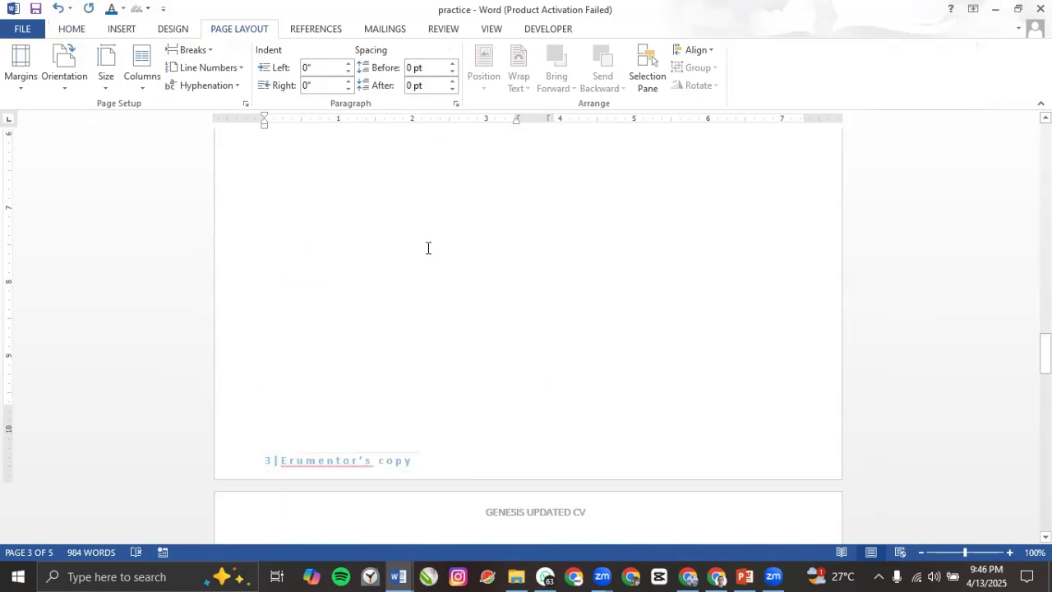
scroll(434, 242, up, 1)
scroll(438, 240, up, 4)
scroll(440, 240, up, 3)
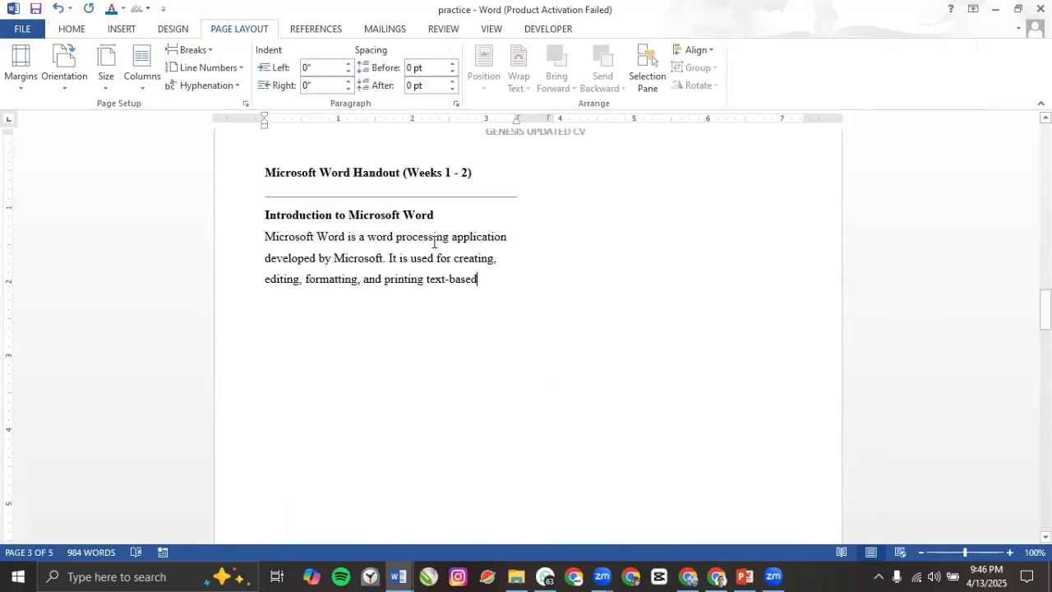
Step: Add a column break to push the paragraph's remainder into the right column; undo a trial next-page section break
click(189, 49)
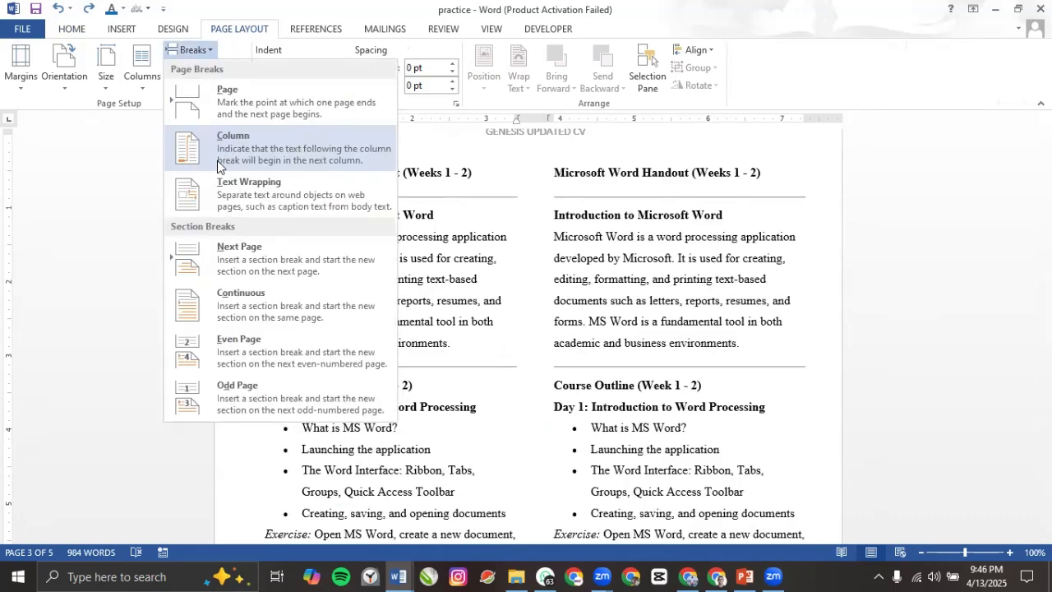
click(217, 161)
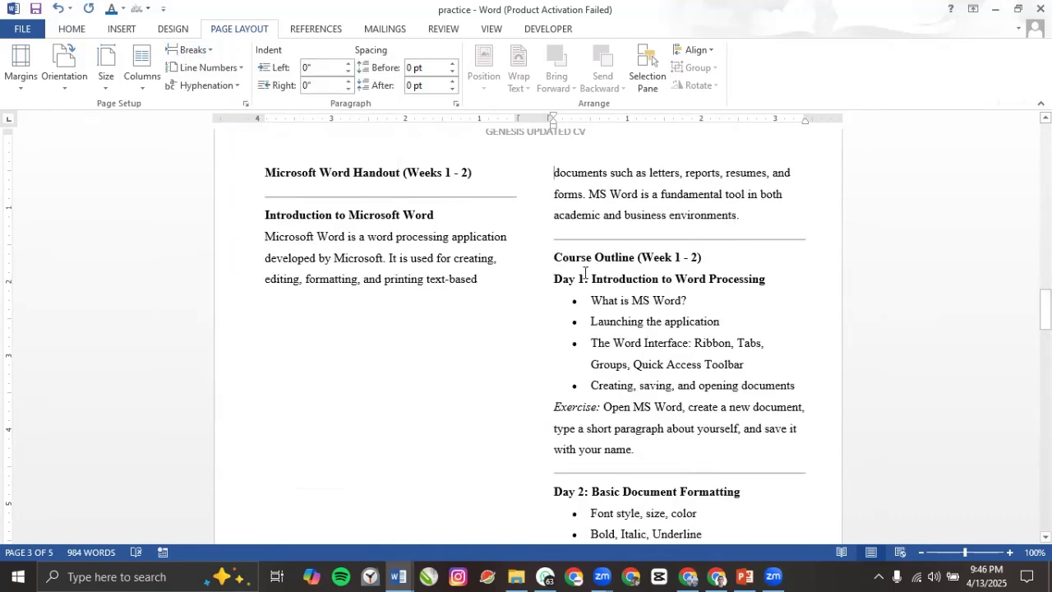
scroll(474, 288, down, 4)
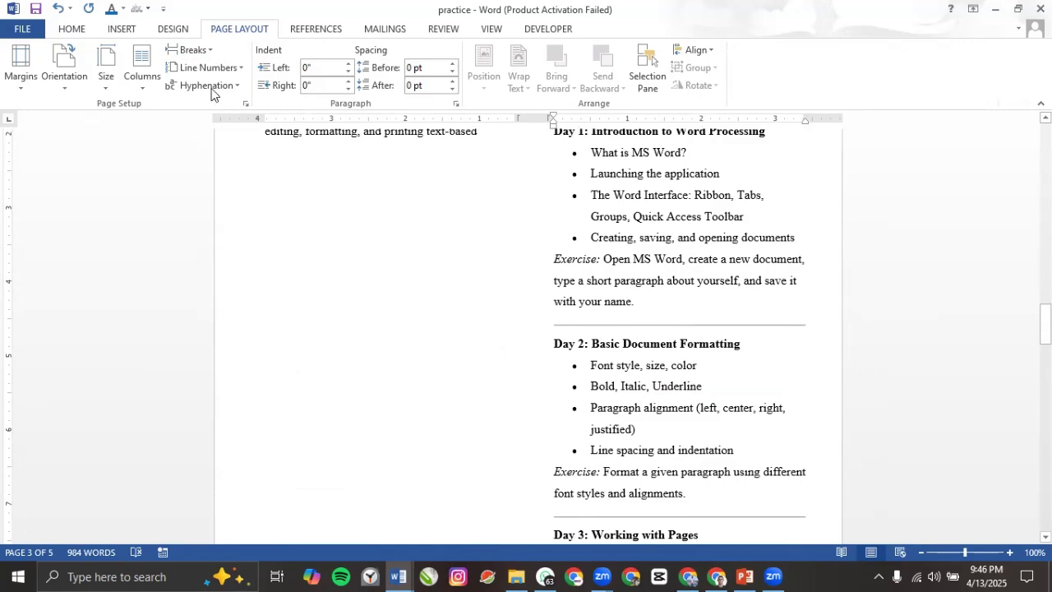
scroll(478, 277, up, 5)
click(212, 53)
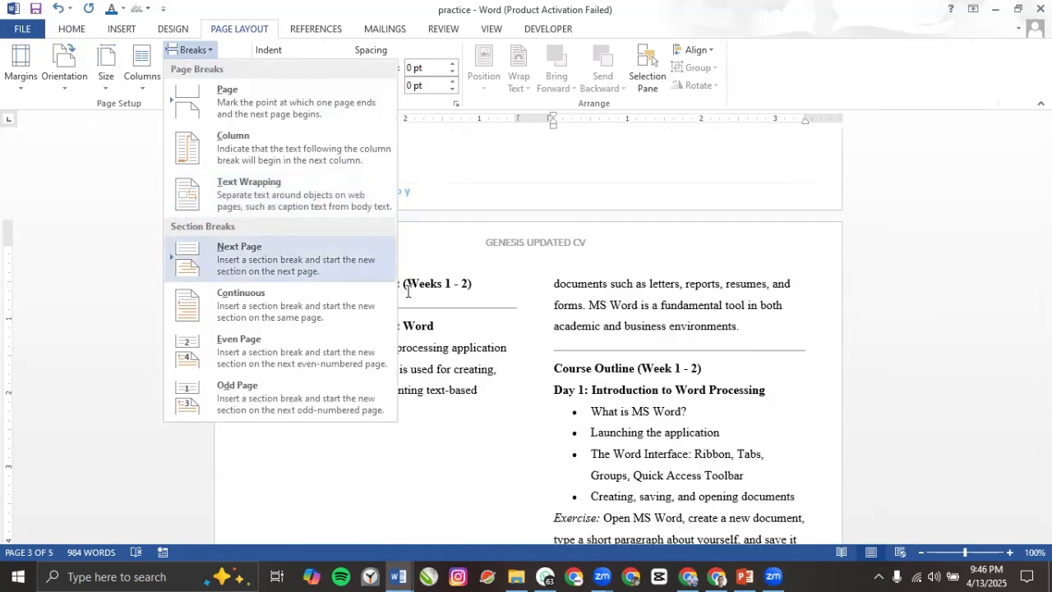
click(318, 280)
key(ctrl+z)
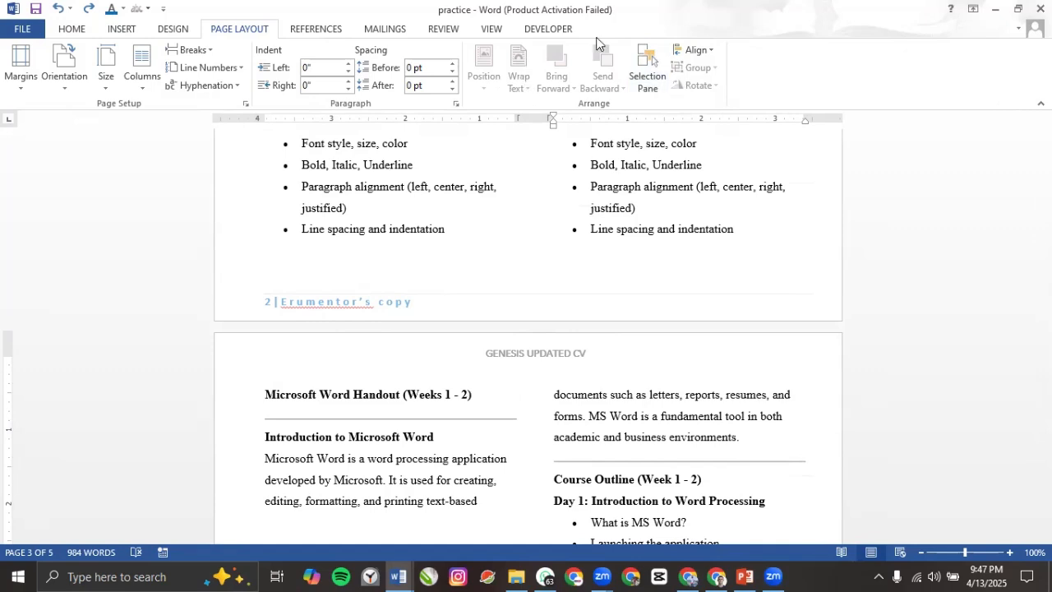
Step: With the cursor in the title, apply the Green Yellow theme colour palette from the Design tab
click(168, 30)
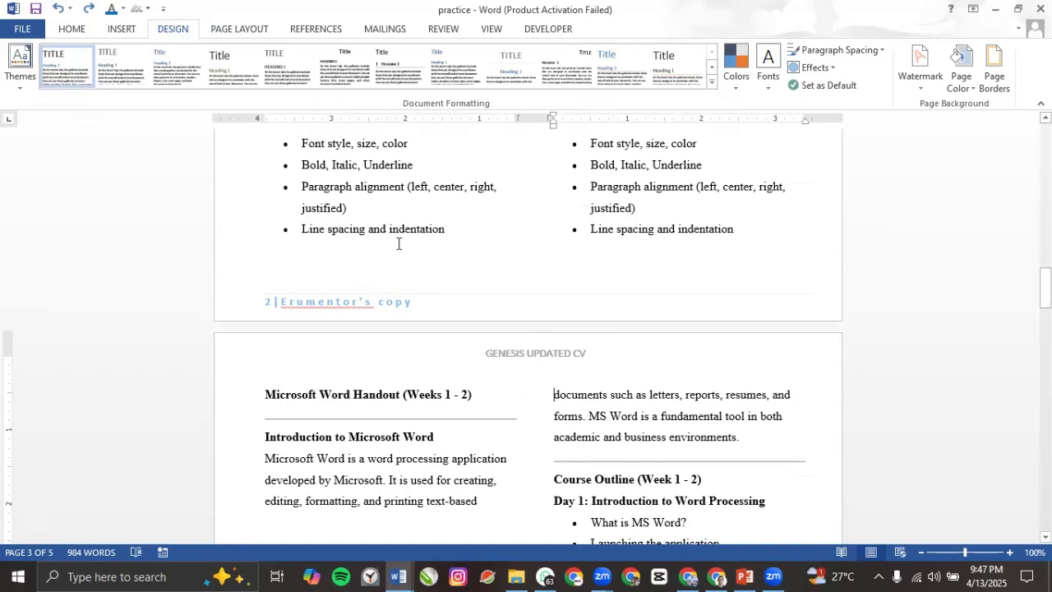
scroll(401, 247, up, 3)
scroll(366, 257, down, 4)
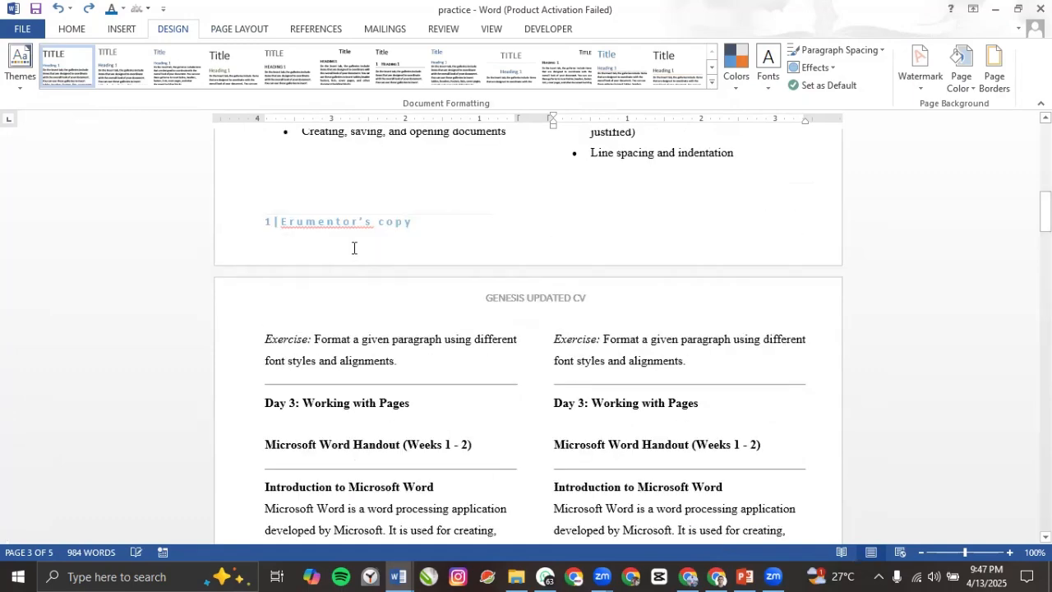
scroll(354, 248, up, 6)
scroll(355, 245, up, 10)
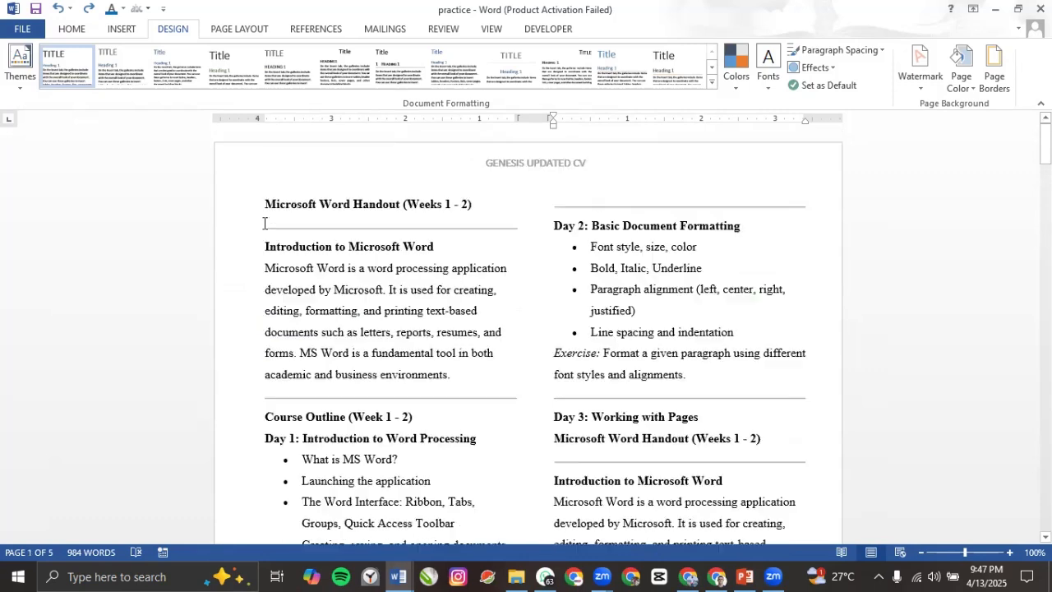
click(267, 213)
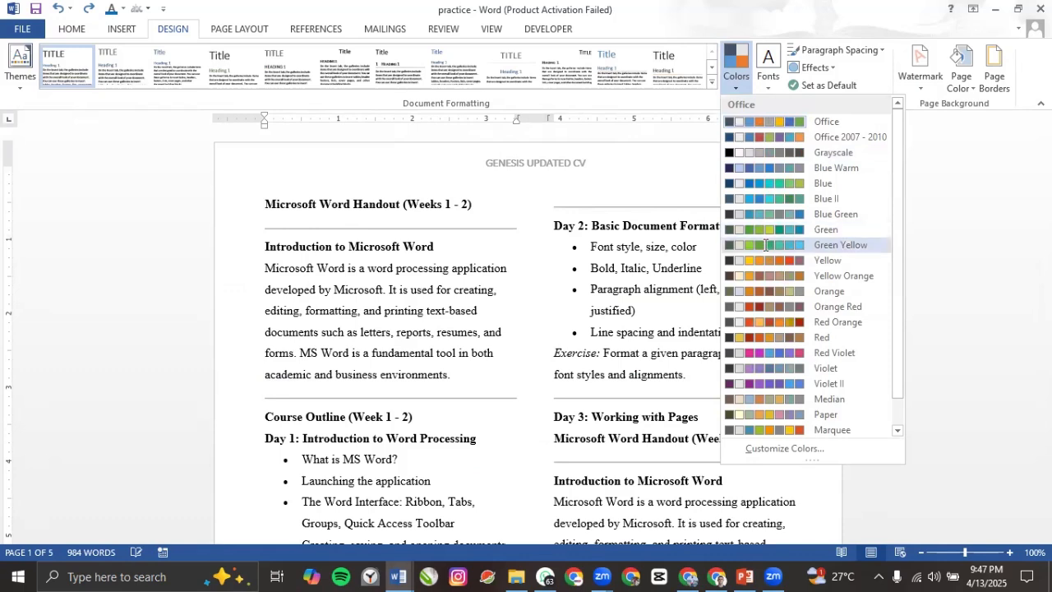
click(766, 245)
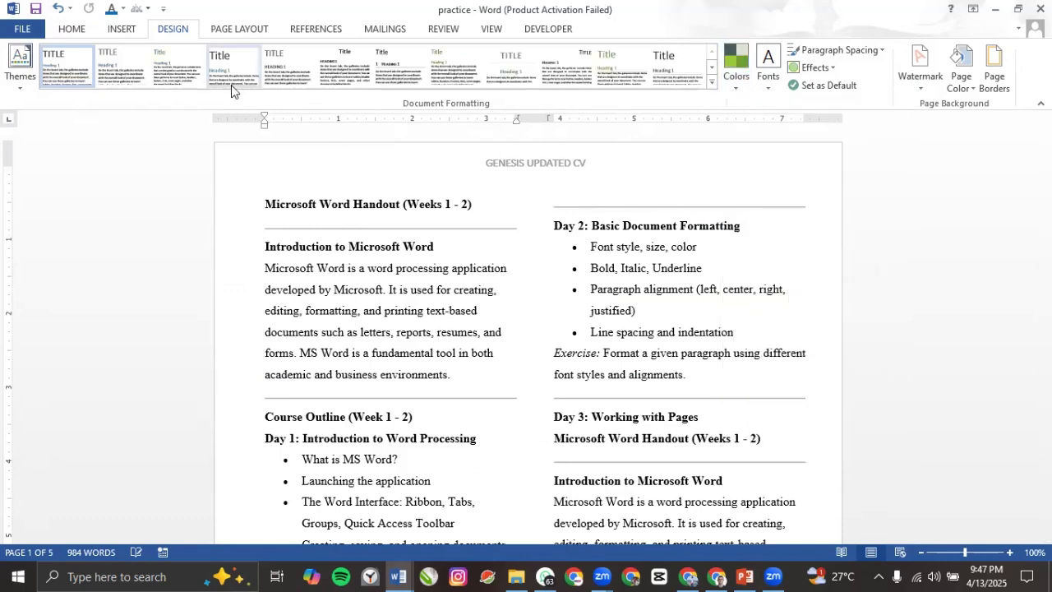
click(326, 211)
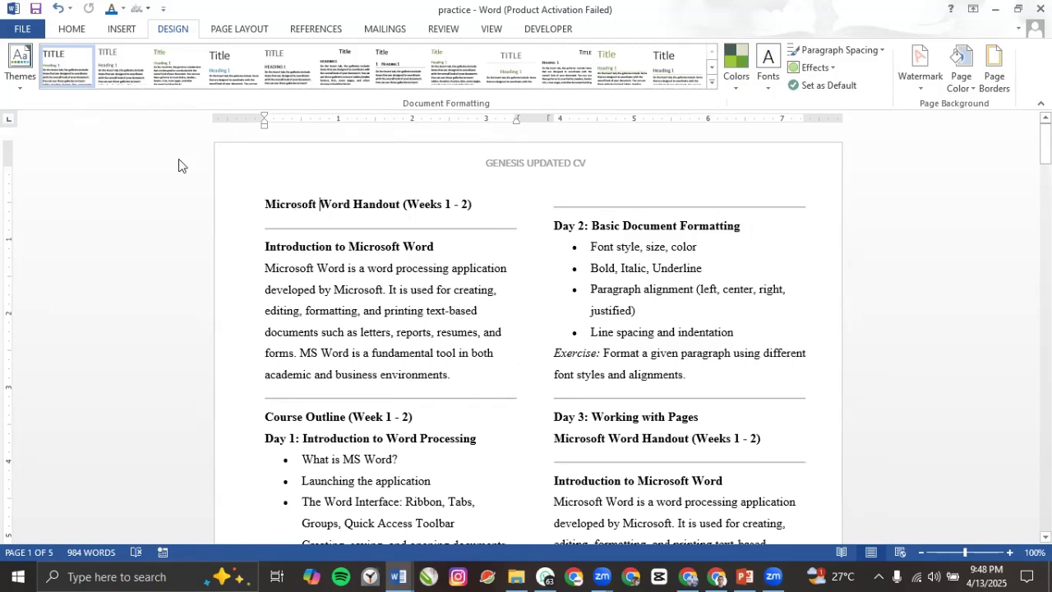
Step: Try two Document Formatting style sets with the title and Introduction heading selected, undoing the second
triple_click(482, 207)
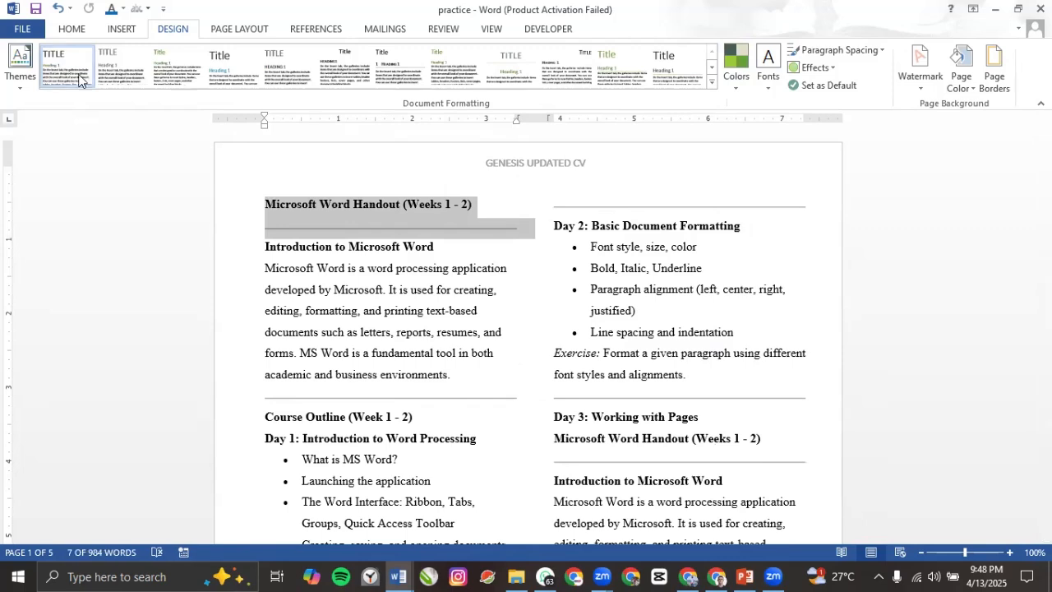
click(115, 72)
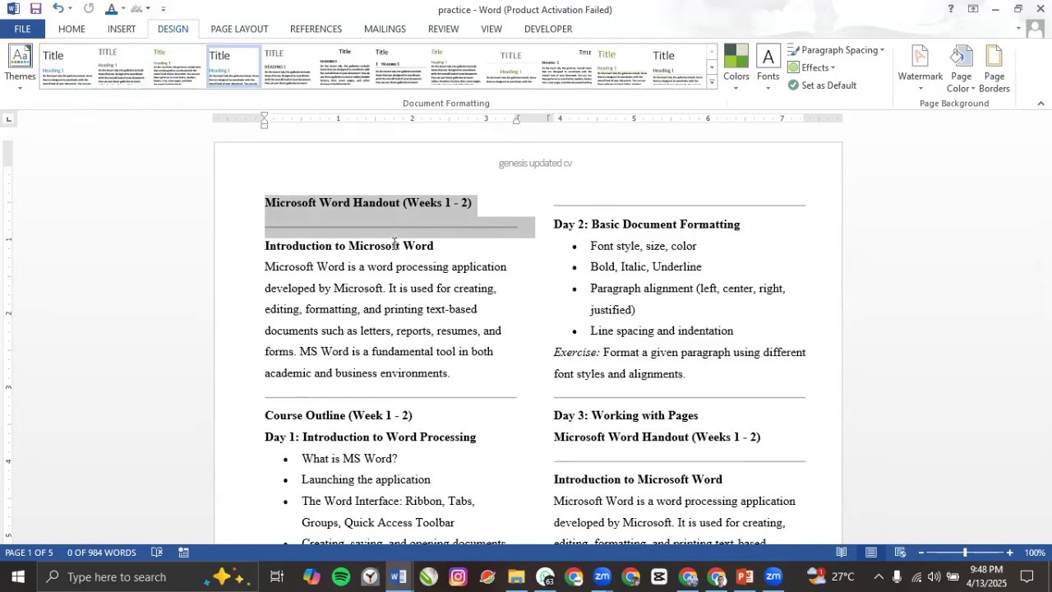
click(383, 201)
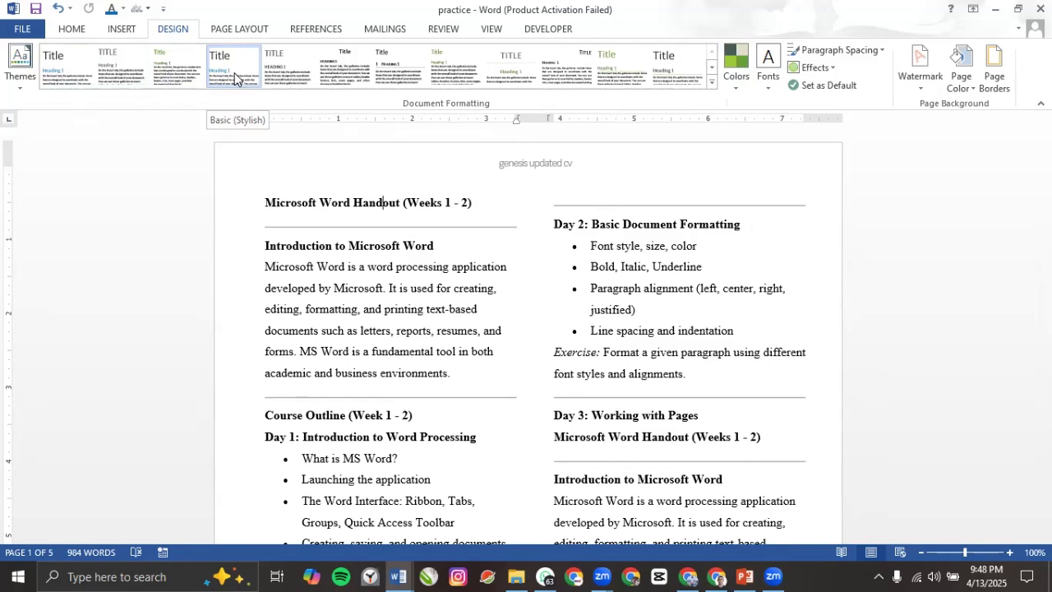
click(370, 204)
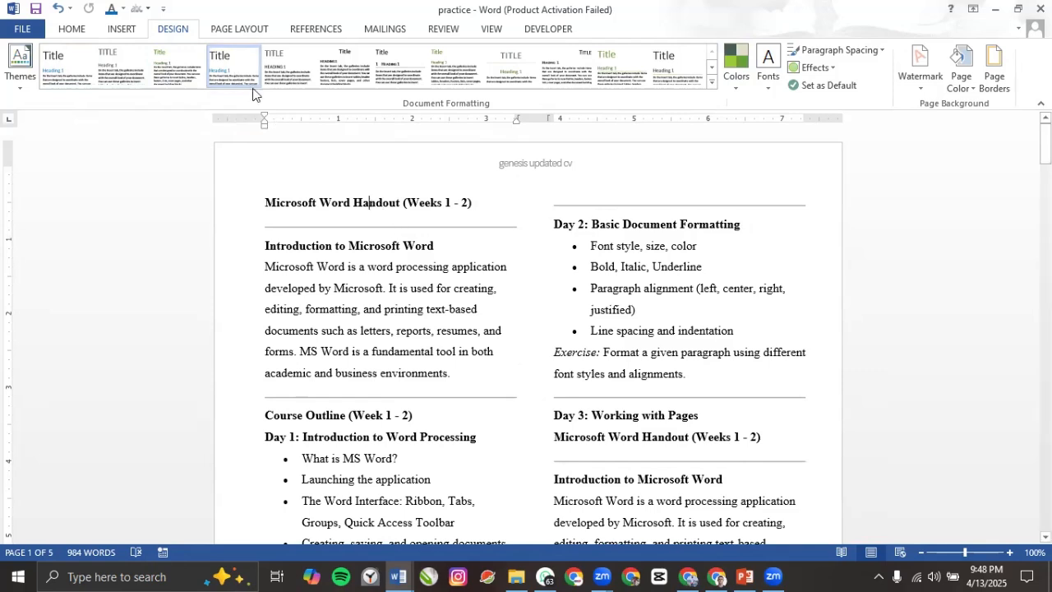
triple_click(370, 203)
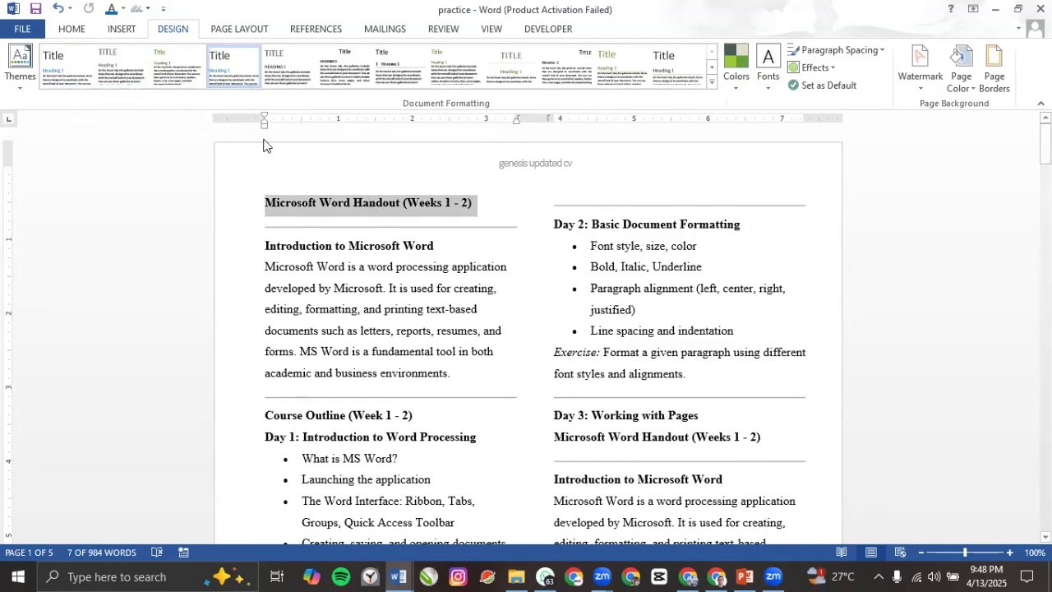
triple_click(286, 247)
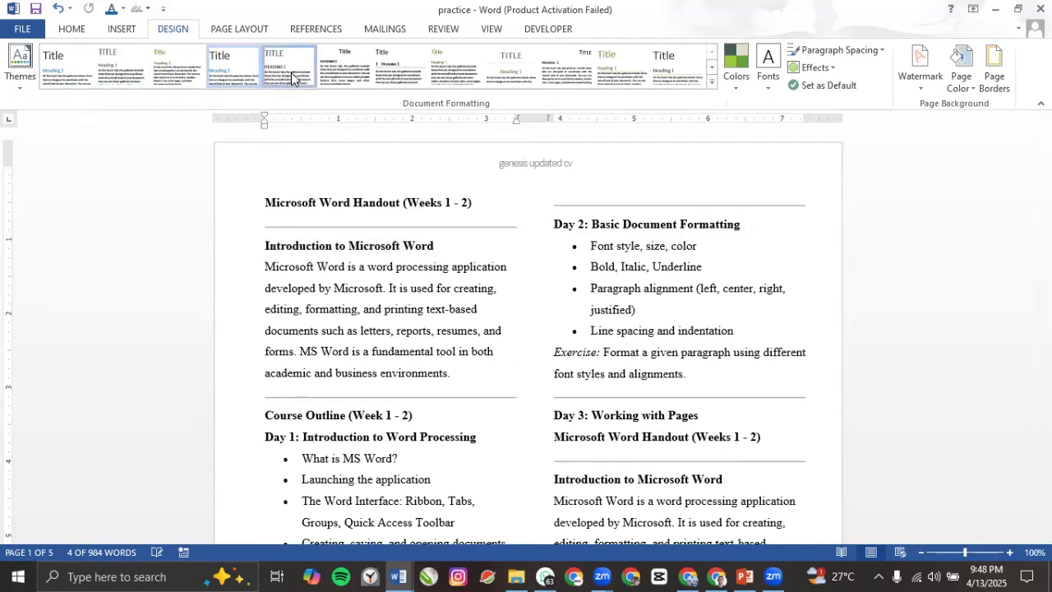
click(292, 78)
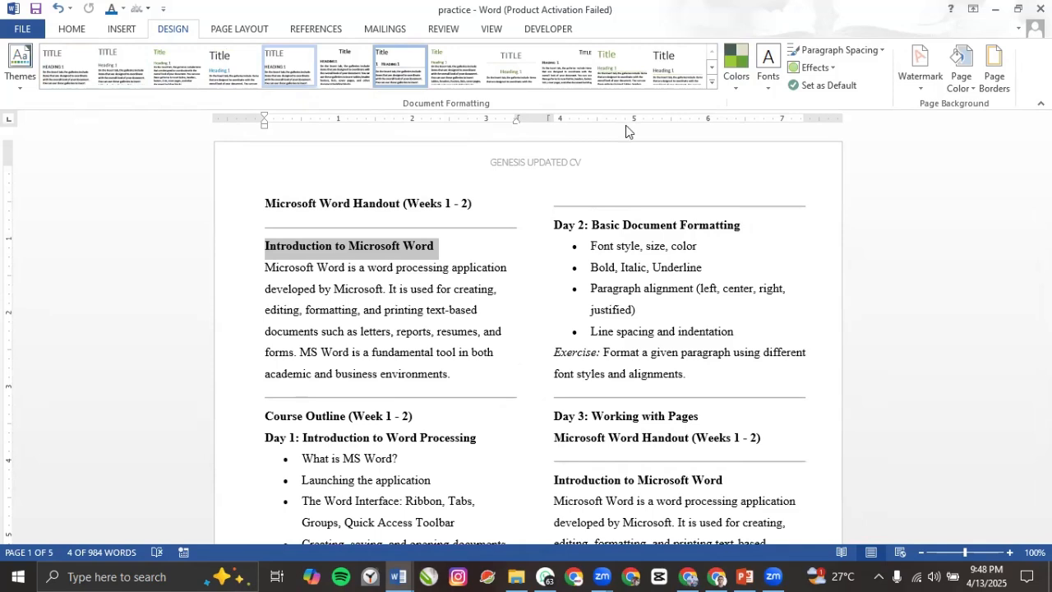
key(ctrl+z)
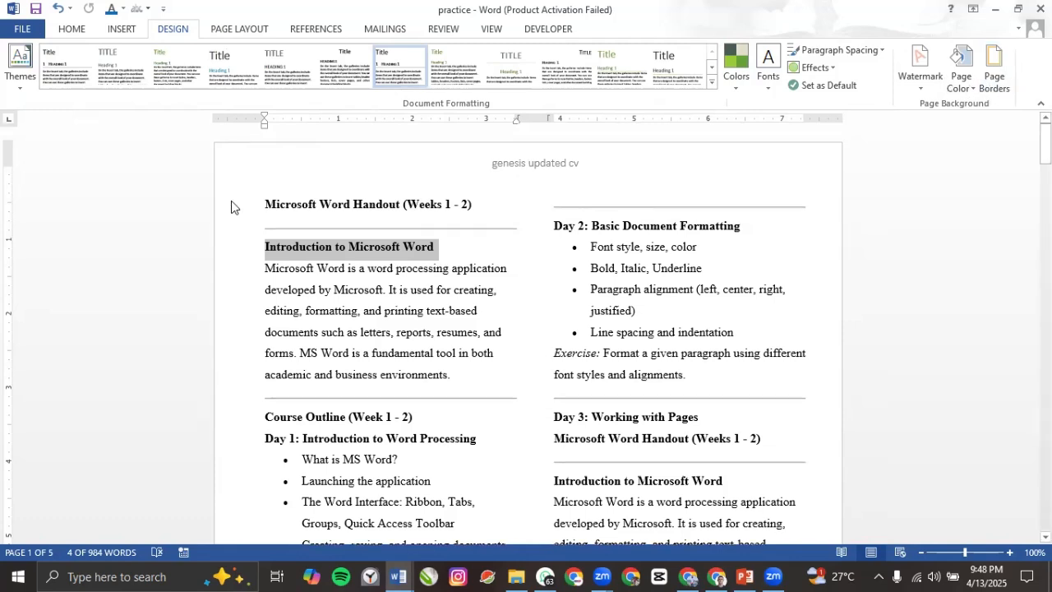
double_click(527, 170)
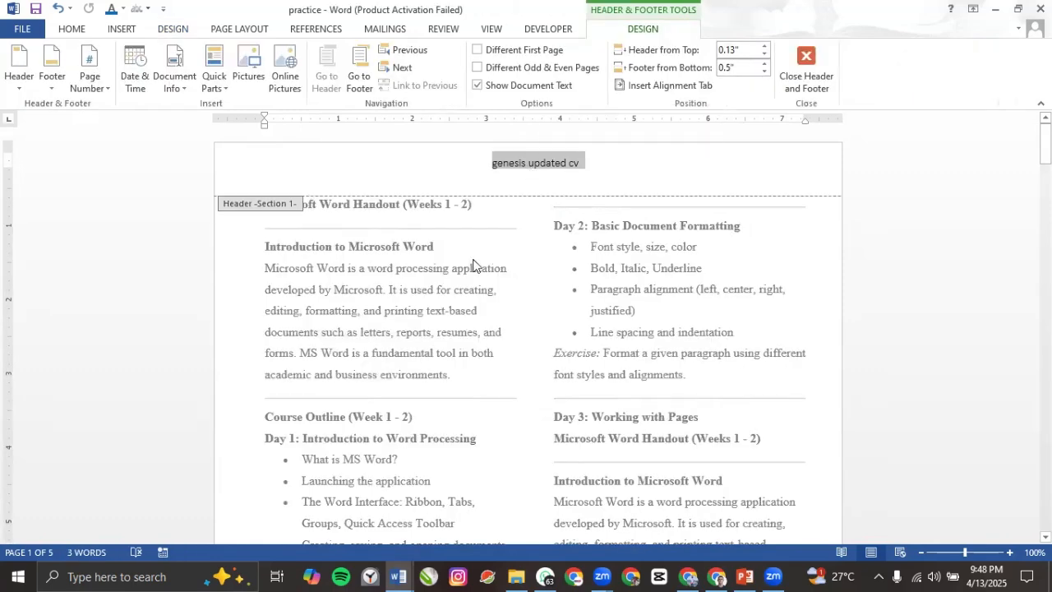
double_click(448, 296)
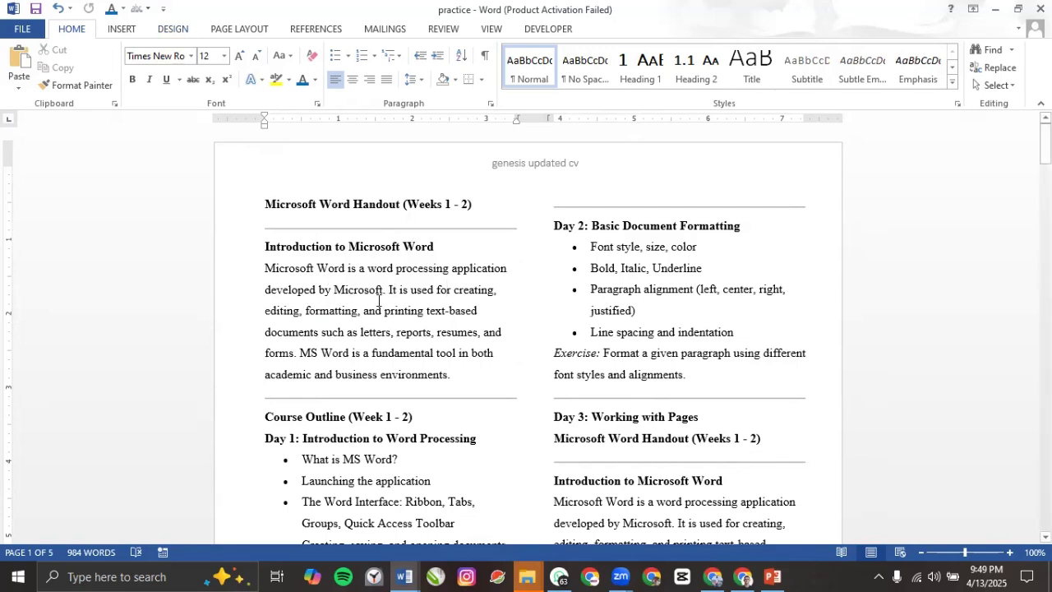
click(175, 33)
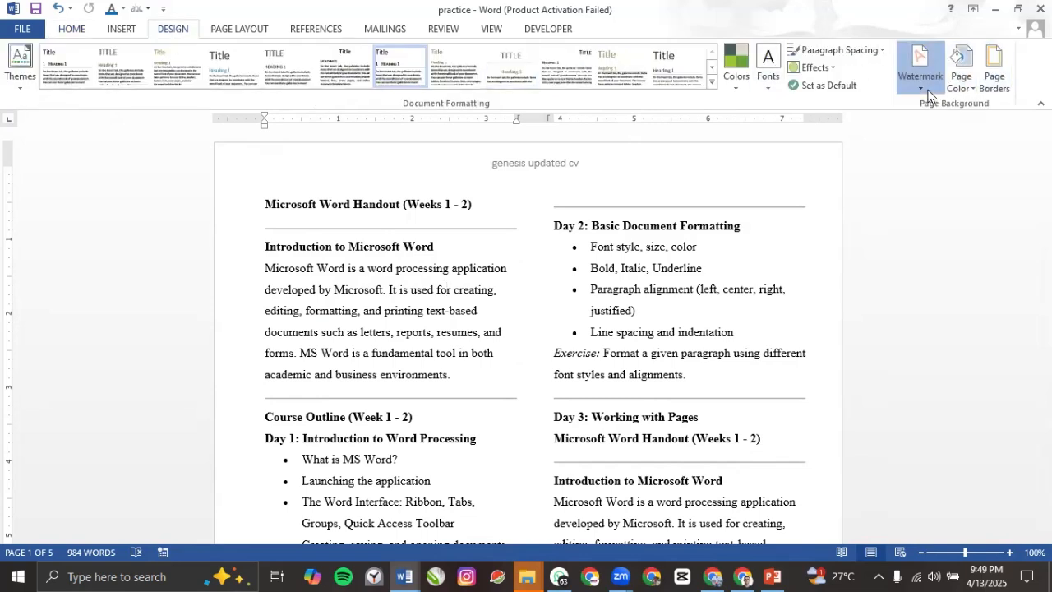
Step: Try the diagonal CONFIDENTIAL 1 and horizontal CONFIDENTIAL 2 watermarks on the handout
click(919, 70)
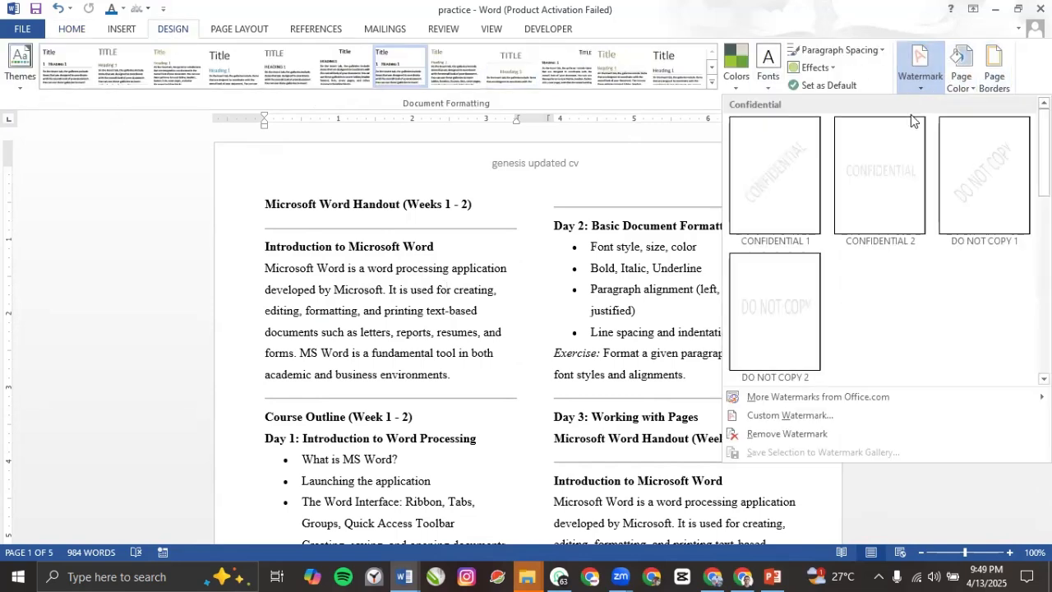
click(768, 202)
scroll(531, 290, down, 5)
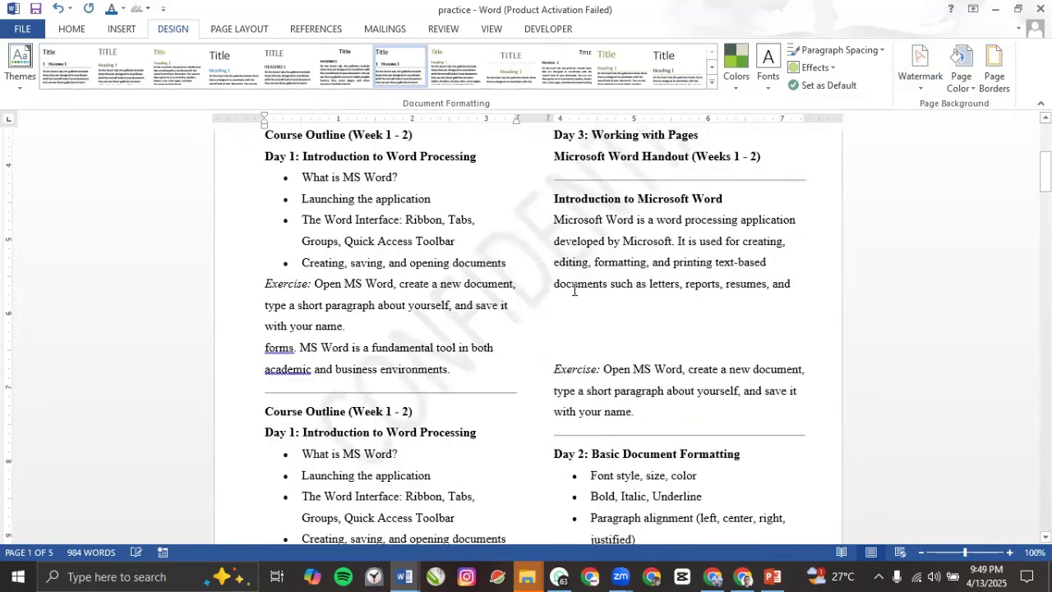
scroll(402, 325, down, 13)
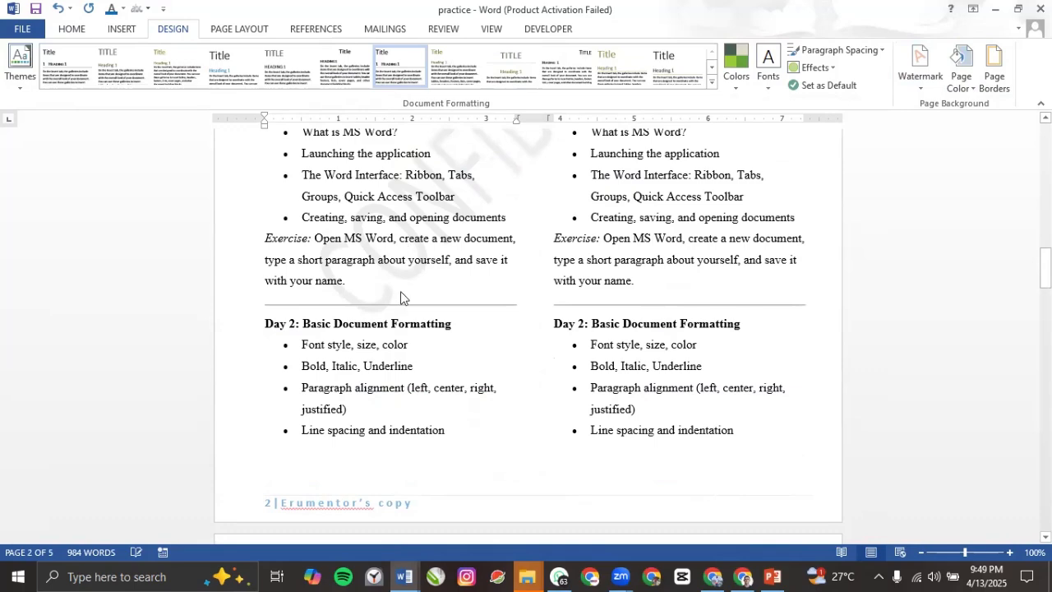
scroll(401, 298, down, 10)
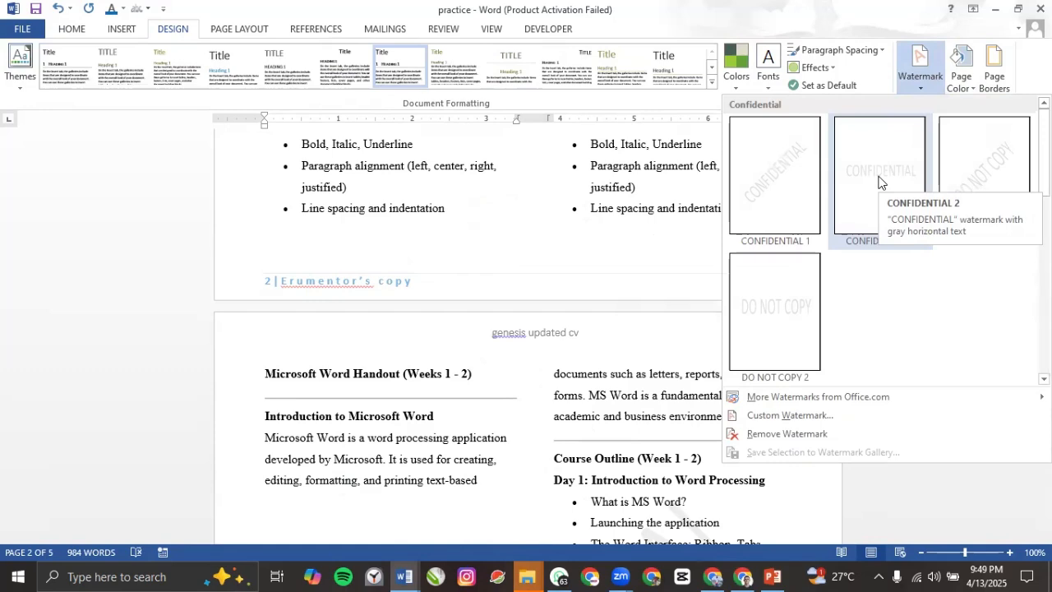
click(882, 182)
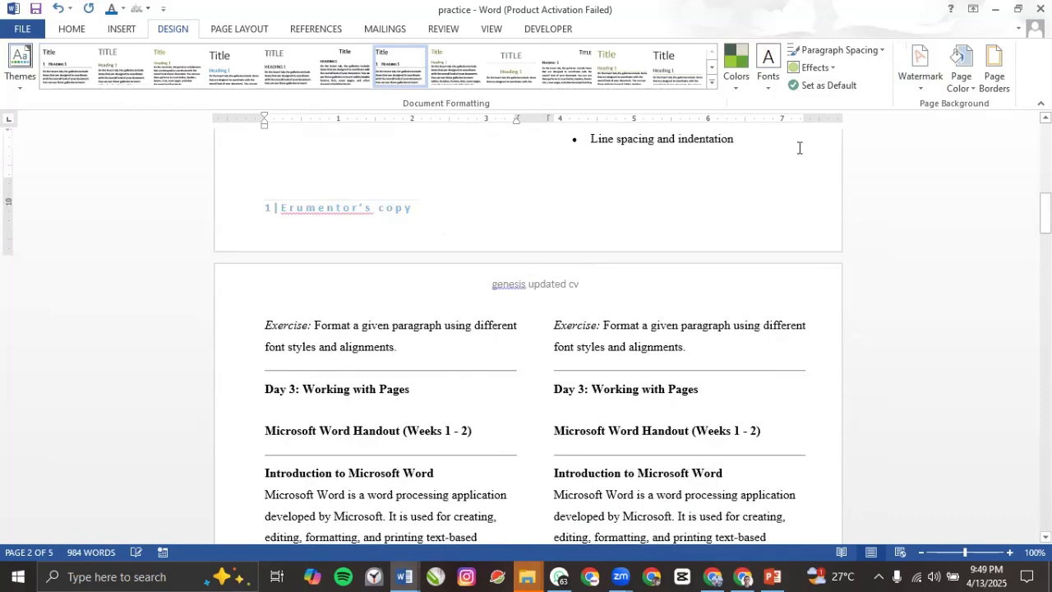
Step: Switch to horizontal DO NOT COPY 2, then settle on the diagonal DO NOT COPY 1 watermark
click(920, 76)
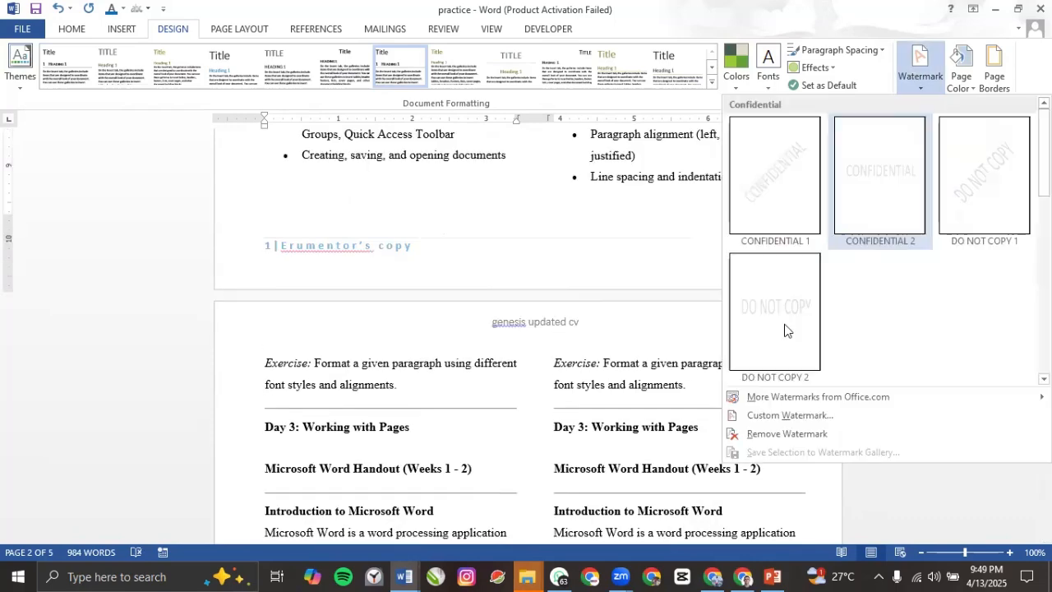
click(784, 330)
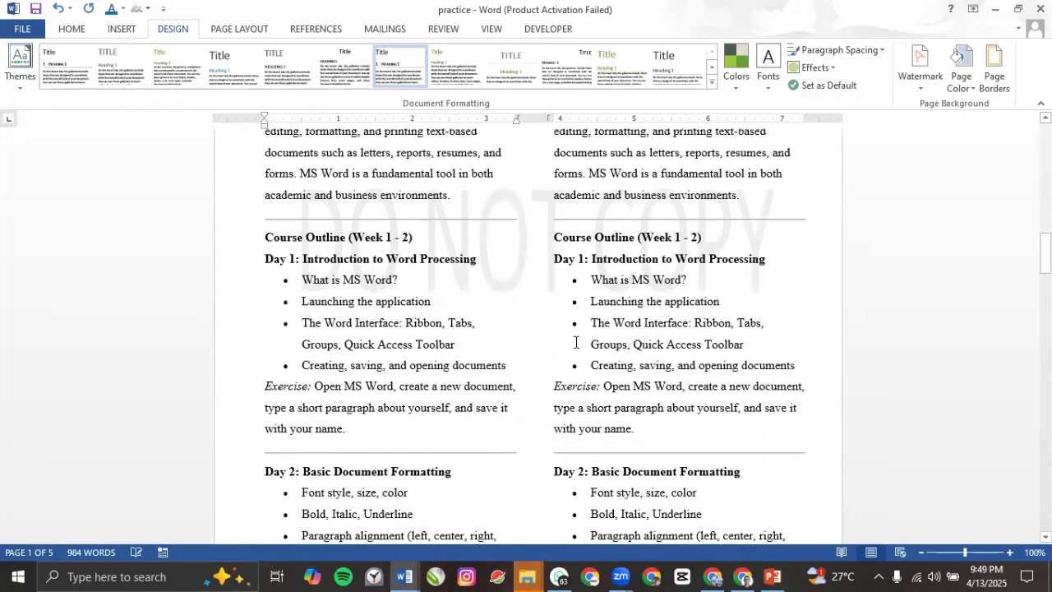
click(922, 83)
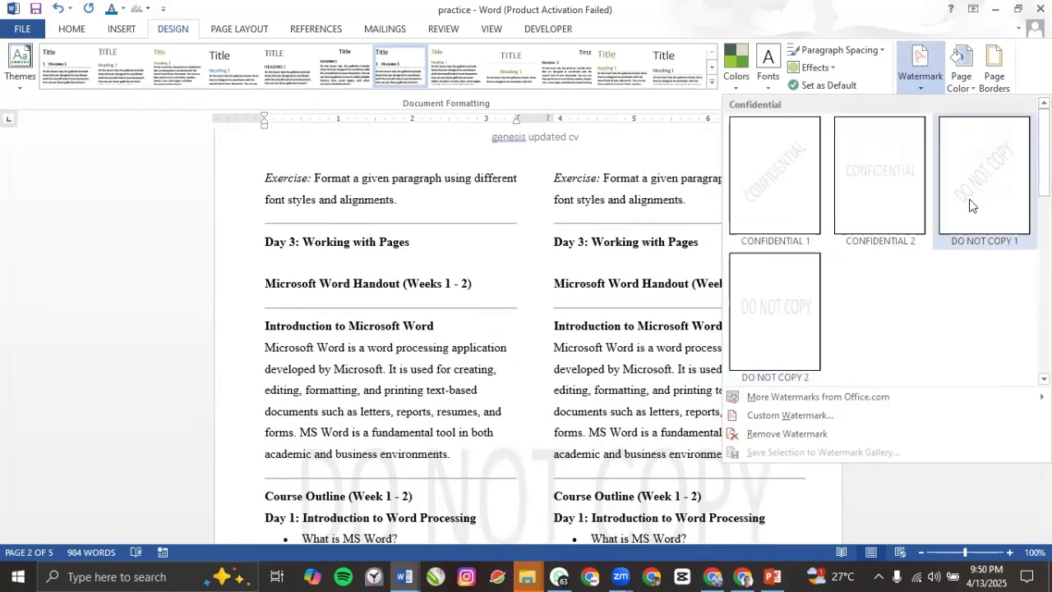
click(970, 203)
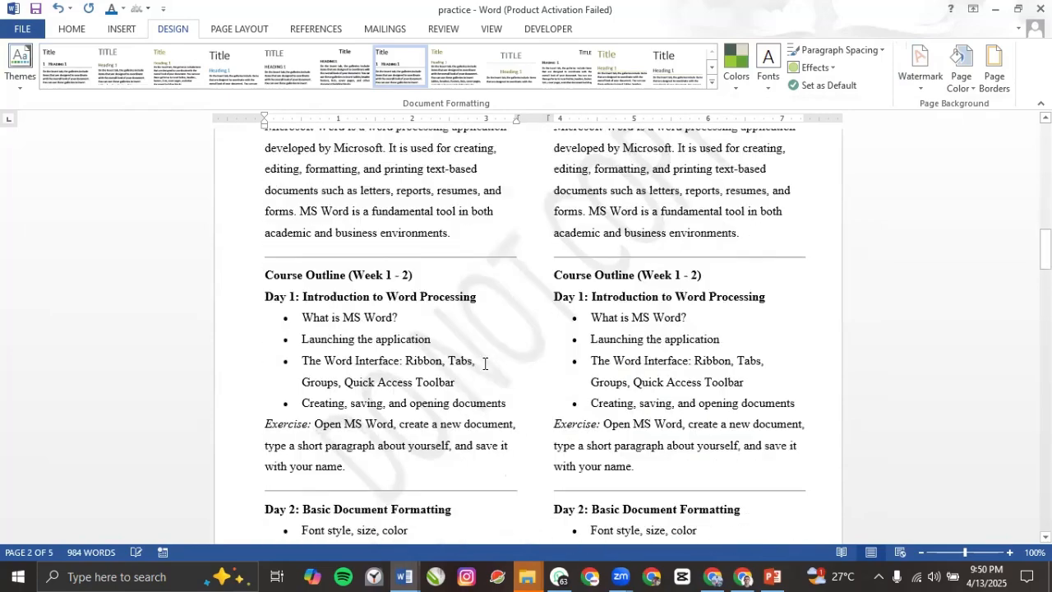
scroll(724, 247, up, 3)
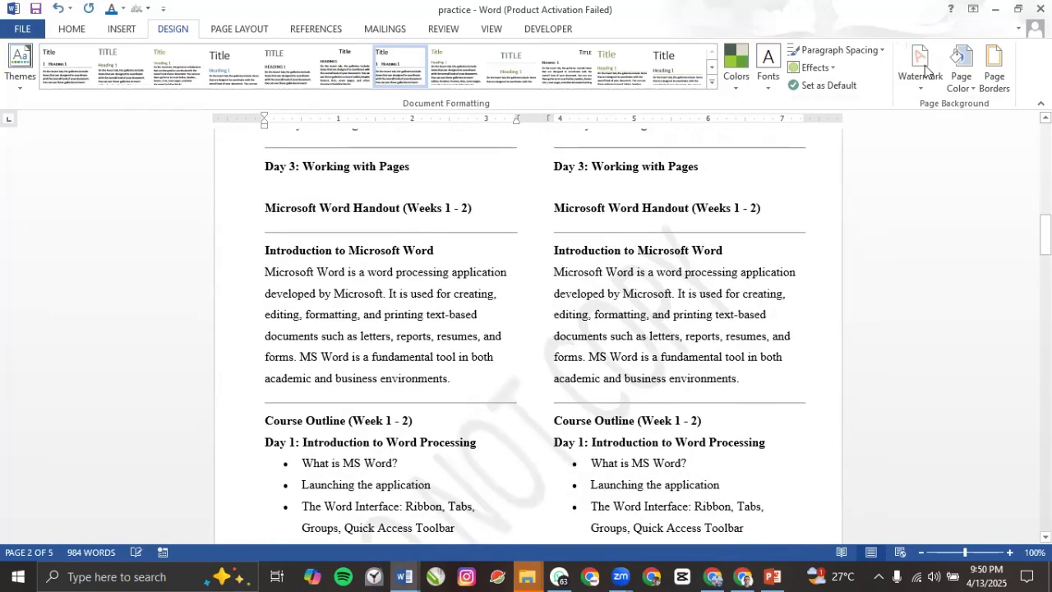
click(920, 83)
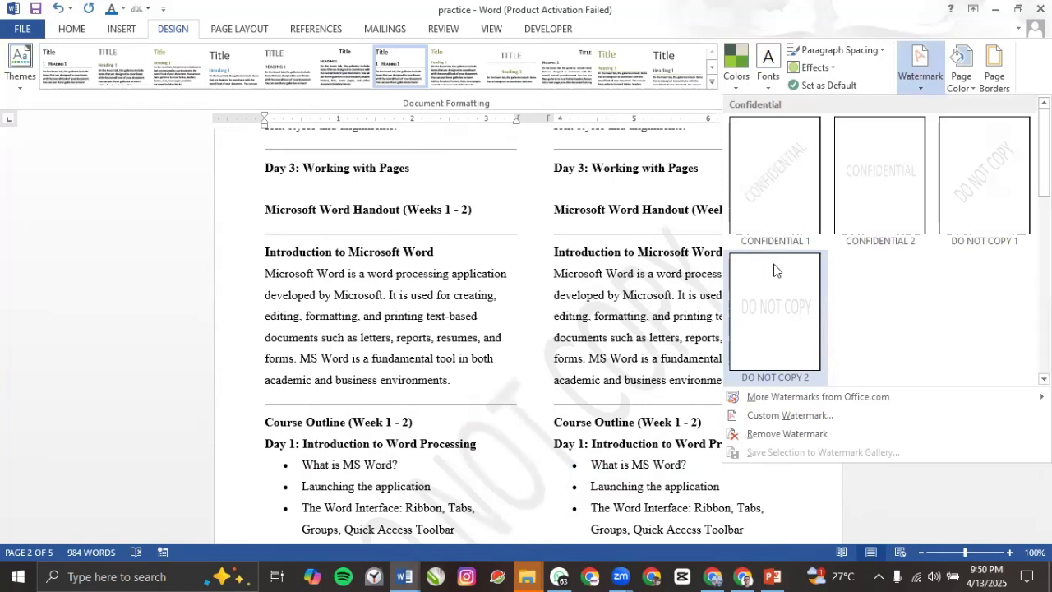
Step: In the Printed Watermark dialog, select No watermark and apply it to remove DO NOT COPY
click(802, 416)
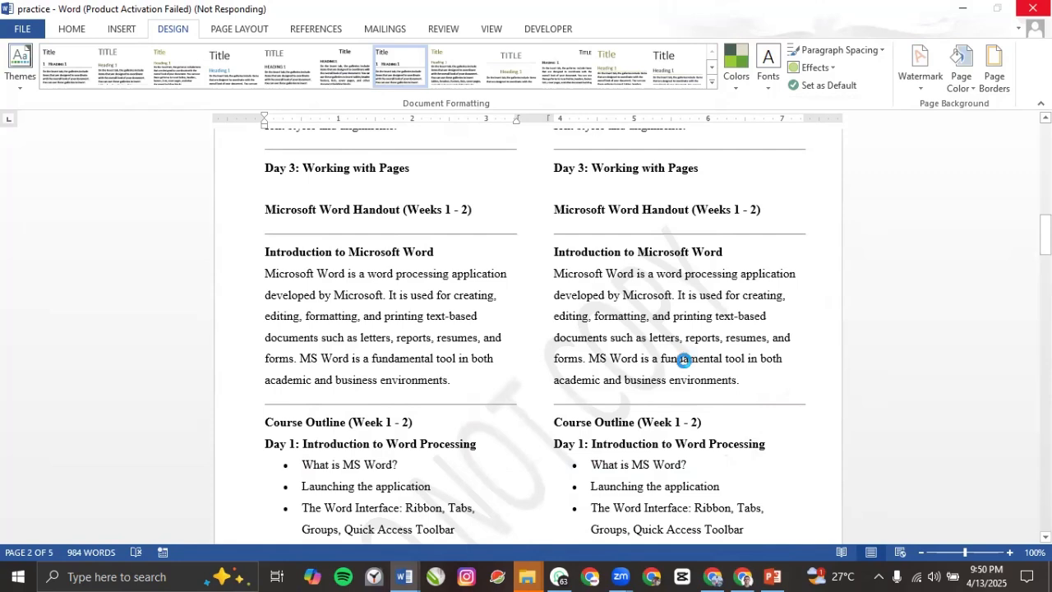
click(565, 335)
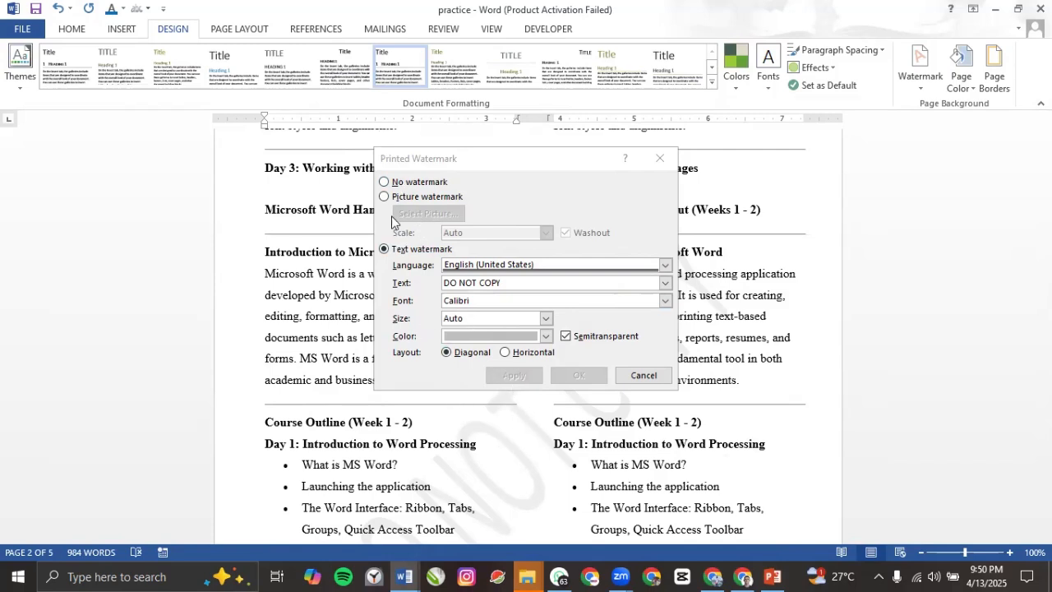
click(390, 180)
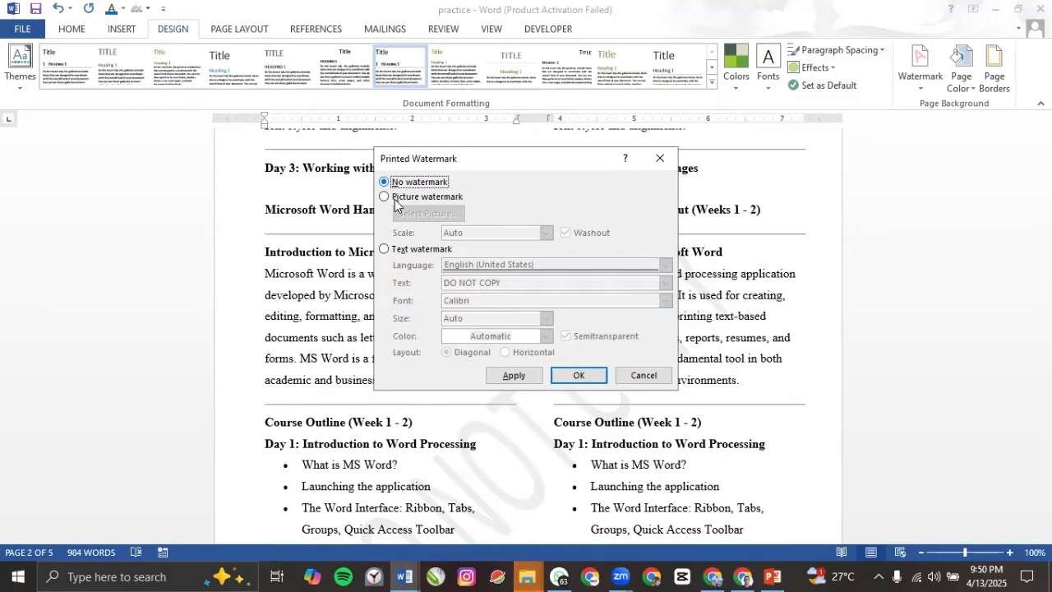
click(511, 378)
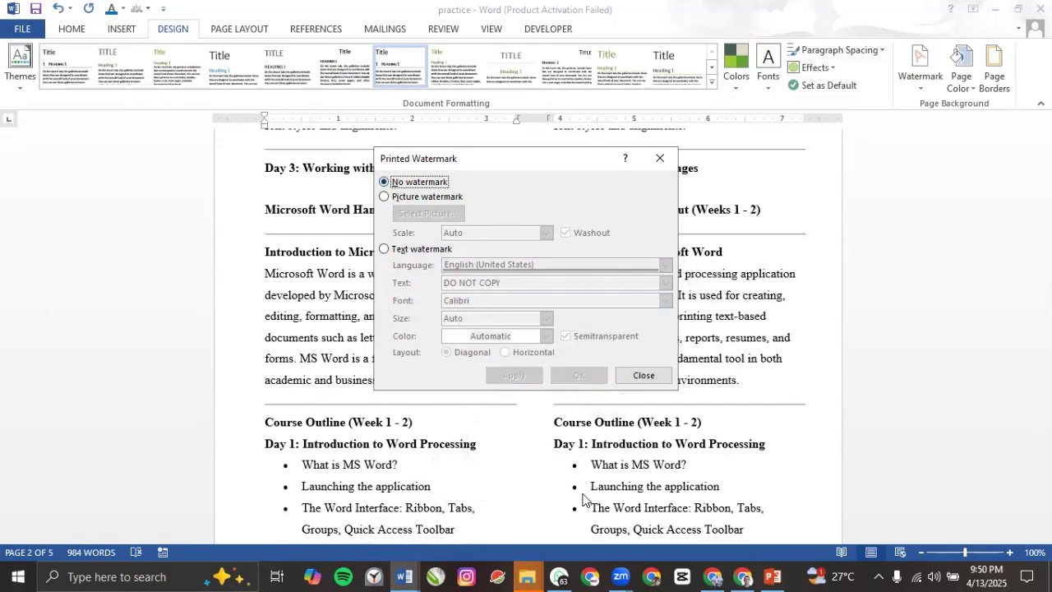
Step: Reopen Custom Watermark and choose Picture watermark, keeping Scale at Auto
click(644, 375)
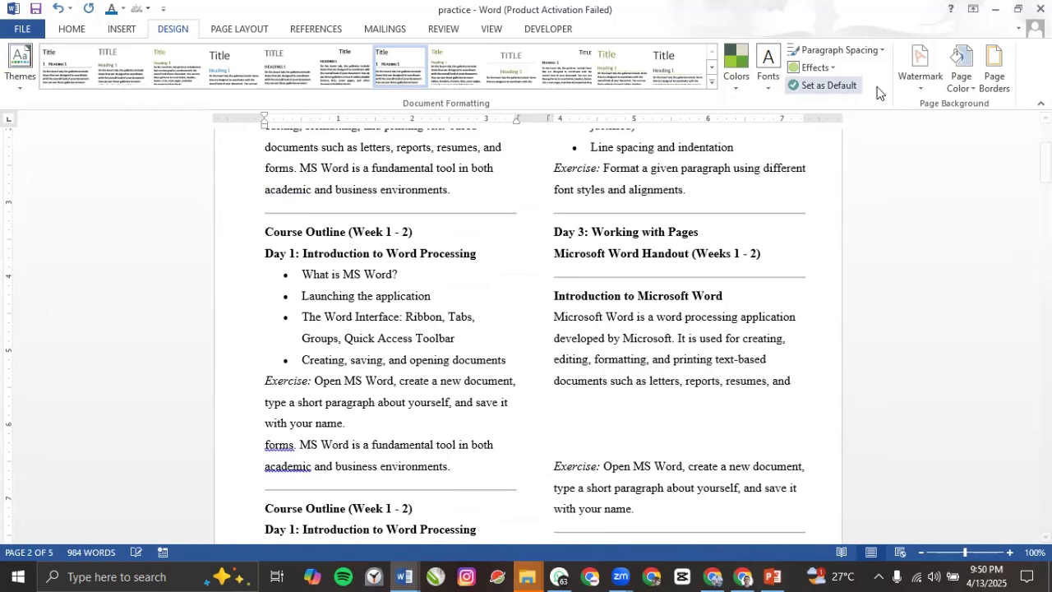
click(914, 88)
click(785, 397)
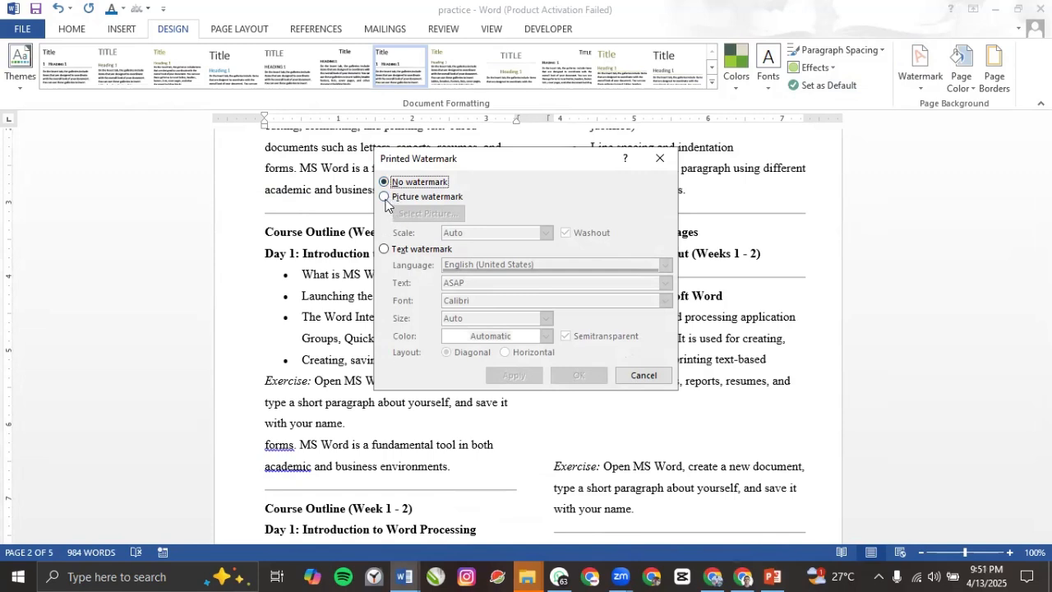
click(385, 198)
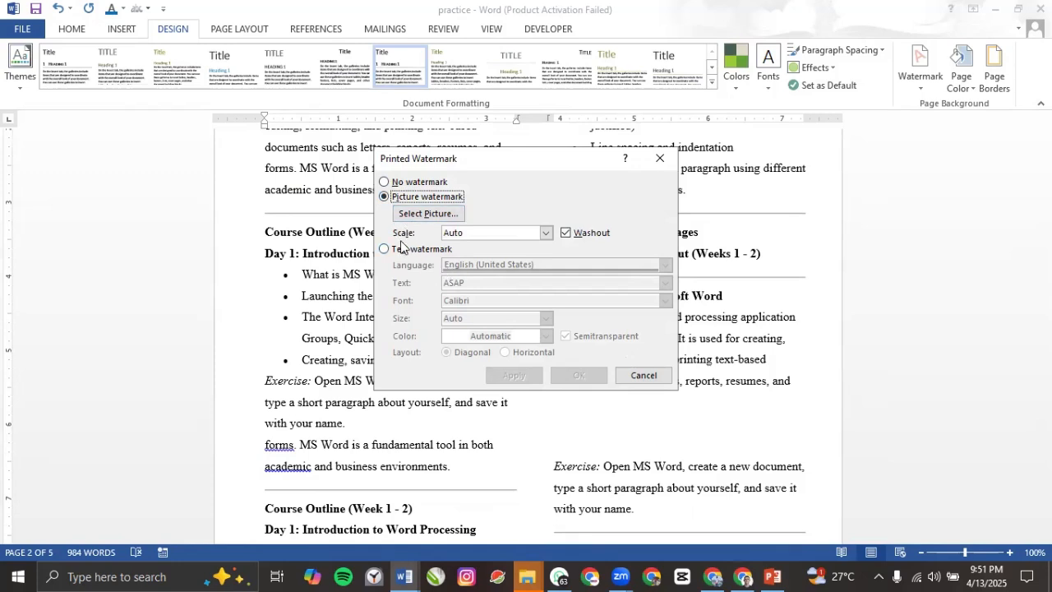
click(547, 236)
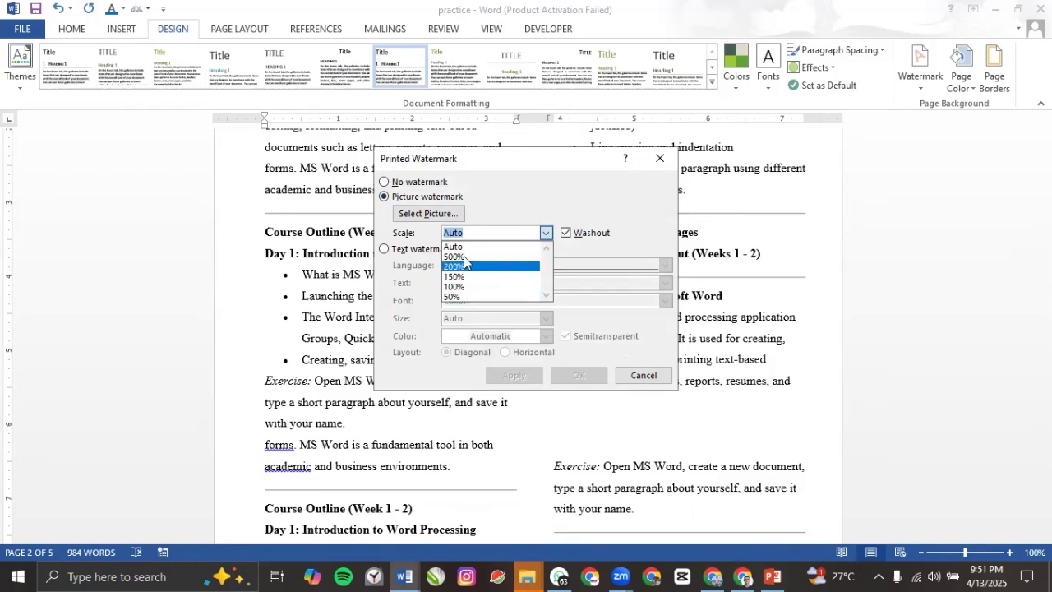
click(546, 232)
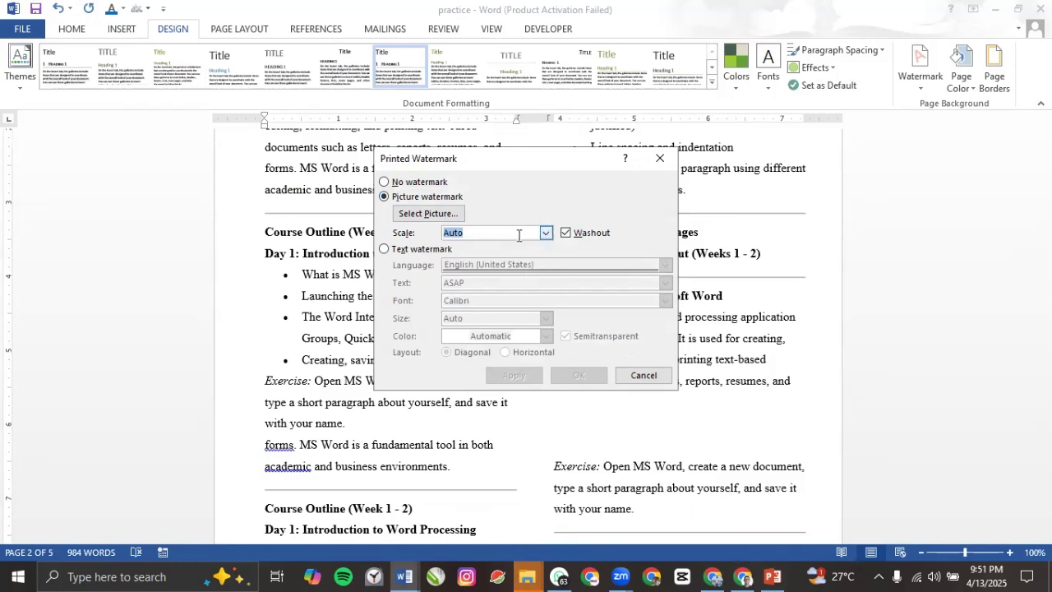
Step: Choose Select Picture and work offline to browse images on the computer
click(409, 217)
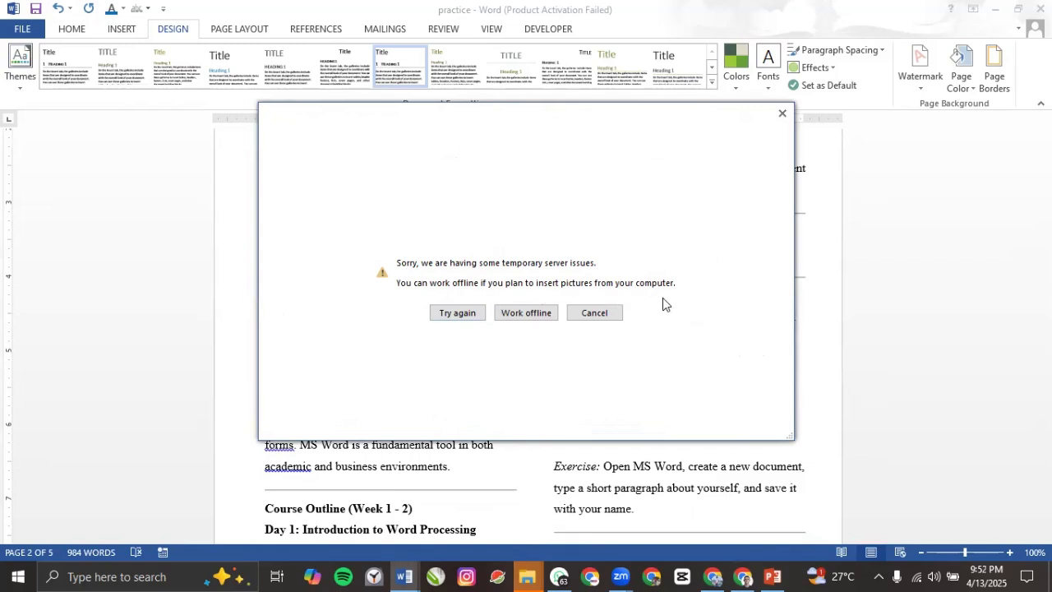
click(526, 313)
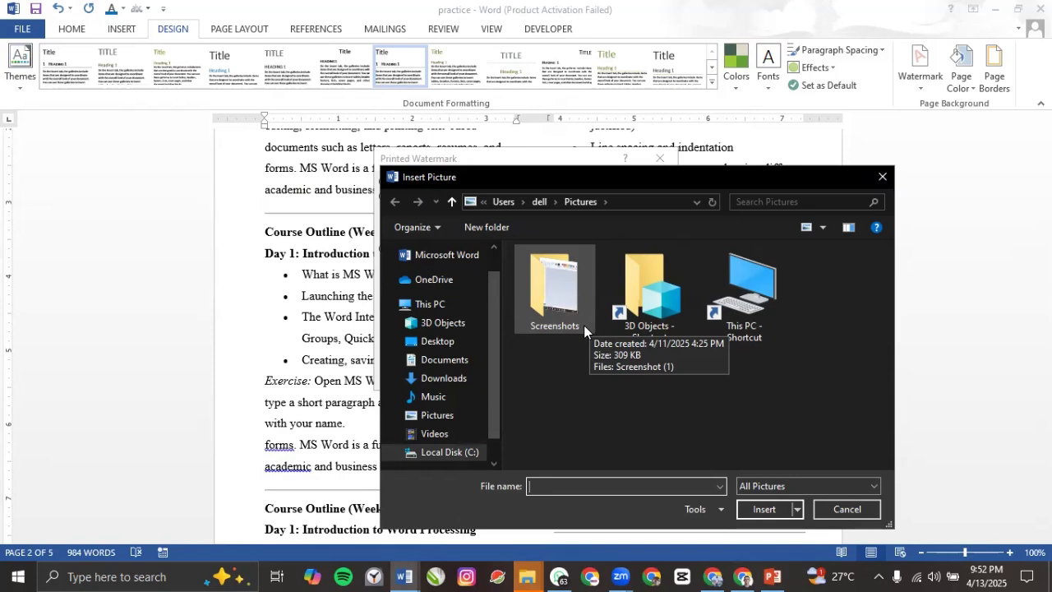
Step: Insert GENOB STORE. logo.png from Desktop > IG > IGBANG > BUSINESS as the watermark picture
click(444, 342)
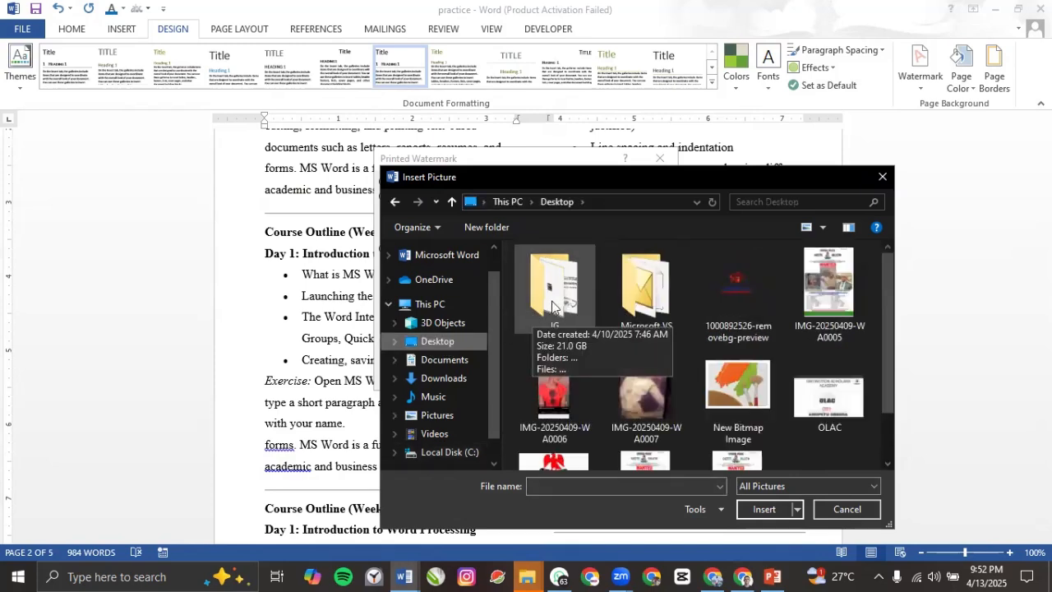
double_click(552, 301)
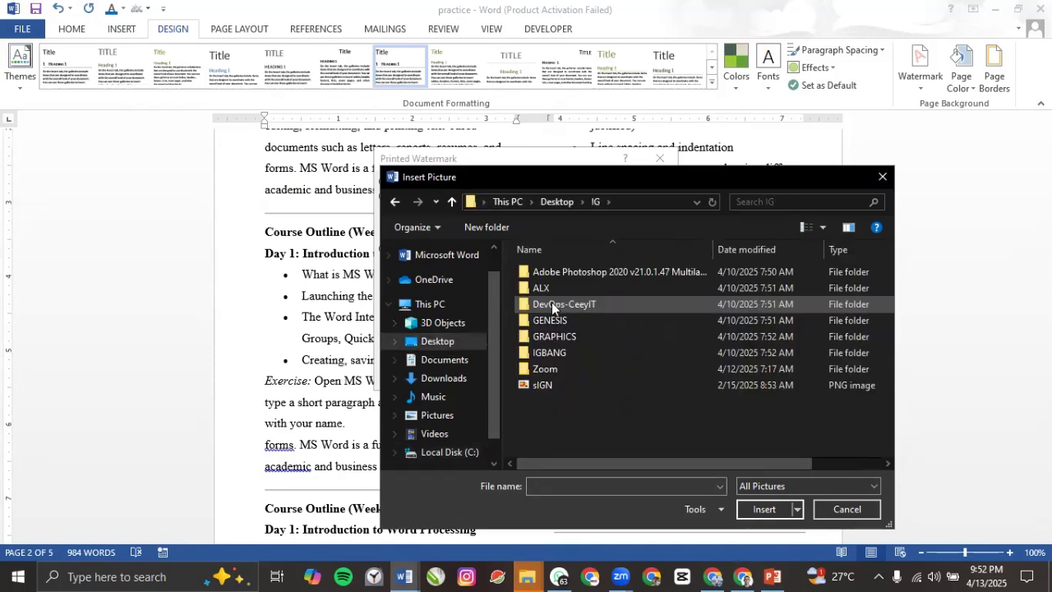
double_click(557, 354)
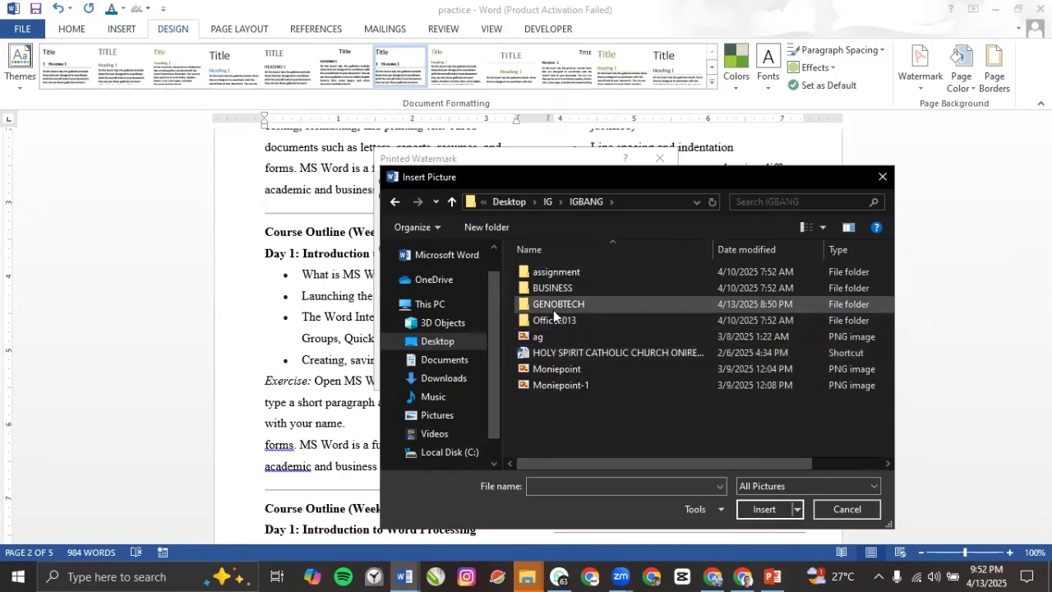
double_click(554, 310)
scroll(647, 336, down, 1)
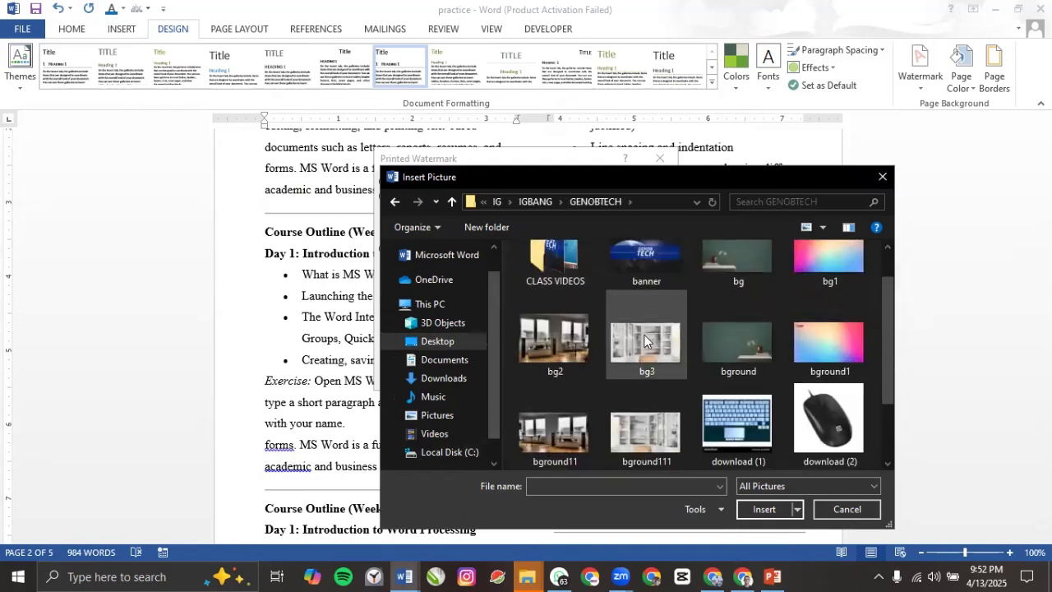
scroll(643, 335, down, 1)
scroll(641, 332, up, 3)
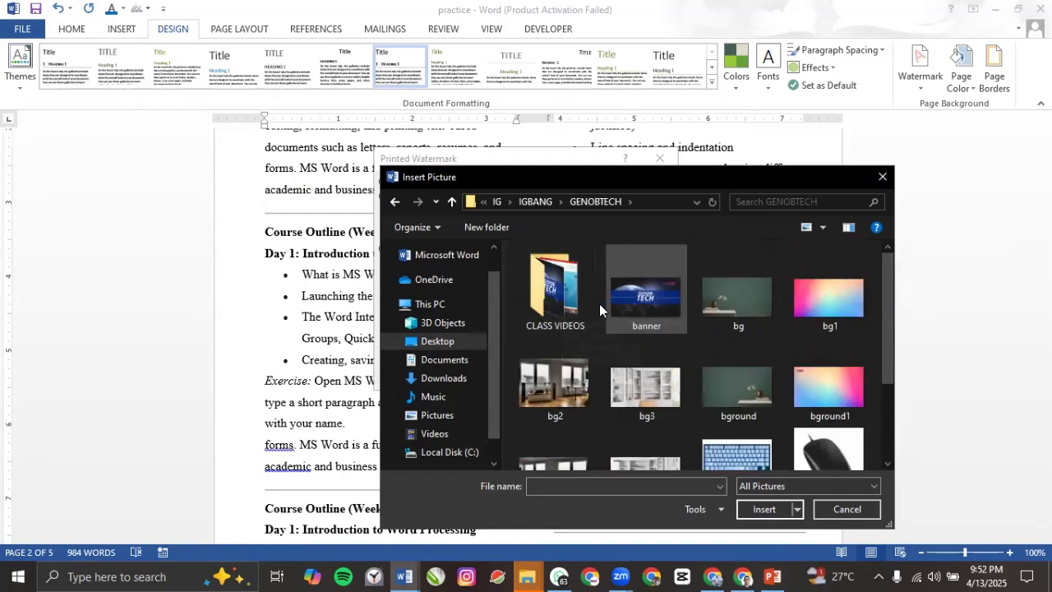
click(539, 201)
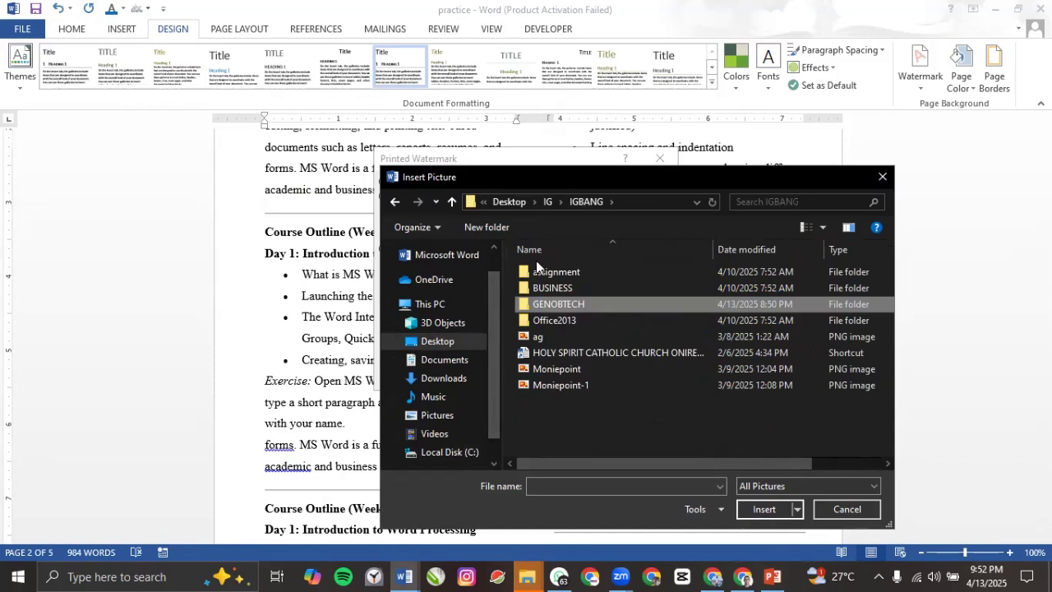
double_click(566, 286)
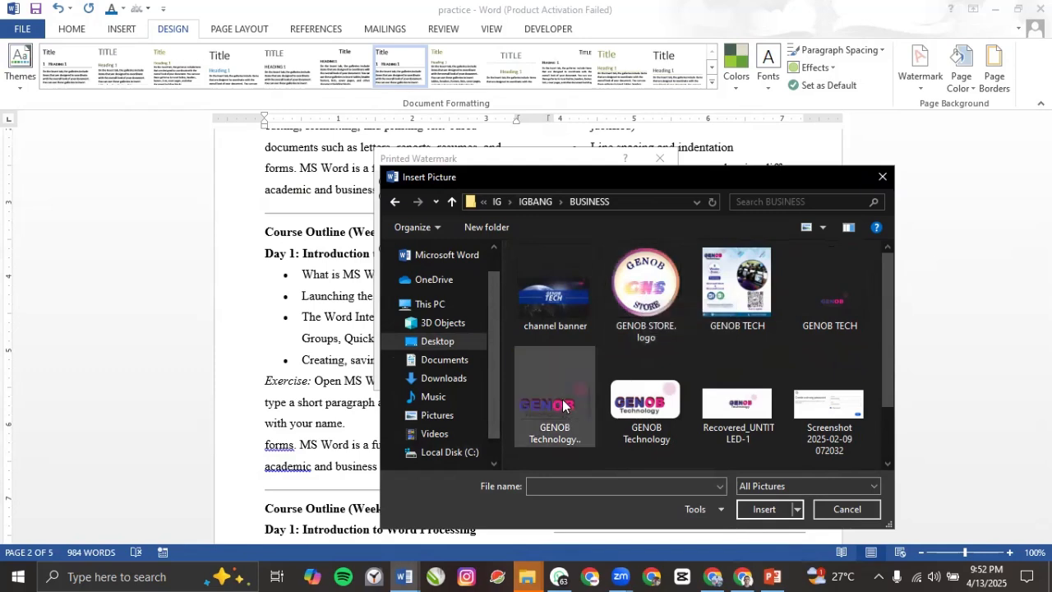
click(652, 292)
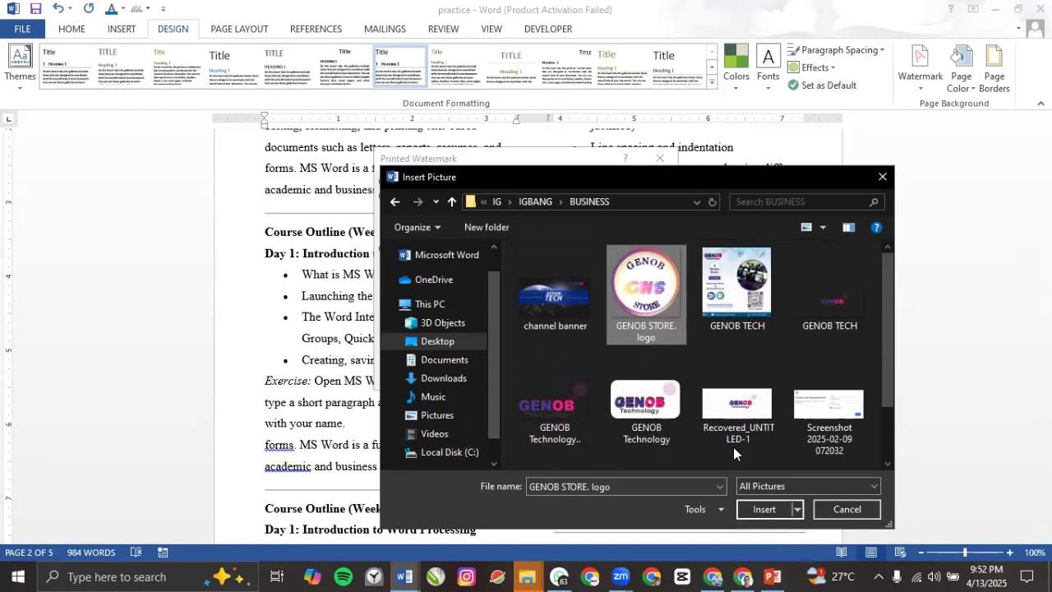
click(761, 512)
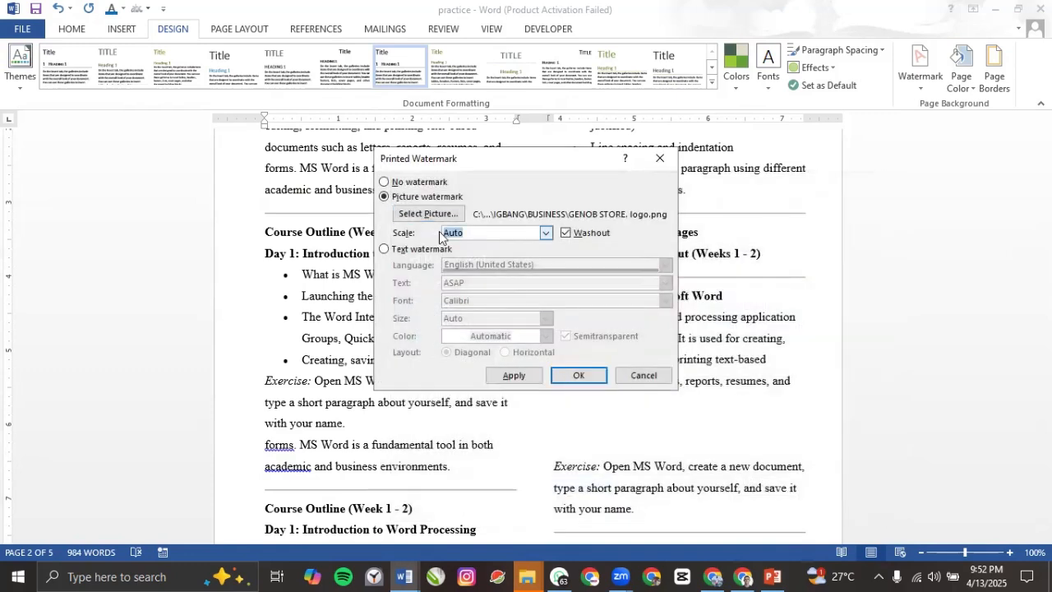
Step: Uncheck Washout, apply the full-colour logo watermark, and close the Printed Watermark dialog
click(569, 238)
click(567, 233)
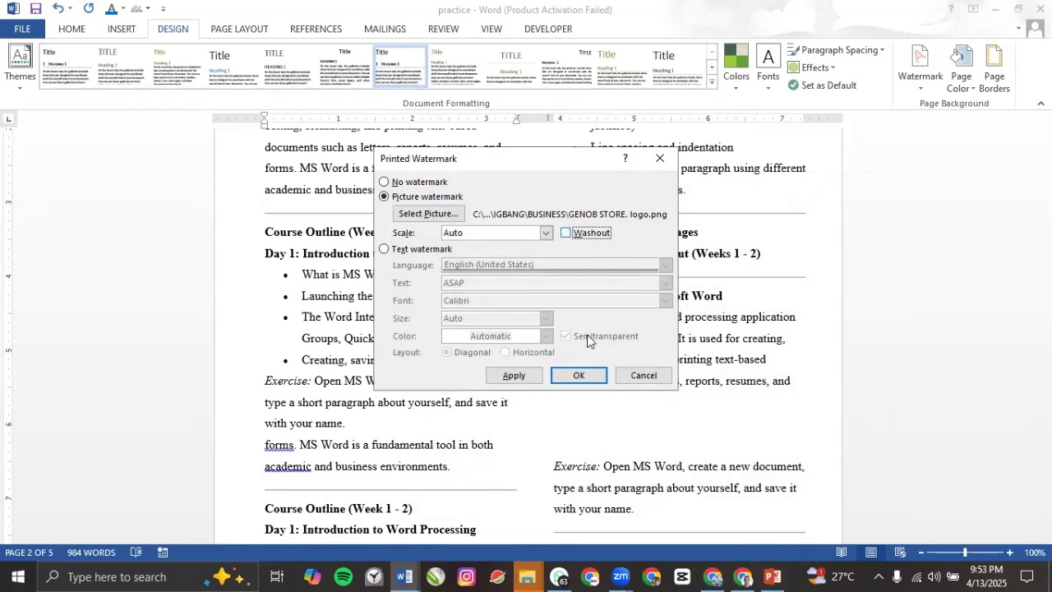
click(516, 380)
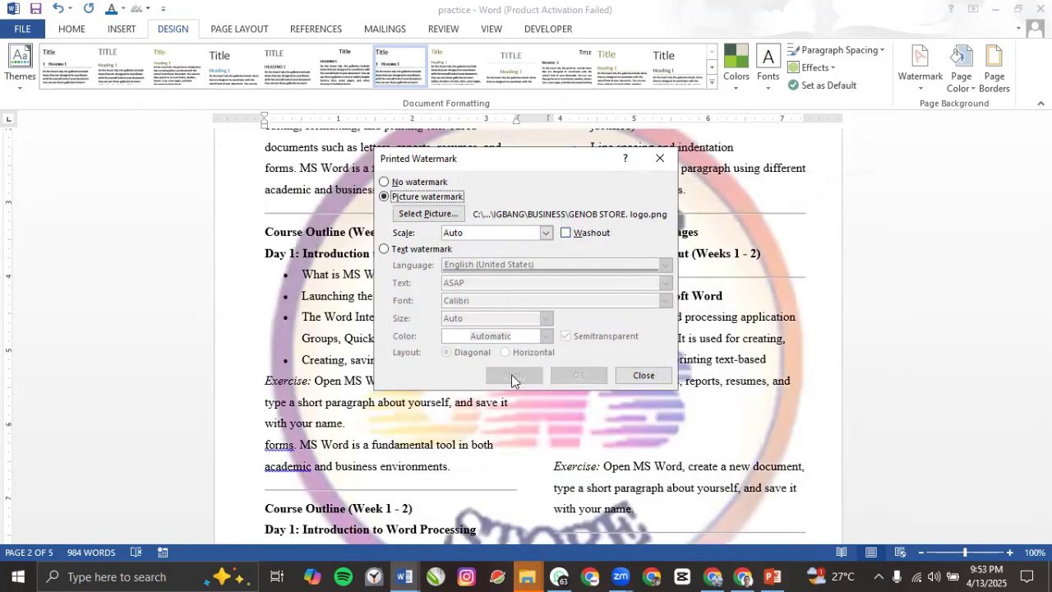
click(644, 374)
Step: Scroll through the handout pages to inspect the full-colour GENOB STORE logo watermark
scroll(570, 323, down, 5)
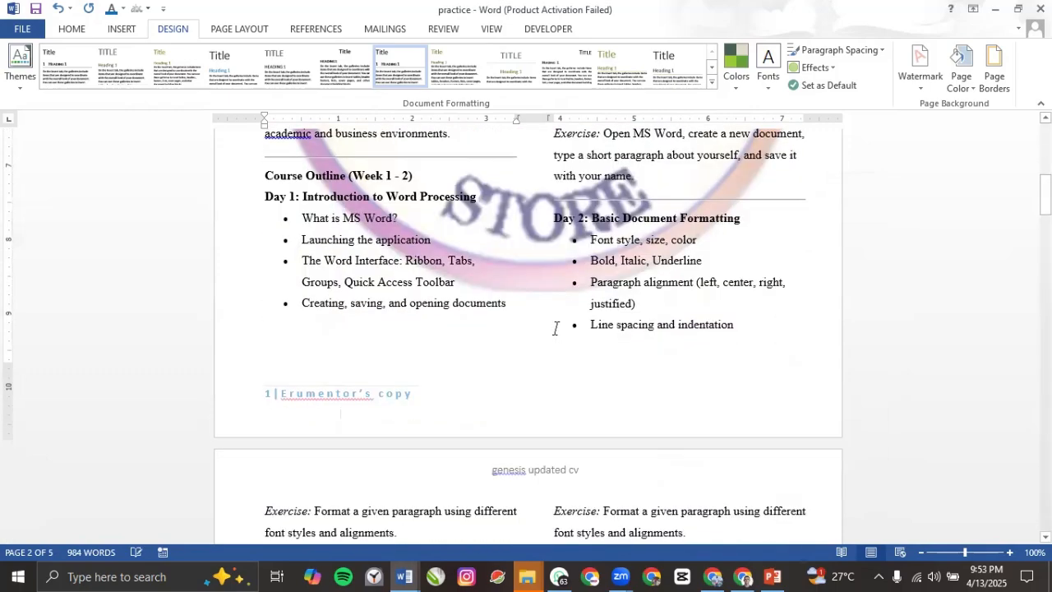
scroll(558, 329, up, 3)
scroll(558, 329, up, 5)
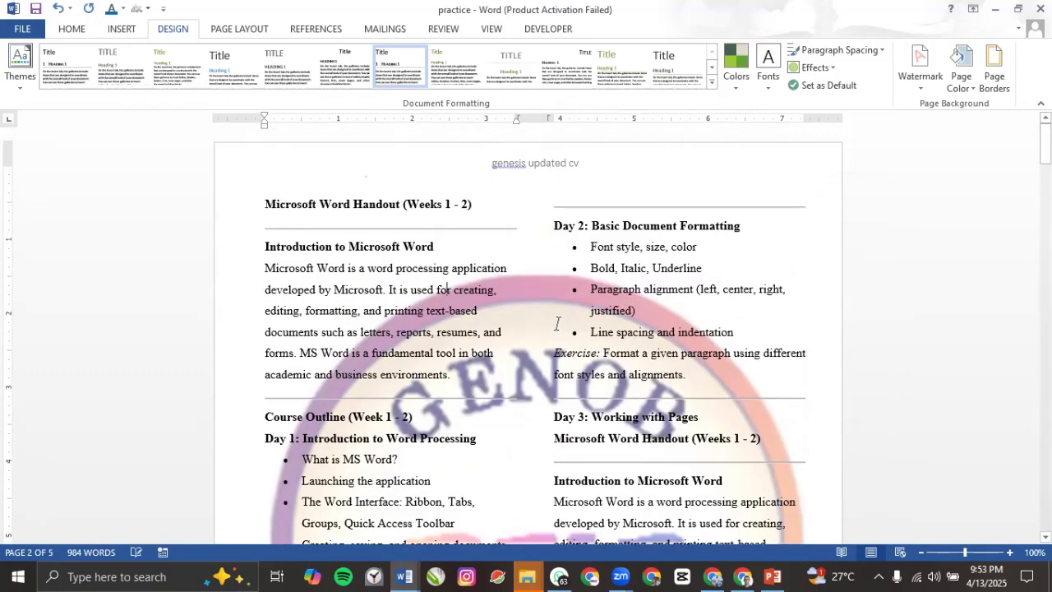
scroll(558, 325, down, 15)
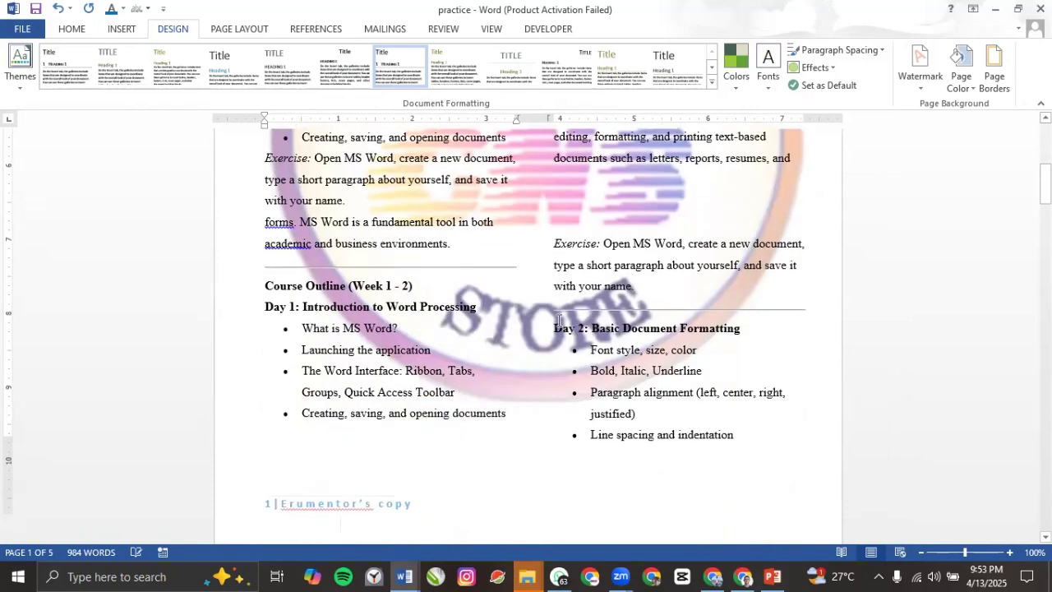
scroll(558, 326, down, 15)
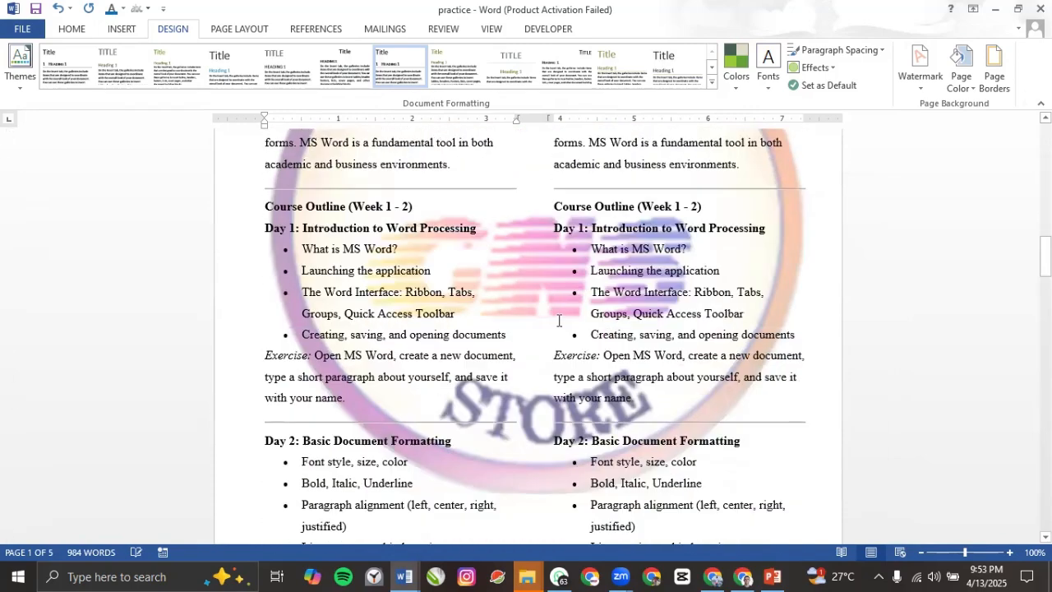
scroll(557, 321, down, 2)
scroll(559, 320, up, 10)
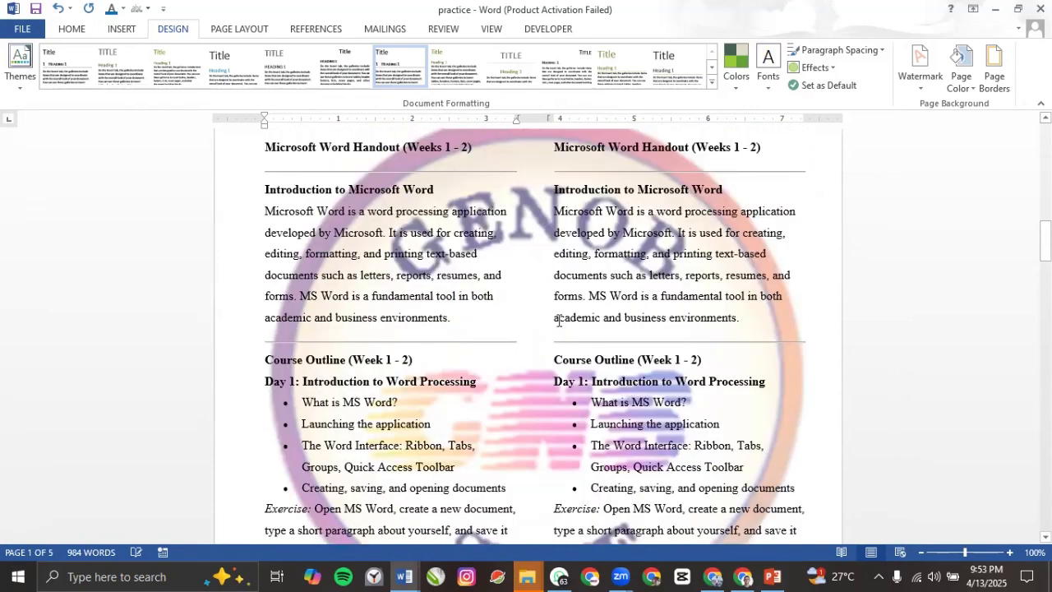
scroll(558, 321, up, 4)
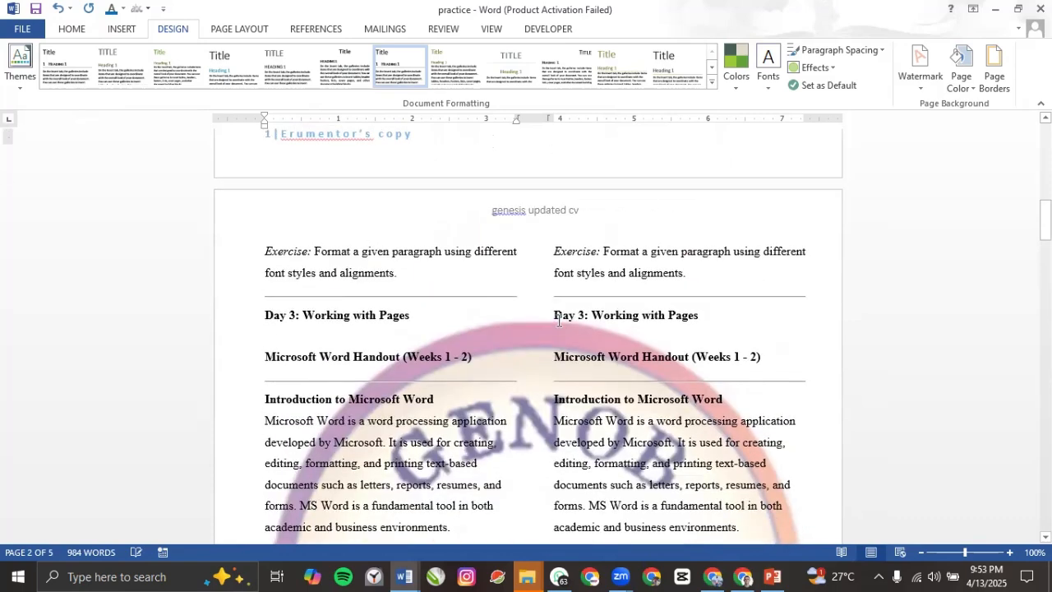
scroll(558, 321, down, 6)
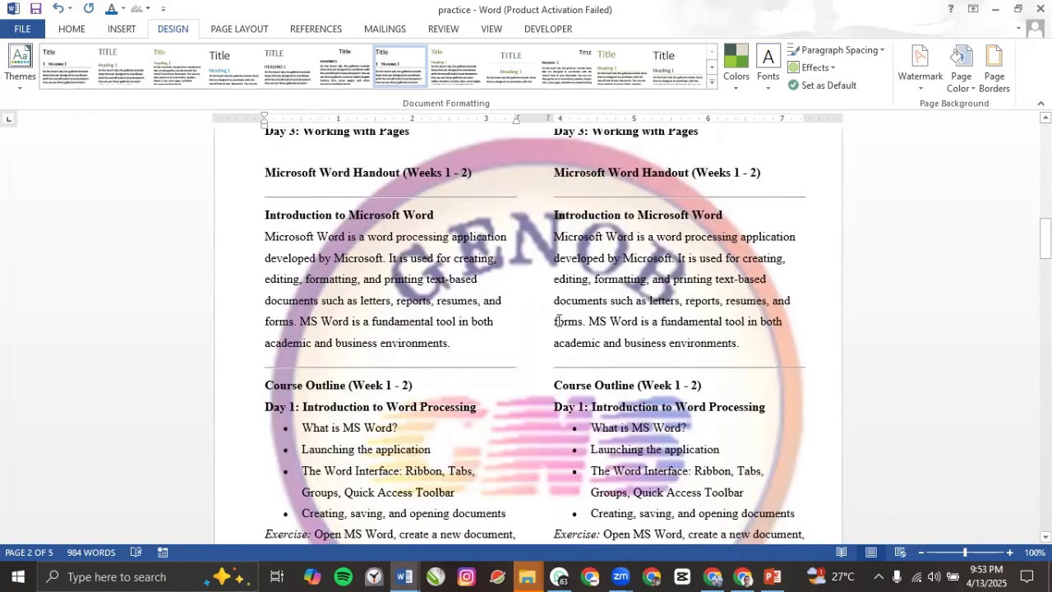
scroll(559, 320, up, 3)
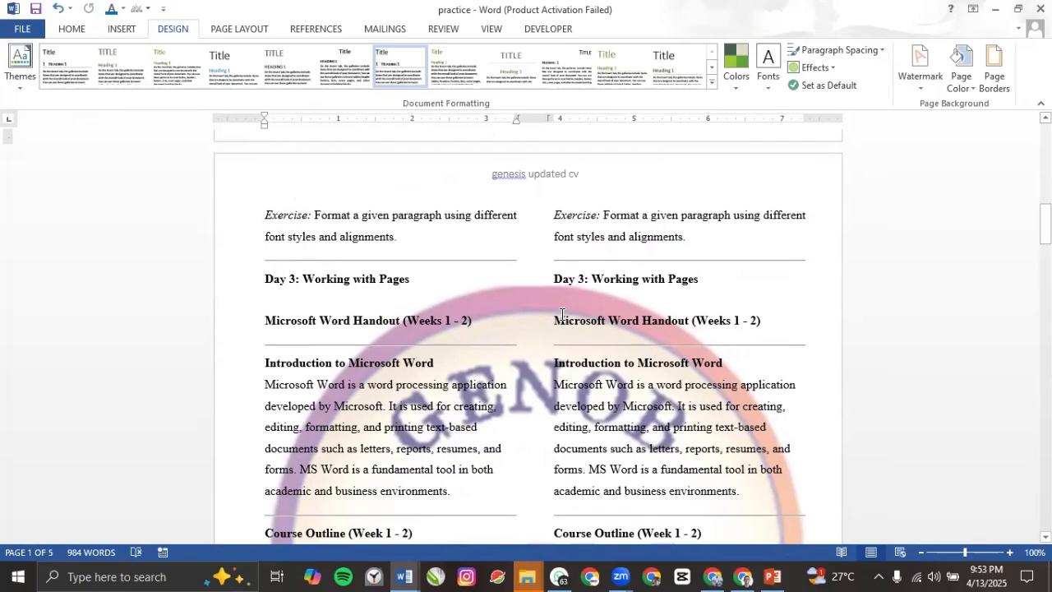
scroll(562, 314, down, 8)
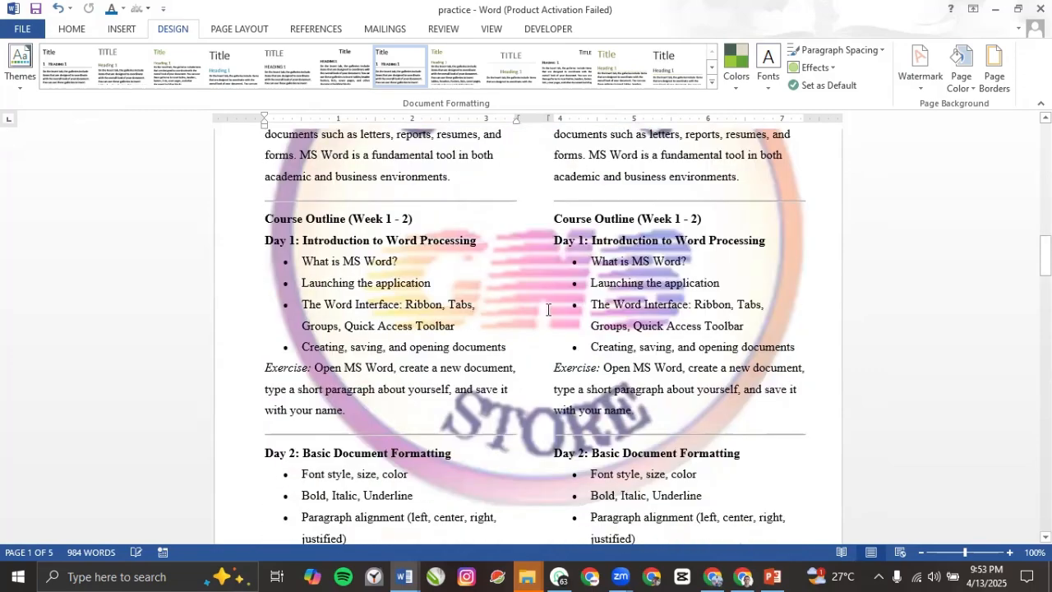
scroll(543, 317, up, 3)
scroll(538, 316, up, 6)
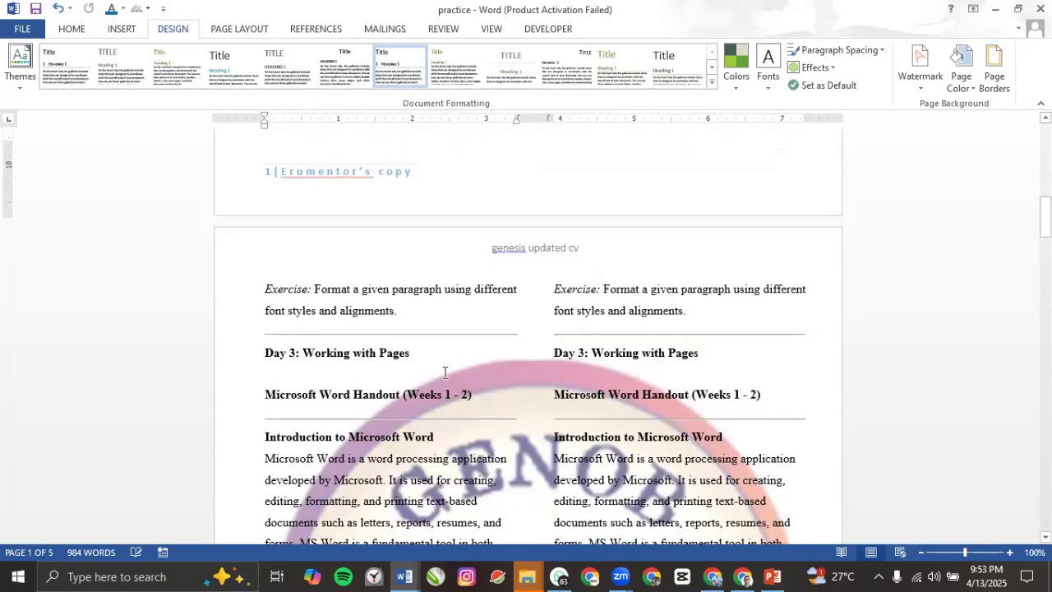
scroll(458, 335, down, 2)
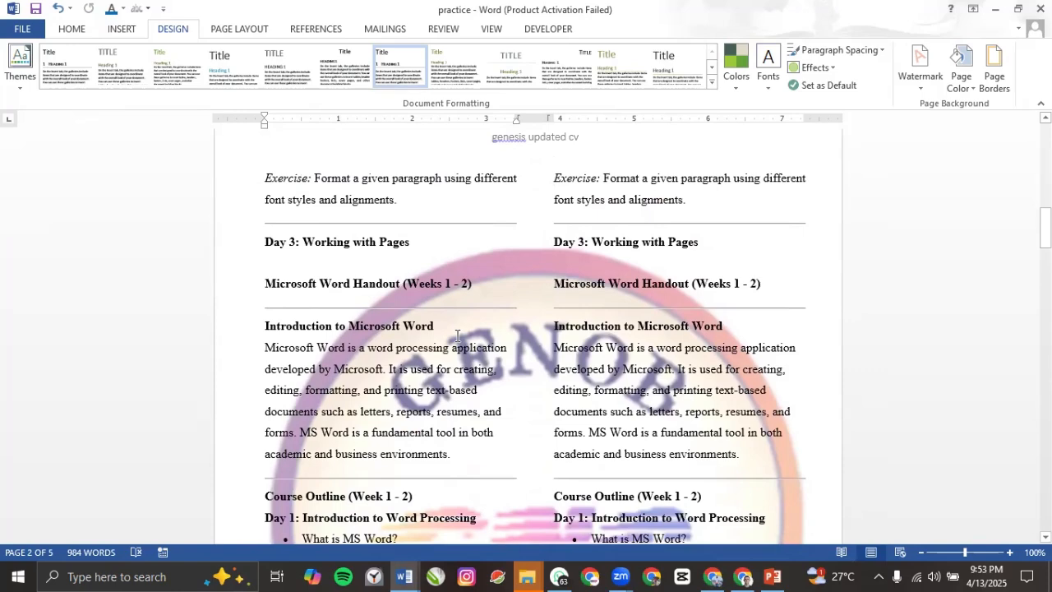
scroll(458, 335, down, 4)
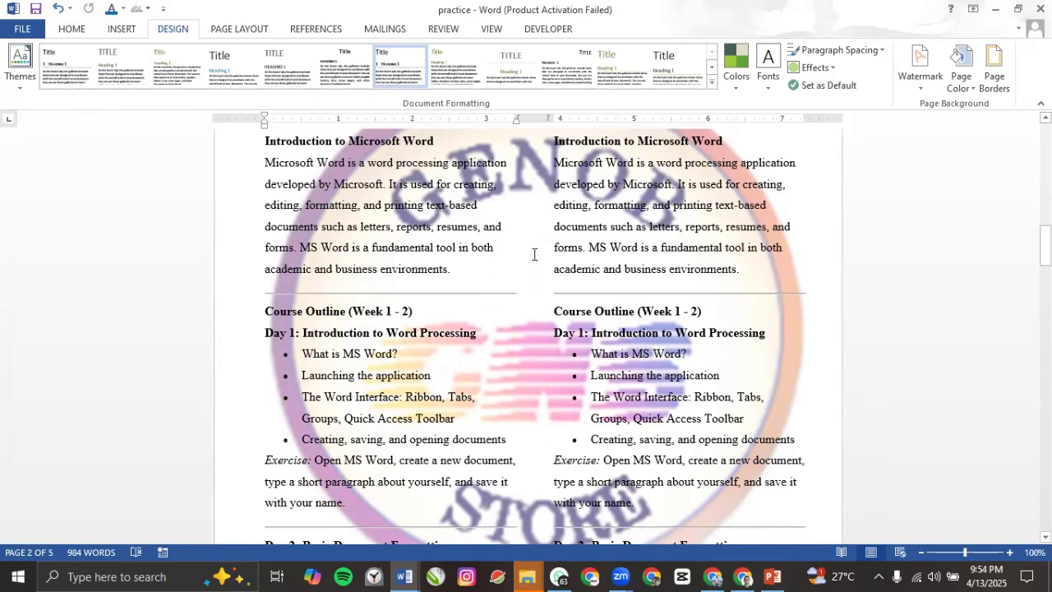
Step: Turn on Washout for the GENOB STORE picture watermark and check the faded logo on the page
click(920, 66)
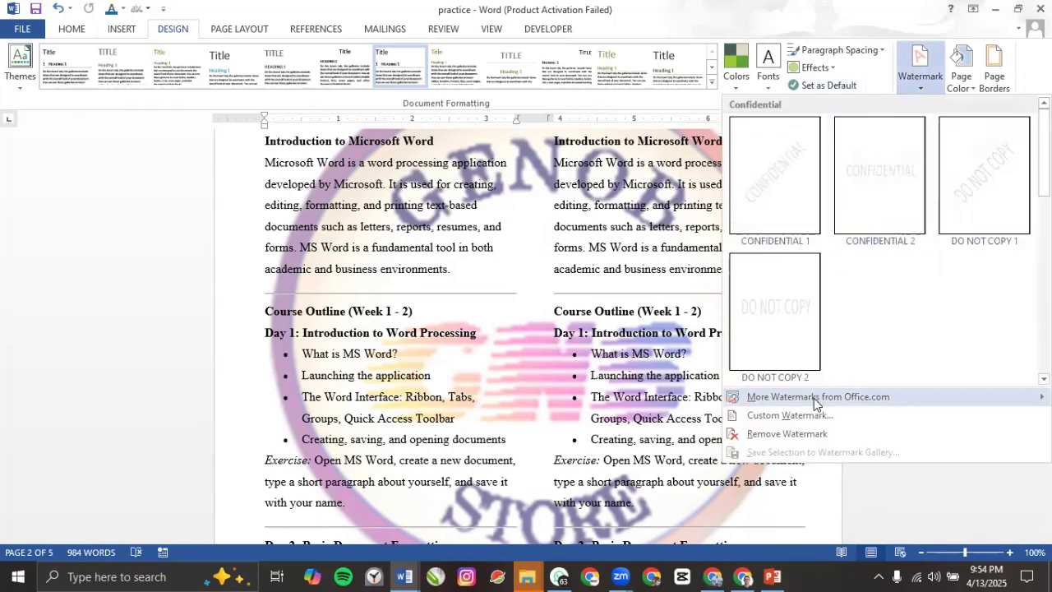
click(781, 414)
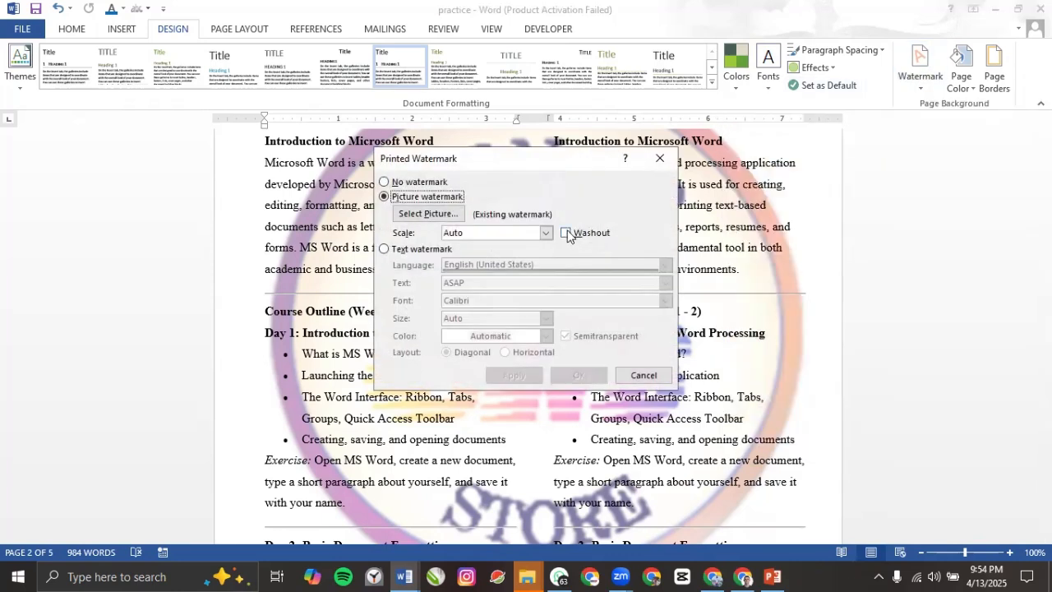
click(566, 234)
click(514, 376)
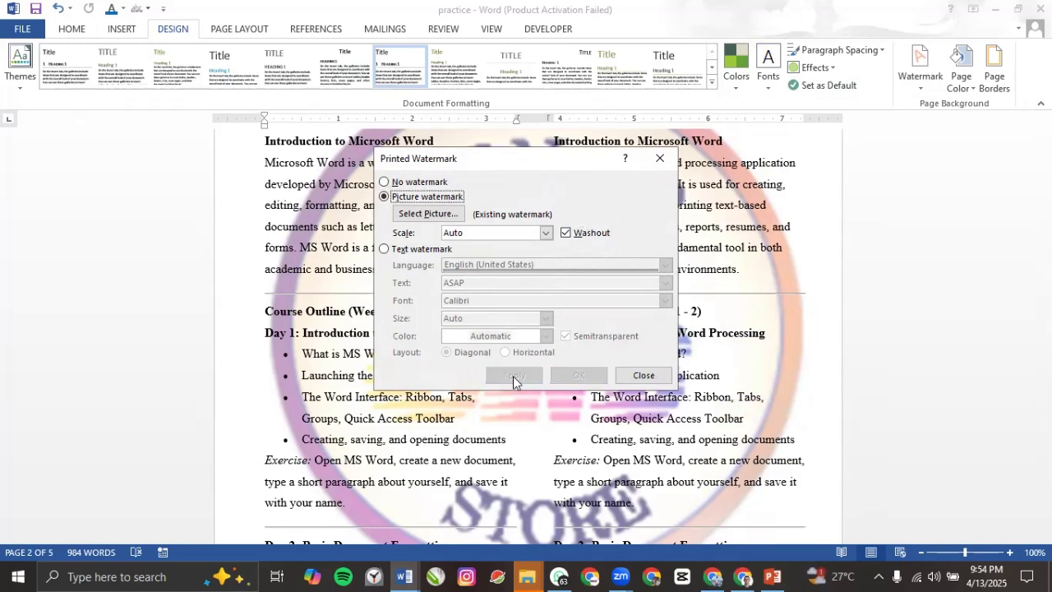
click(642, 376)
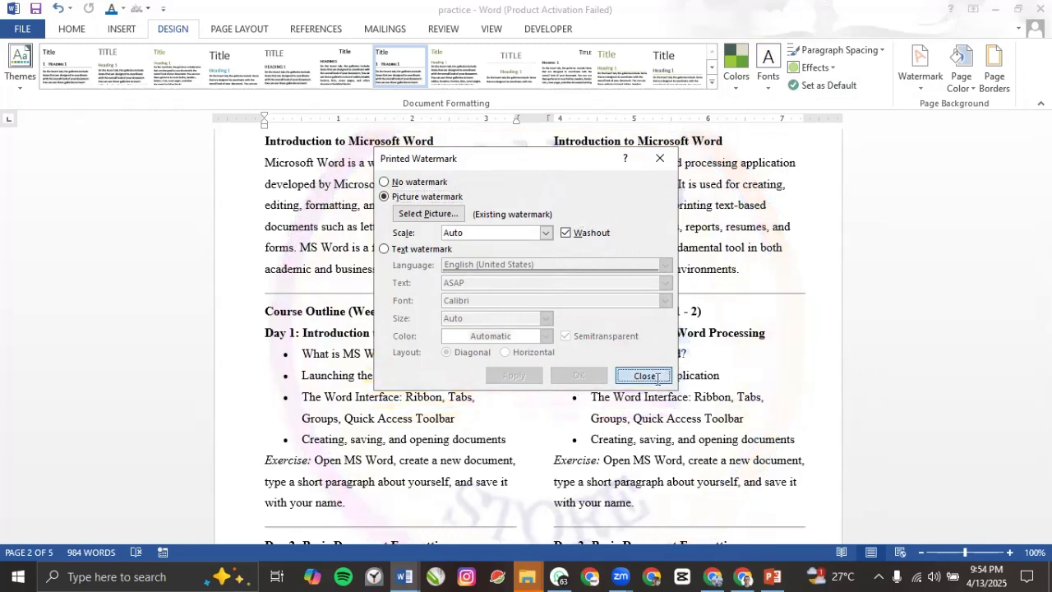
scroll(510, 314, up, 2)
scroll(470, 290, down, 1)
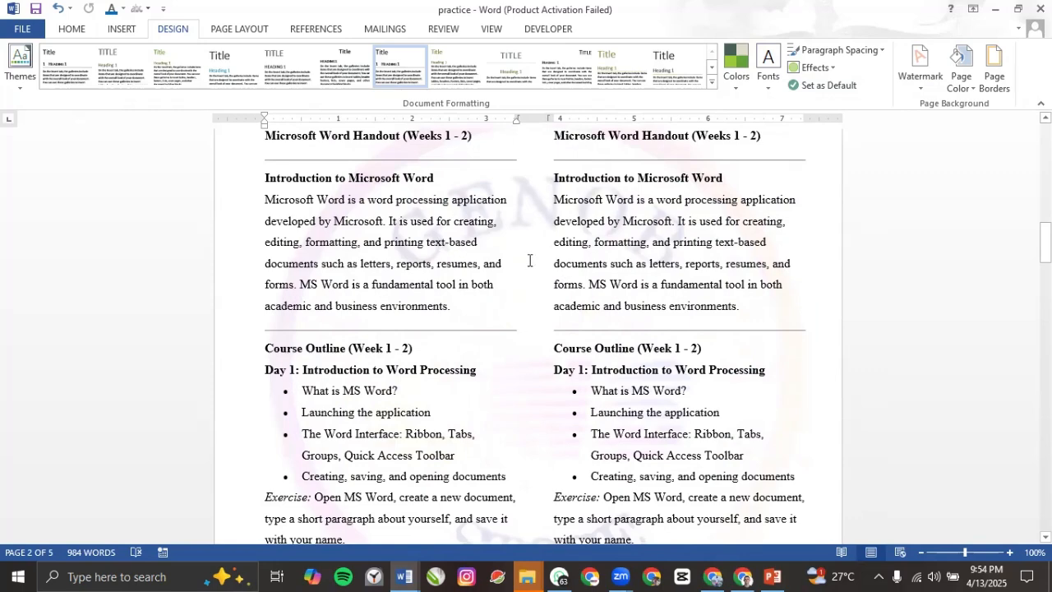
scroll(529, 260, down, 8)
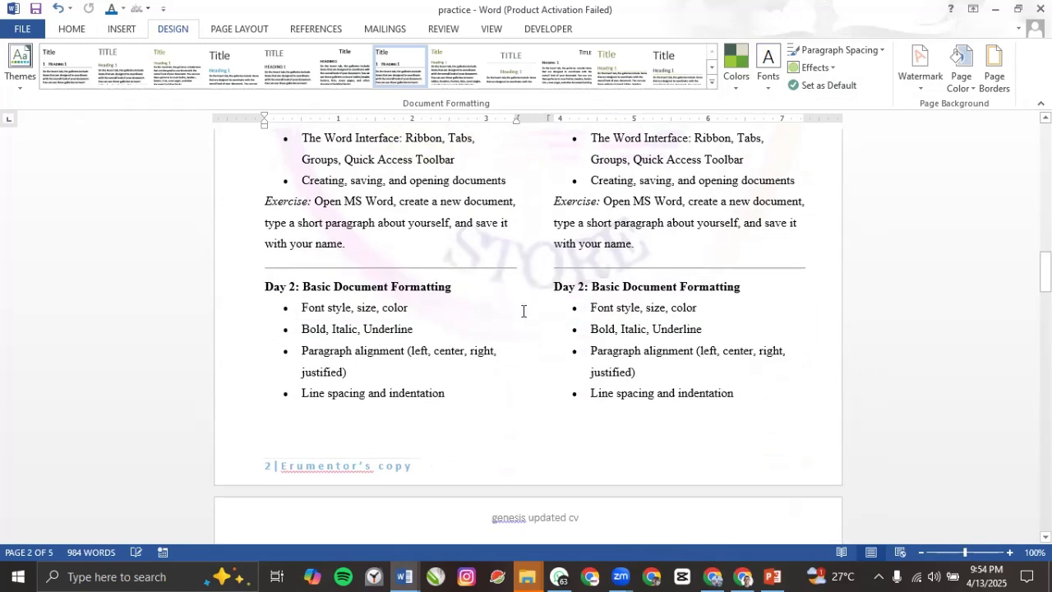
scroll(523, 311, up, 10)
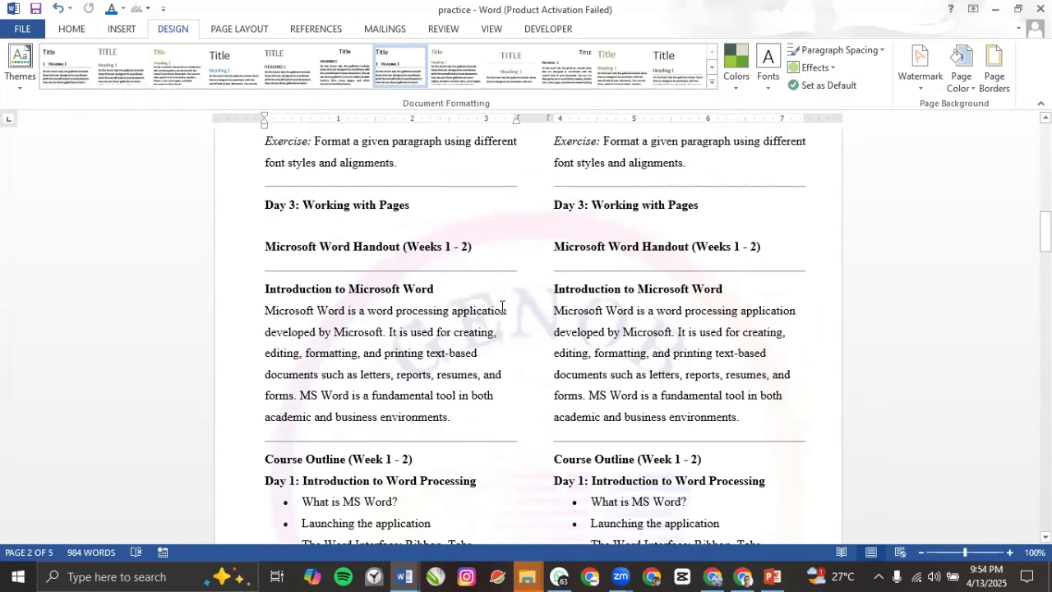
Step: Set the washed-out logo watermark's scale to 50% and apply it
click(920, 78)
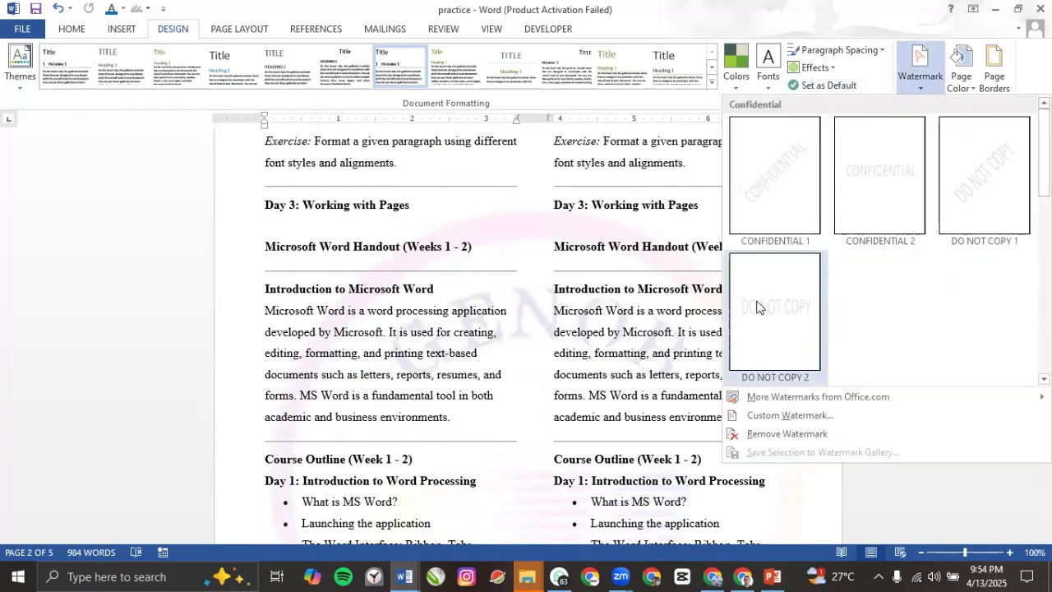
click(784, 418)
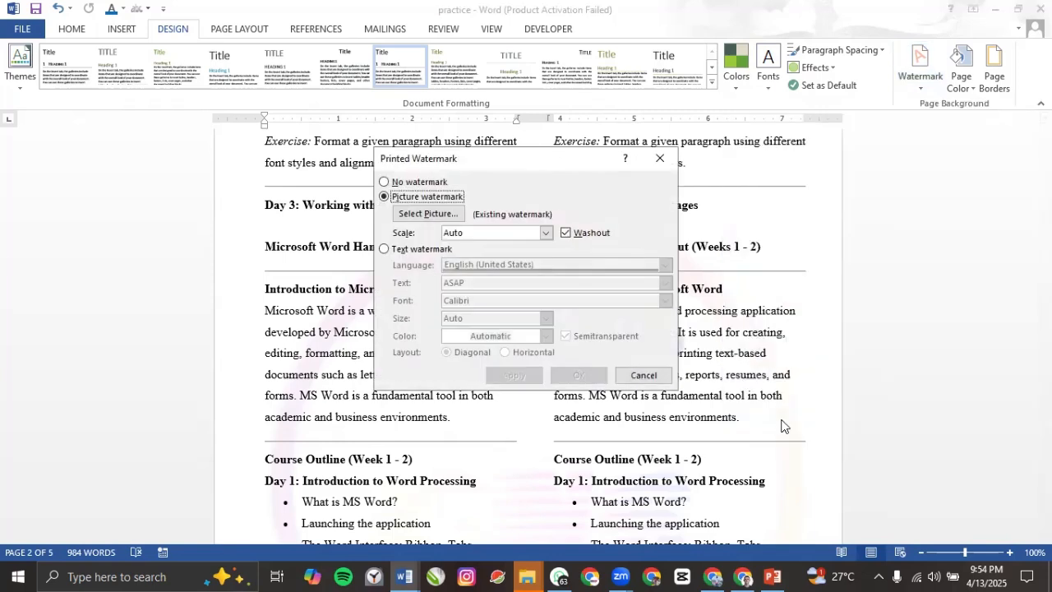
click(547, 233)
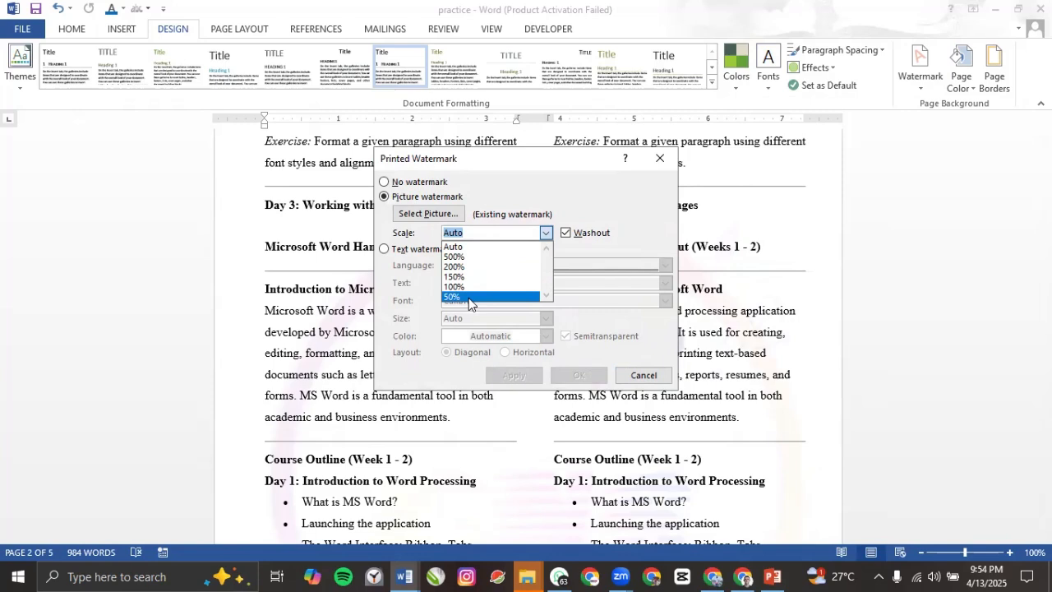
click(468, 298)
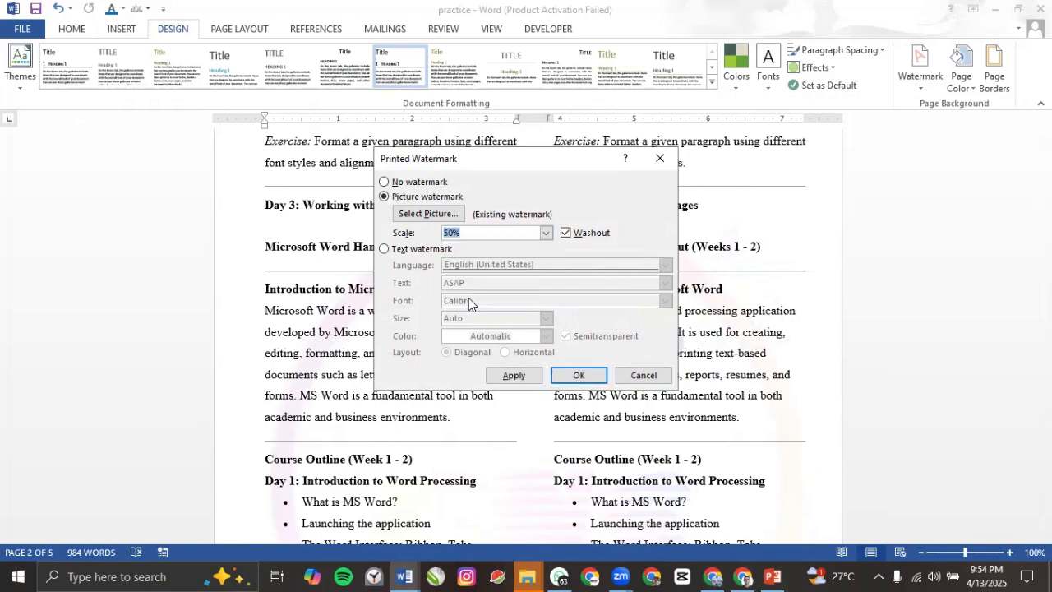
click(515, 375)
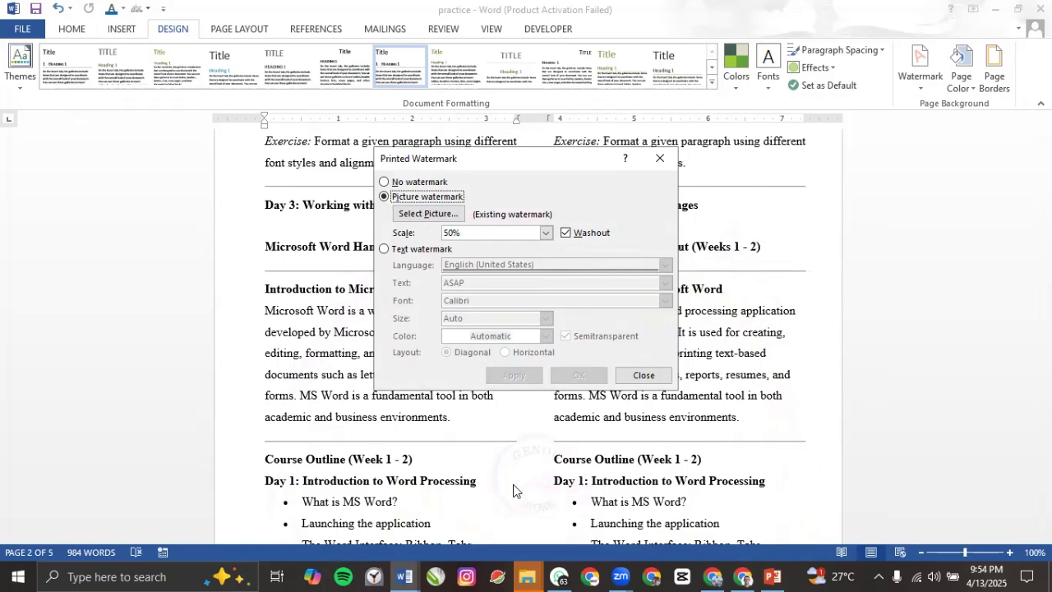
click(644, 375)
scroll(543, 460, down, 3)
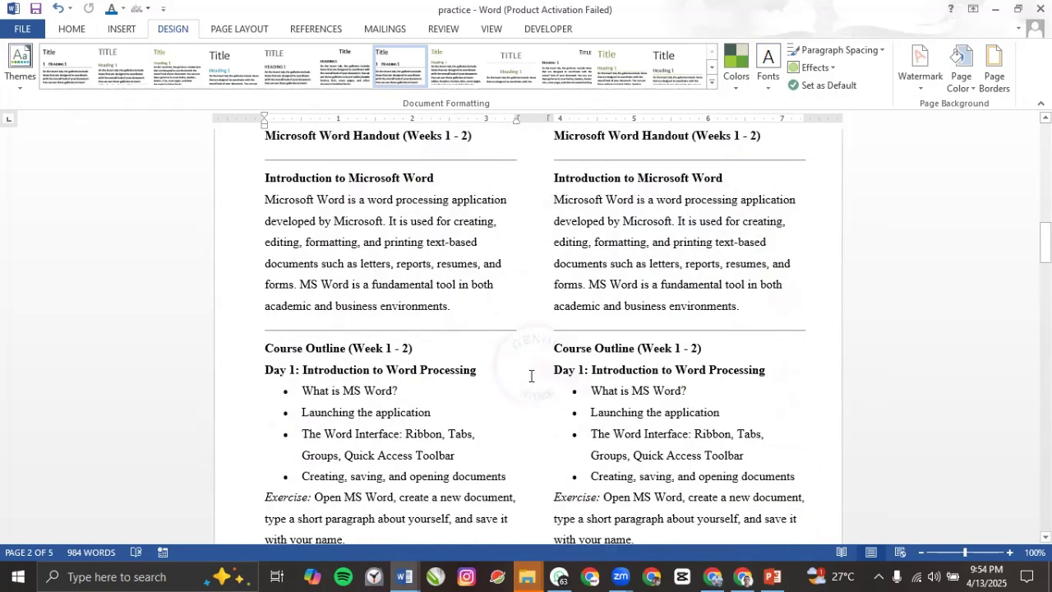
scroll(552, 354, up, 14)
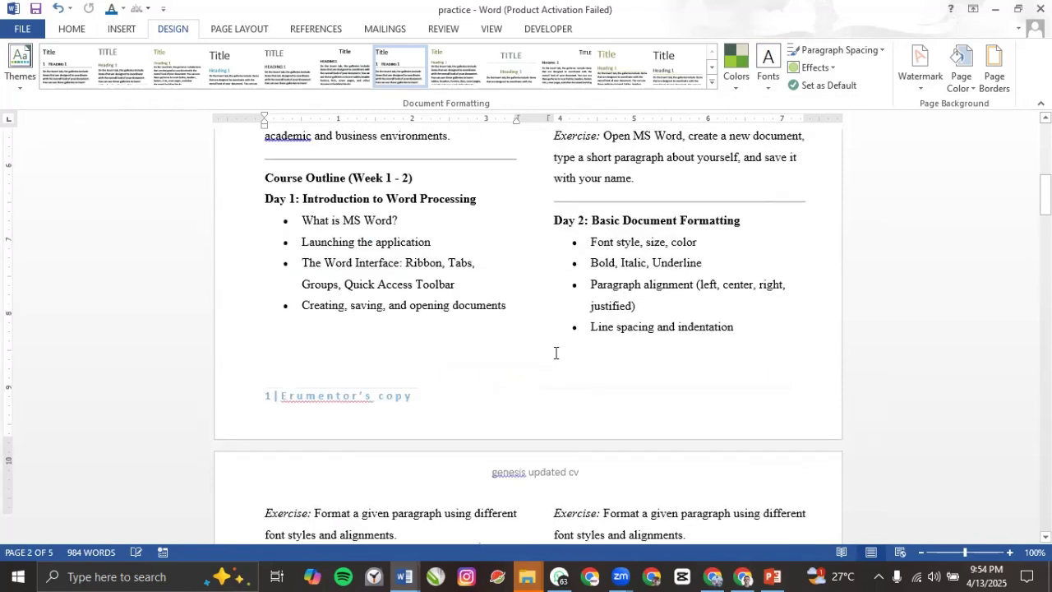
Step: Turn off Washout so the 50% GENOB STORE logo watermark shows in full colour
scroll(538, 324, up, 3)
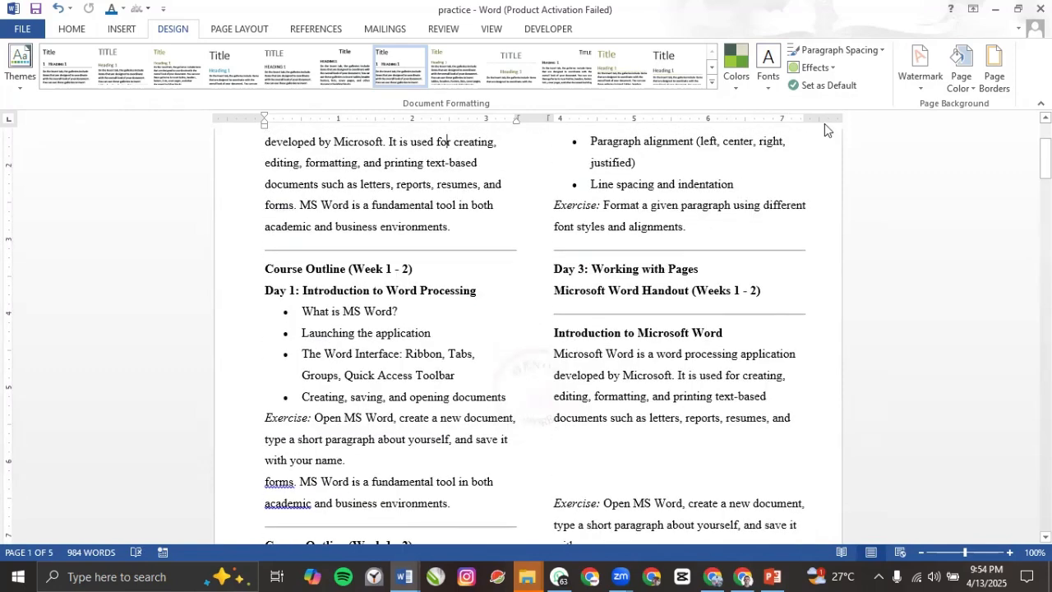
click(920, 81)
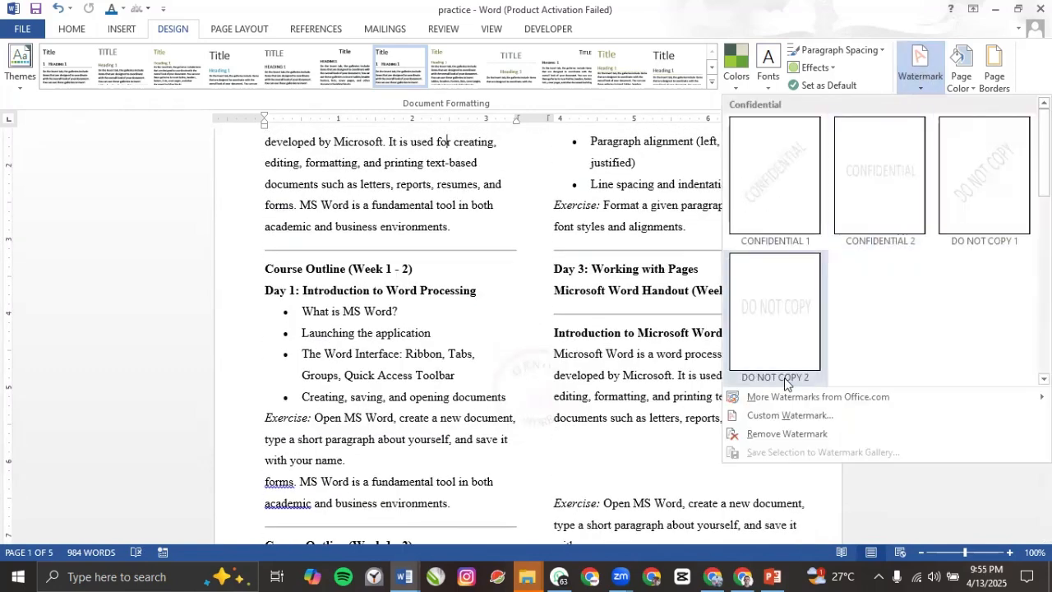
click(788, 422)
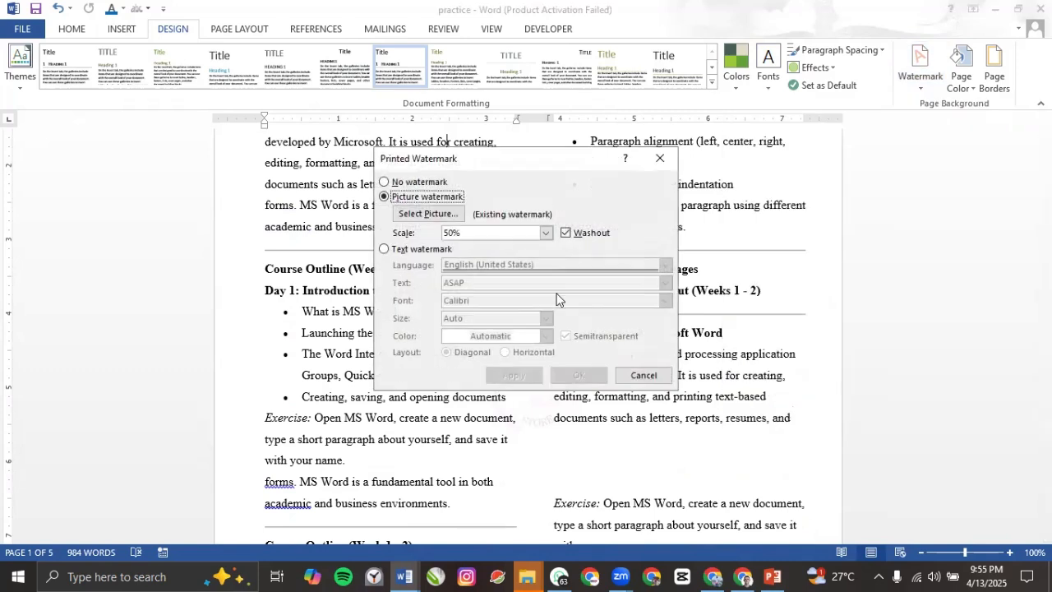
click(566, 232)
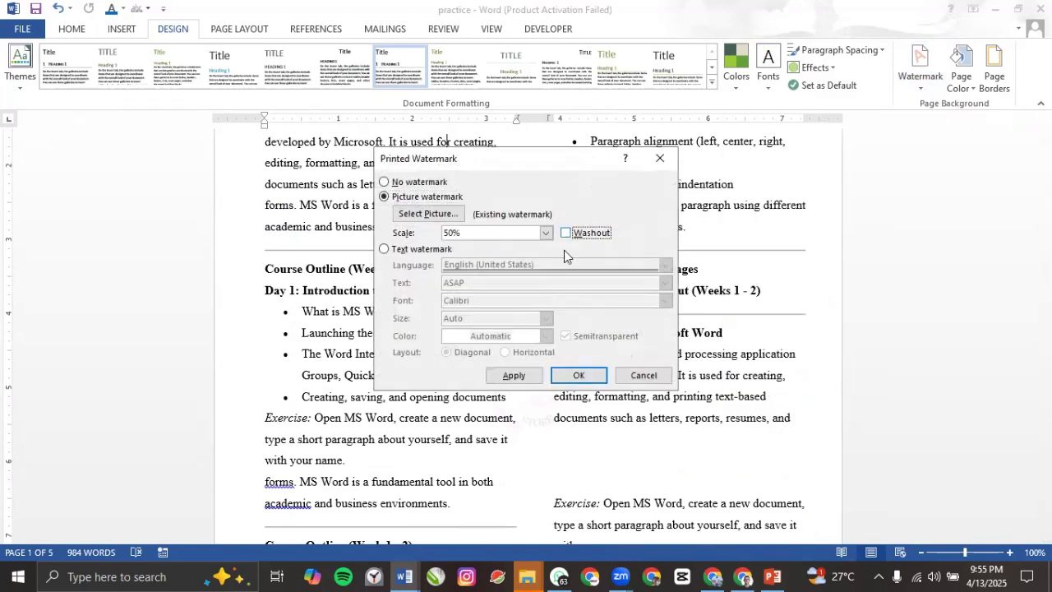
click(518, 380)
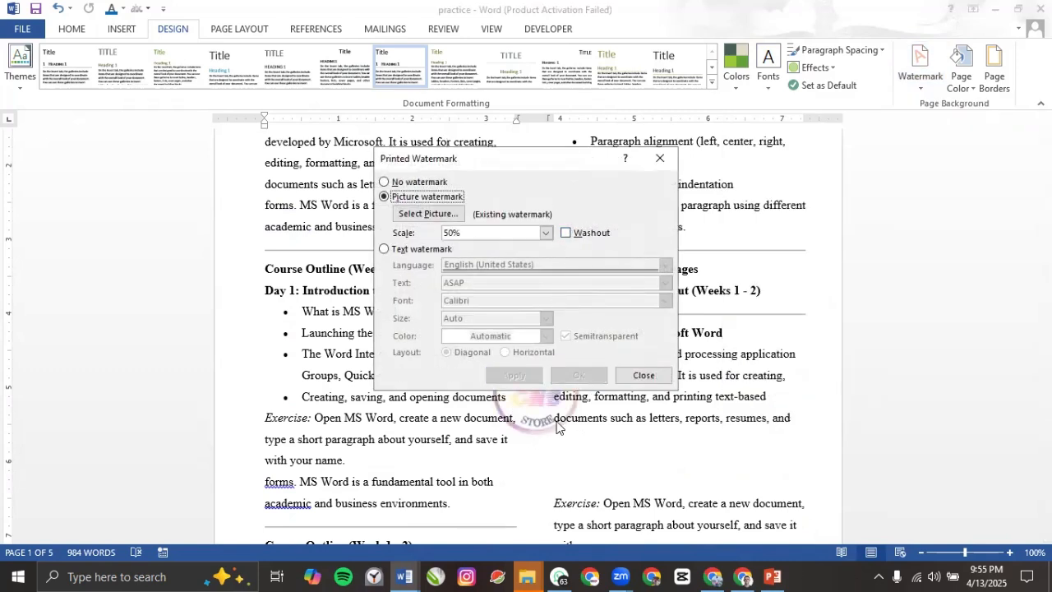
click(642, 376)
scroll(556, 322, up, 4)
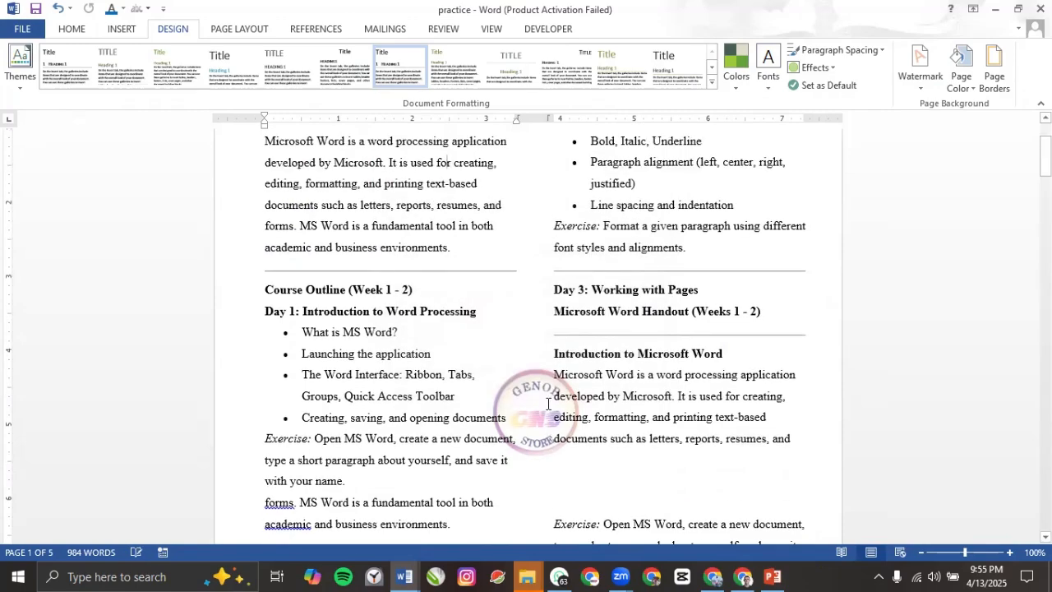
scroll(556, 362, down, 10)
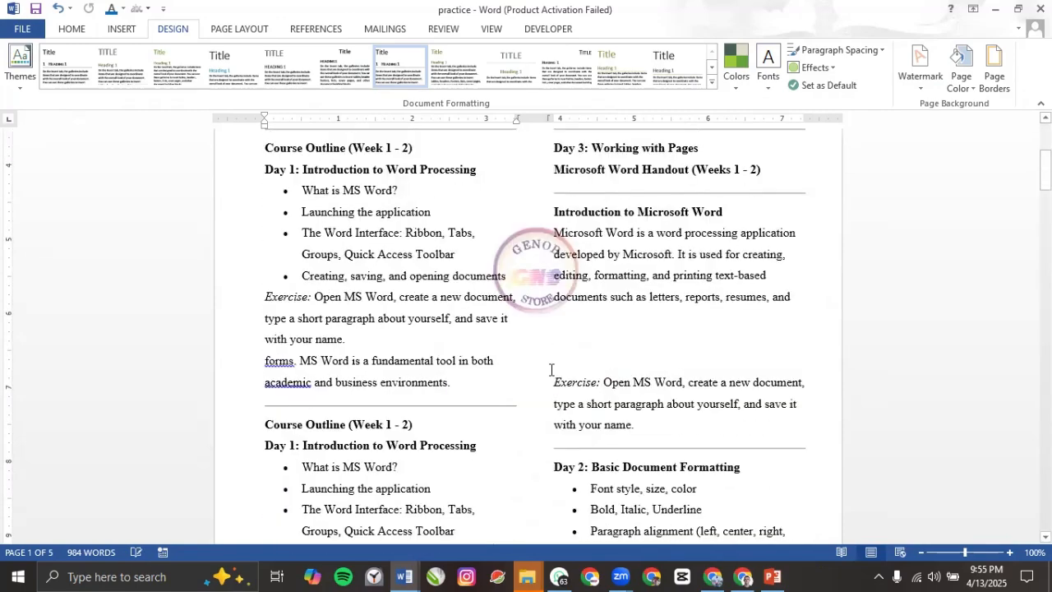
scroll(548, 372, down, 9)
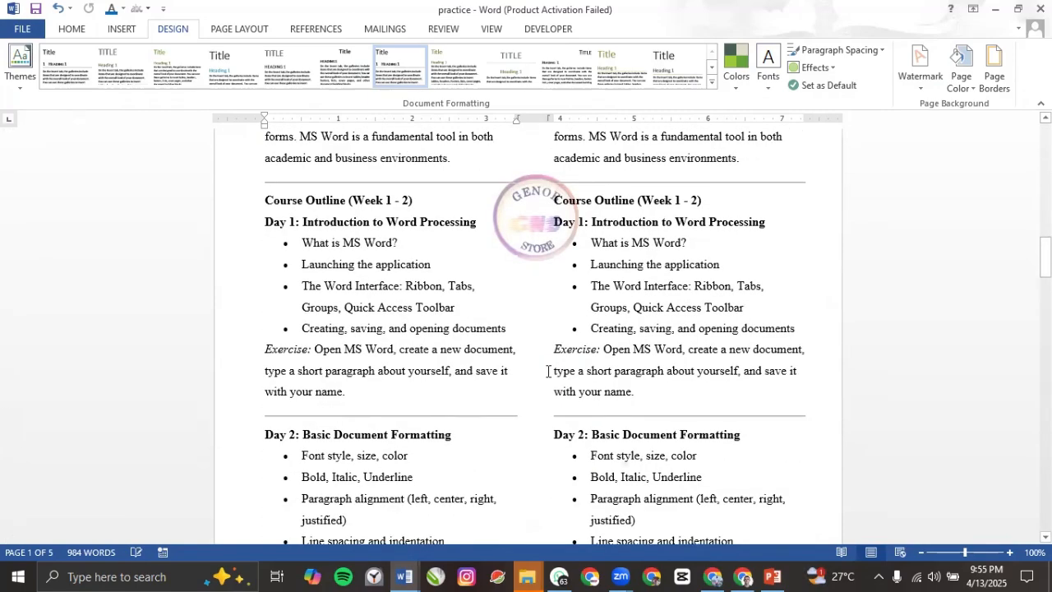
Step: Rescale the logo watermark to 150% with Washout turned back on
click(906, 80)
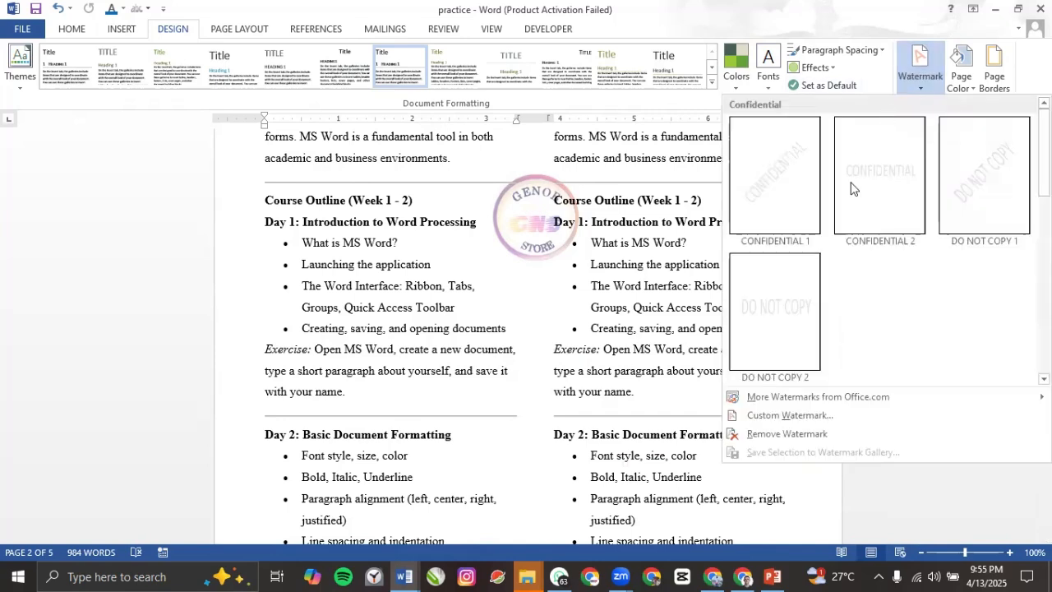
click(781, 423)
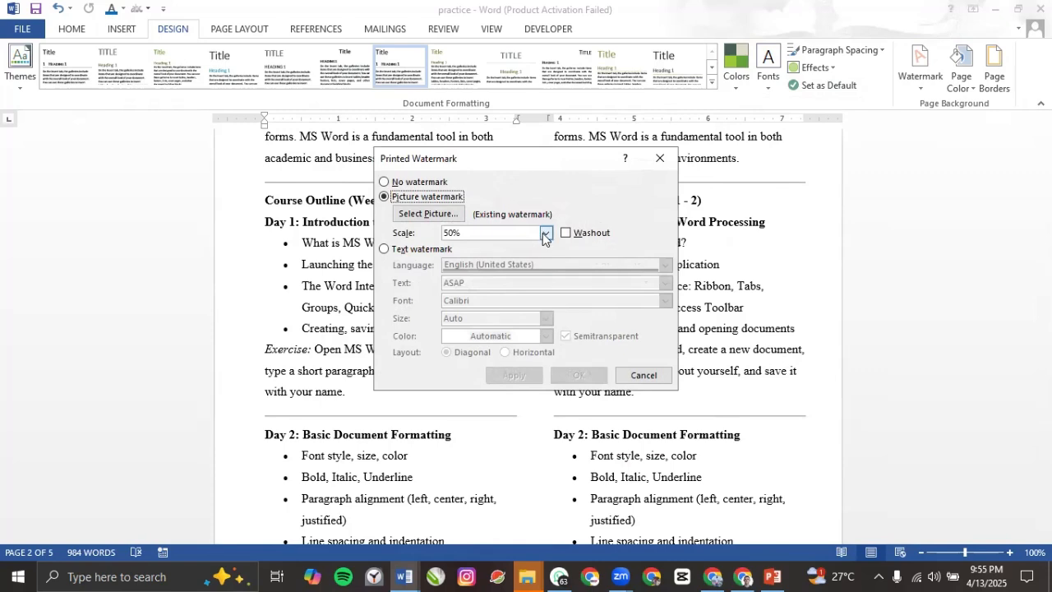
click(545, 234)
click(472, 278)
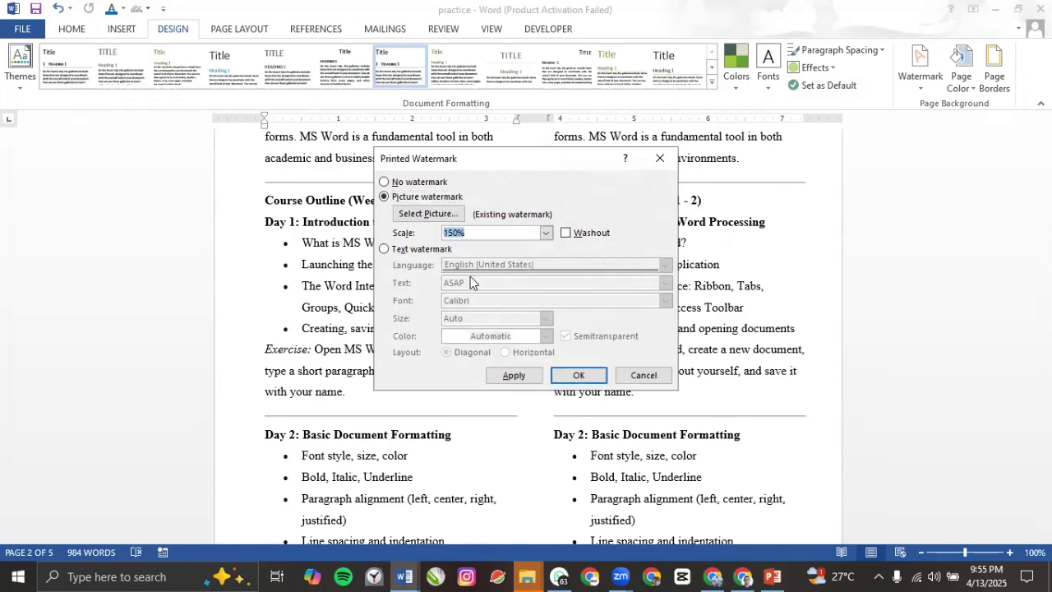
click(566, 232)
click(513, 376)
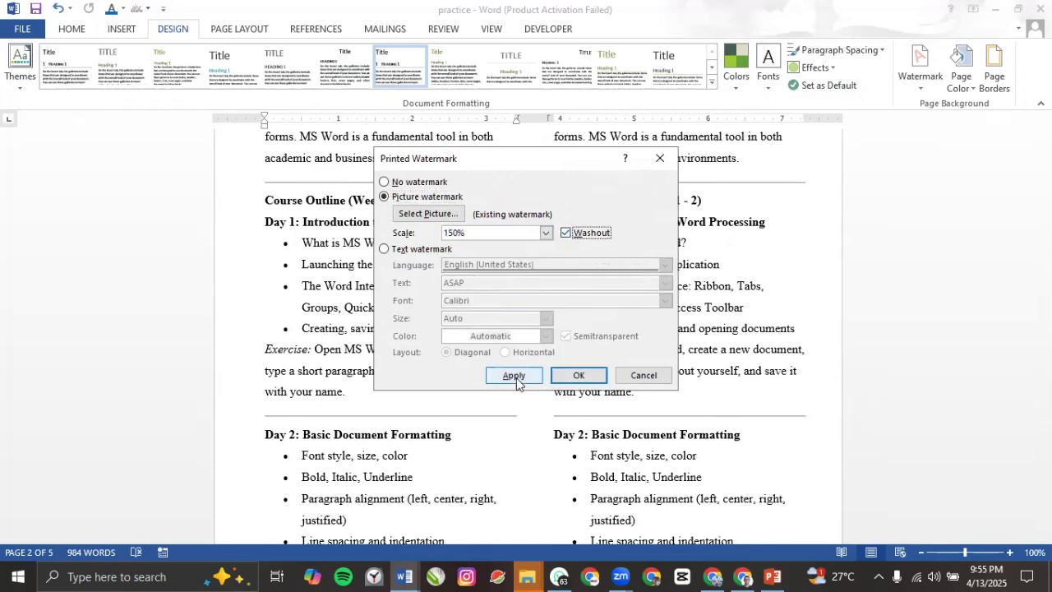
click(633, 379)
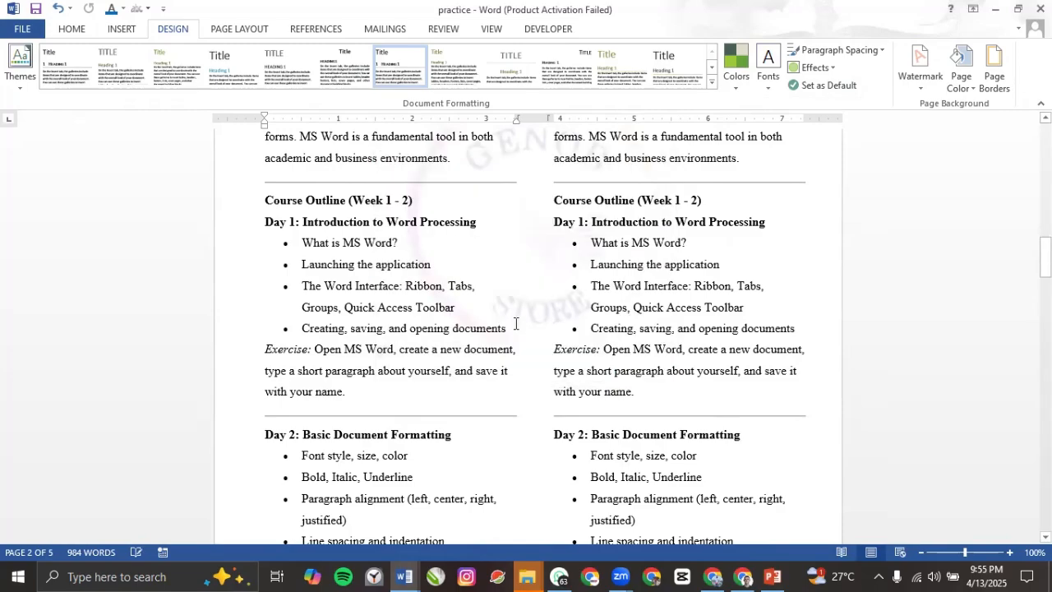
scroll(520, 314, up, 2)
scroll(520, 314, up, 10)
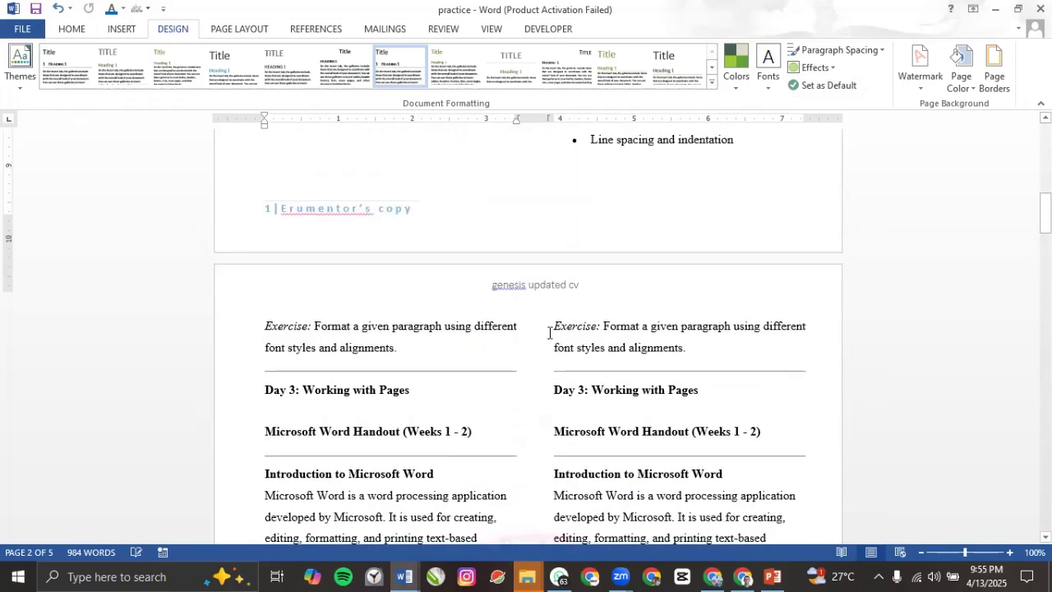
Step: Scroll through pages 1 and 2 to inspect the large faint logo watermark
scroll(542, 305, down, 5)
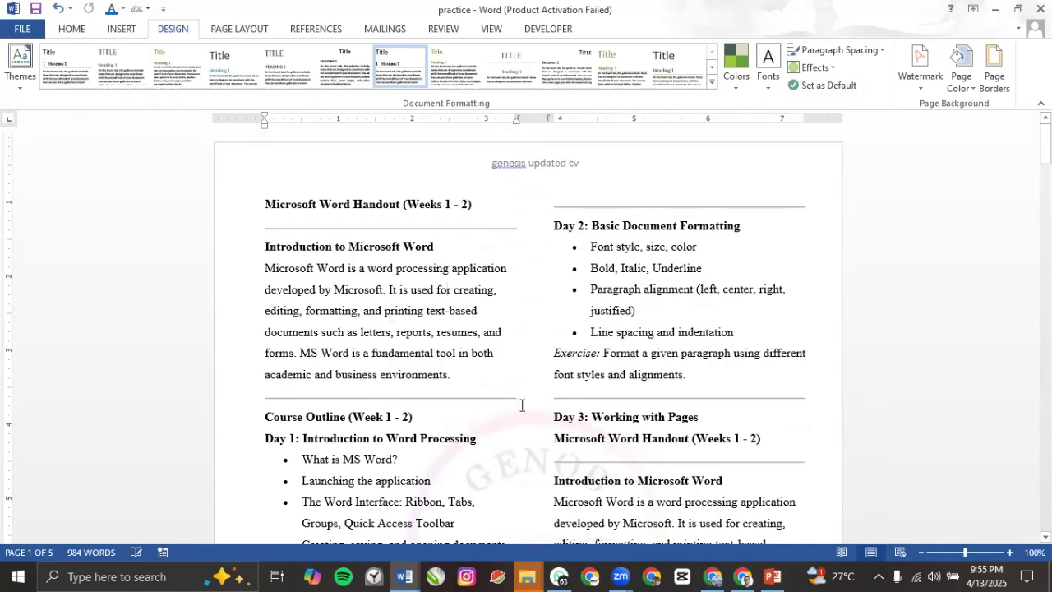
scroll(521, 405, down, 3)
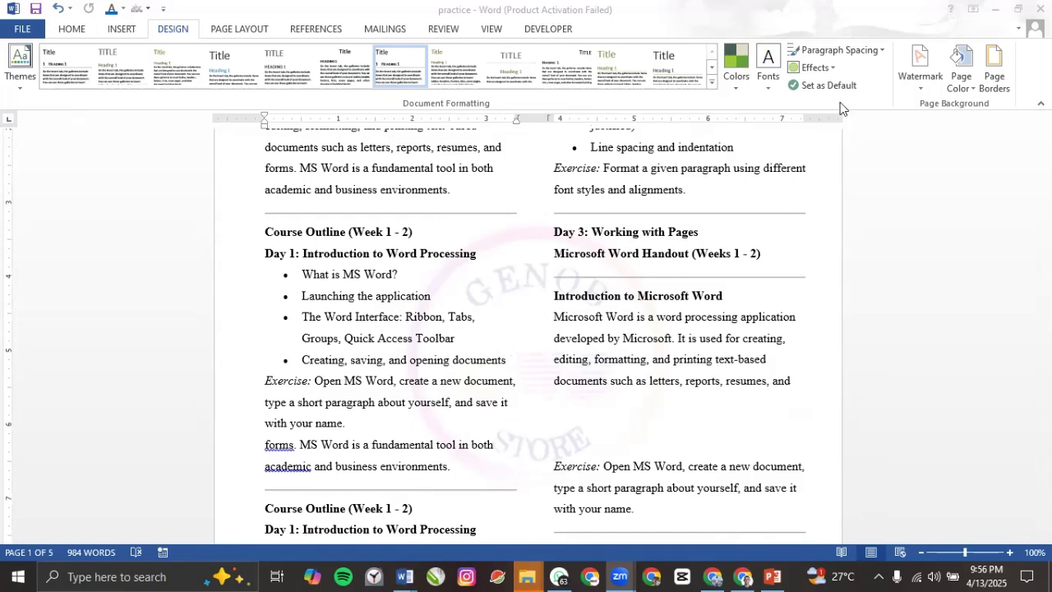
scroll(842, 102, up, 1)
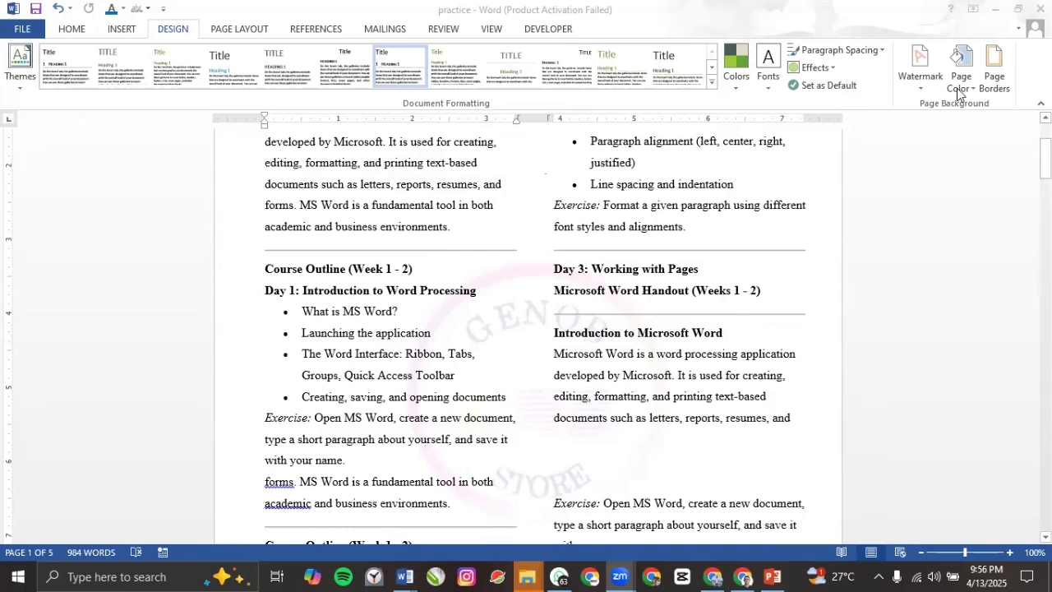
Step: Switch the custom watermark to Text and replace ASAP with GENOB TECH
click(920, 88)
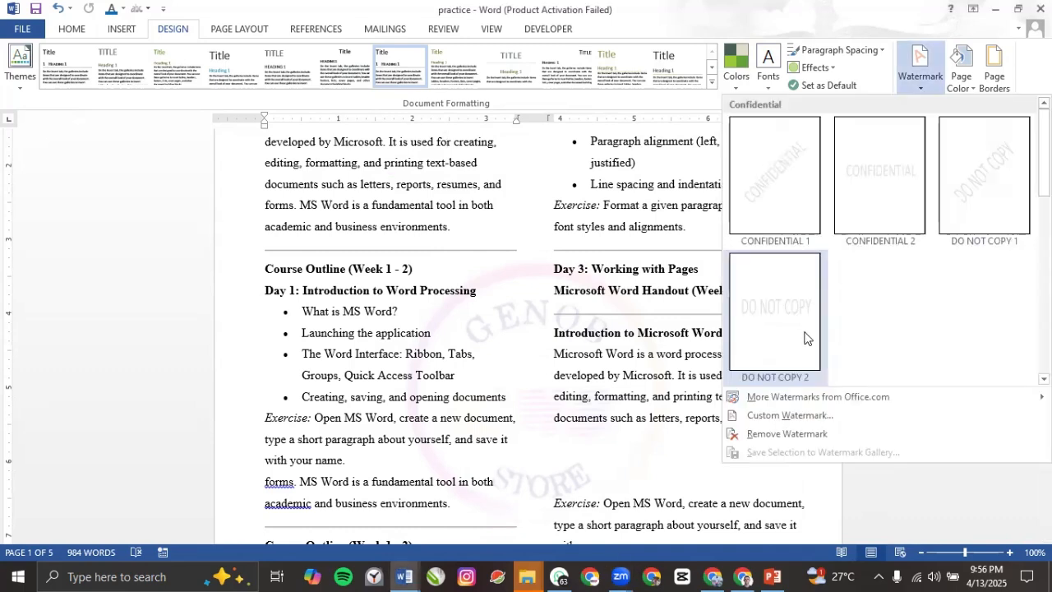
click(811, 420)
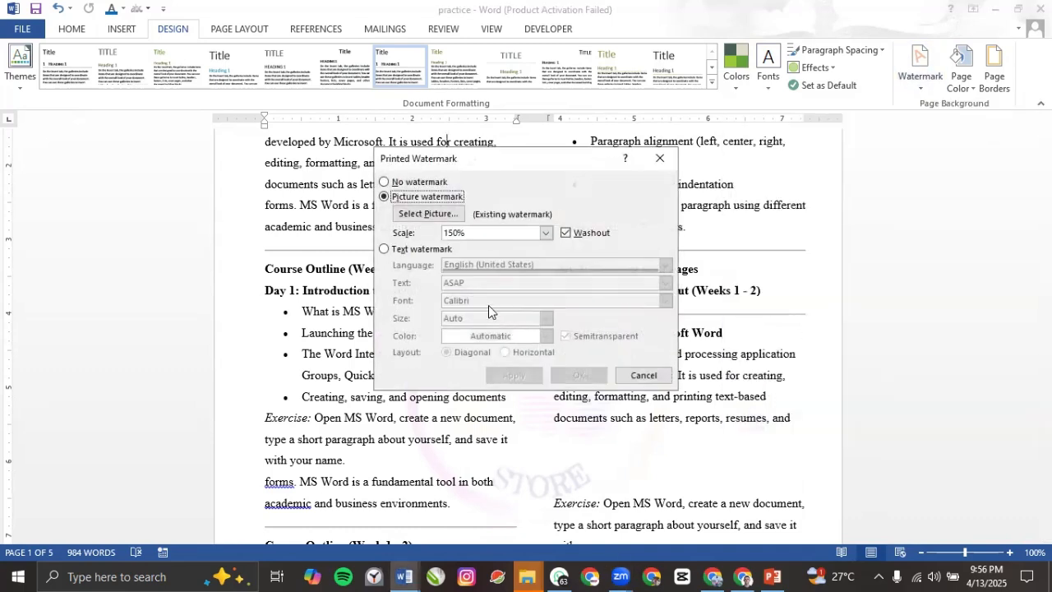
click(385, 251)
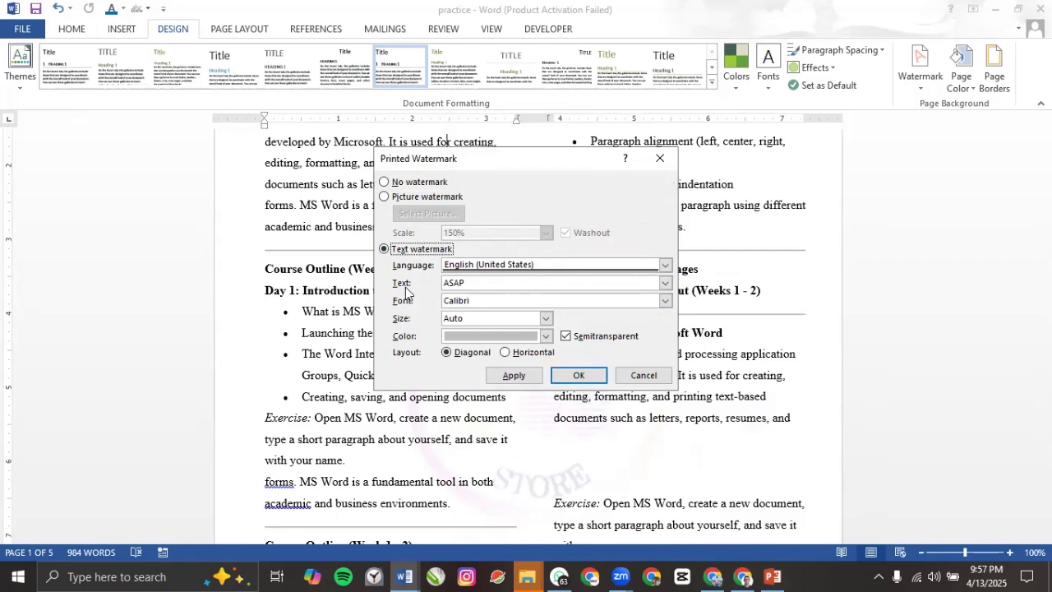
double_click(468, 282)
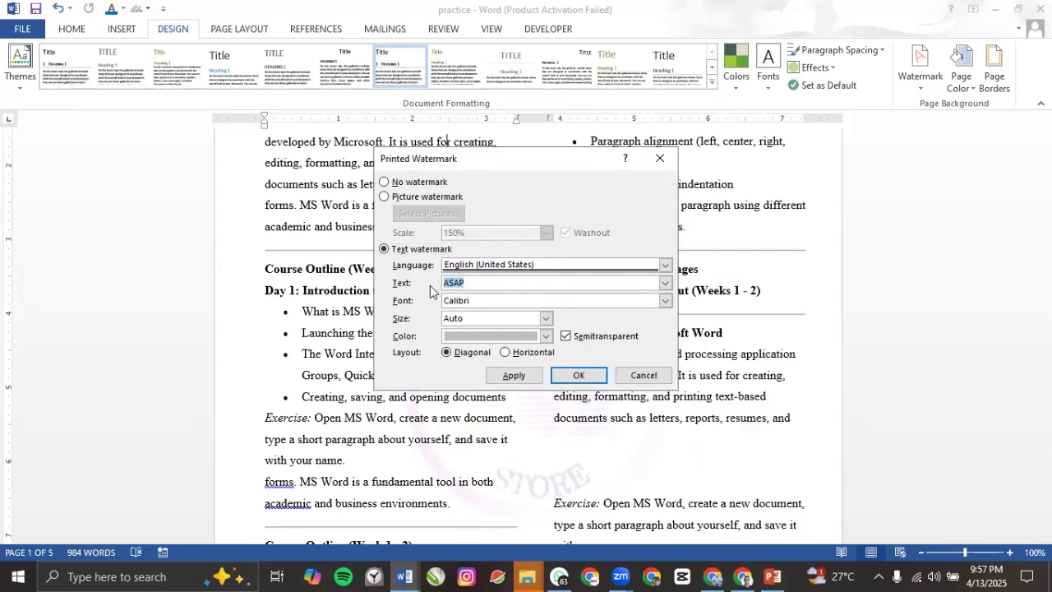
text(GENOB TECH)
Step: Give the GENOB TECH text watermark the Arial font and Purple colour, and apply it
click(664, 301)
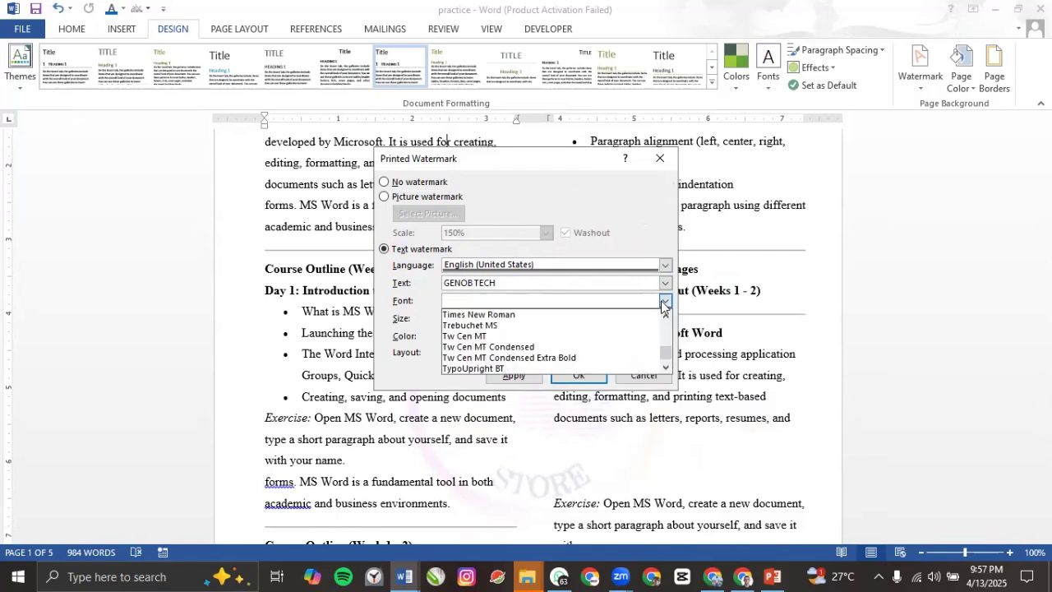
scroll(502, 345, down, 5)
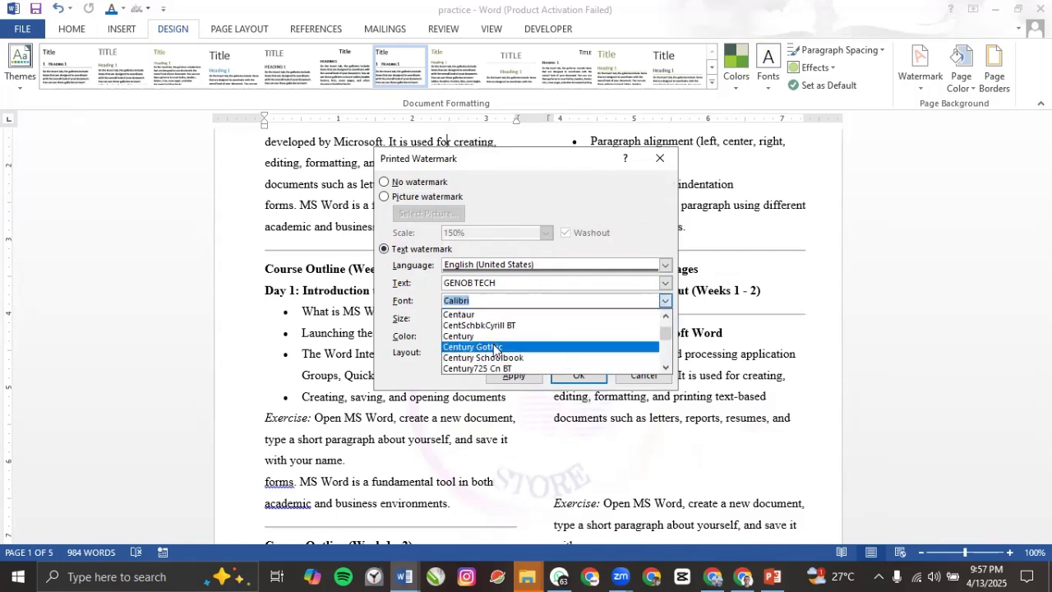
scroll(486, 326, up, 3)
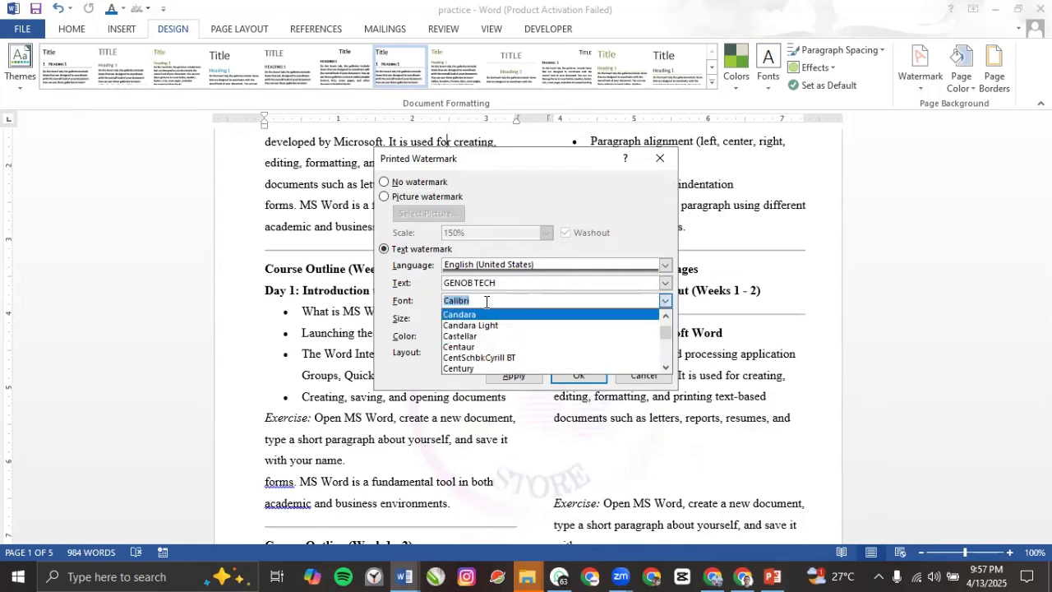
text(AL)
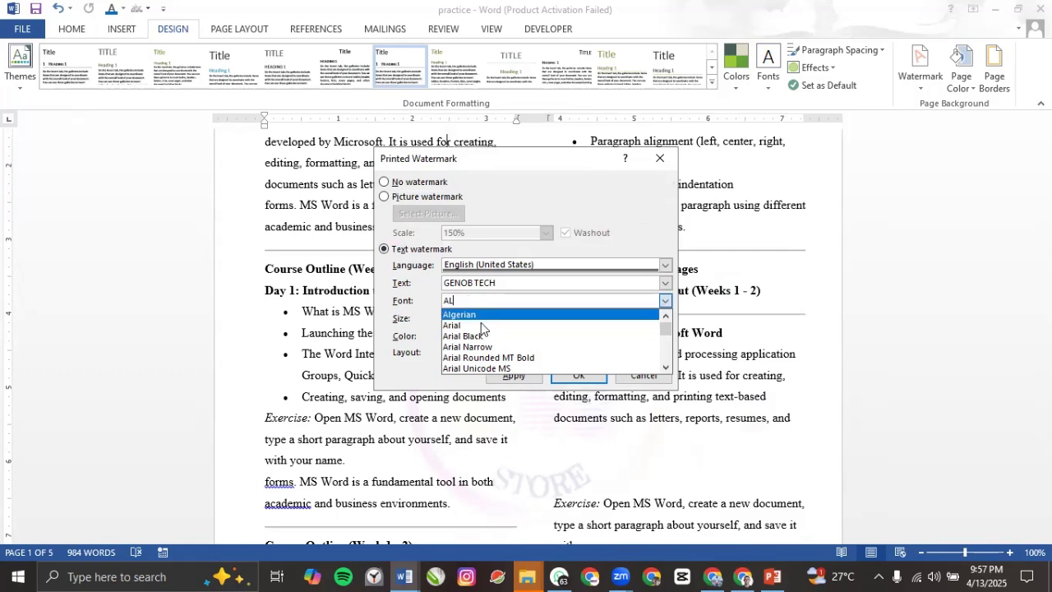
click(481, 325)
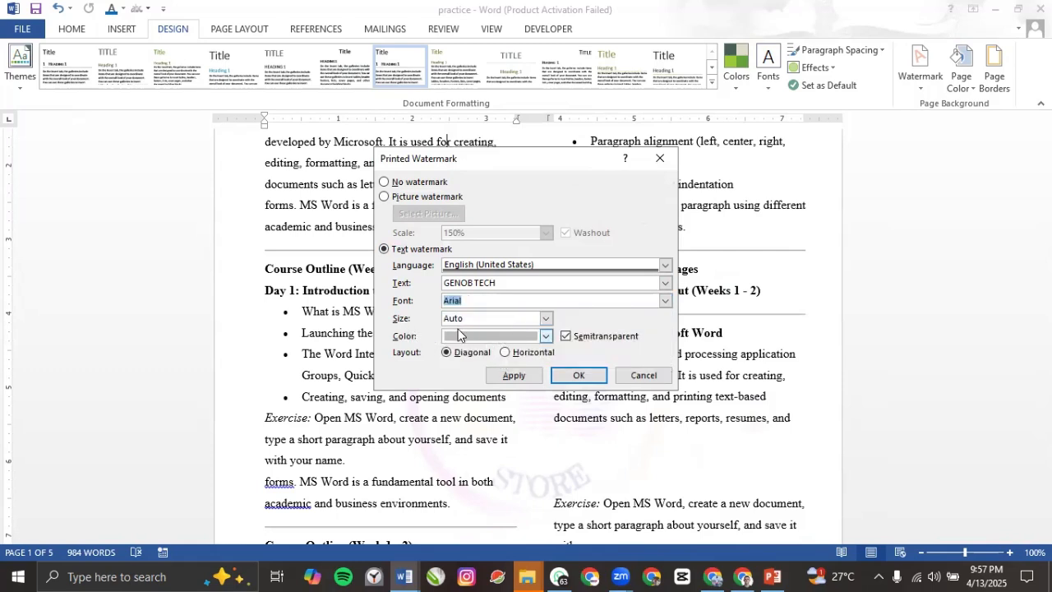
click(547, 338)
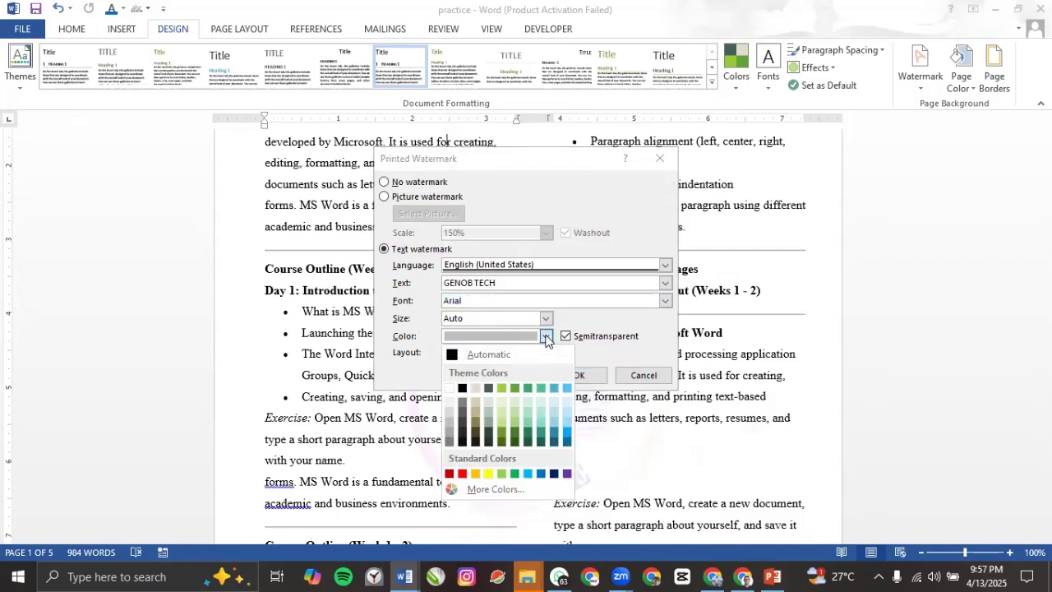
click(567, 476)
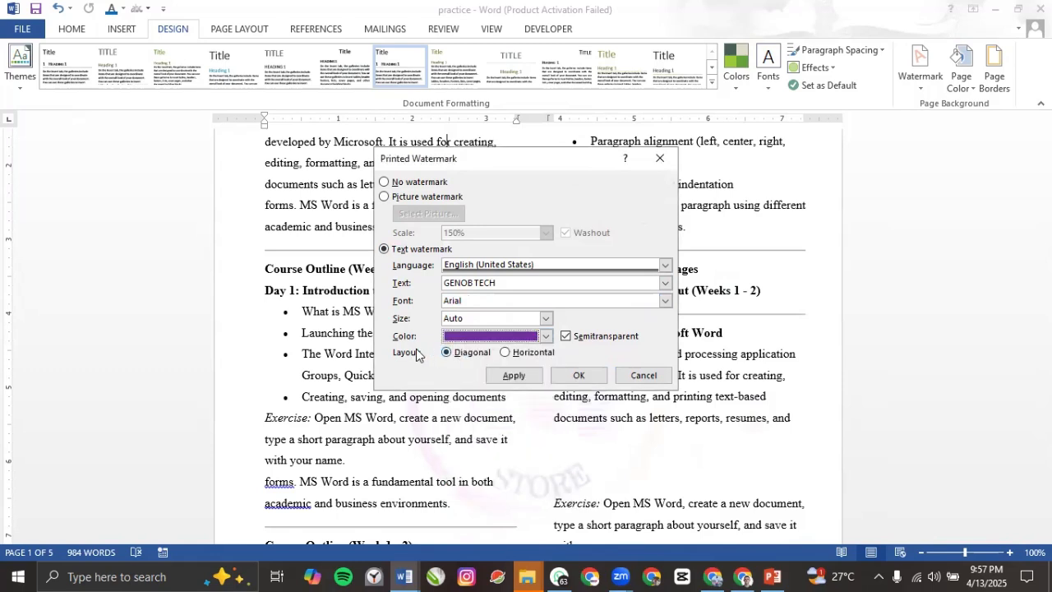
click(521, 379)
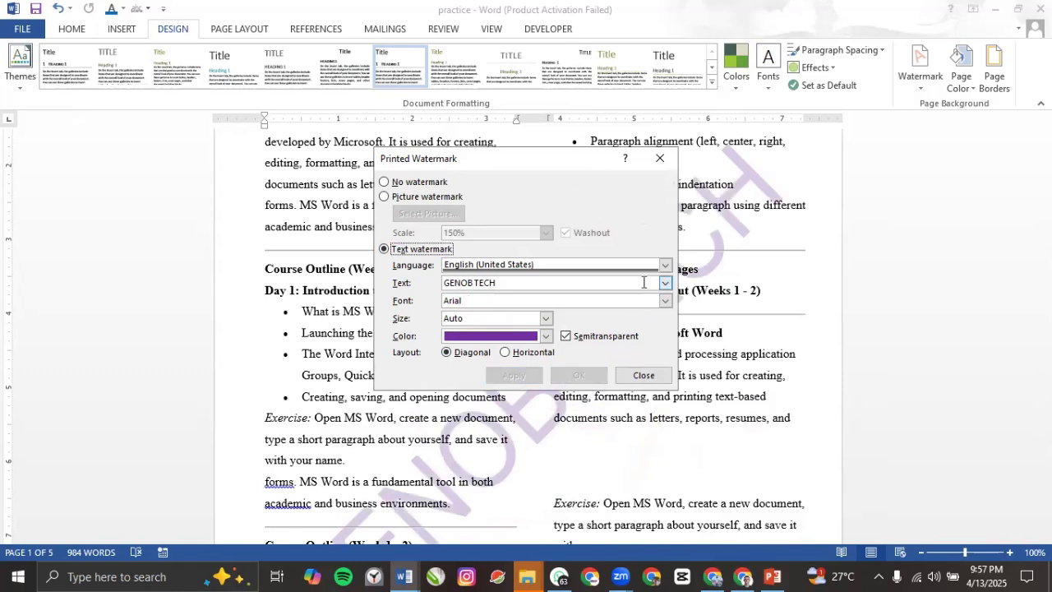
Step: Turn off Semitransparent so the purple watermark is fully opaque
click(565, 338)
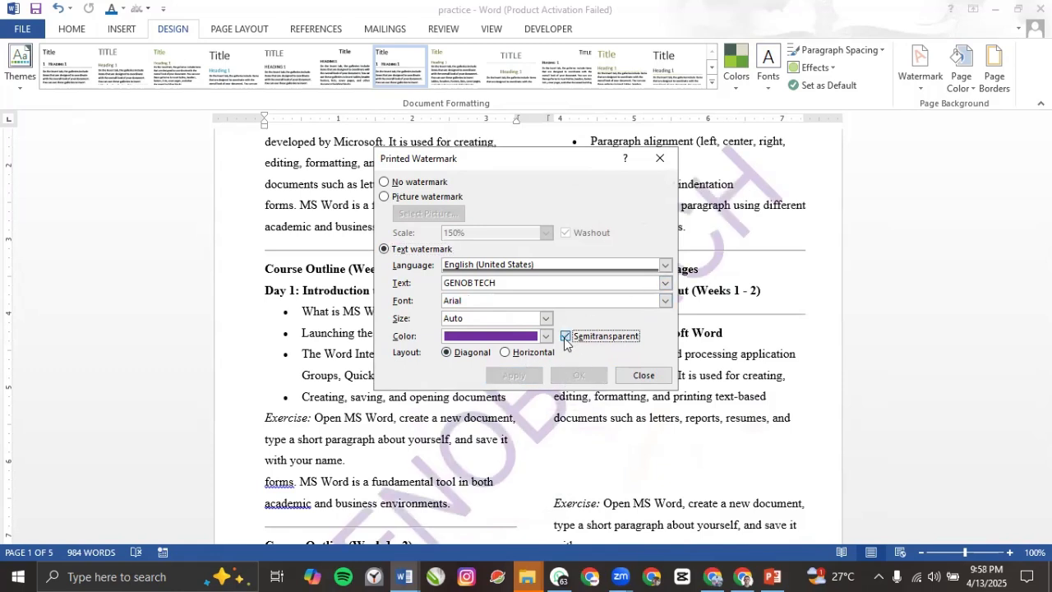
click(514, 378)
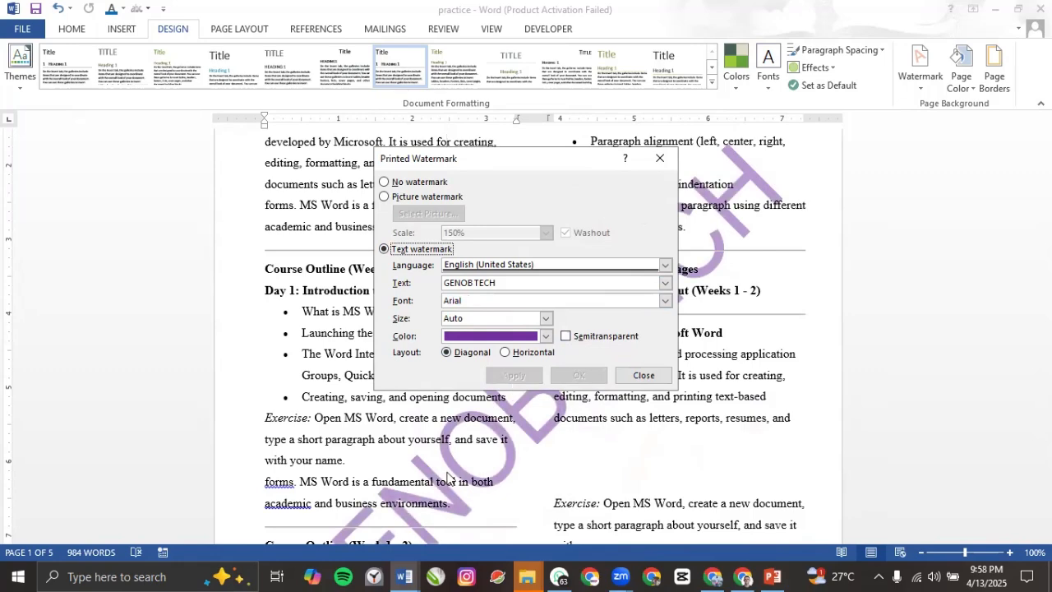
click(643, 377)
scroll(586, 347, down, 4)
scroll(514, 320, up, 2)
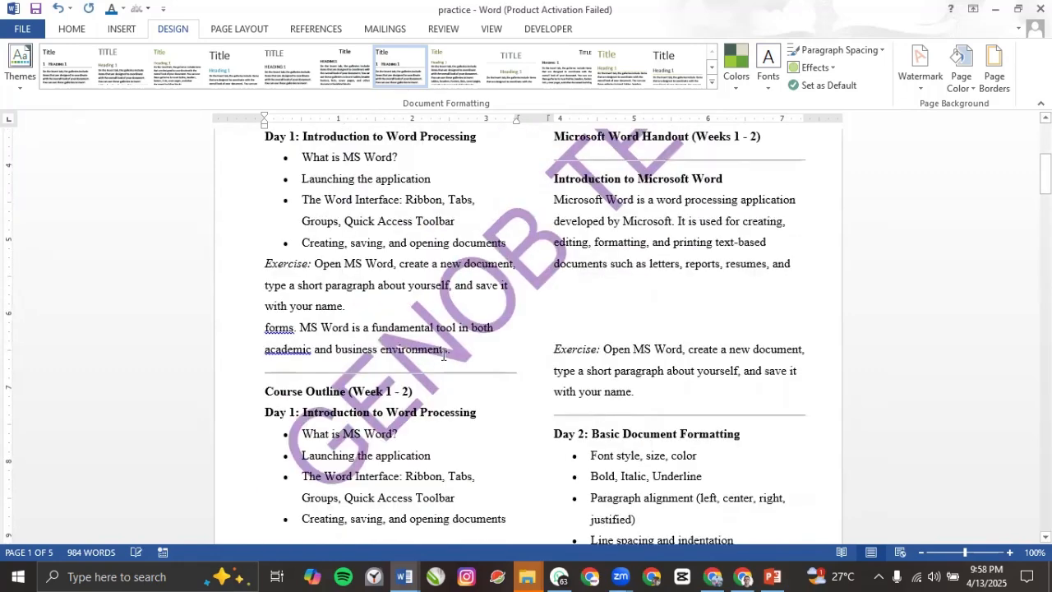
scroll(514, 321, up, 3)
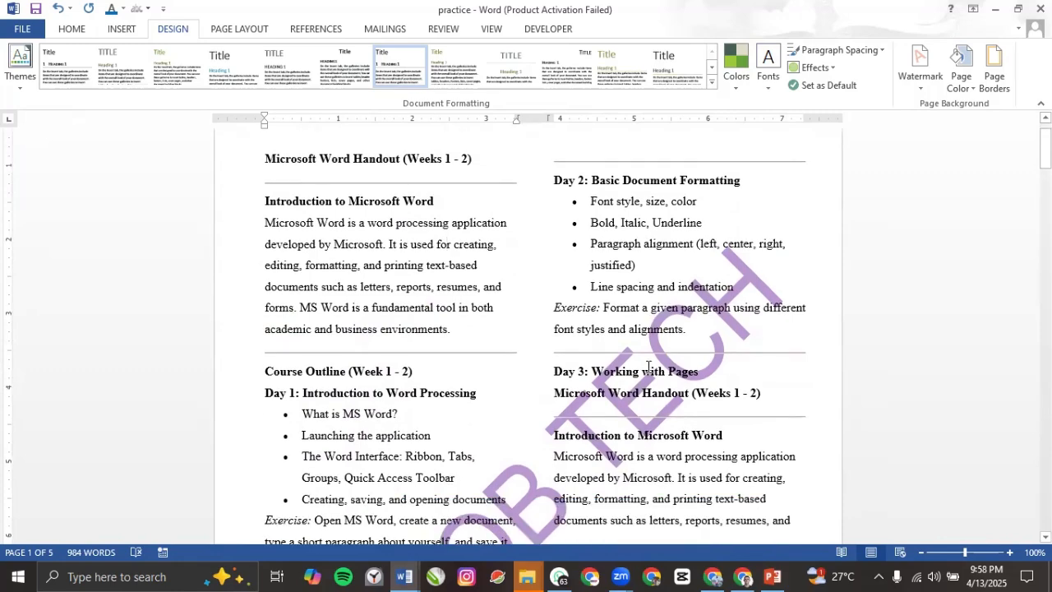
scroll(621, 362, down, 1)
scroll(621, 362, down, 5)
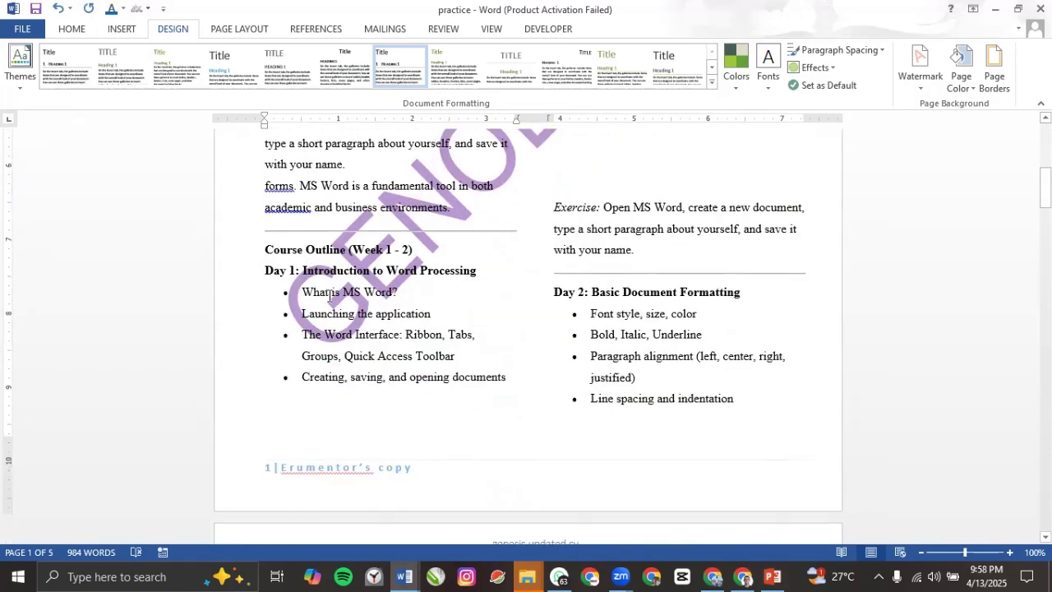
scroll(328, 296, up, 2)
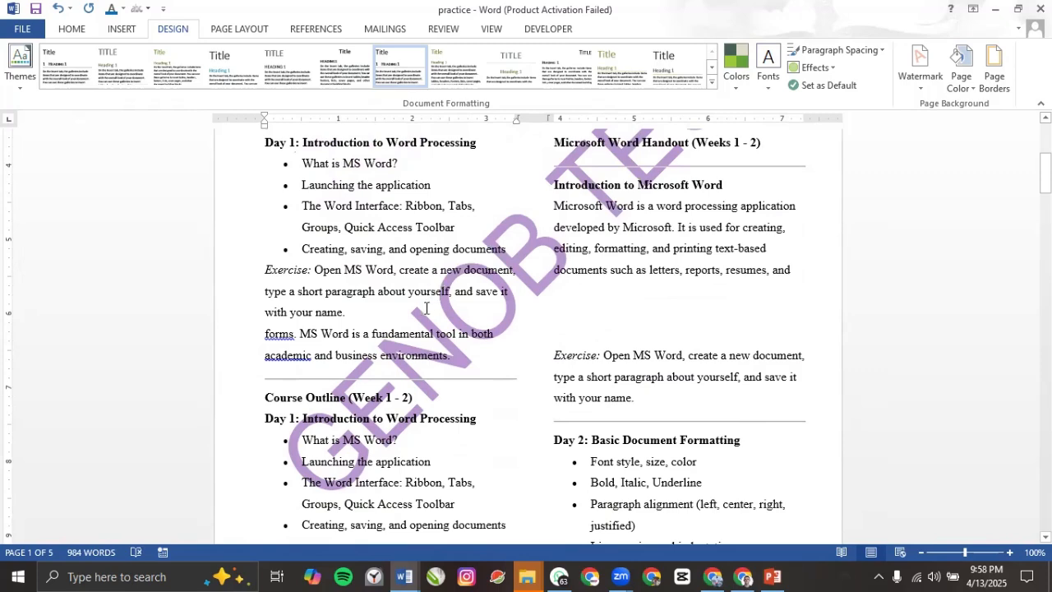
scroll(424, 309, up, 3)
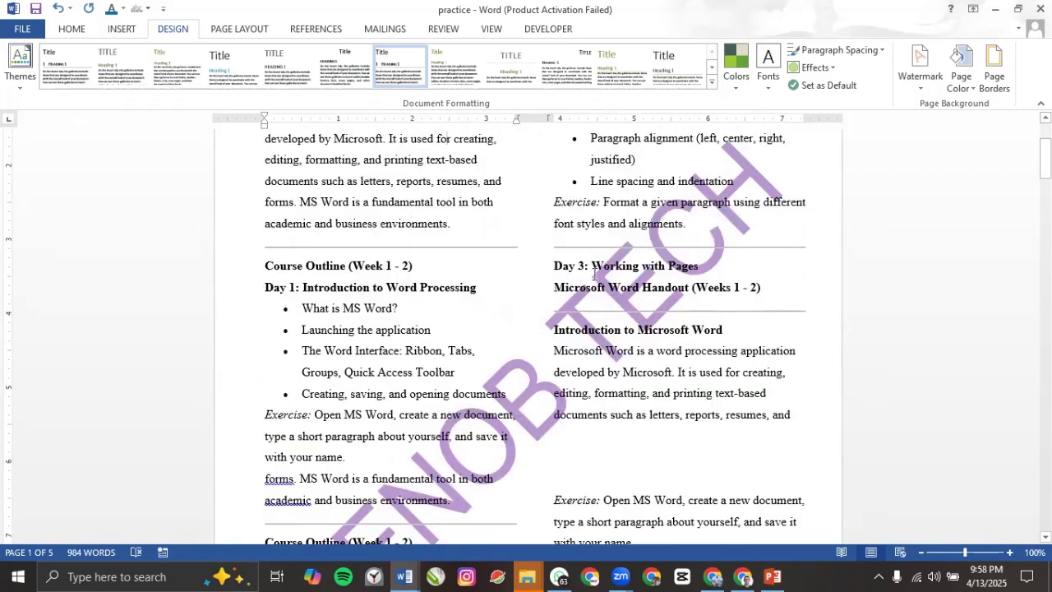
scroll(635, 279, up, 2)
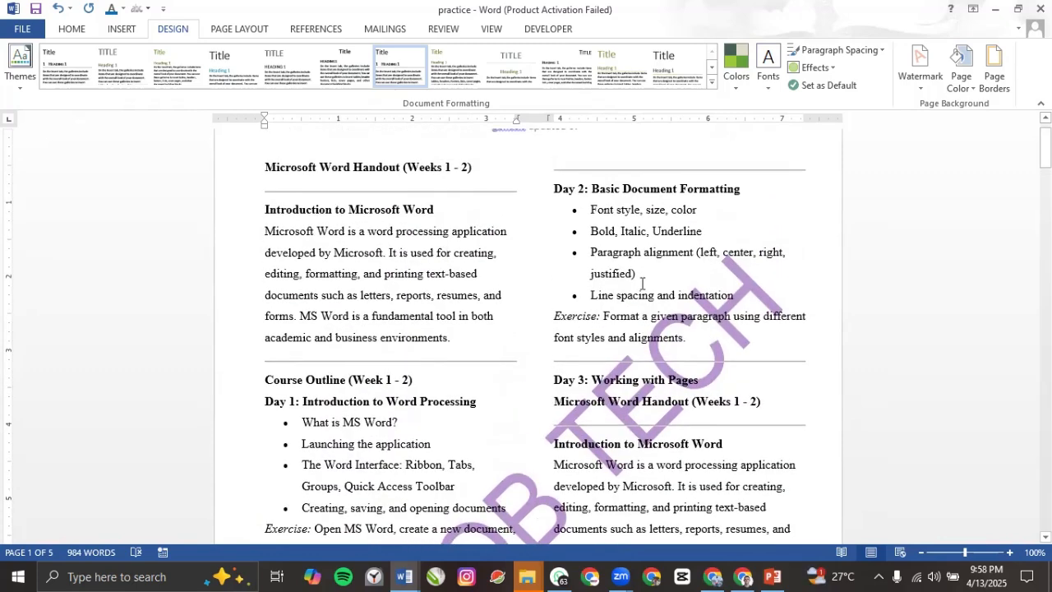
scroll(642, 287, down, 3)
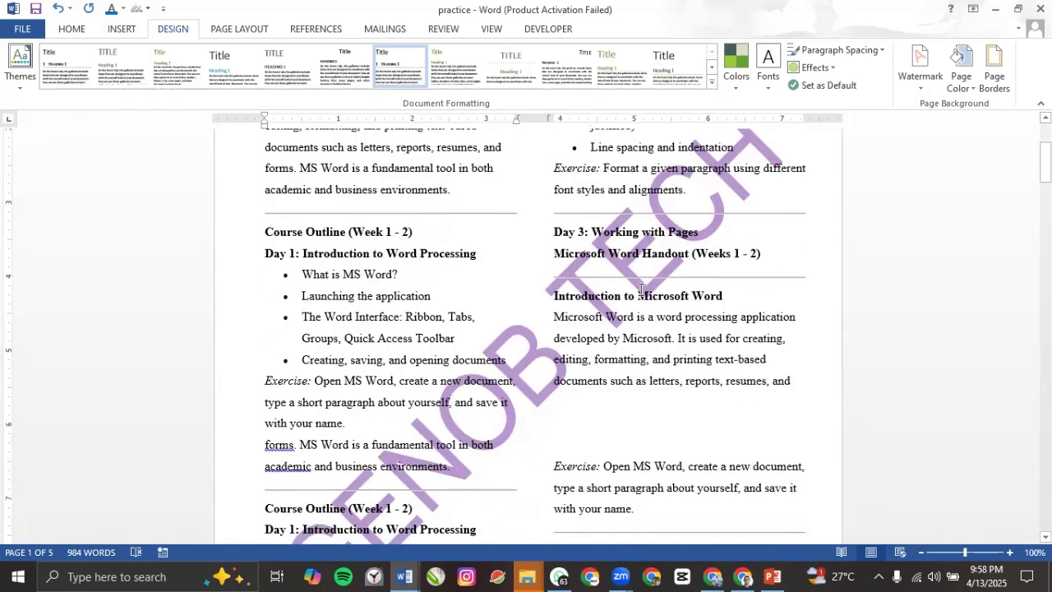
scroll(460, 397, down, 3)
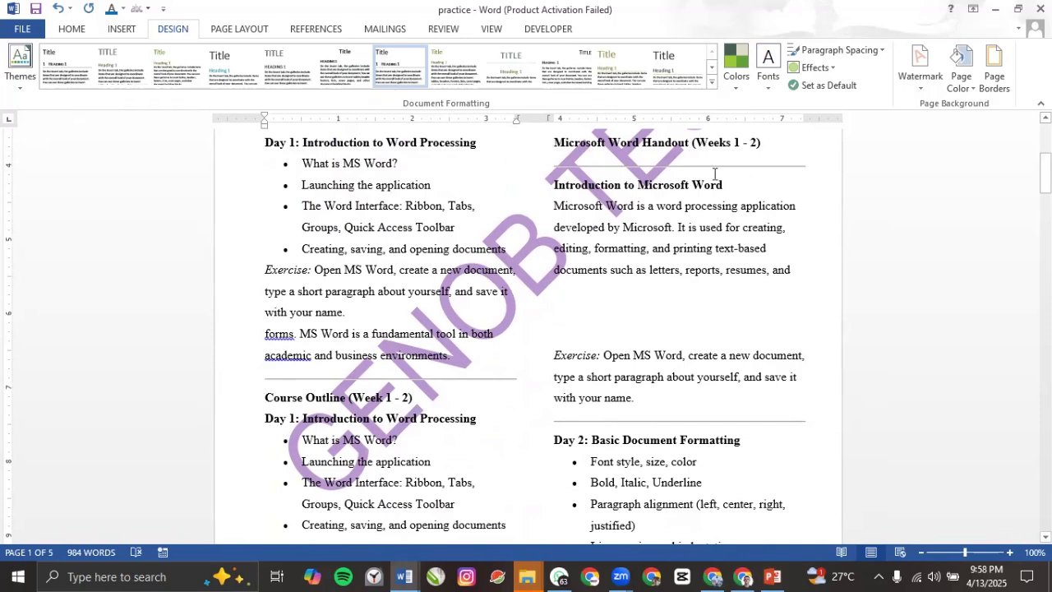
Step: Make the GENOB TECH watermark semitransparent again at font size 80
click(923, 78)
click(786, 408)
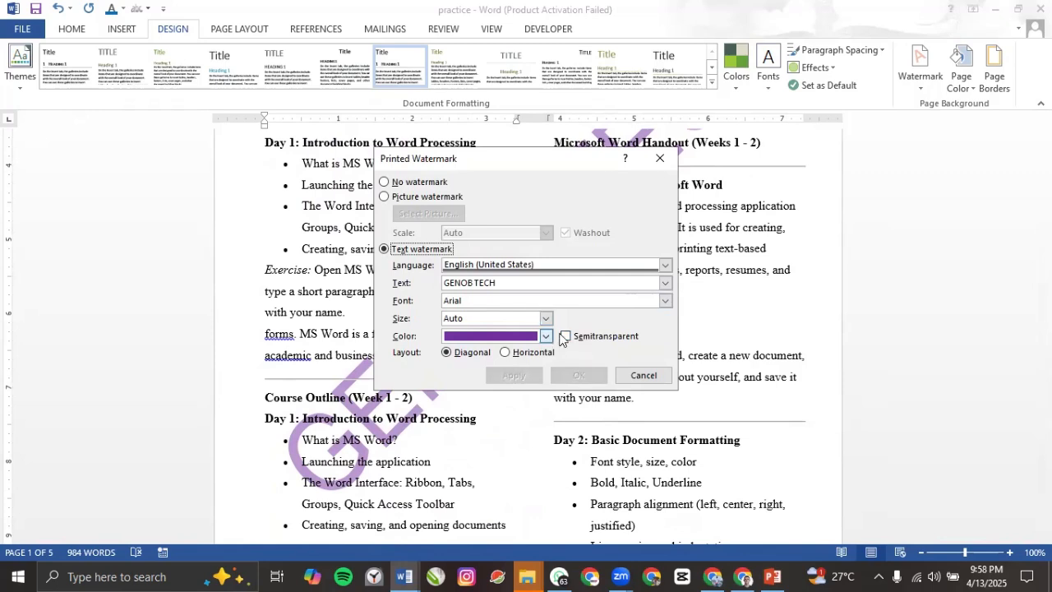
click(570, 337)
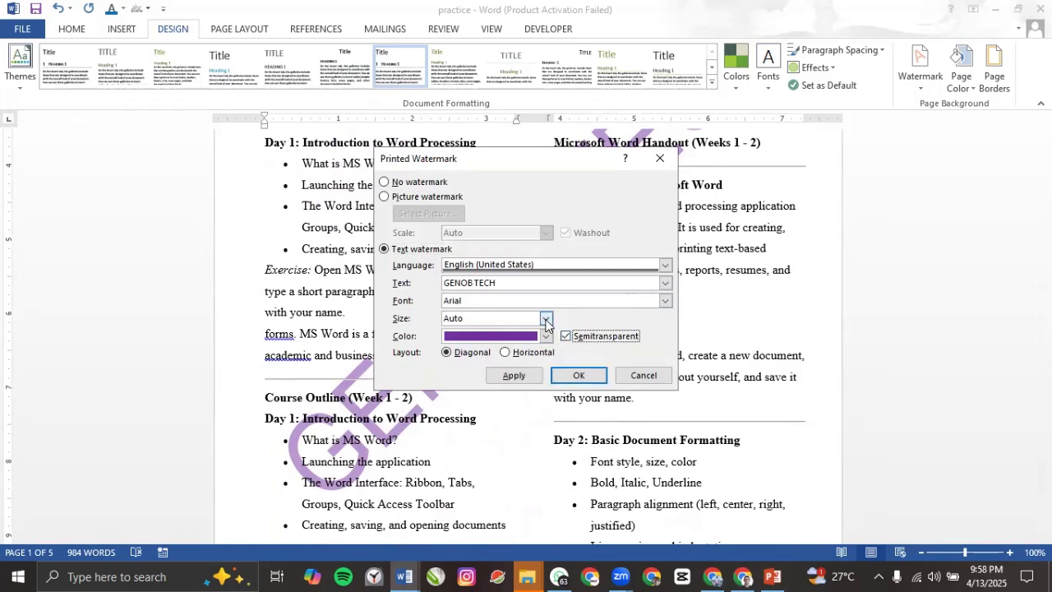
click(546, 320)
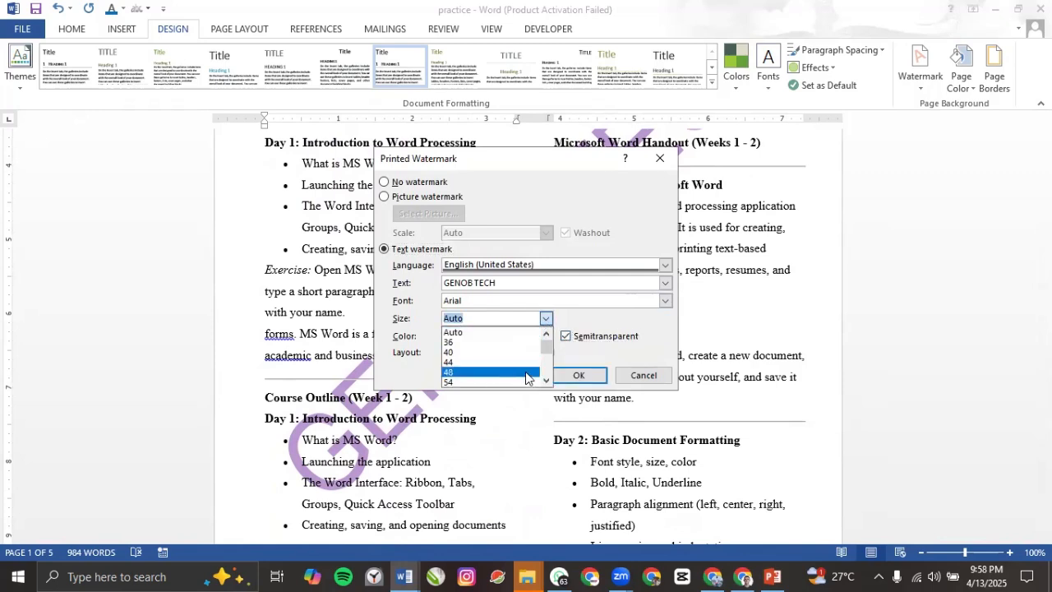
drag(546, 349, 546, 362)
click(482, 372)
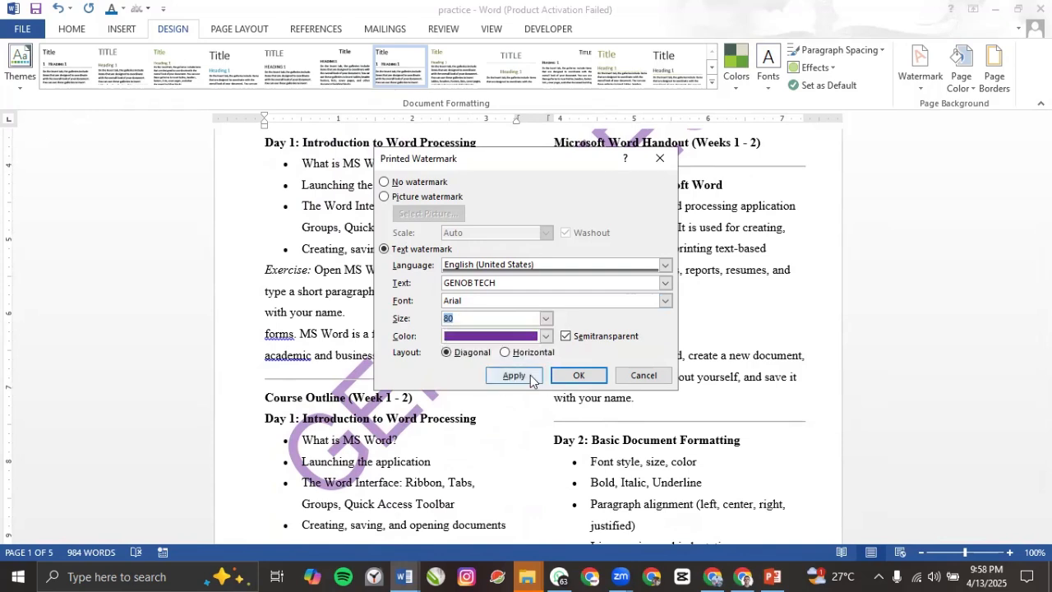
click(518, 375)
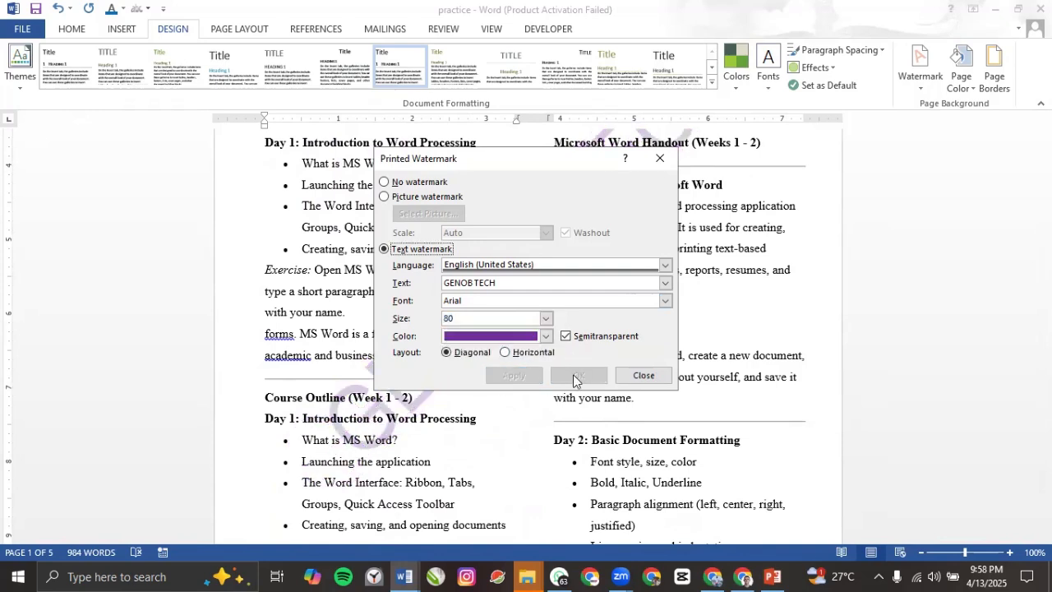
click(643, 376)
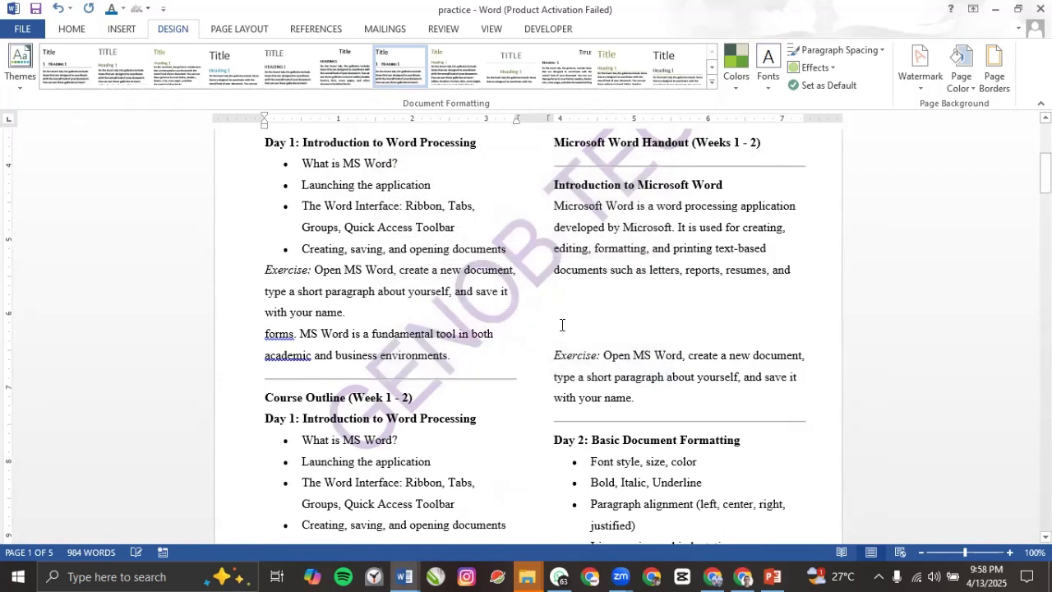
scroll(562, 325, down, 15)
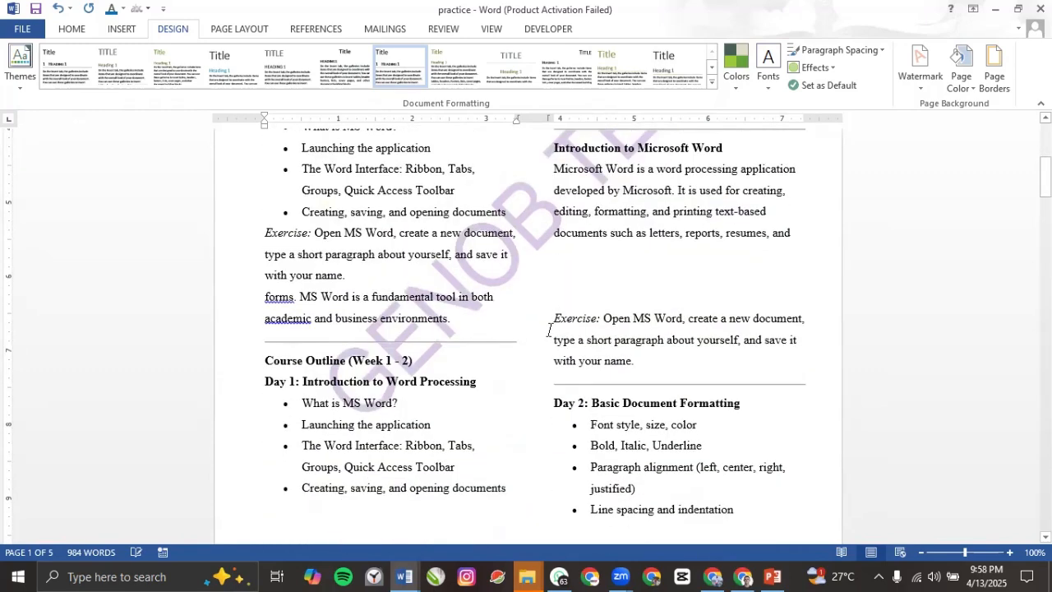
scroll(482, 332, down, 5)
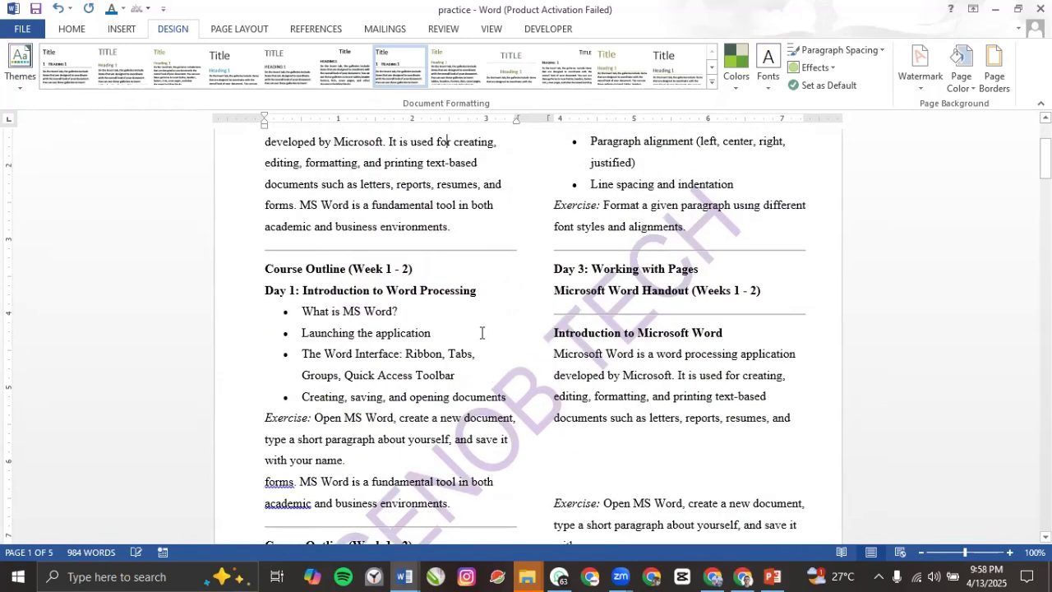
click(931, 89)
click(779, 418)
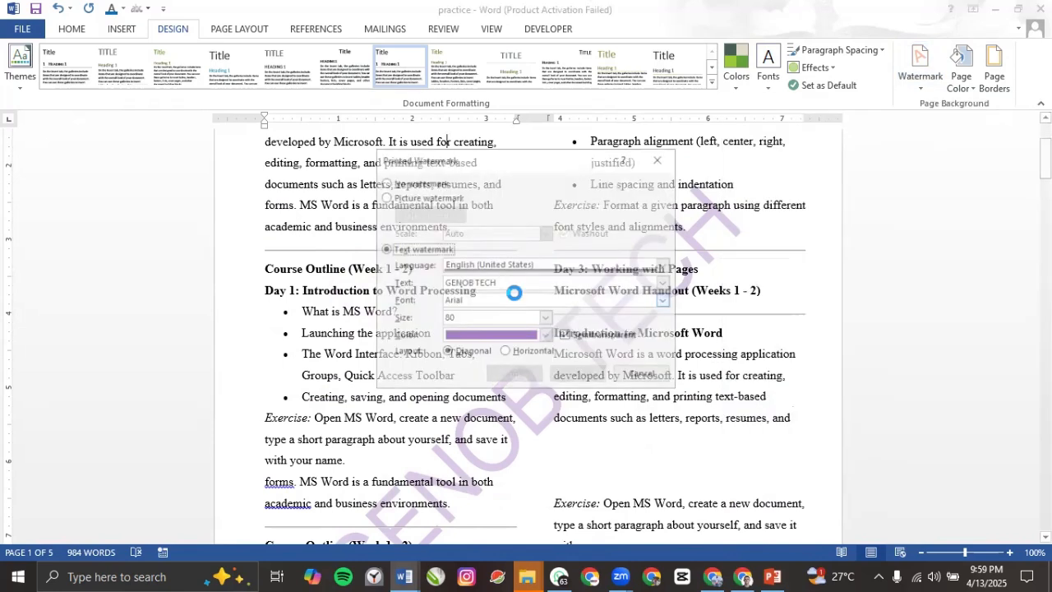
click(523, 323)
scroll(502, 350, down, 2)
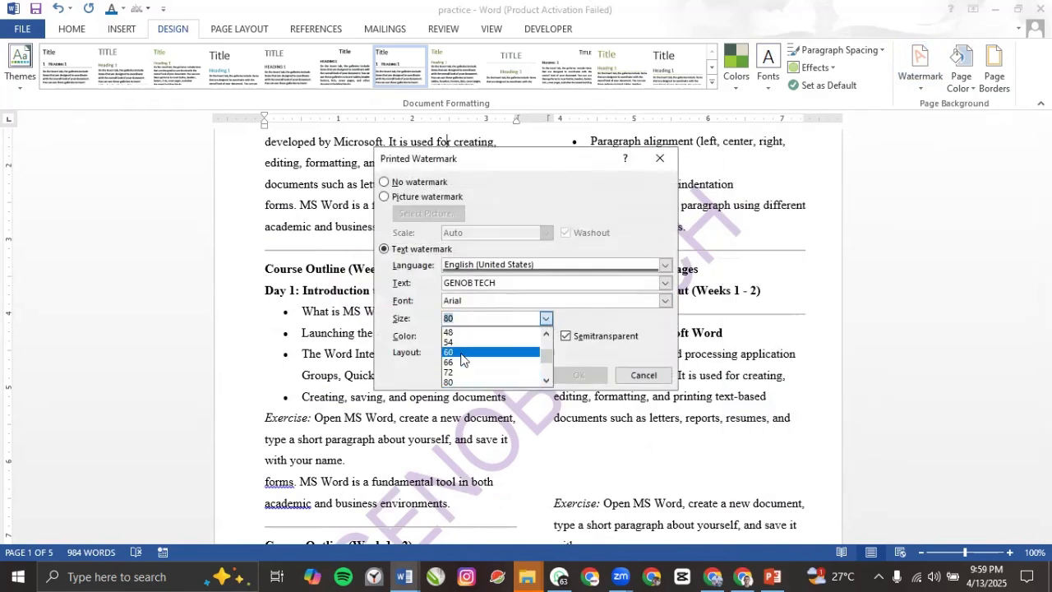
click(457, 352)
click(518, 375)
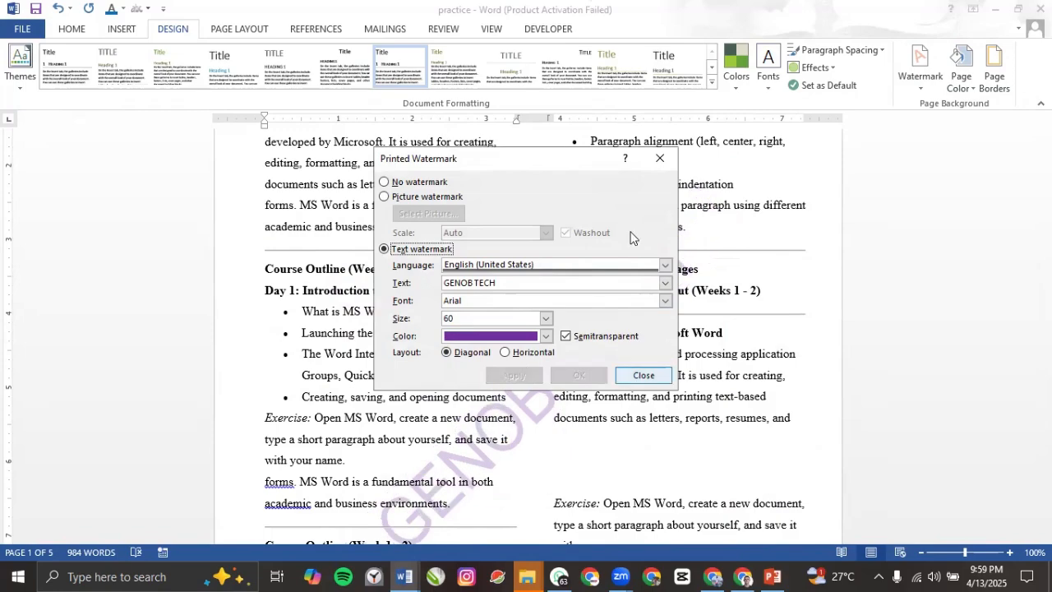
click(661, 158)
scroll(576, 380, down, 10)
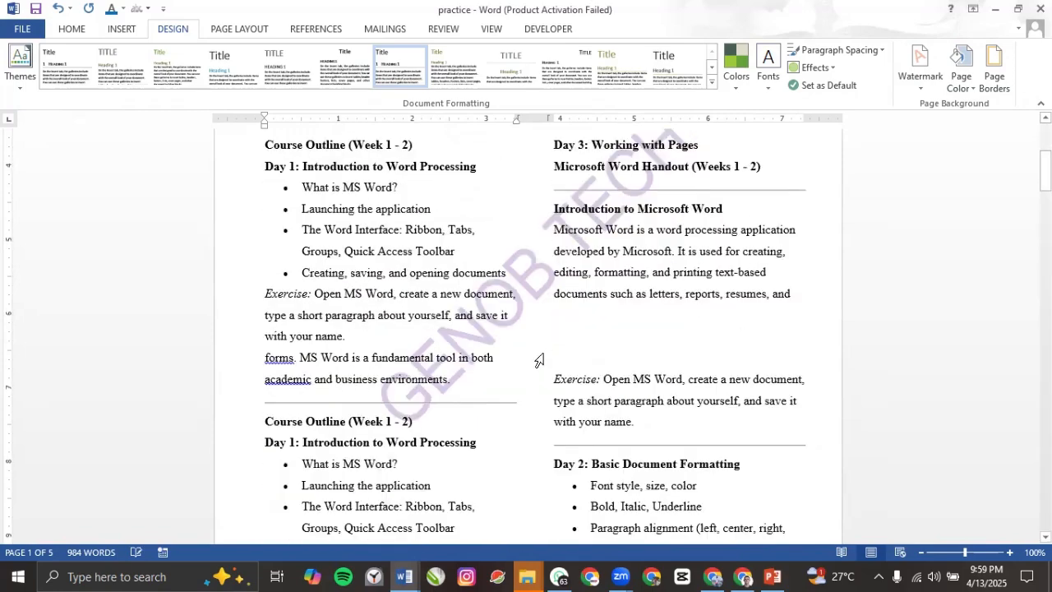
scroll(551, 333, down, 10)
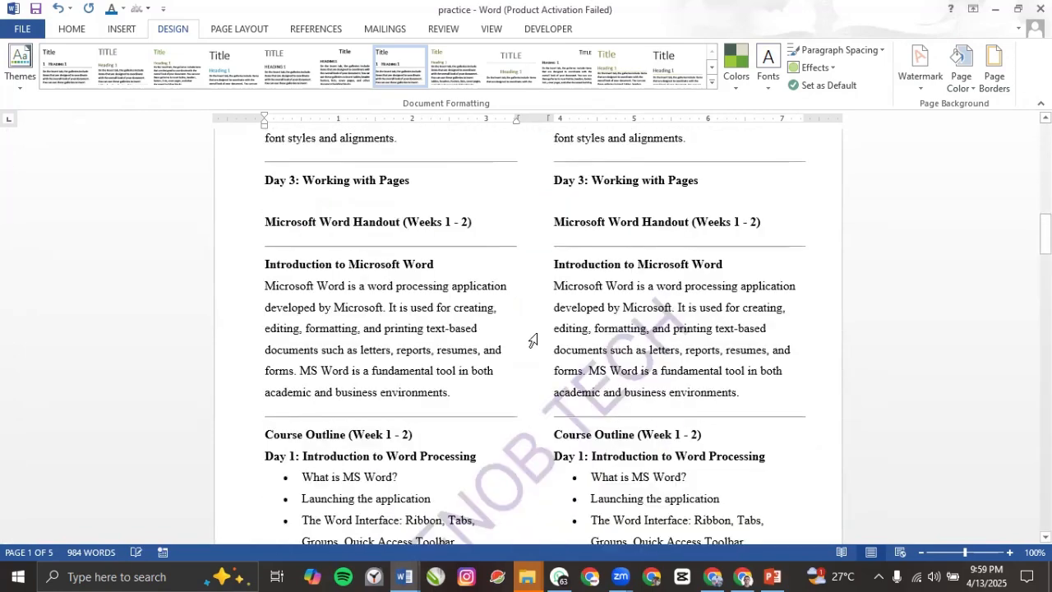
scroll(477, 320, up, 1)
scroll(476, 321, up, 3)
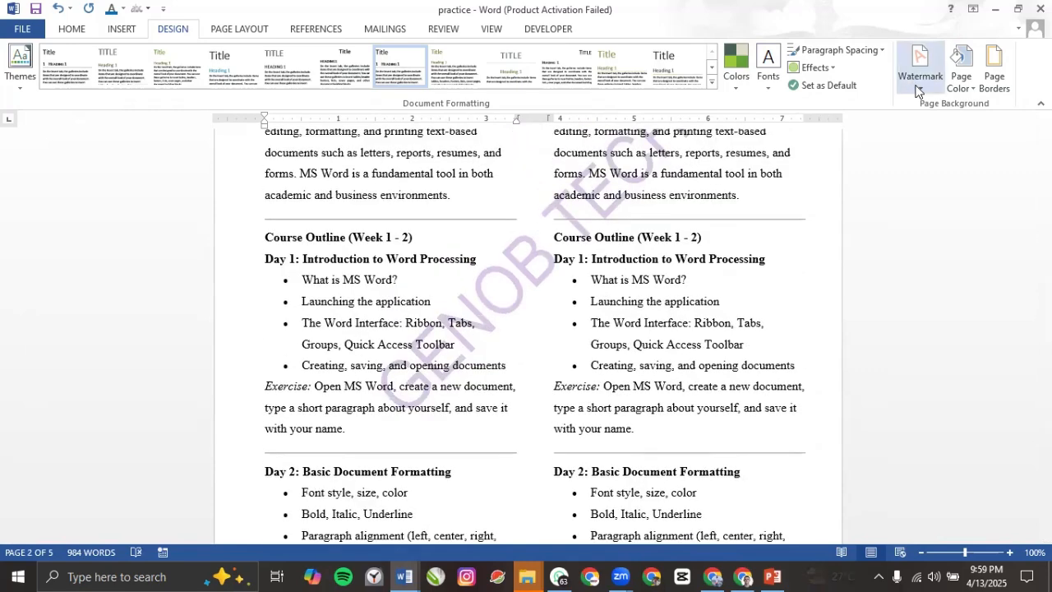
Step: Remove the GENOB TECH text watermark with Remove Watermark
click(919, 88)
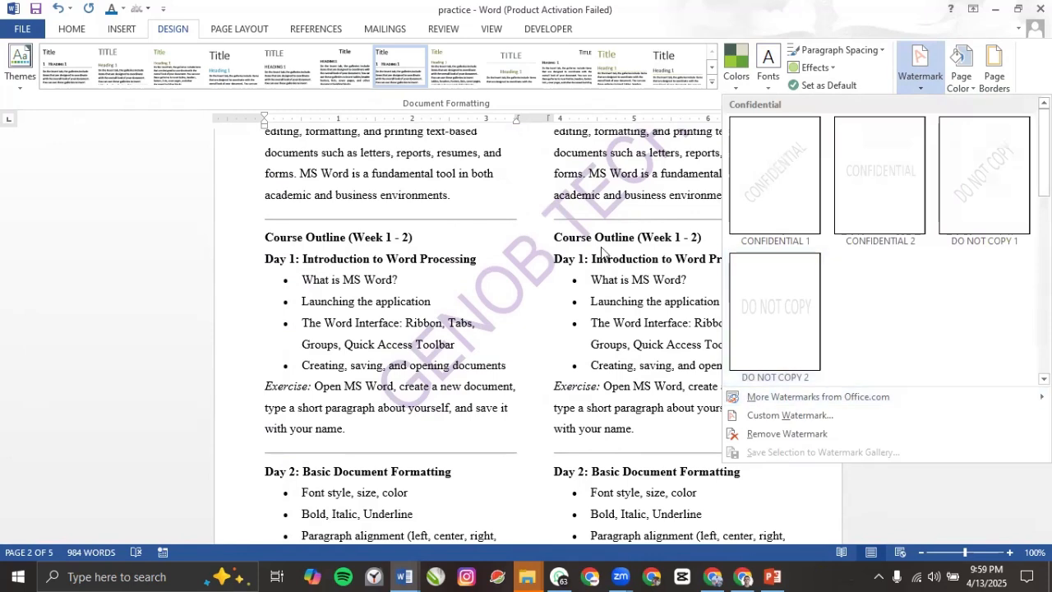
click(787, 415)
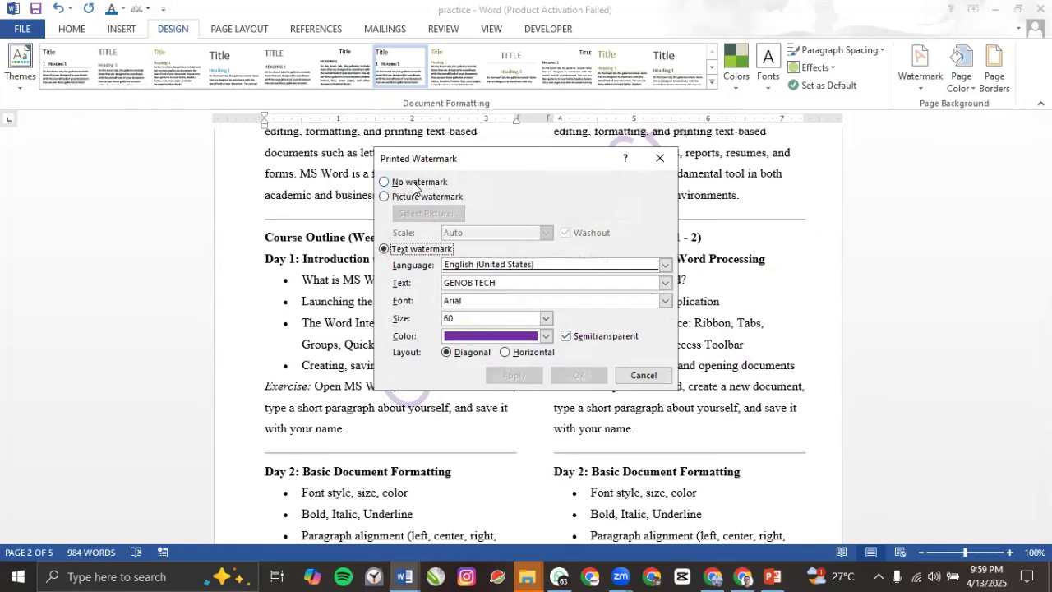
click(644, 375)
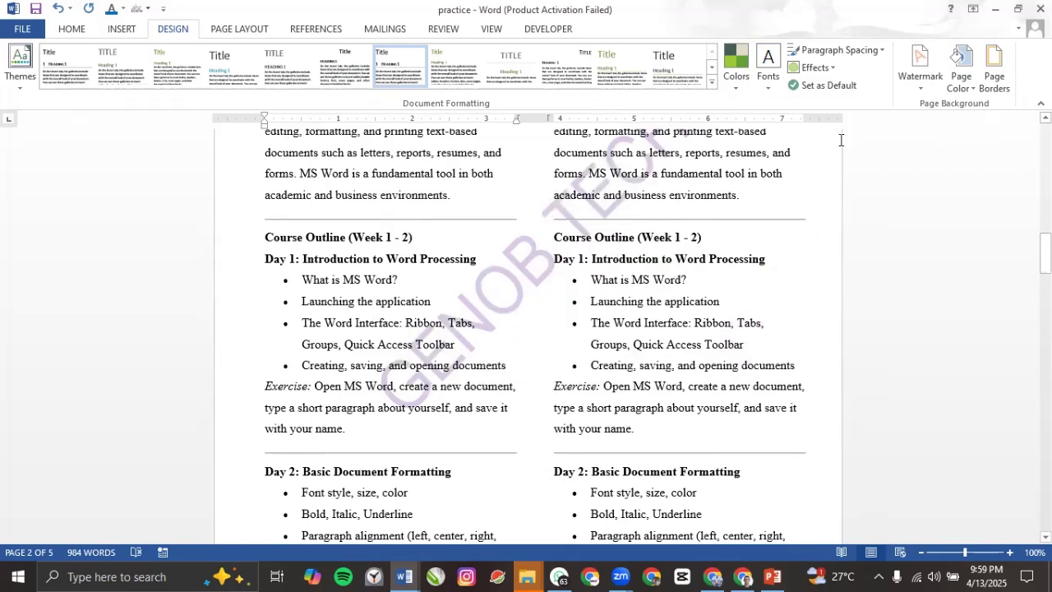
click(912, 80)
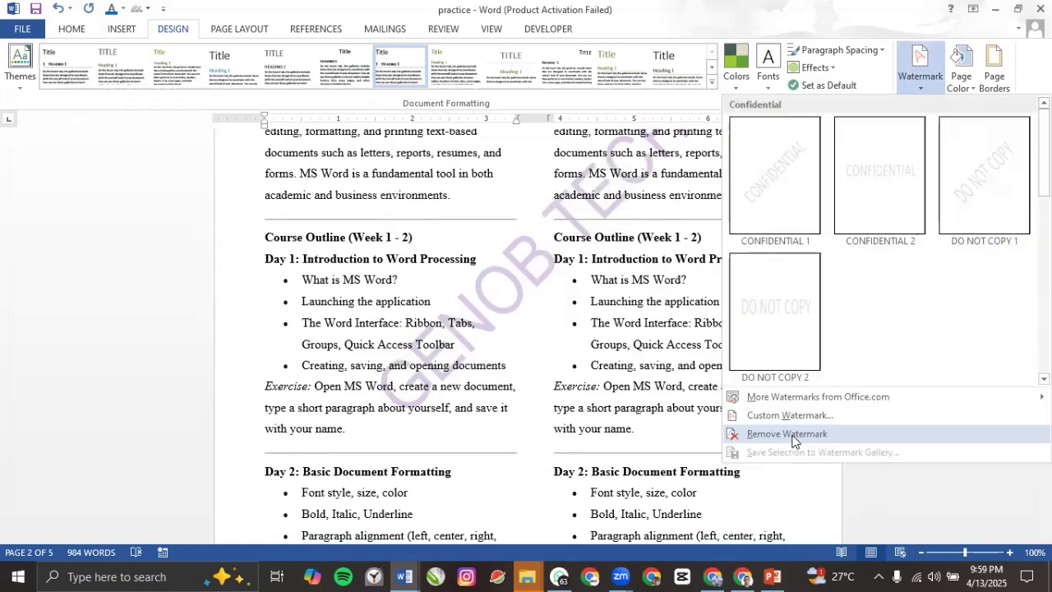
click(791, 437)
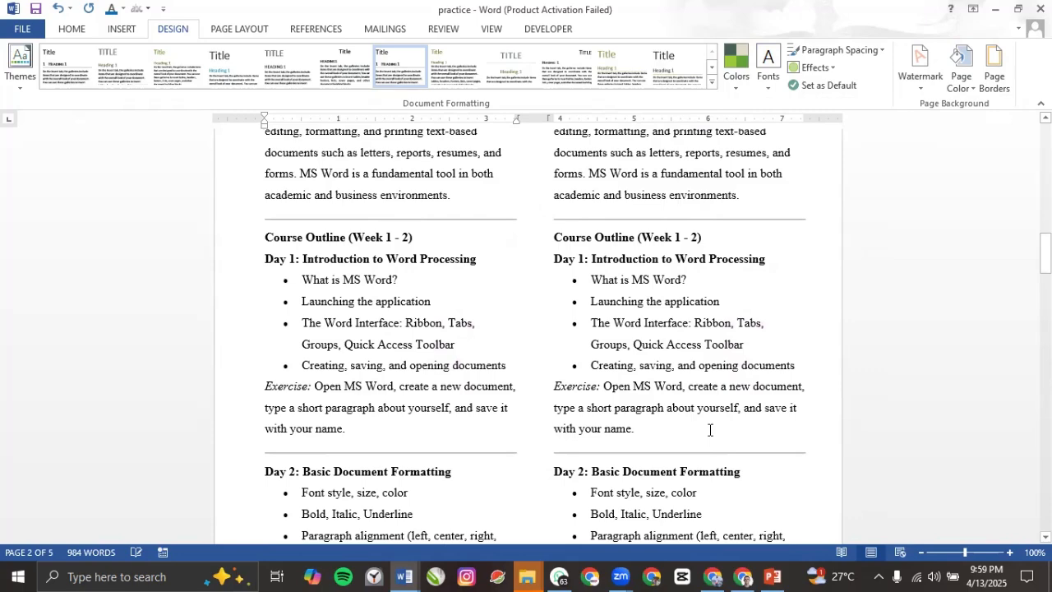
Step: Apply a light green theme page colour to the handout
scroll(568, 214, up, 15)
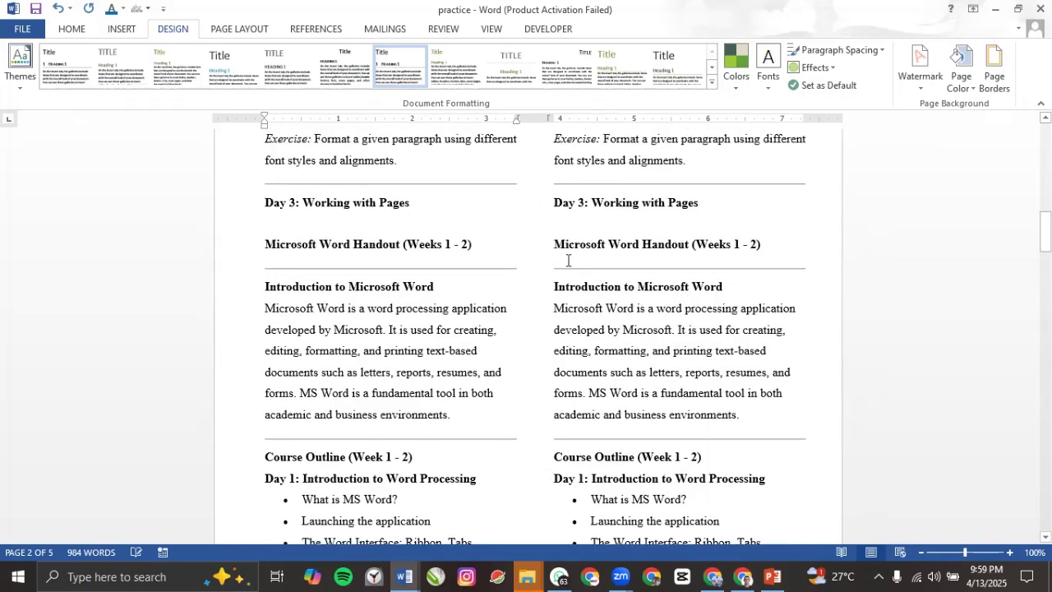
scroll(1010, 43, up, 1)
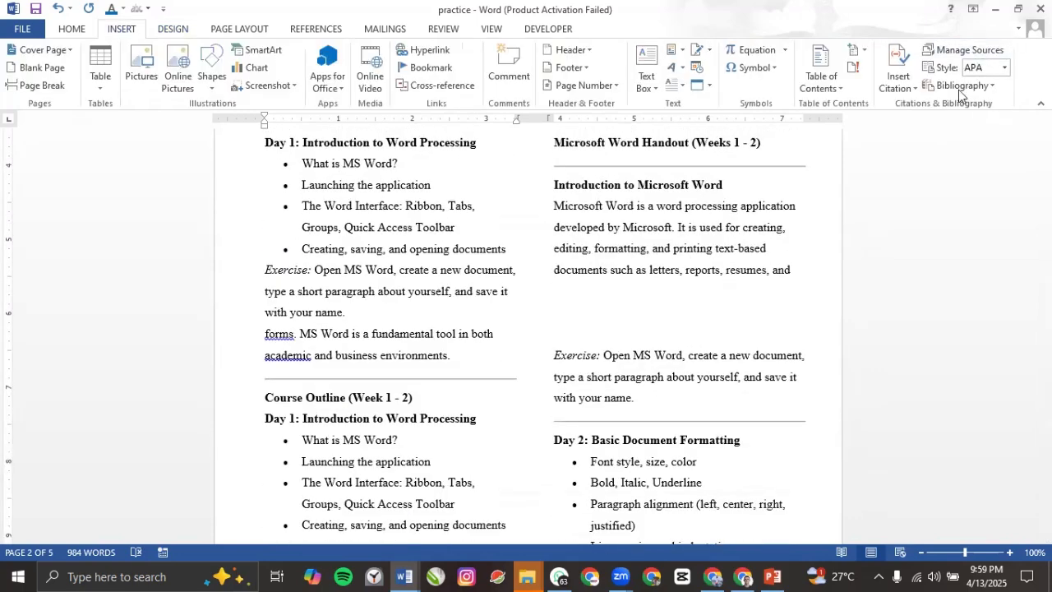
click(173, 29)
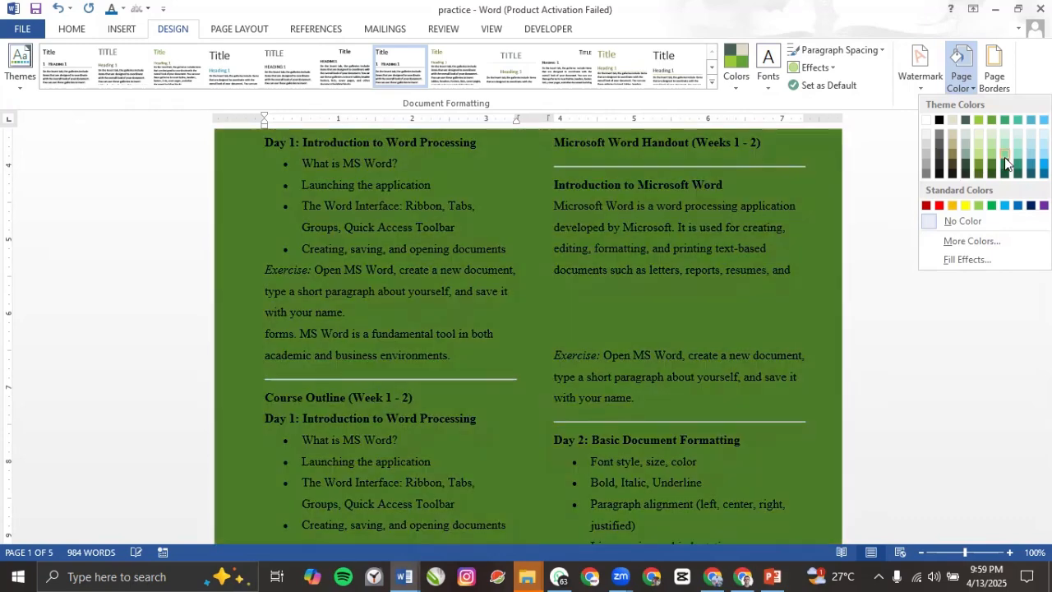
click(1005, 158)
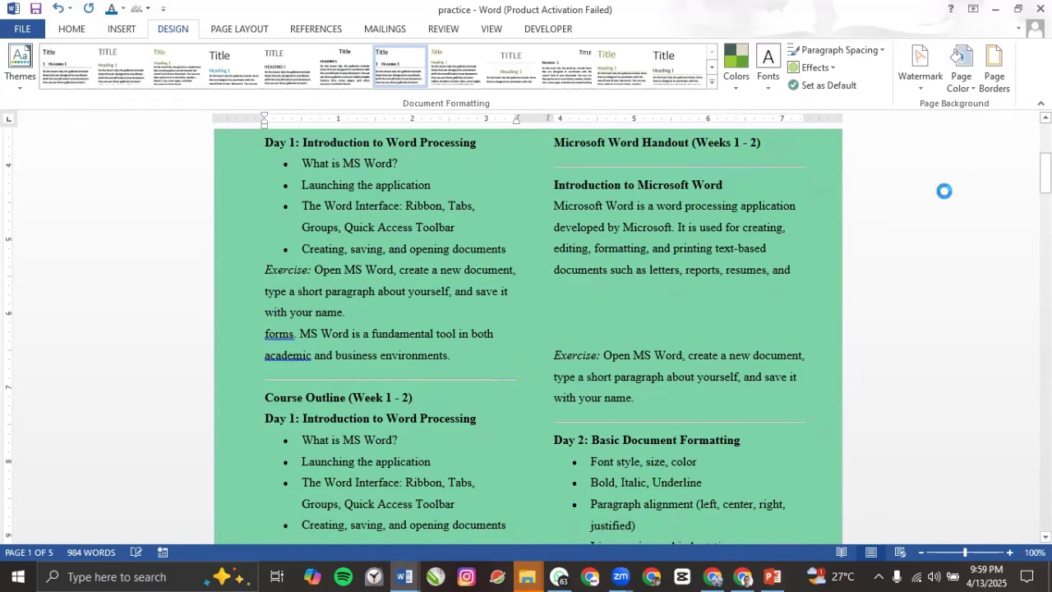
Step: Check the green pages in print preview, then return to the document
key(ctrl+p)
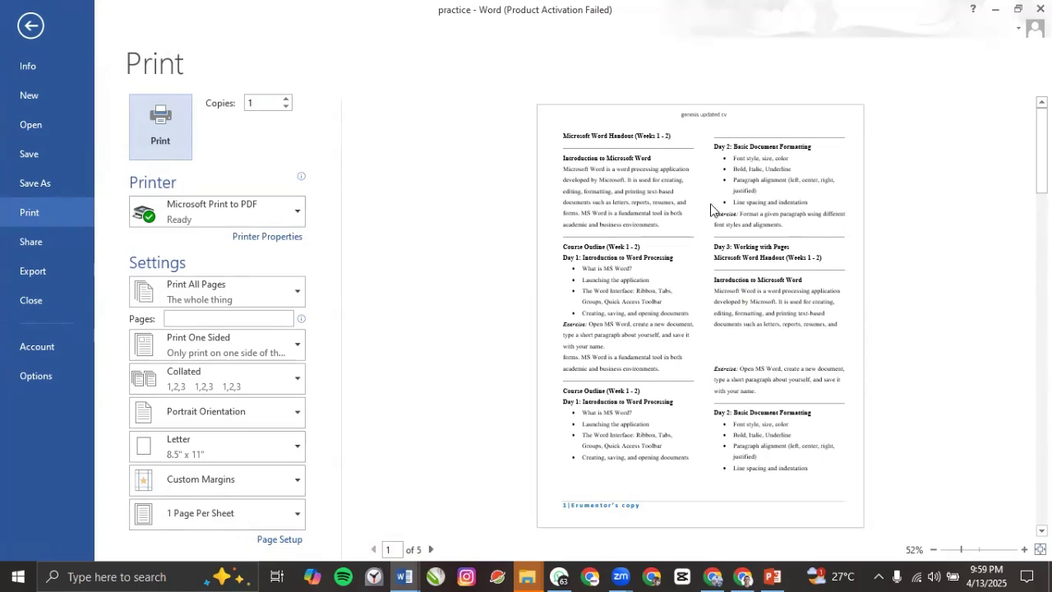
click(17, 36)
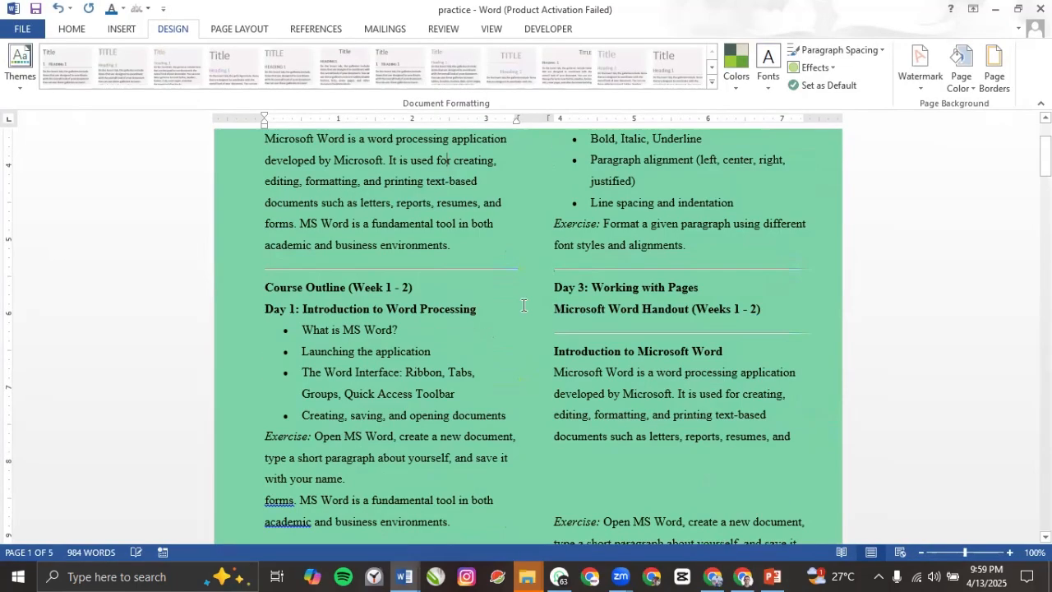
scroll(515, 279, up, 3)
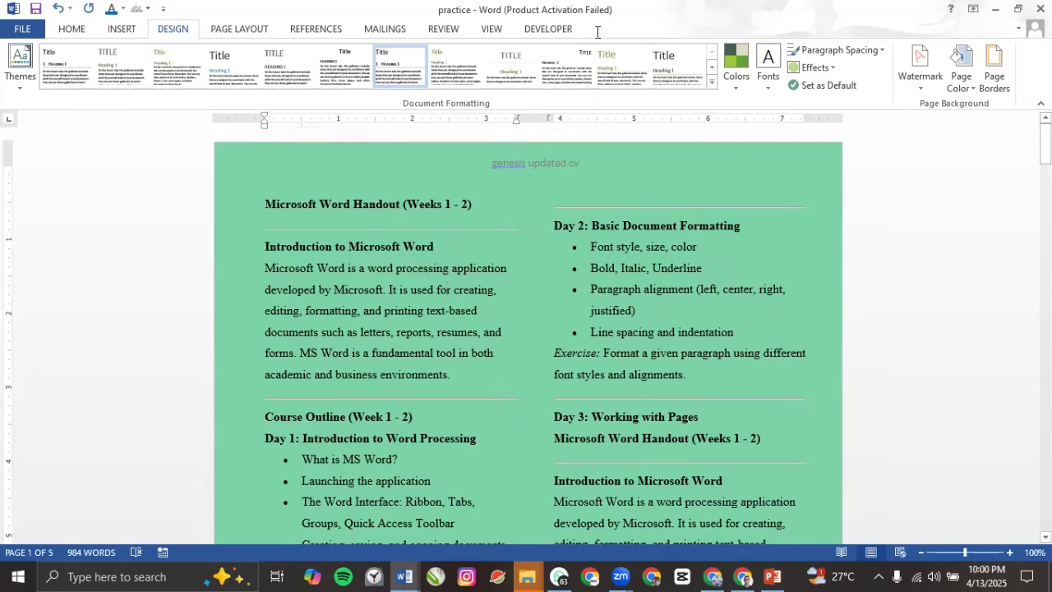
Step: Draw a green rectangle and stretch it to 12.48" by 10.98" over the first page
click(121, 30)
click(217, 63)
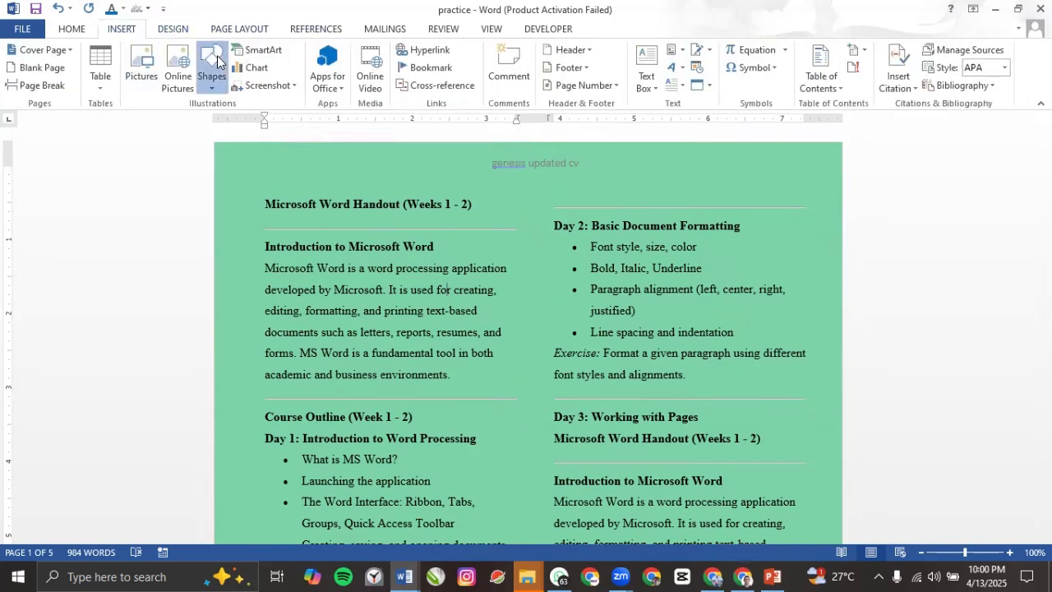
click(219, 133)
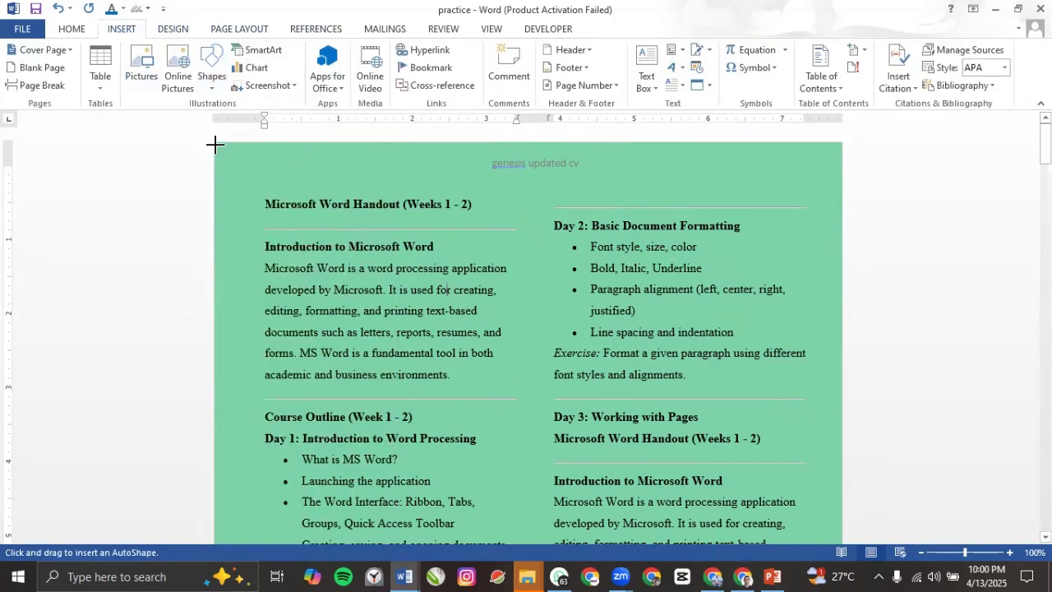
drag(215, 142, 829, 507)
drag(777, 539, 740, 444)
scroll(737, 441, down, 3)
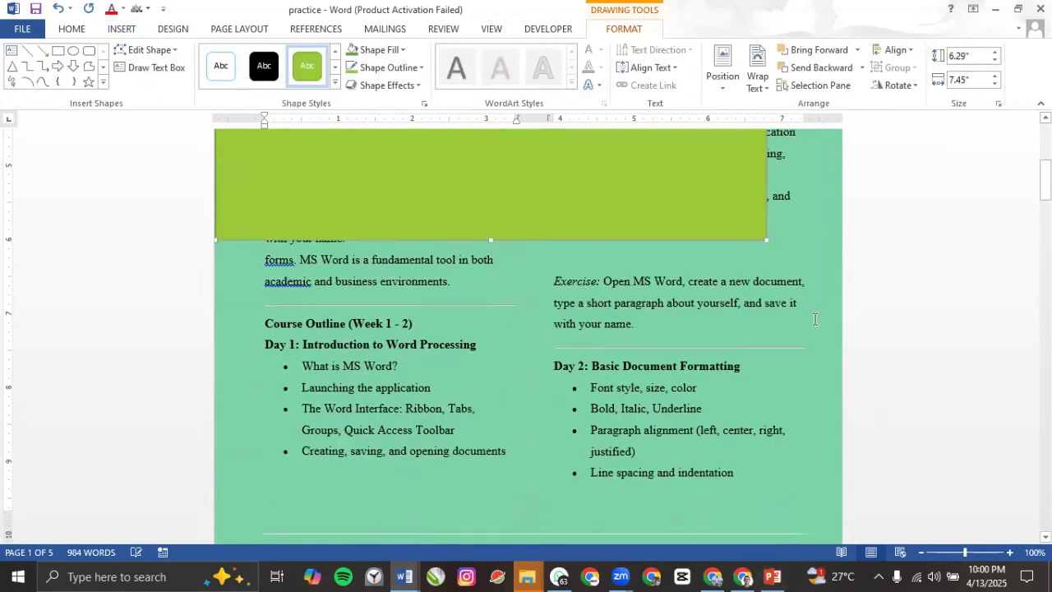
ctrl+scroll(803, 301, down, 5)
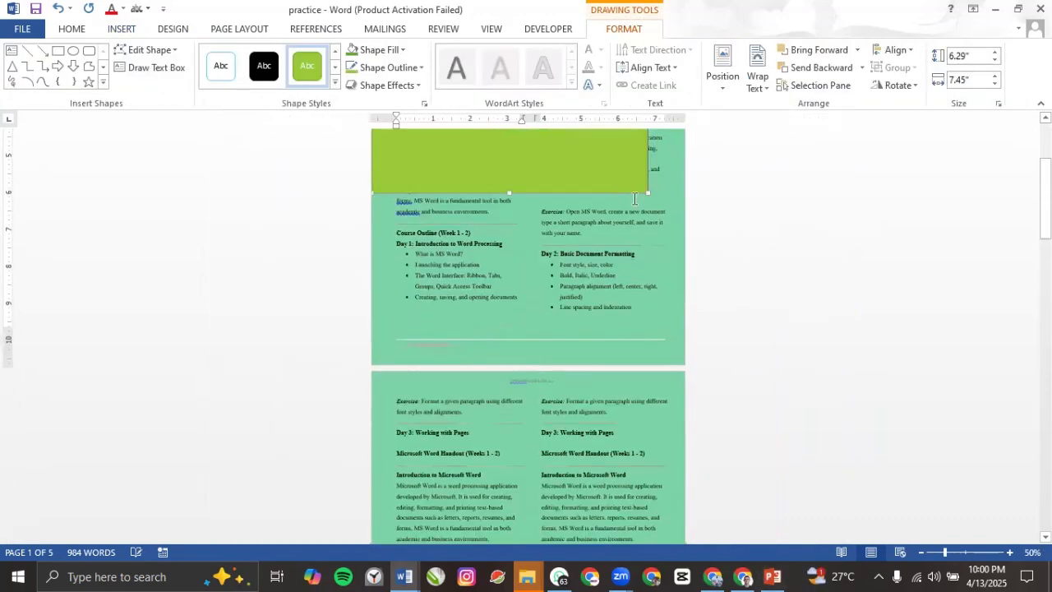
drag(644, 189, 776, 419)
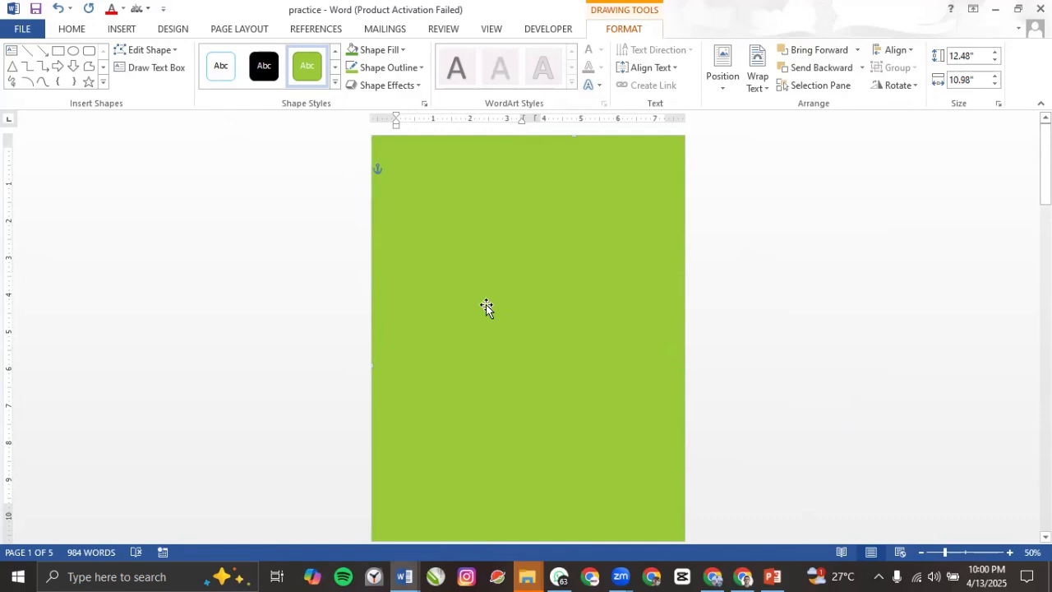
scroll(496, 289, down, 3)
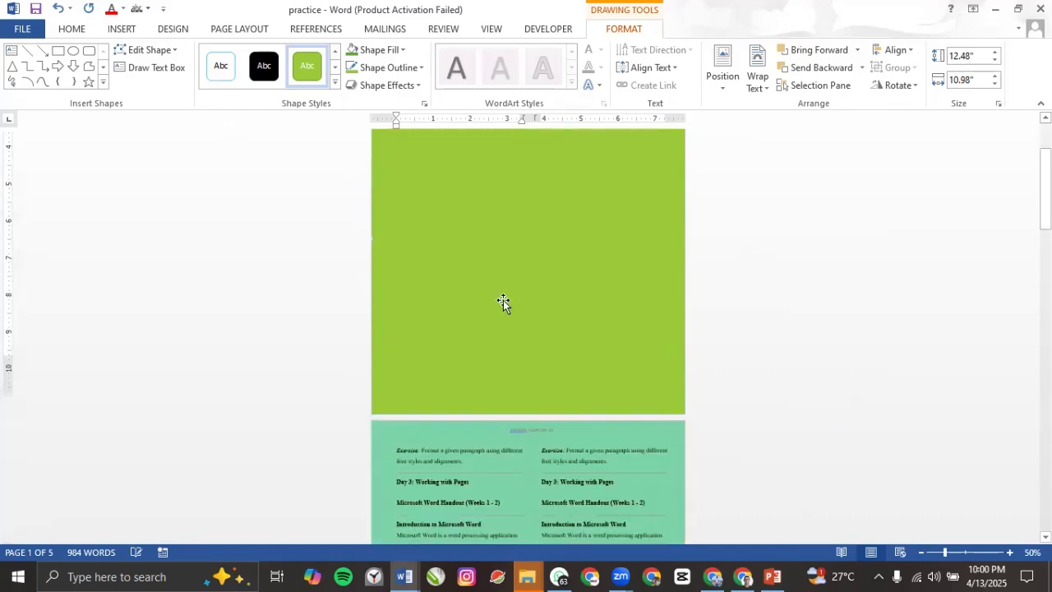
scroll(503, 300, down, 1)
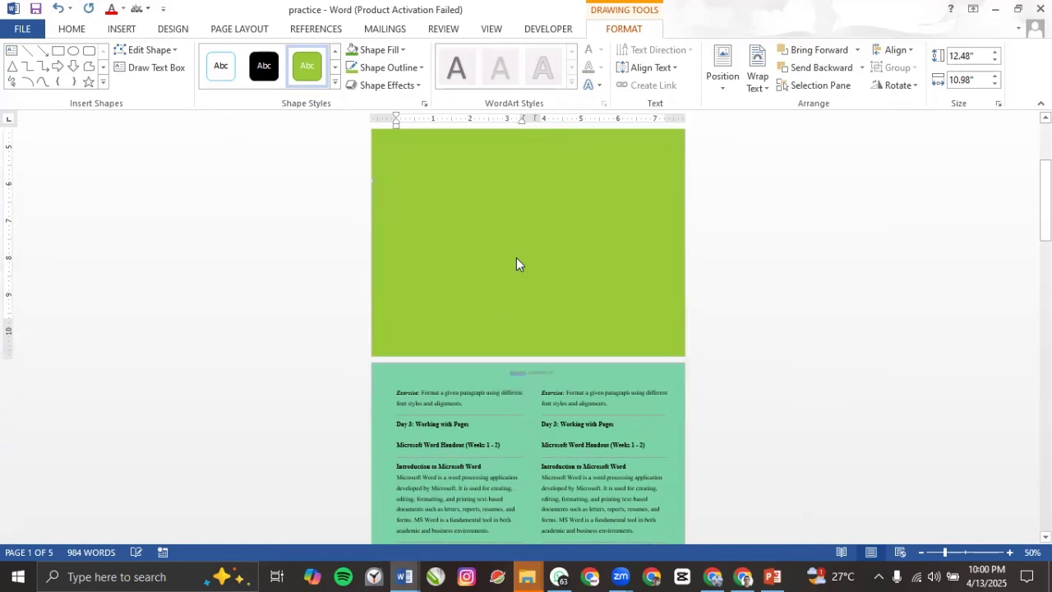
Step: Send the green rectangle to the back, then drag it up toward the page top
right_click(516, 263)
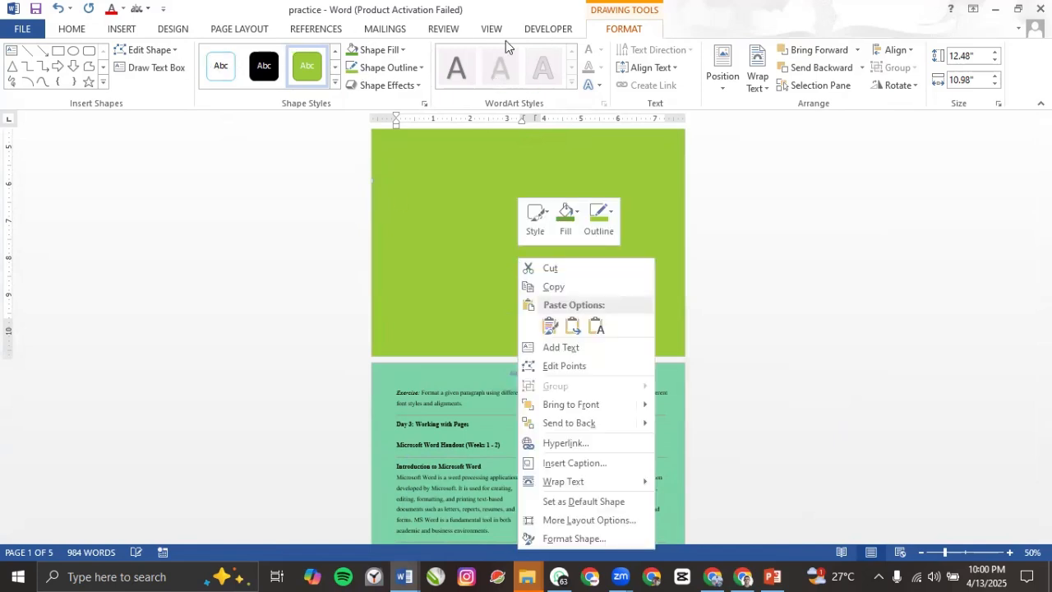
click(819, 72)
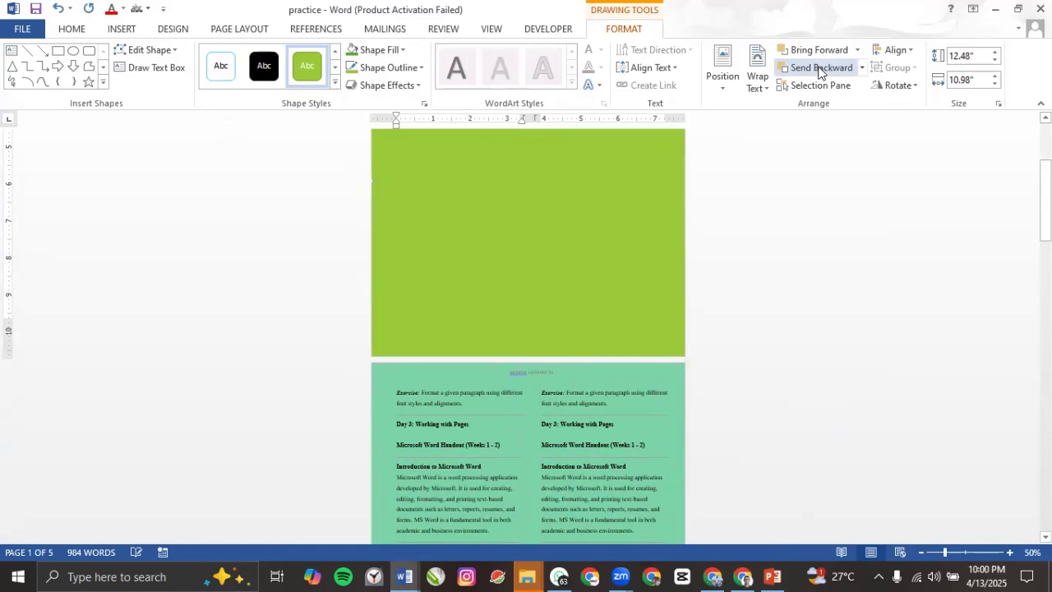
click(819, 73)
click(863, 68)
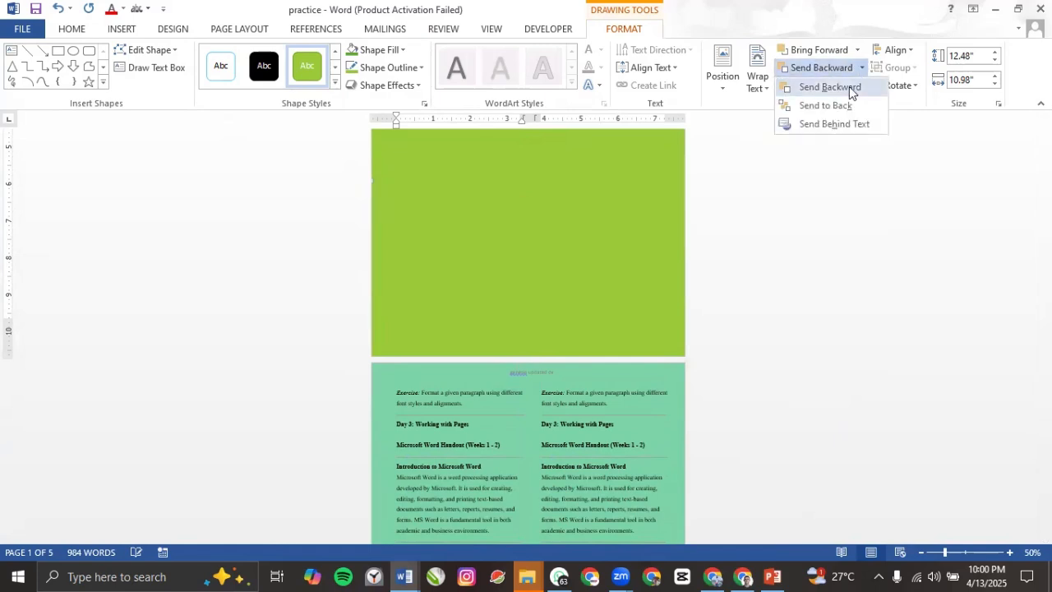
click(838, 109)
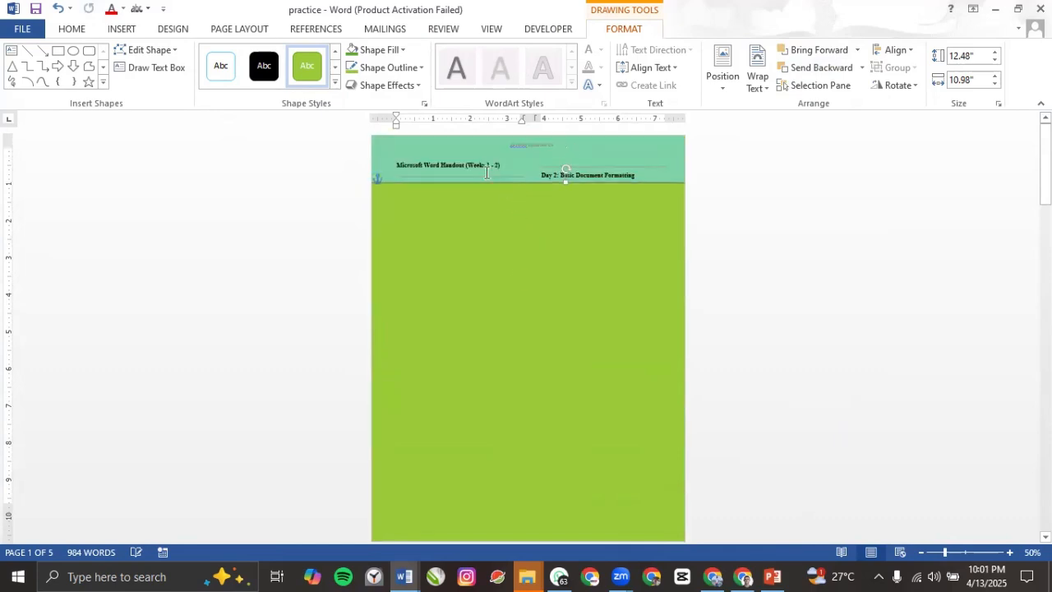
click(486, 174)
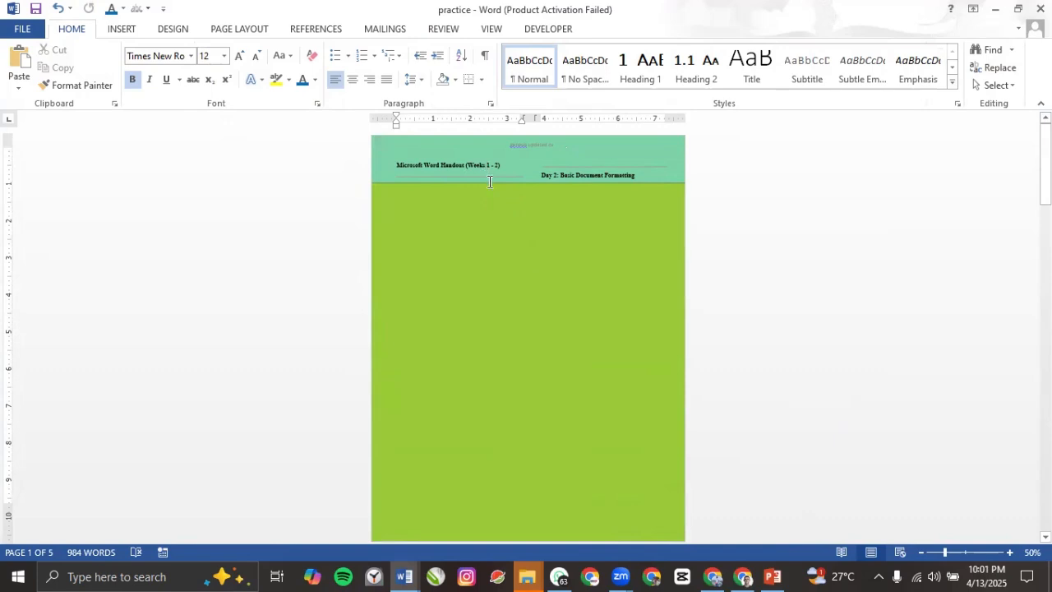
mouse_move(499, 246)
mouse_down()
mouse_move(502, 165)
mouse_move(508, 177)
mouse_up()
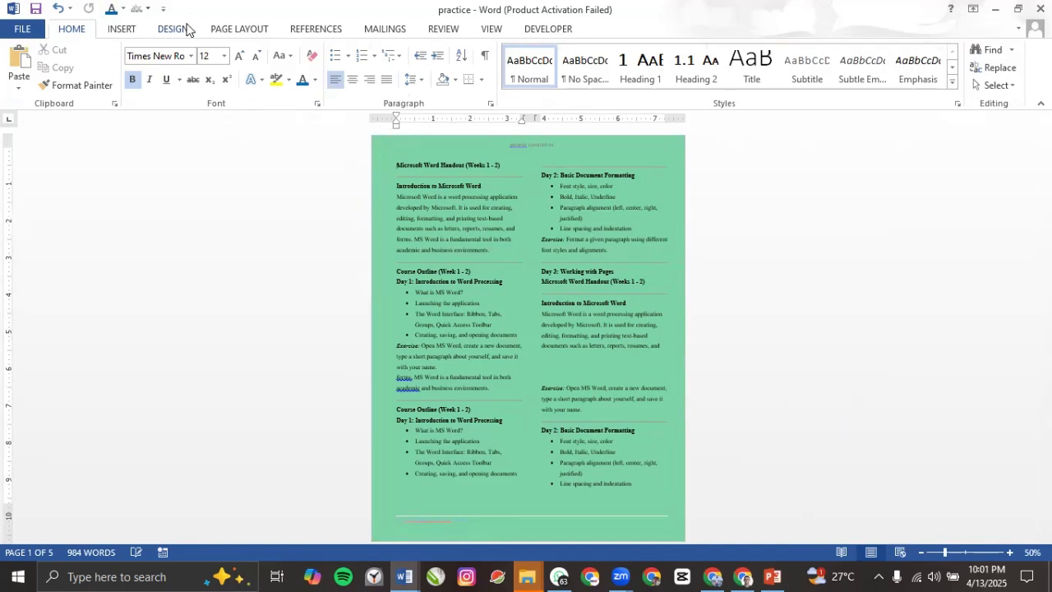
Step: Set the page colour to No Color for plain white pages, then bring up Page Borders
click(184, 31)
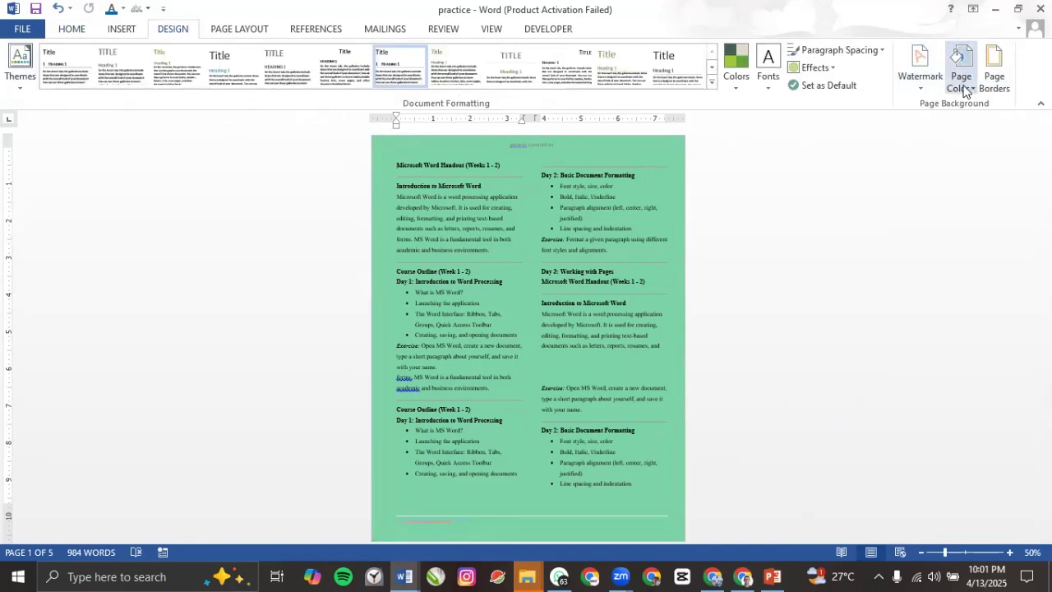
click(964, 89)
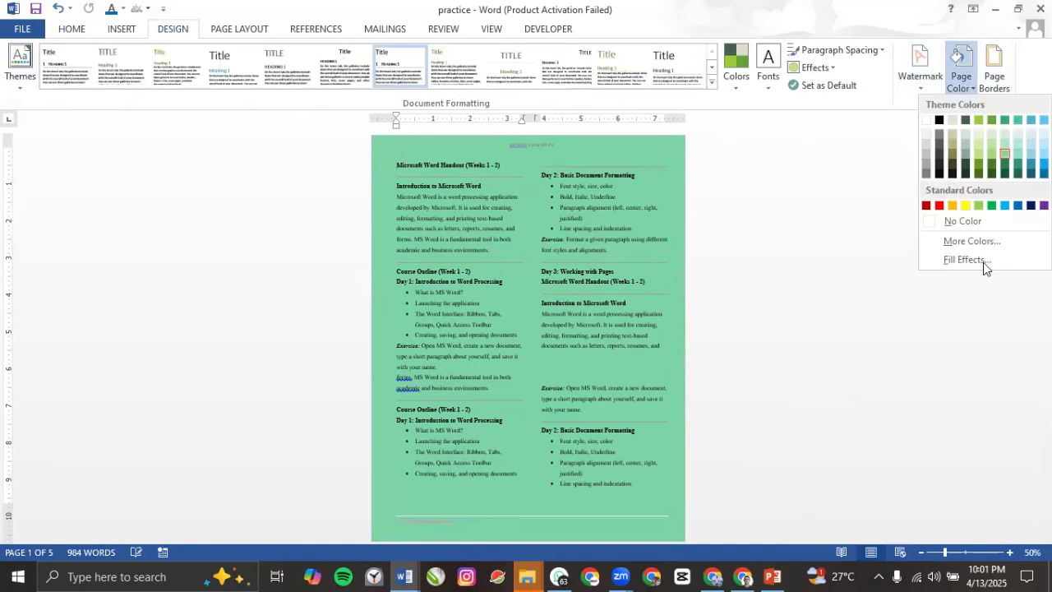
click(961, 222)
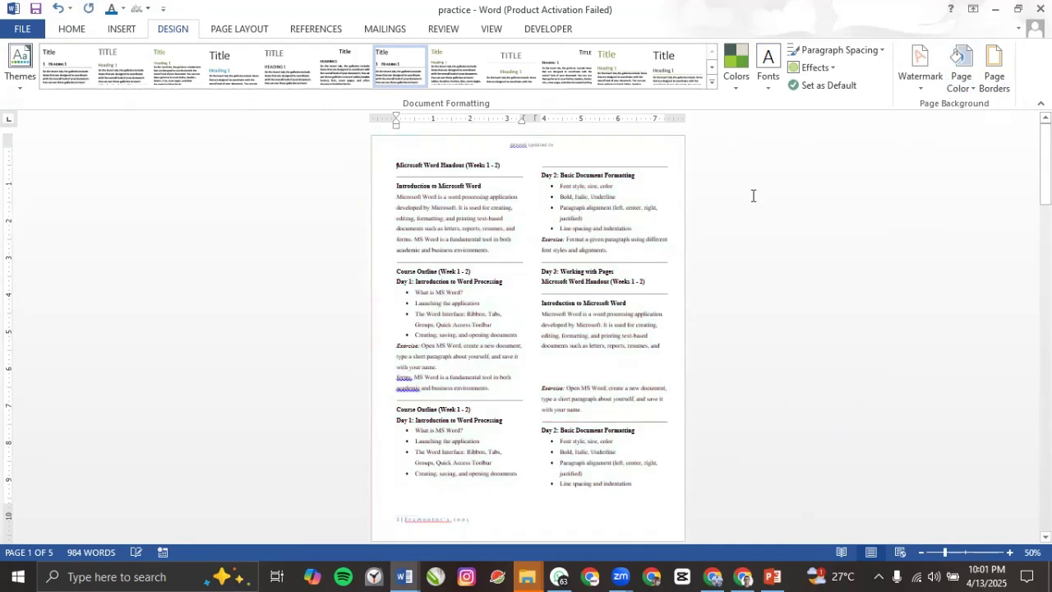
click(986, 87)
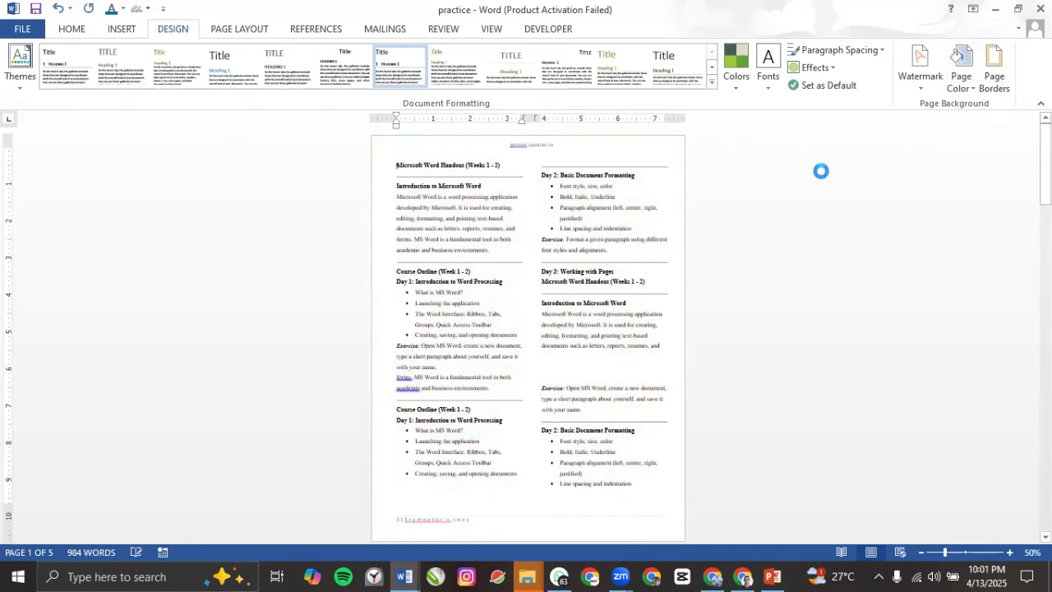
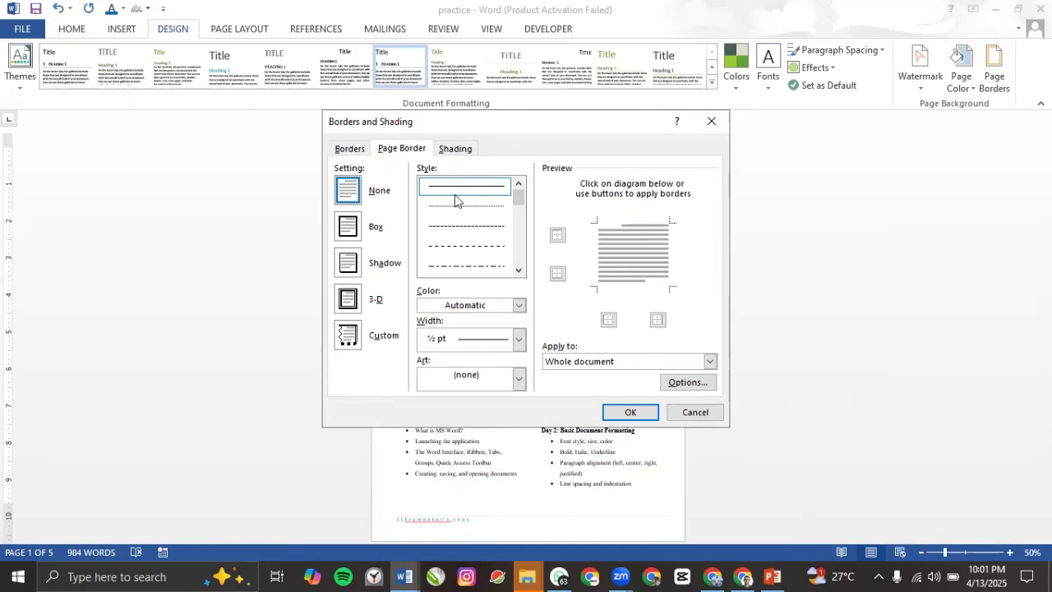
Step: Choose the Box page border and apply it to 'This section - First page only'
click(349, 232)
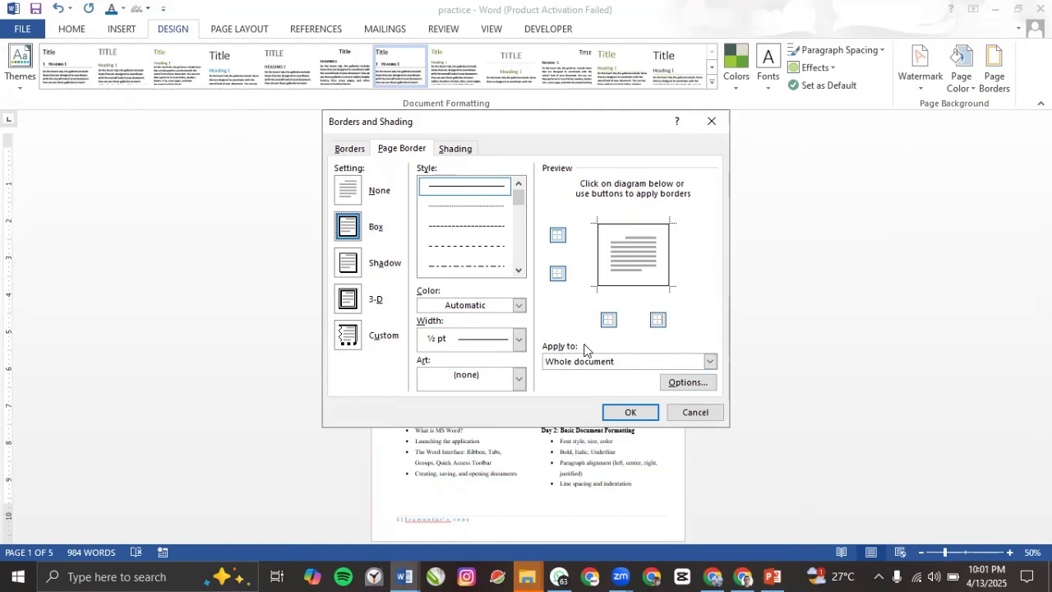
click(711, 362)
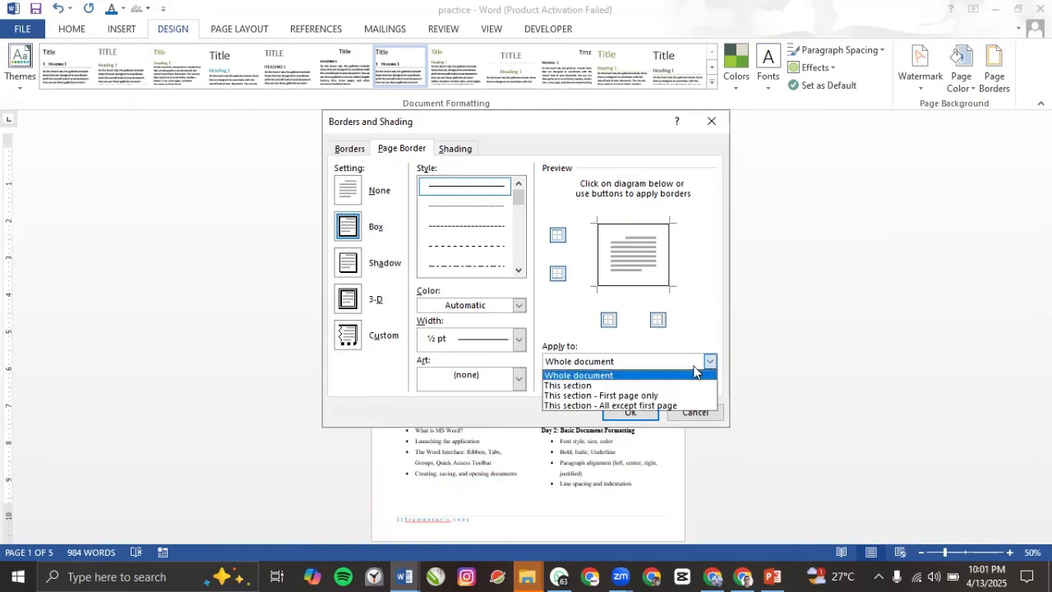
click(603, 397)
click(622, 412)
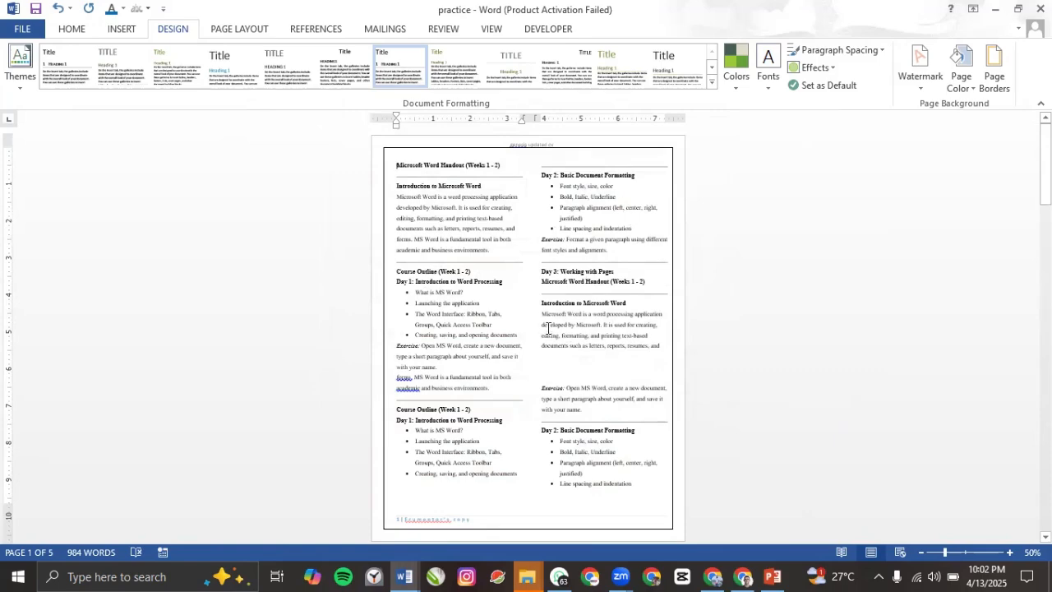
Step: Delete the old header text and return to the document body
scroll(618, 316, up, 2)
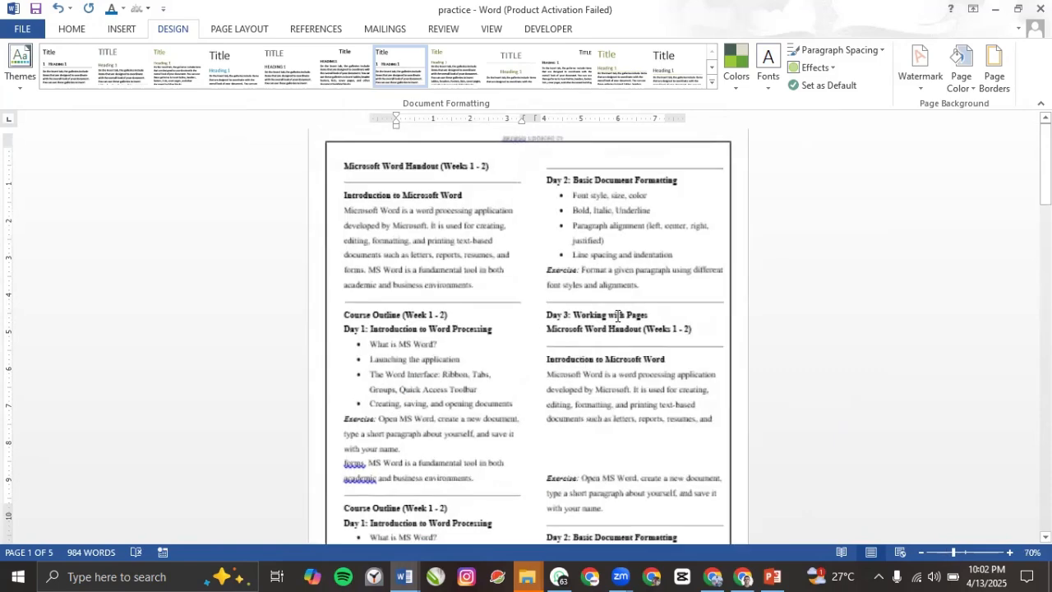
scroll(617, 315, up, 3)
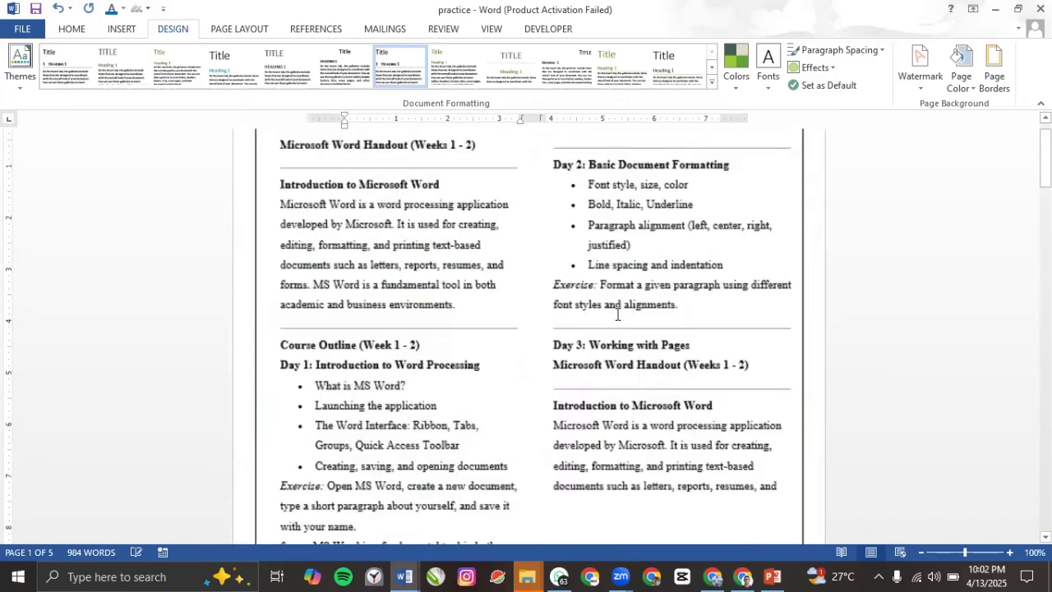
scroll(617, 315, down, 3)
scroll(618, 315, up, 5)
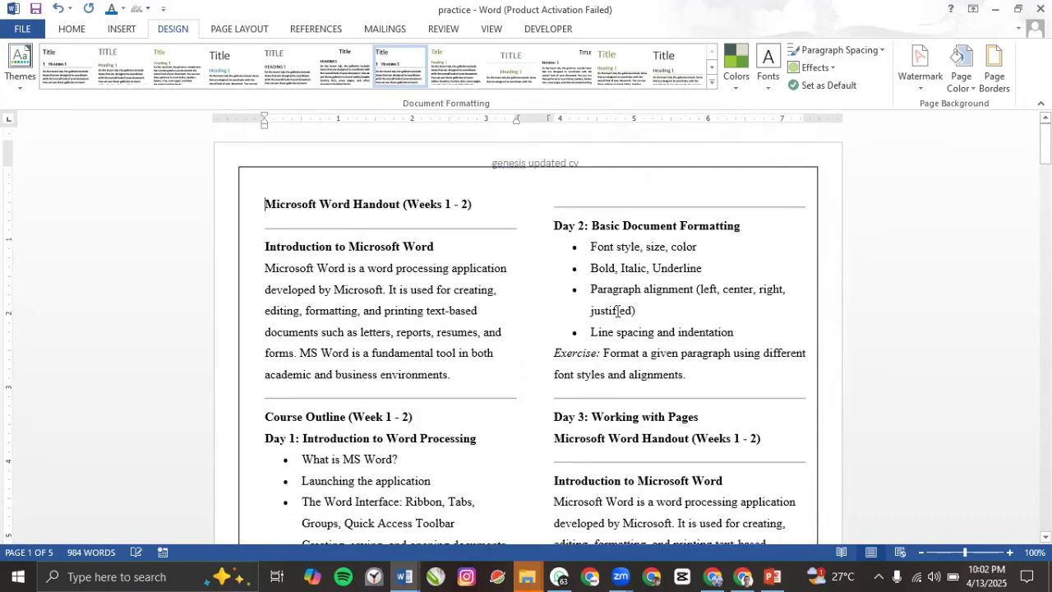
triple_click(520, 166)
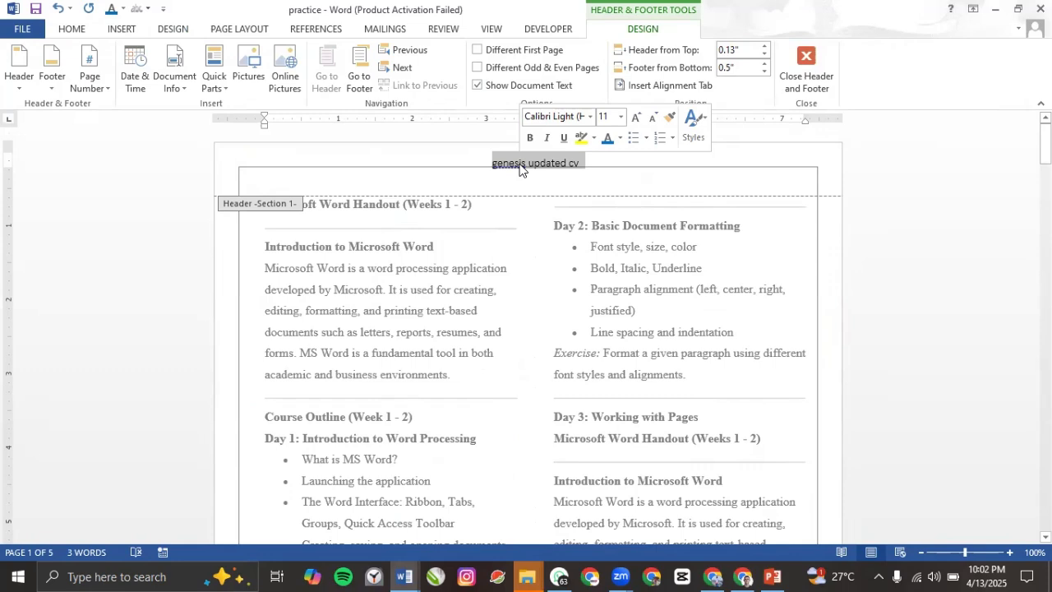
key(BackSpace)
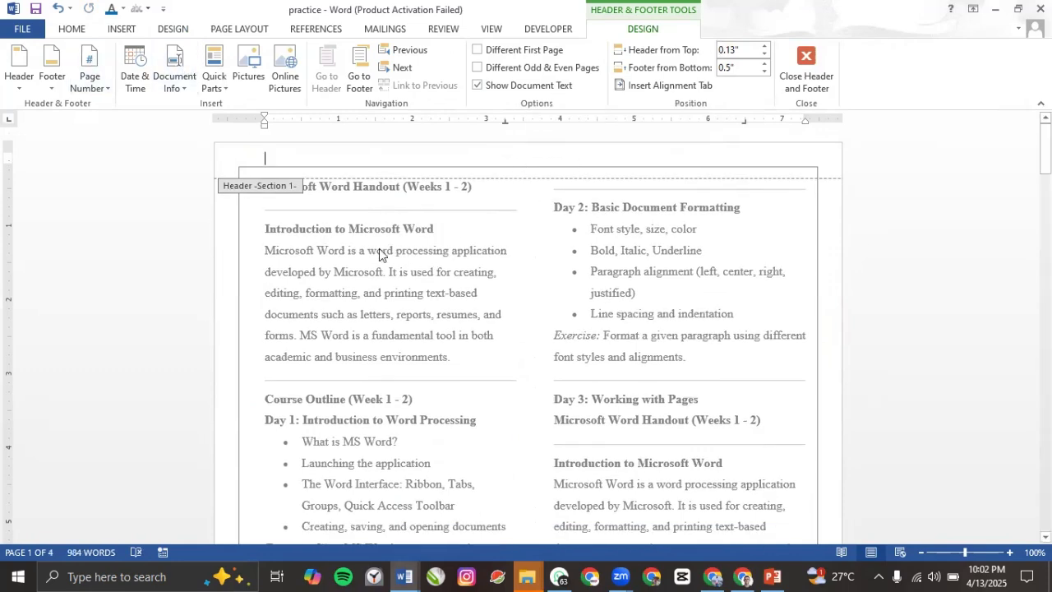
double_click(295, 215)
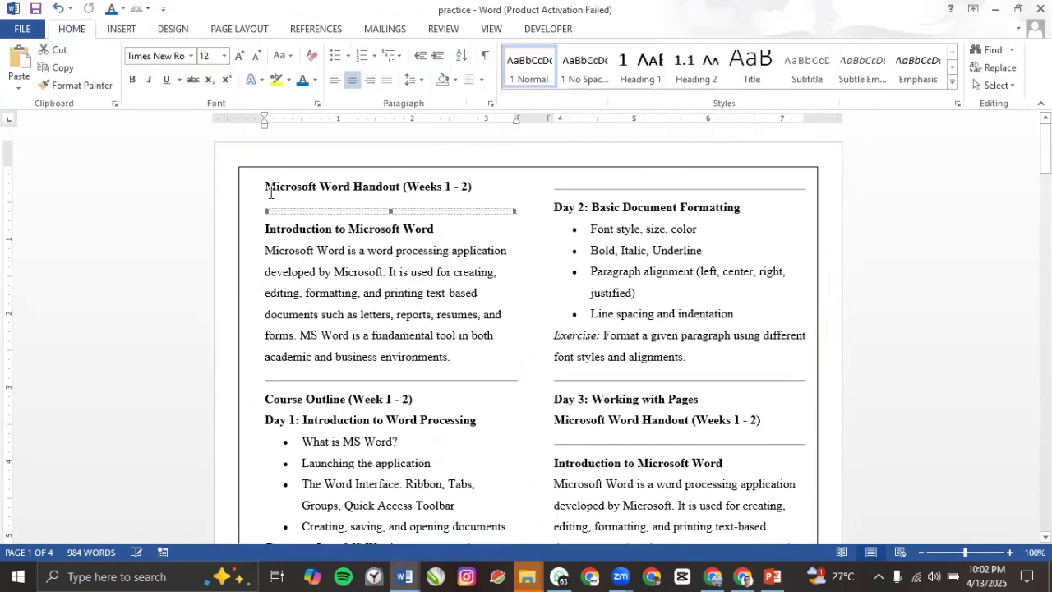
Step: Add three blank lines above the handout title and set the whole document to One column
click(267, 190)
key(Return)
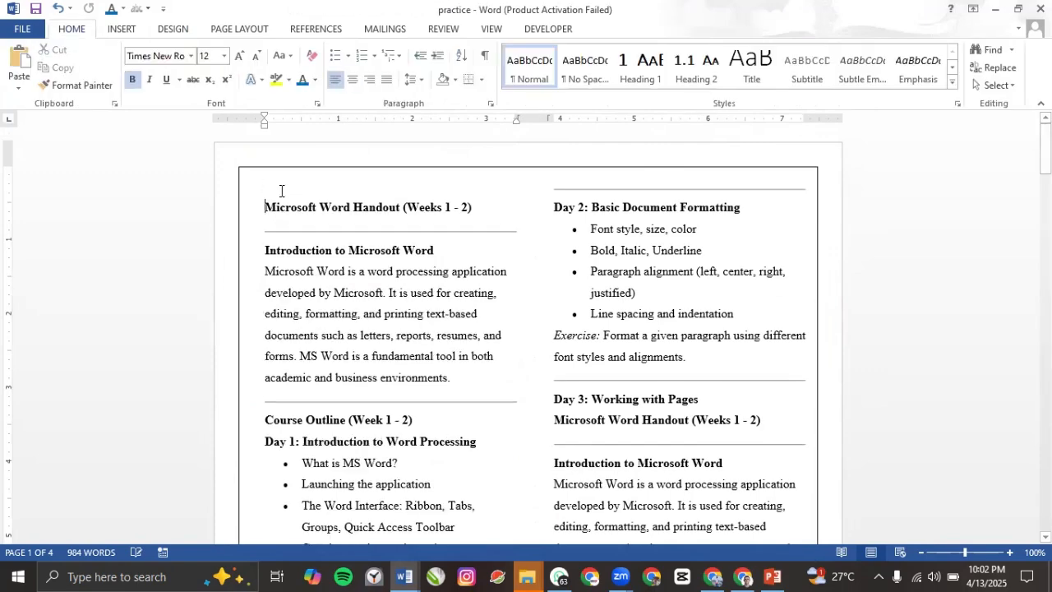
key(Return)
key(Return)
key(Return)
key(Return)
key(Return)
key(Return)
key(Return)
key(Return)
key(Return)
key(Return)
key(Return)
key(Return)
key(Return)
key(Return)
key(Return)
key(Return)
key(Return)
key(Return)
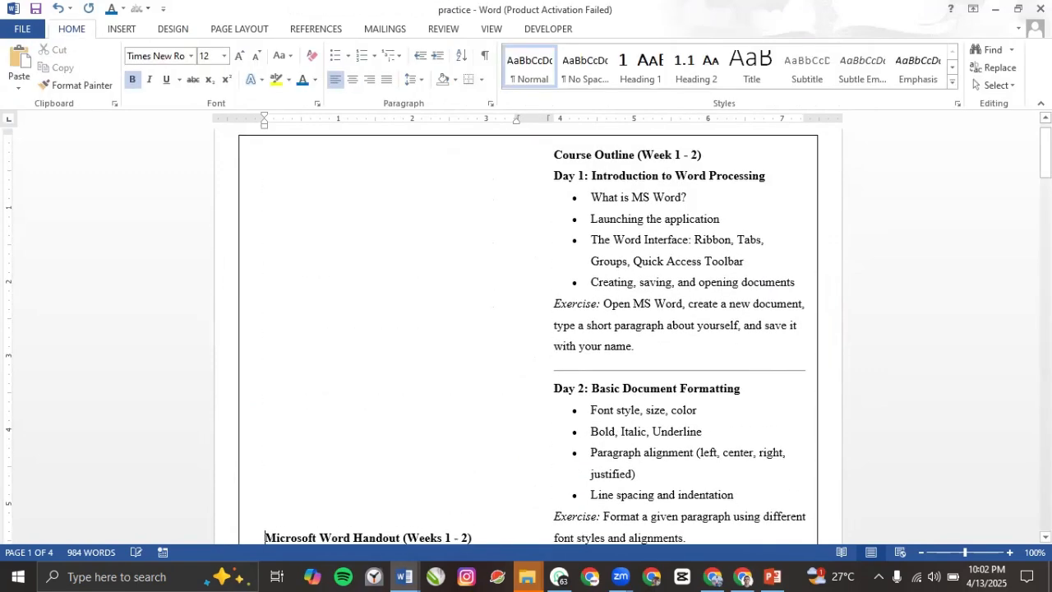
key(Return)
key(Return)
key(Return)
key(Return)
key(Return)
key(Return)
key(Return)
key(Return)
key(ctrl+a)
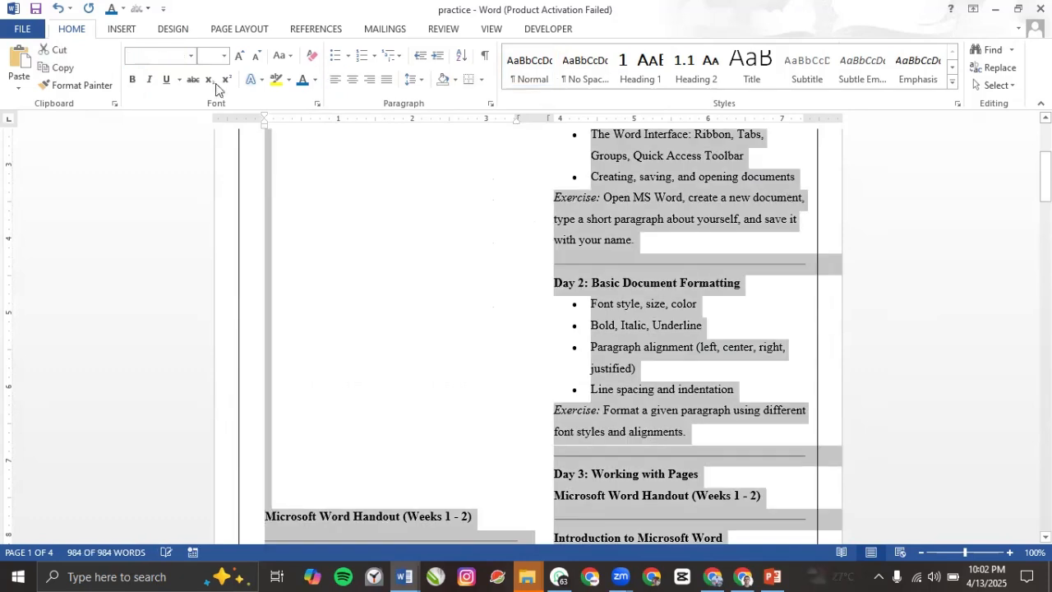
click(249, 29)
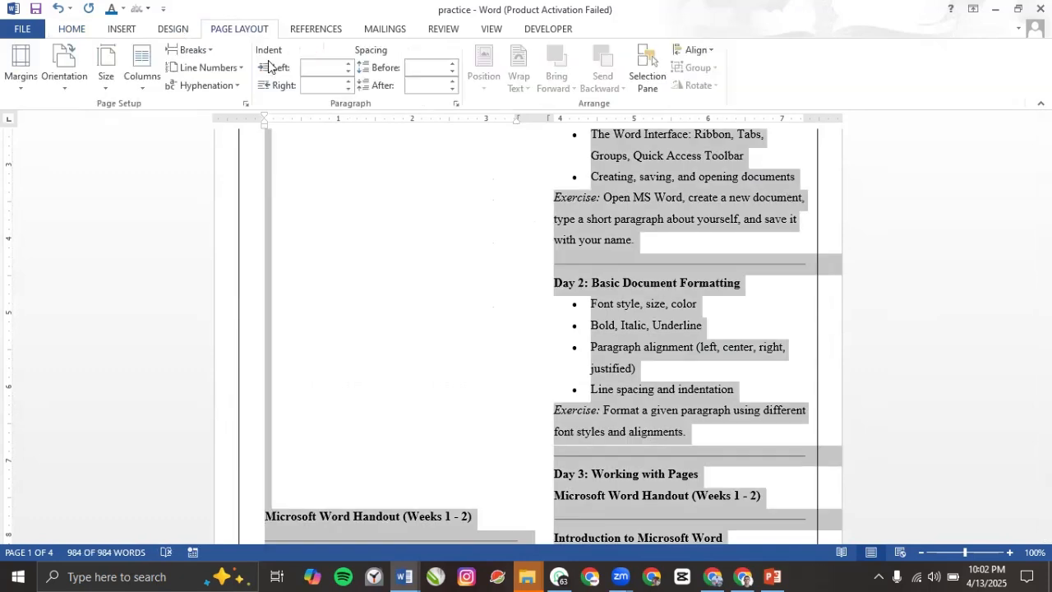
click(143, 69)
click(142, 176)
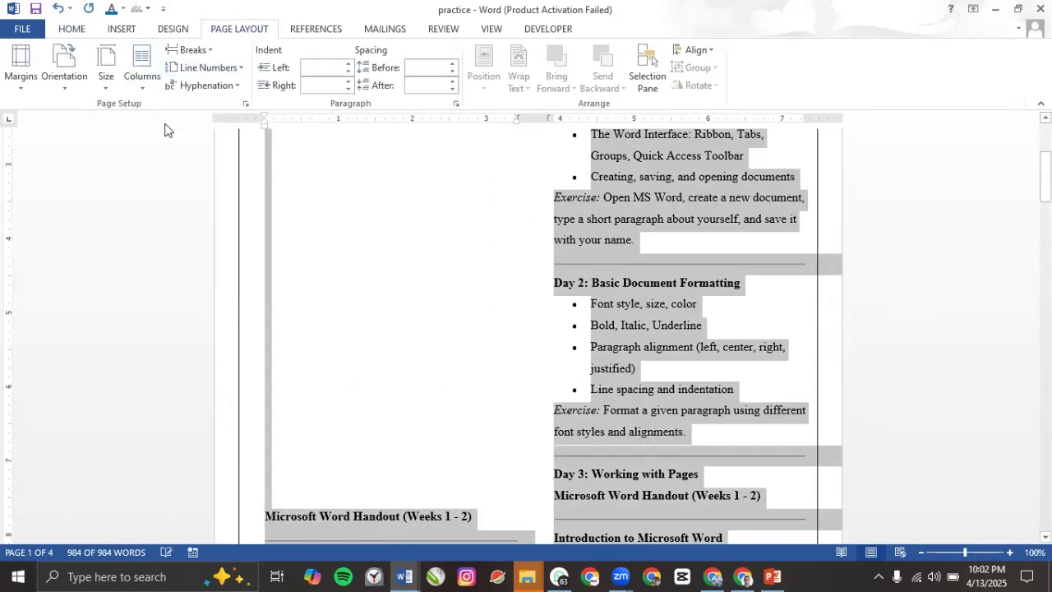
Step: Push the handout down with blank lines and remove the stray quote mark, leaving page one empty
scroll(466, 245, up, 1)
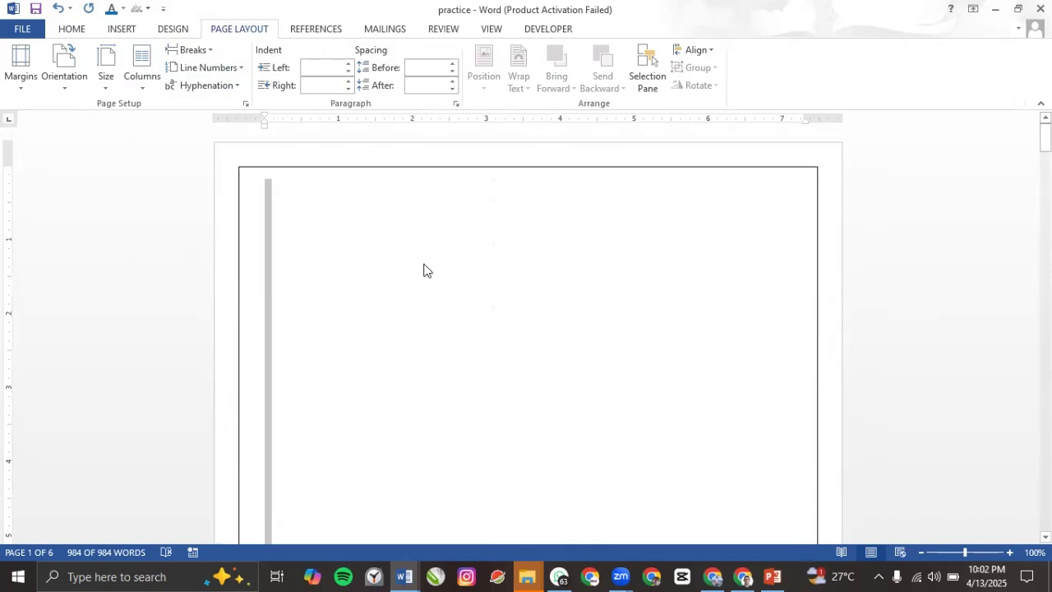
scroll(423, 271, down, 10)
scroll(394, 270, up, 3)
click(372, 280)
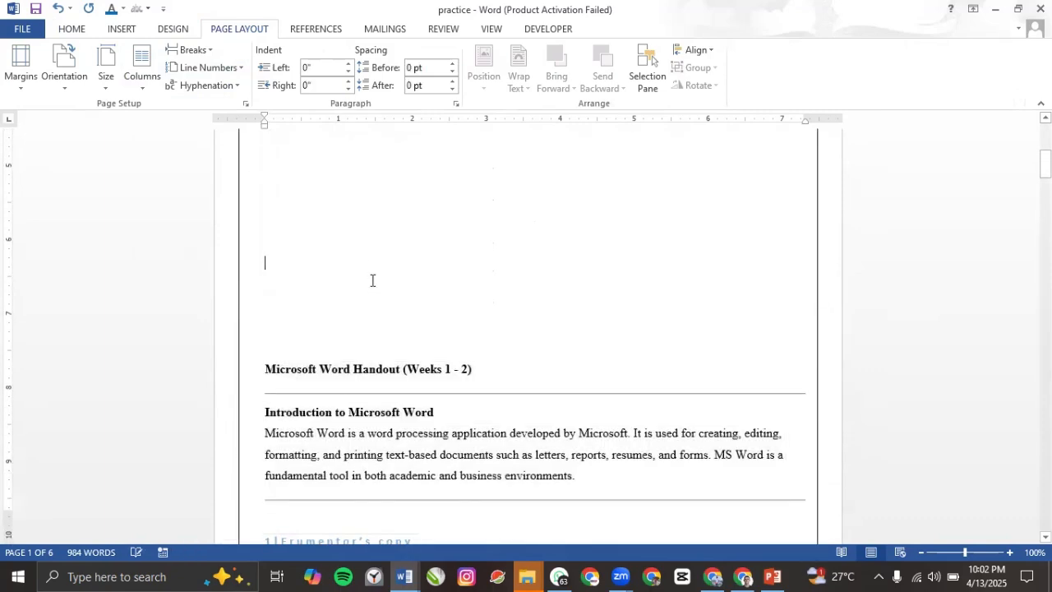
text(')
key(Return)
key(Return)
key(Return)
key(Return)
key(Return)
key(Return)
key(Return)
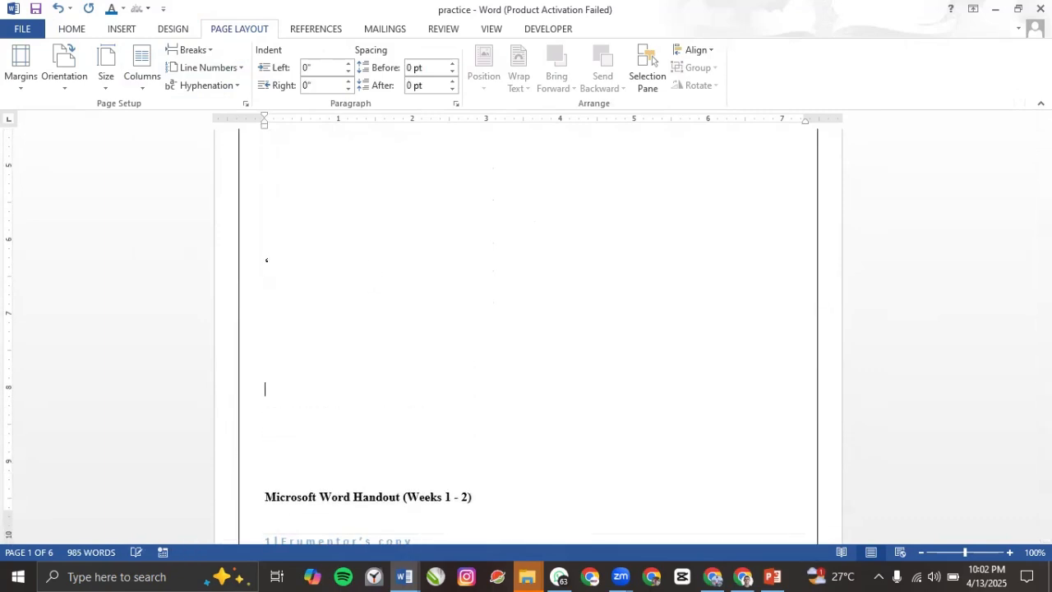
scroll(380, 276, down, 4)
scroll(378, 275, up, 5)
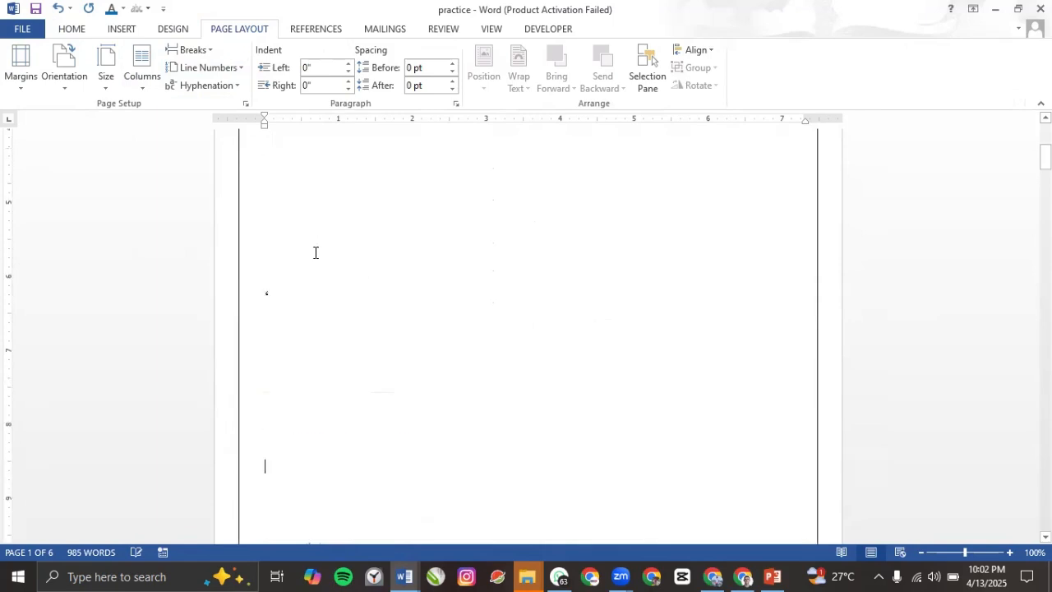
drag(285, 312, 254, 279)
key(BackSpace)
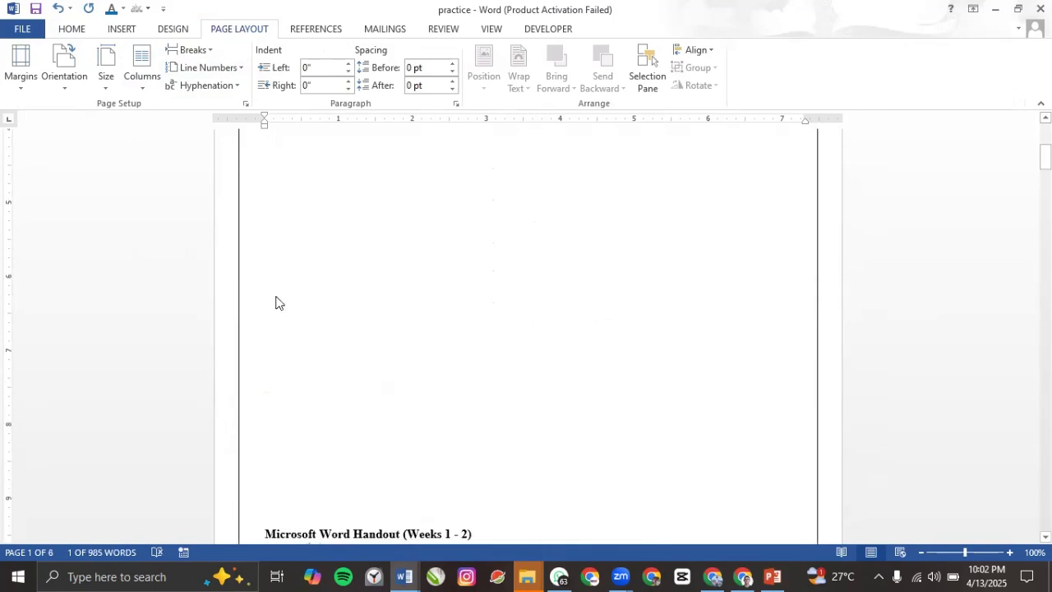
key(Return)
scroll(312, 289, down, 3)
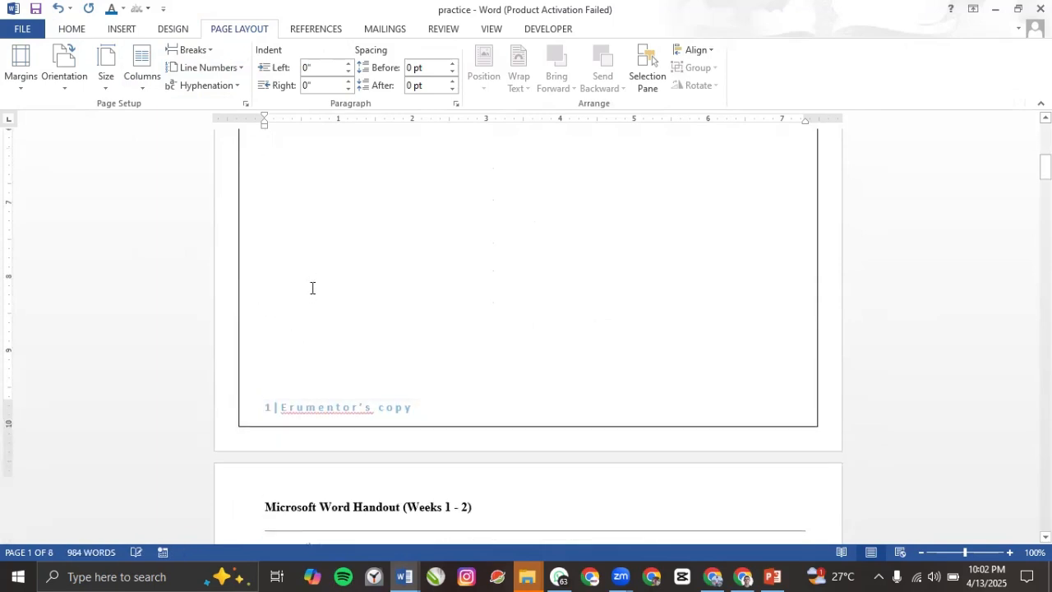
scroll(366, 270, up, 4)
scroll(367, 271, up, 3)
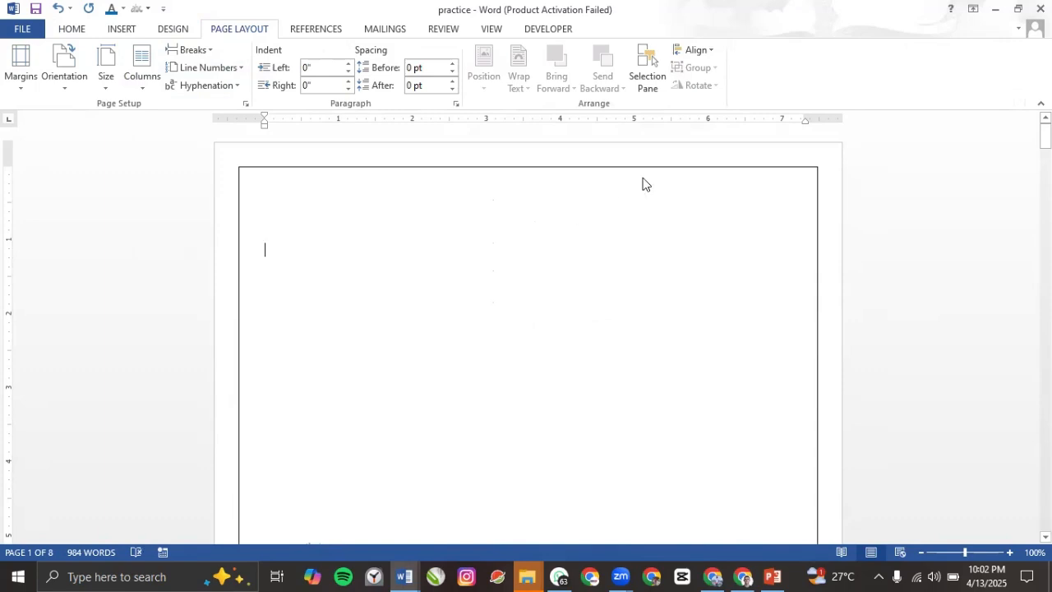
Step: Type INTRODUCTION TO MS WORD, BY, GENOB TECH and APRIL, 2025 on the cover, then select them
text(INTROD)
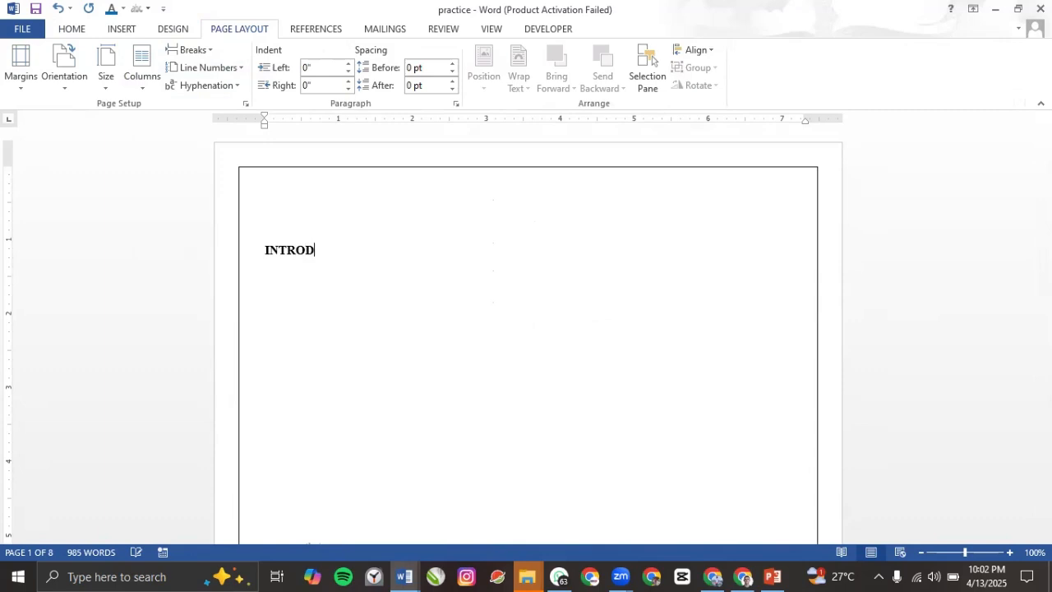
text(UCTION TO MS )
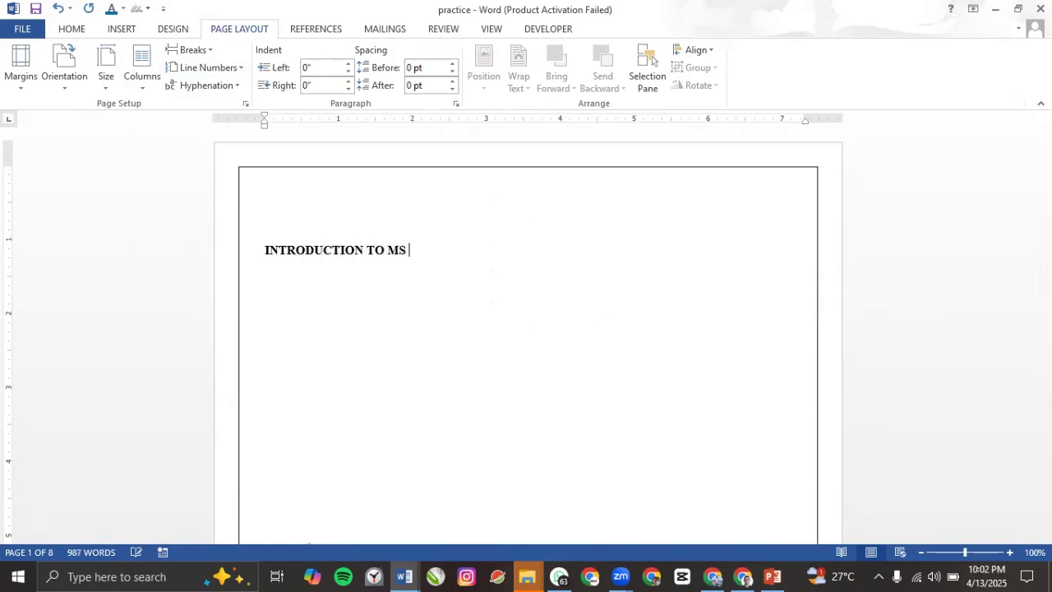
text(WOR)
text(D )
text(BT)
key(BackSpace)
key(Return)
text(GENOB TECH )
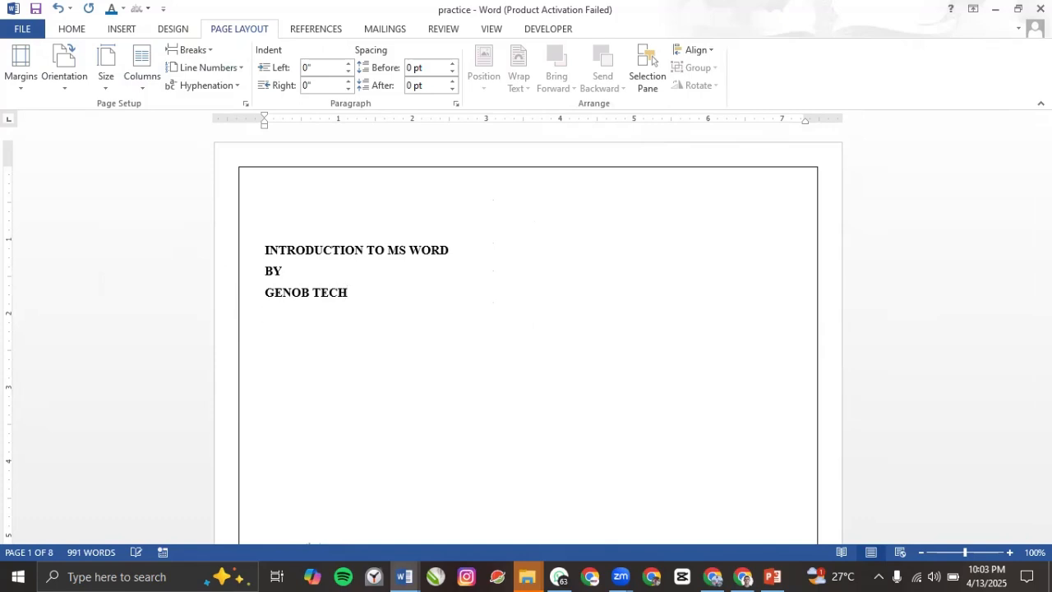
text(APRIL, 2025)
ctrl+scroll(420, 258, down, 4)
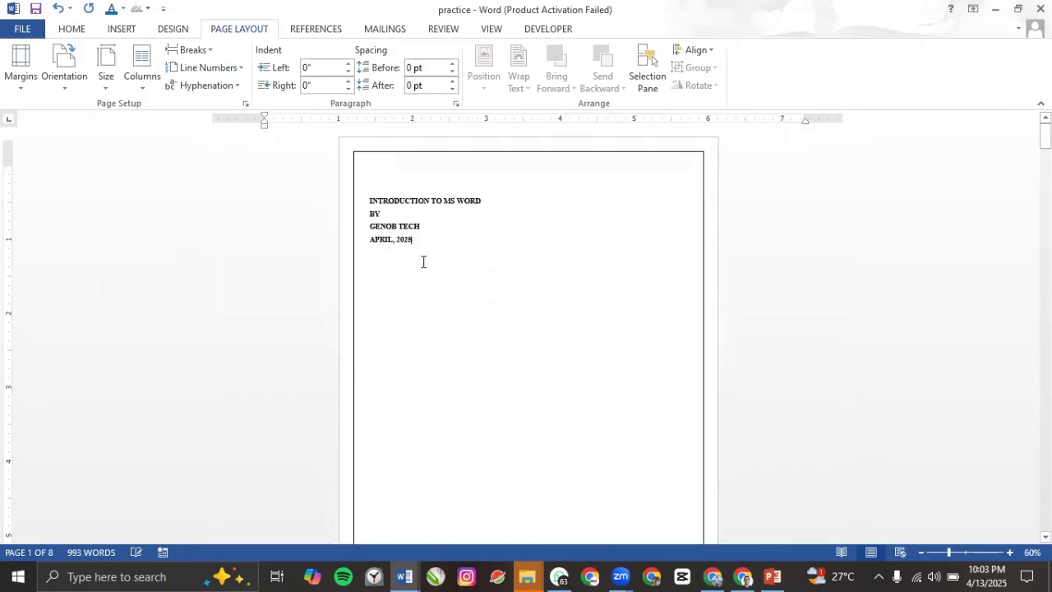
ctrl+scroll(423, 261, down, 2)
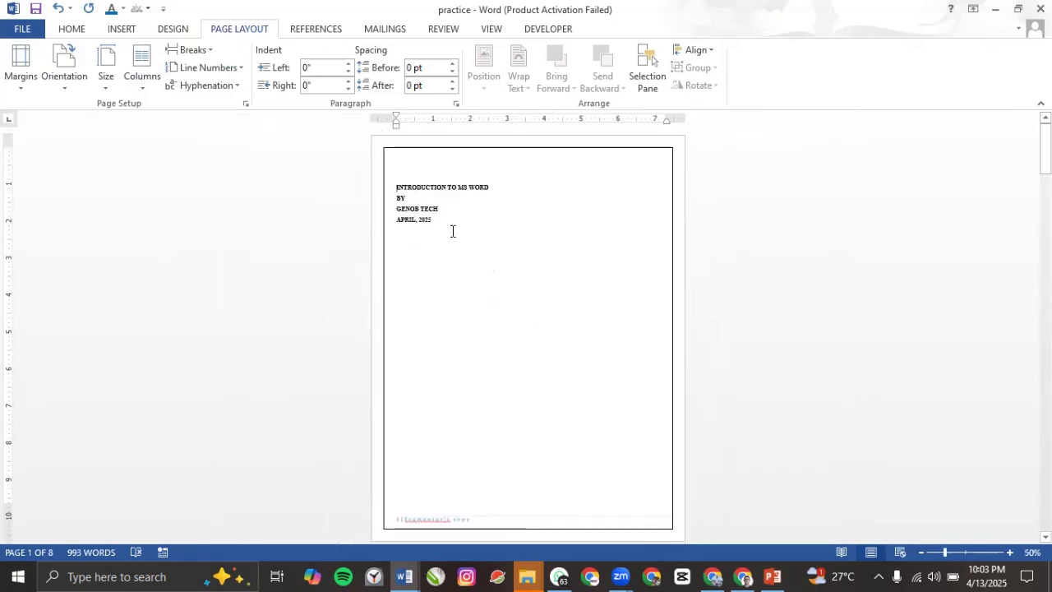
drag(452, 231, 291, 161)
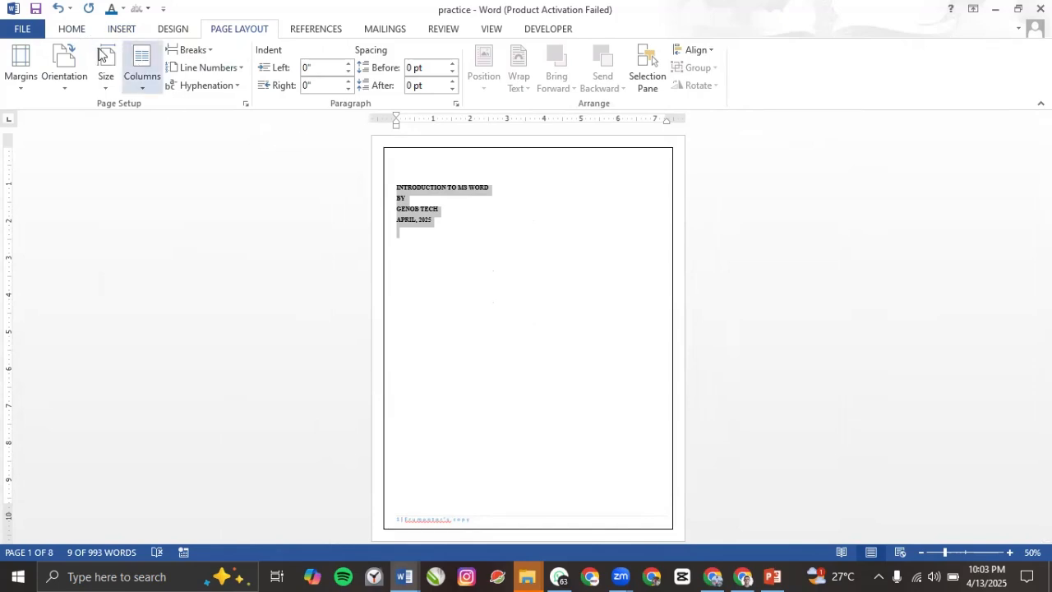
Step: Enlarge the selected cover text to 72 pt and centre it
click(73, 30)
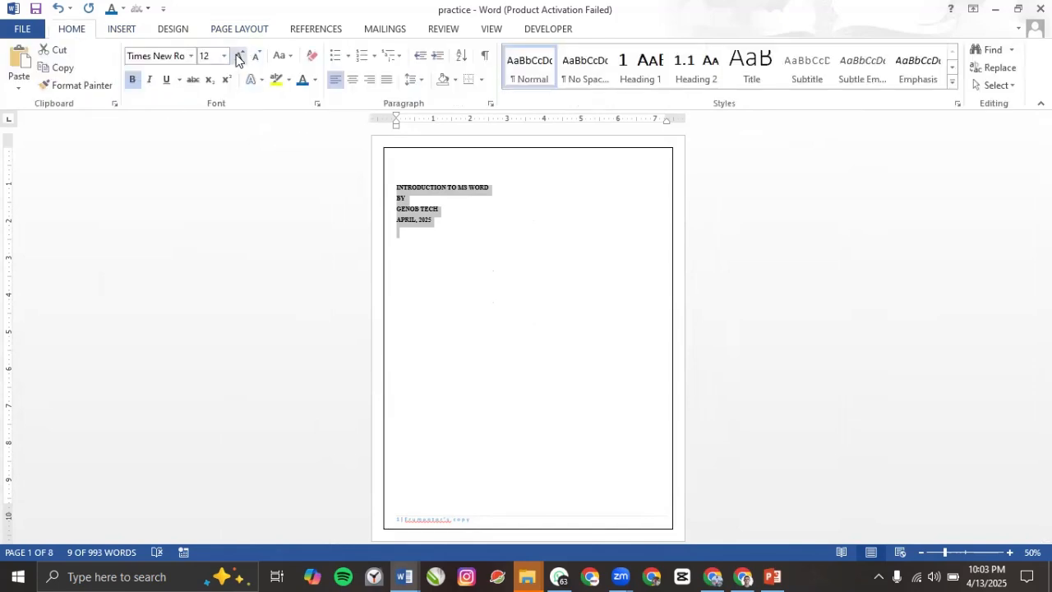
click(239, 56)
click(238, 56)
click(239, 55)
click(238, 56)
click(238, 56)
click(239, 56)
click(238, 55)
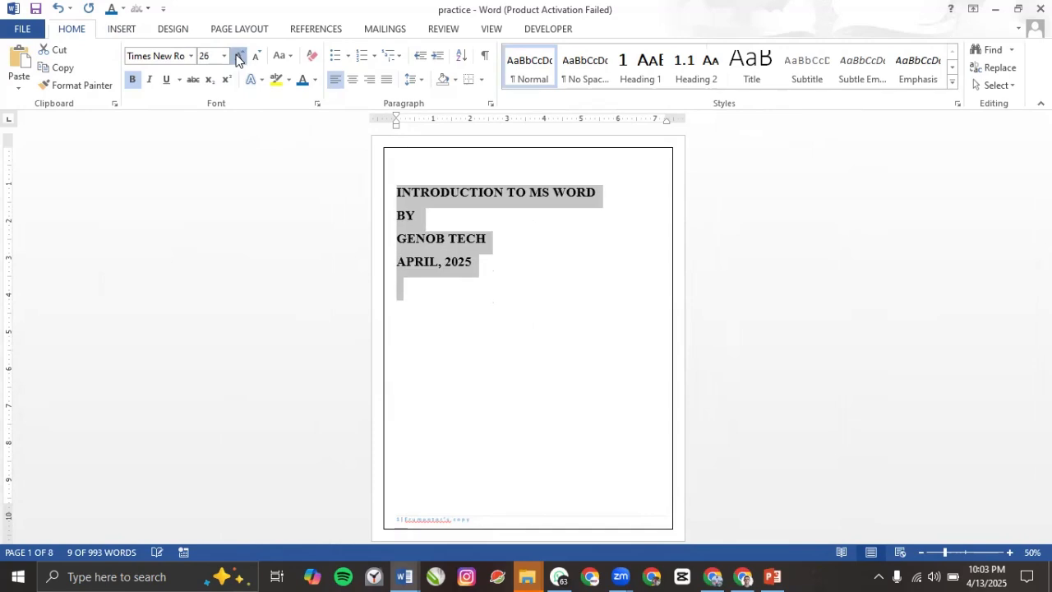
click(238, 56)
click(239, 56)
click(238, 56)
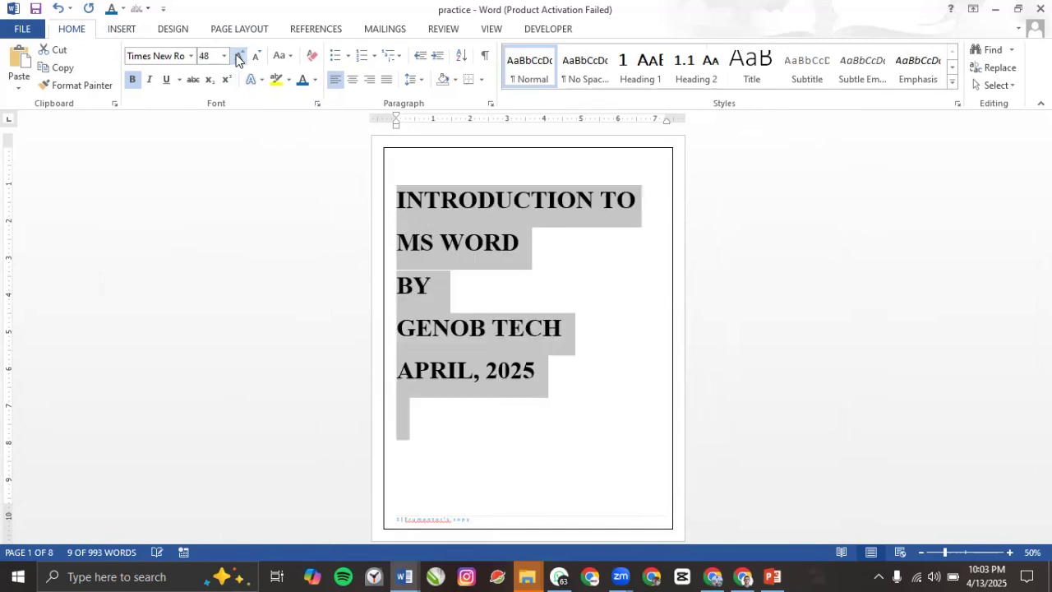
click(237, 58)
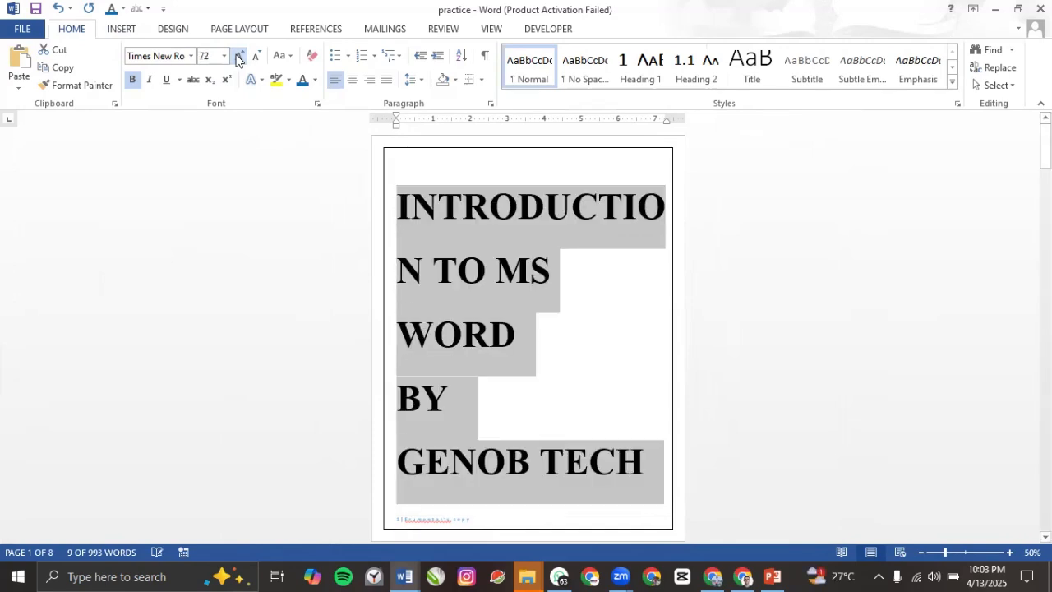
click(352, 80)
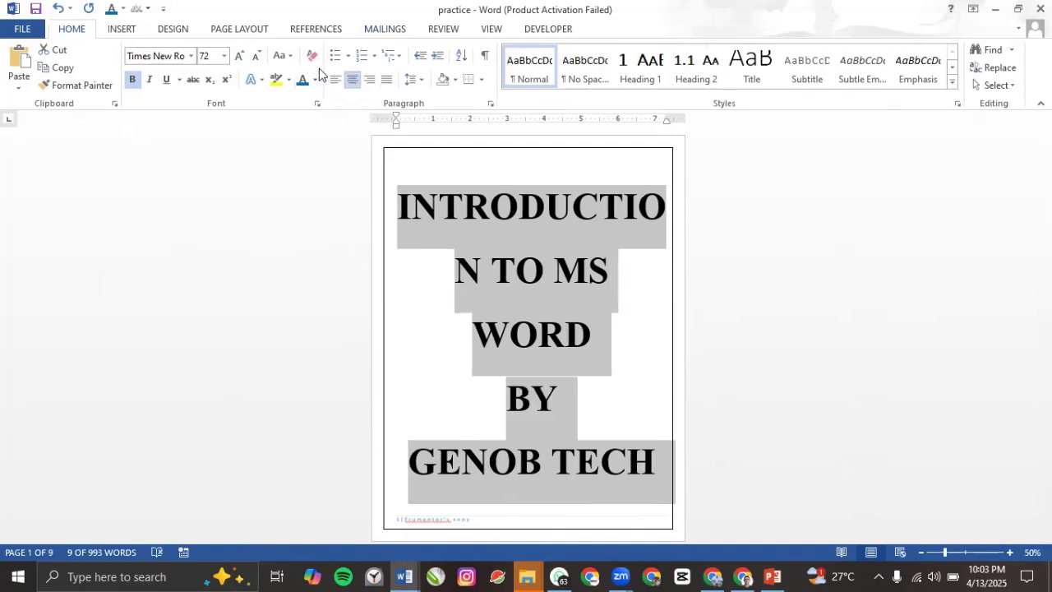
Step: Shrink the cover text to 55 pt and widen the text area by dragging the ruler margins outward
key(ctrl+bracketleft)
key(ctrl+bracketleft)
key(ctrl+bracketleft)
key(ctrl+bracketleft)
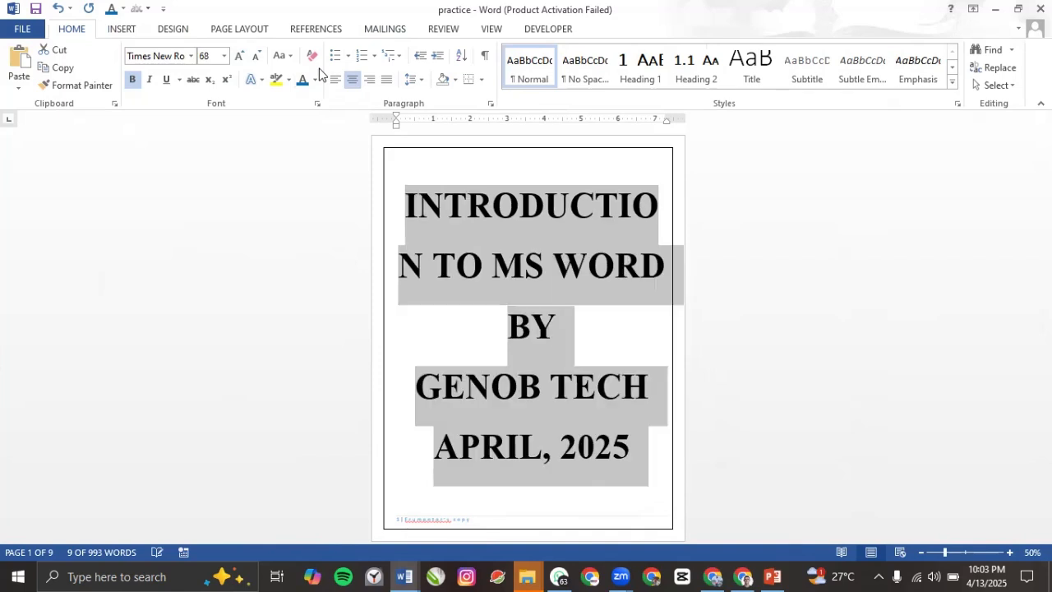
key(ctrl+bracketleft)
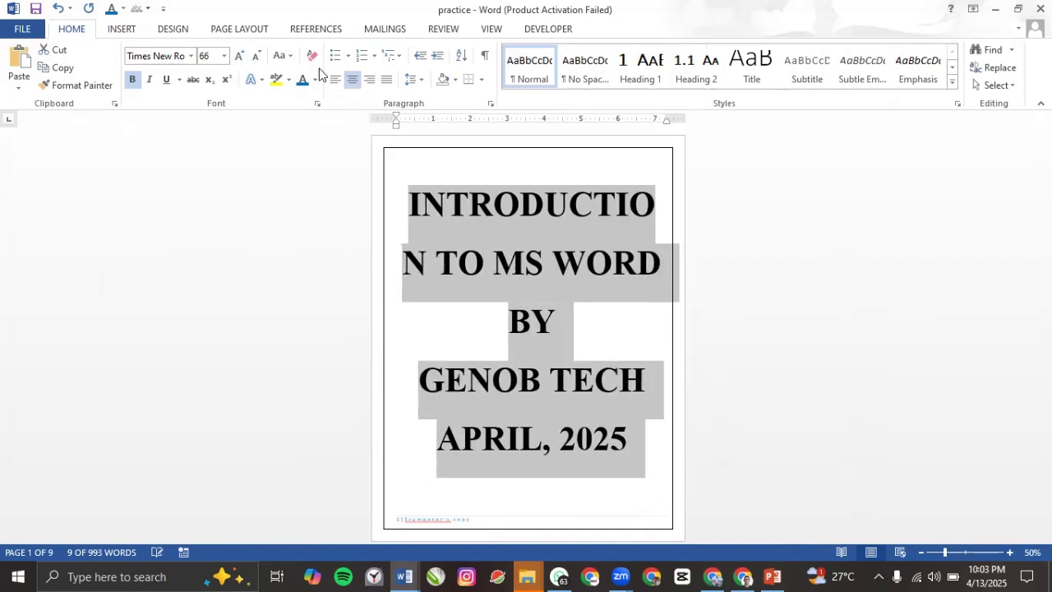
key(ctrl+bracketleft)
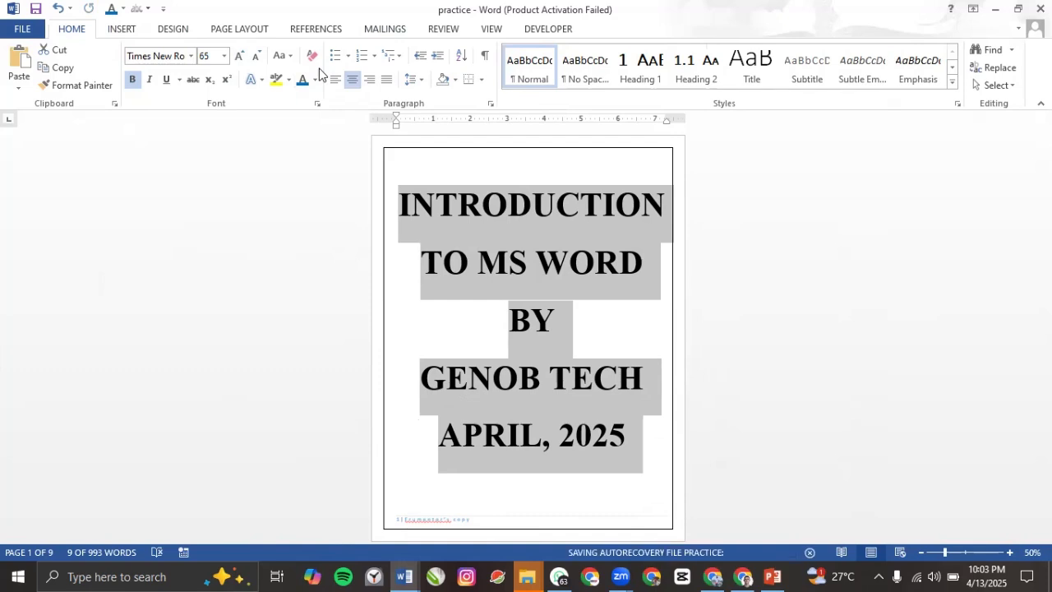
key(ctrl+bracketleft)
key(ctrl+bracketleft)
key(ctrl+bracketleft)
key(ctrl+bracketleft)
key(ctrl+bracketleft)
key(ctrl+bracketleft)
key(ctrl+bracketleft)
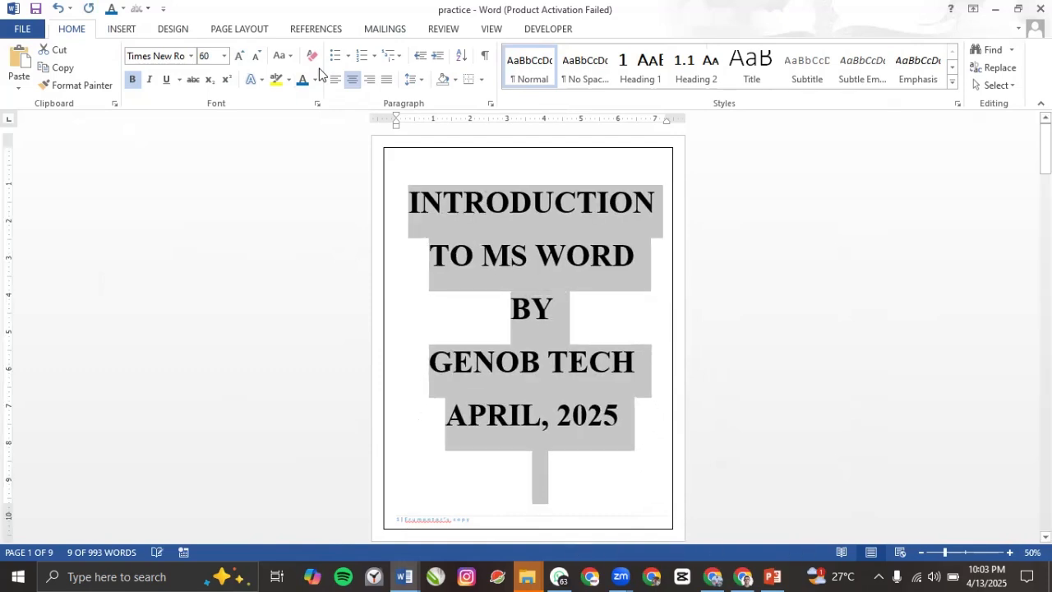
key(ctrl+bracketleft)
key(ctrl+bracketleft)
key(ctrl+bracketleft)
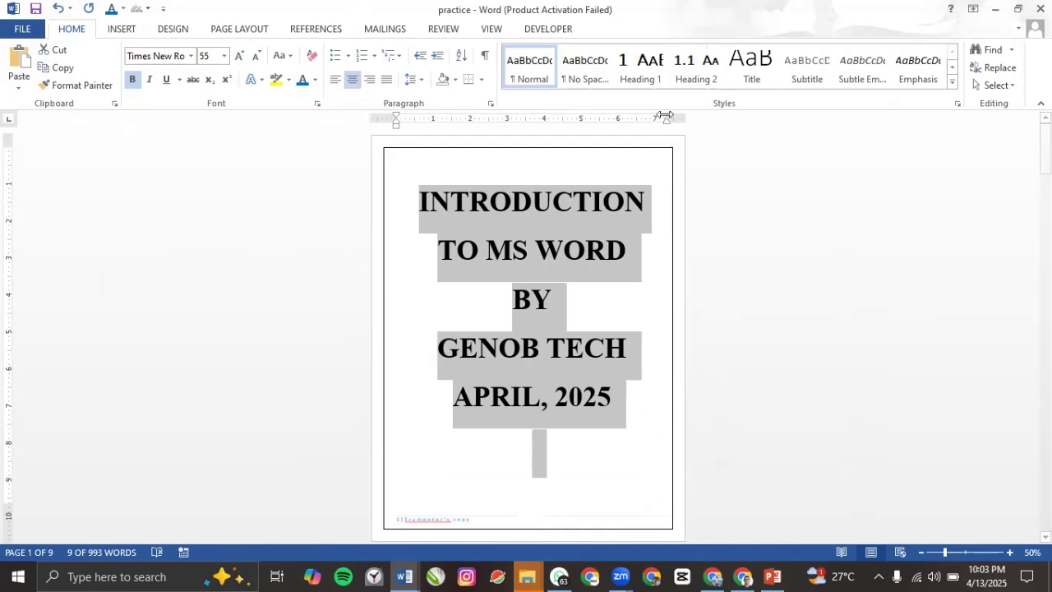
drag(667, 117, 681, 116)
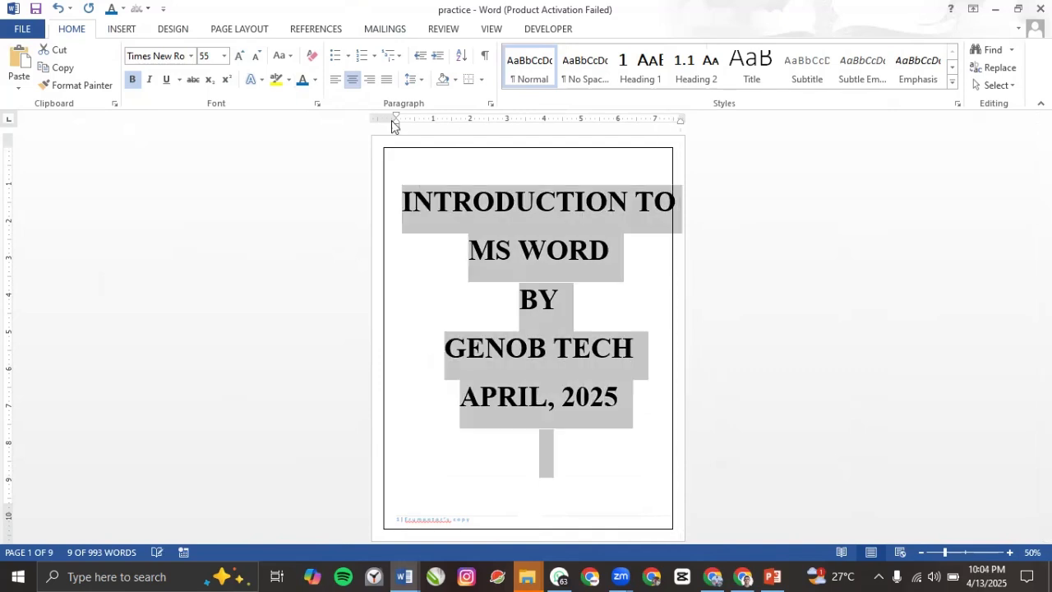
drag(395, 117, 380, 117)
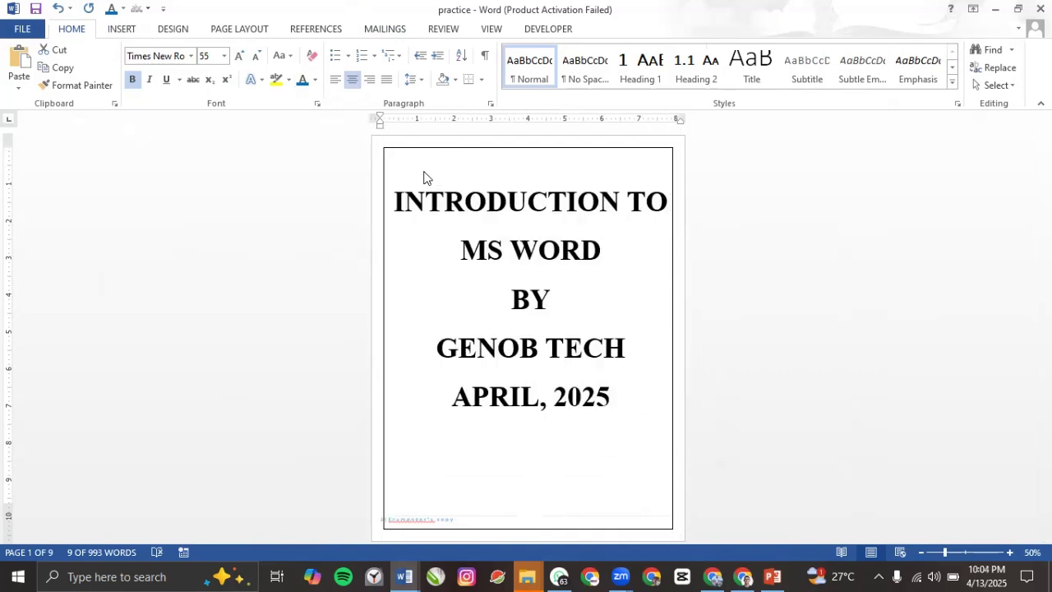
Step: Add blank lines around BY and APRIL, 2025 and give the BY/GENOB TECH lines 1.0 spacing
click(524, 270)
click(514, 300)
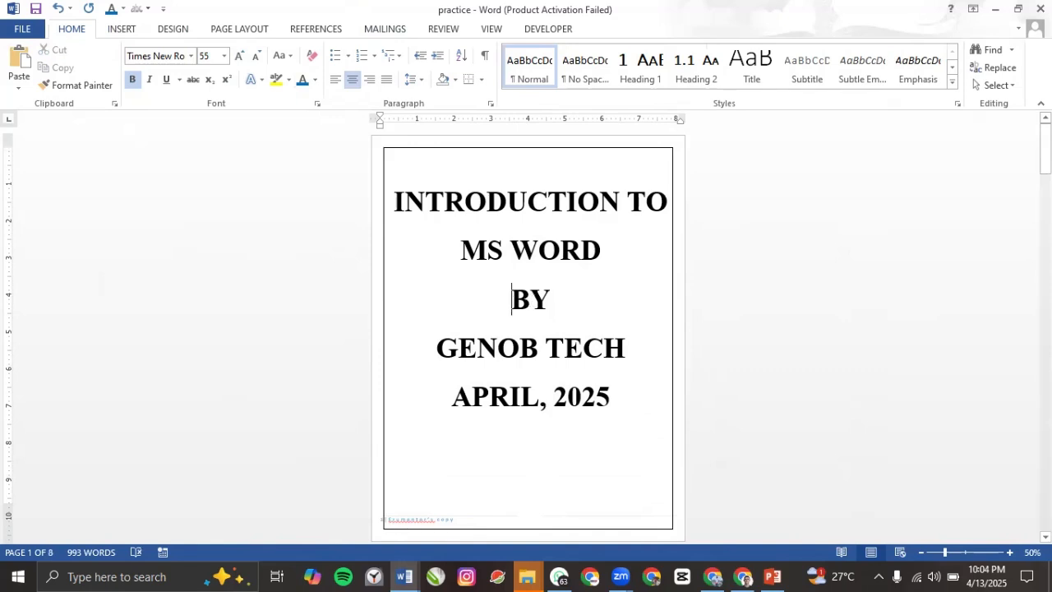
key(Return)
key(Return)
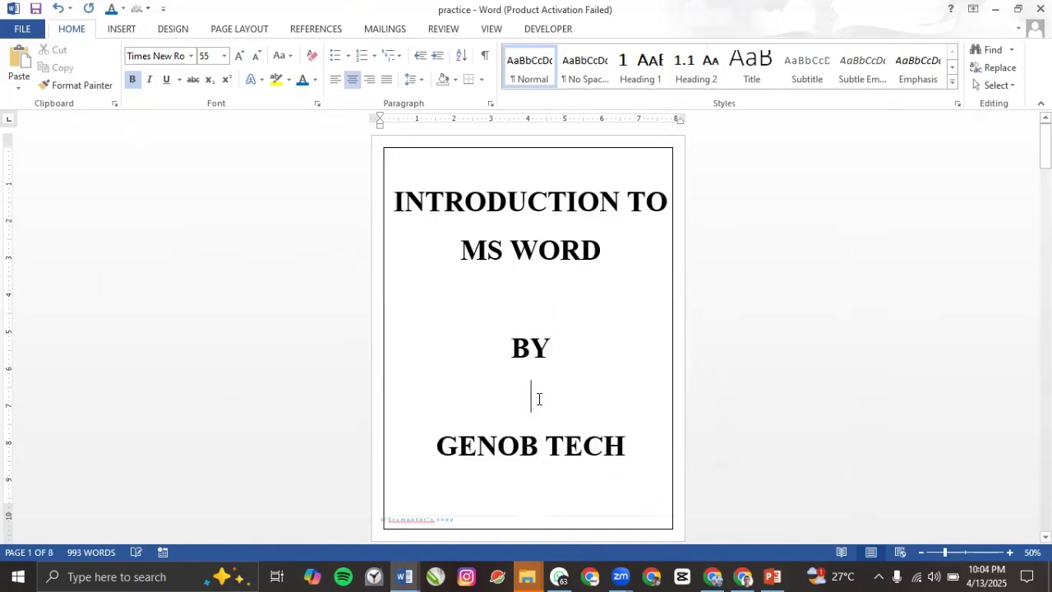
scroll(521, 404, down, 2)
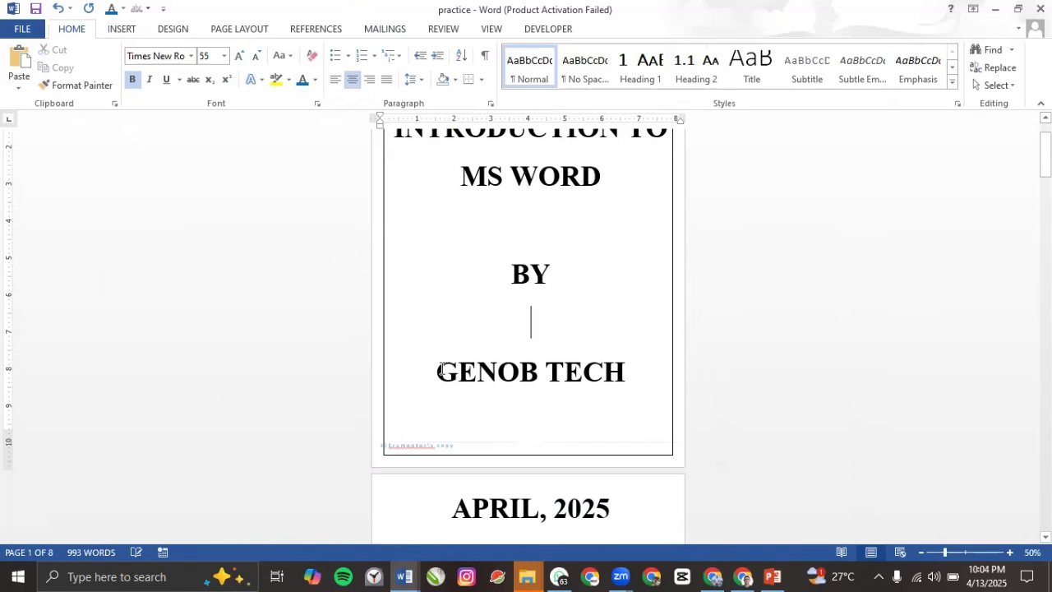
drag(442, 370, 626, 372)
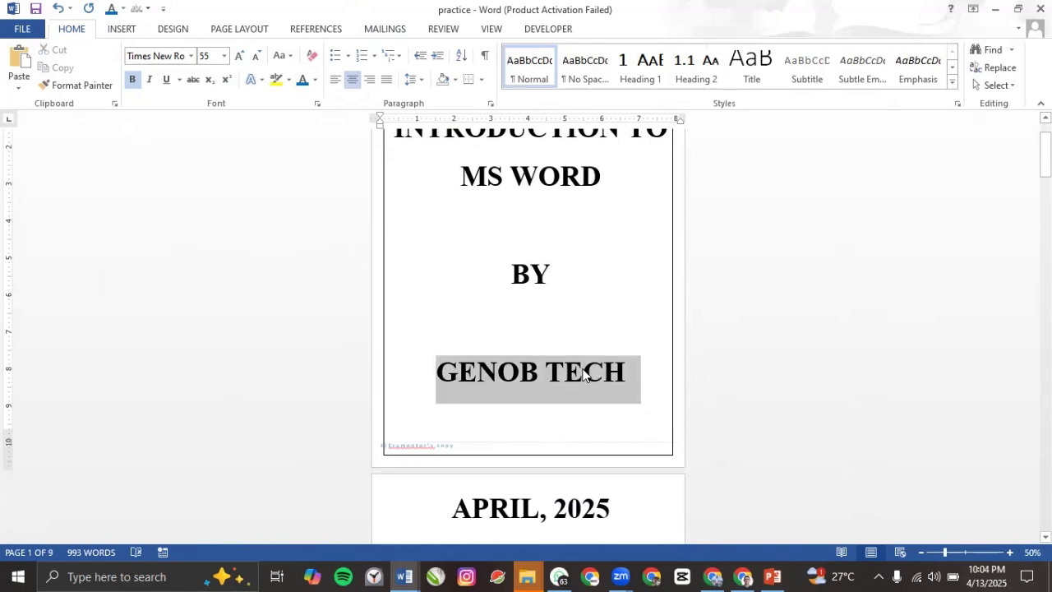
click(506, 231)
drag(507, 231, 505, 340)
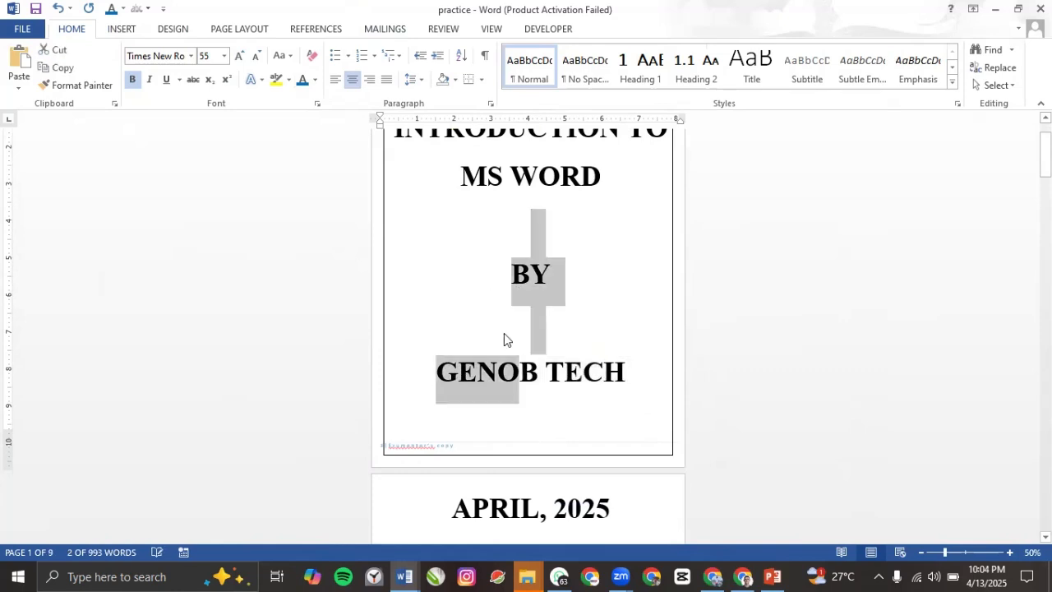
click(413, 79)
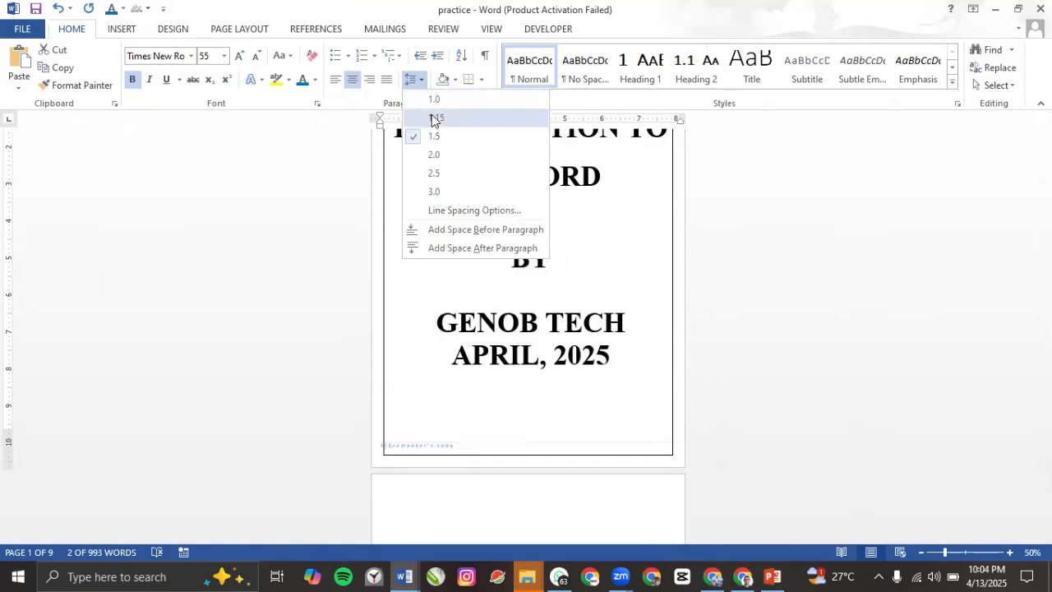
click(435, 100)
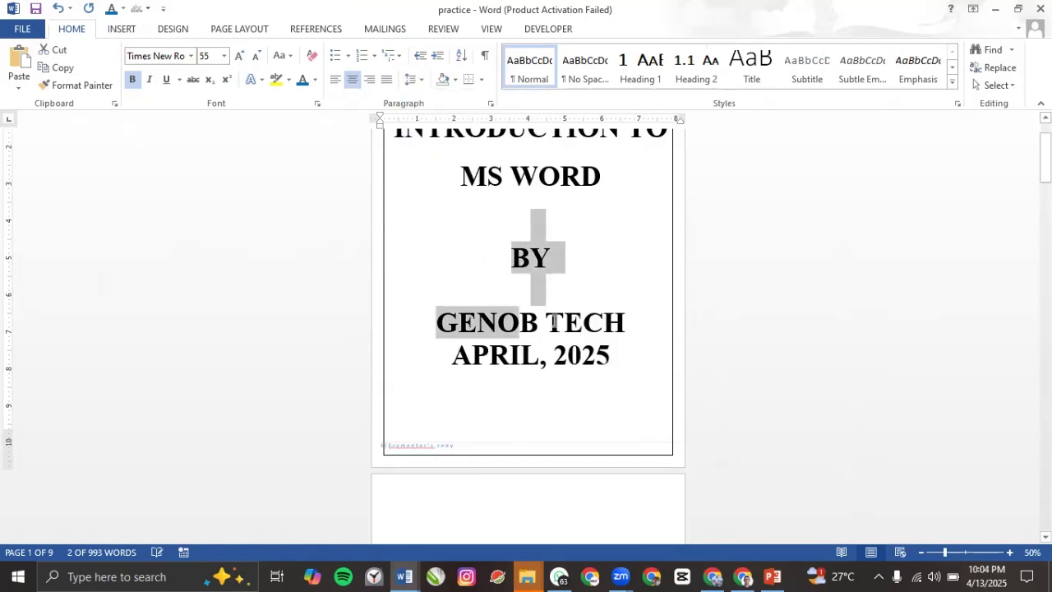
click(546, 297)
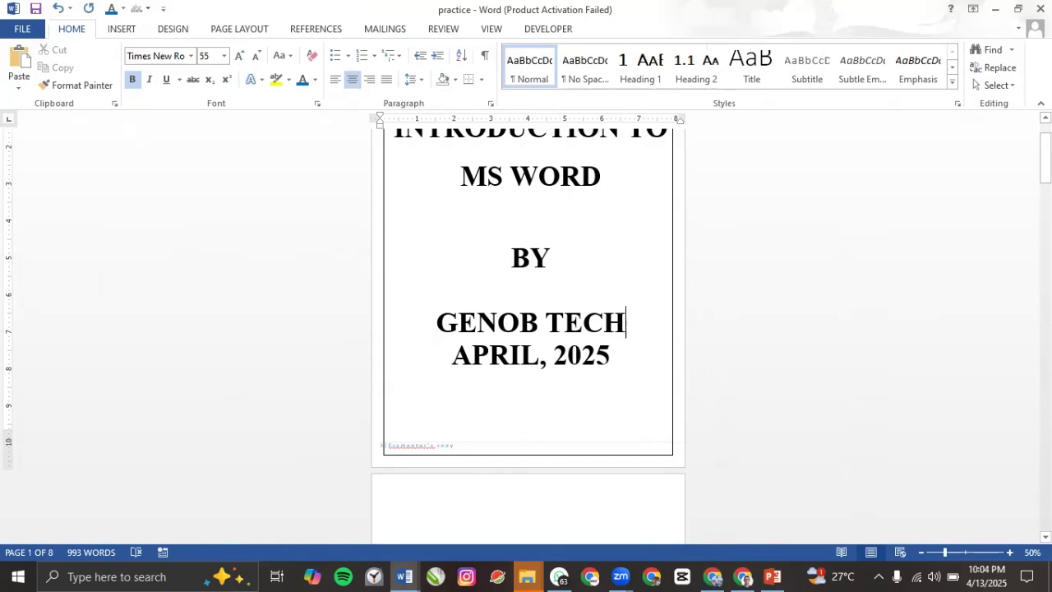
key(Return)
Step: Shrink the INTRODUCTION TO MS WORD title to 52 pt and select its first line
scroll(526, 281, up, 1)
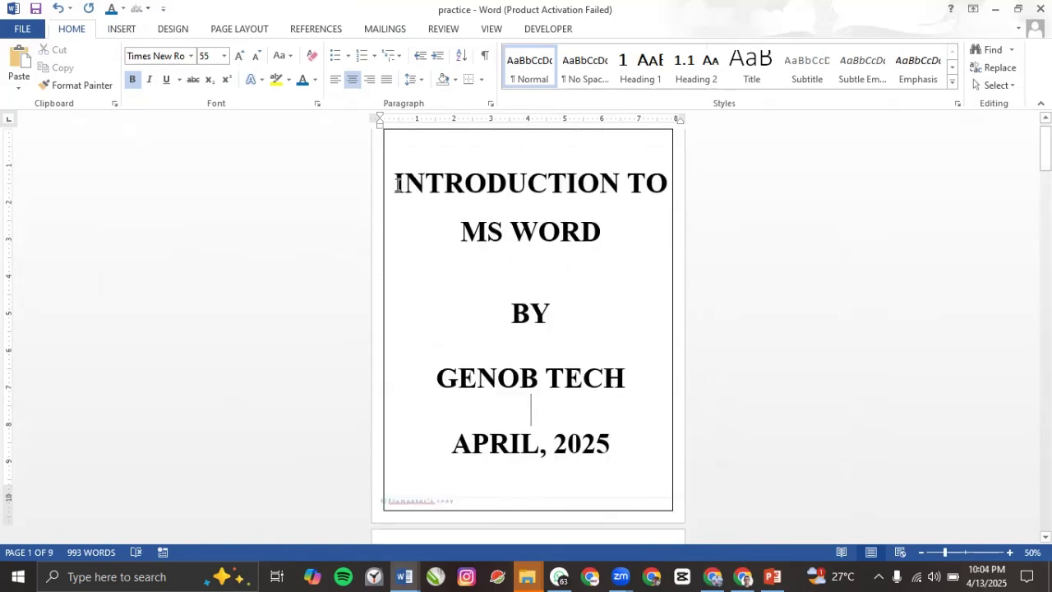
drag(654, 175, 667, 237)
key(ctrl+bracketleft)
key(ctrl+bracketleft)
key(ctrl+bracketleft)
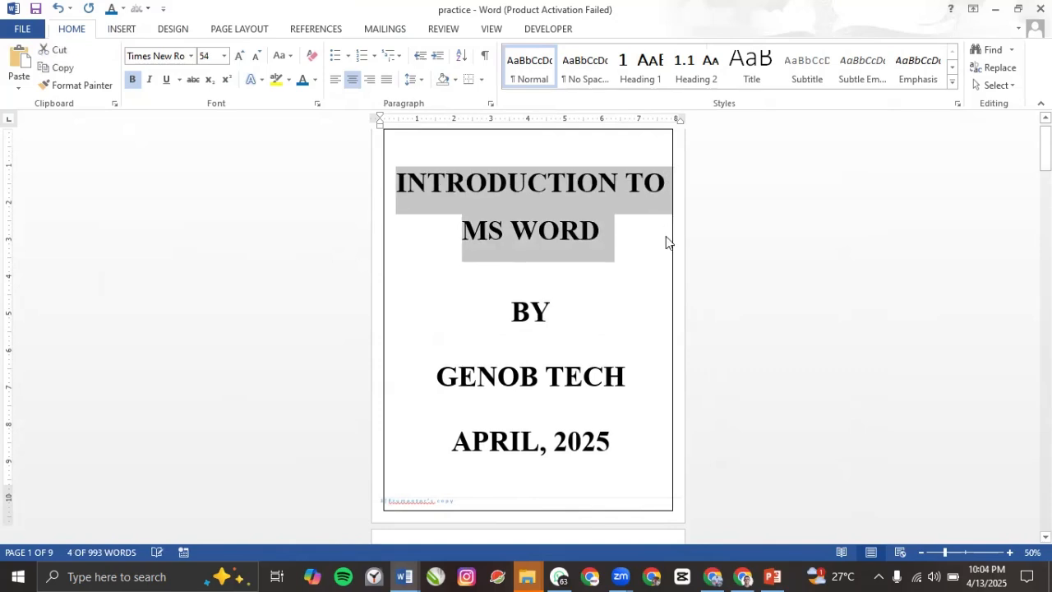
click(538, 370)
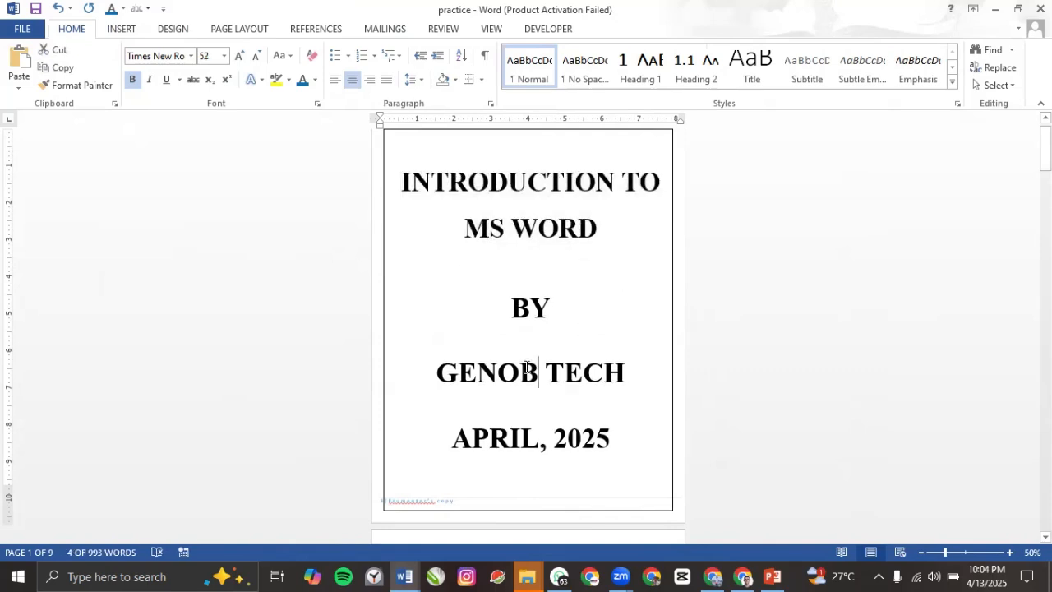
triple_click(451, 377)
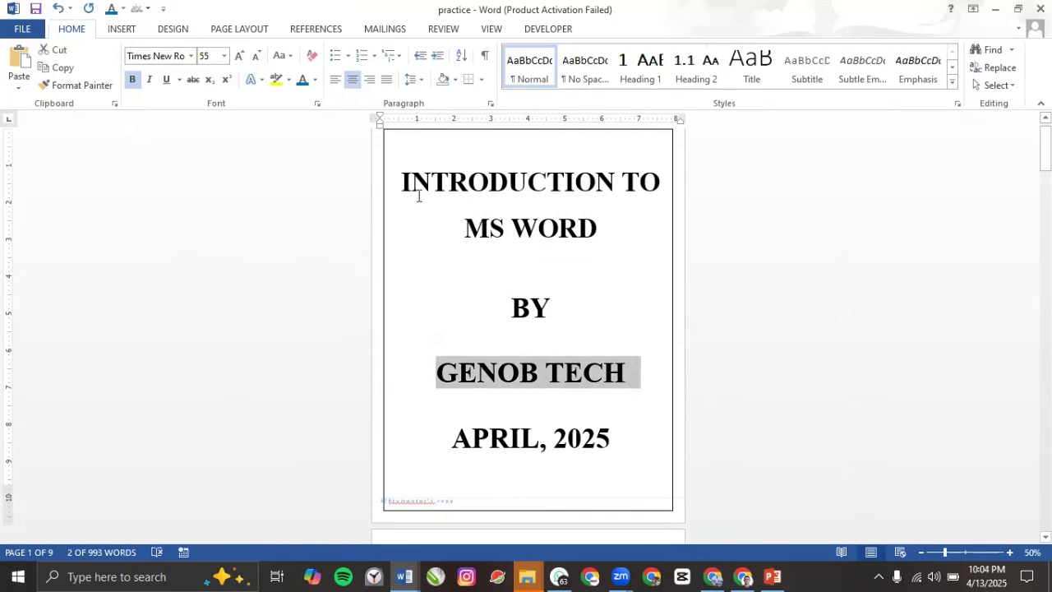
drag(407, 182, 555, 197)
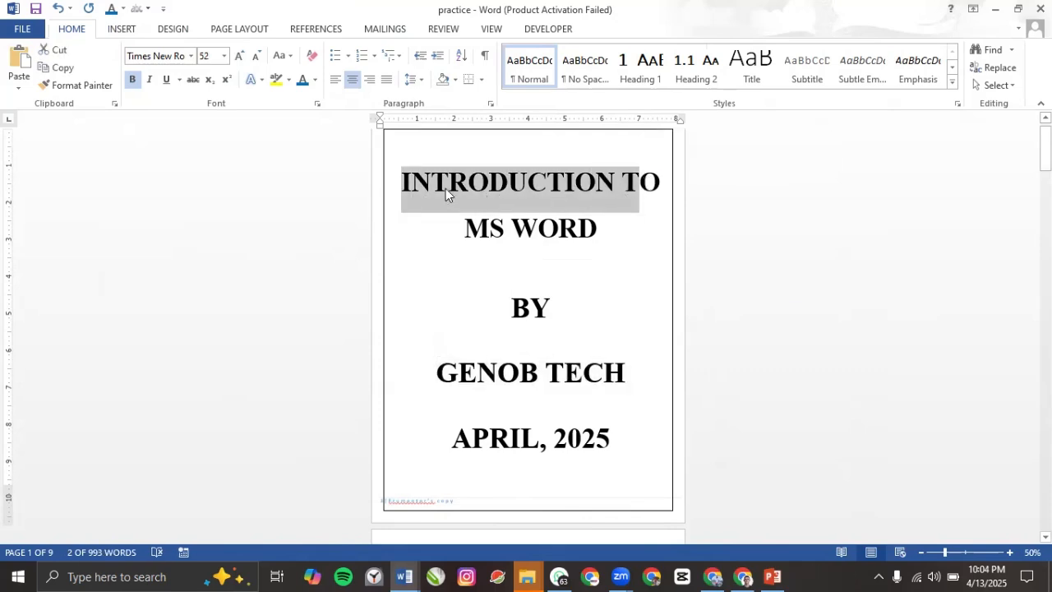
click(414, 180)
drag(402, 182, 664, 187)
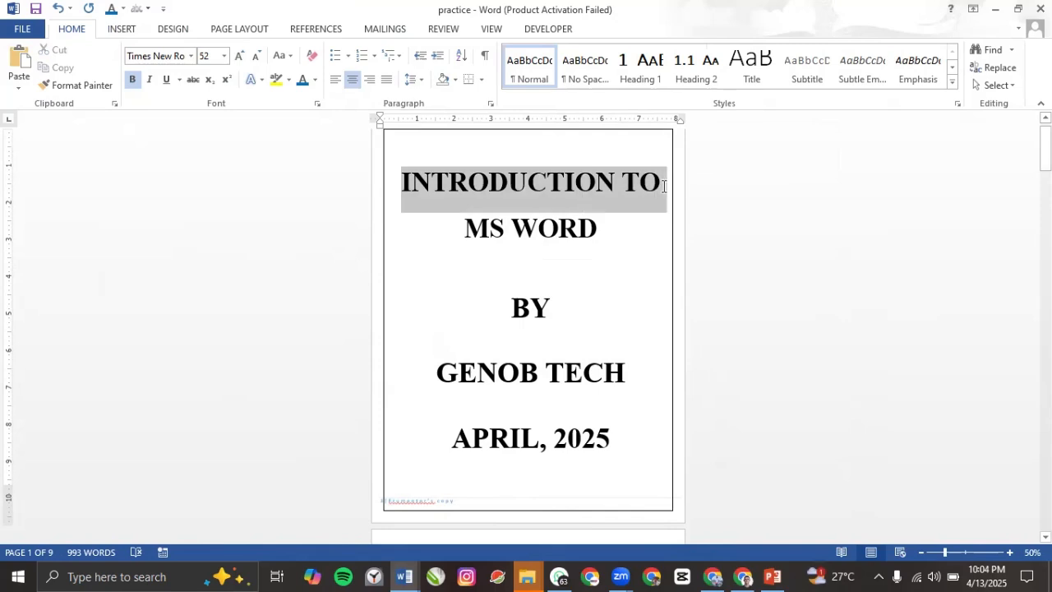
click(161, 55)
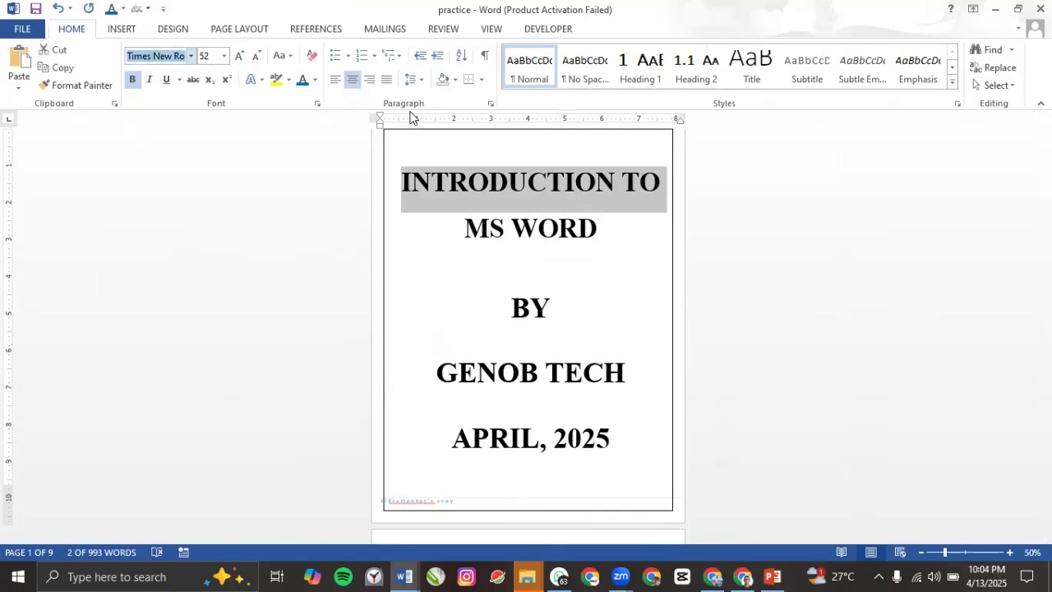
Step: Set the title line to Agency FB and paint that formatting across the whole title
text(Agency FB)
key(Return)
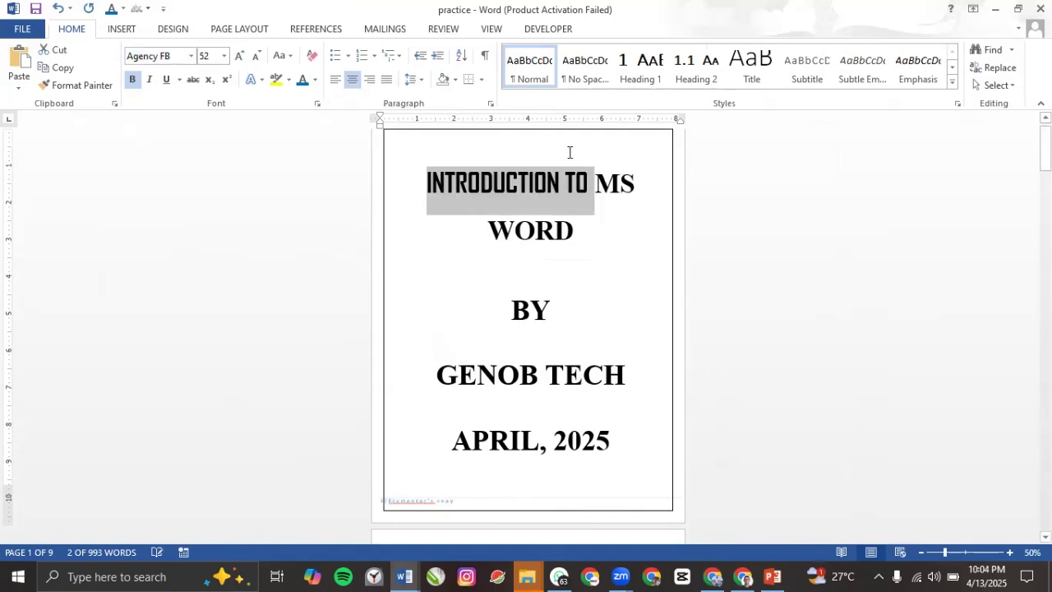
click(568, 186)
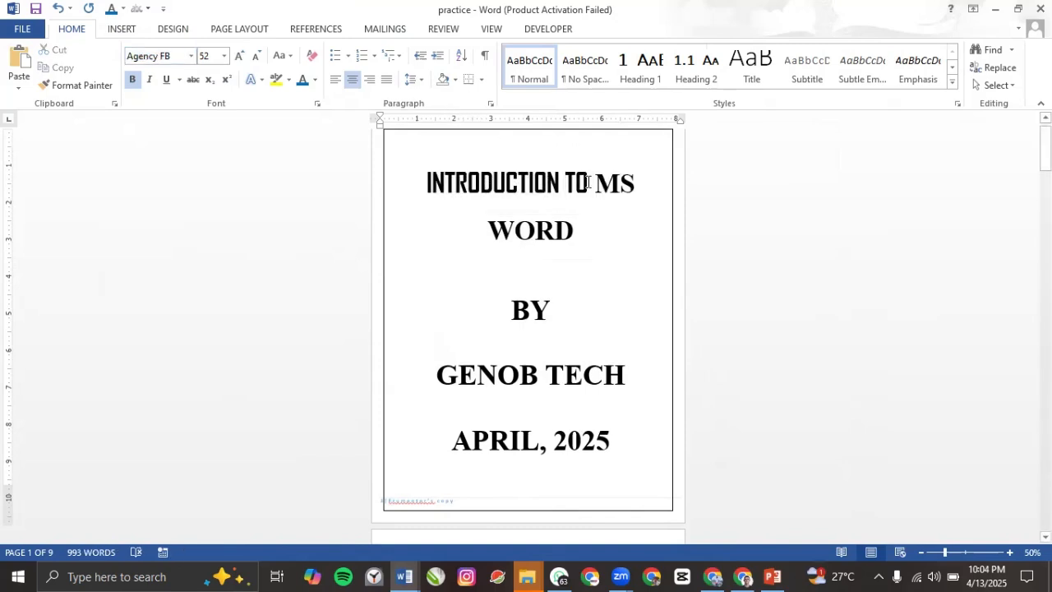
drag(558, 185, 513, 182)
click(93, 85)
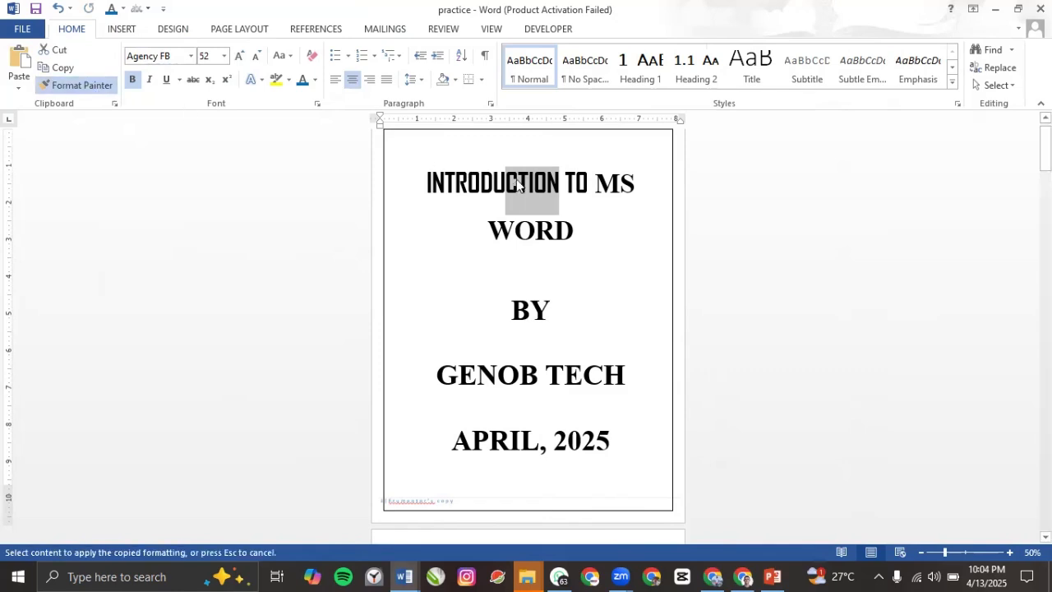
mouse_move(471, 182)
mouse_down()
mouse_move(590, 233)
mouse_move(554, 224)
mouse_up()
click(524, 223)
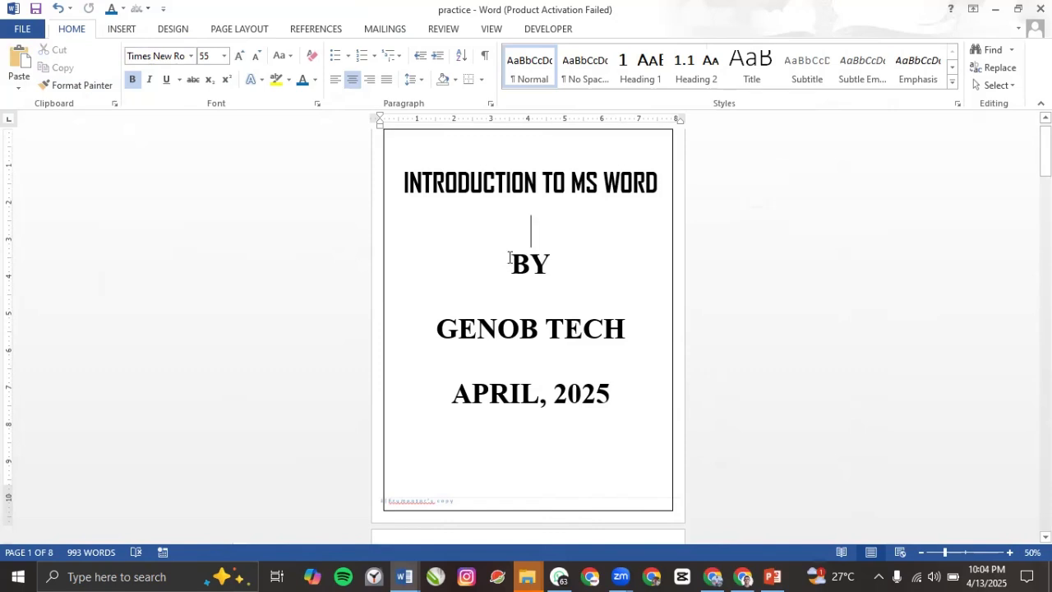
Step: Paint the title's Agency FB formatting onto APRIL, 2025 and move it down two lines
triple_click(450, 398)
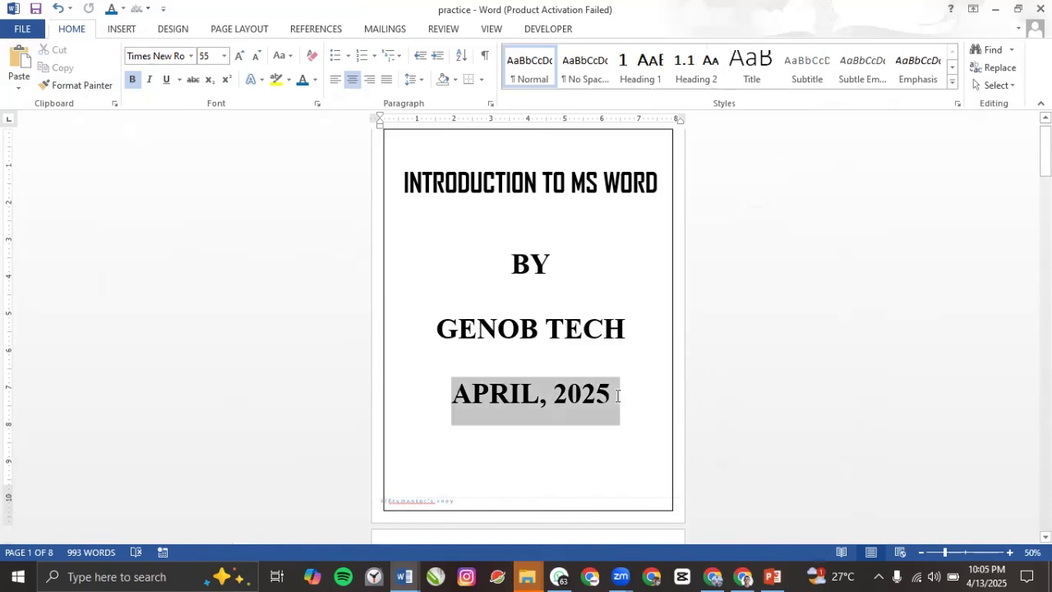
click(454, 194)
click(78, 88)
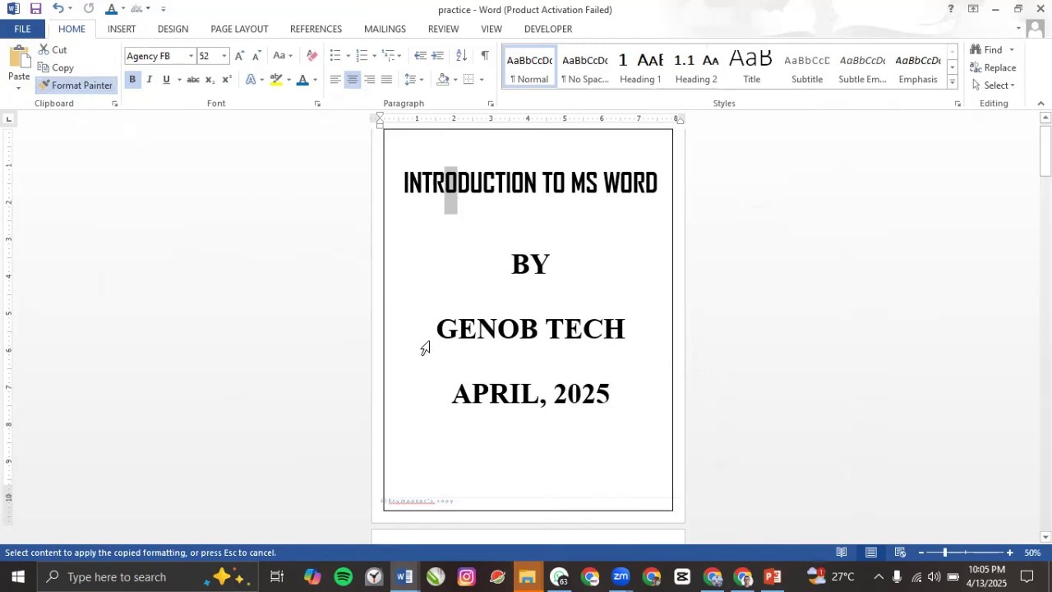
mouse_move(436, 394)
mouse_down()
mouse_move(625, 394)
mouse_move(621, 385)
mouse_up()
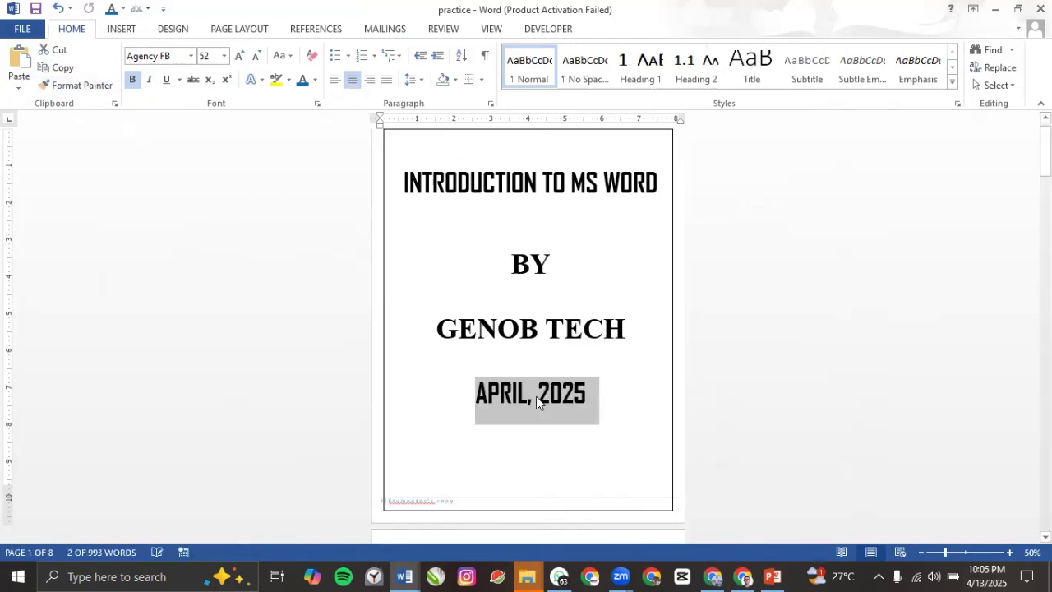
click(526, 436)
drag(504, 398, 644, 399)
click(534, 367)
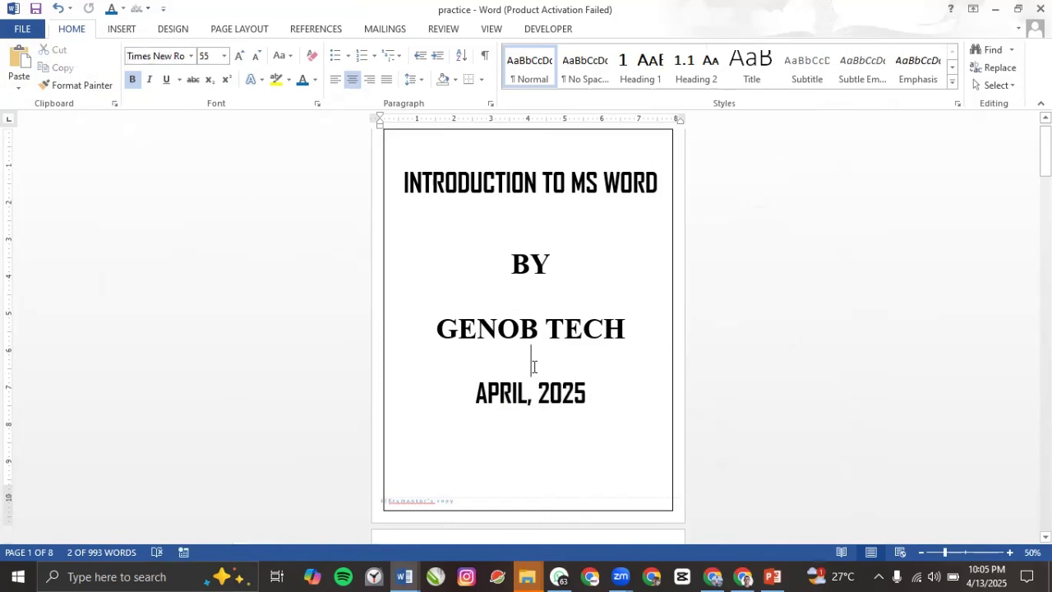
key(Return)
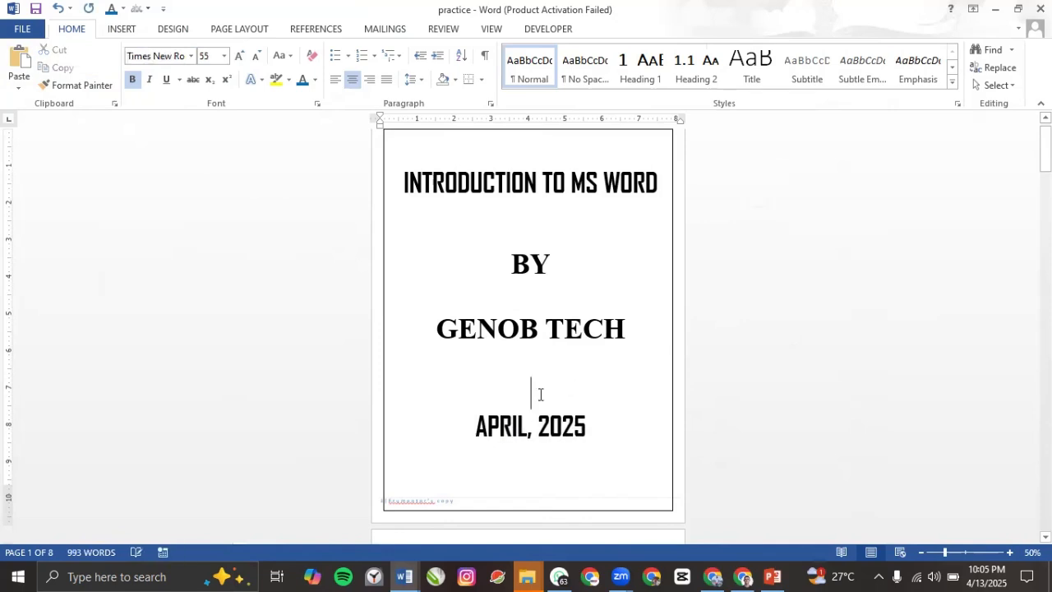
key(Return)
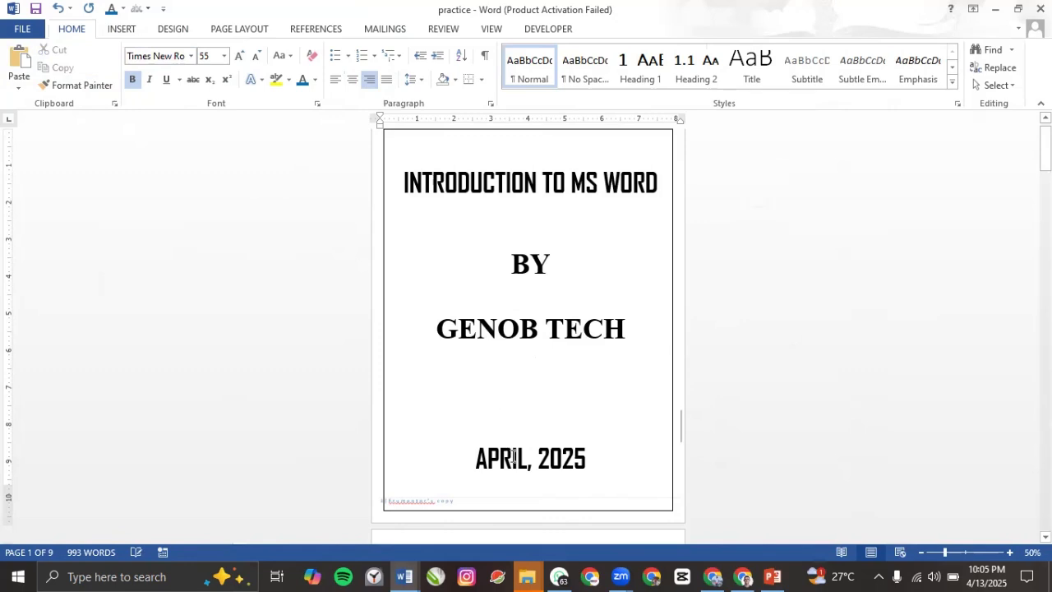
Step: Try right-aligning and re-indenting the APRIL, 2025 line, then centre it again
click(513, 457)
click(368, 81)
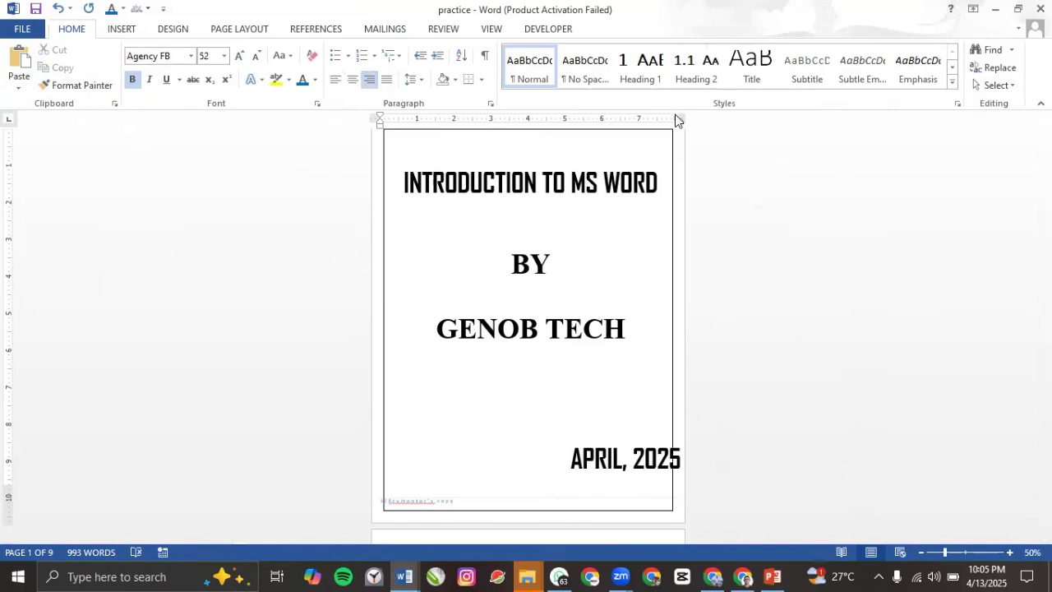
drag(679, 119, 664, 120)
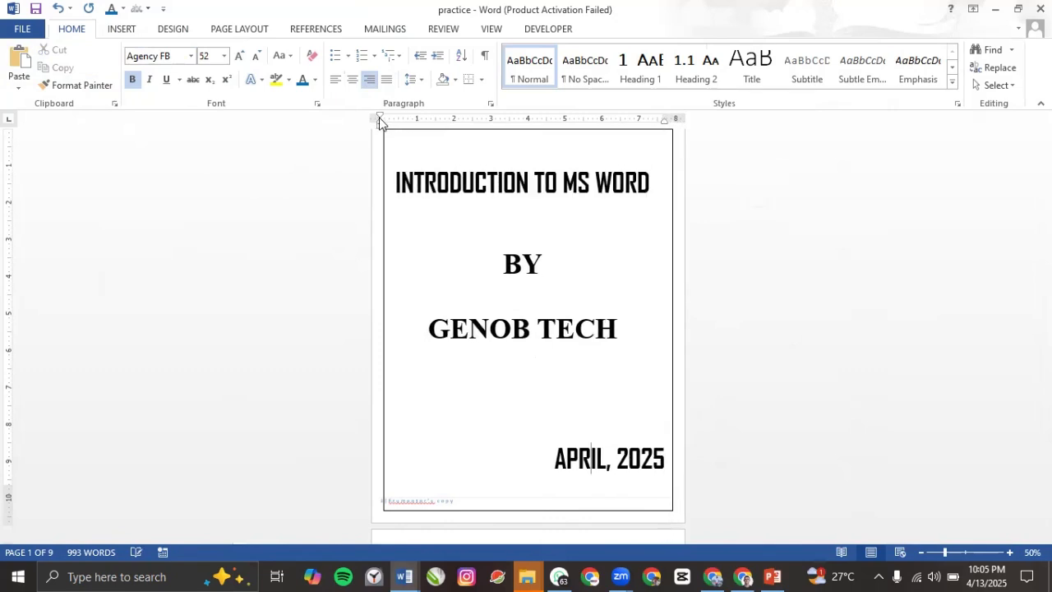
drag(379, 122, 391, 118)
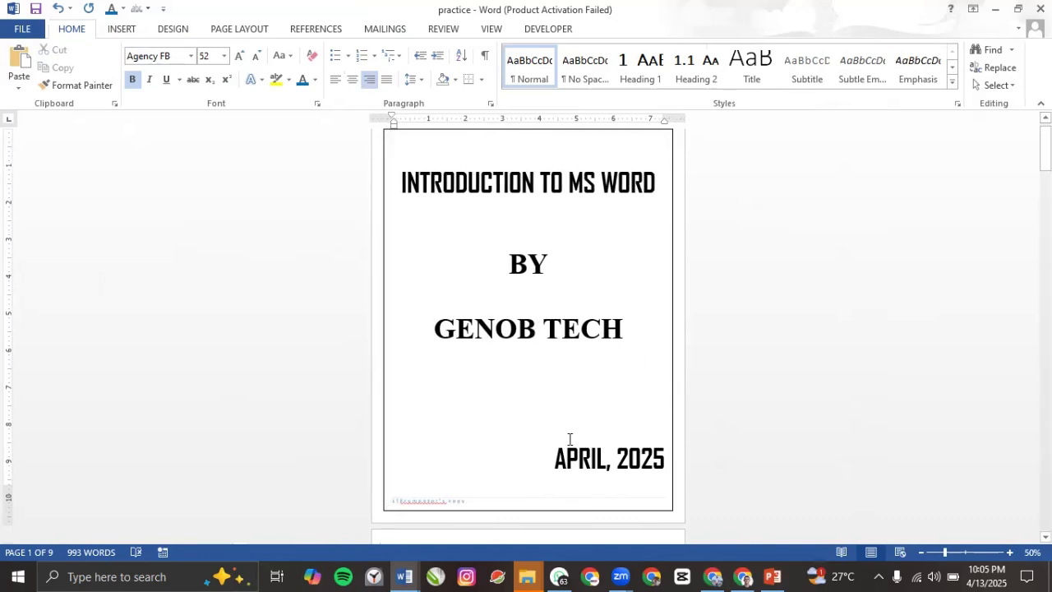
click(352, 80)
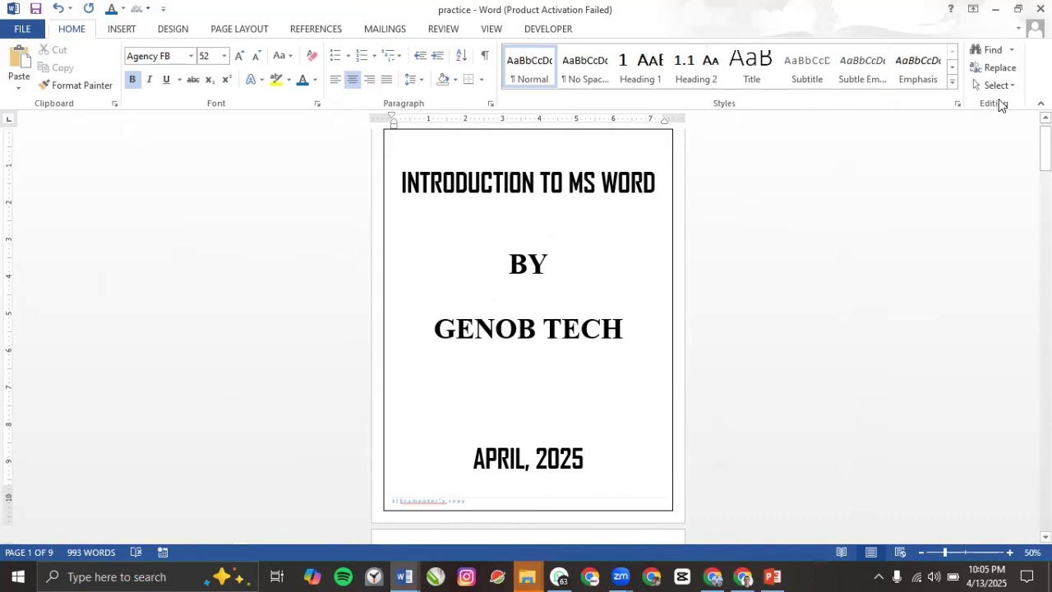
Step: Apply a Shadow page border to the cover, then increase its width to 3 pt
click(183, 33)
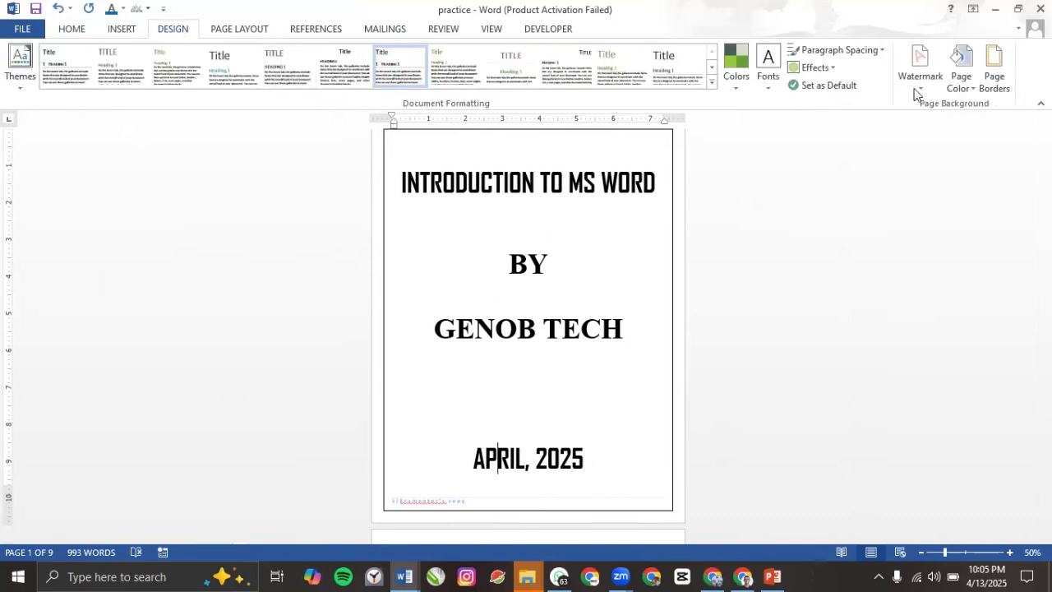
click(993, 72)
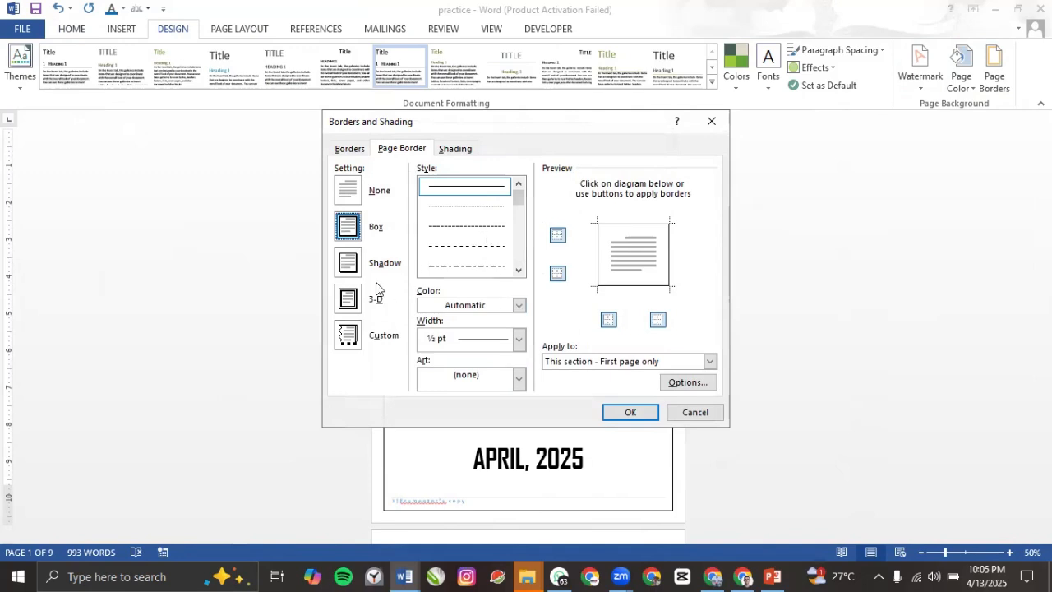
click(353, 267)
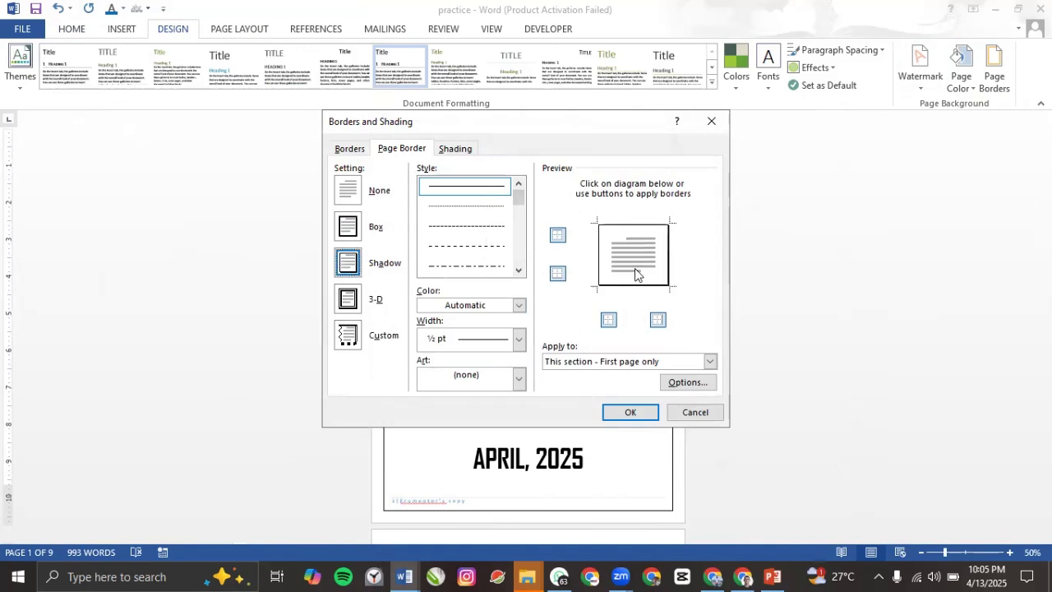
click(640, 414)
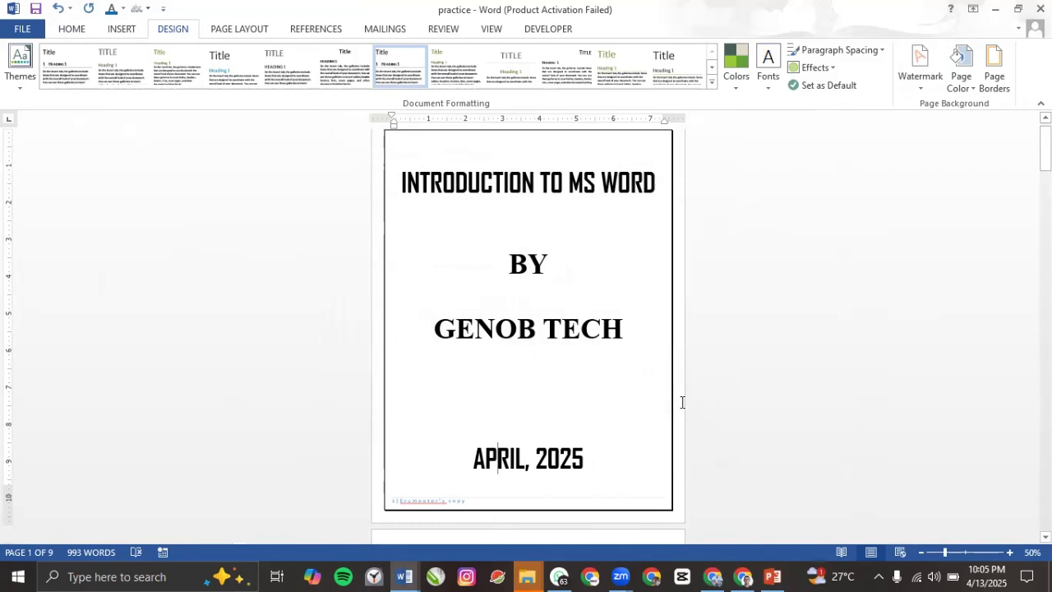
click(992, 79)
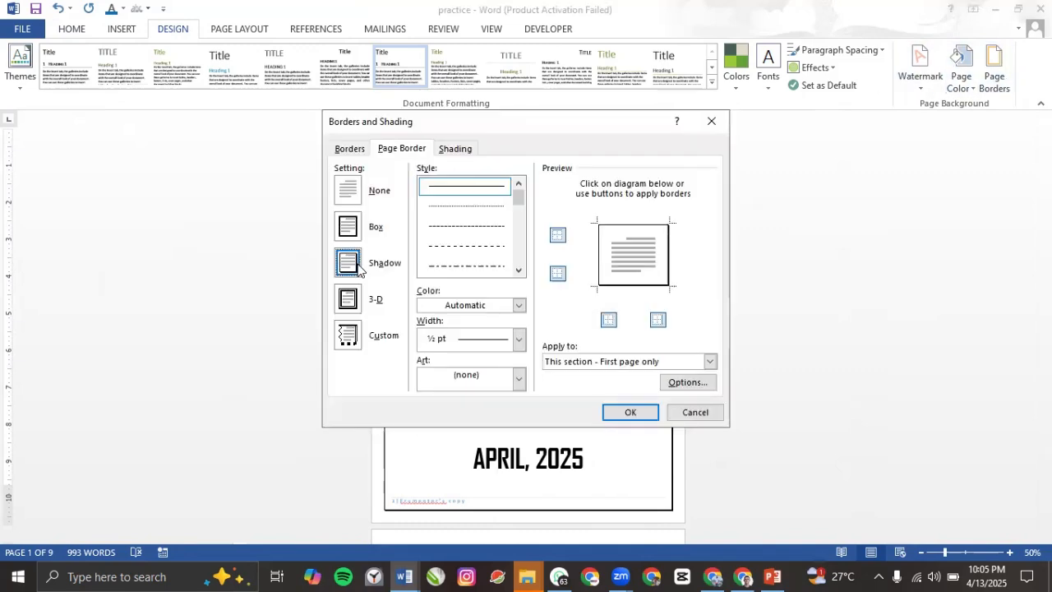
click(353, 267)
click(519, 341)
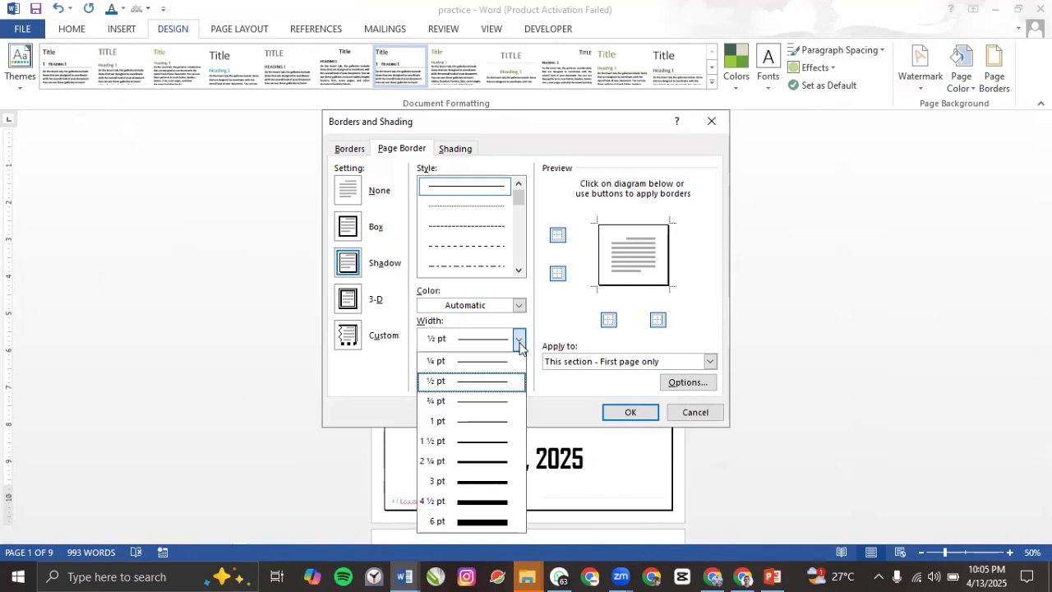
click(489, 485)
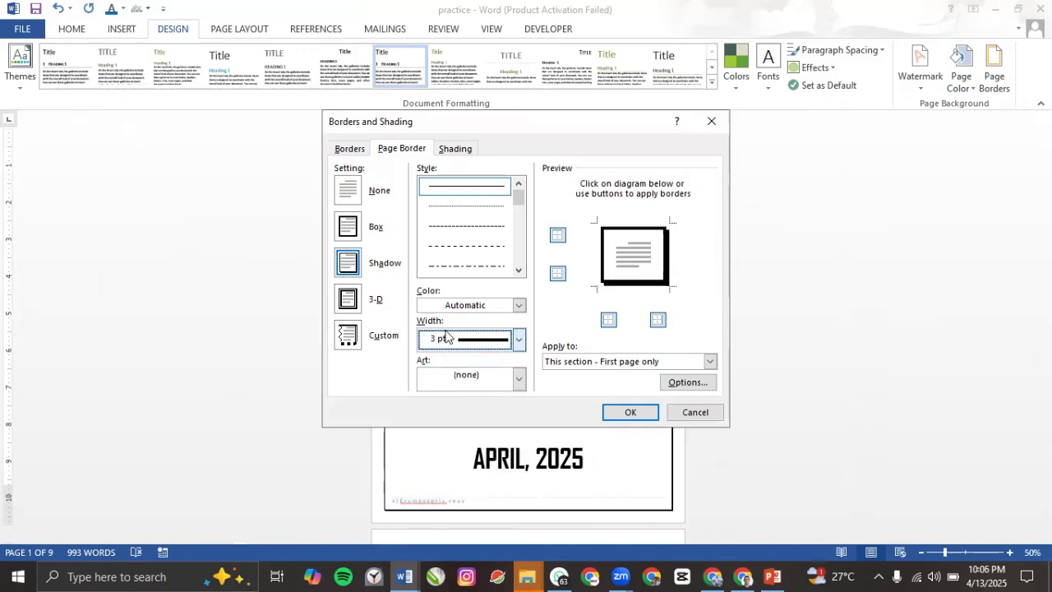
click(645, 416)
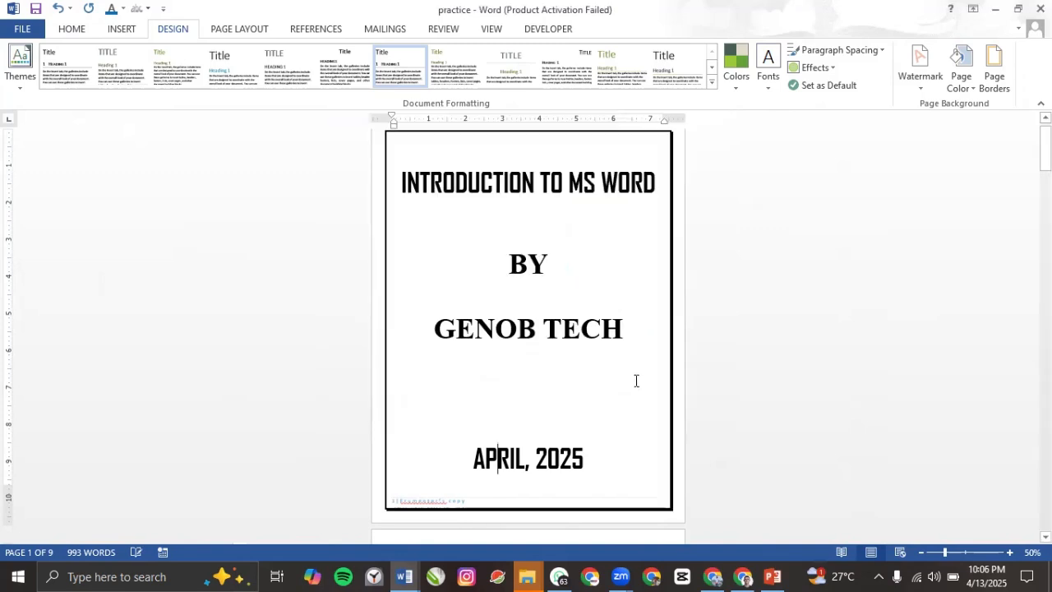
Step: Delete the empty lines at the top of page 2 so the Microsoft Word Handout heading moves up
ctrl+scroll(591, 394, up, 4)
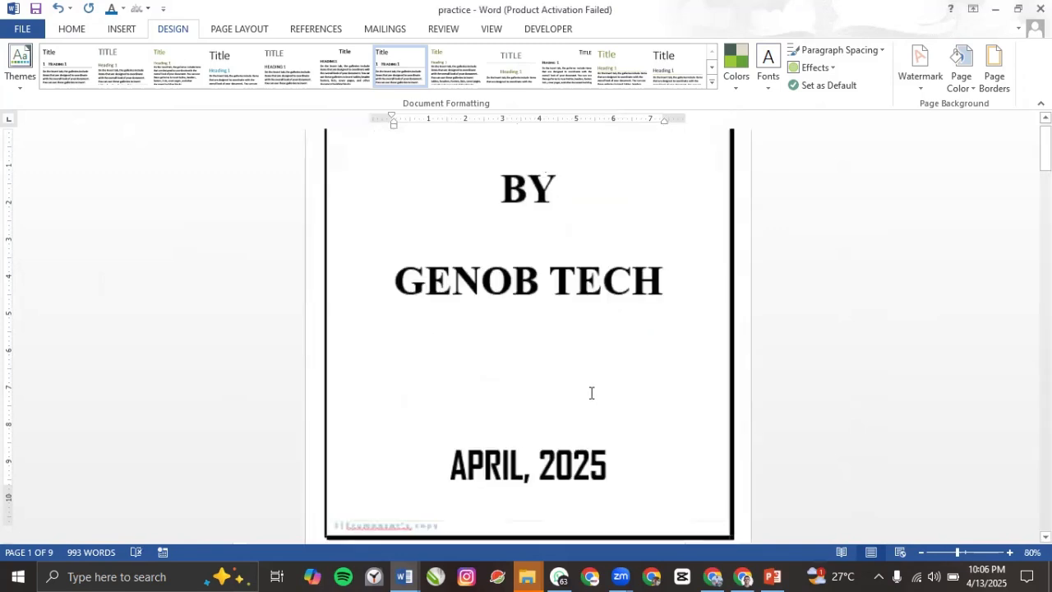
scroll(673, 347, down, 3)
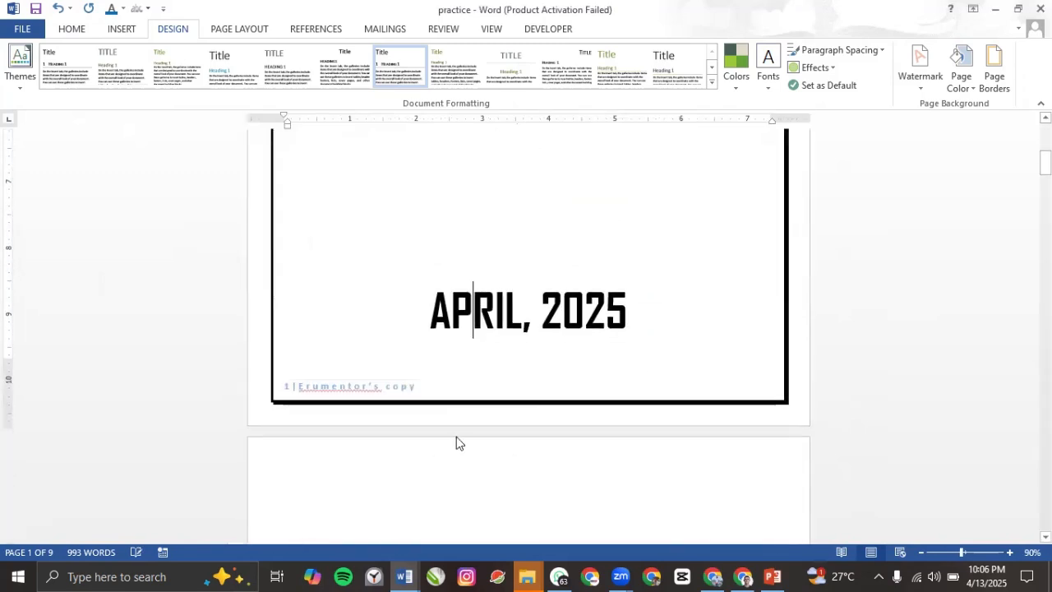
scroll(457, 431, up, 1)
scroll(458, 430, down, 6)
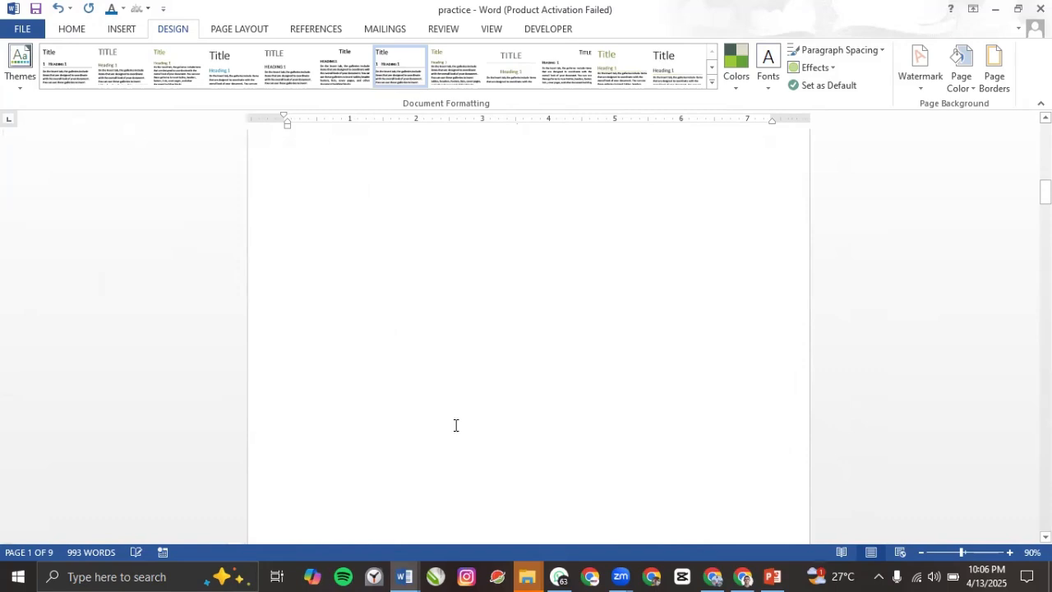
scroll(430, 387, up, 3)
click(363, 379)
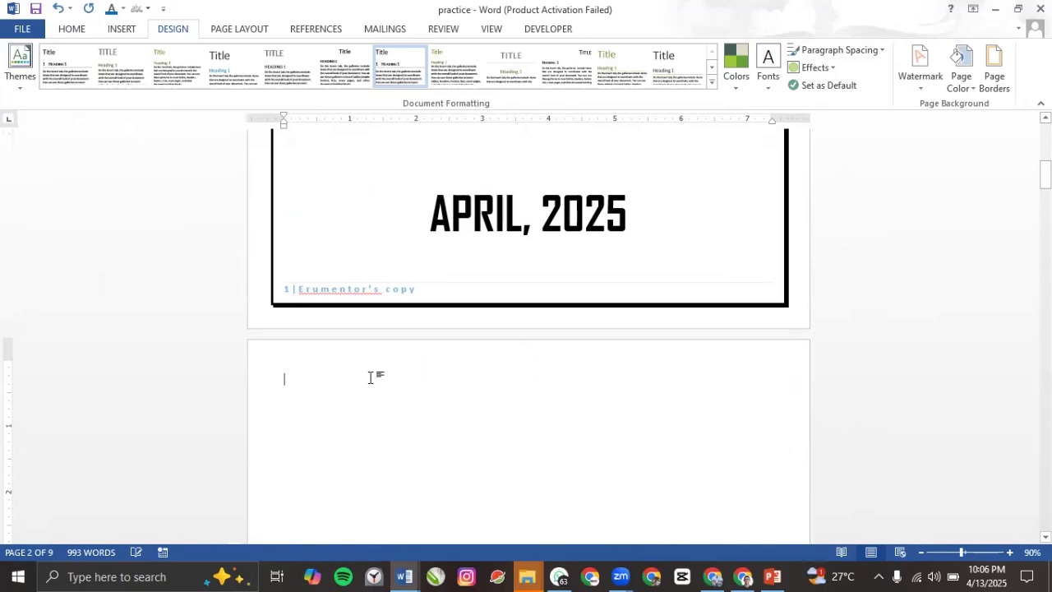
key(Delete)
key(Delete)
key(Delete)
key(Delete)
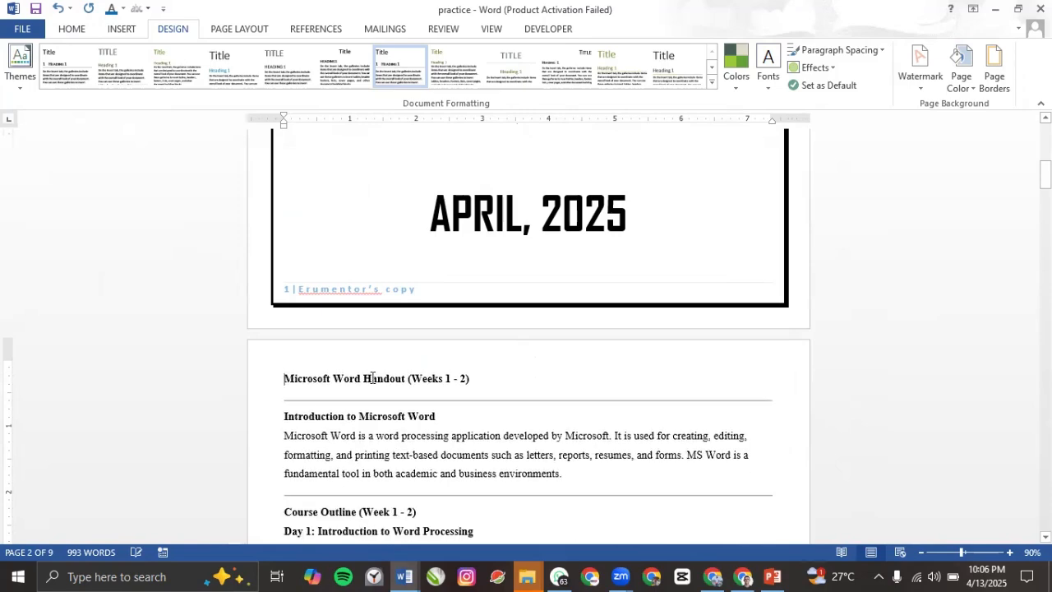
scroll(377, 383, up, 10)
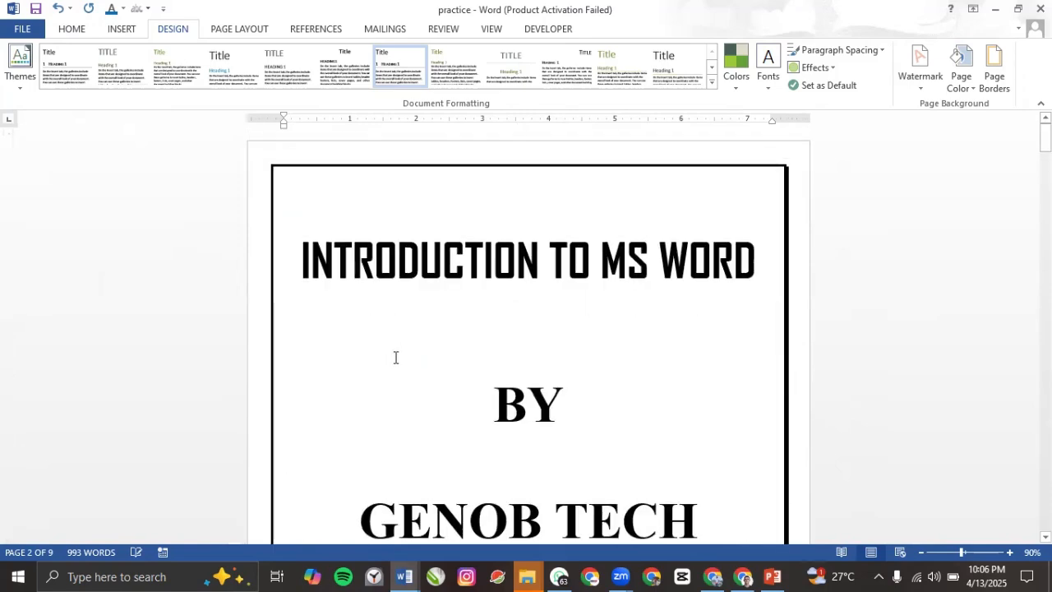
Step: Pick the row-of-stars art for the page border
click(994, 74)
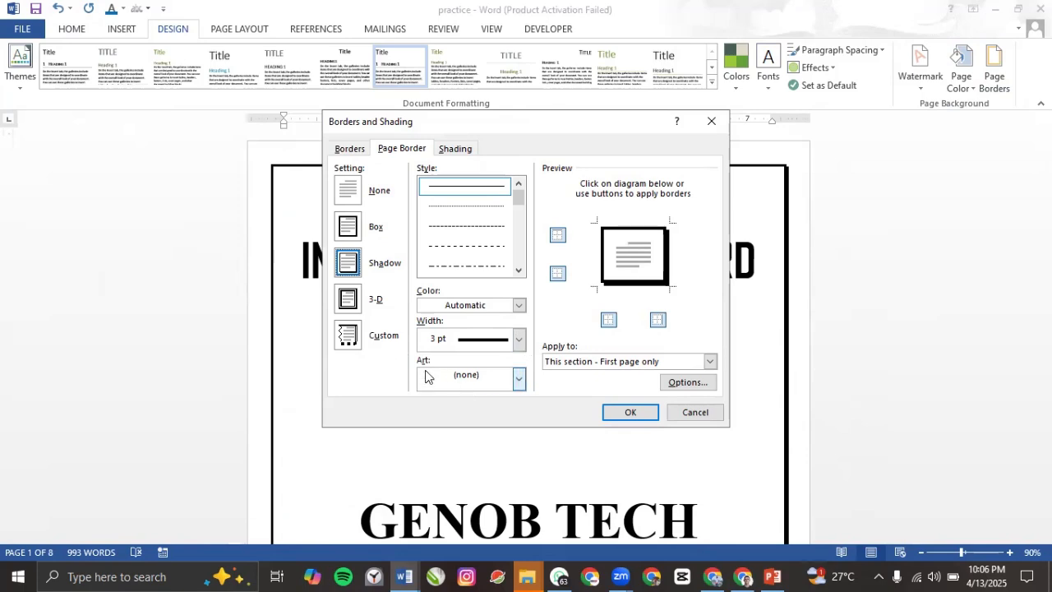
click(518, 379)
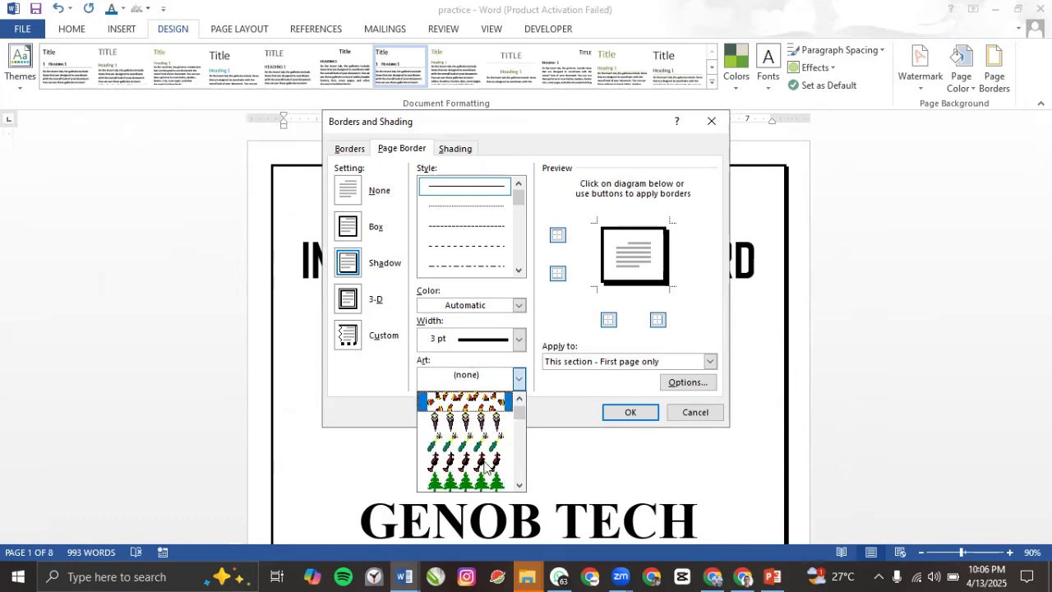
scroll(475, 466, down, 1)
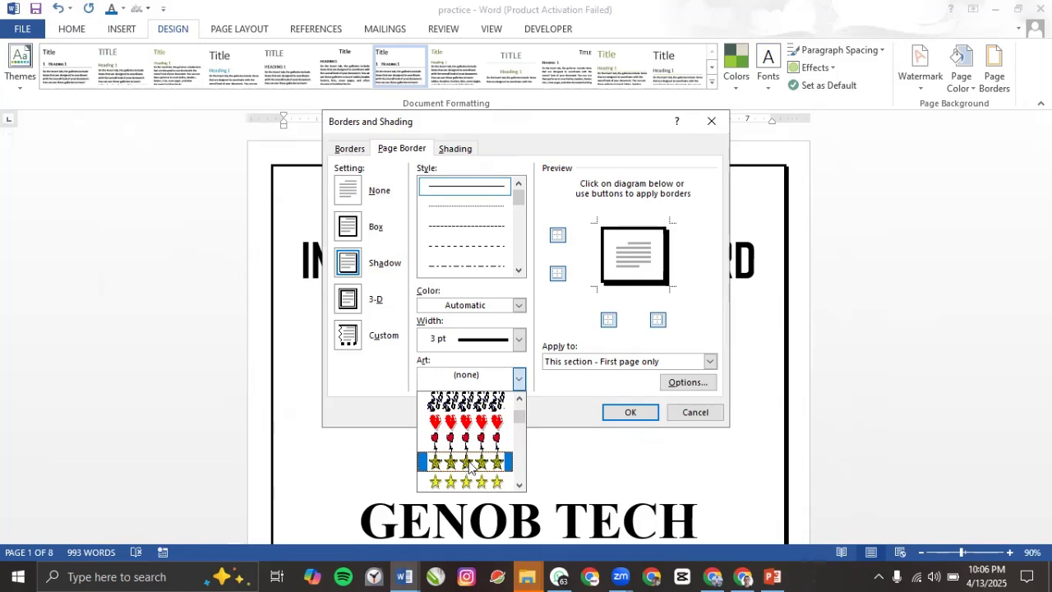
click(469, 462)
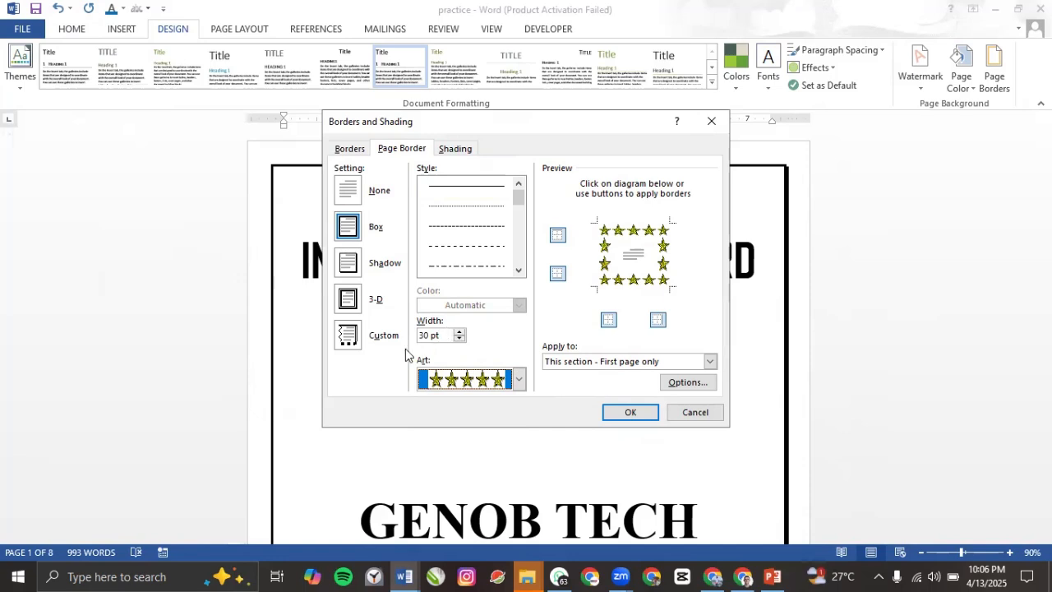
Step: Set the star art border width to 21 pt and apply it to the cover page
click(460, 340)
click(461, 340)
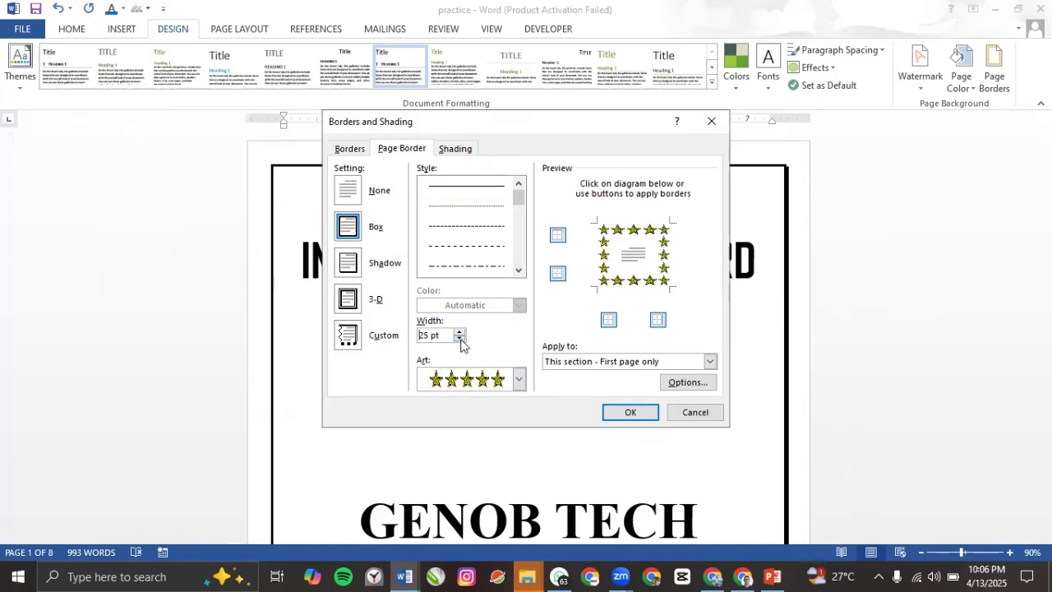
click(461, 333)
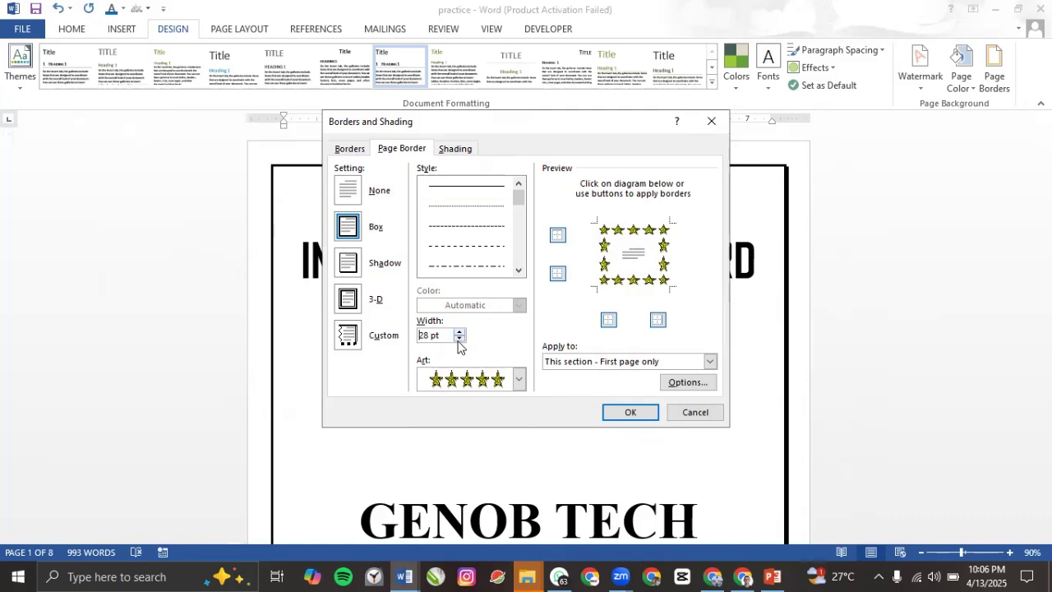
click(458, 340)
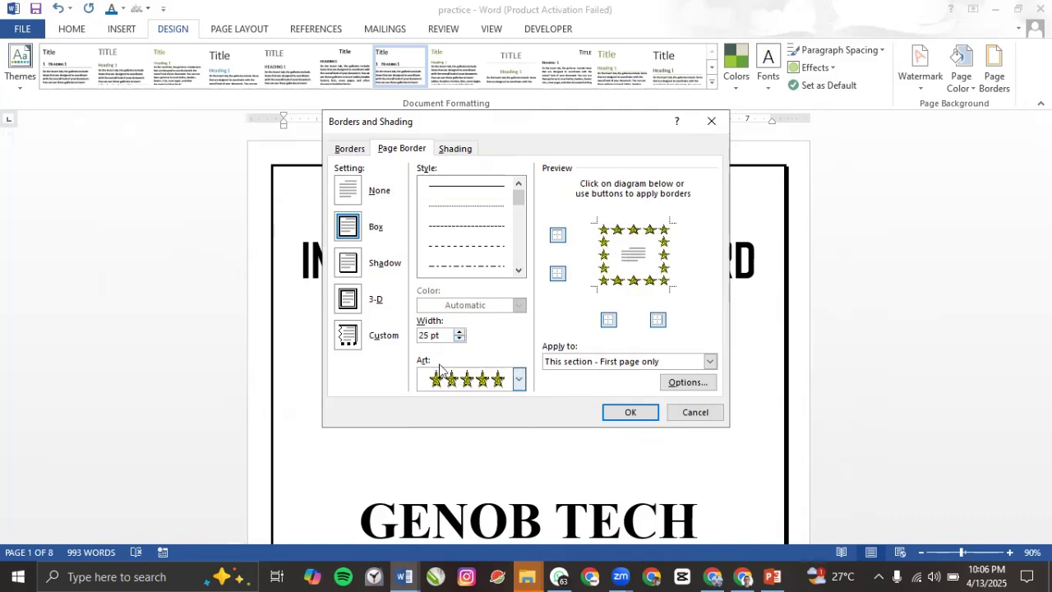
click(461, 339)
click(461, 340)
click(460, 340)
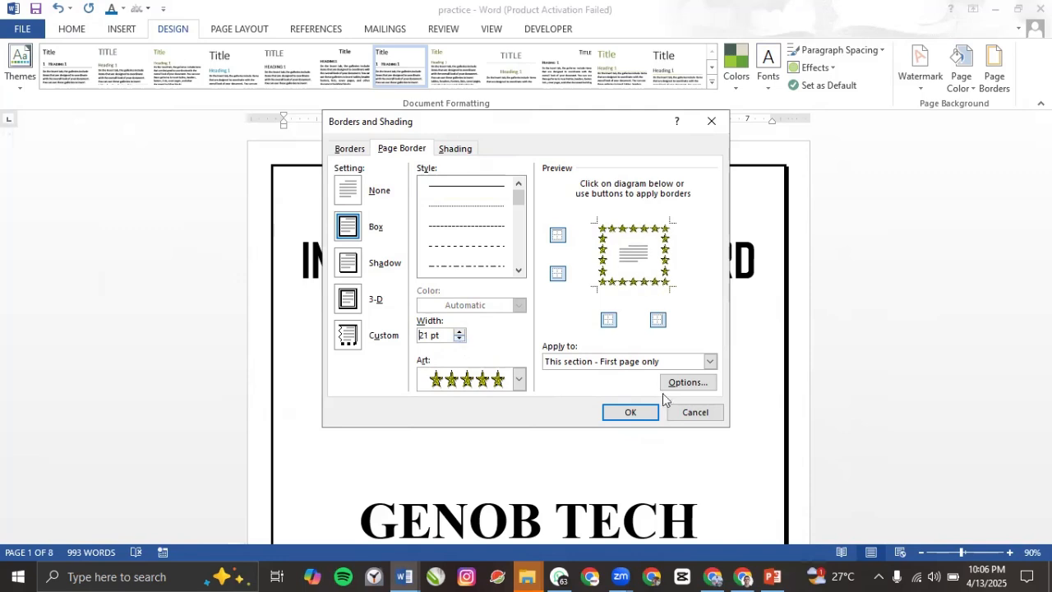
click(631, 413)
scroll(587, 404, down, 5)
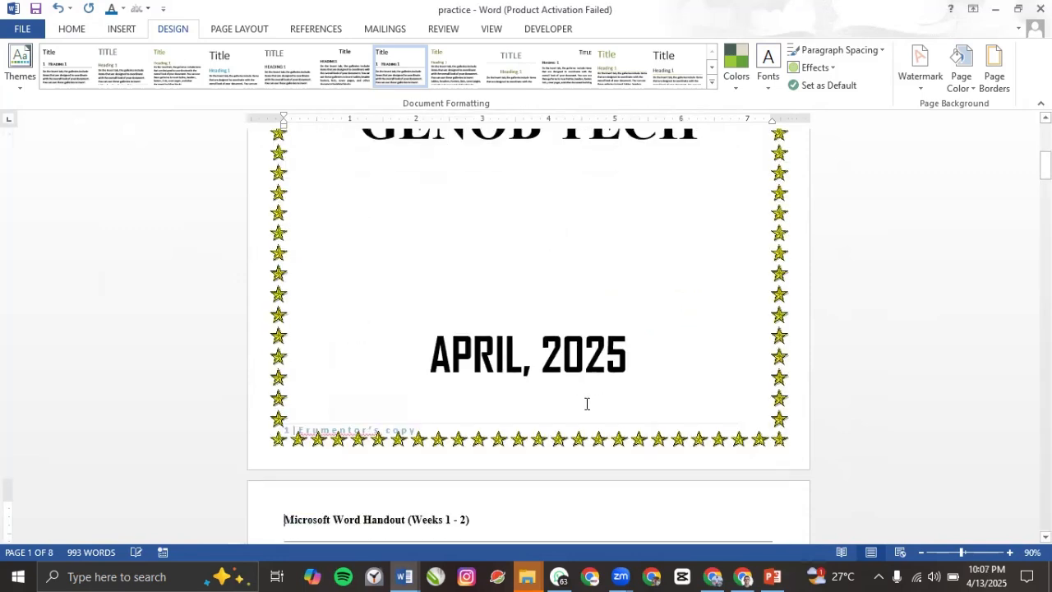
scroll(644, 367, up, 8)
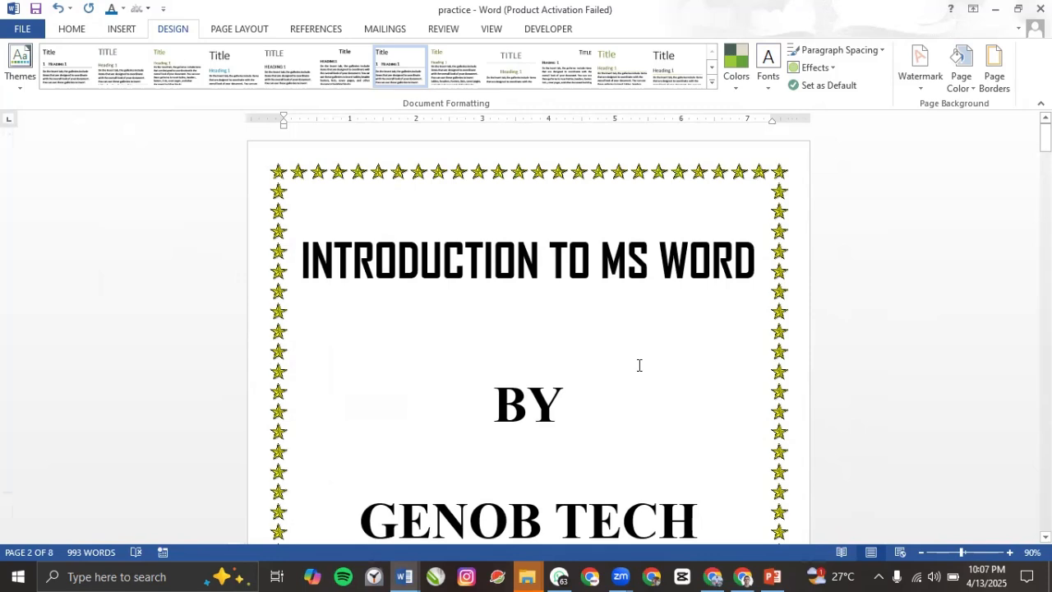
Step: Replace the cover page's gold star border with the 12 pt red heart art border
click(1004, 73)
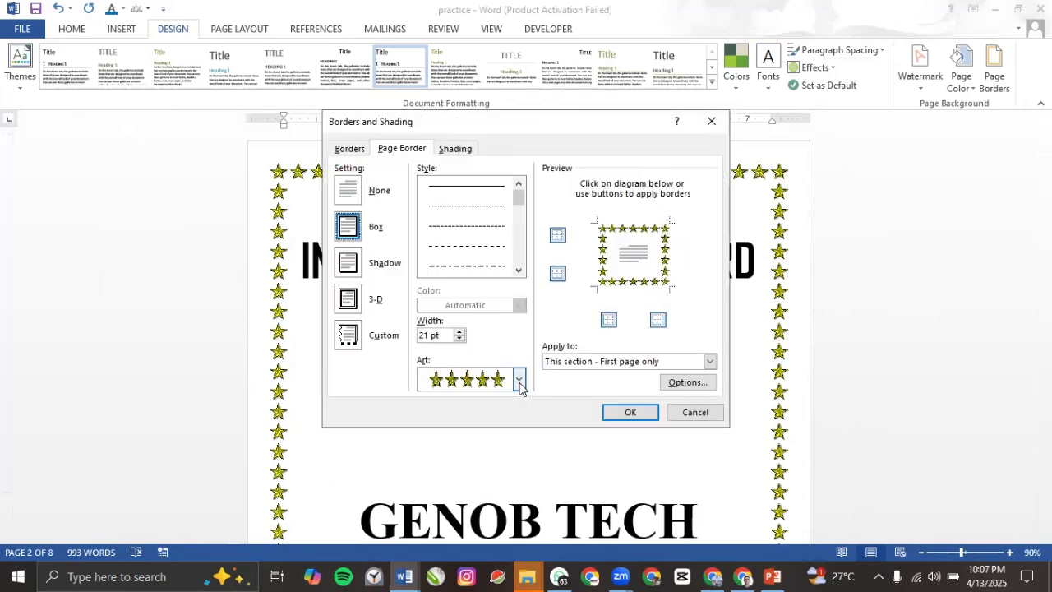
click(519, 379)
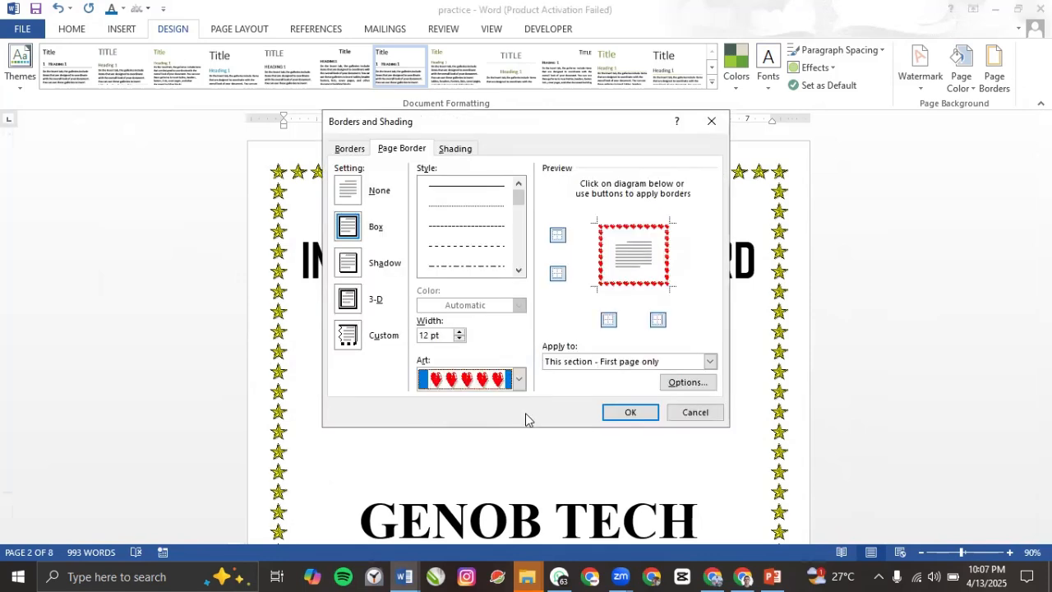
click(630, 412)
scroll(583, 393, down, 5)
scroll(584, 393, down, 2)
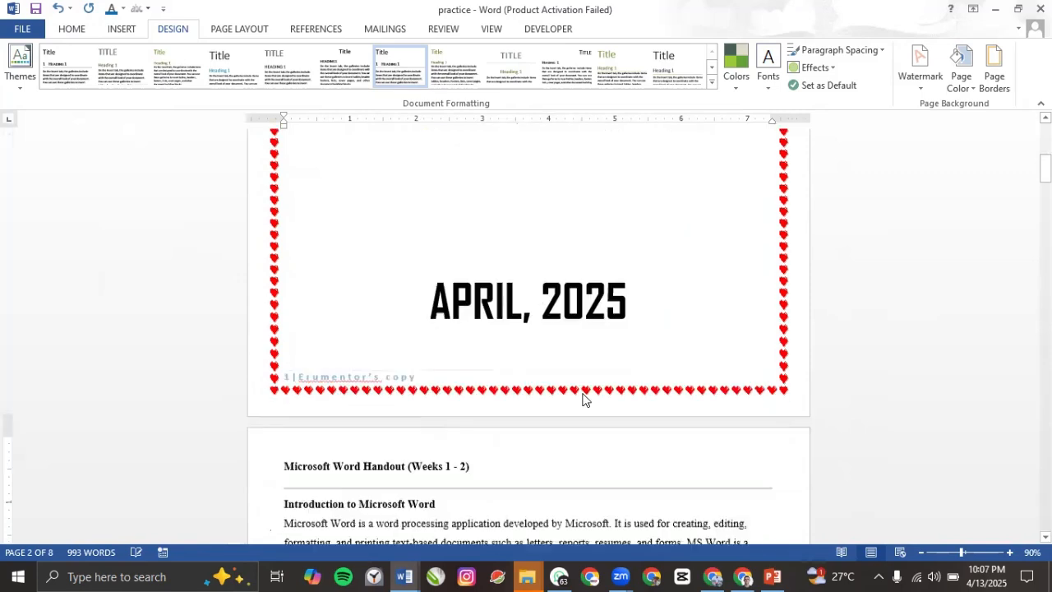
scroll(589, 374, up, 5)
scroll(600, 383, up, 5)
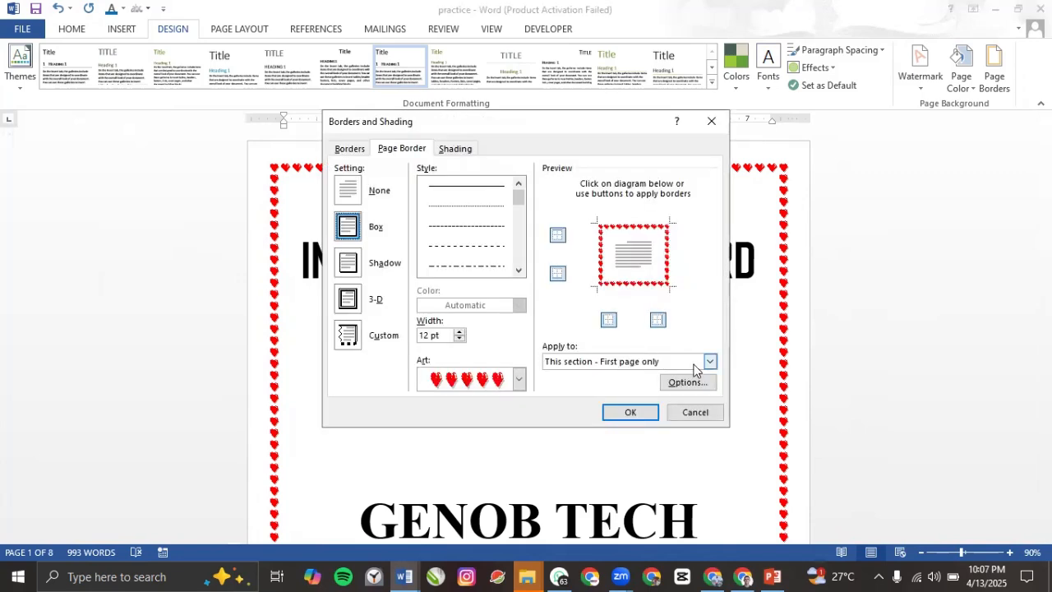
Step: Apply the red heart border to the whole document instead of all pages except the cover
click(708, 362)
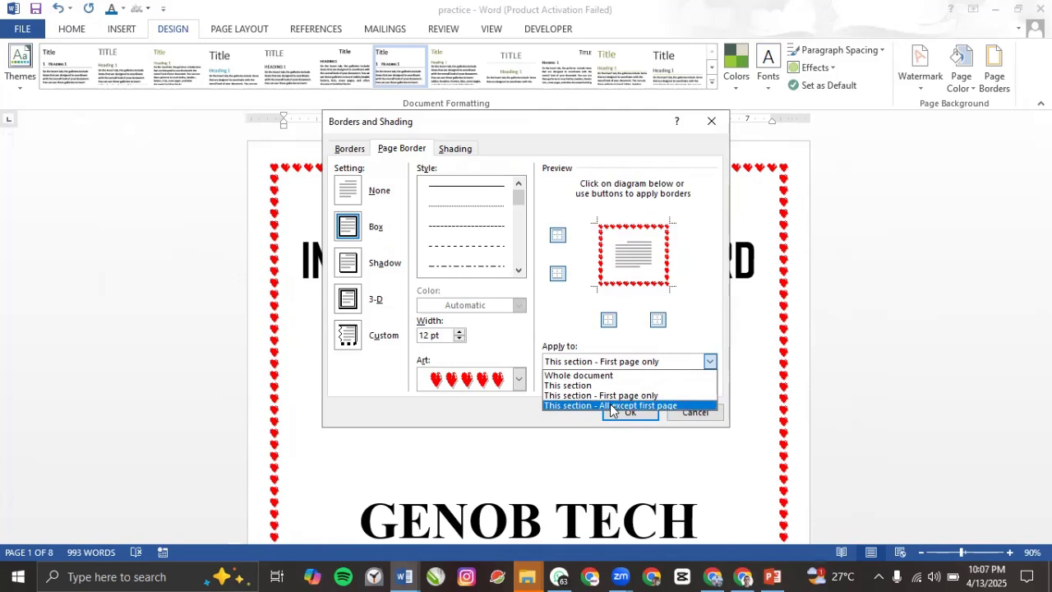
click(611, 406)
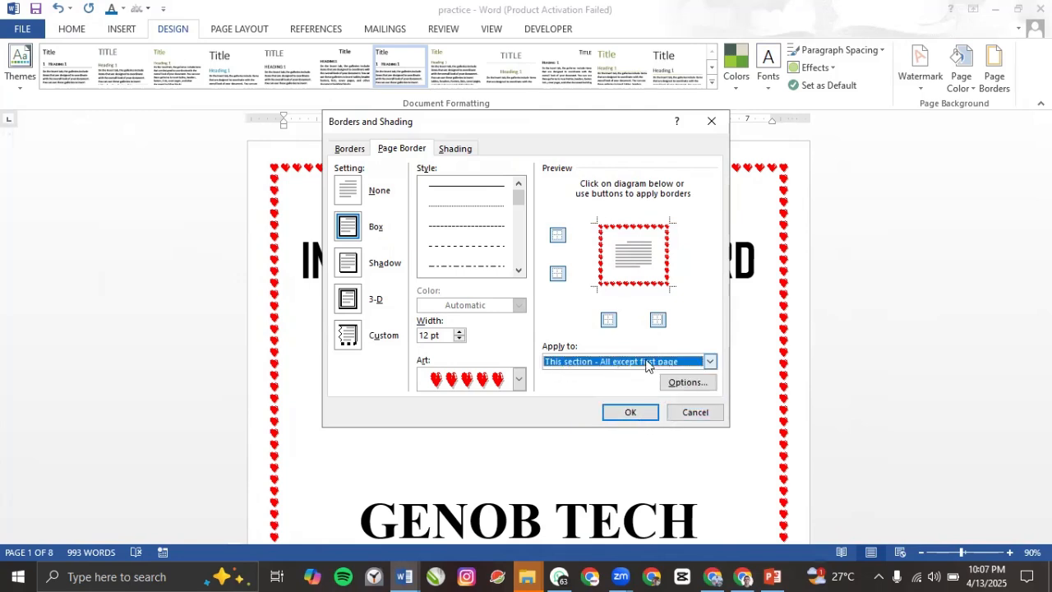
click(710, 361)
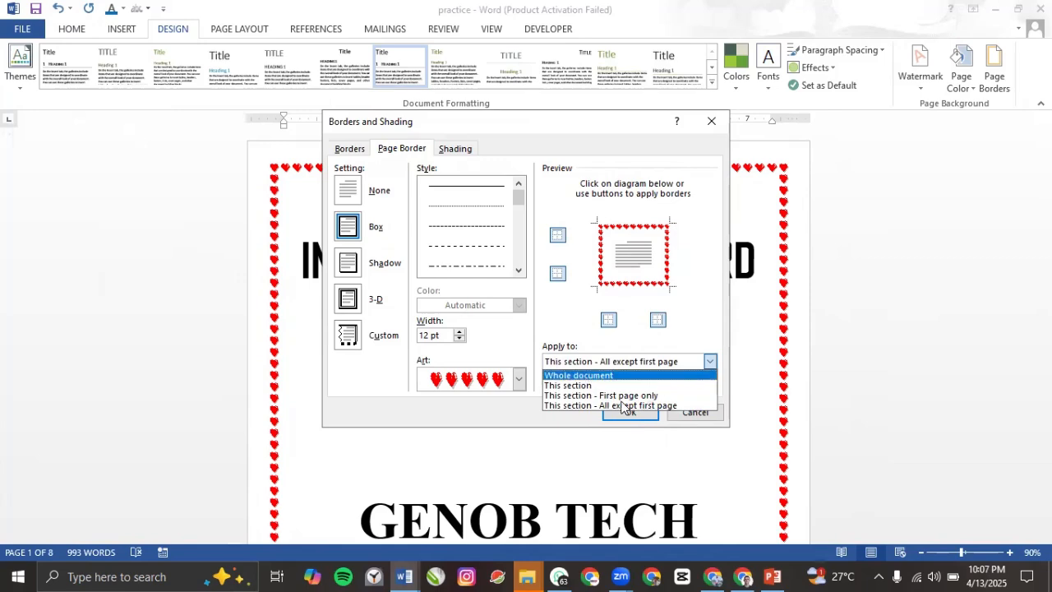
click(586, 375)
click(630, 412)
scroll(626, 392, down, 5)
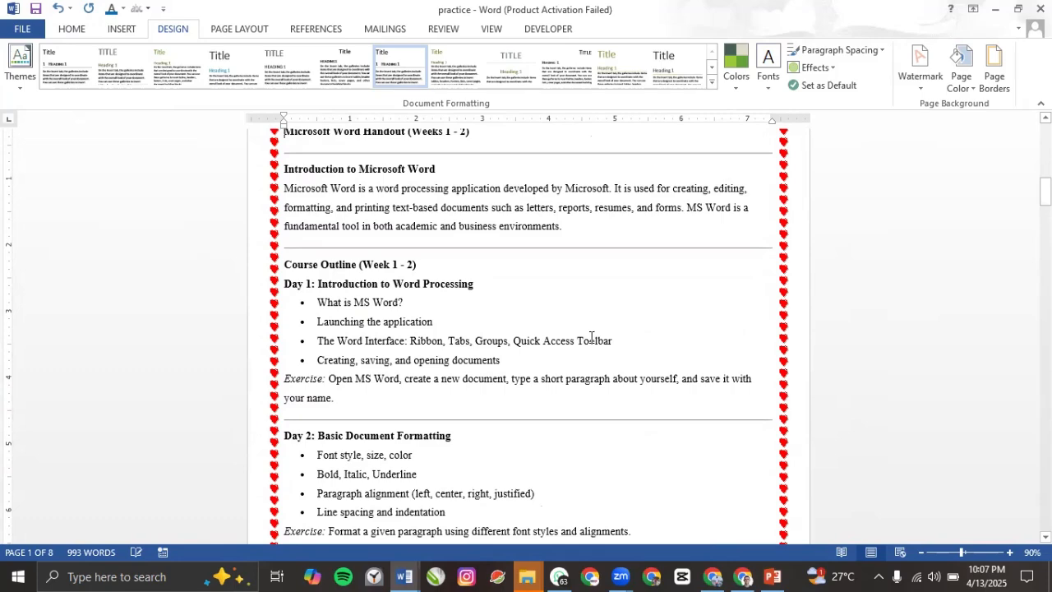
scroll(607, 298, up, 10)
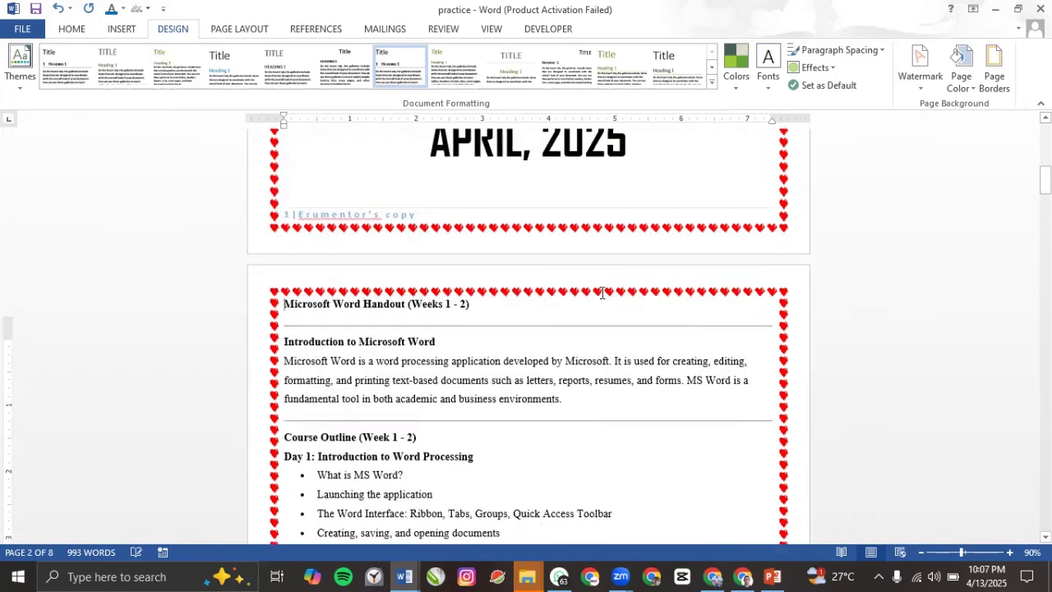
Step: Reopen the page border settings and confirm them unchanged
click(999, 73)
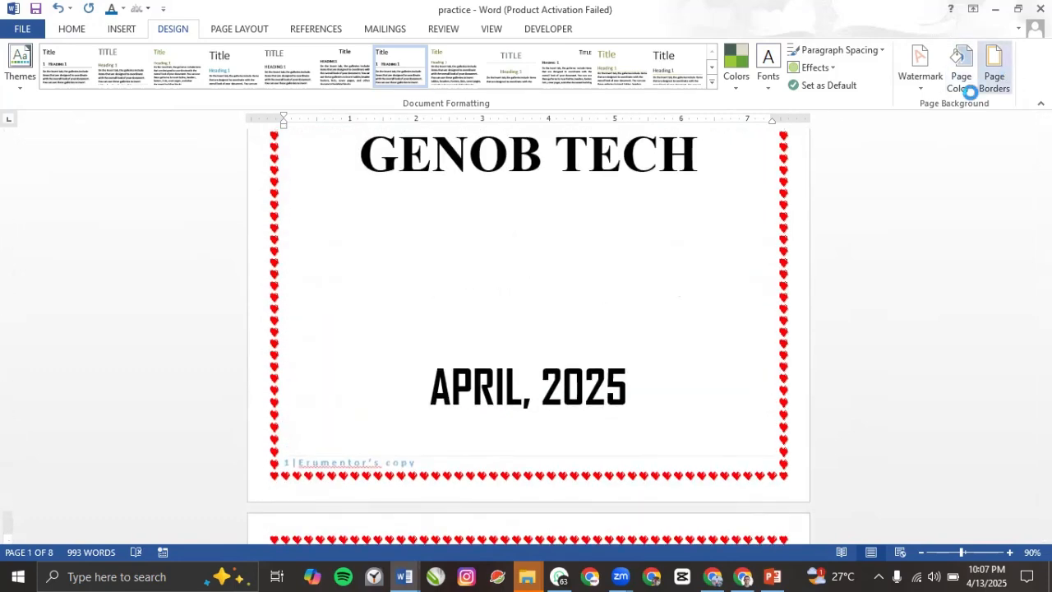
click(631, 412)
scroll(553, 358, up, 5)
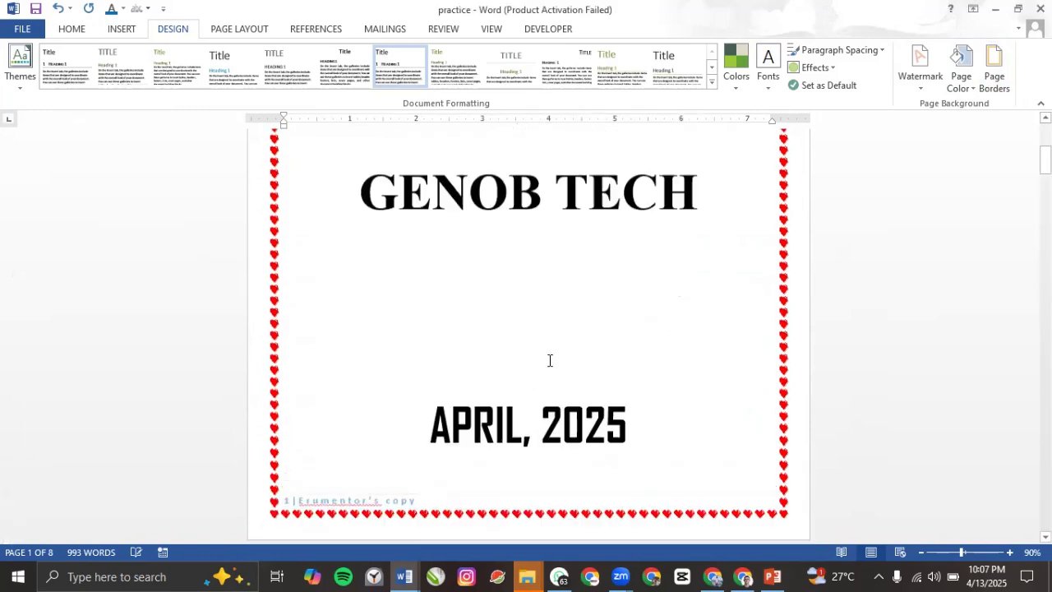
scroll(551, 362, up, 2)
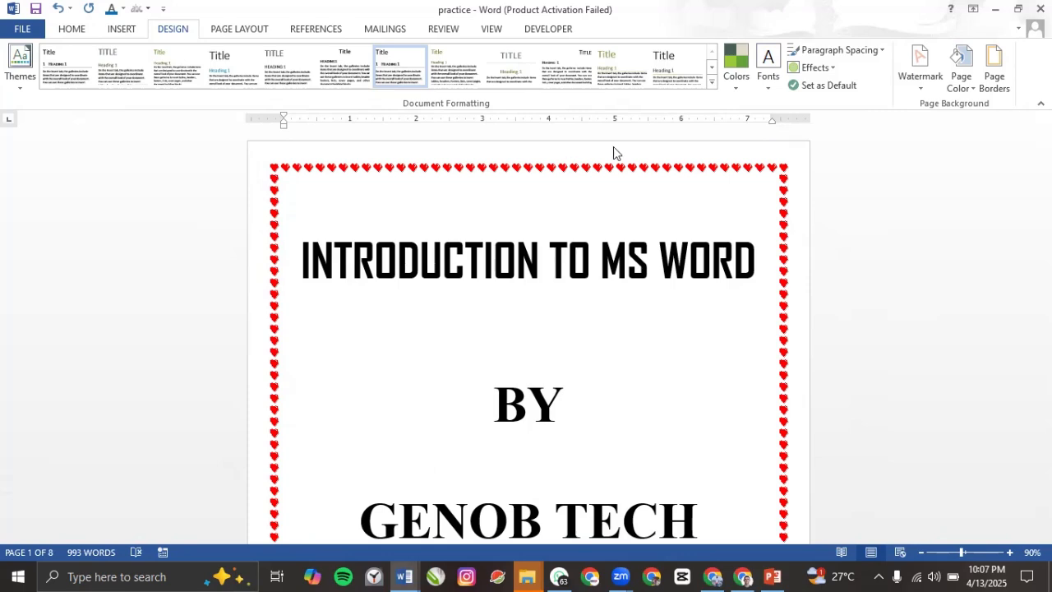
Step: Give the cover page a 19 pt black decorative art border, first page only
click(993, 69)
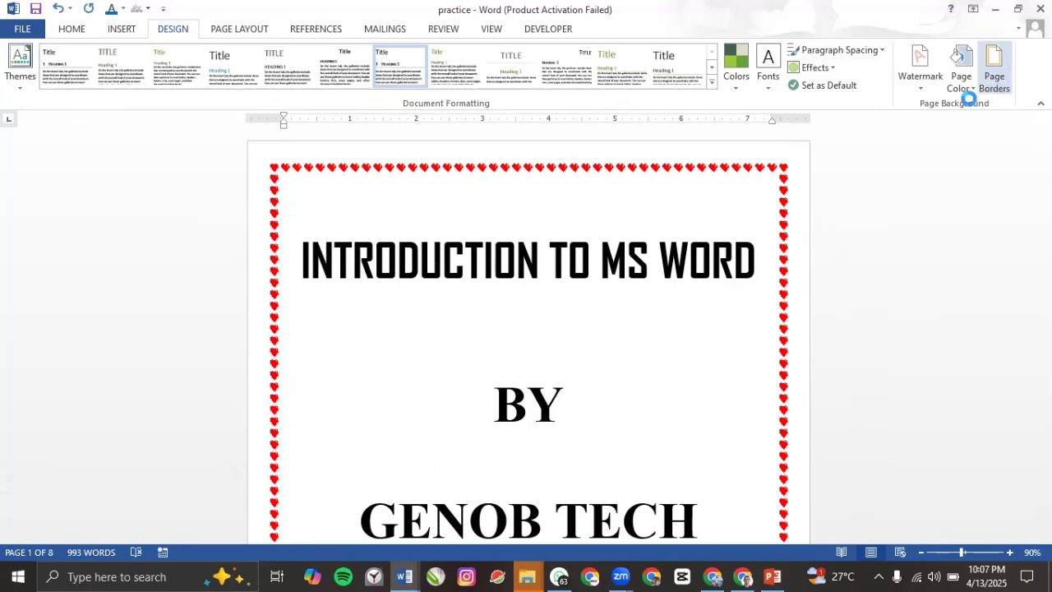
click(518, 379)
scroll(468, 451, down, 1)
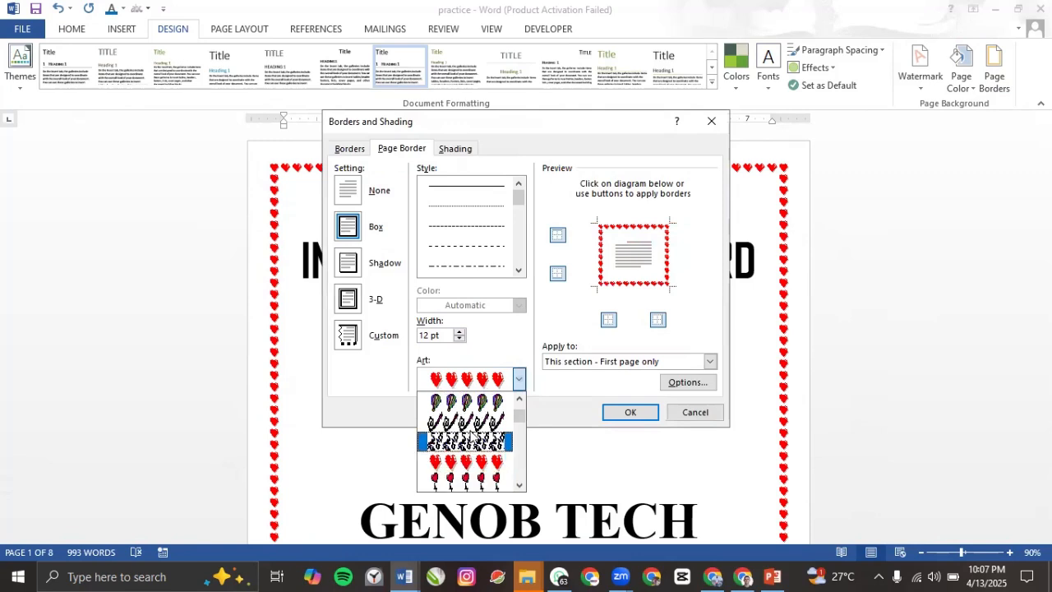
click(471, 444)
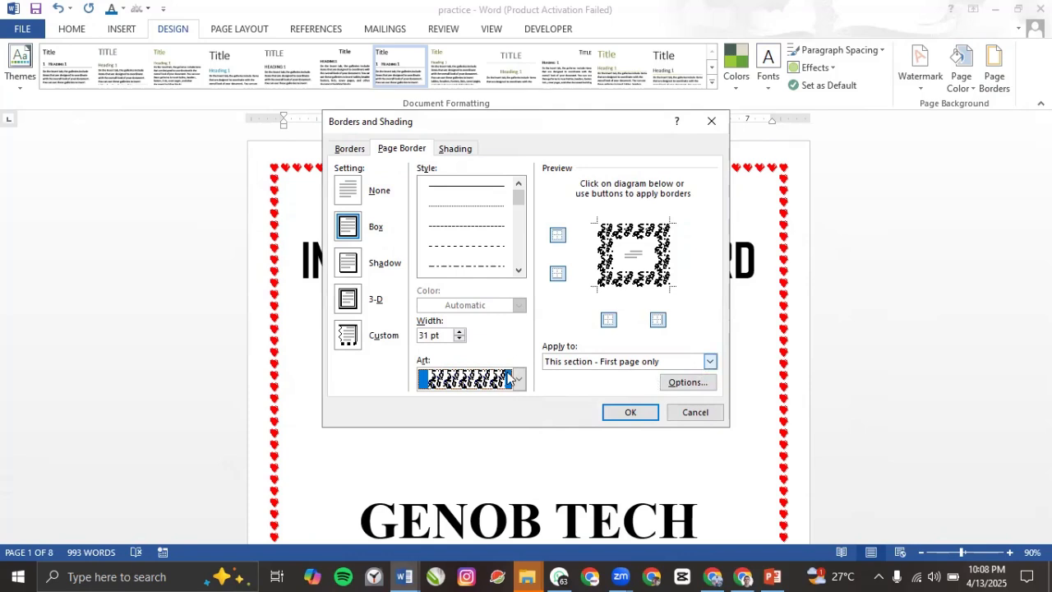
click(459, 339)
click(460, 339)
click(459, 339)
click(459, 338)
click(459, 339)
click(460, 339)
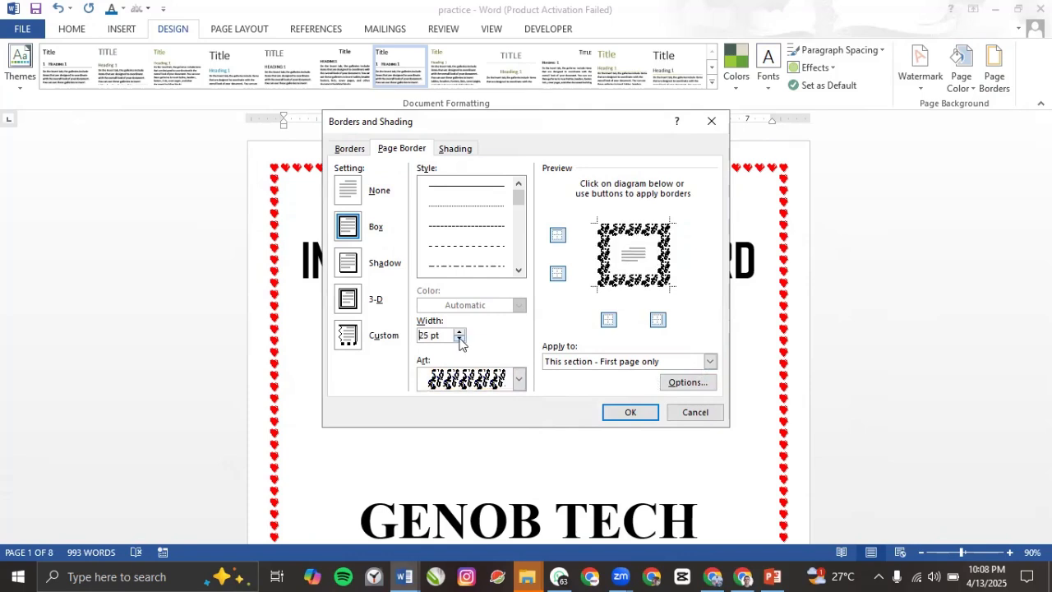
click(459, 339)
click(460, 339)
click(459, 339)
click(459, 339)
click(459, 338)
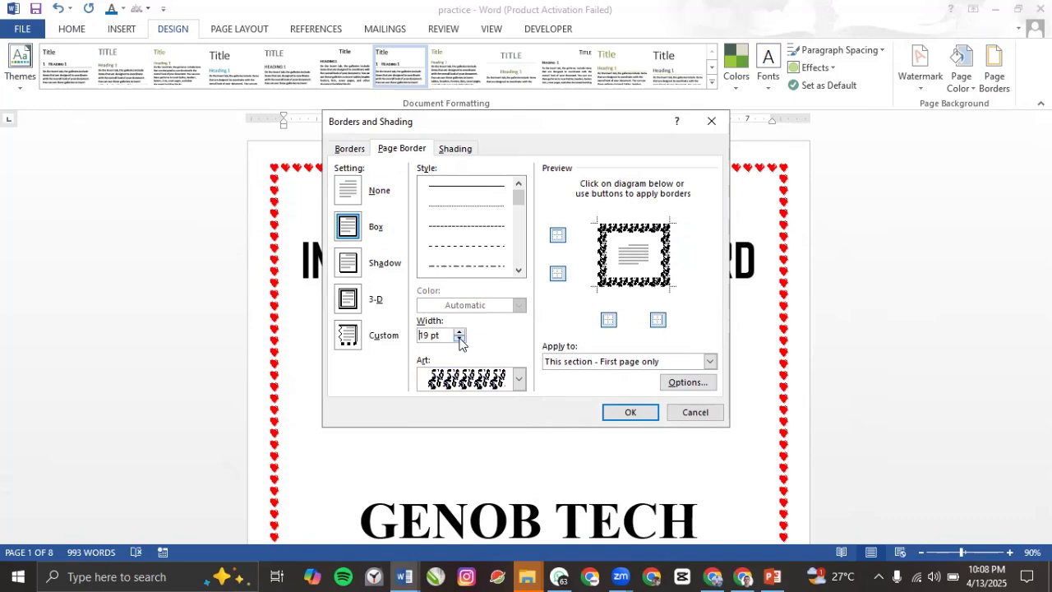
click(626, 419)
scroll(622, 416, down, 5)
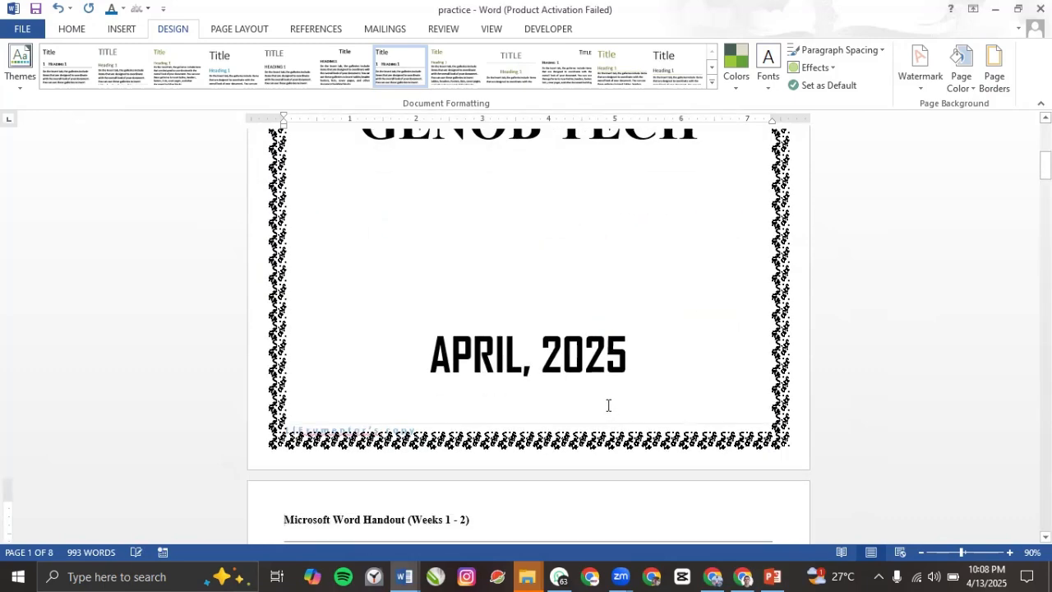
scroll(615, 399, up, 1)
scroll(623, 391, up, 6)
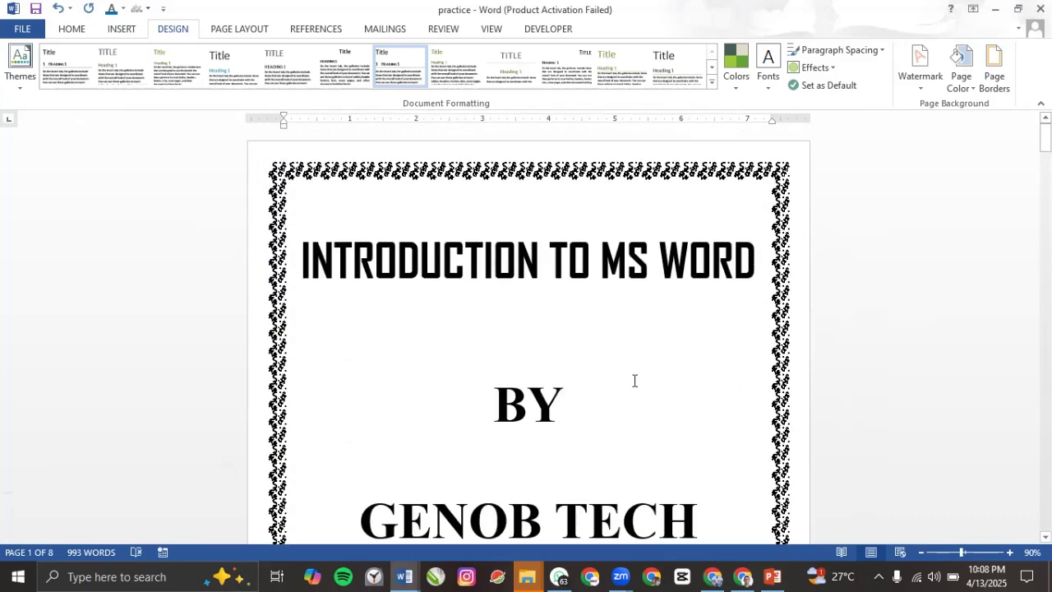
scroll(635, 380, down, 5)
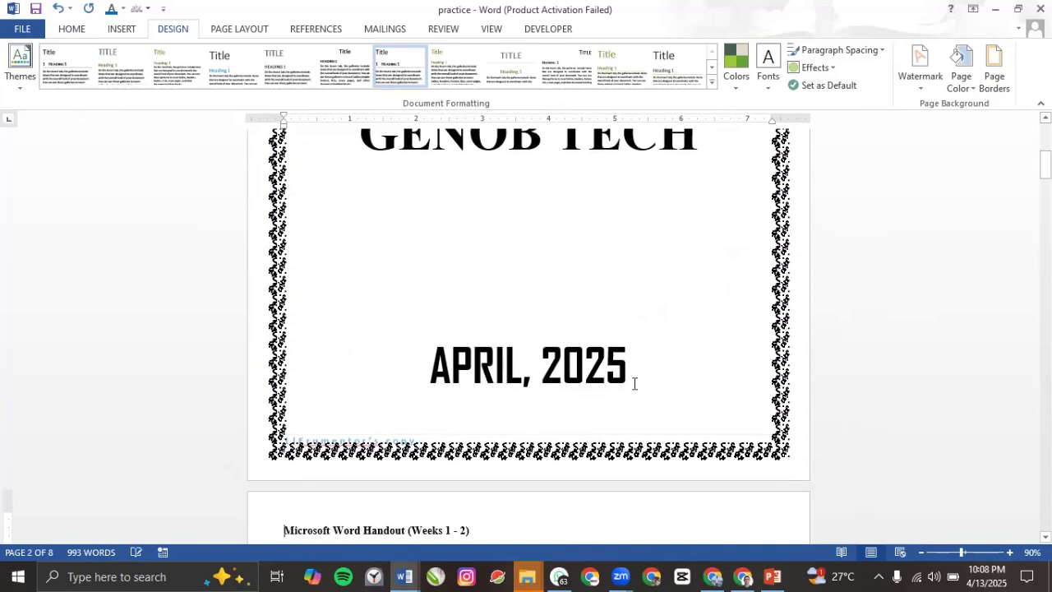
scroll(636, 382, up, 1)
scroll(637, 382, up, 4)
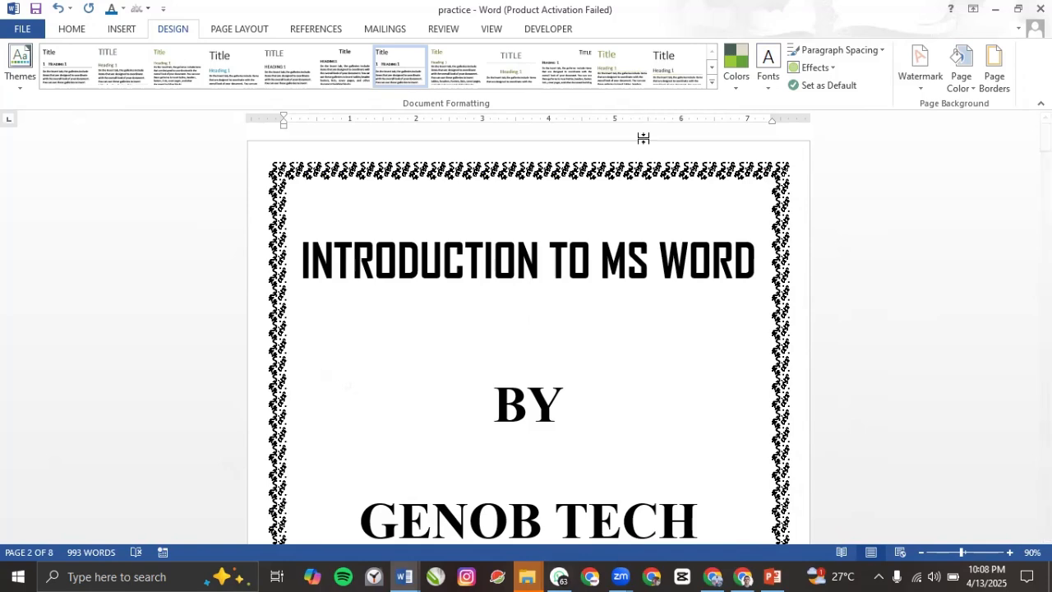
Step: Apply the Calibri theme font set from the Design tab's Fonts list
click(775, 86)
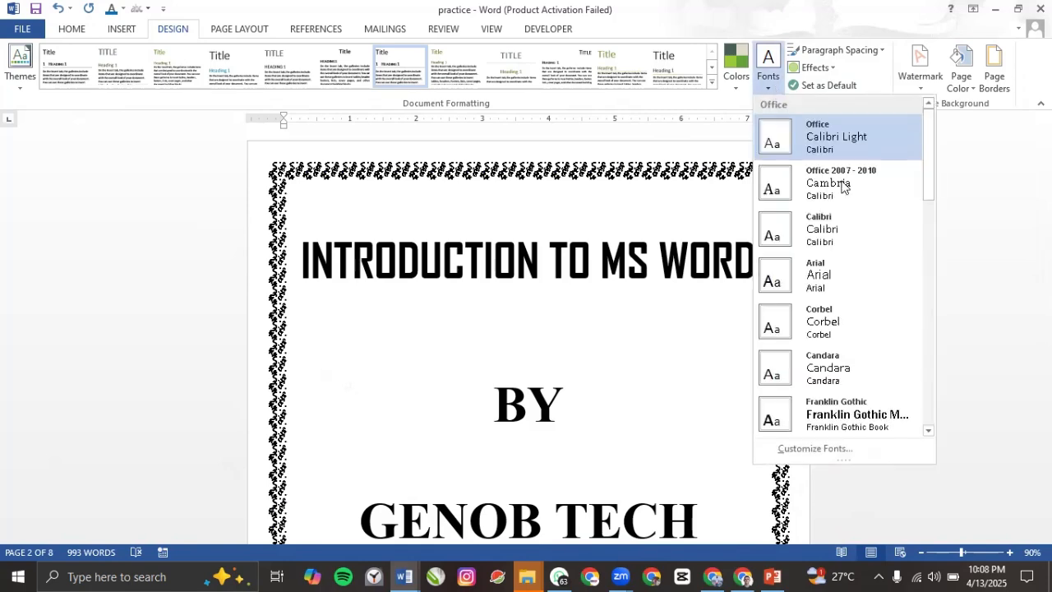
click(818, 235)
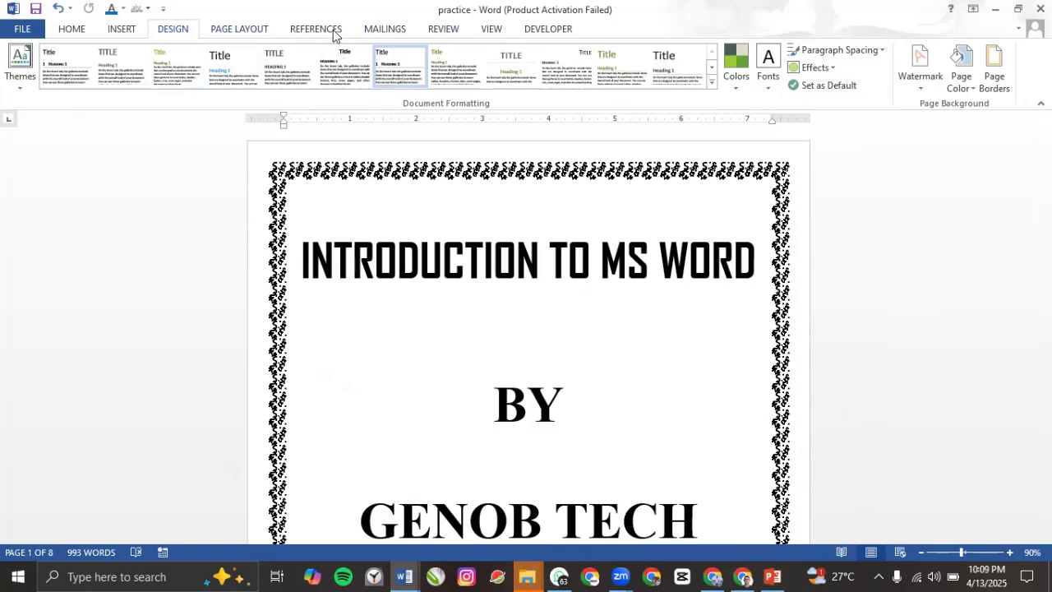
Step: Show the handout in Web Layout, scroll through it, then switch to Read Mode
click(491, 33)
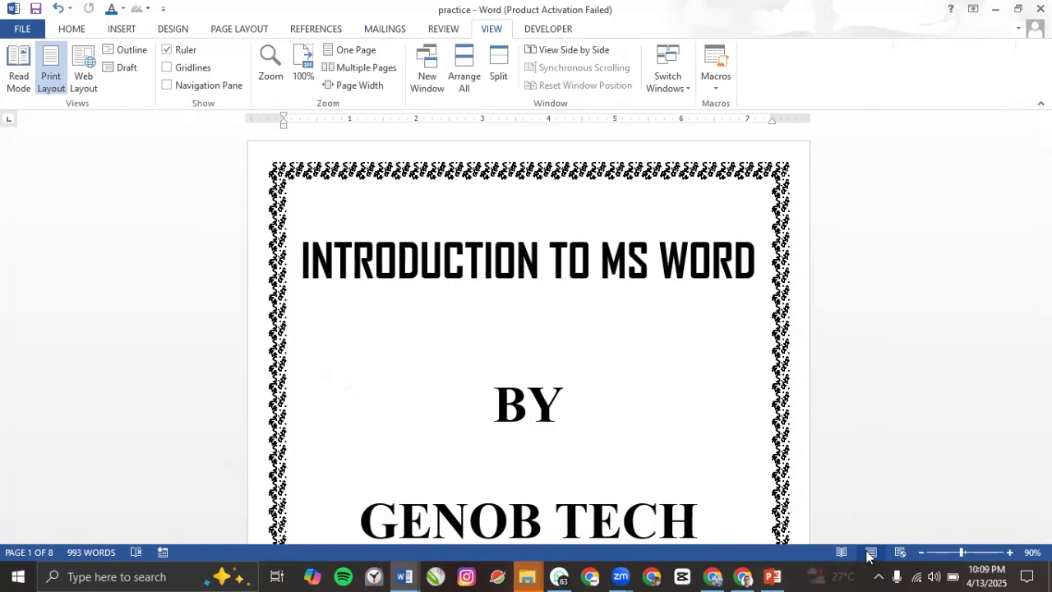
click(224, 30)
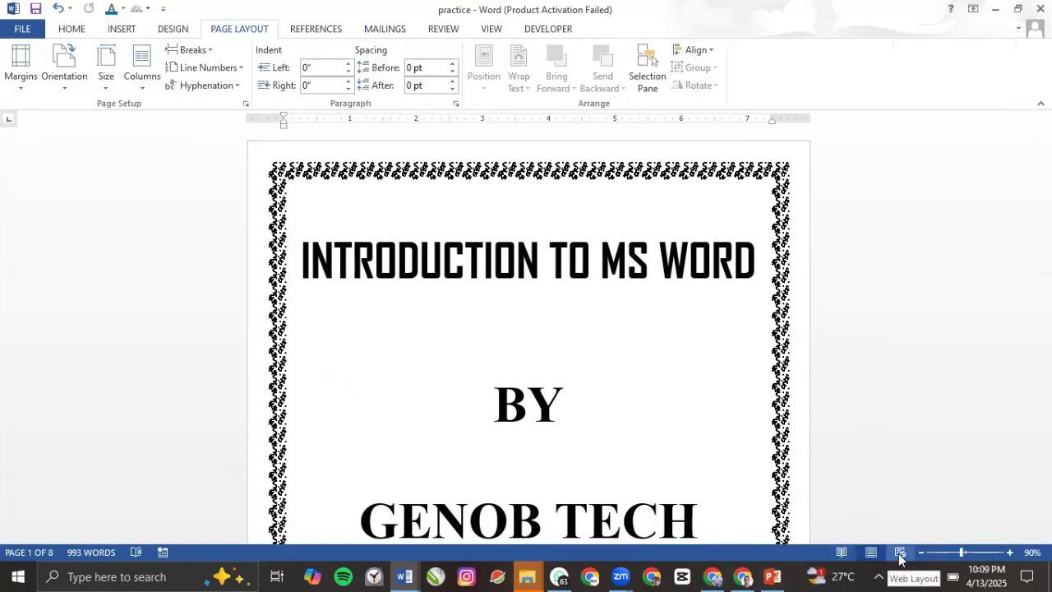
click(498, 30)
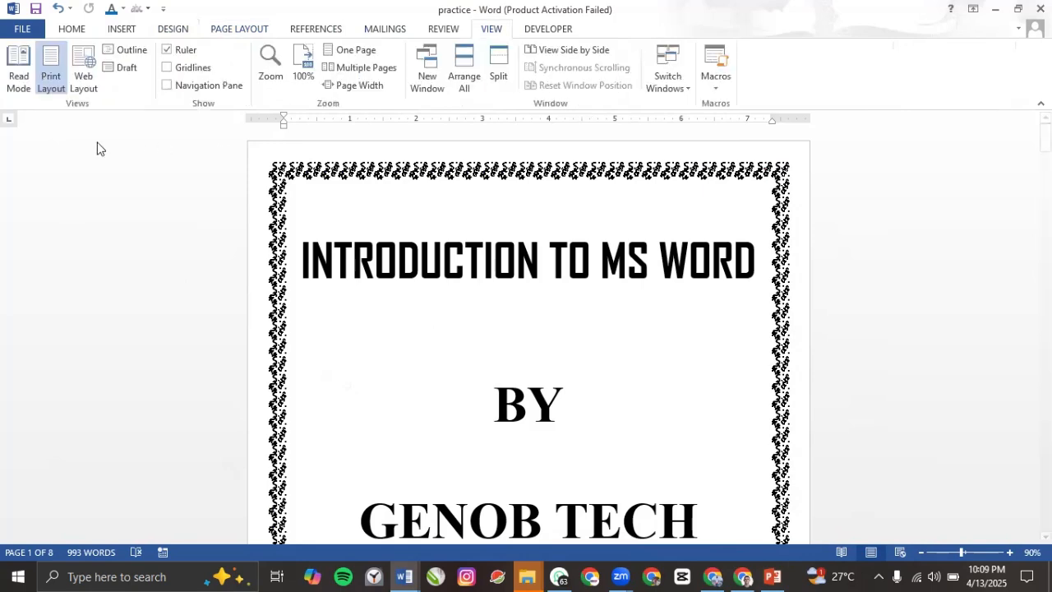
click(82, 77)
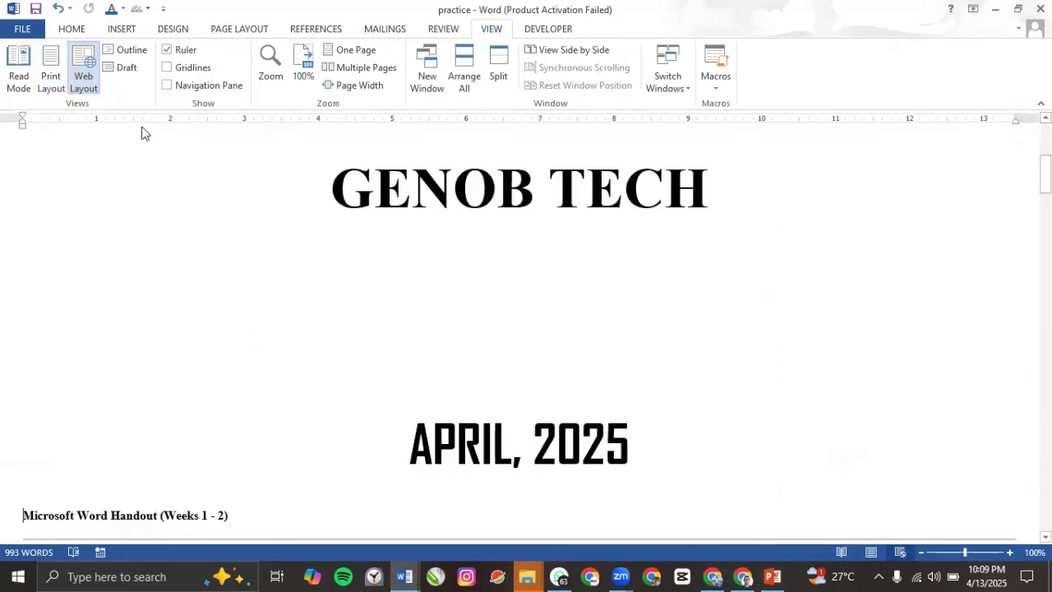
scroll(584, 328, down, 3)
ctrl+scroll(577, 328, down, 7)
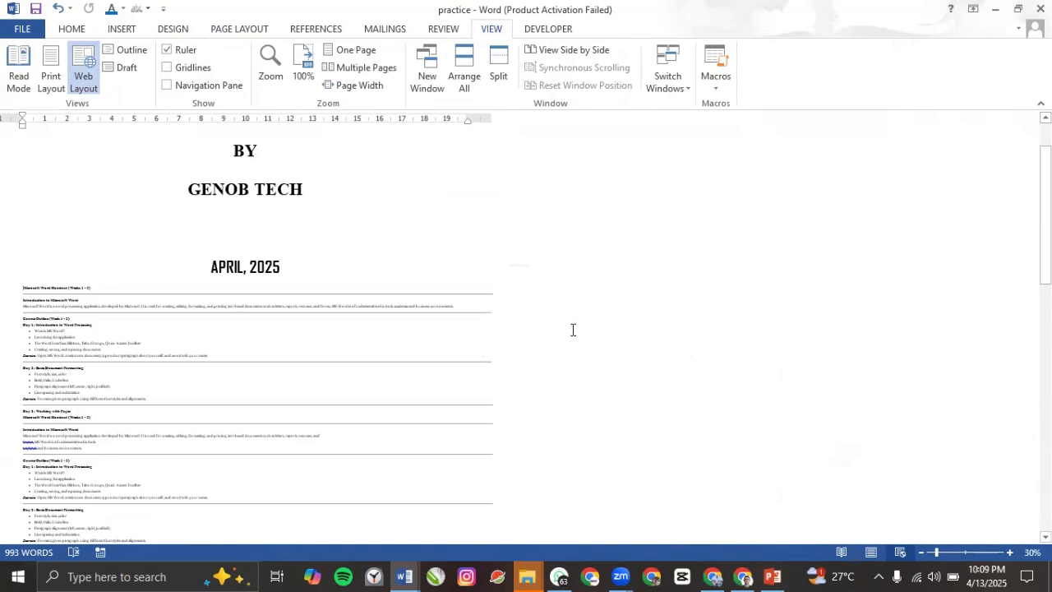
ctrl+scroll(369, 365, up, 2)
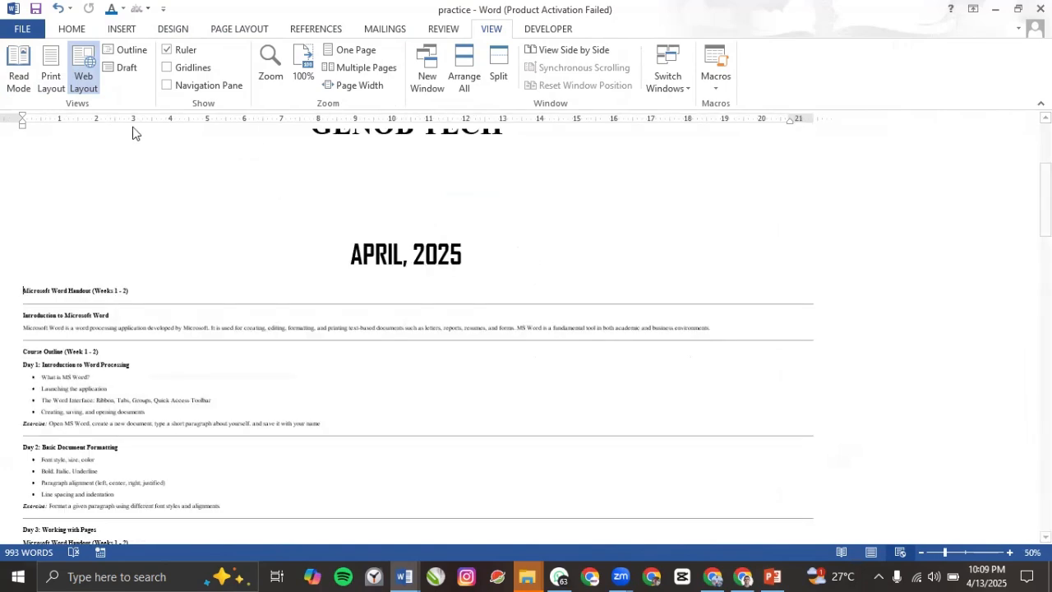
click(18, 70)
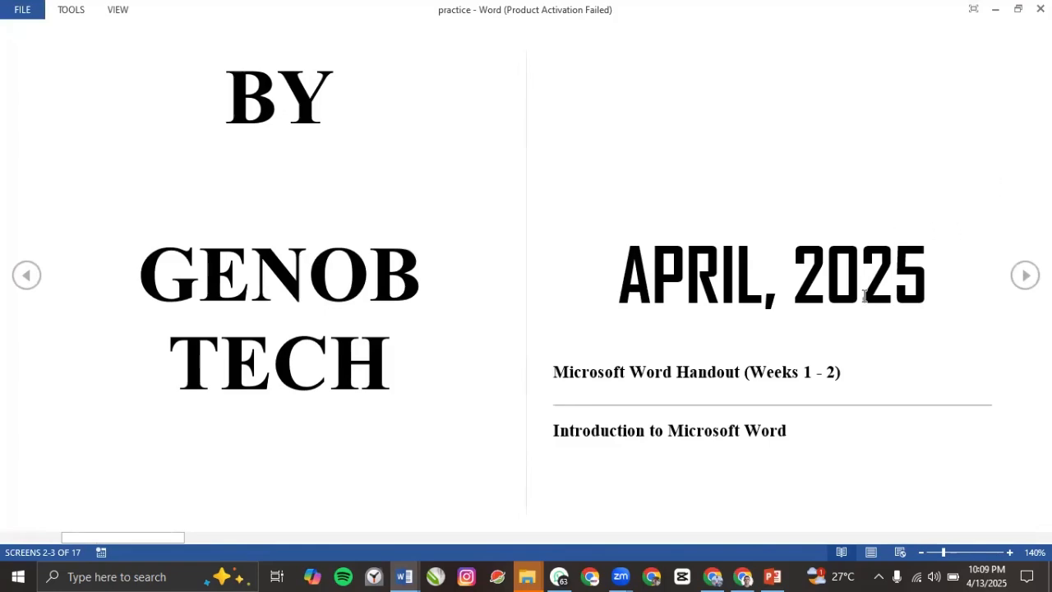
Step: Page forward and back through Read Mode, then return to Print Layout view
scroll(865, 296, down, 3)
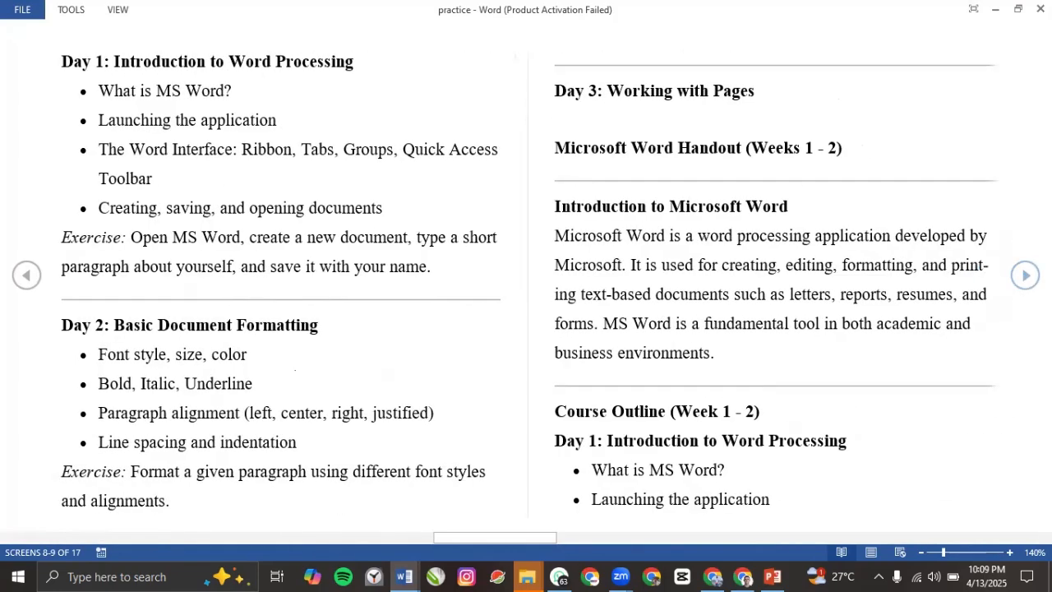
scroll(343, 401, down, 2)
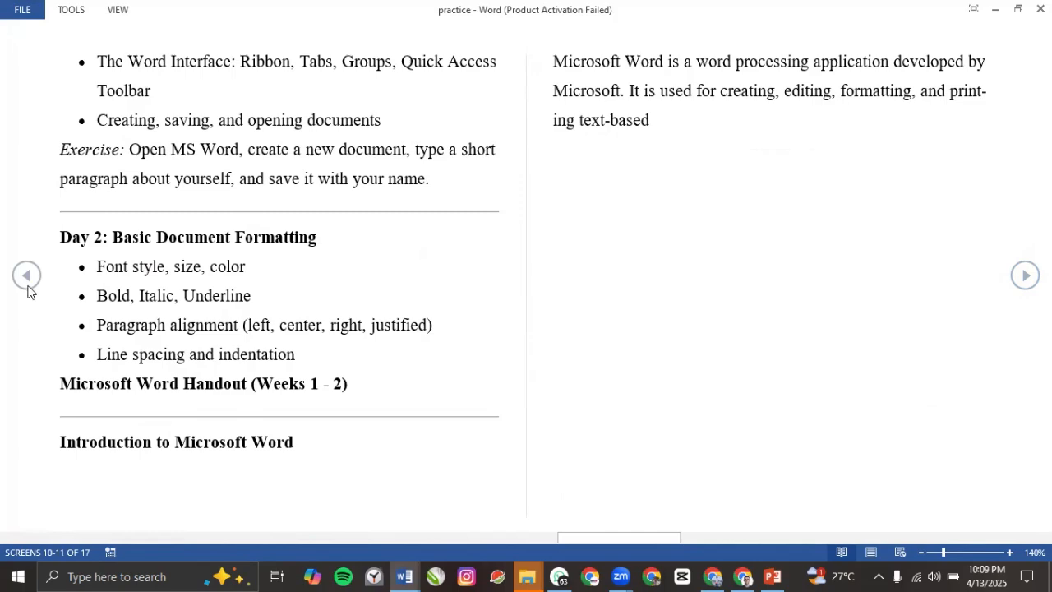
click(27, 284)
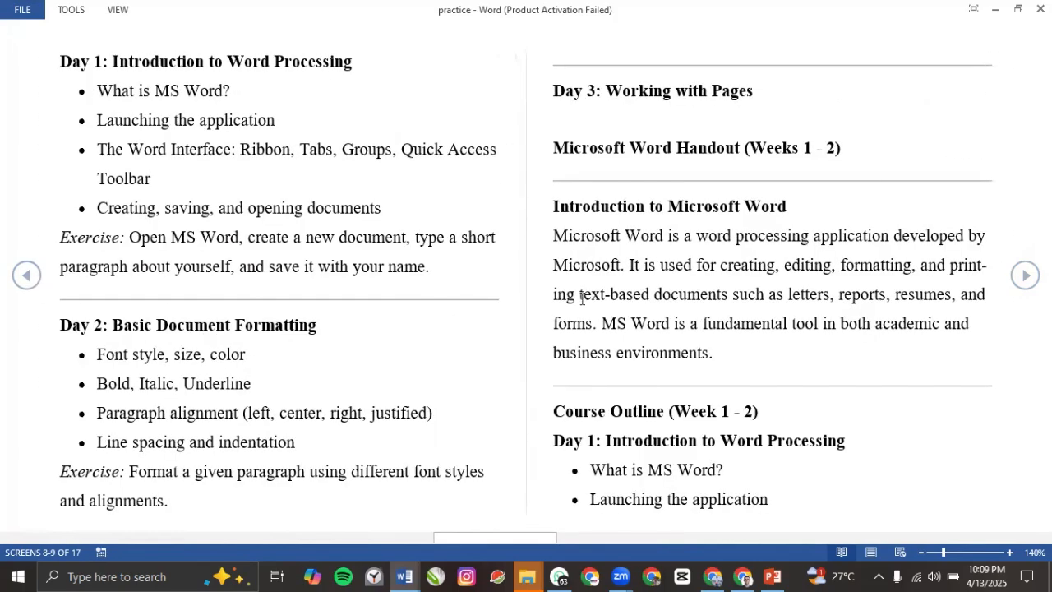
click(874, 554)
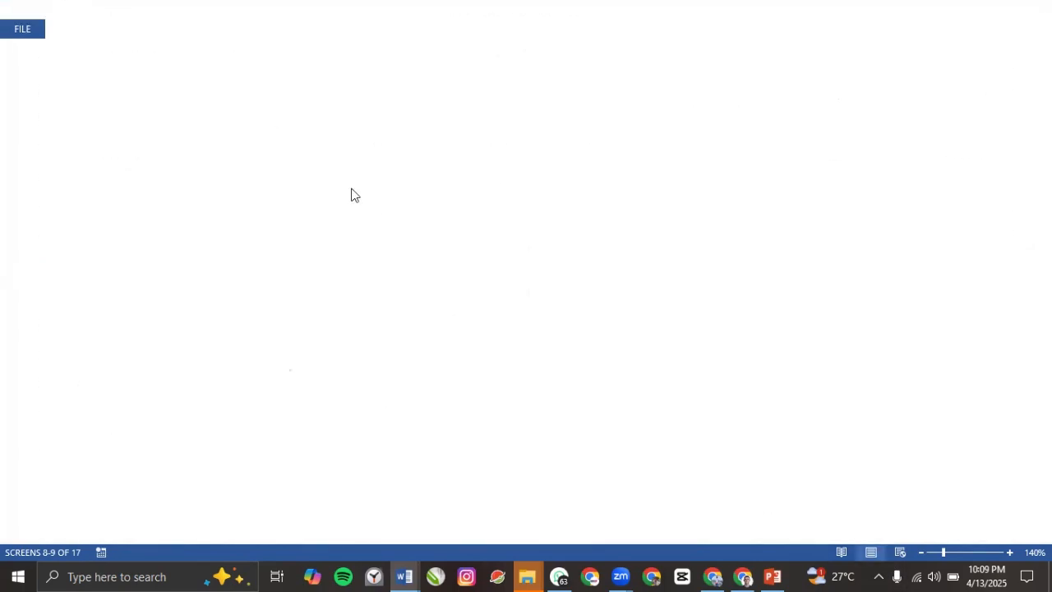
click(60, 83)
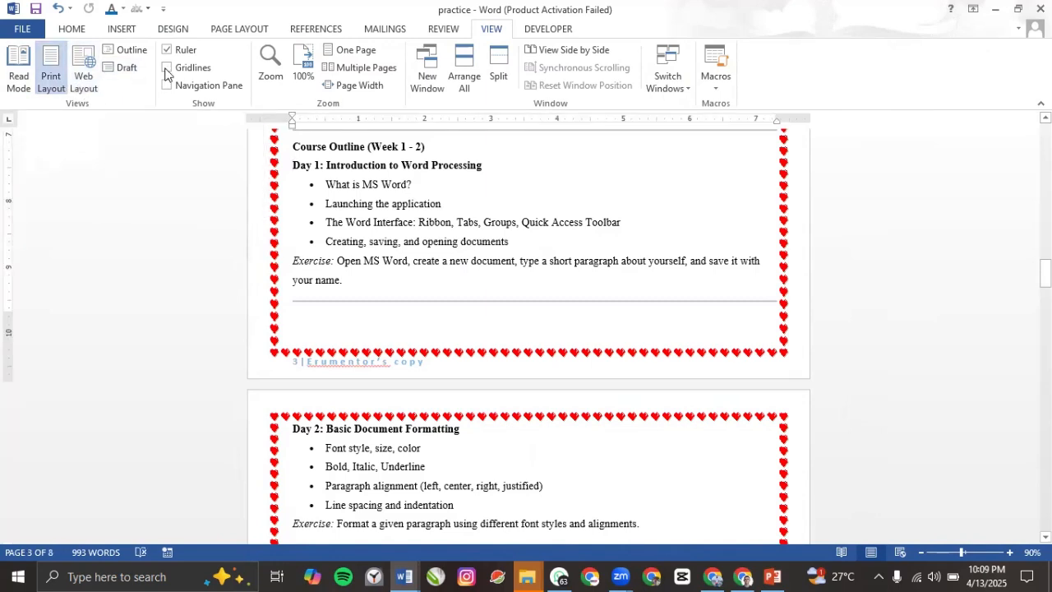
scroll(354, 222, up, 5)
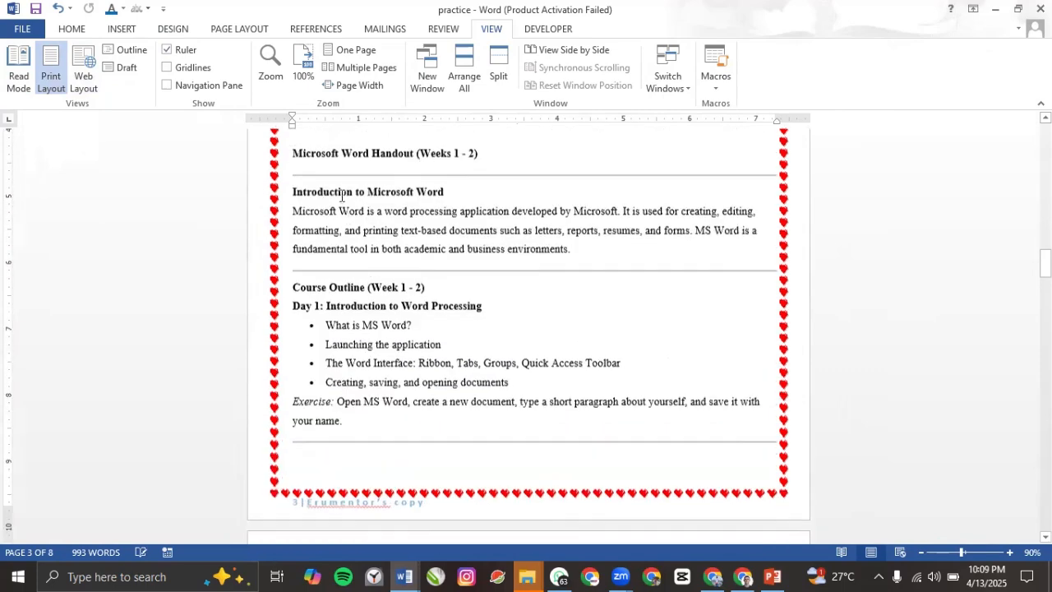
scroll(322, 177, up, 5)
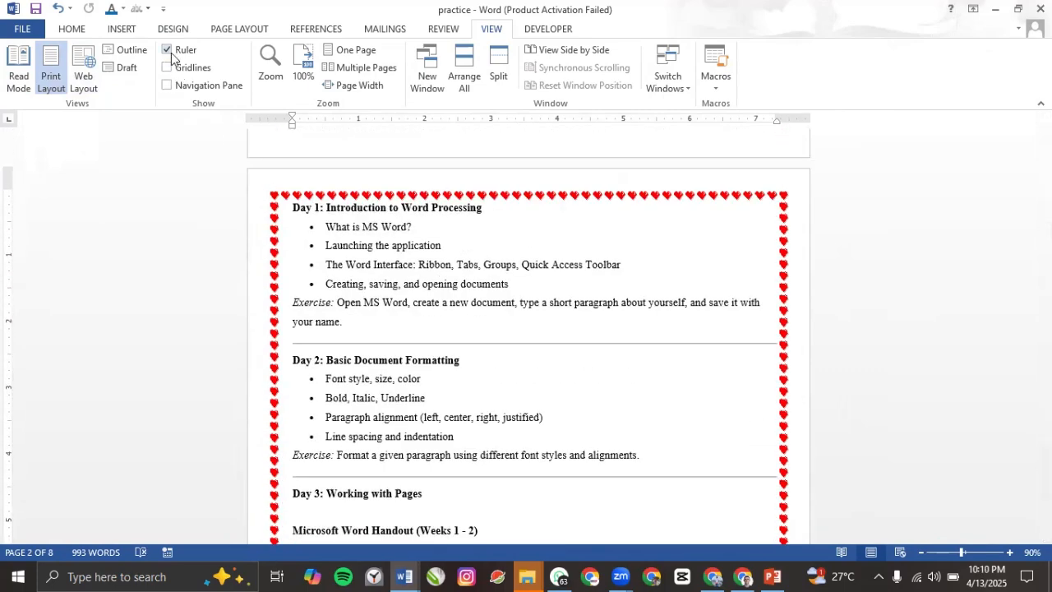
click(167, 49)
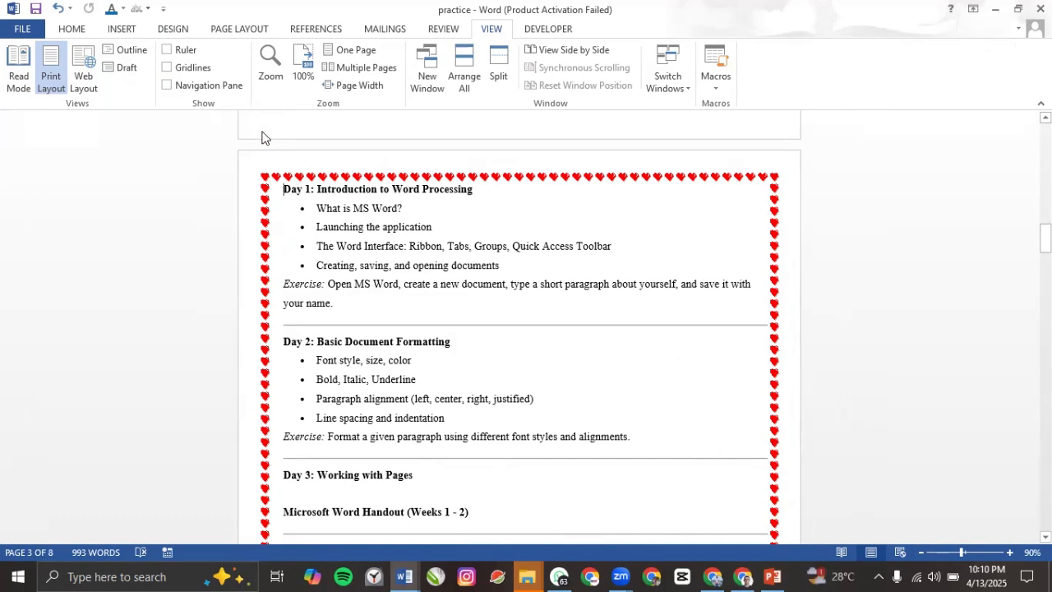
click(177, 55)
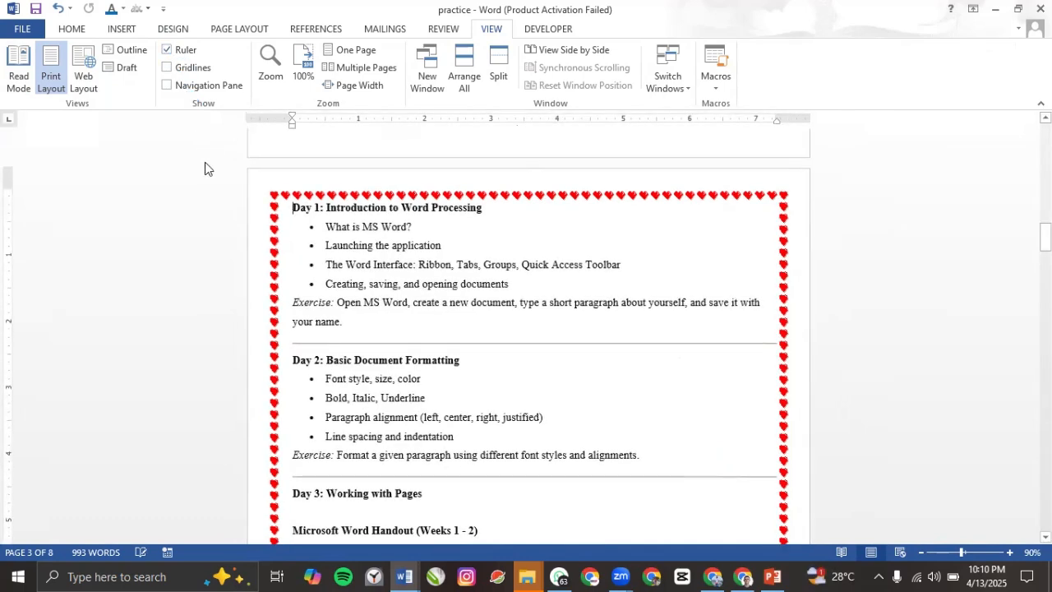
click(178, 69)
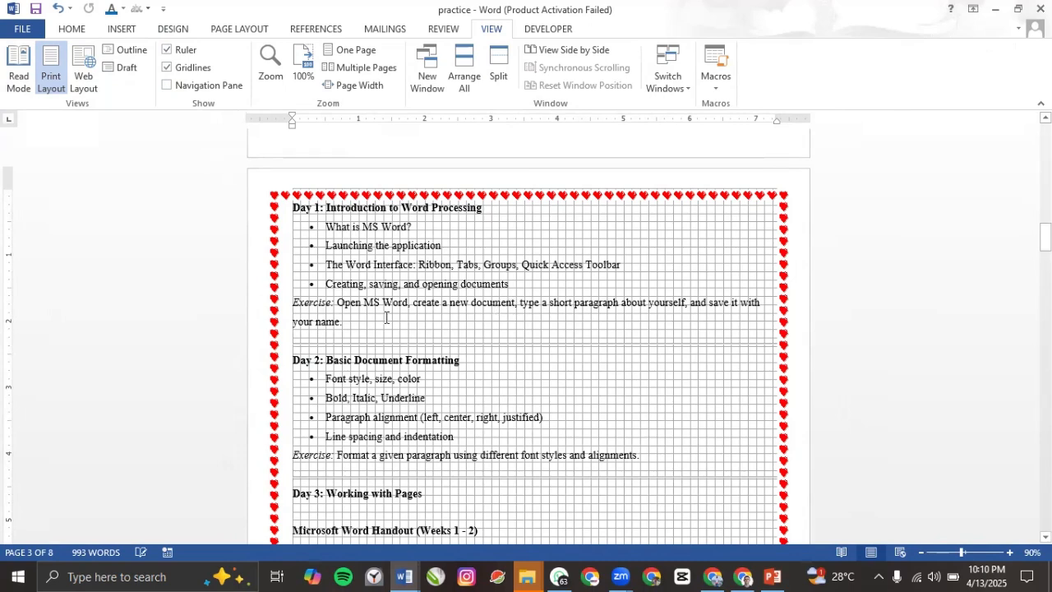
click(174, 69)
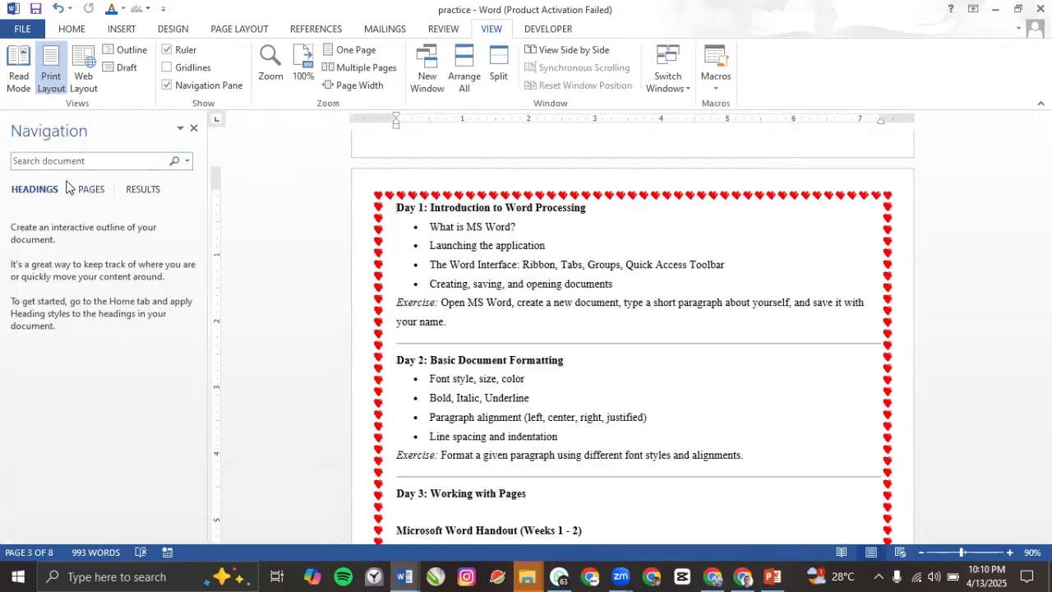
click(168, 50)
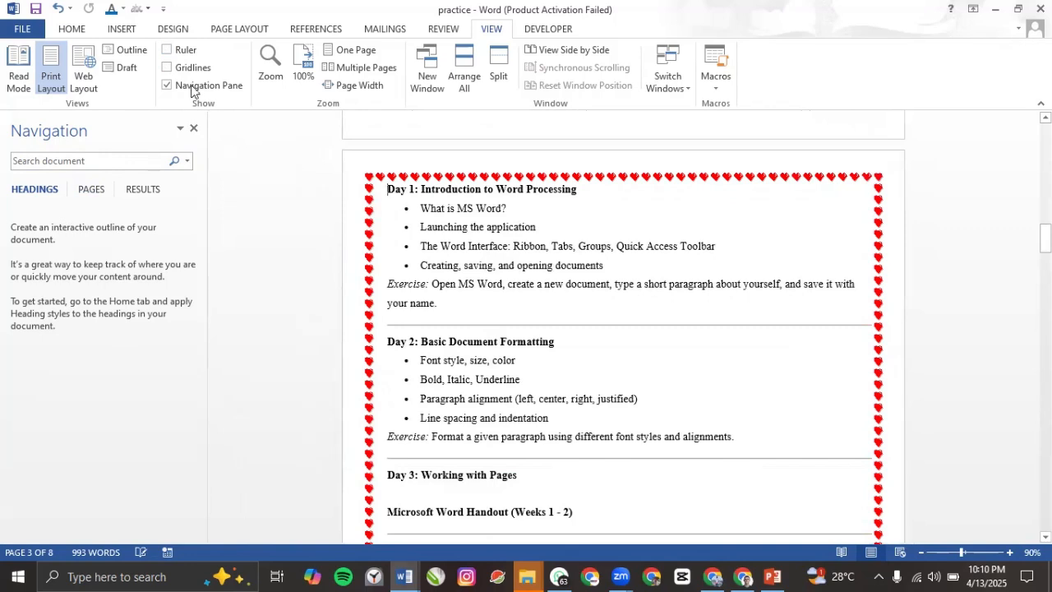
click(168, 50)
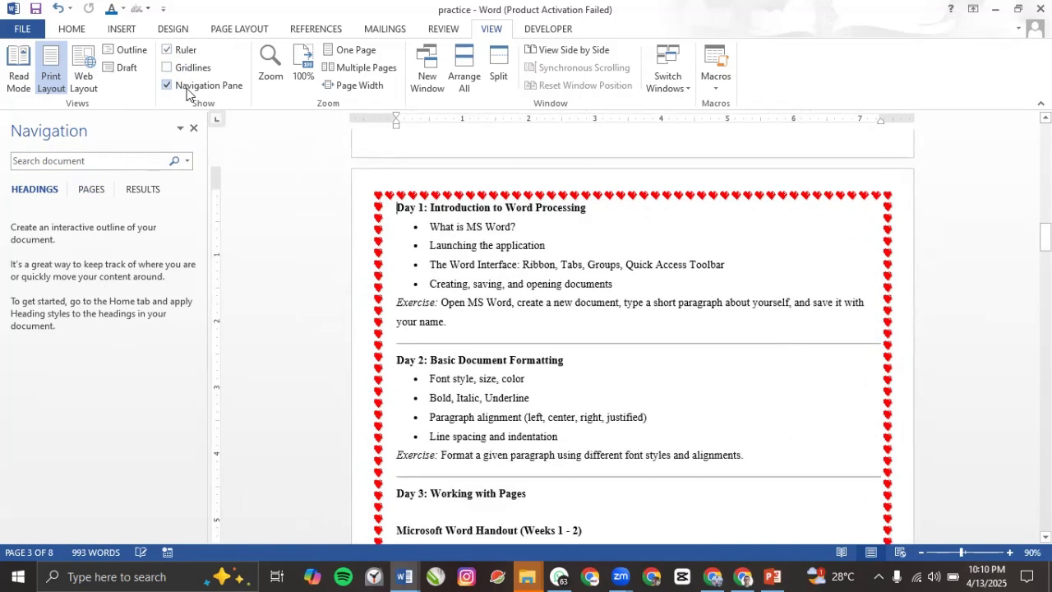
click(187, 87)
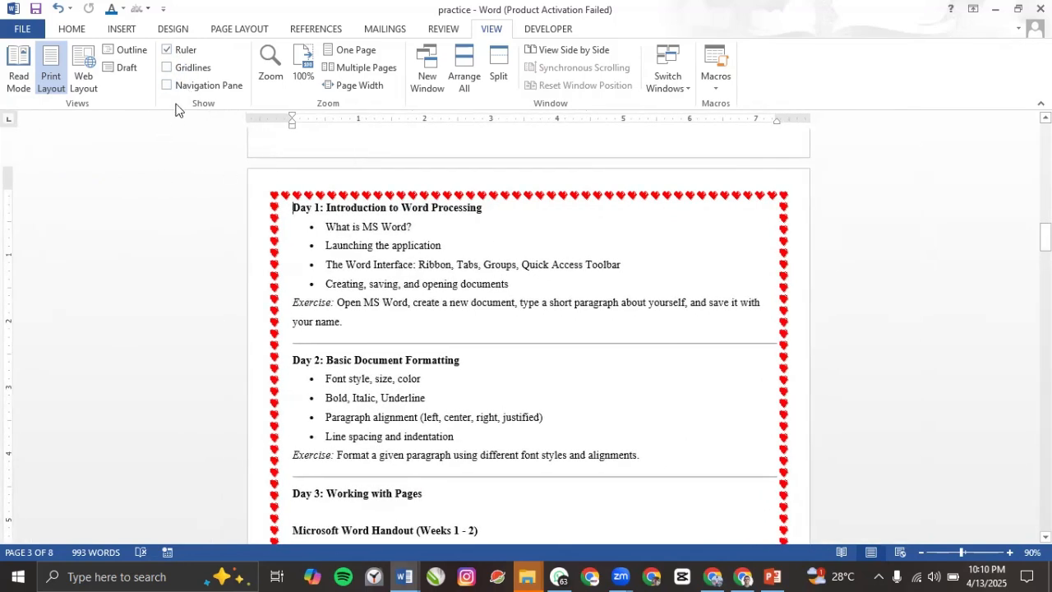
Step: Zoom the document to 200%, then set the magnification back to 100%
click(271, 68)
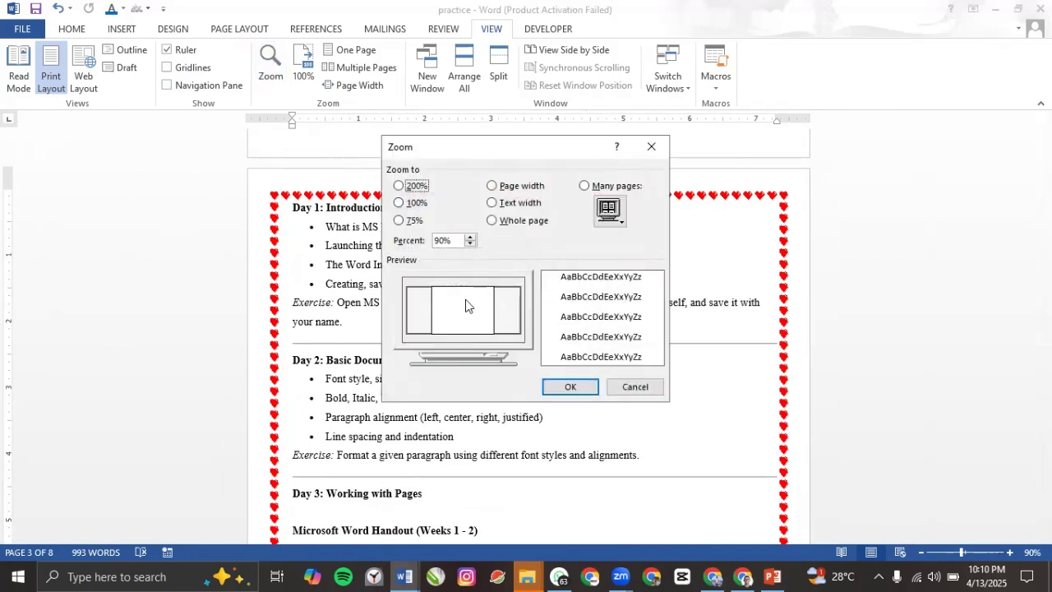
click(400, 203)
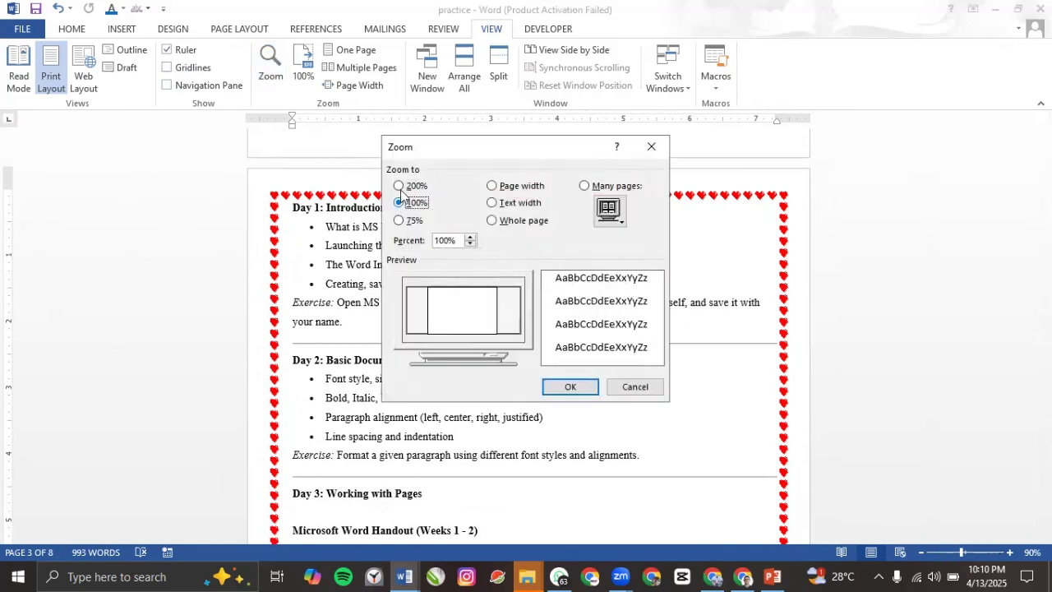
click(399, 187)
click(570, 387)
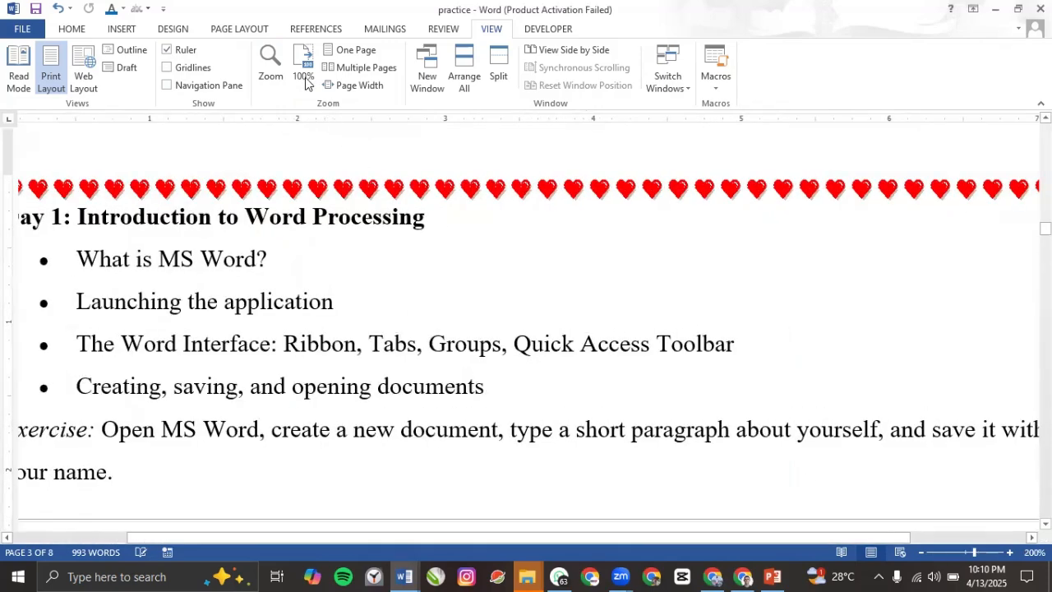
click(271, 65)
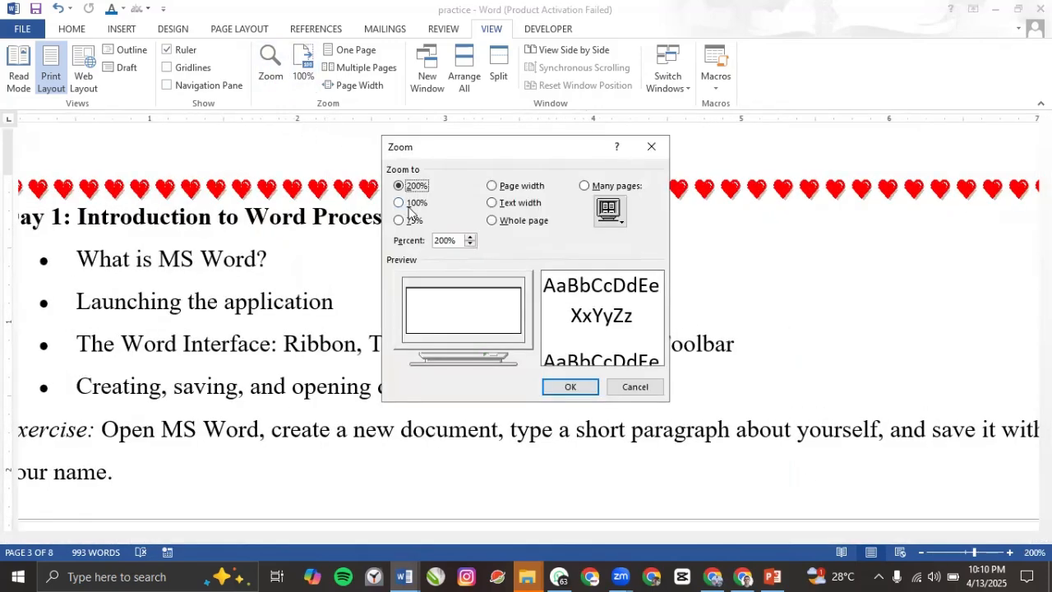
click(400, 203)
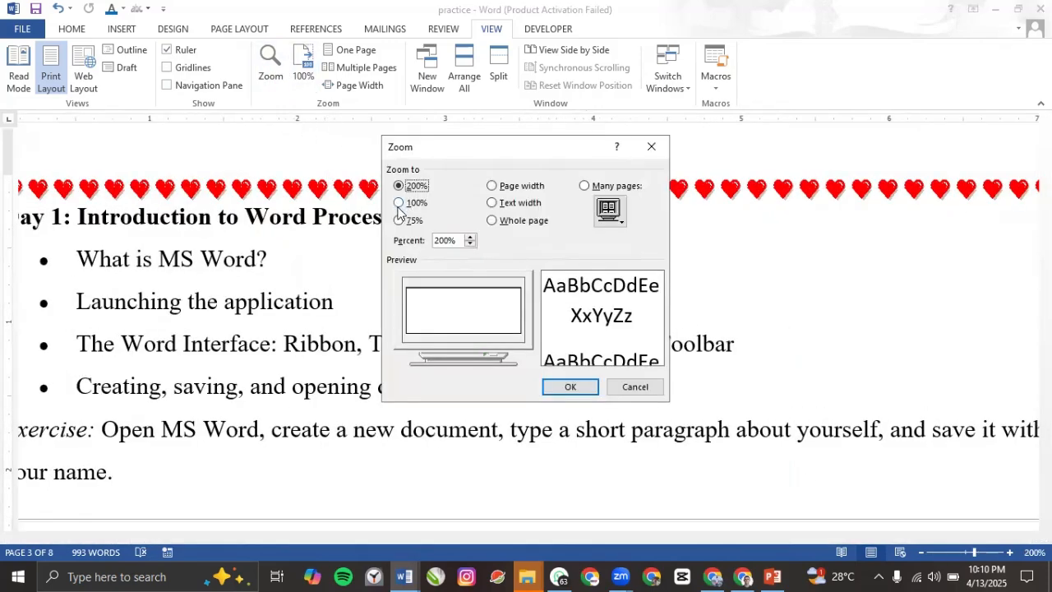
click(571, 387)
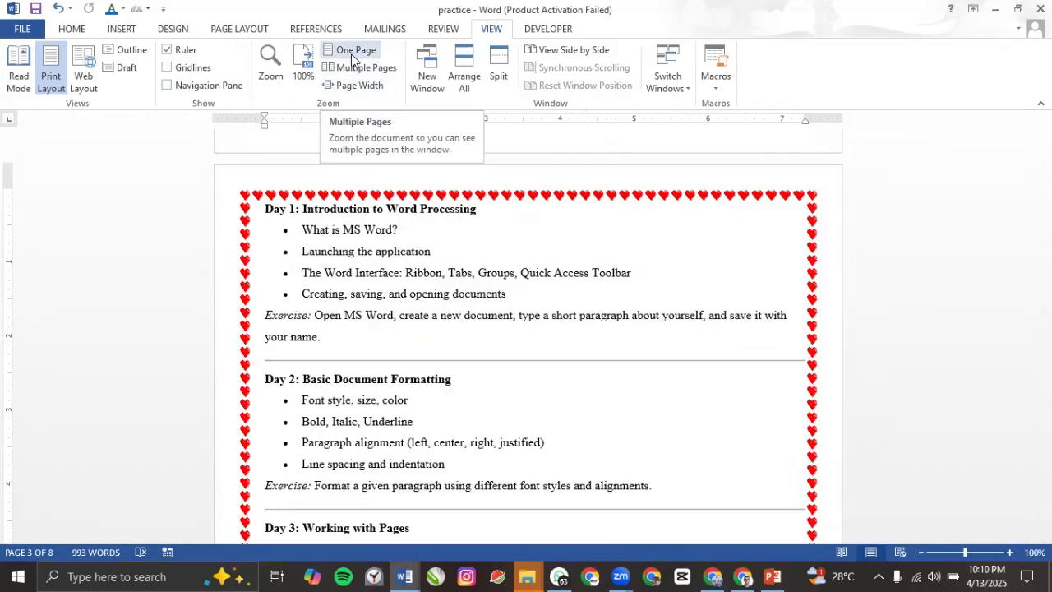
Step: View the document as one page, then as several pages side by side
click(354, 51)
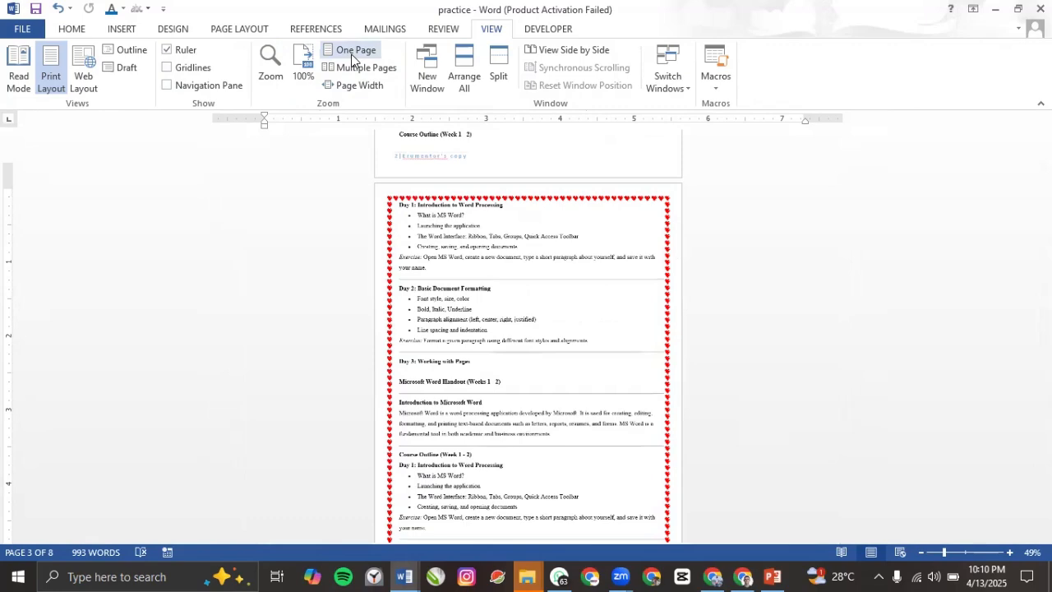
click(359, 70)
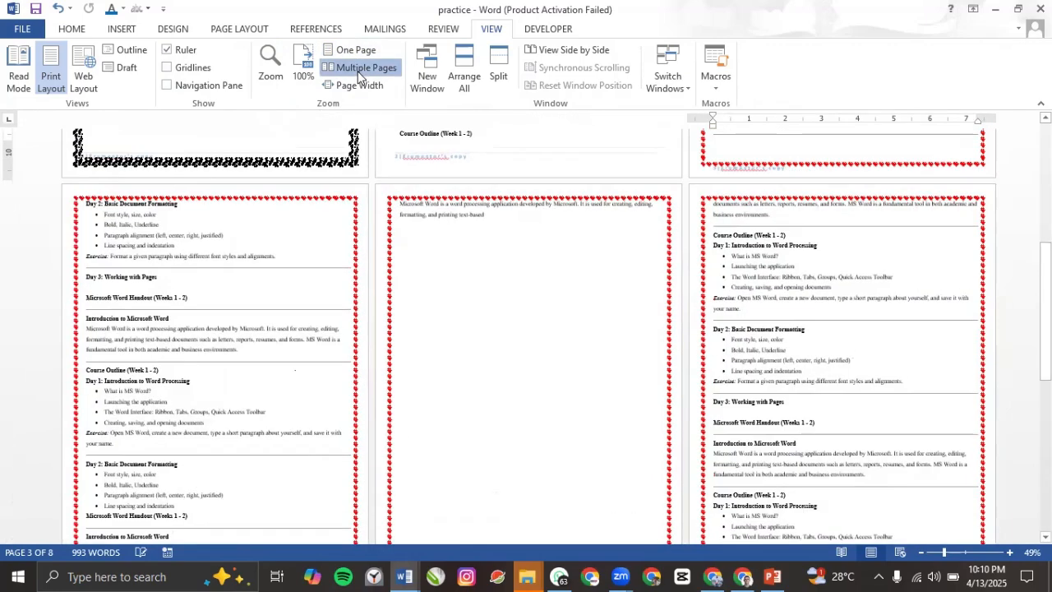
scroll(464, 174, up, 3)
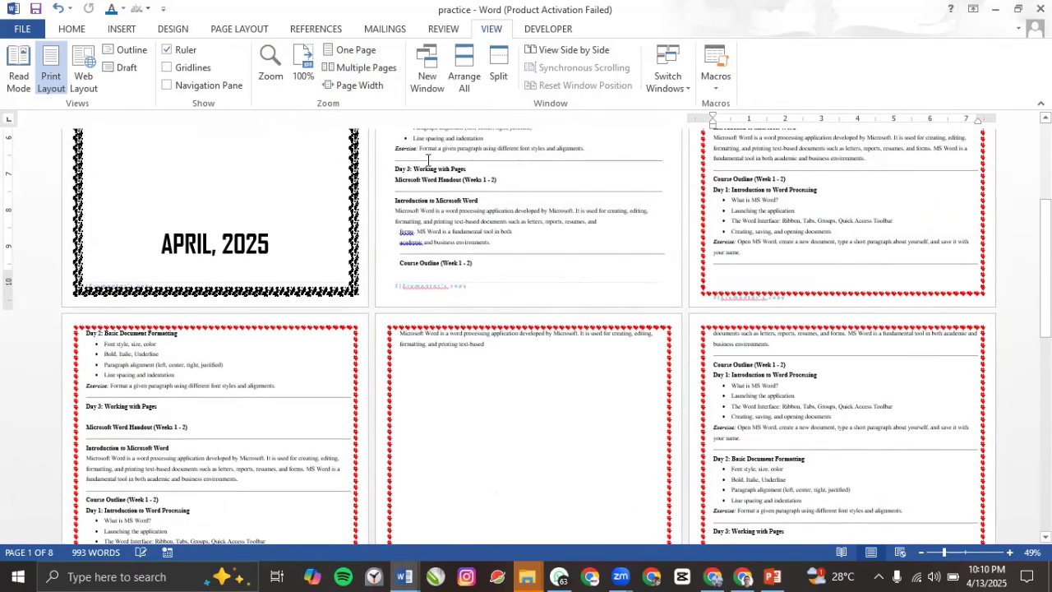
scroll(479, 230, up, 5)
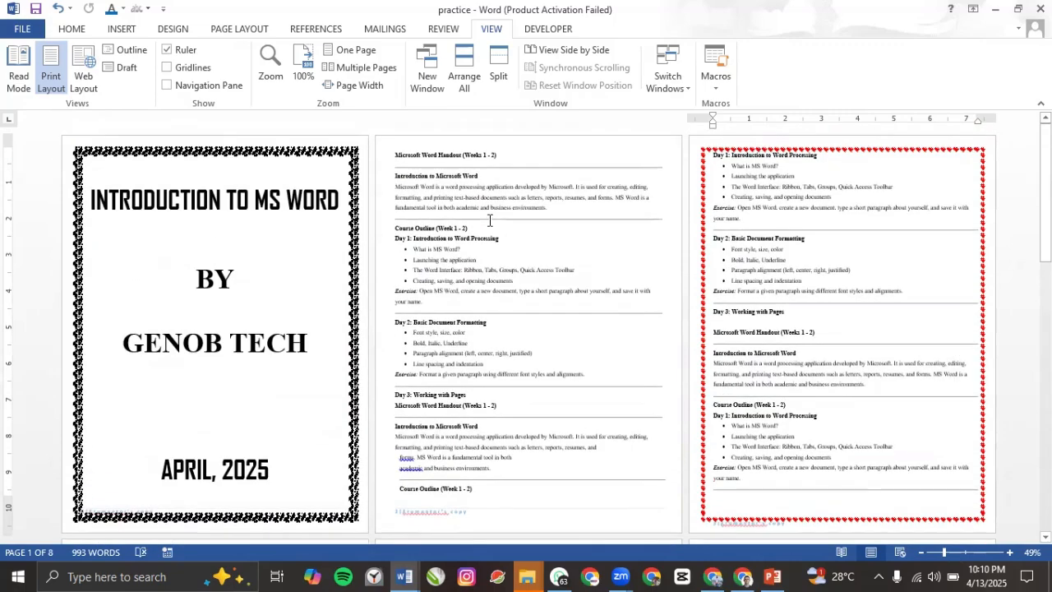
scroll(490, 220, down, 2)
scroll(214, 414, up, 2)
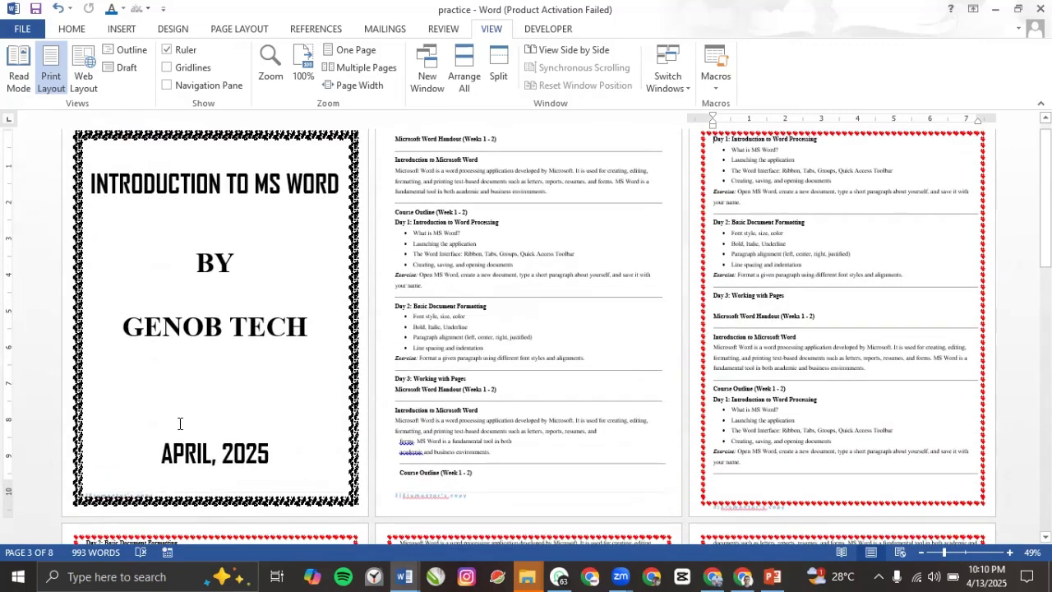
scroll(750, 386, down, 3)
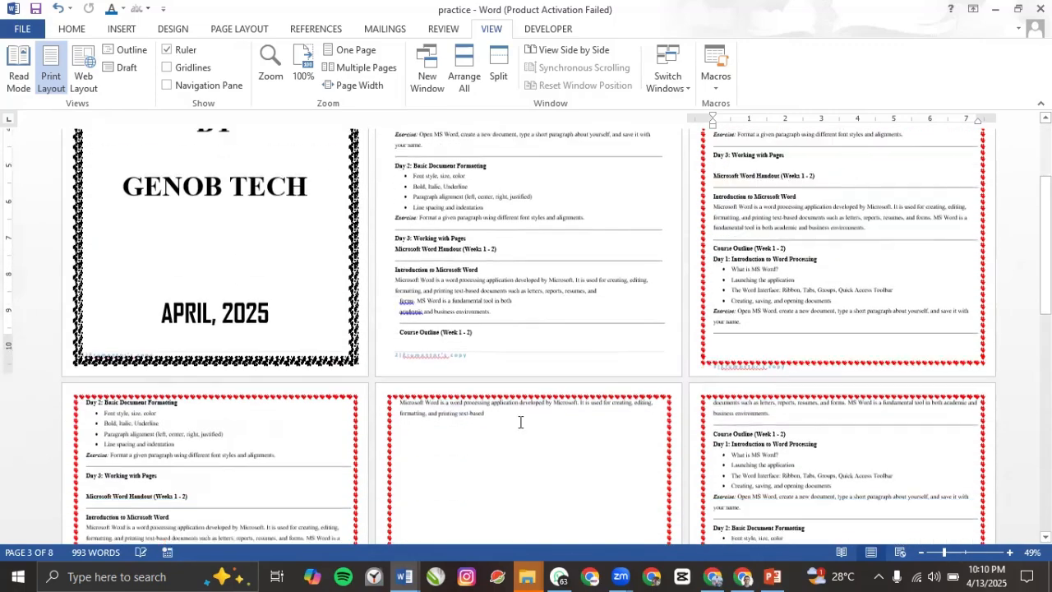
scroll(771, 426, down, 5)
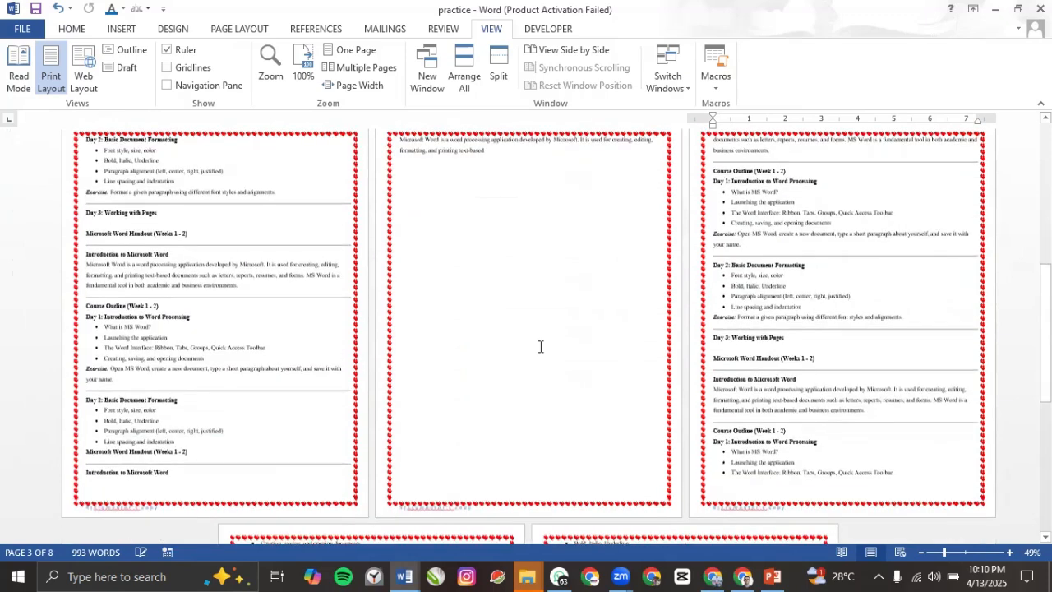
scroll(510, 320, up, 2)
scroll(475, 291, up, 1)
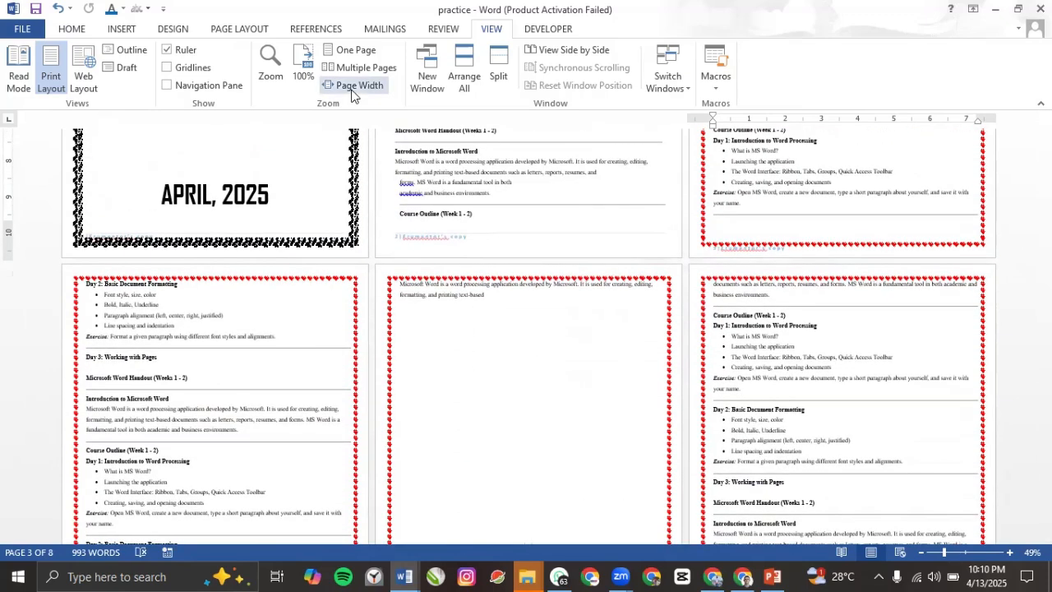
Step: Fit the page to the window width, then restore the 100% zoom
click(354, 87)
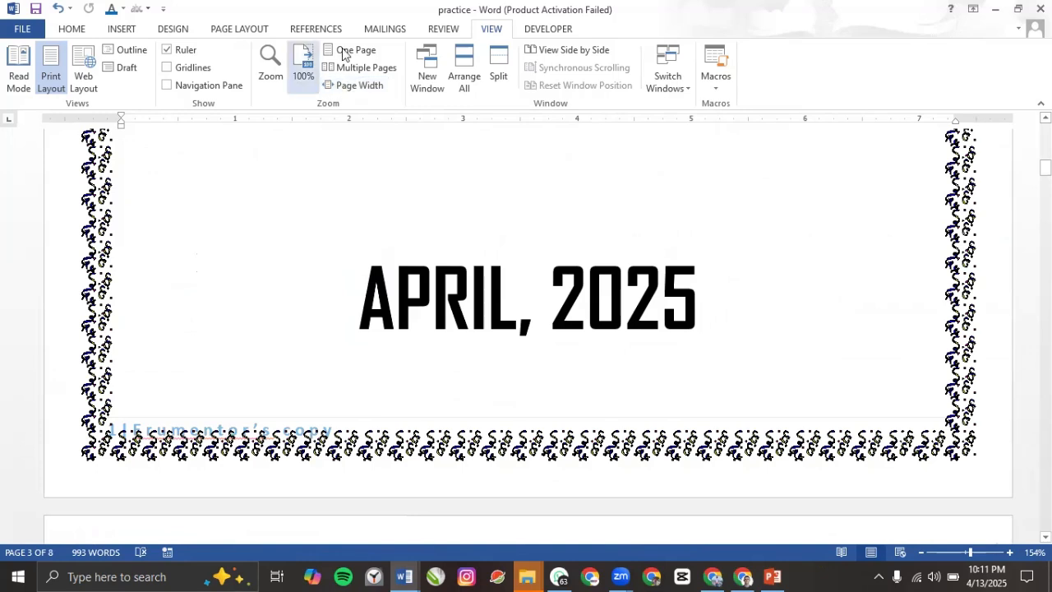
click(302, 78)
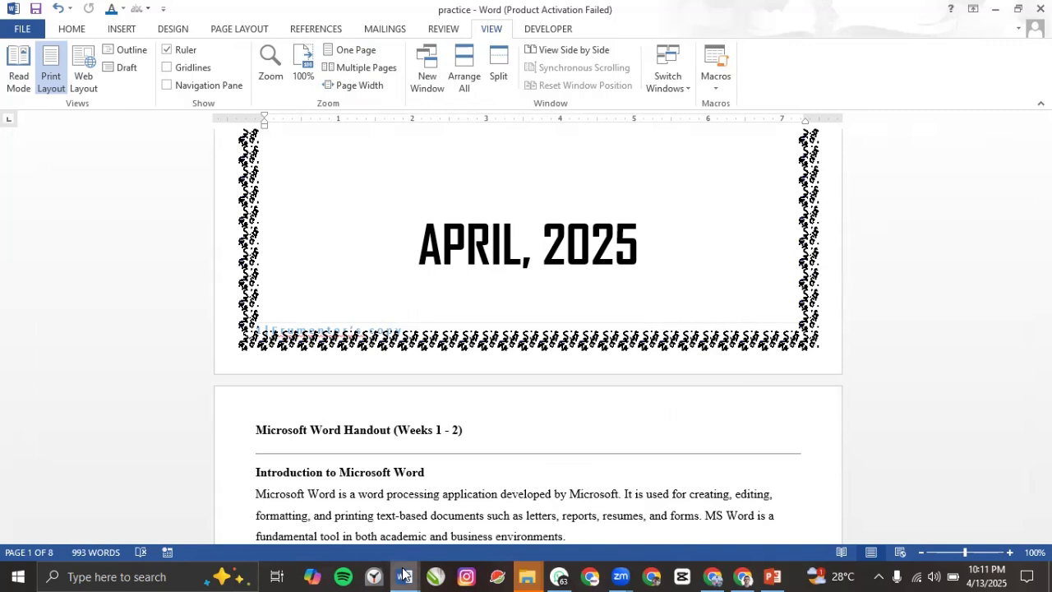
mouse_move(404, 575)
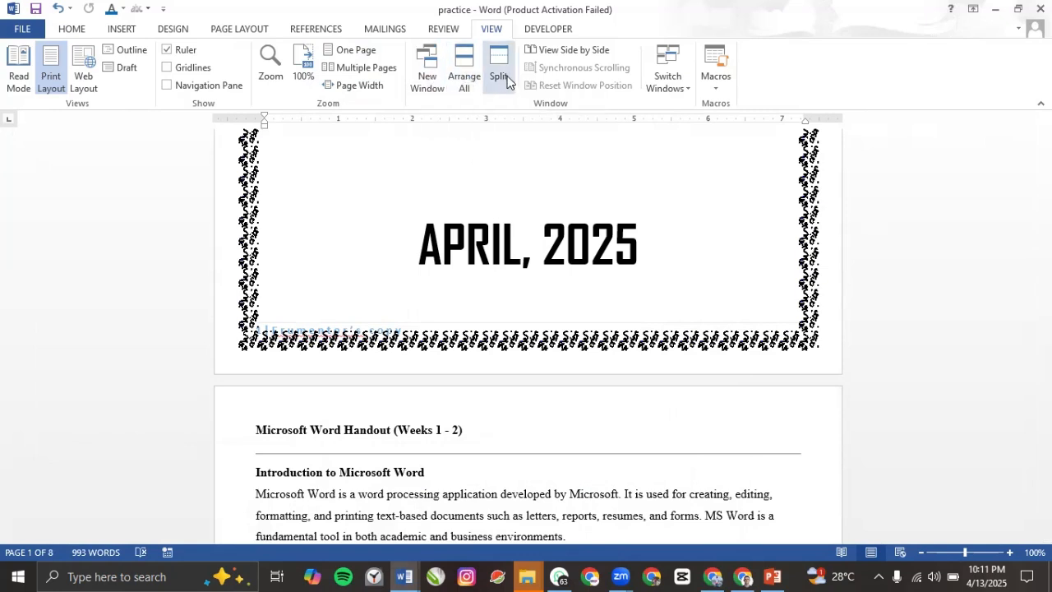
Step: Tile all open documents and move between the practice, Program Distribution and Document3 windows
click(462, 83)
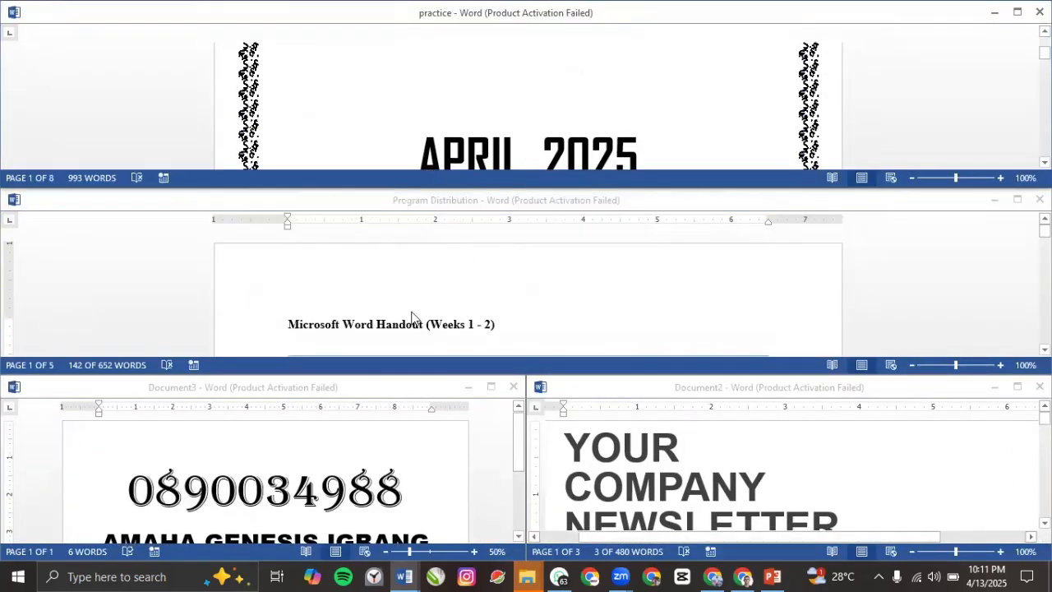
scroll(445, 117, up, 10)
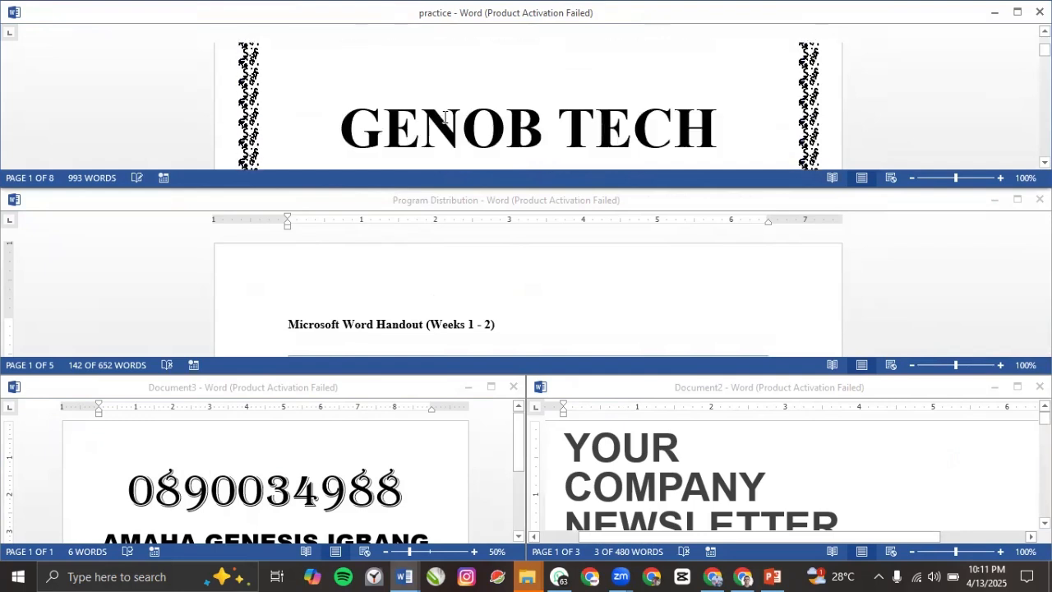
click(445, 117)
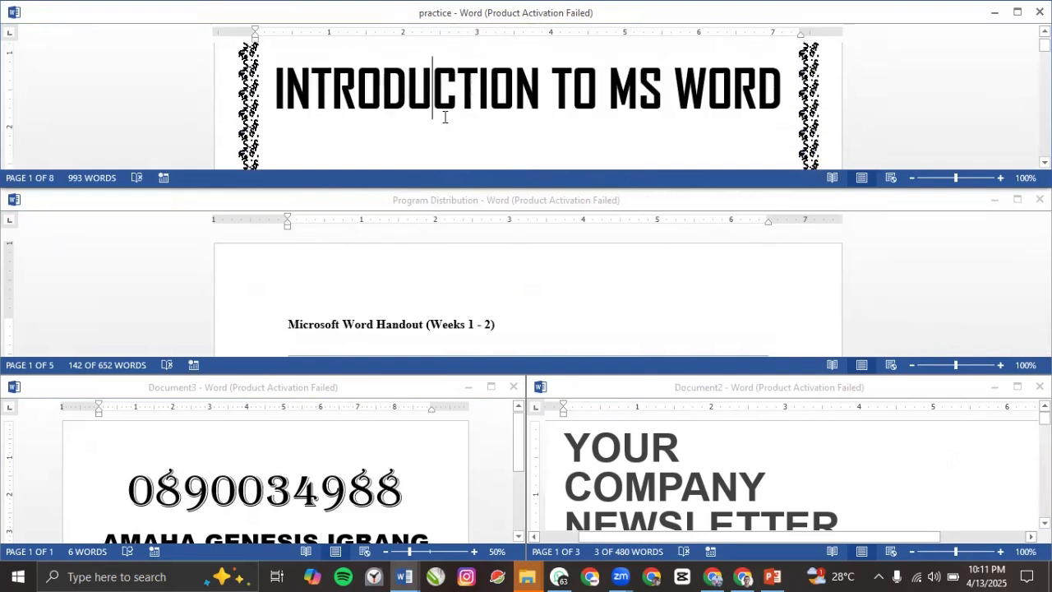
scroll(386, 319, down, 1)
click(398, 330)
scroll(404, 308, down, 3)
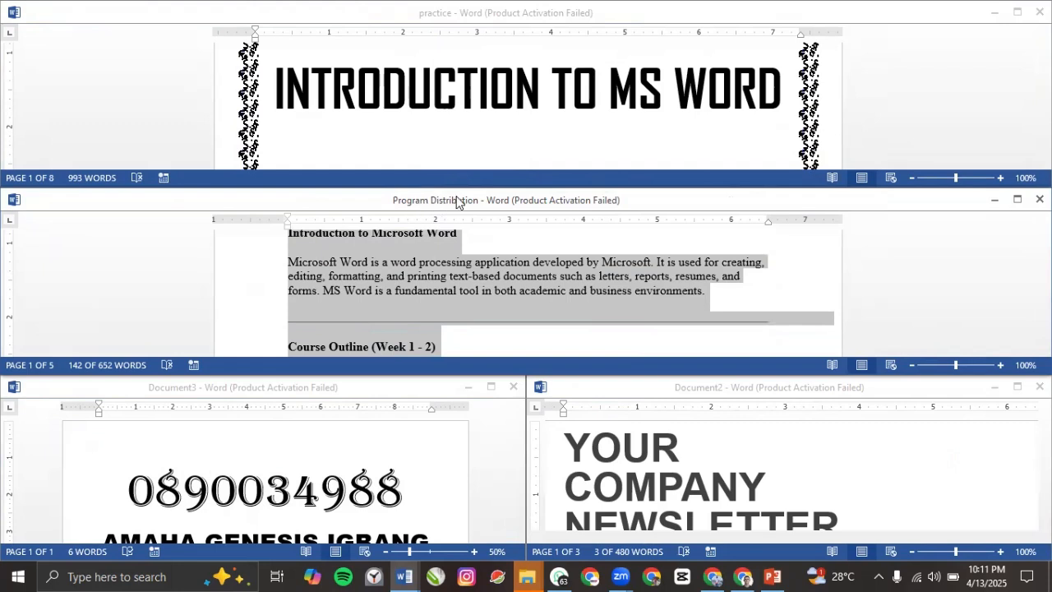
click(229, 503)
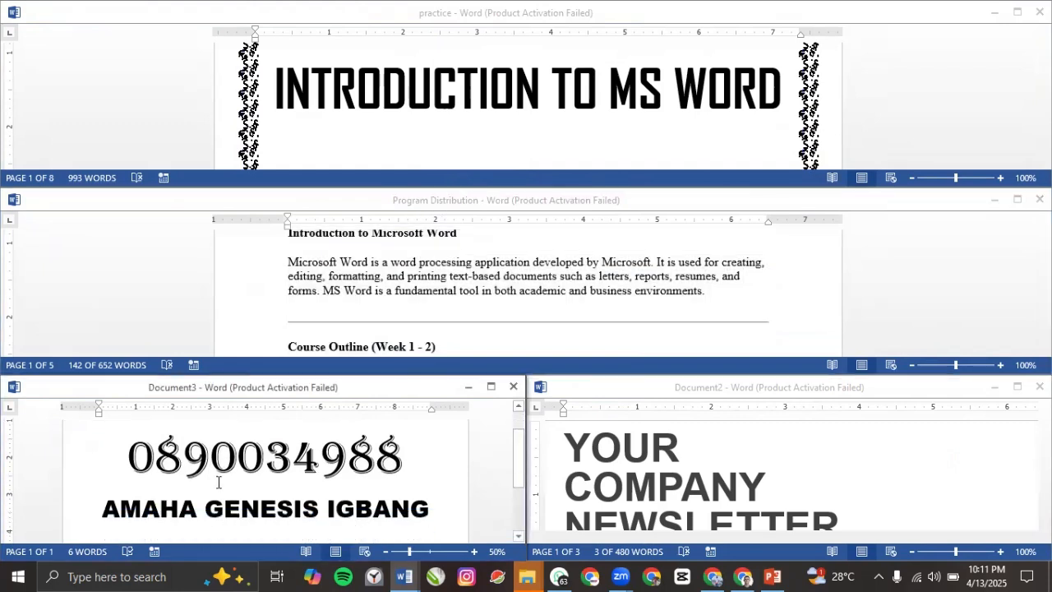
scroll(219, 481, down, 2)
scroll(218, 479, up, 2)
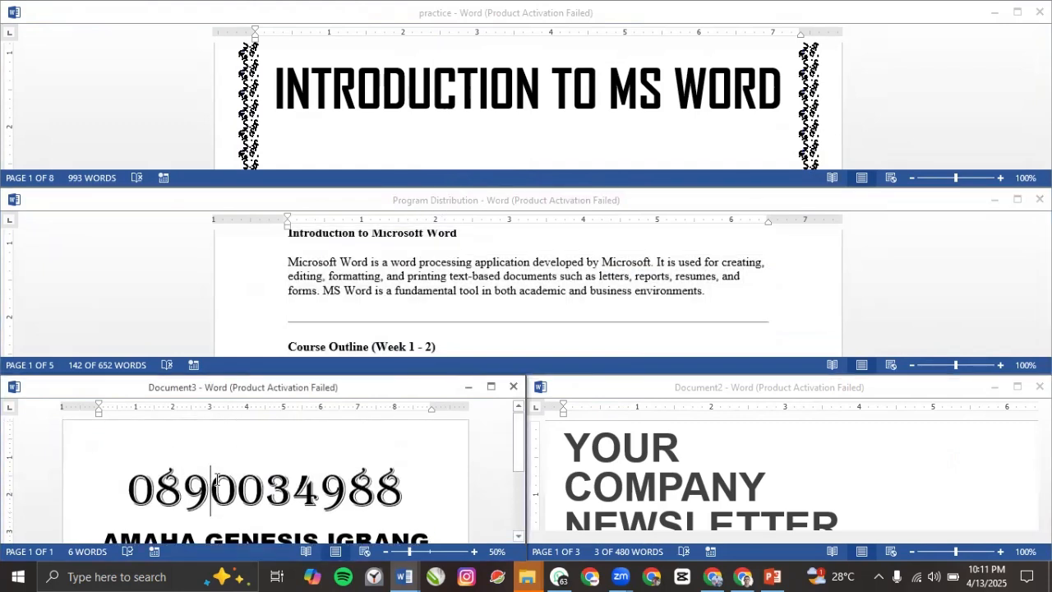
Step: Select the YOUR COMPANY NEWSLETTER heading, then maximize the practice window
triple_click(641, 476)
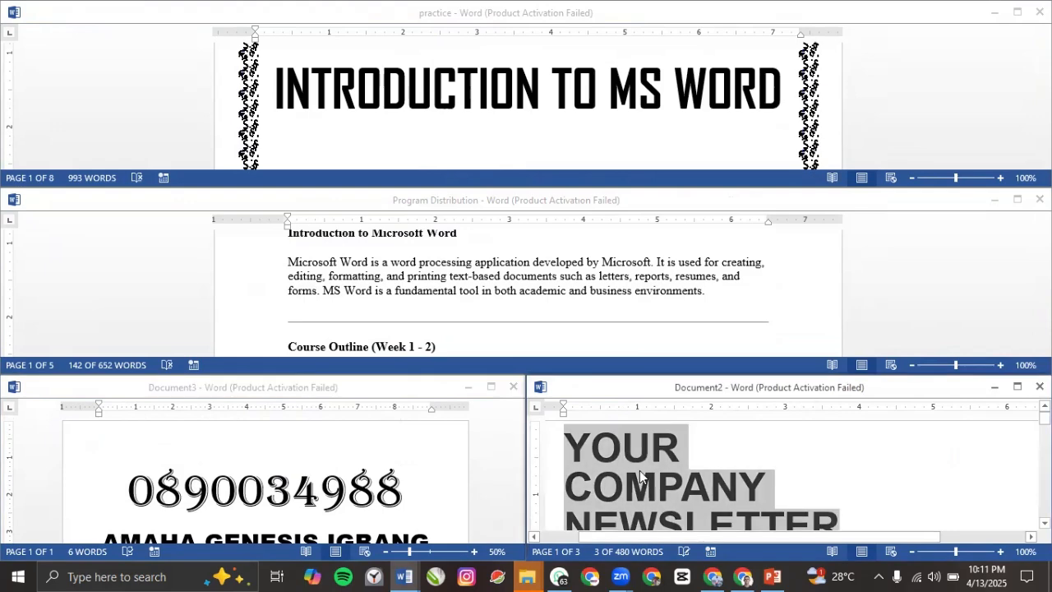
scroll(640, 475, down, 10)
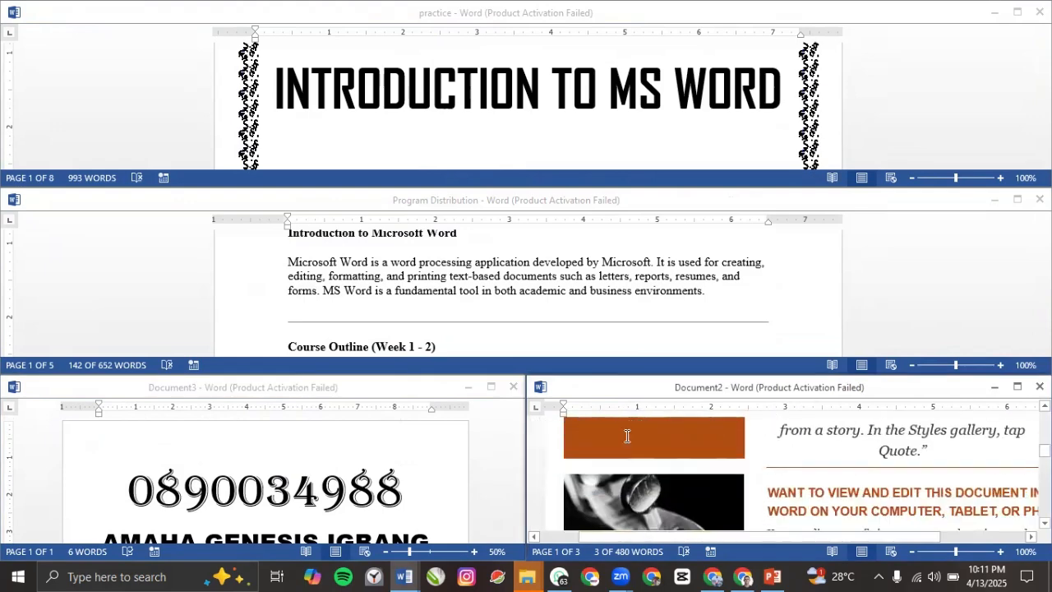
scroll(510, 356, up, 2)
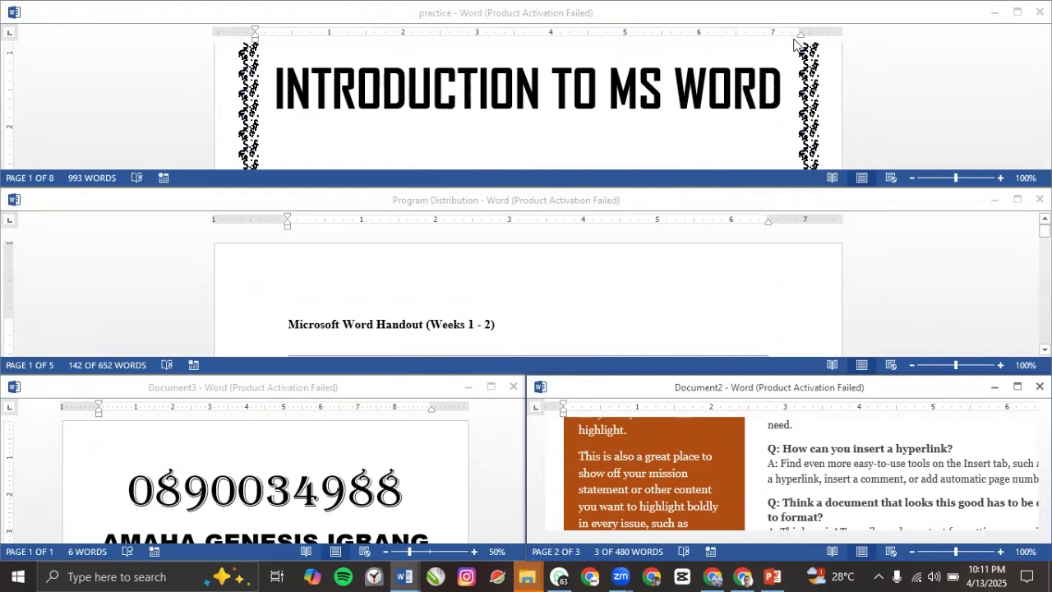
click(945, 6)
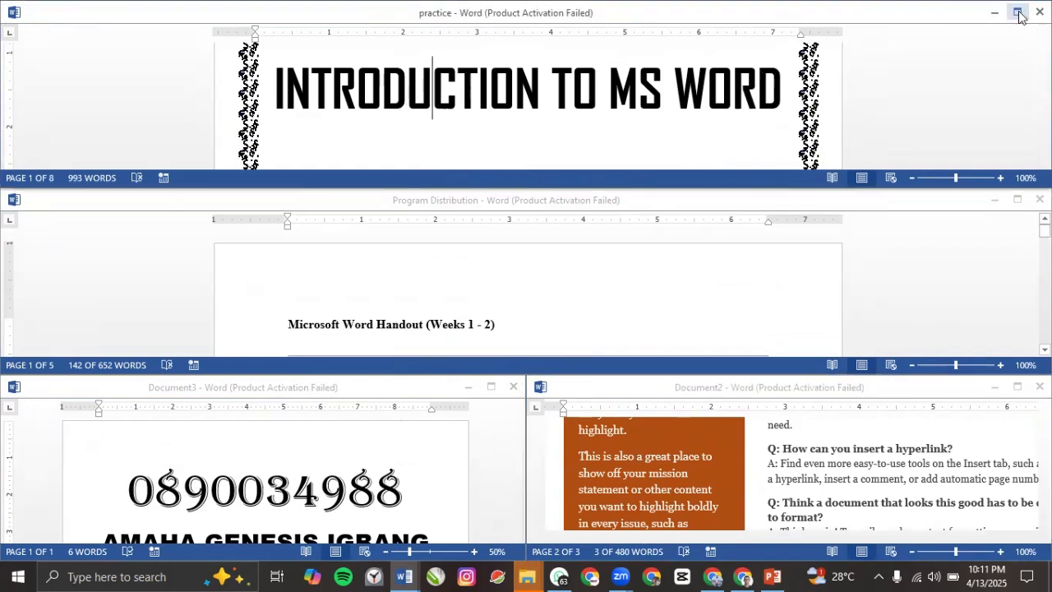
click(739, 200)
click(965, 35)
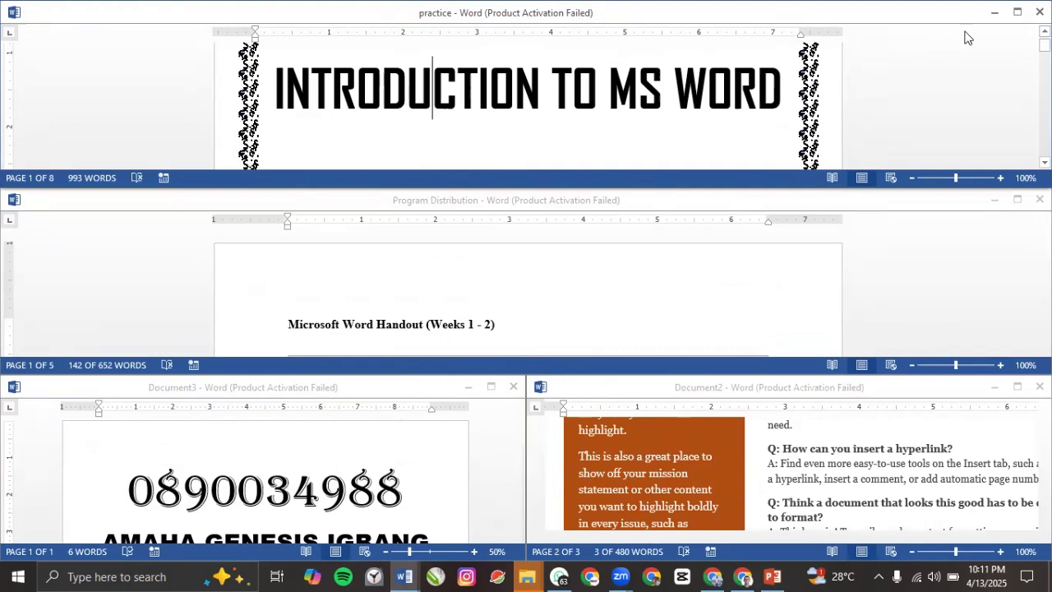
click(1017, 13)
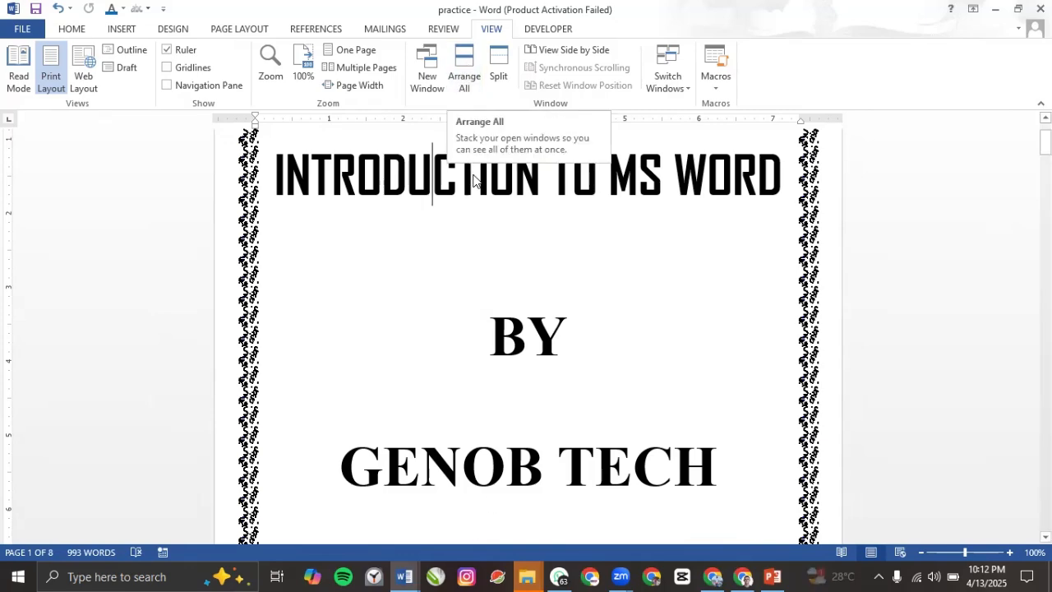
Step: Tile the windows again and move between Document2 and the practice document
click(466, 95)
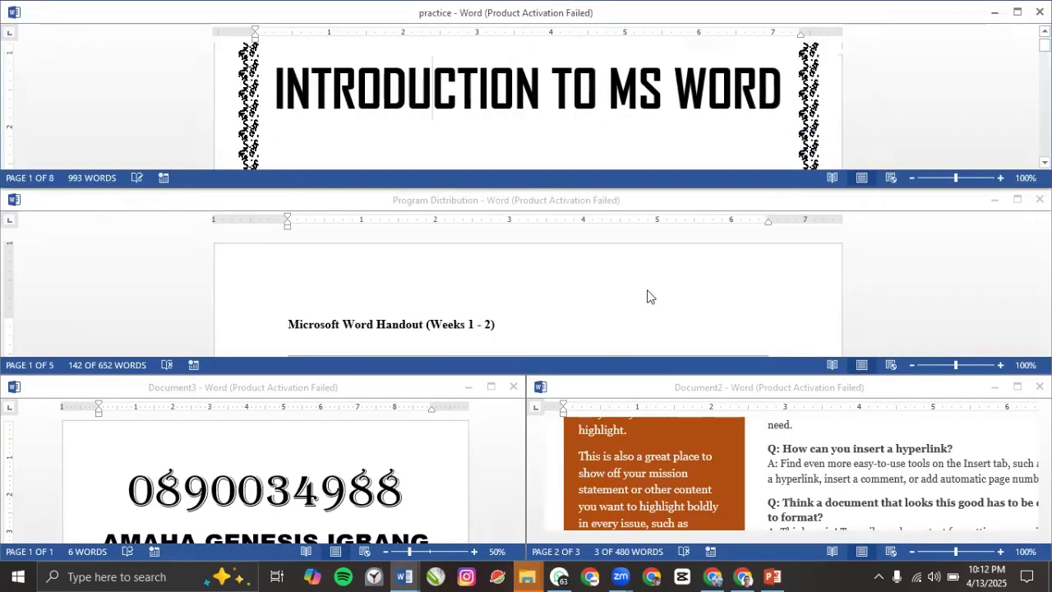
click(800, 455)
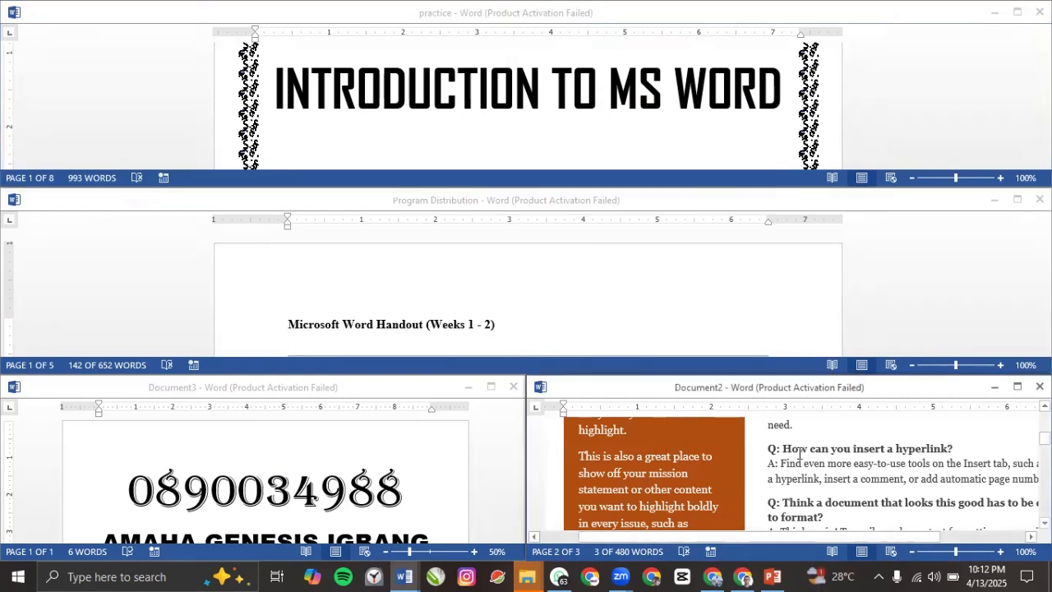
click(703, 108)
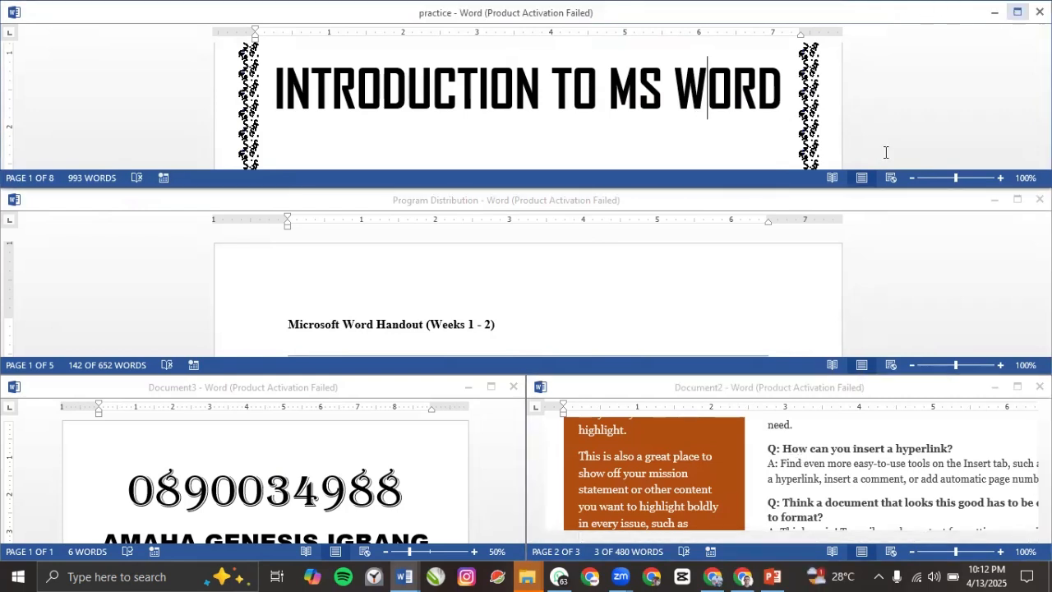
scroll(465, 310, down, 2)
scroll(465, 310, up, 2)
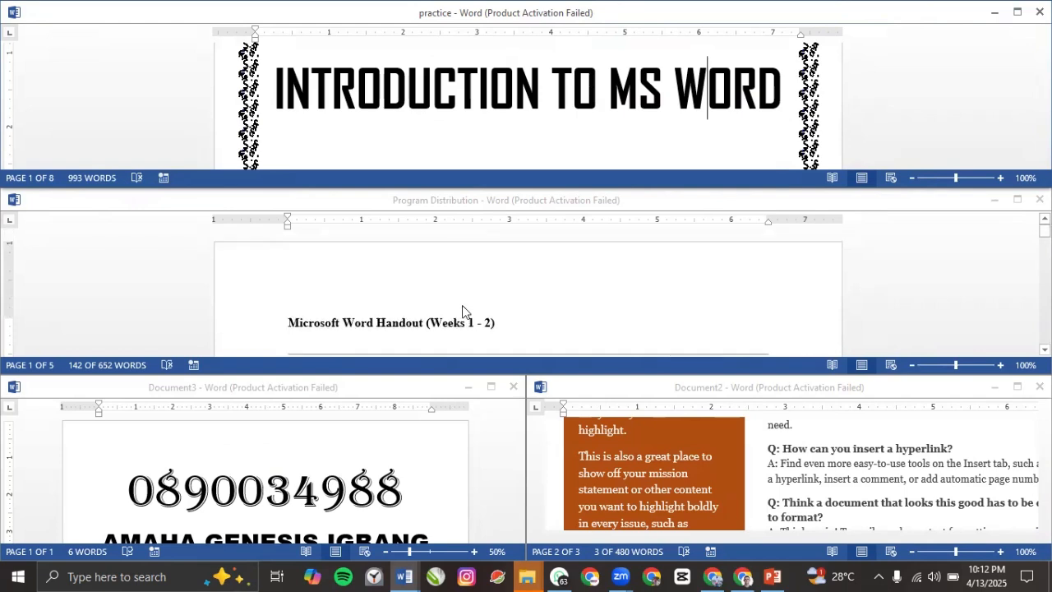
Step: In Document3, delete the digits 4 and 3 from the number and type 6
click(329, 494)
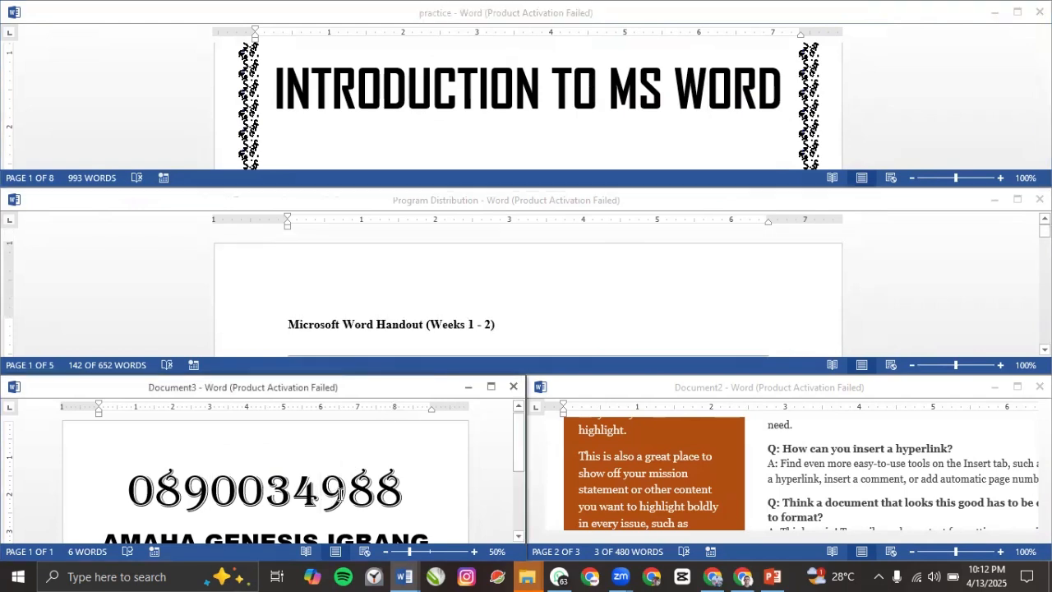
key(BackSpace)
key(BackSpace)
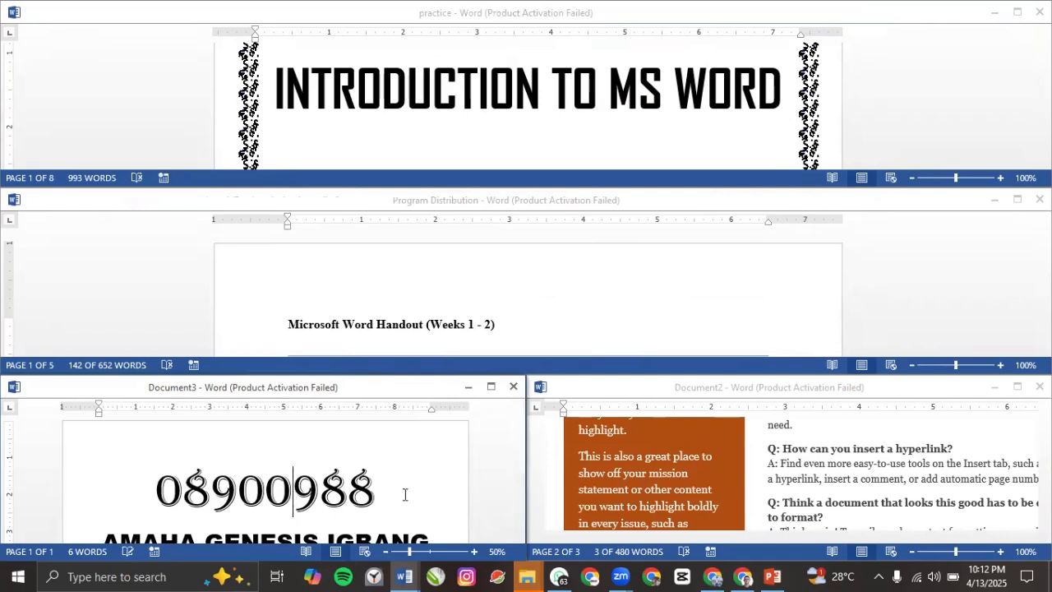
text(6)
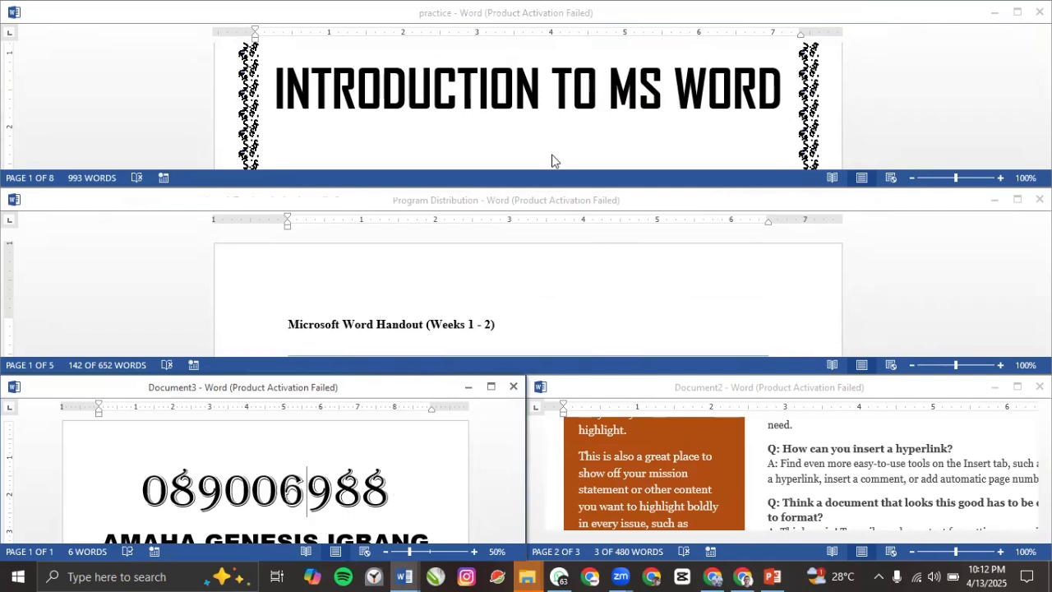
Step: Select TO in the practice document's title and maximize its window
click(588, 89)
drag(588, 89, 566, 103)
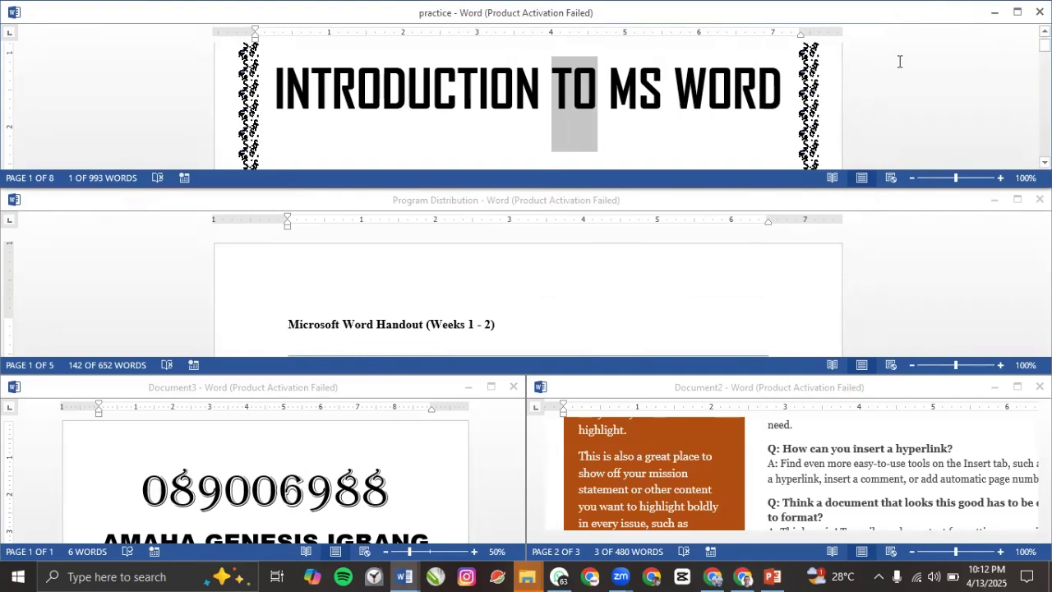
click(1018, 13)
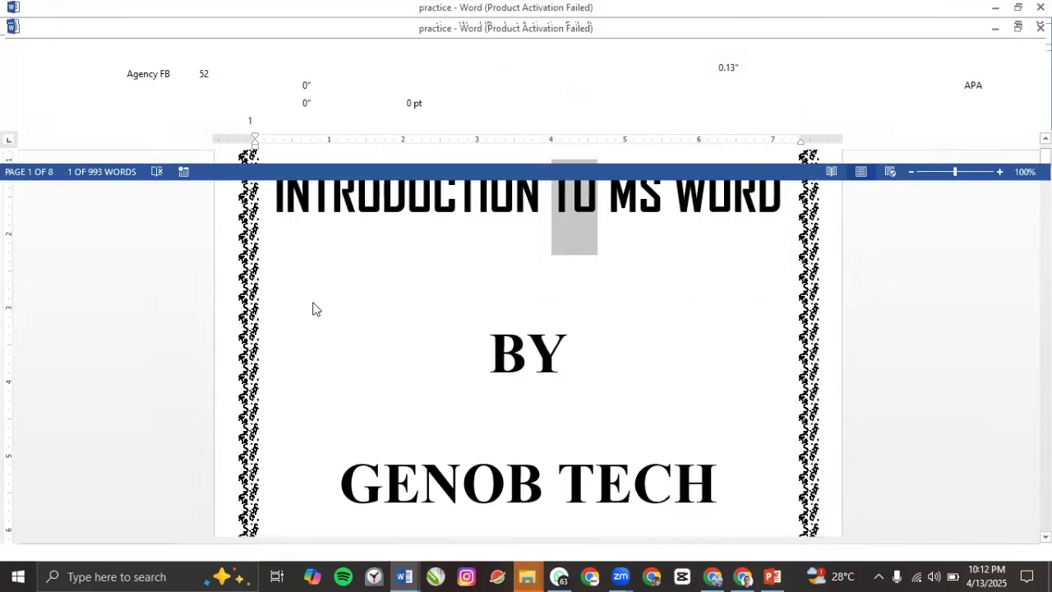
scroll(513, 251, up, 2)
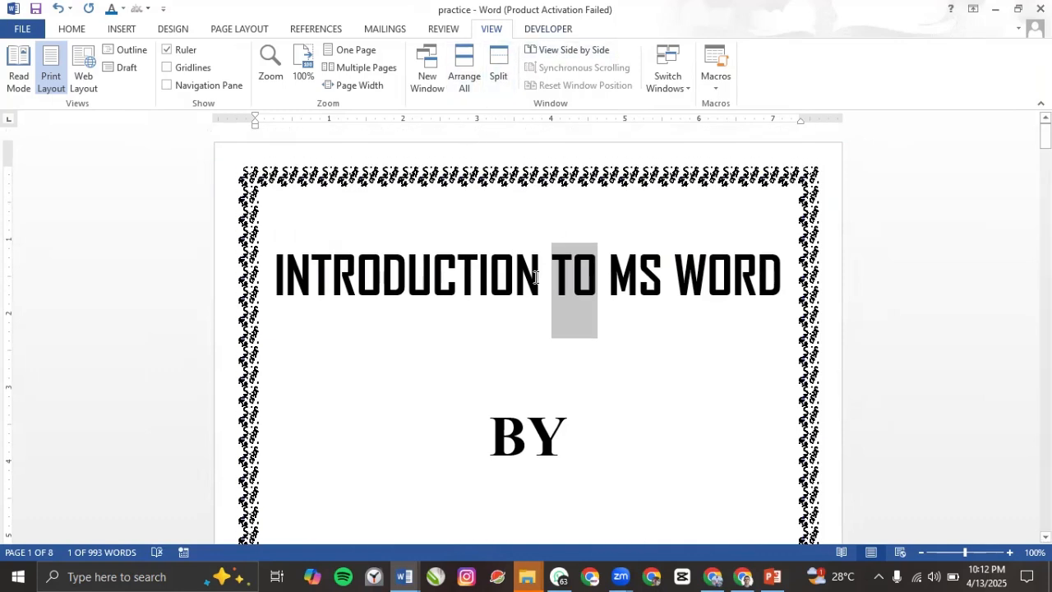
click(507, 324)
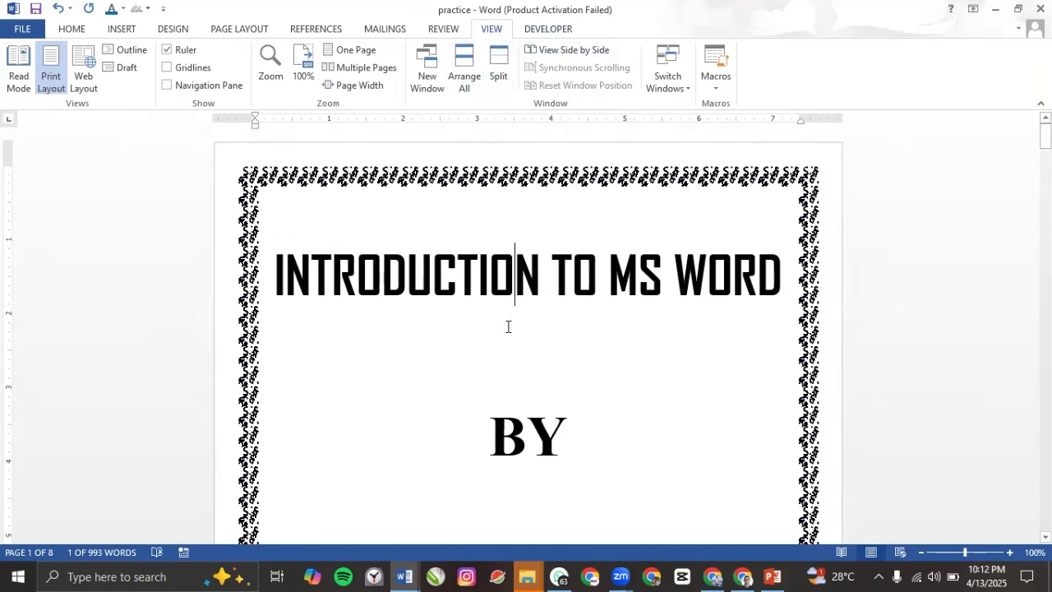
click(499, 70)
scroll(452, 380, down, 1)
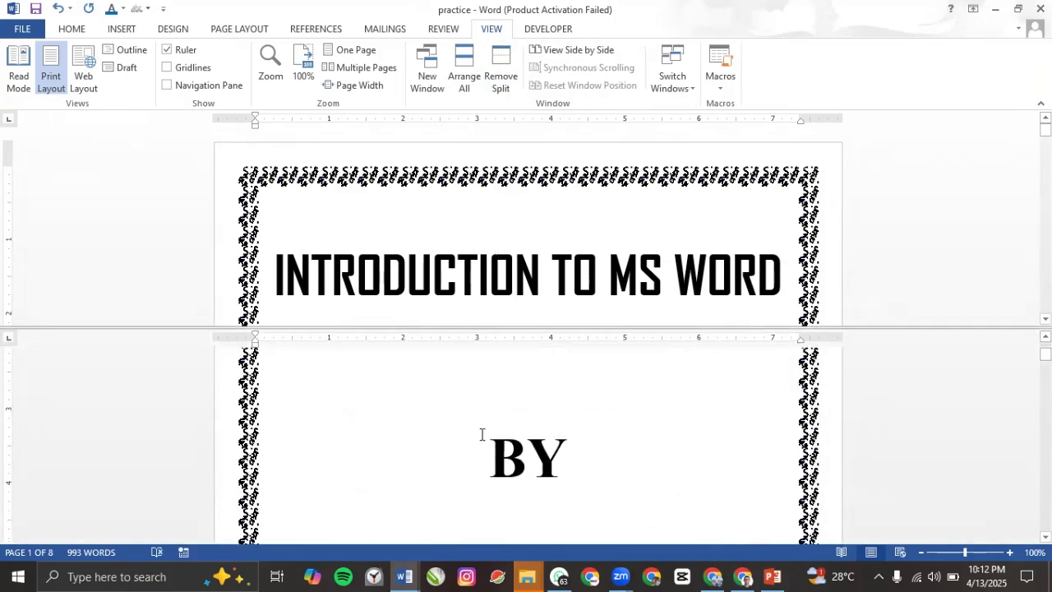
scroll(466, 290, up, 3)
scroll(479, 266, down, 2)
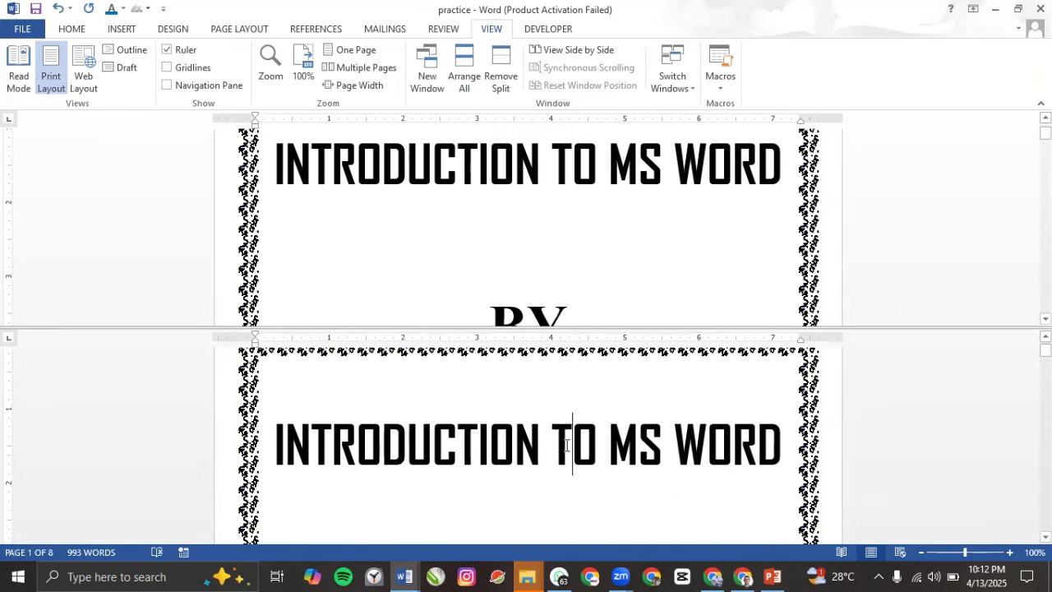
text(O)
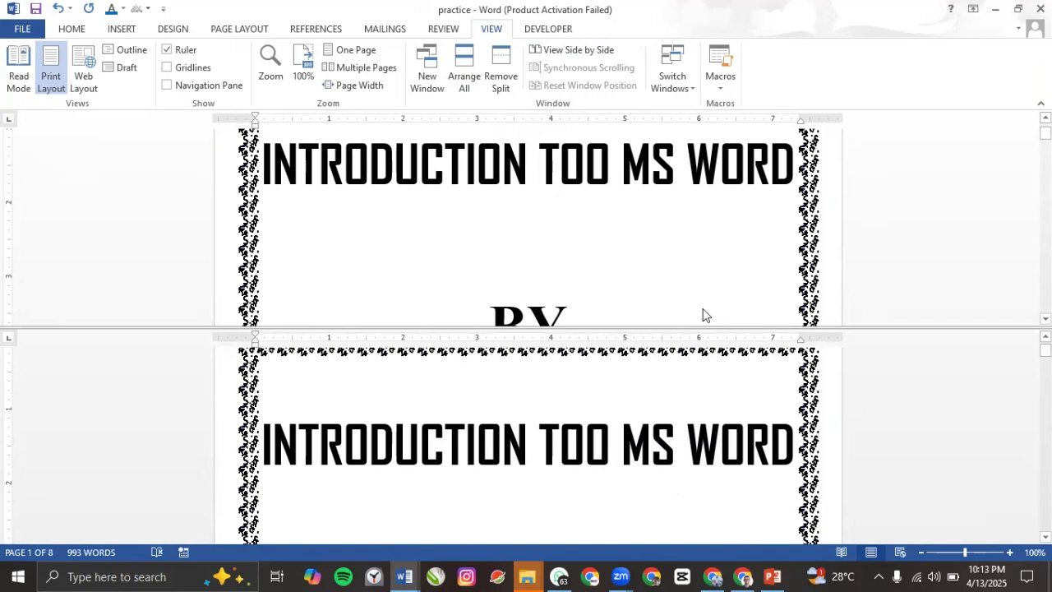
click(500, 66)
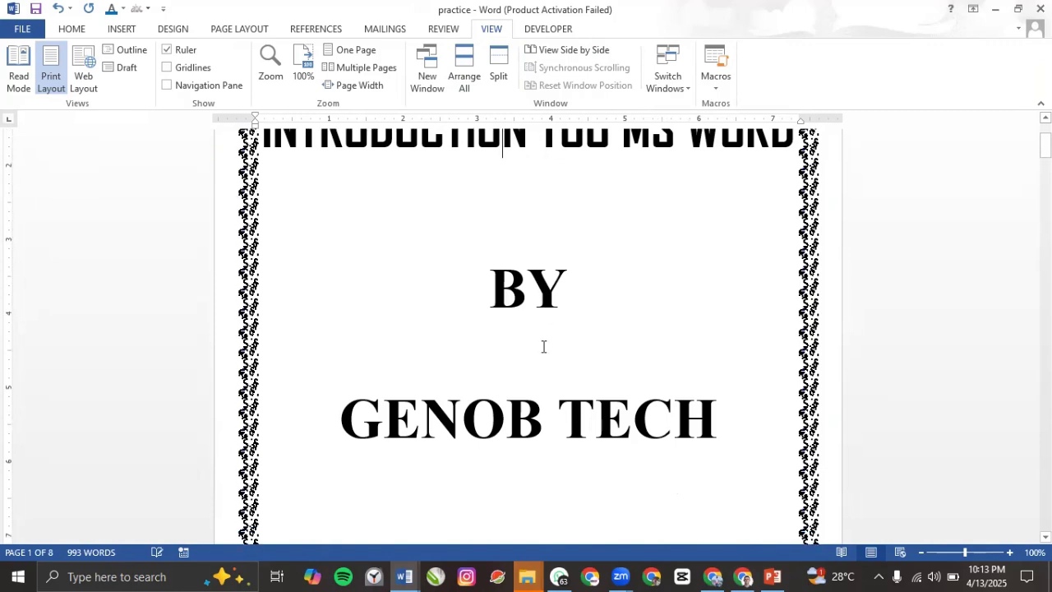
scroll(543, 346, up, 3)
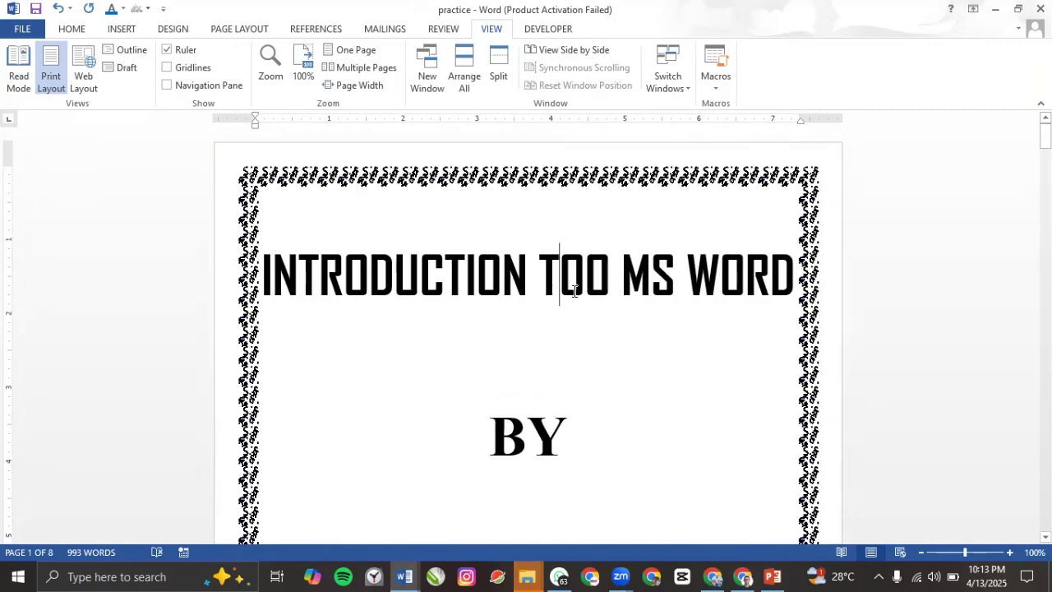
click(571, 284)
key(Delete)
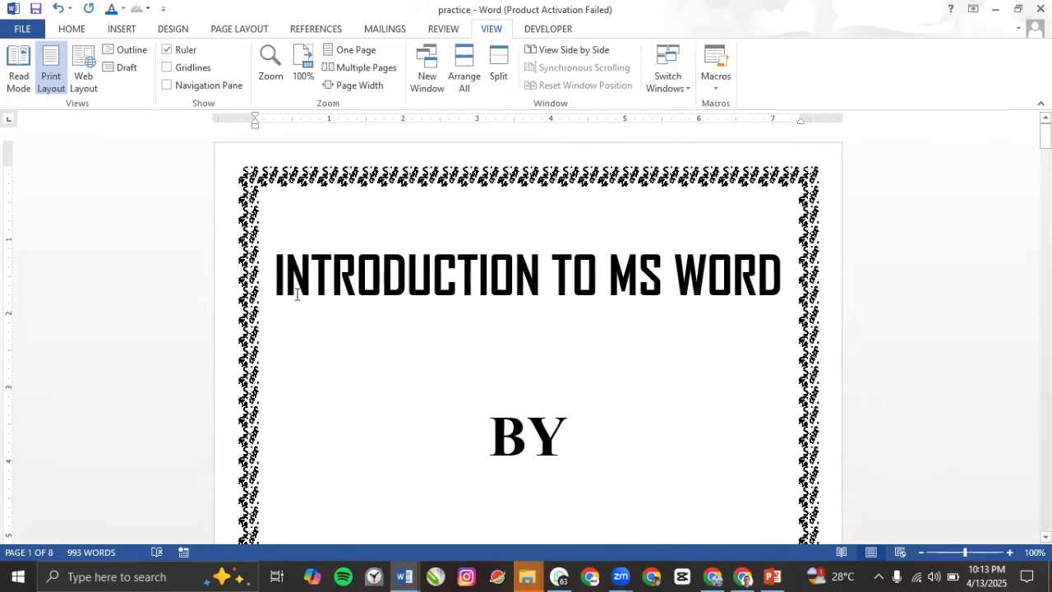
click(686, 86)
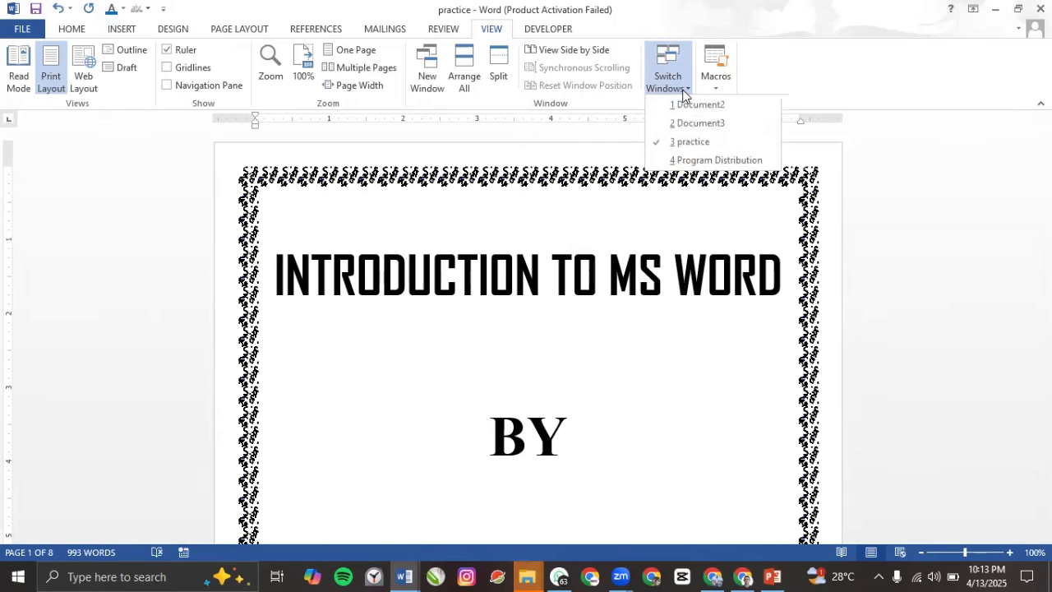
click(705, 161)
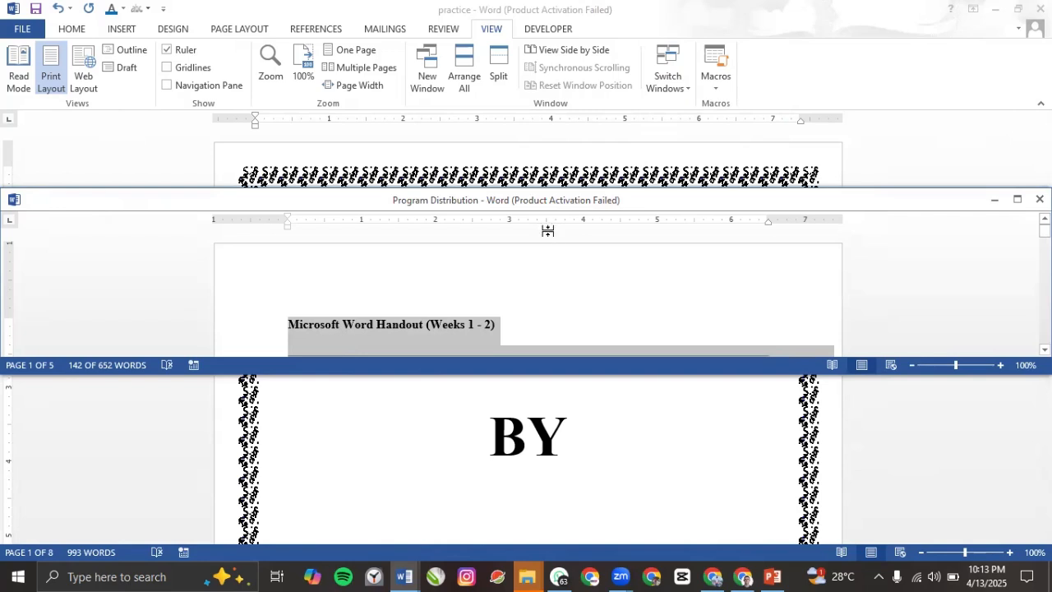
click(455, 312)
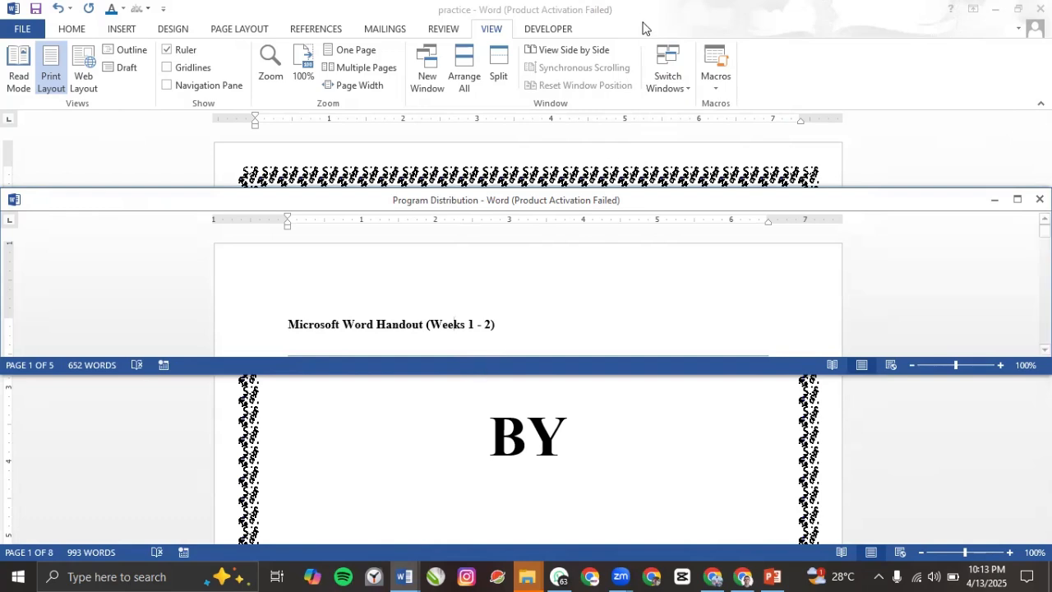
click(681, 82)
click(681, 82)
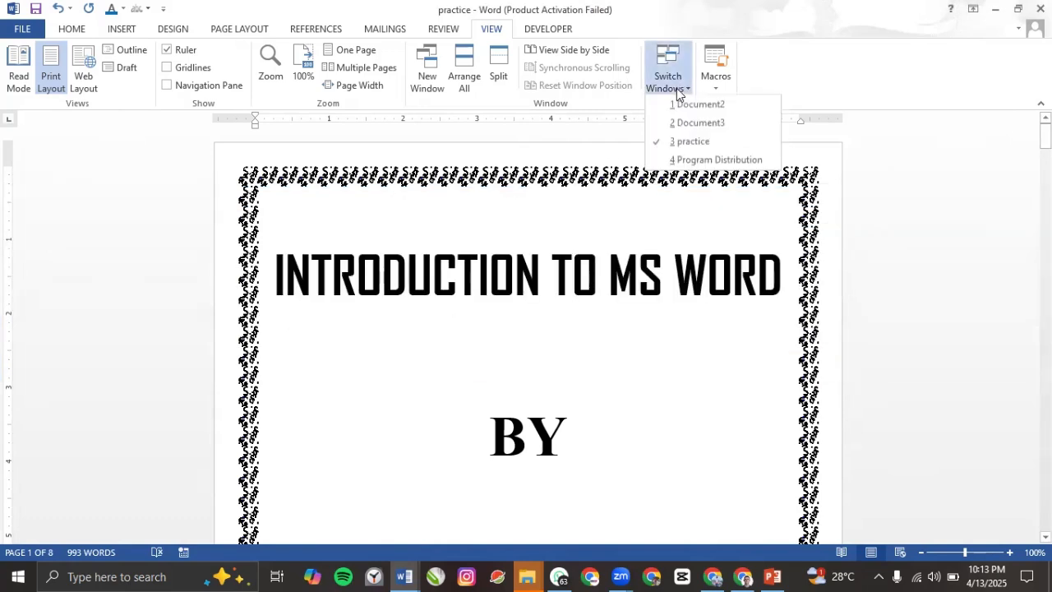
click(694, 148)
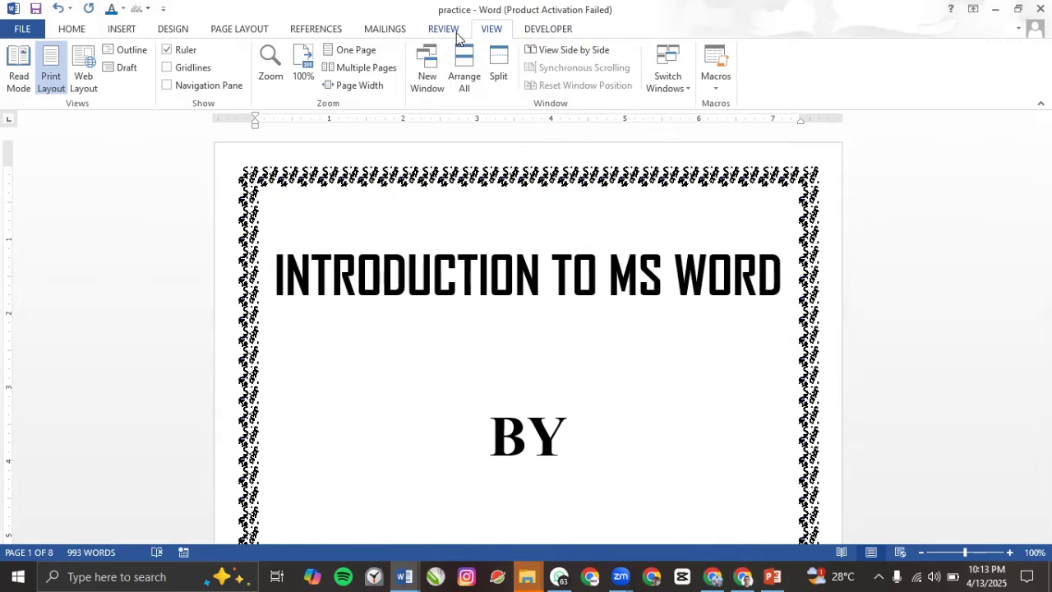
Step: On the Review tab, select the word 'forms' in the introduction paragraph
click(444, 30)
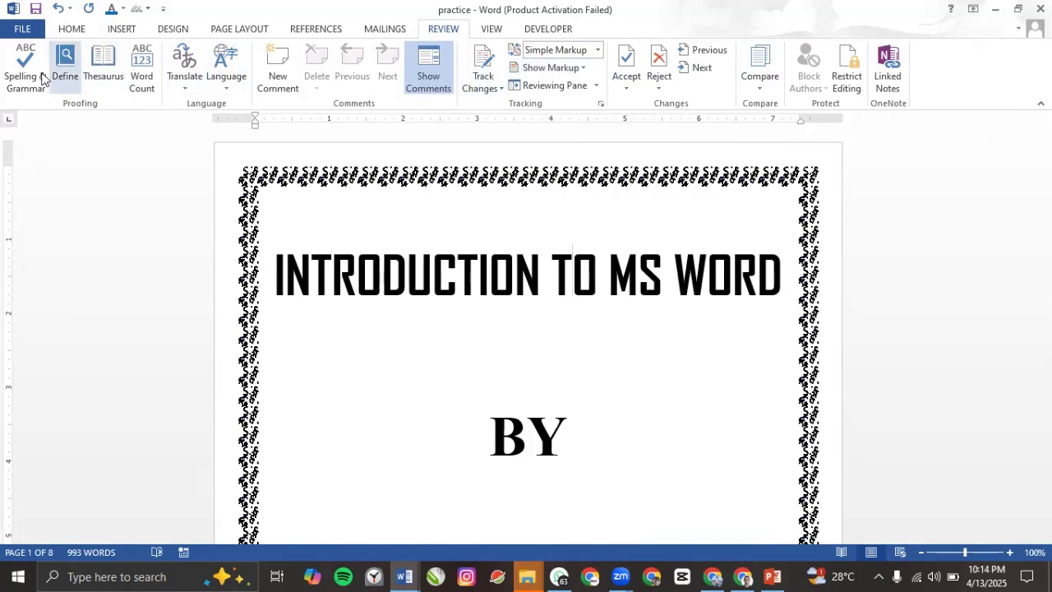
scroll(77, 116, down, 1)
scroll(33, 91, up, 7)
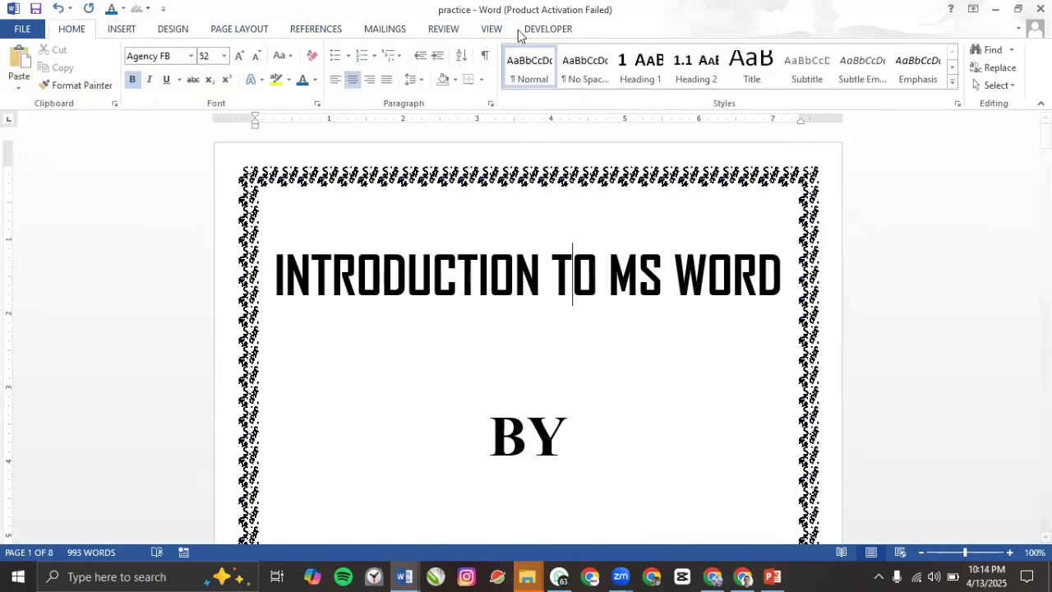
click(445, 31)
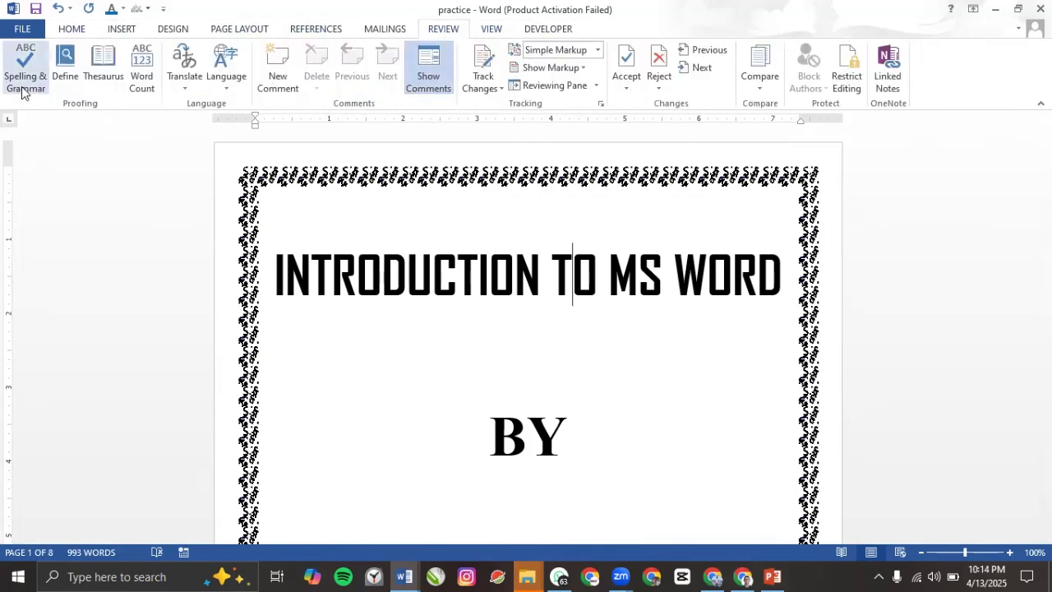
scroll(464, 342, down, 8)
scroll(464, 342, down, 15)
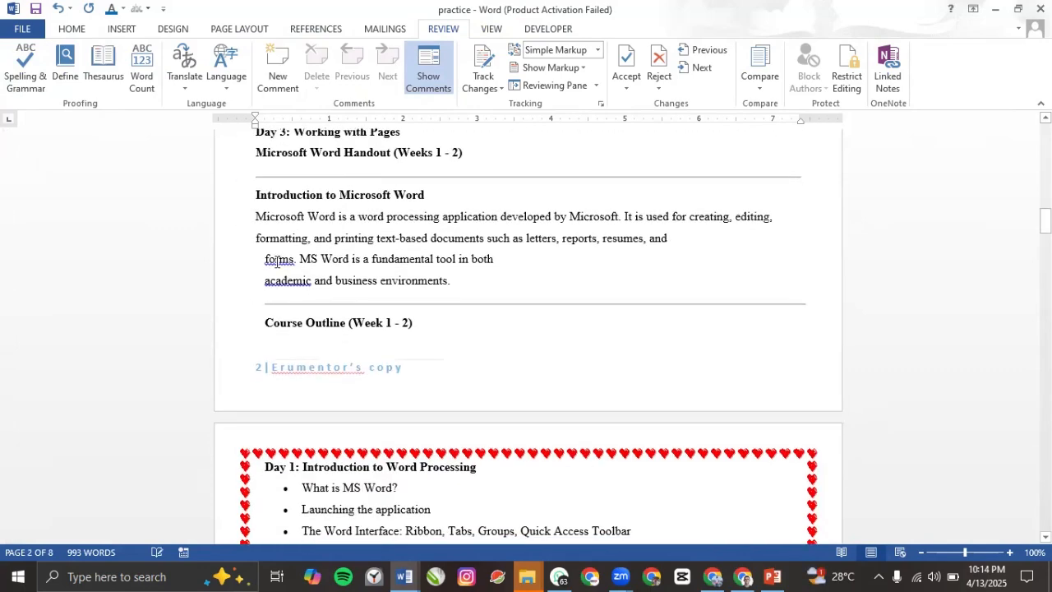
click(277, 259)
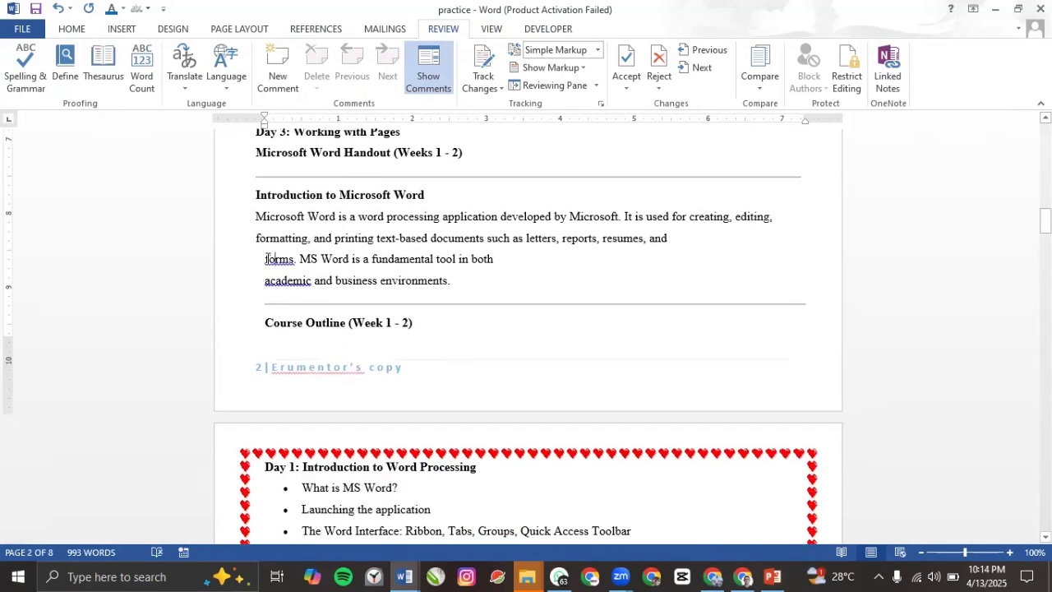
drag(266, 259, 294, 259)
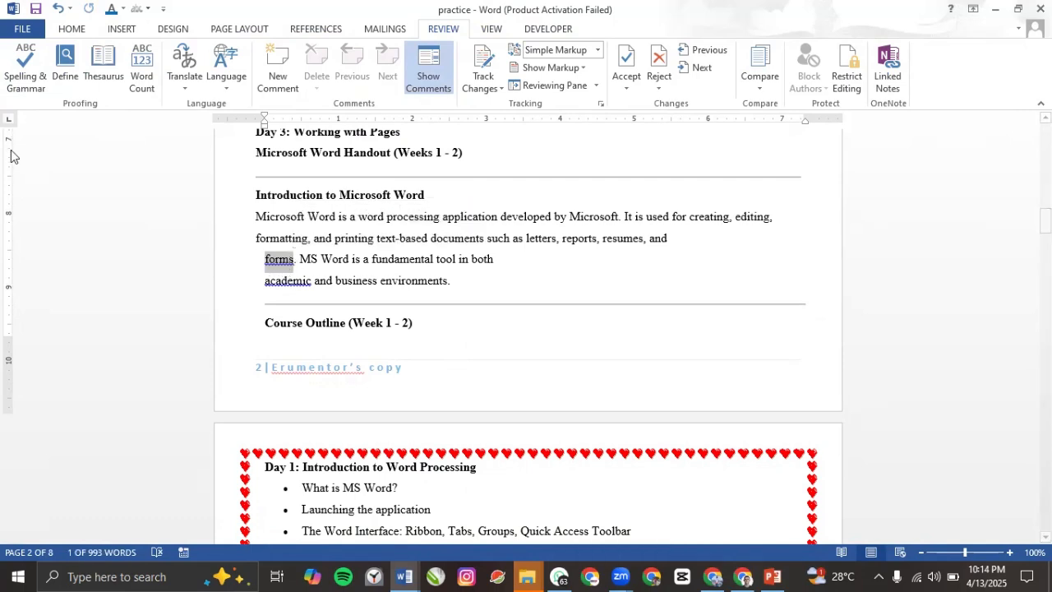
Step: Run Spelling & Grammar to change it to 'Forms', skip the rest, and reselect it
click(29, 85)
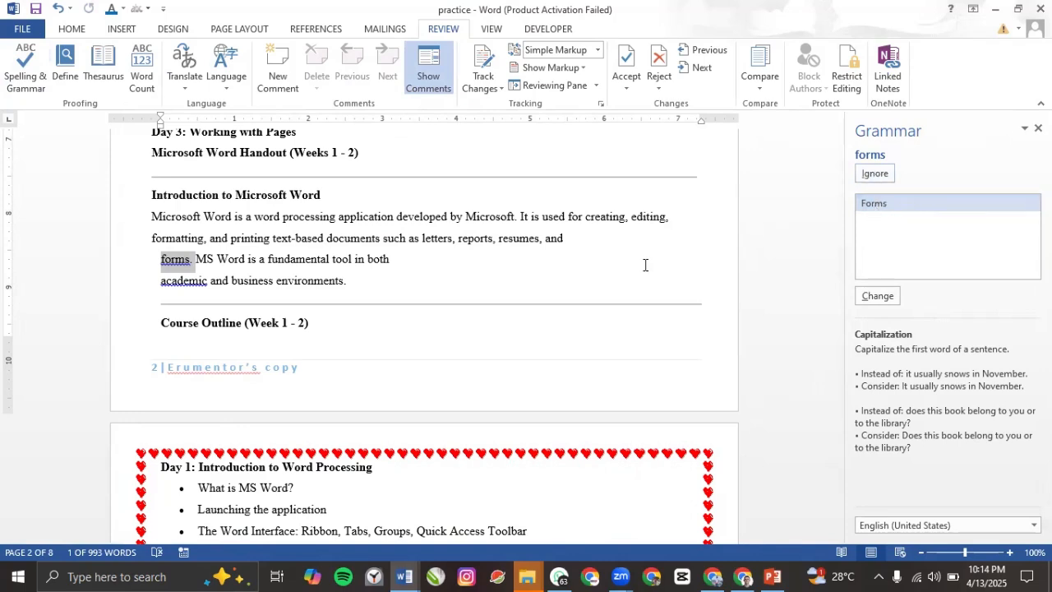
double_click(878, 204)
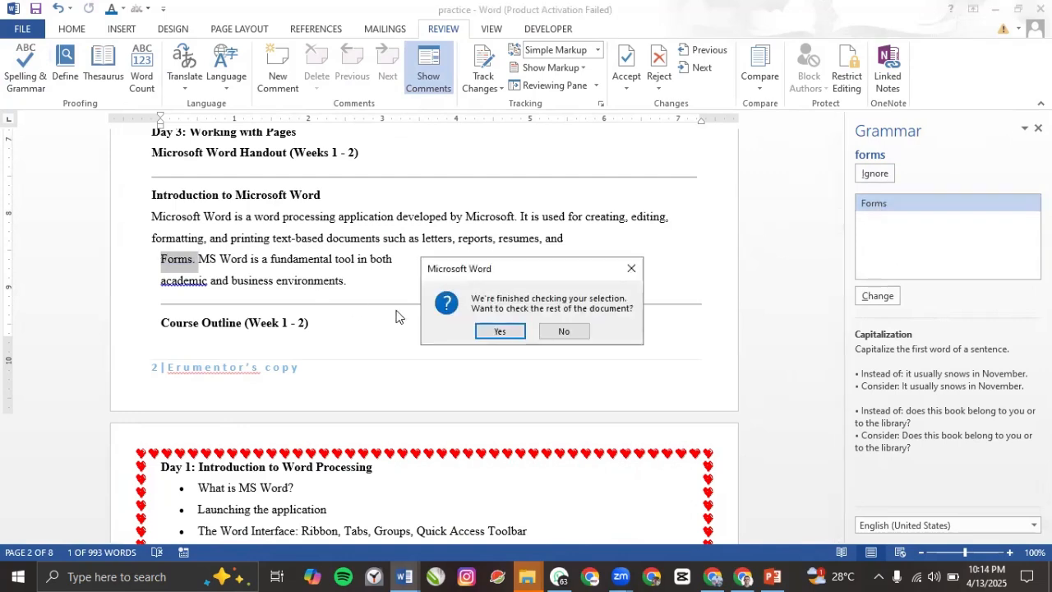
click(564, 331)
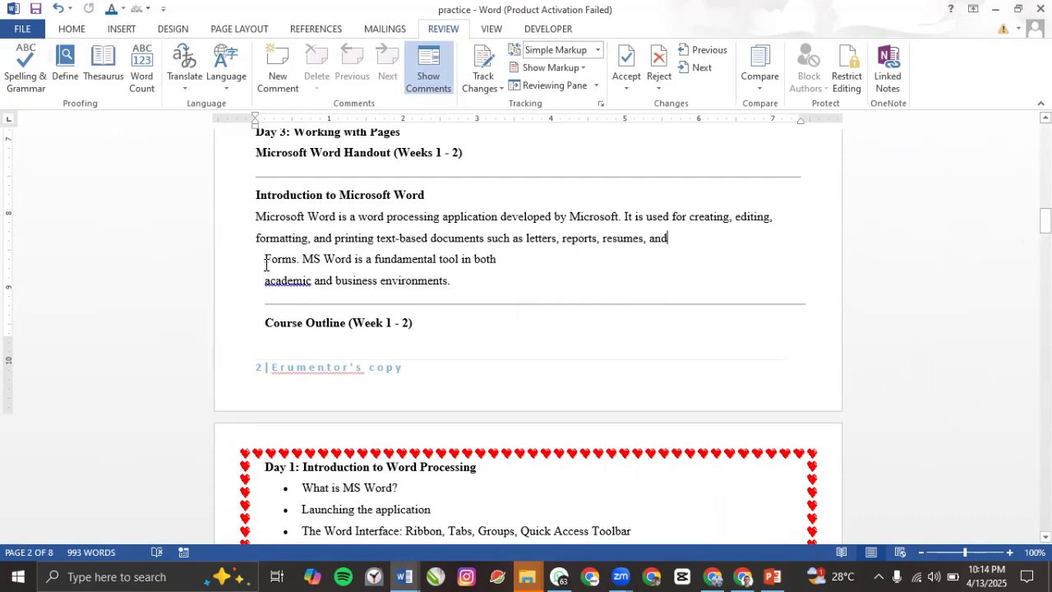
drag(266, 263, 294, 264)
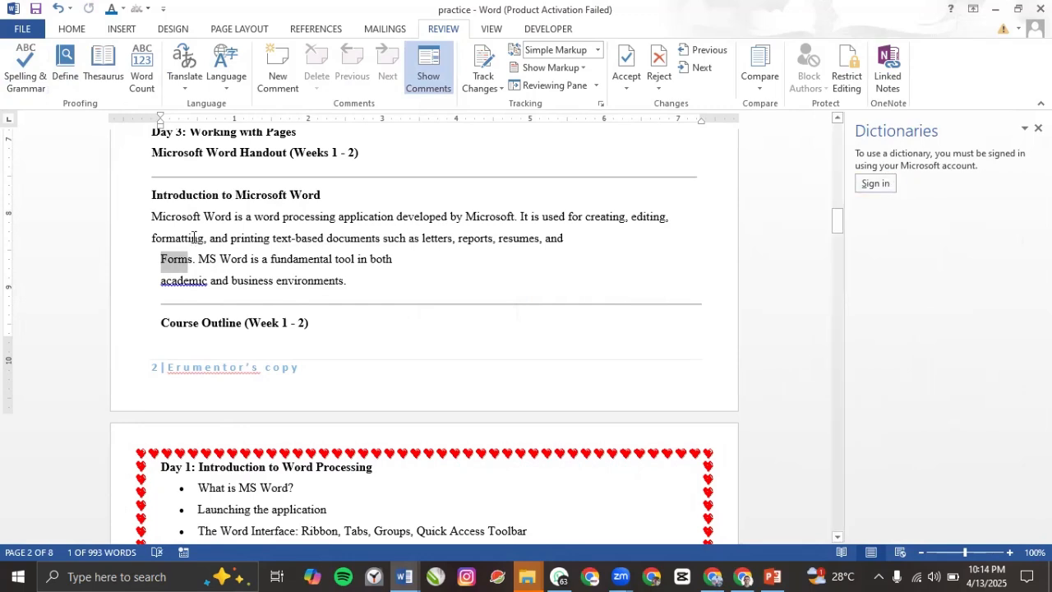
Step: Reselect the word 'Forms' and look up its synonyms in the Thesaurus
click(163, 259)
drag(163, 259, 192, 260)
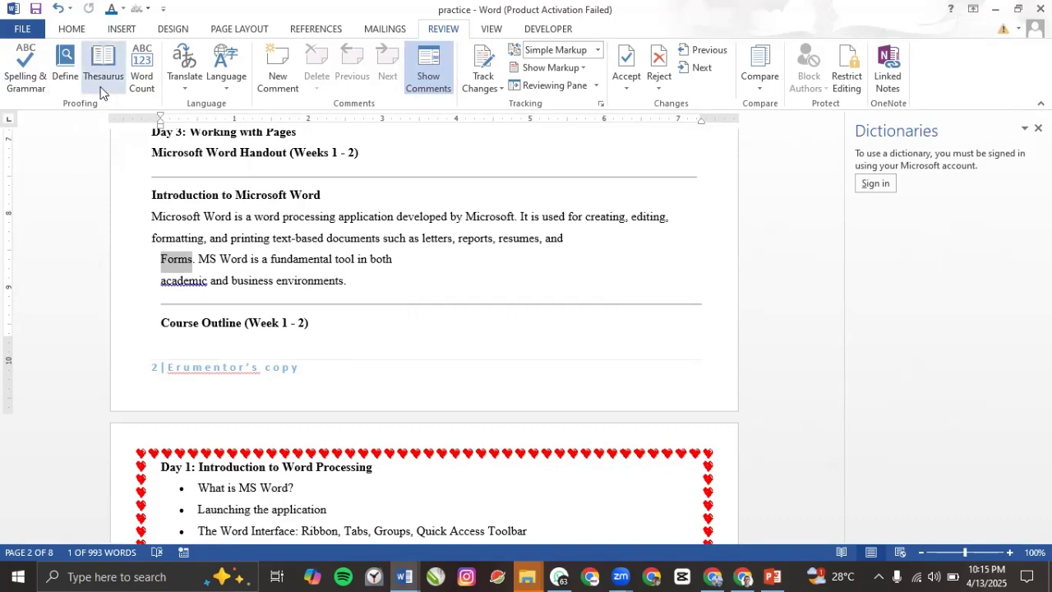
click(101, 79)
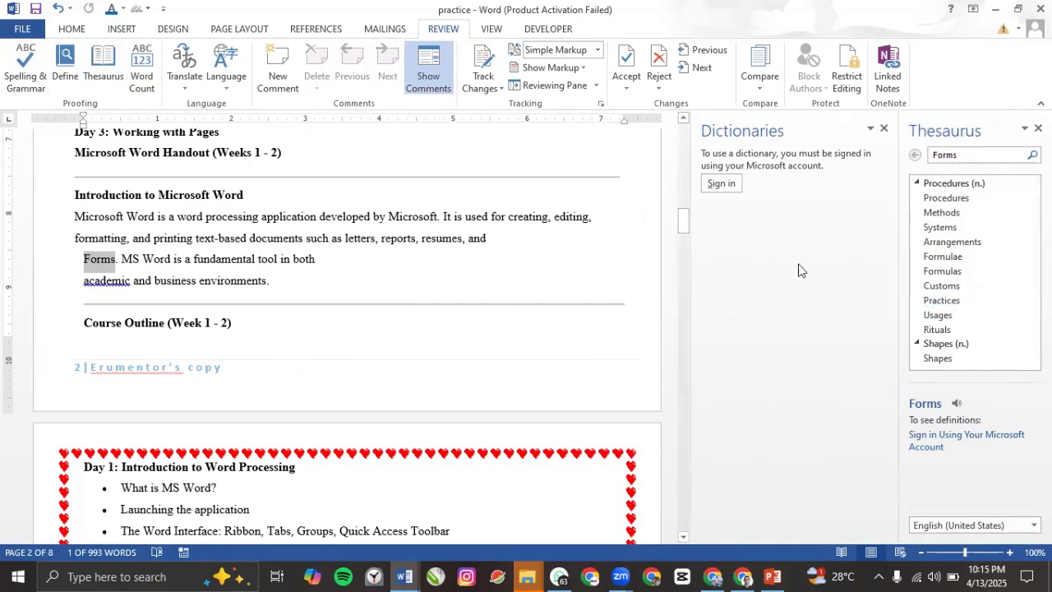
Step: Look up Thesaurus synonyms for 'Microsoft', then for 'Word', and return to the paragraph
scroll(919, 277, down, 2)
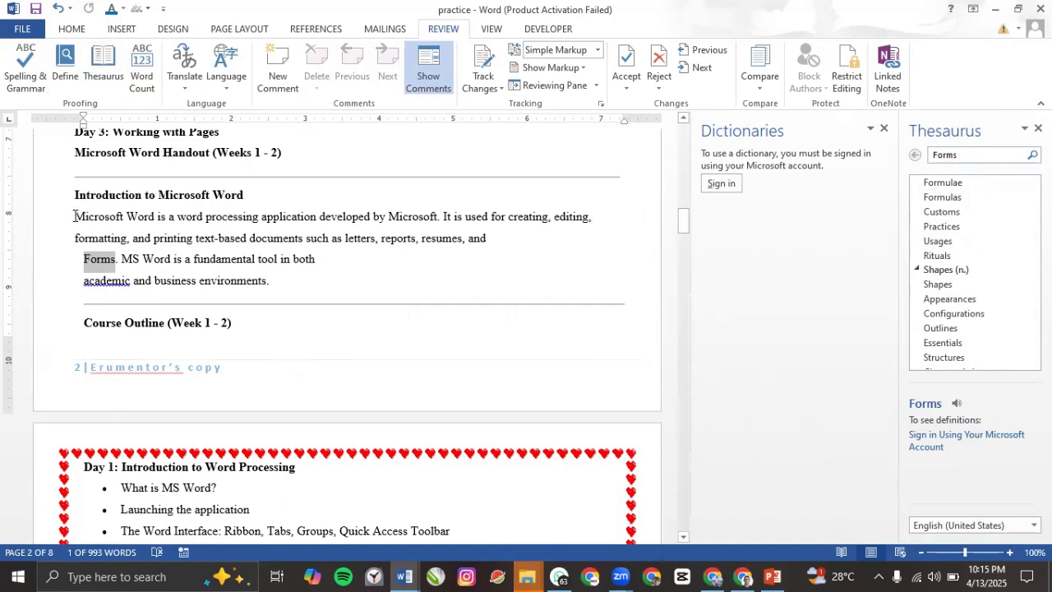
drag(74, 216, 124, 216)
click(107, 69)
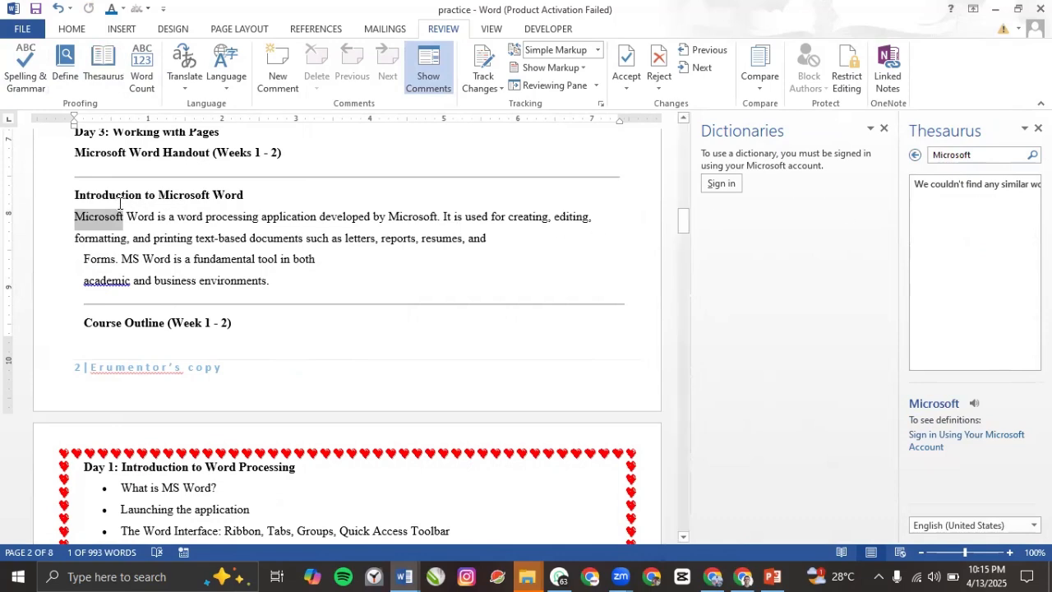
mouse_move(127, 216)
mouse_down()
mouse_move(153, 216)
mouse_move(142, 224)
mouse_up()
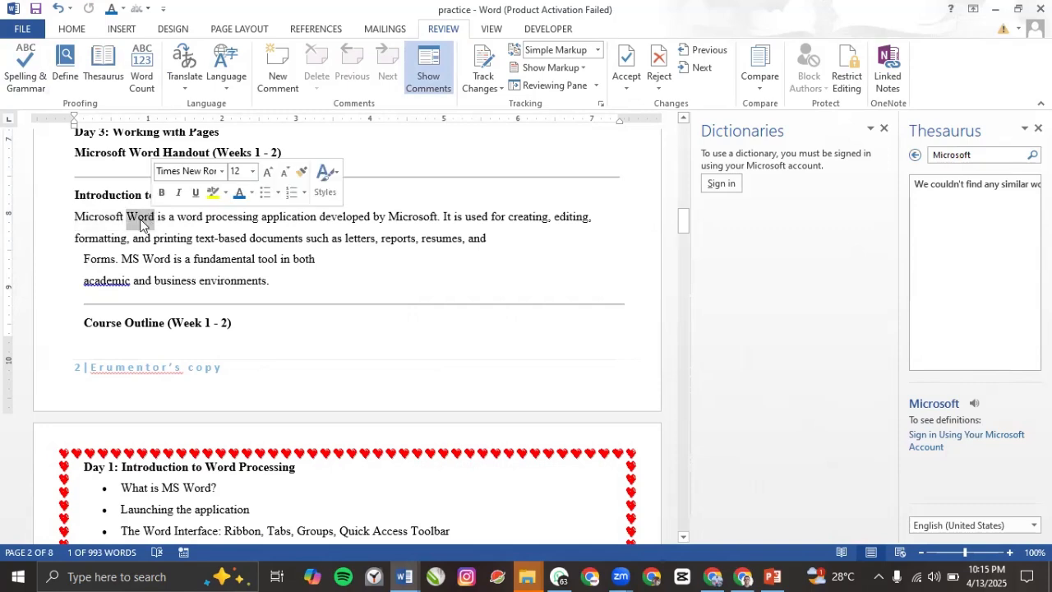
click(103, 73)
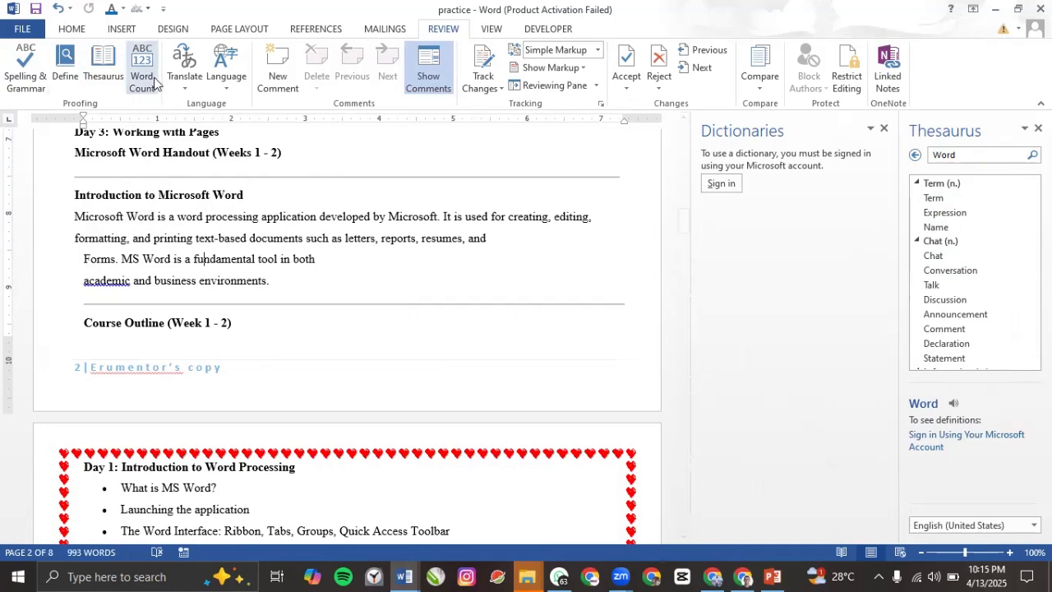
click(193, 238)
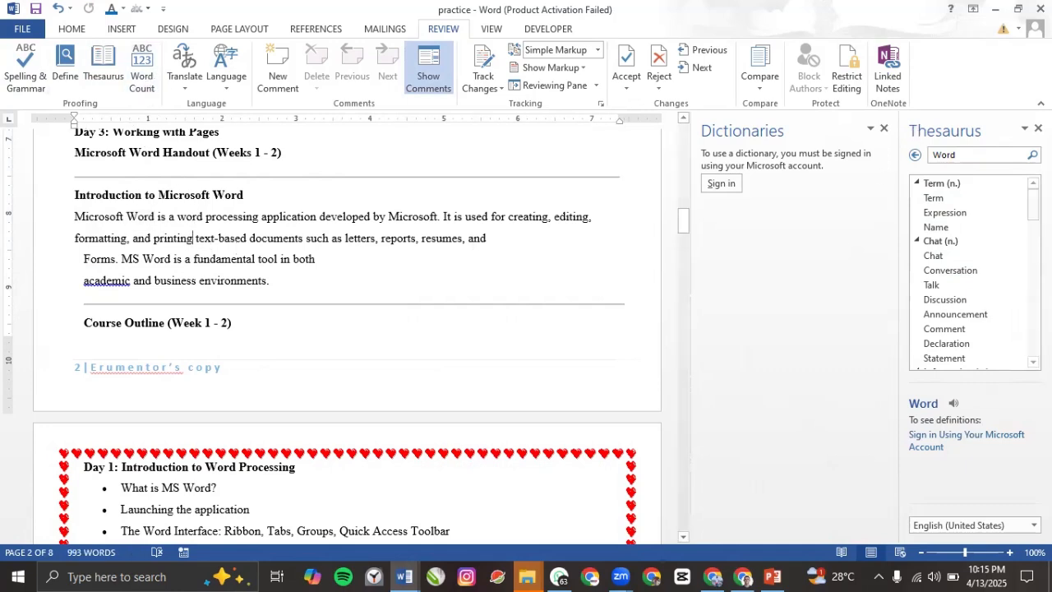
Step: Check Word Count (8 pages, 993 words, 5,586 characters without spaces, 125 paragraphs) and close it
click(140, 78)
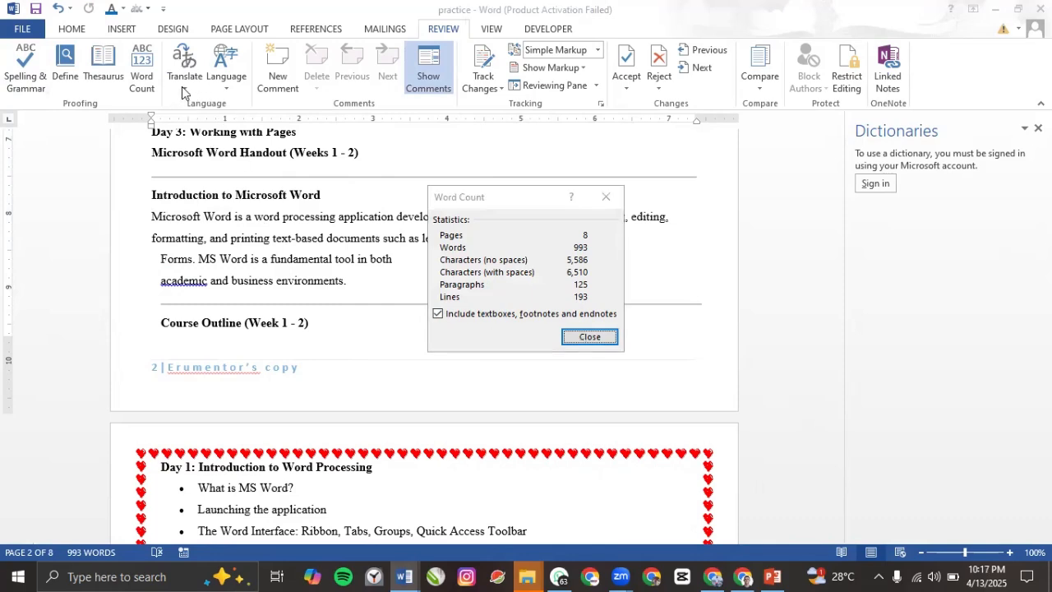
click(590, 338)
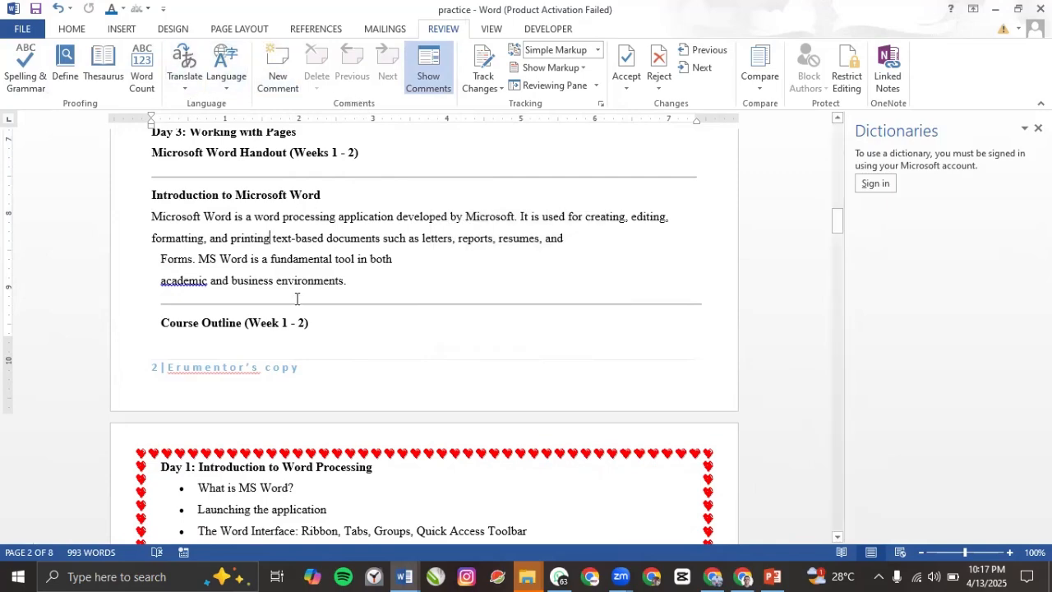
Step: Add a comment 'THIS IS WHERE WE PRACTICE MS WORD' to the Introduction to Microsoft Word heading
scroll(262, 224, up, 15)
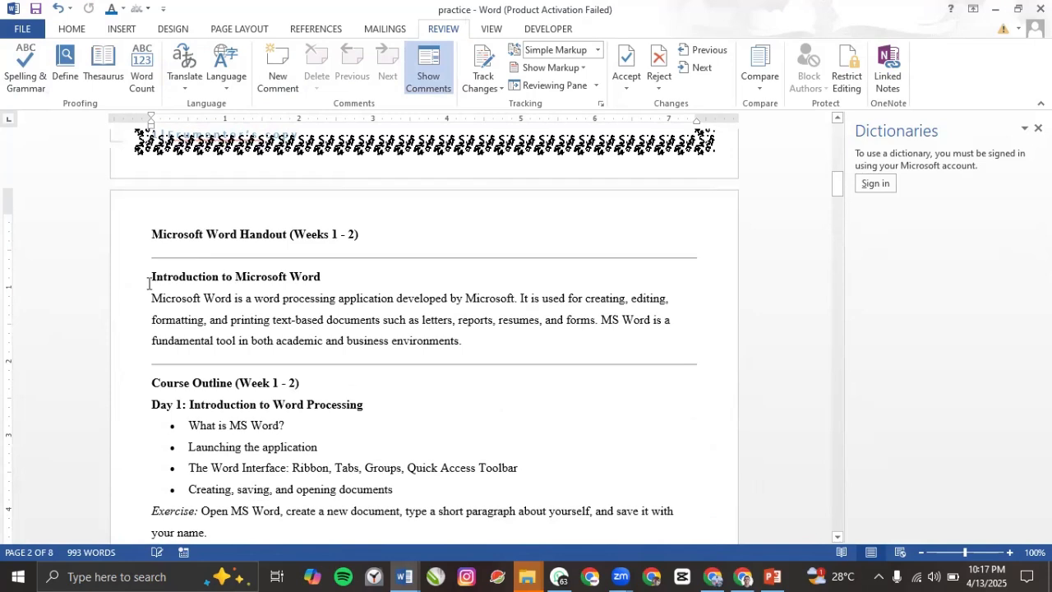
drag(153, 278, 343, 274)
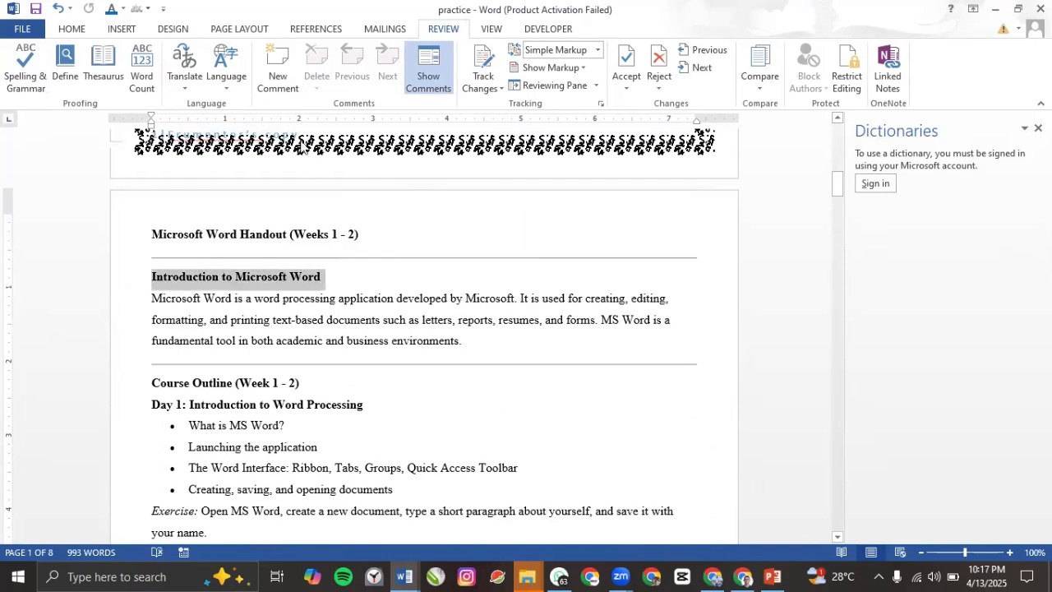
click(277, 82)
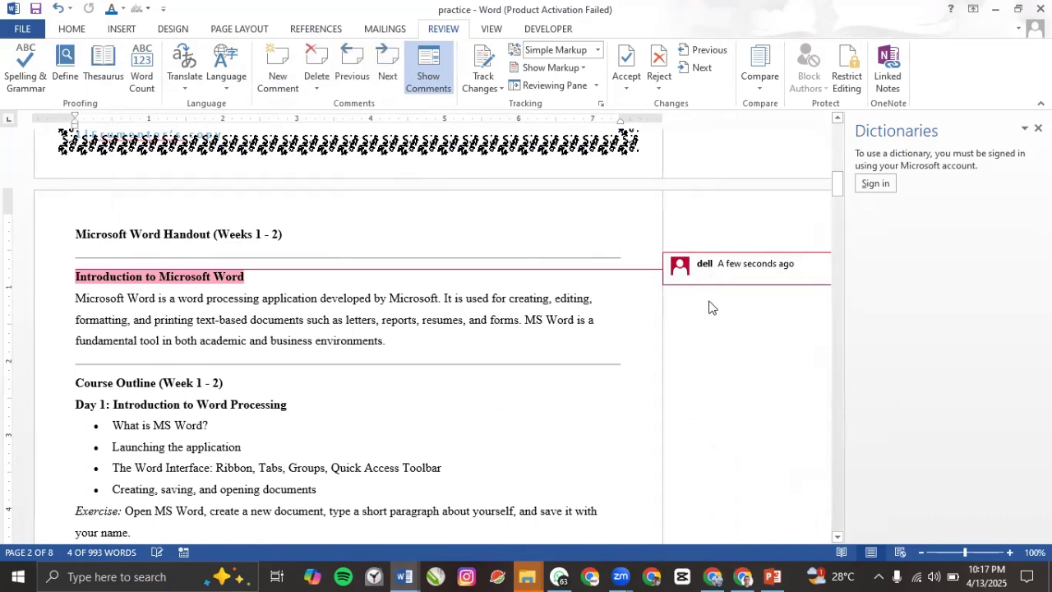
text(THIS IS WHERE W)
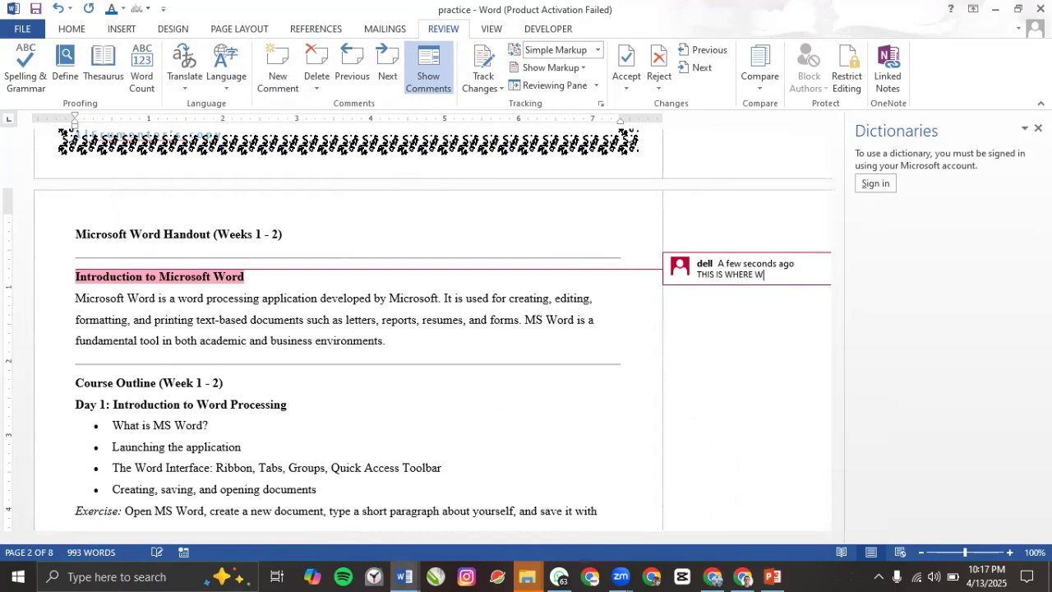
text(E PRACTICE)
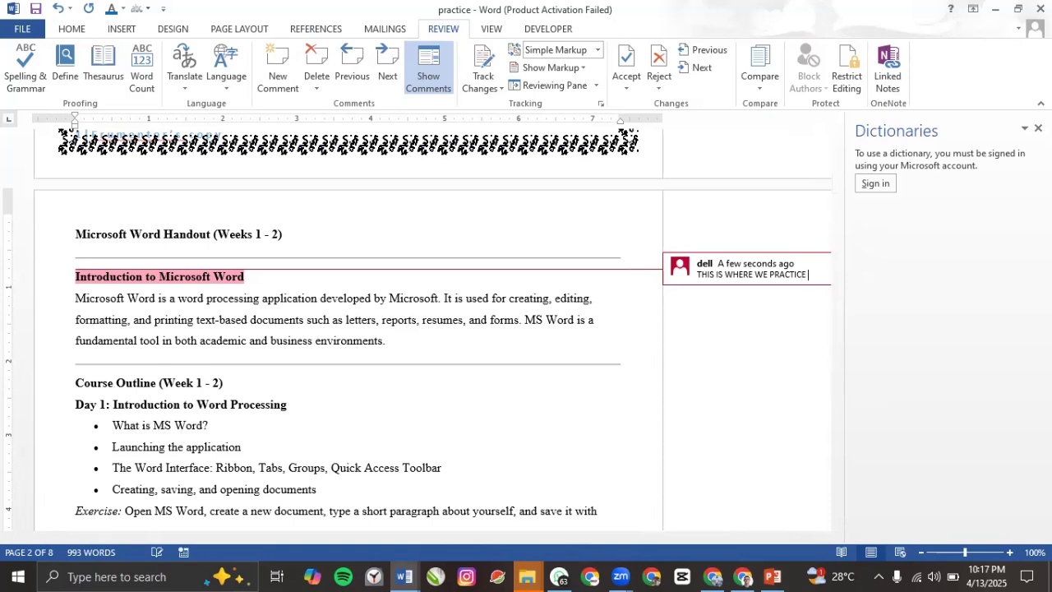
text( MS WORD)
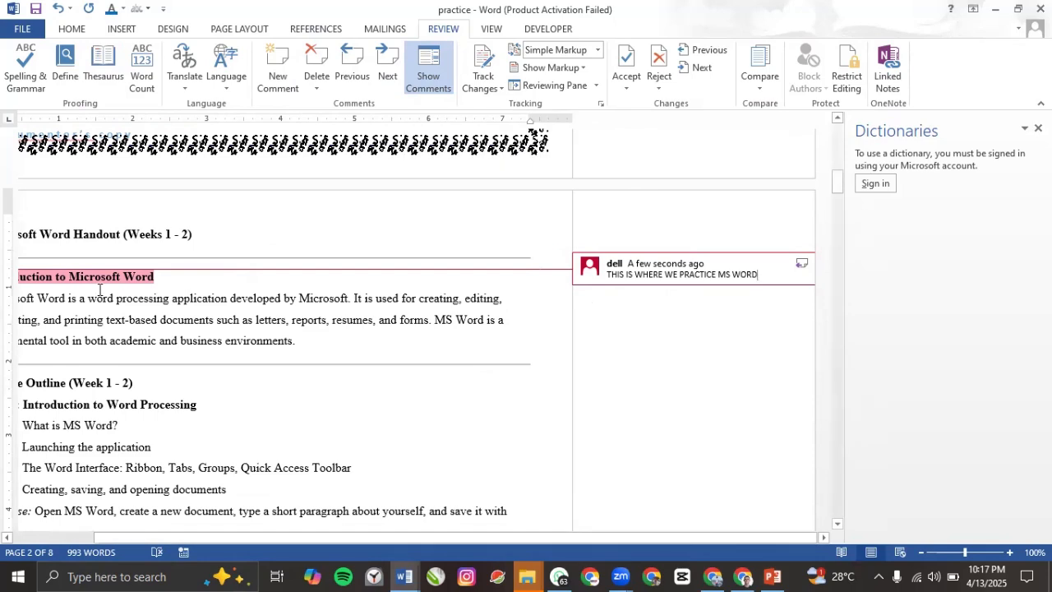
Step: Toggle off Show Comments and open the heading's comment from the margin icon
click(438, 71)
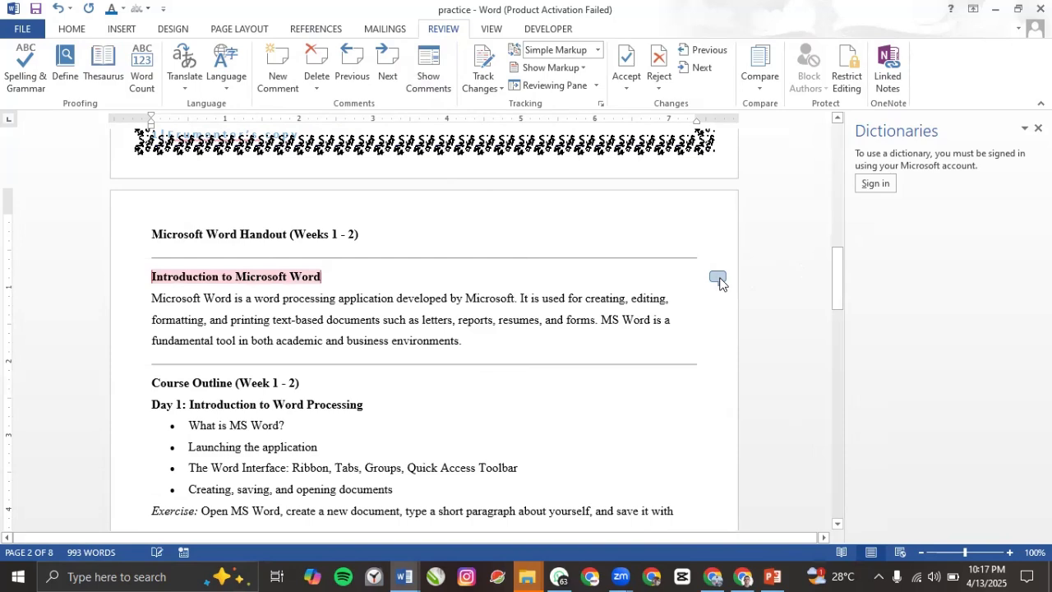
click(376, 365)
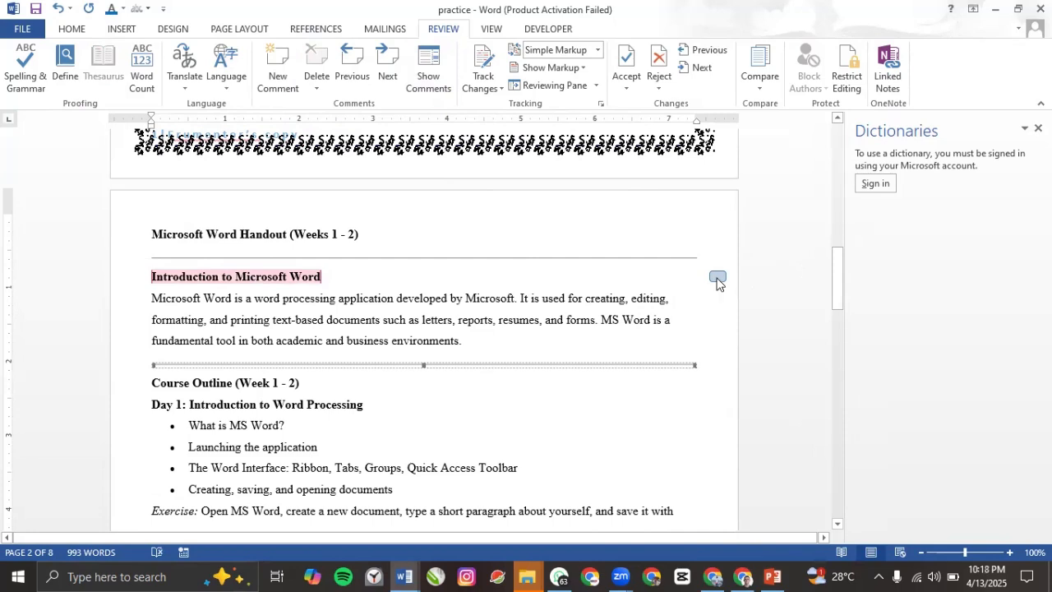
click(717, 281)
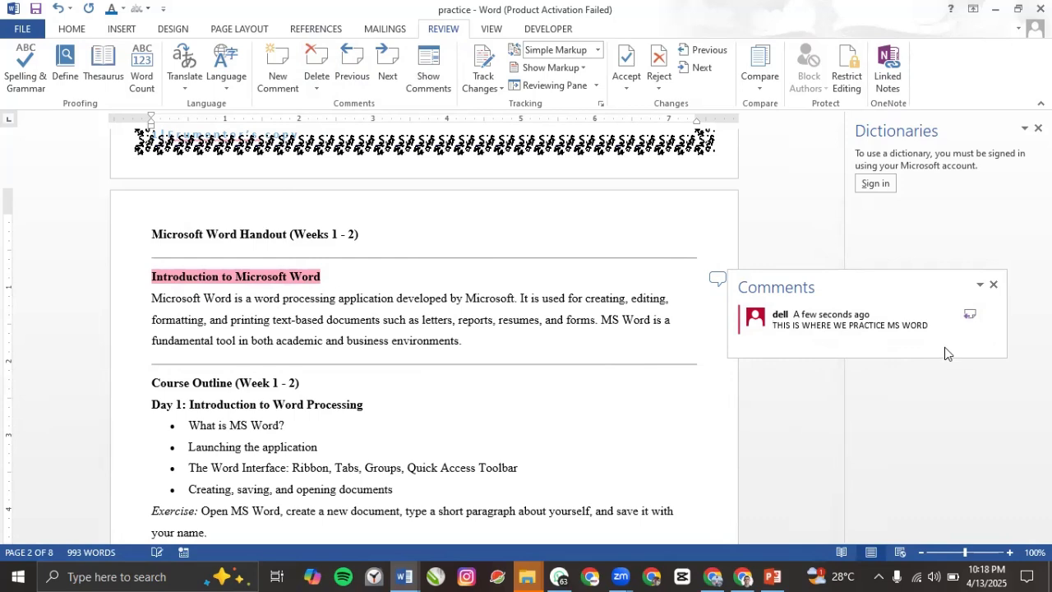
Step: Insert two blank lines and add the comment 'VFVDEH' to the word 'processing'
key(Return)
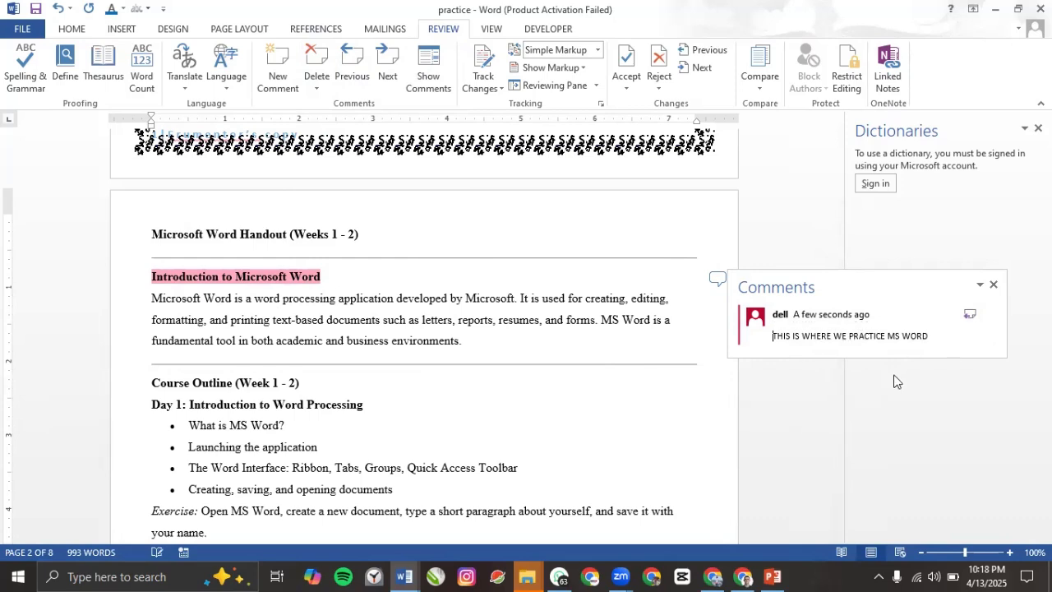
key(Return)
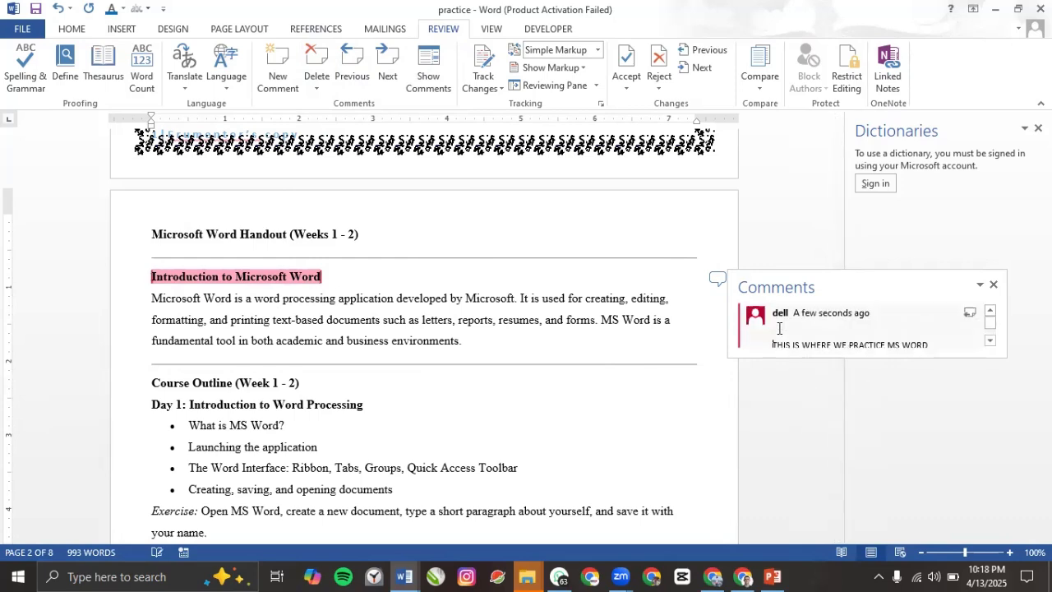
double_click(311, 306)
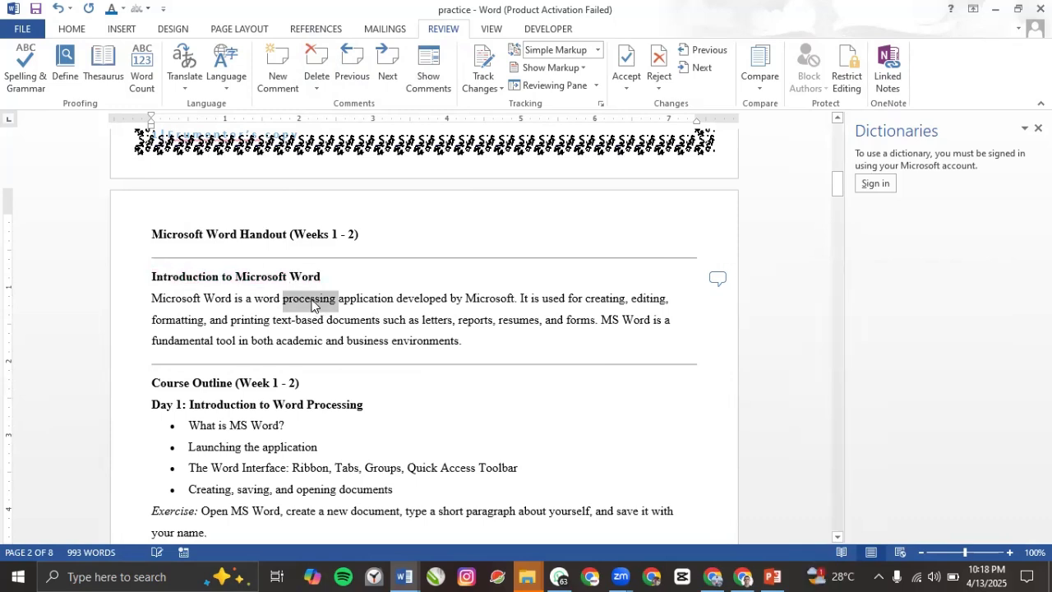
click(278, 70)
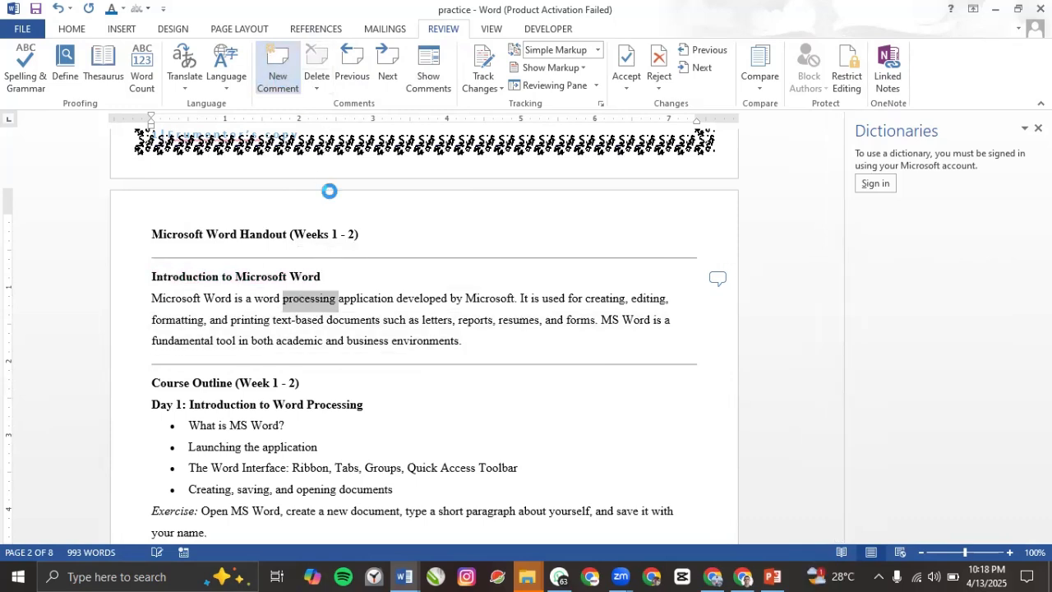
text(VFVDEH)
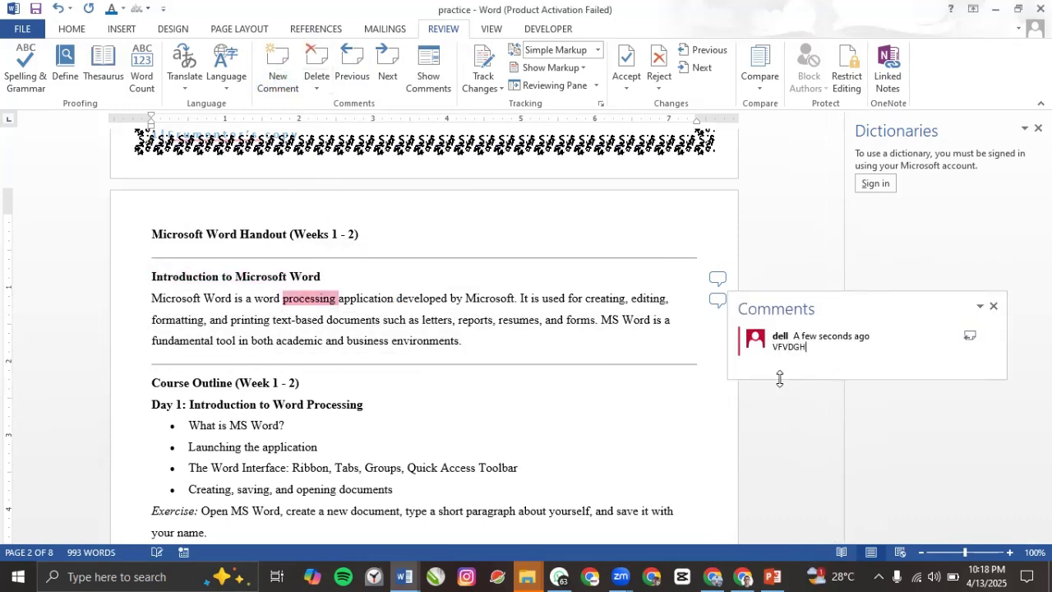
click(584, 434)
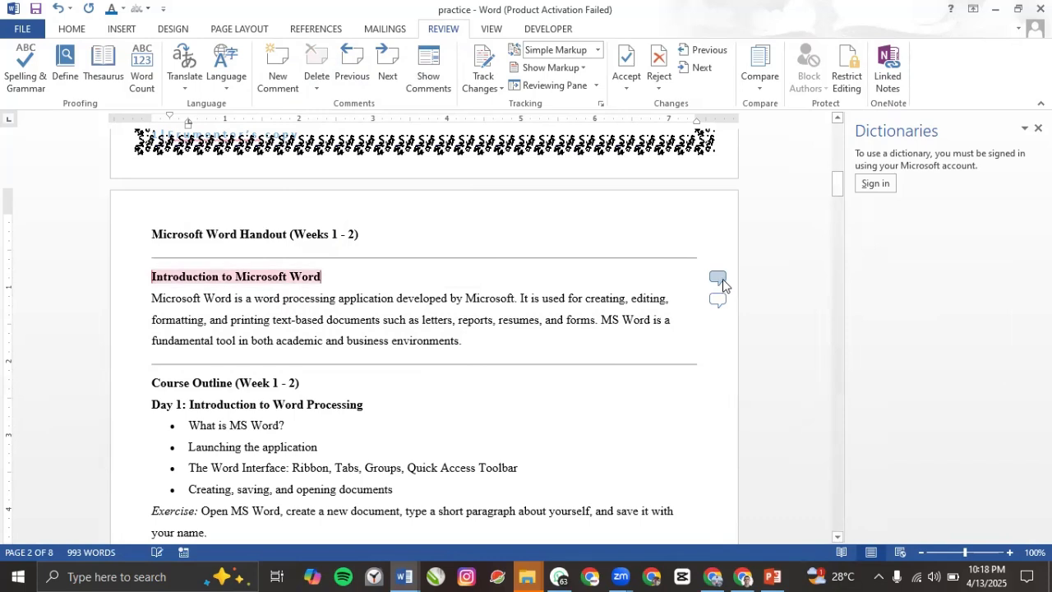
Step: Navigate to the heading's comment and delete it
click(356, 76)
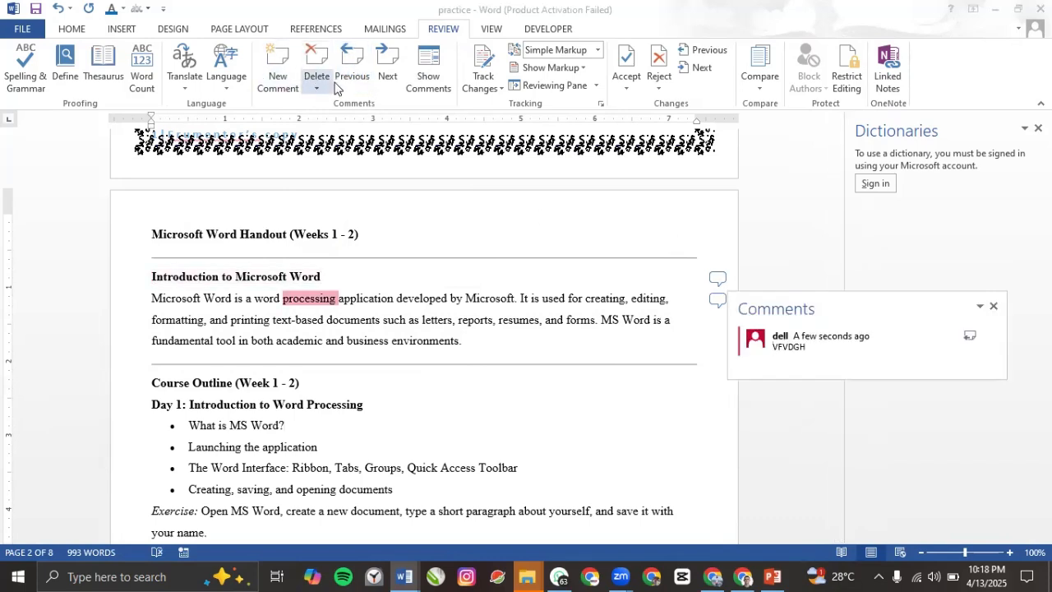
click(389, 76)
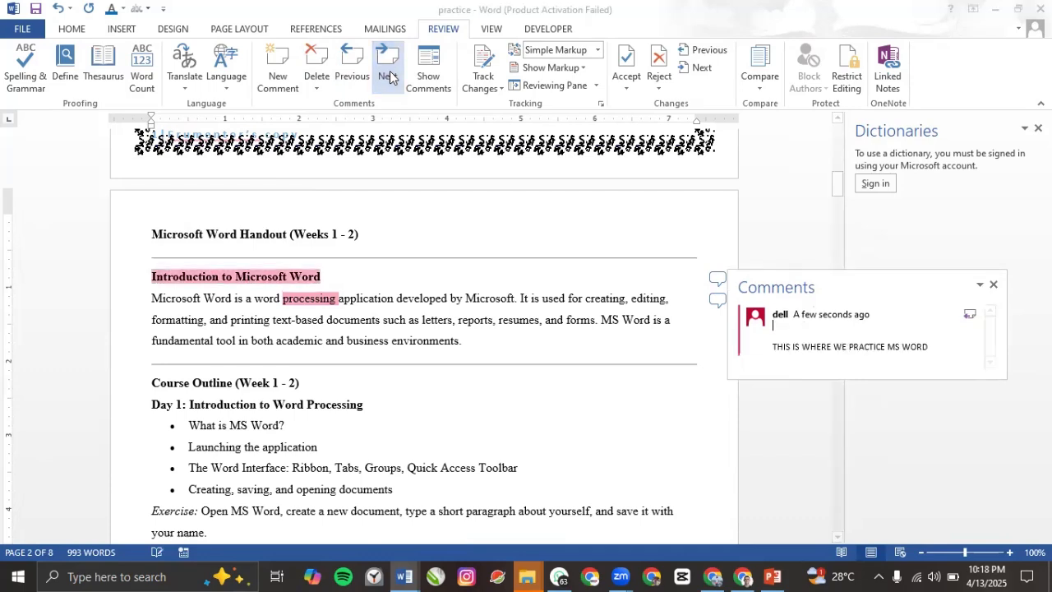
click(316, 79)
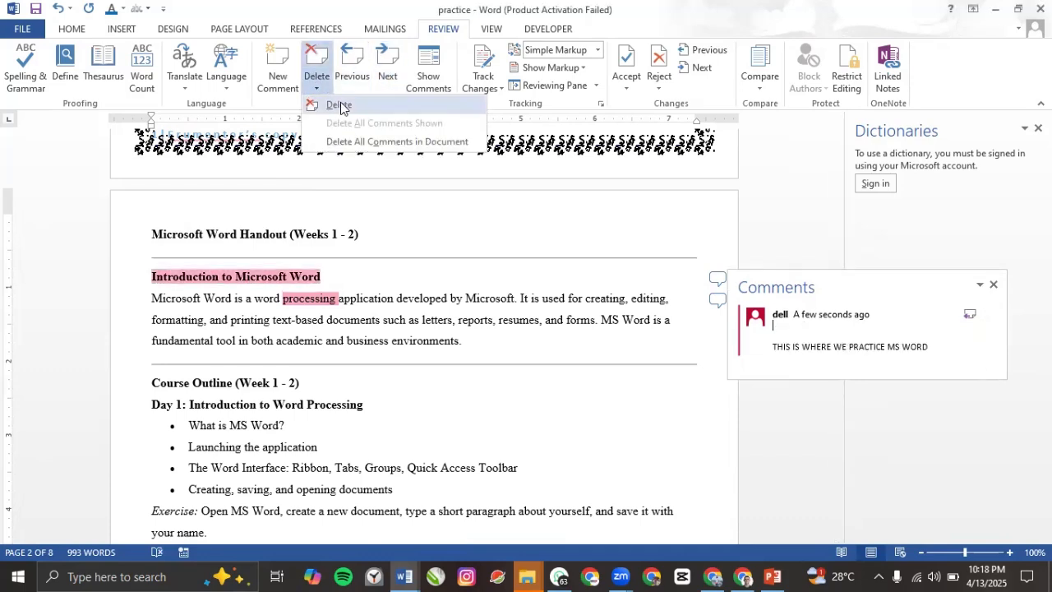
click(340, 106)
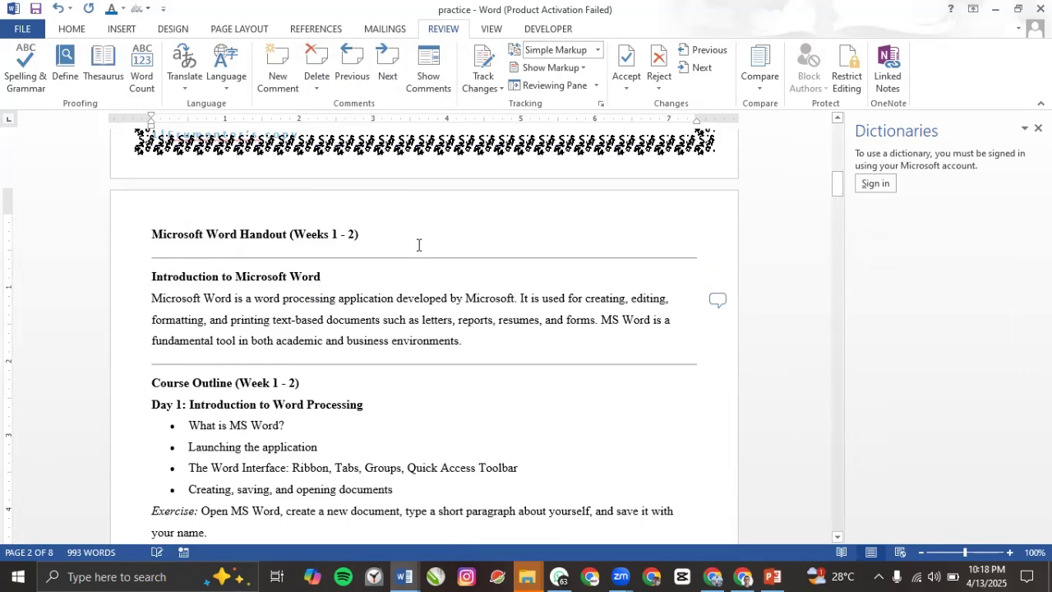